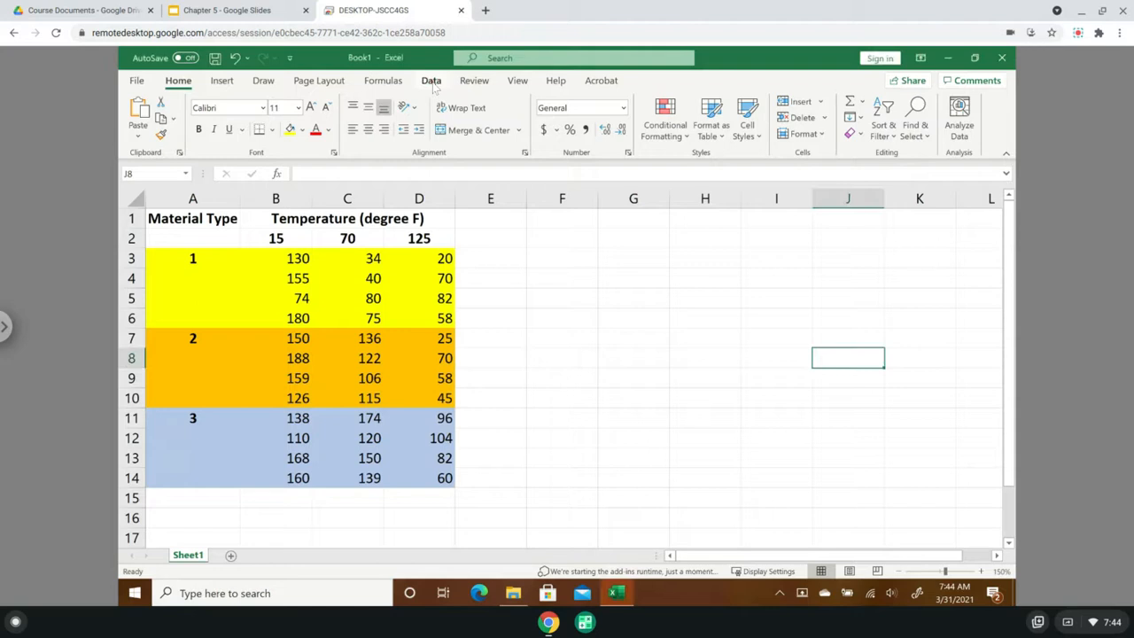
- Make sure the Analysis ToolPak and Analysis ToolPak - VBA add-ins are enabled in the Excel options
left_click(432, 83)
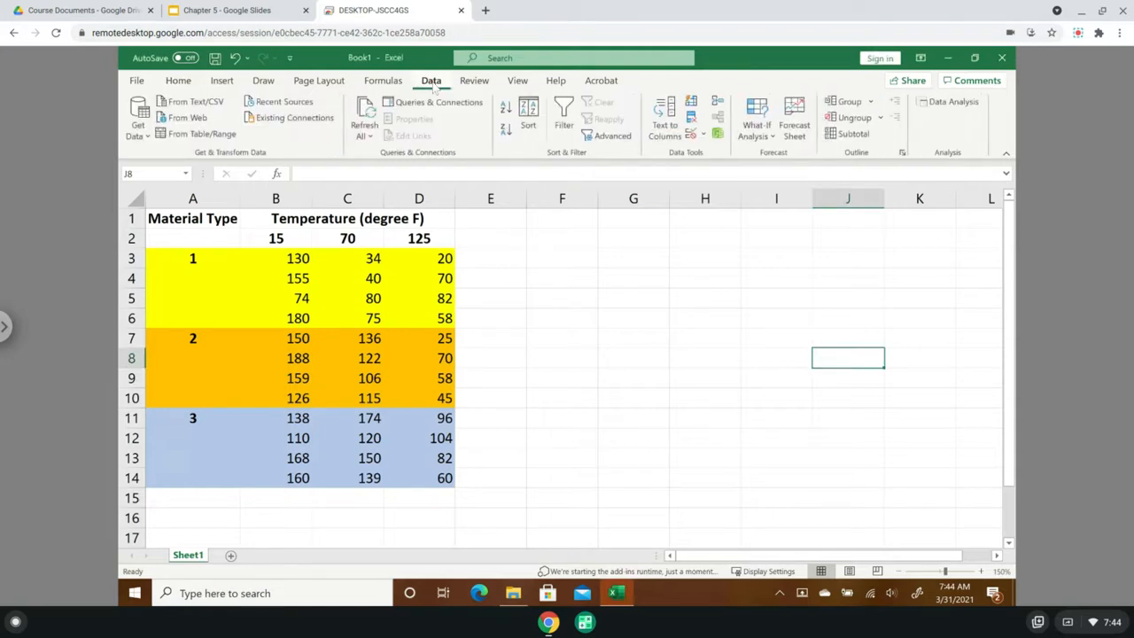
left_click(951, 111)
left_click(138, 81)
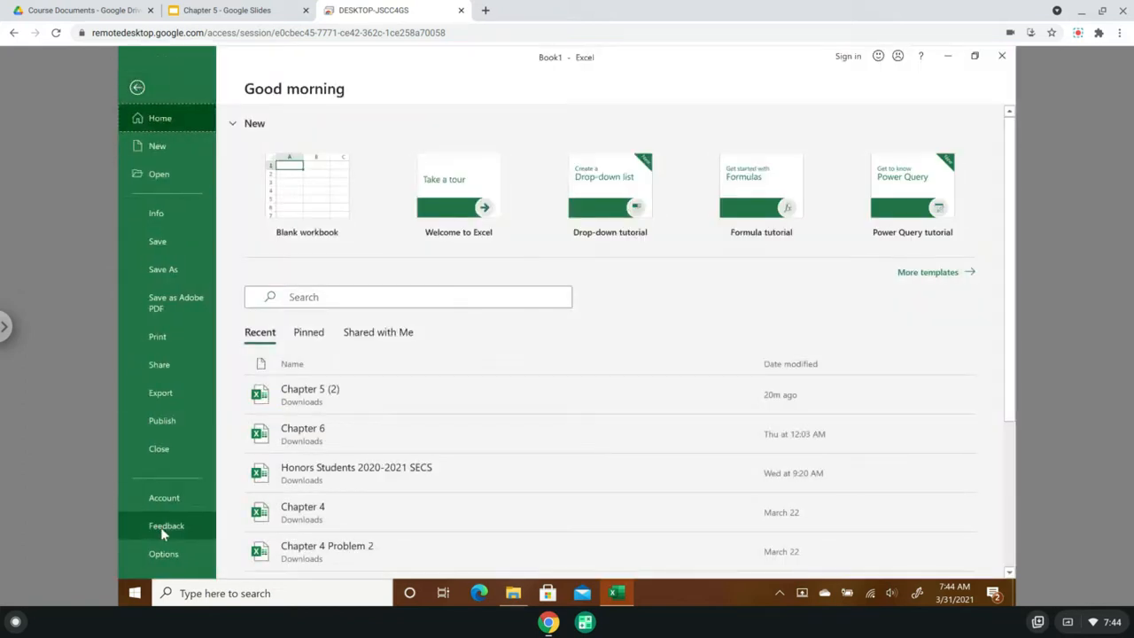
left_click(181, 551)
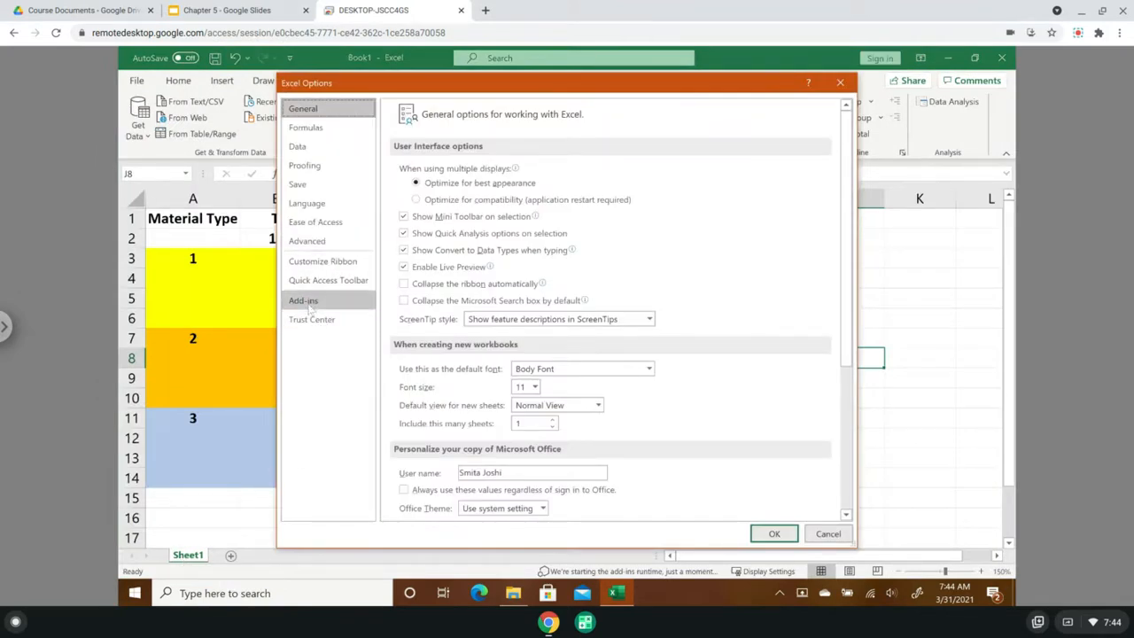
left_click(303, 301)
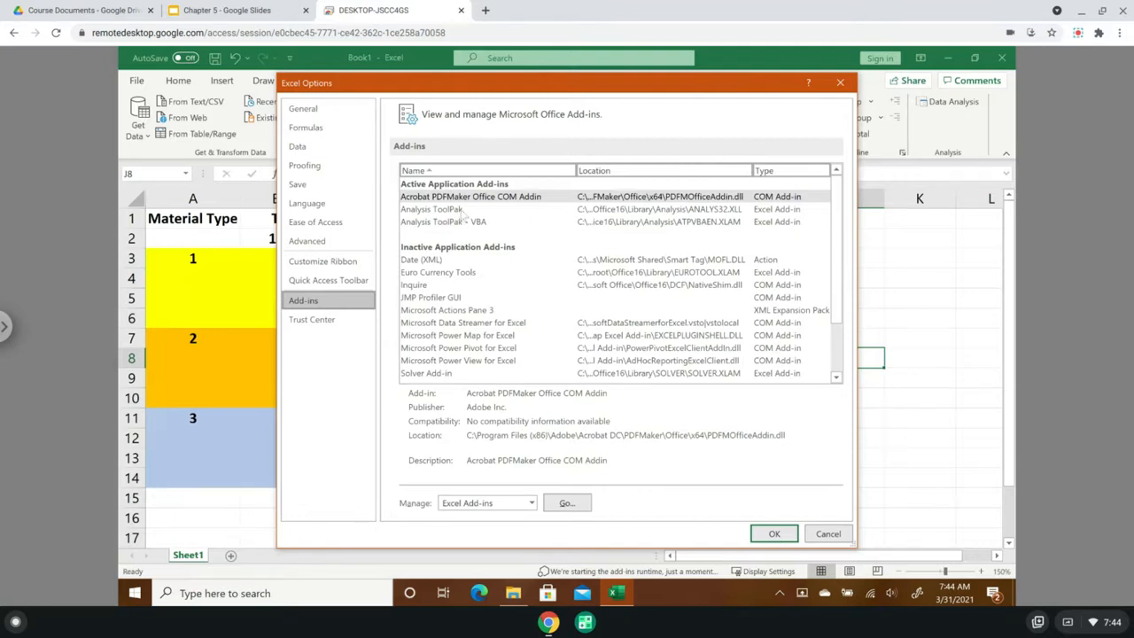
left_click(449, 212)
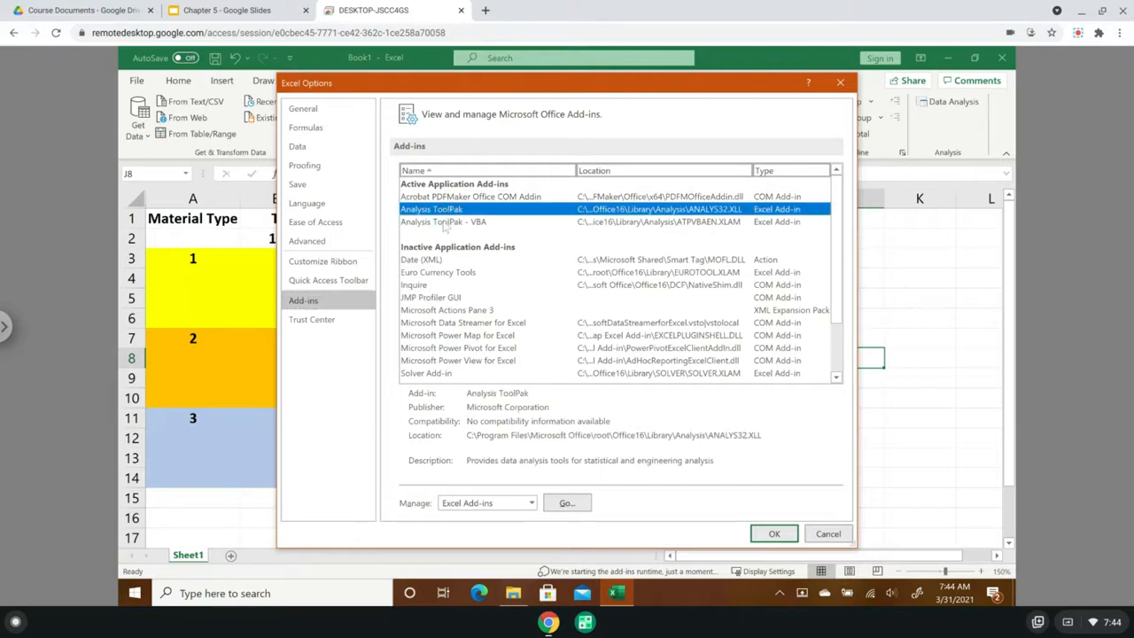
left_click(445, 222)
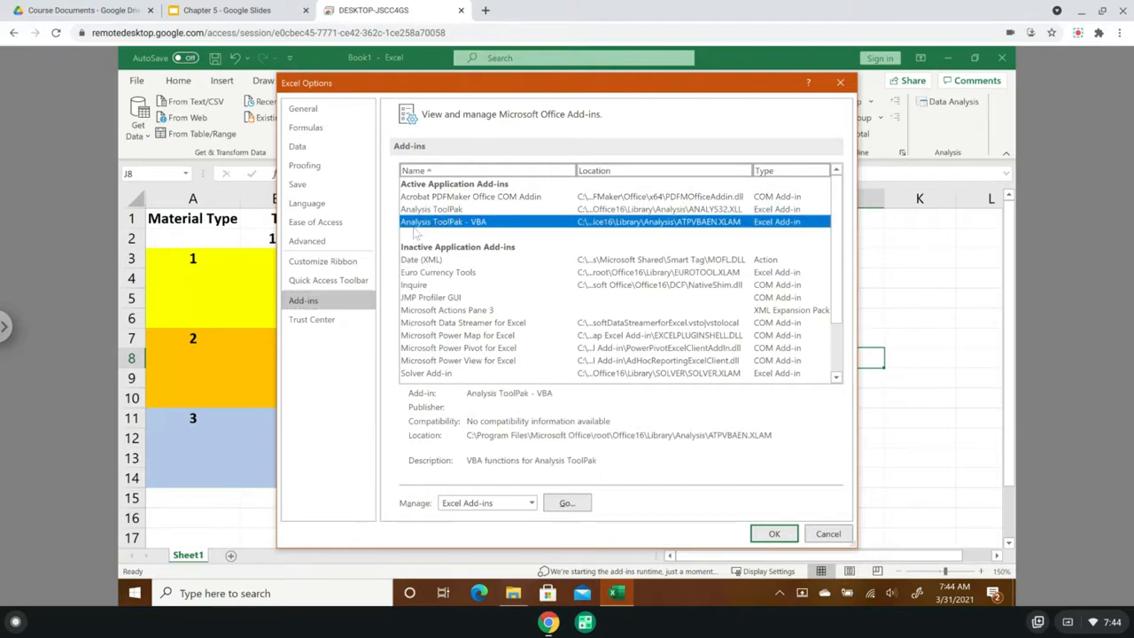
left_click(434, 210)
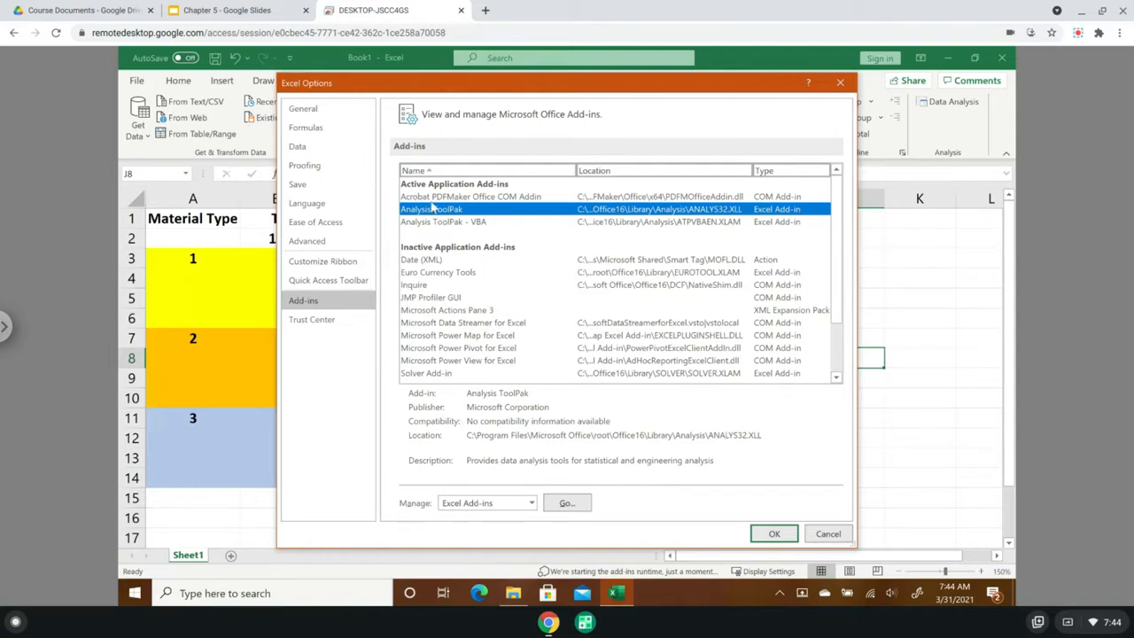
left_click(576, 505)
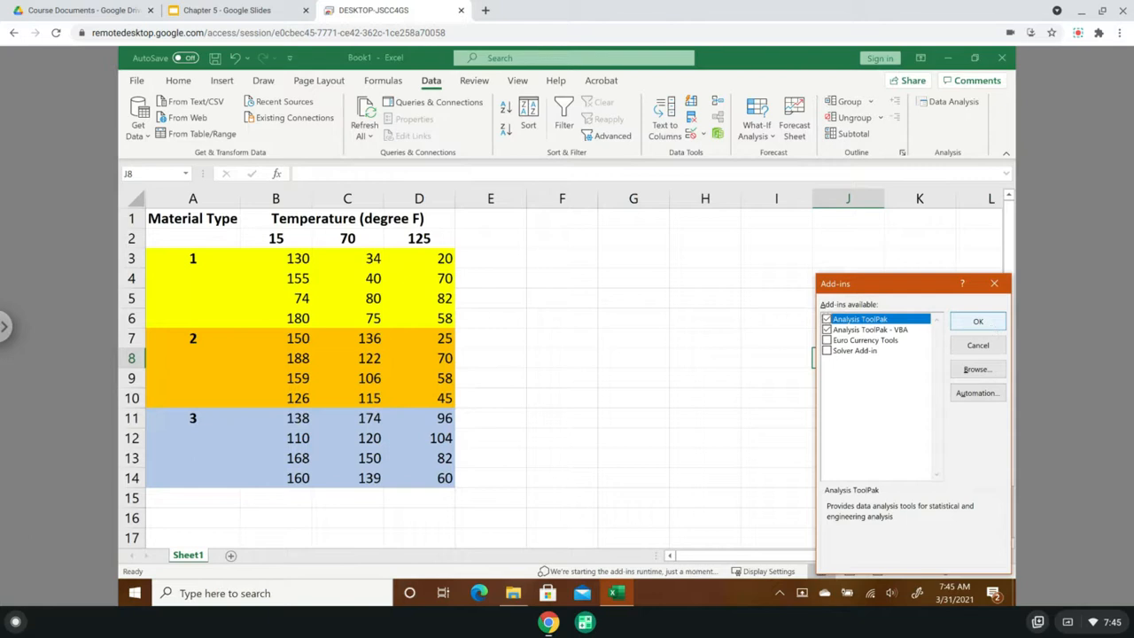
left_click(988, 323)
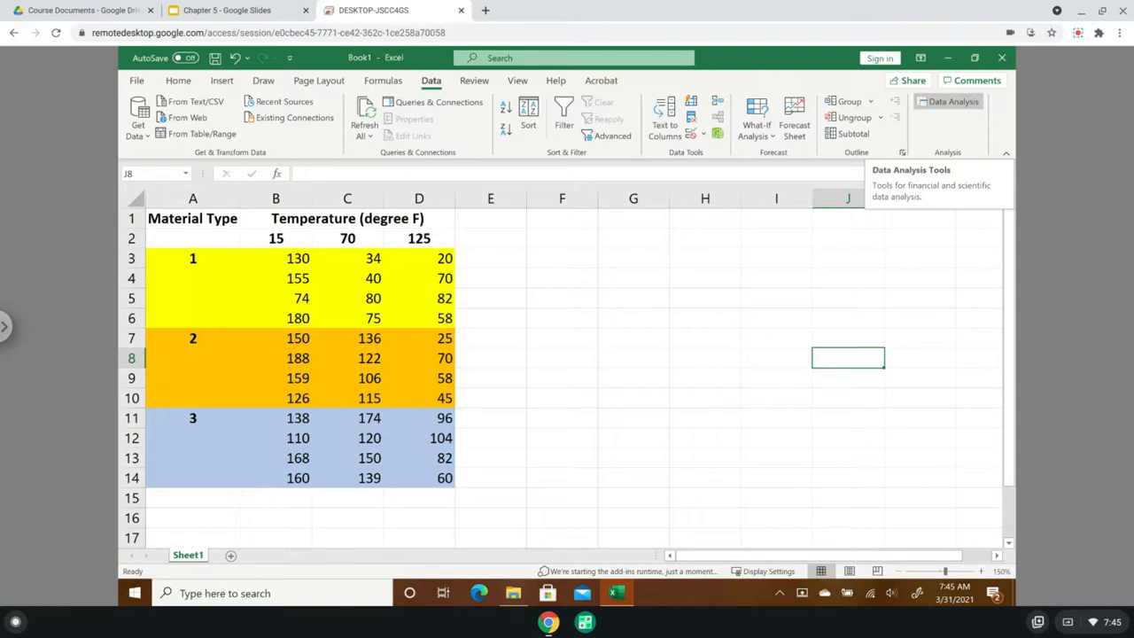
- Start the Anova: Two-Factor With Replication tool from the data analysis tools
left_click(953, 105)
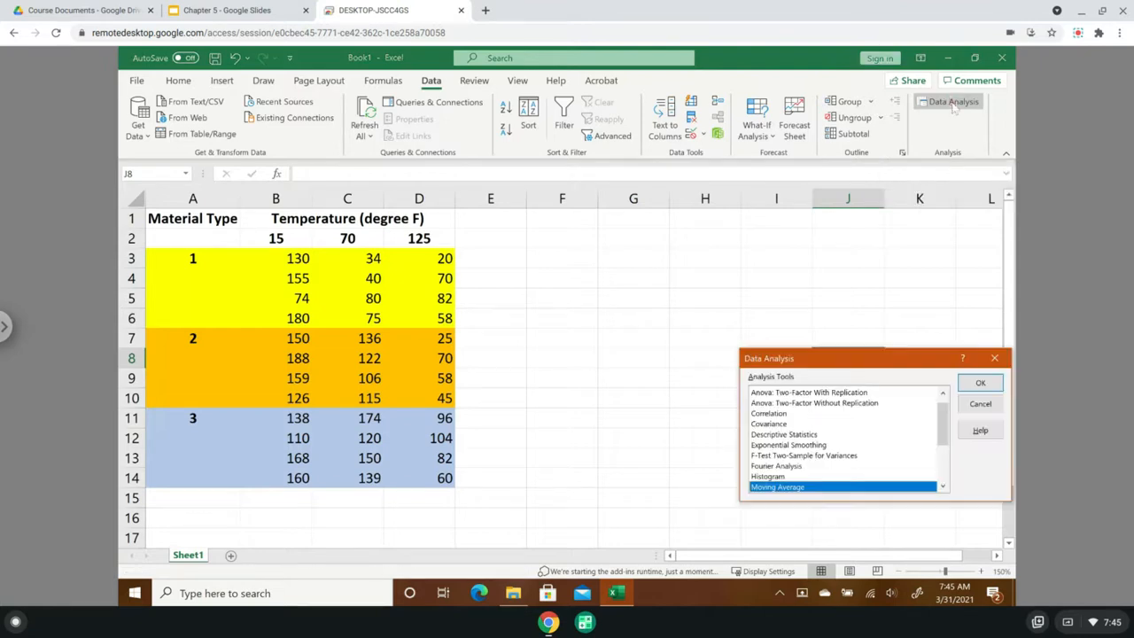
left_click_drag(848, 356, 763, 242)
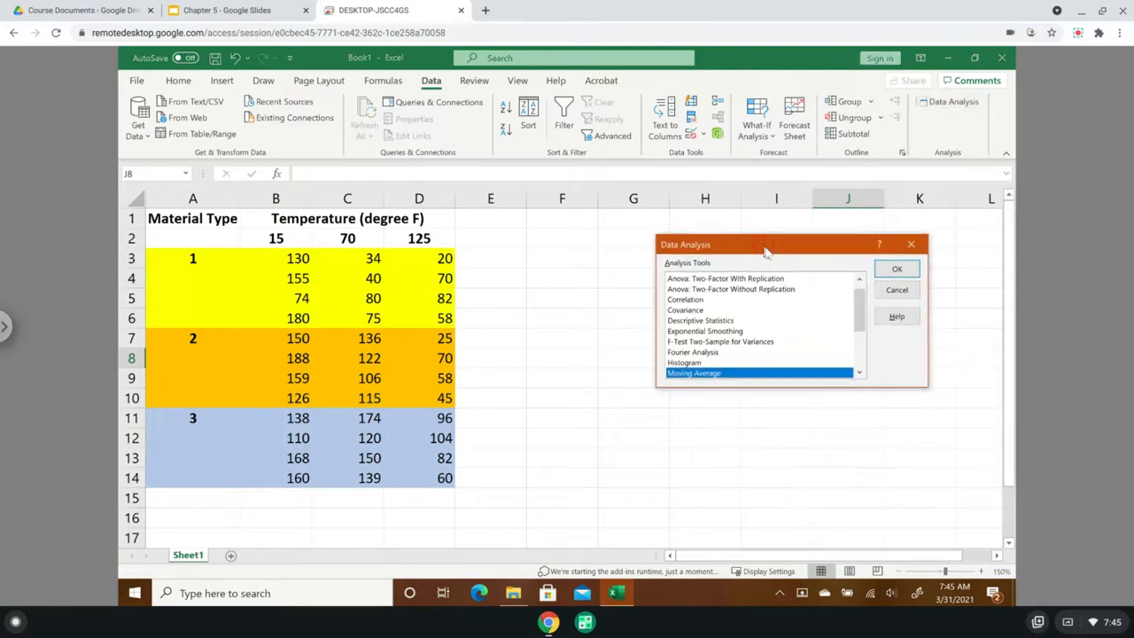
mouse_move(864, 314)
left_mouse_down()
mouse_move(875, 387)
mouse_move(863, 293)
left_mouse_up()
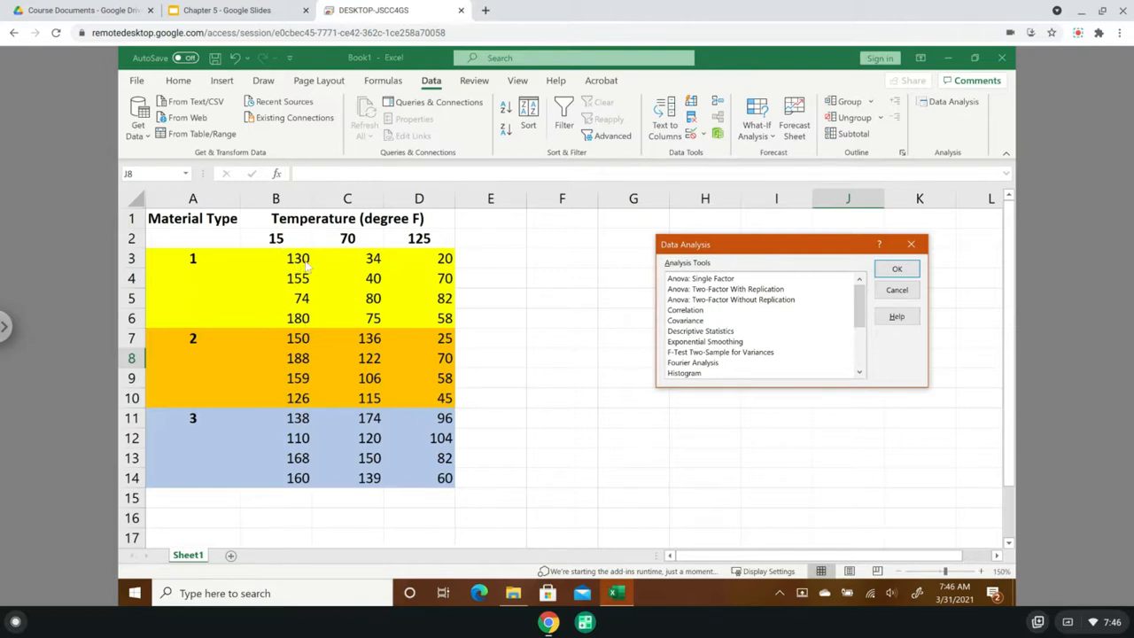
left_click(736, 293)
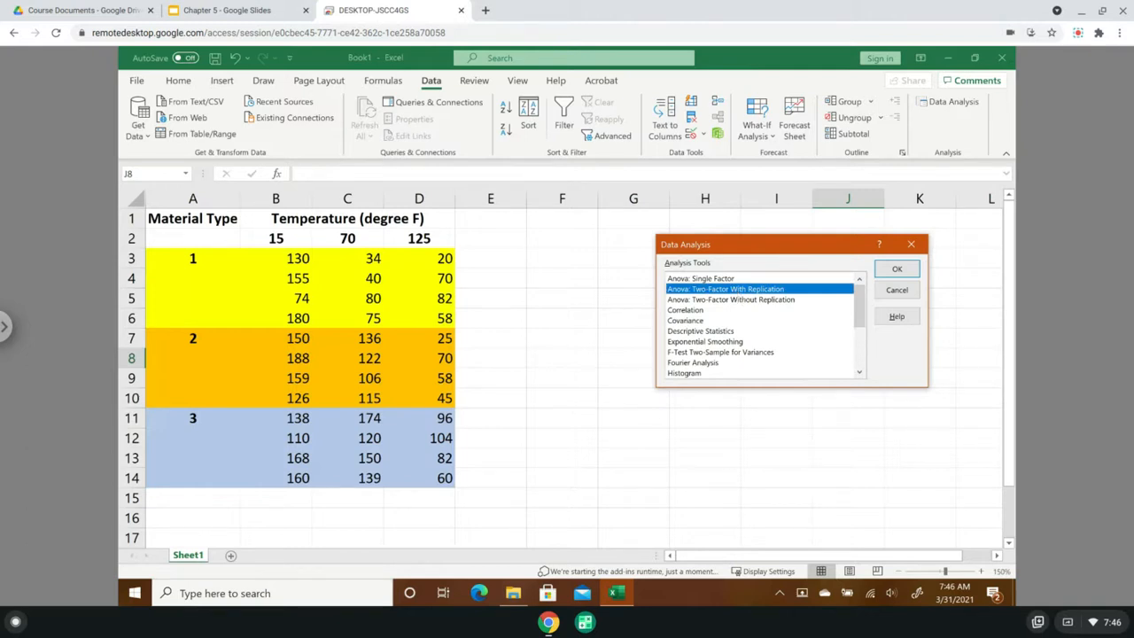
left_click_drag(780, 252, 792, 276)
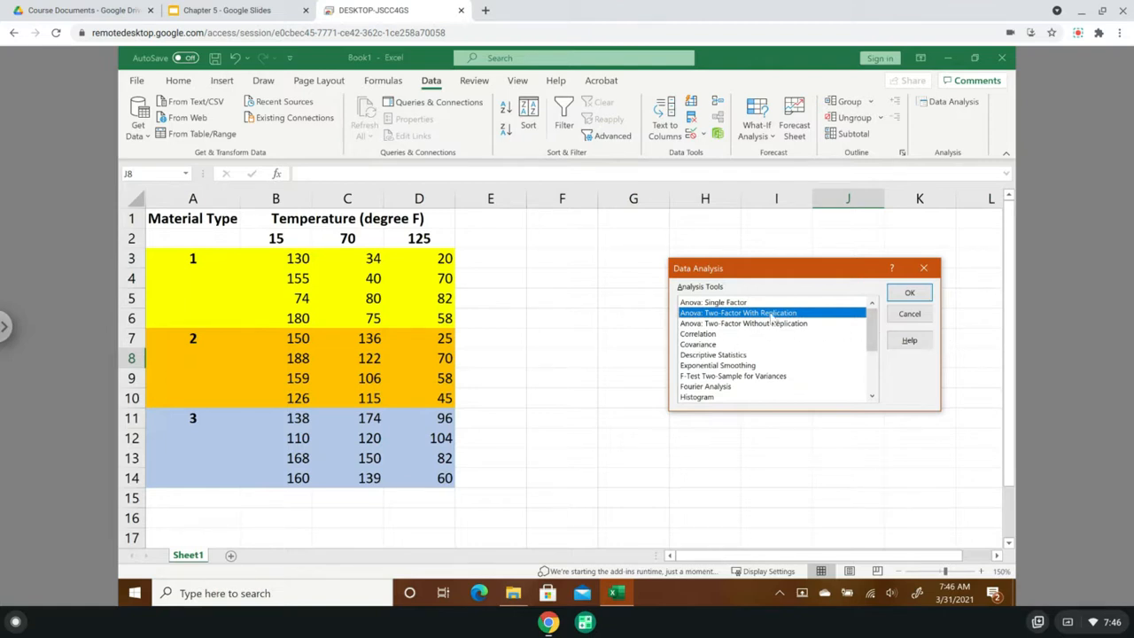
left_click(910, 295)
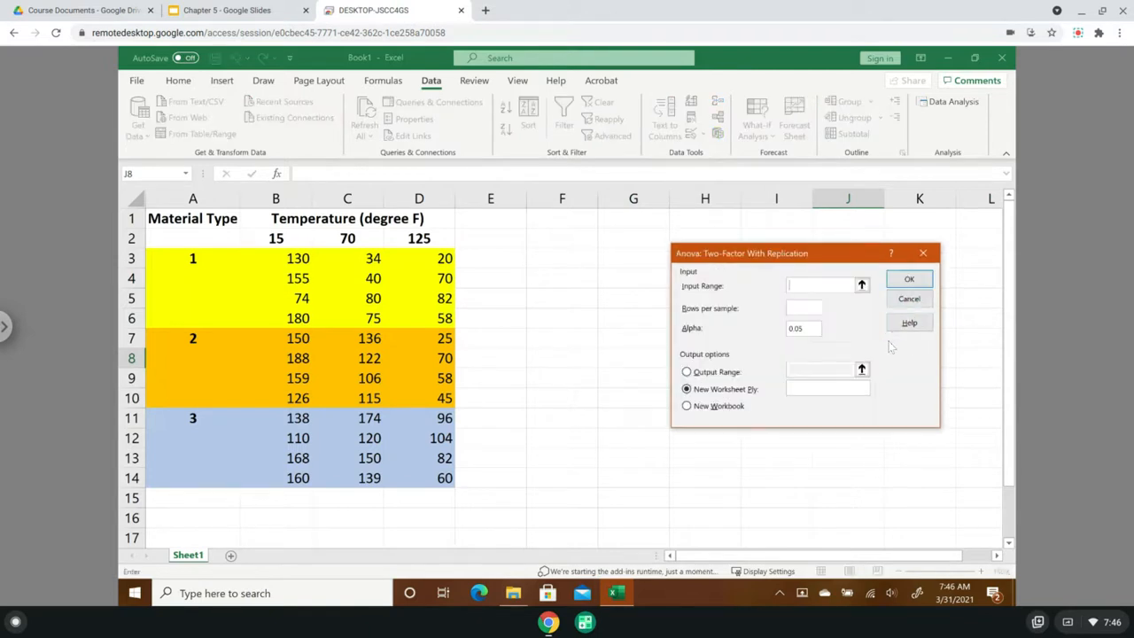
- Set the ANOVA input range to $A$2:$D$14, including the material and temperature labels, with 4 rows per sample
left_click(862, 285)
left_click_drag(177, 241, 447, 479)
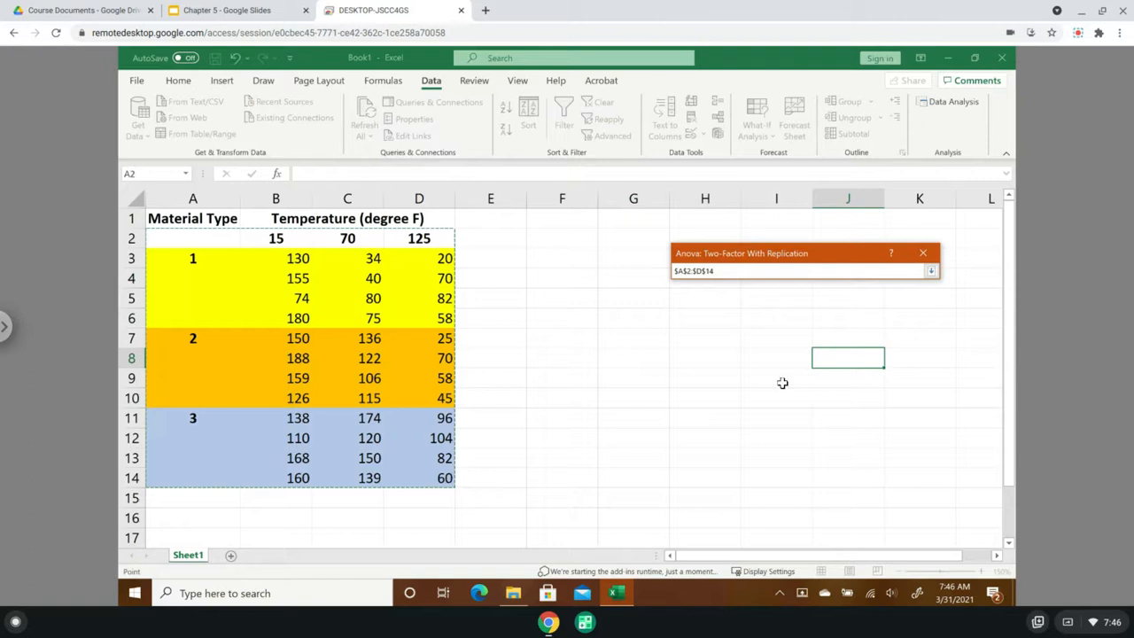
left_click(930, 270)
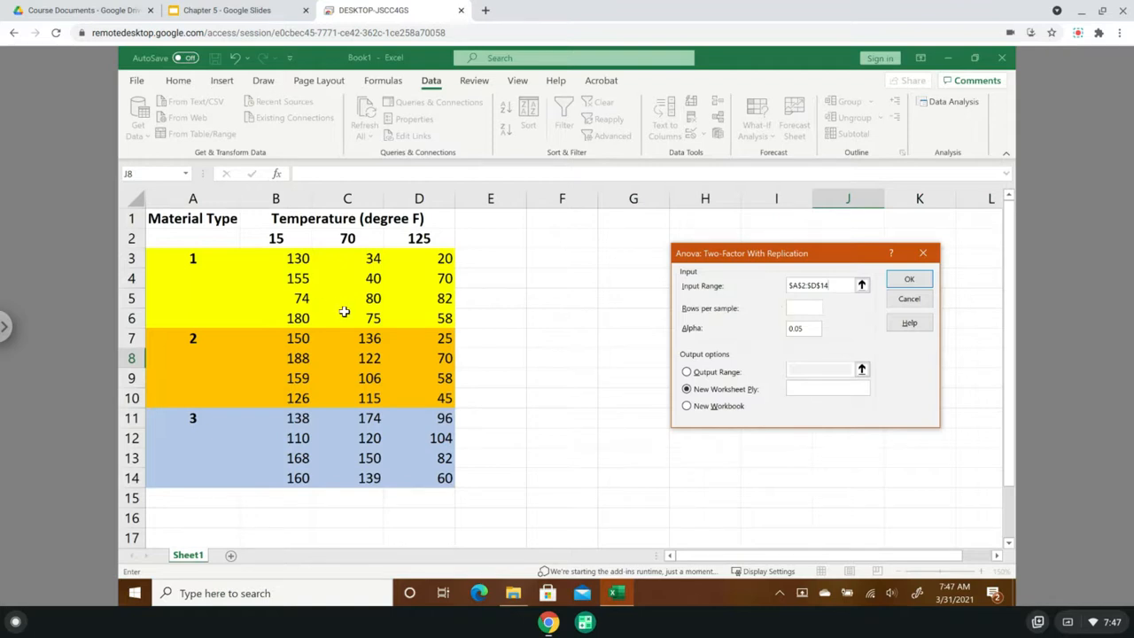
left_click(803, 309)
- Send the ANOVA output to cell $G$1 on the current sheet and run the analysis at alpha 0.05
left_click(687, 372)
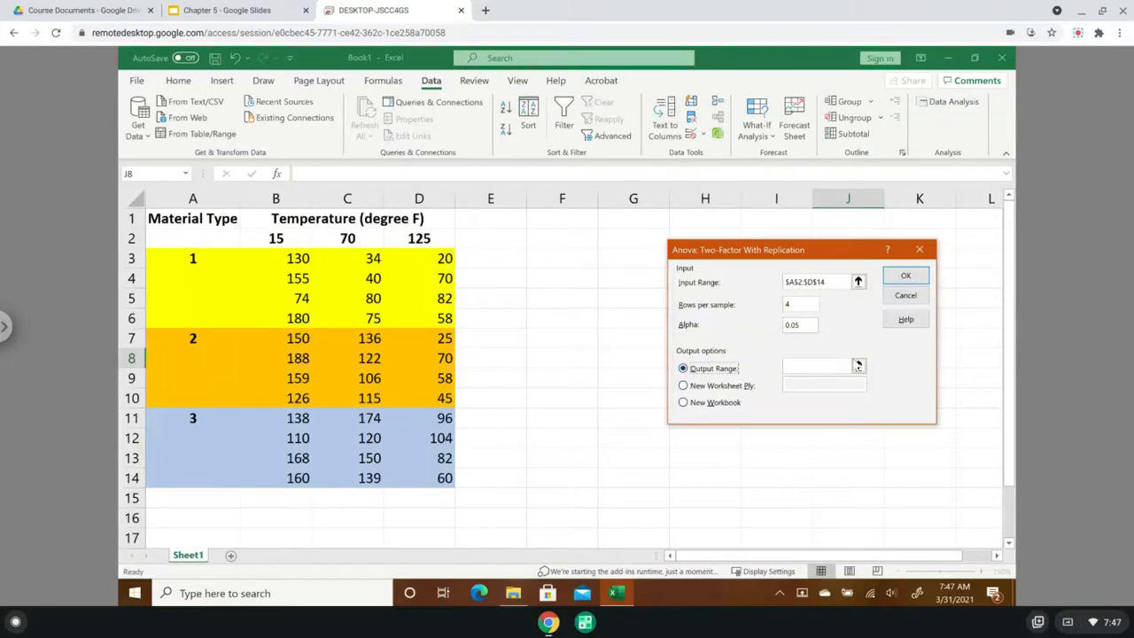
left_click(859, 368)
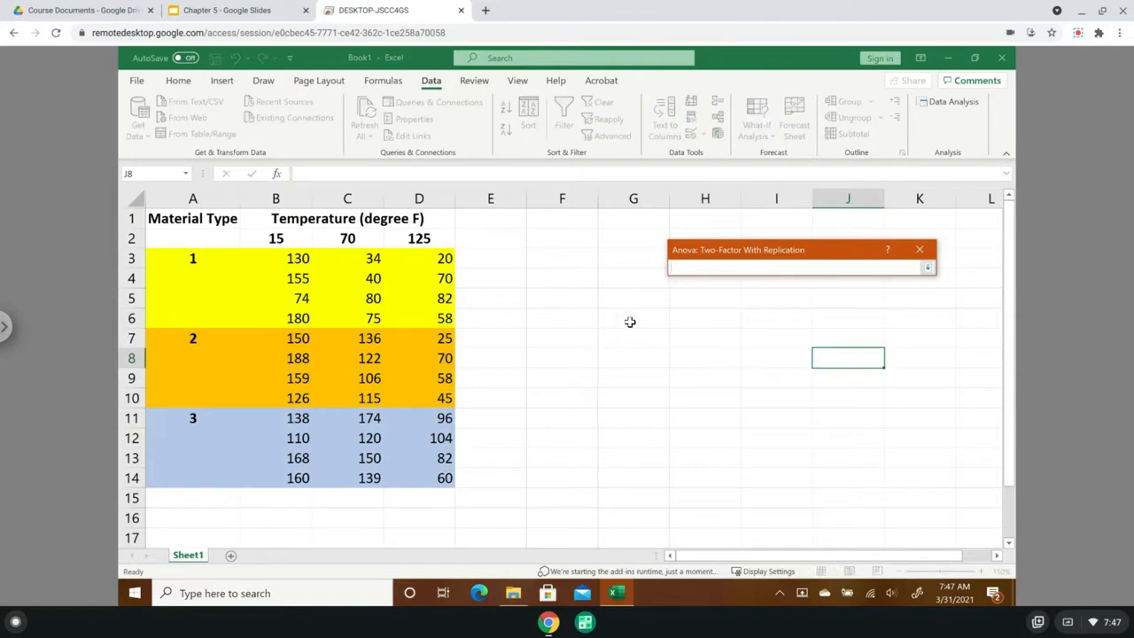
left_click(621, 220)
left_click(928, 268)
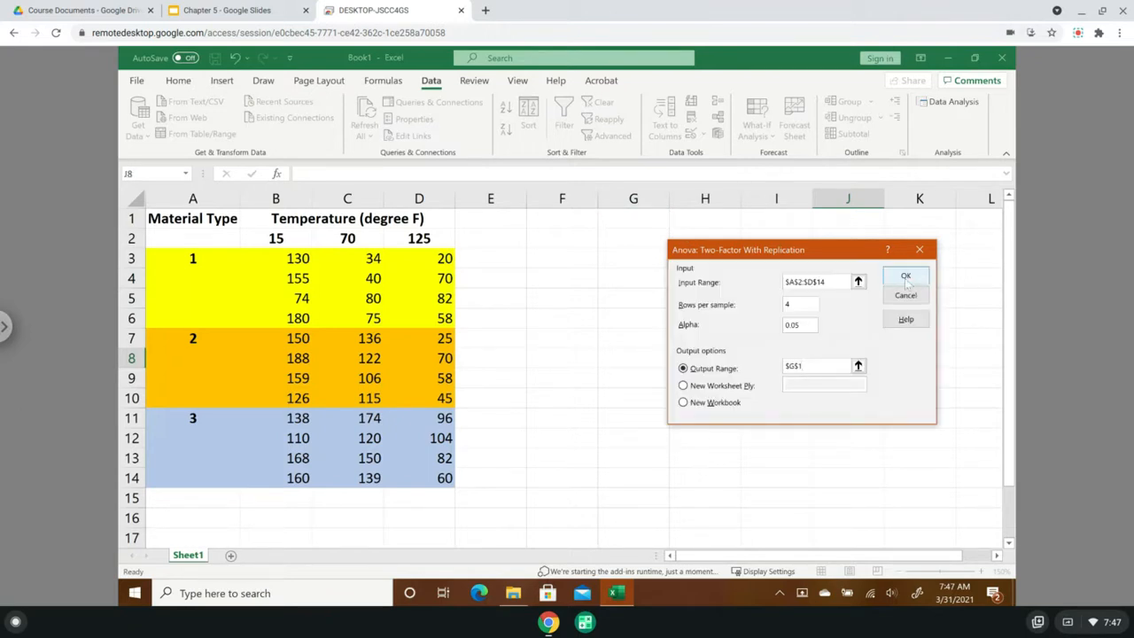
left_click(903, 278)
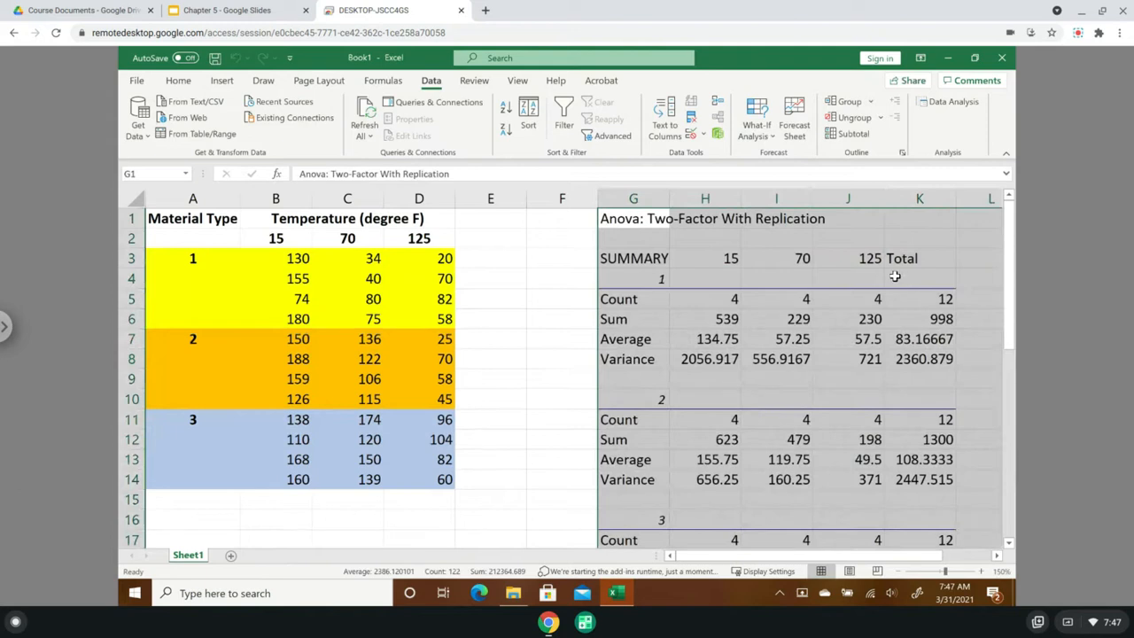
- Look over the ANOVA output and bring its summary into view beside the source data
left_click_drag(805, 555, 876, 565)
left_click_drag(1010, 317, 1017, 372)
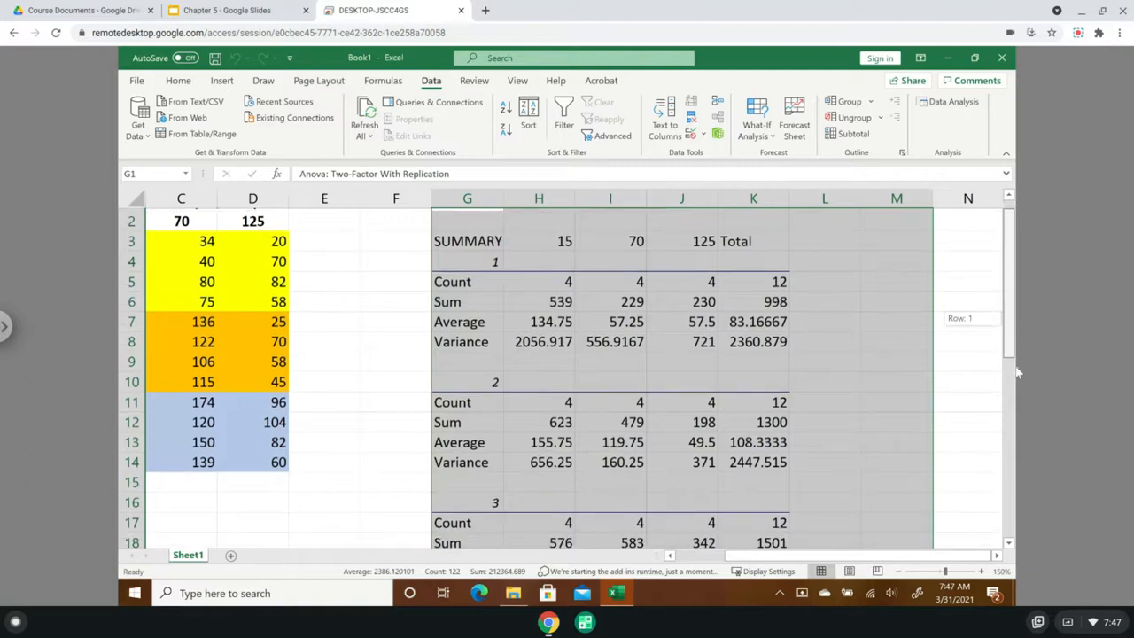
left_click_drag(1020, 507, 1019, 417)
left_click_drag(1008, 341, 1006, 326)
left_click(530, 358)
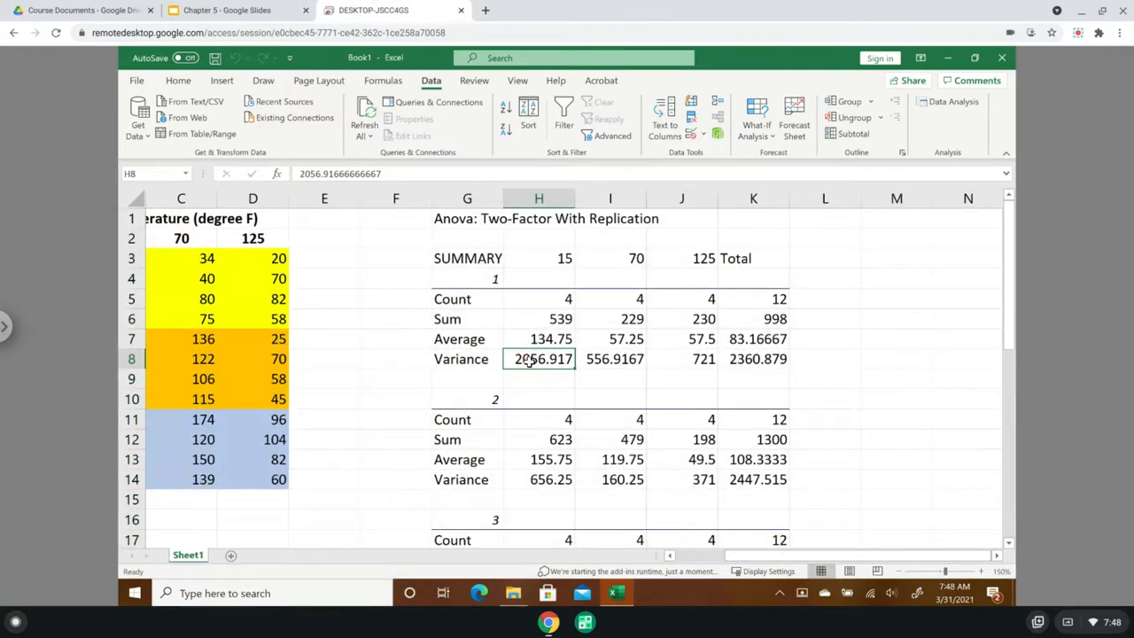
left_click_drag(786, 560, 721, 563)
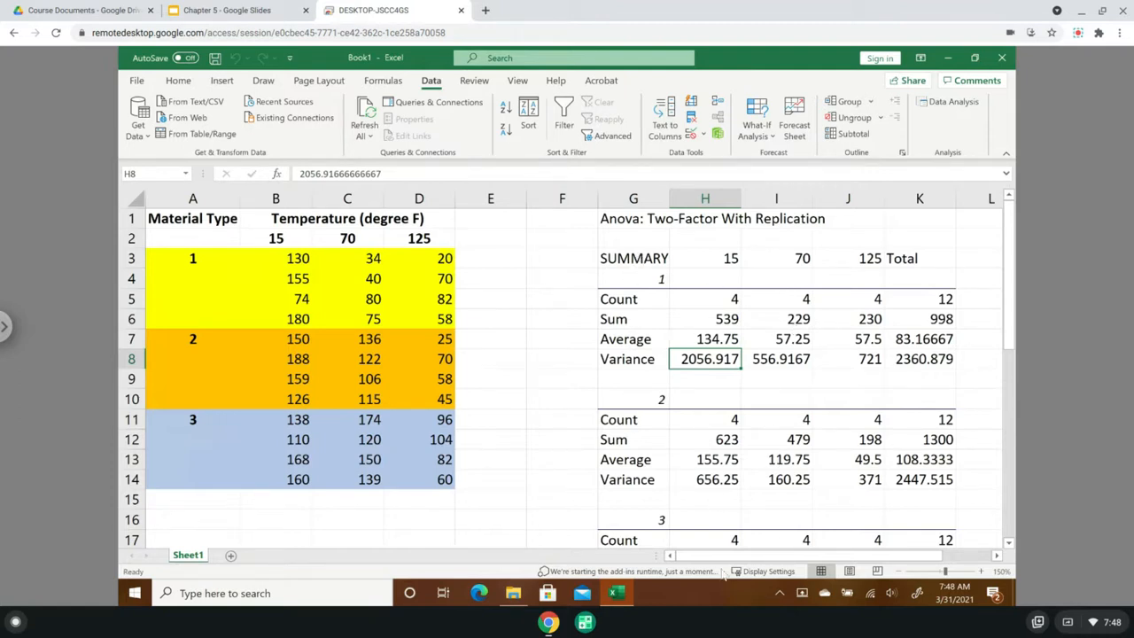
left_click_drag(721, 558, 702, 556)
- Examine the count, sum, average and variance for material 1 at 15 degrees against source data B3:B6
left_click(655, 279)
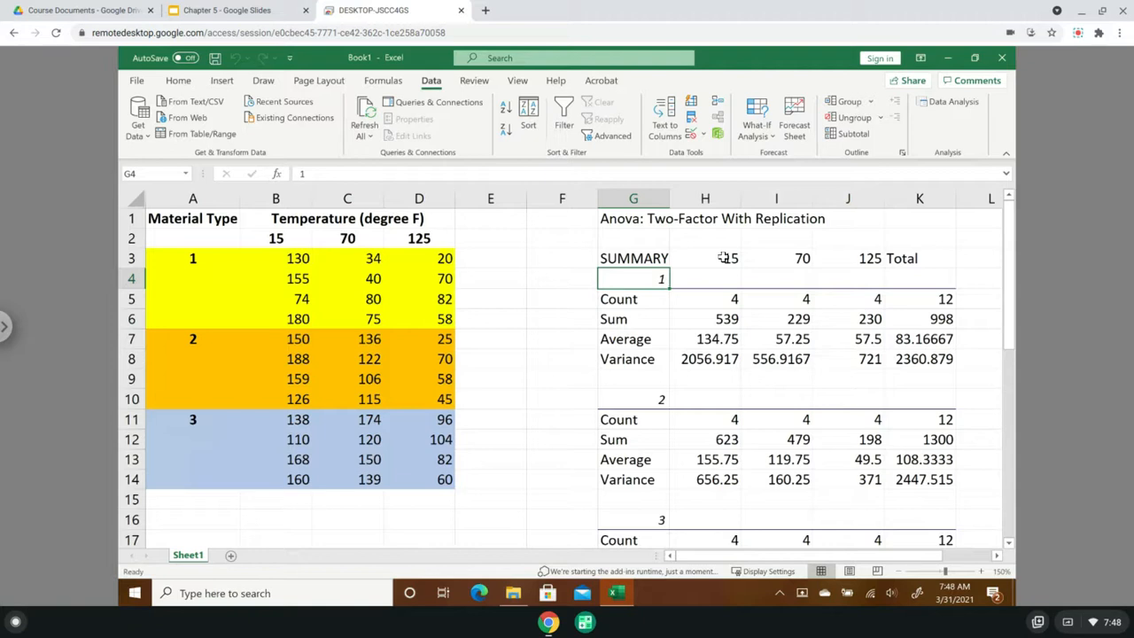
left_click(725, 258)
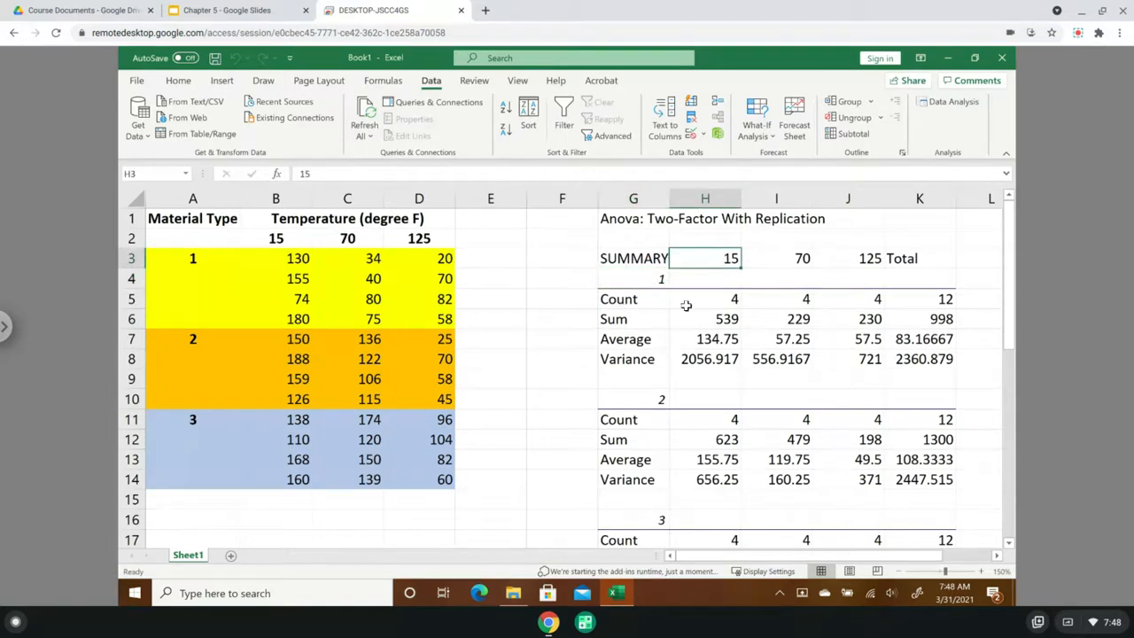
left_click(720, 302)
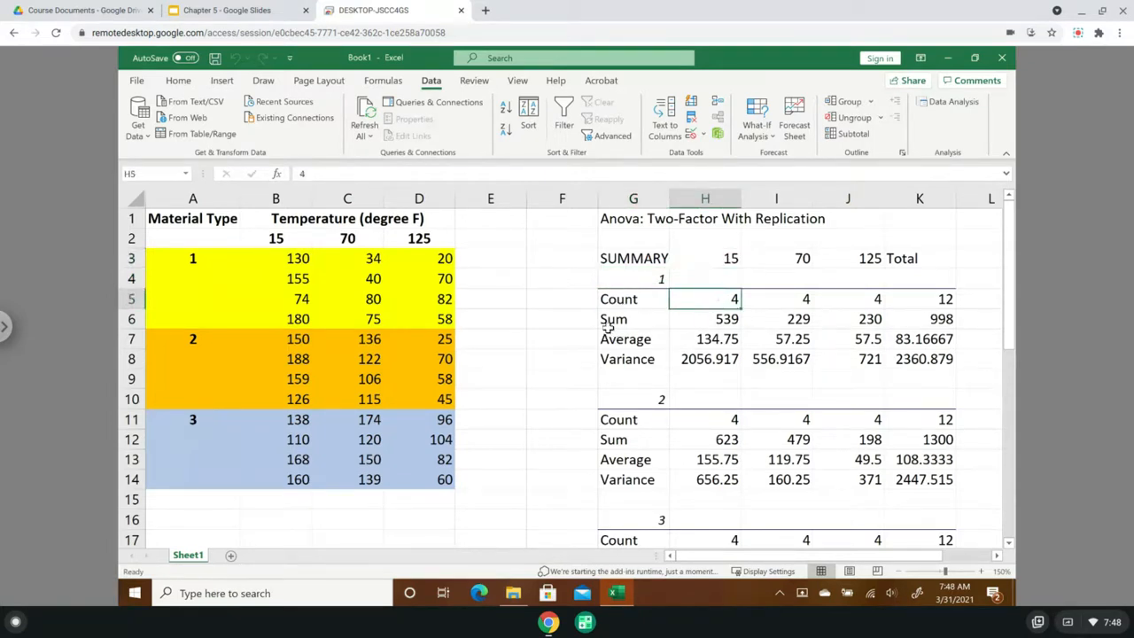
left_click_drag(306, 257, 303, 319)
left_click(709, 318)
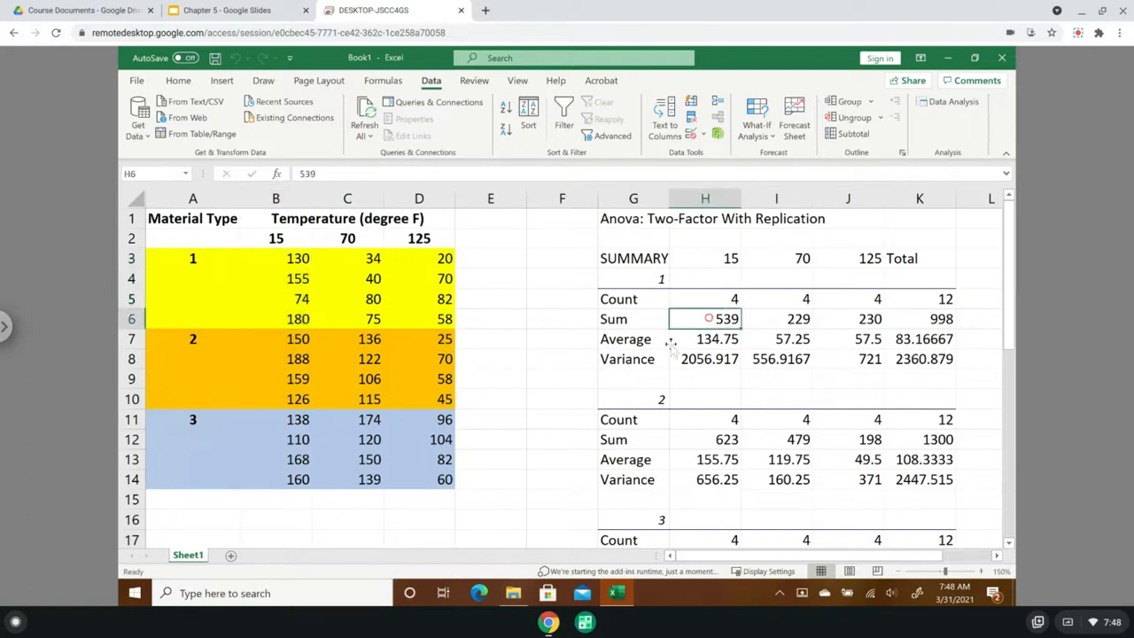
left_click(719, 343)
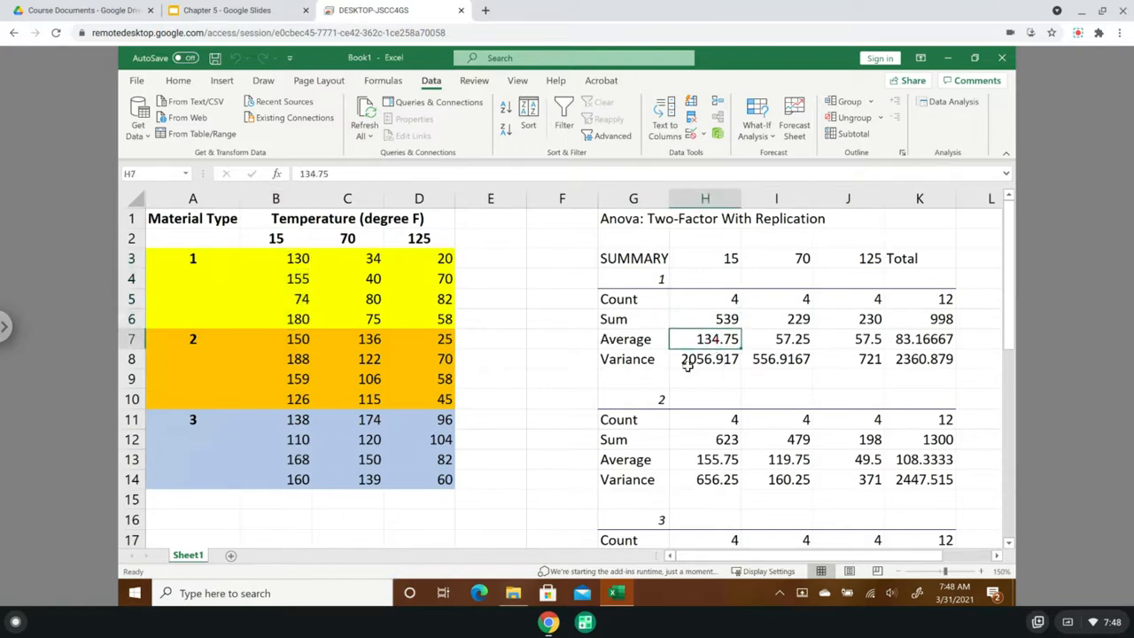
left_click(716, 361)
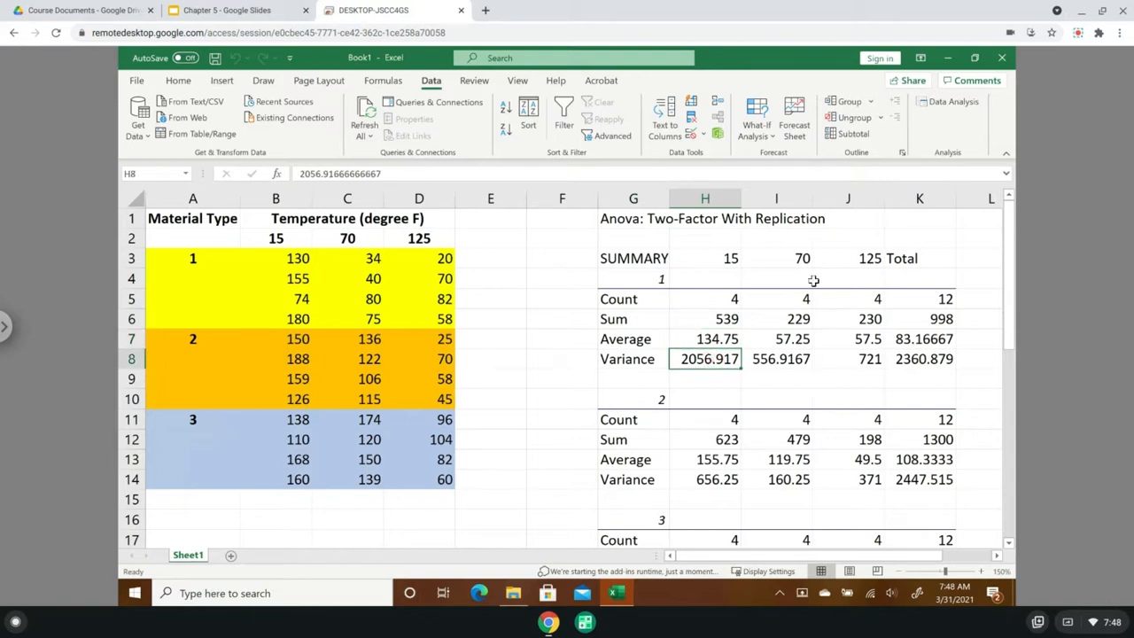
- Examine the count, sum, average and variance in the Total column of the material 1 summary
left_click(797, 301)
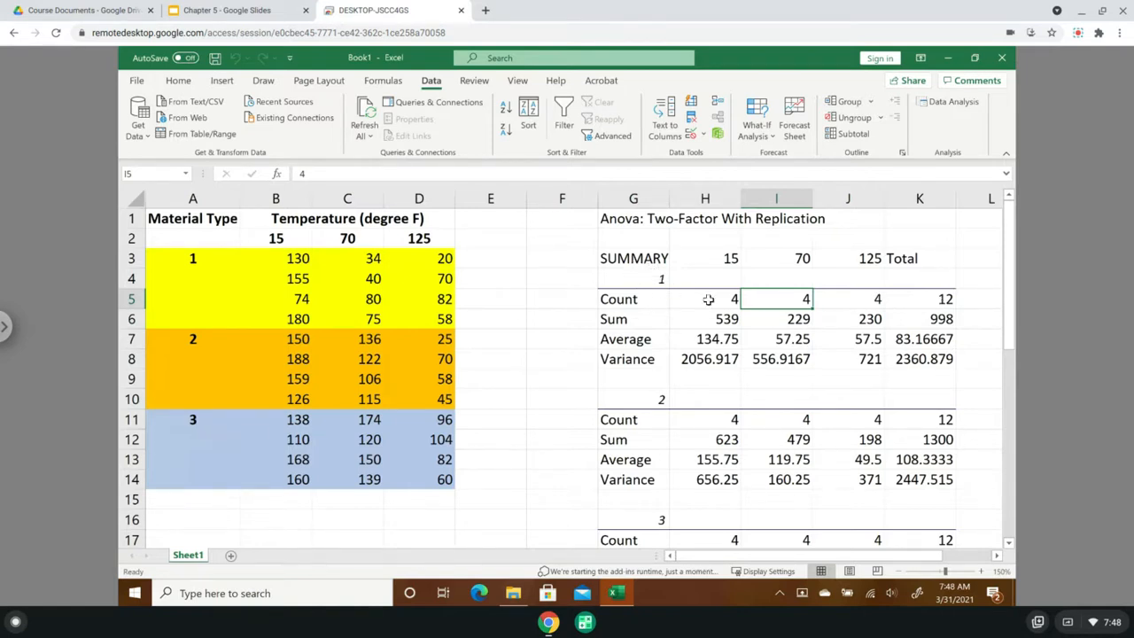
left_click(938, 299)
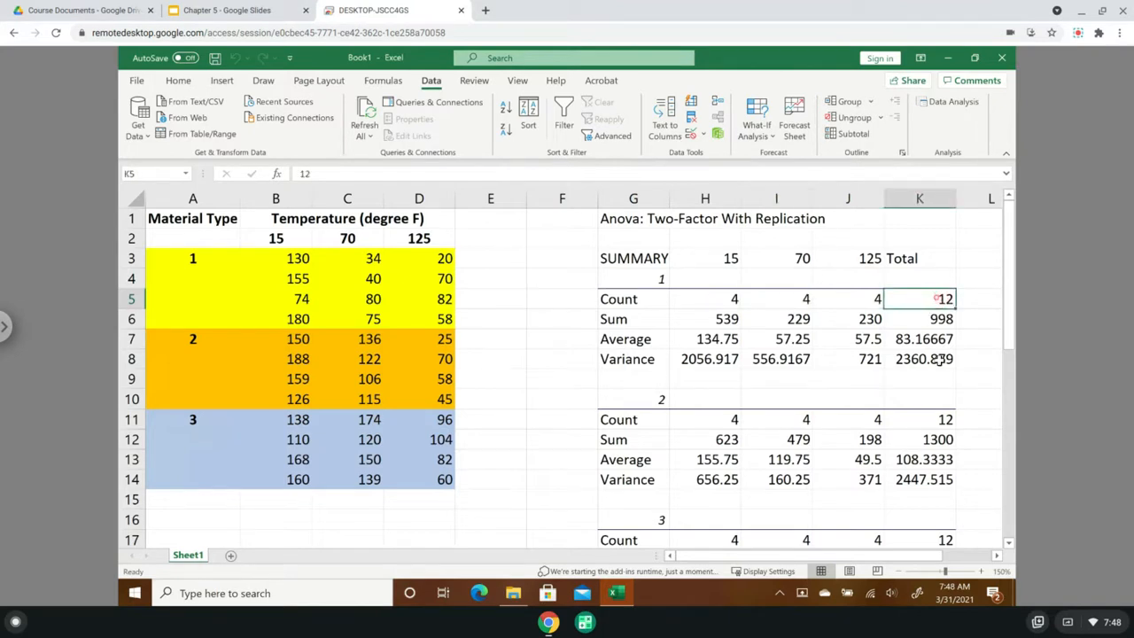
left_click(929, 319)
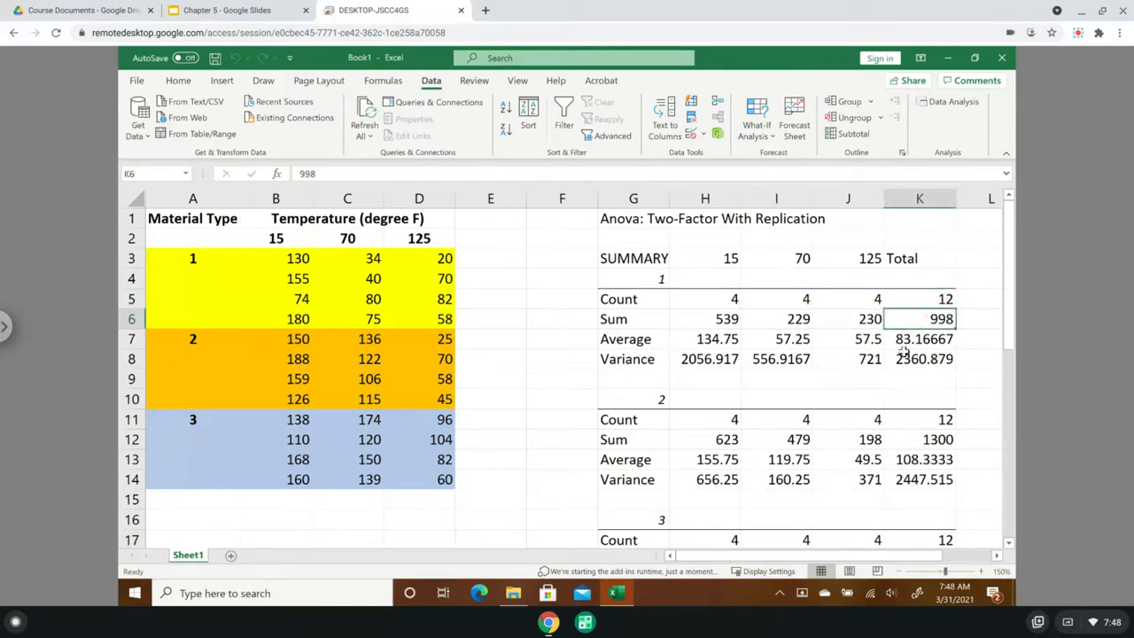
left_click(916, 344)
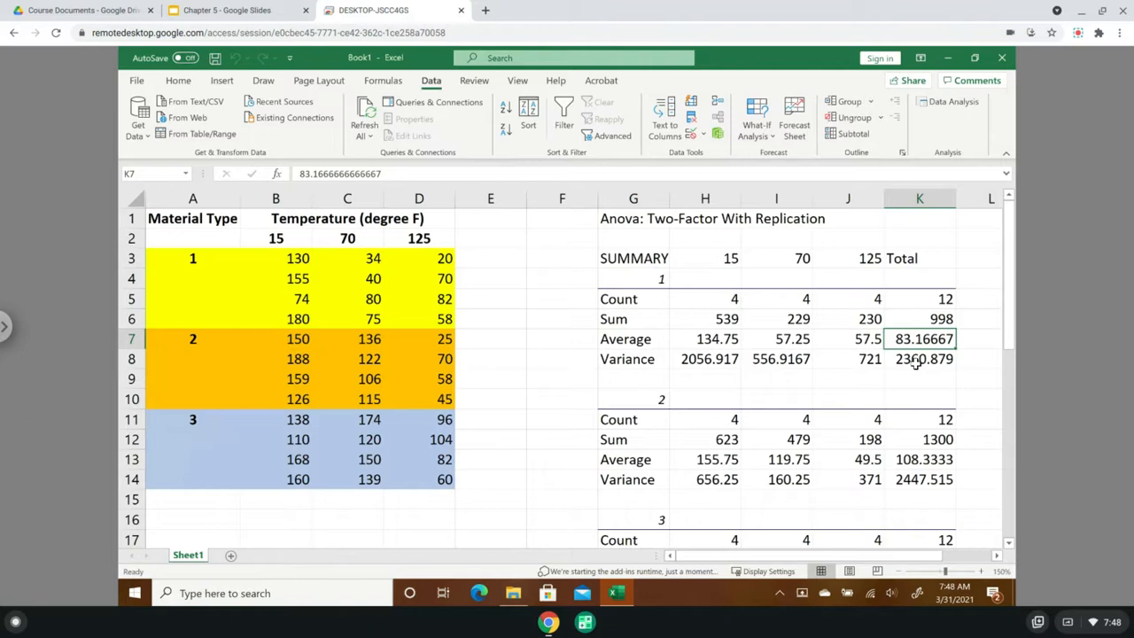
left_click(916, 363)
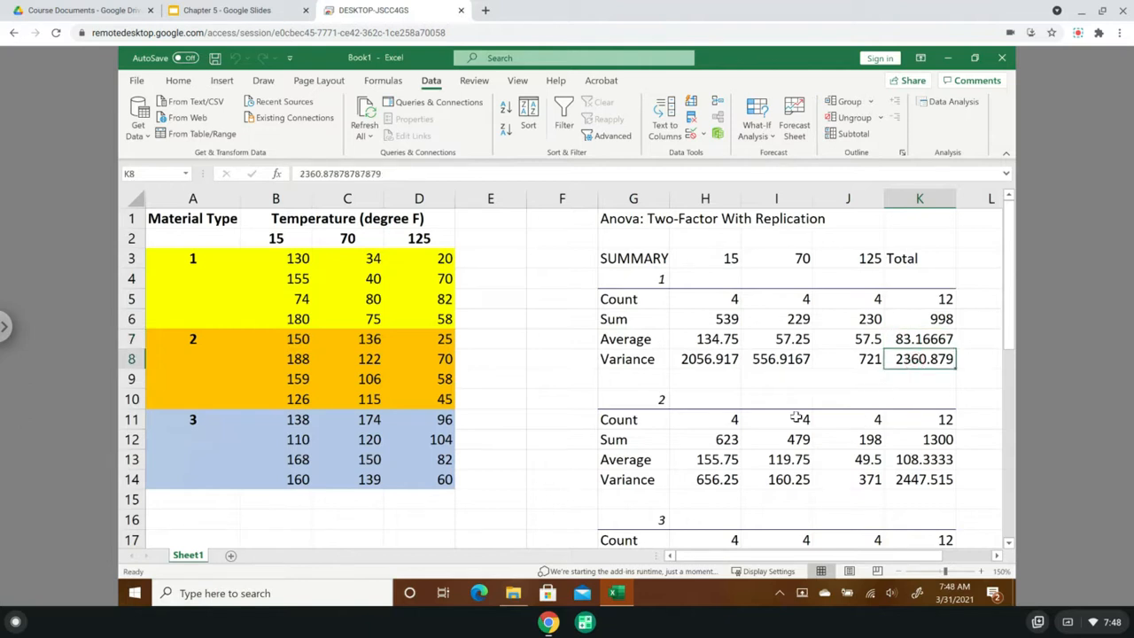
- Look over the summary blocks for materials 2 and 3 and the Total block by temperature
left_click(636, 403)
scroll(780, 531, "down", 1)
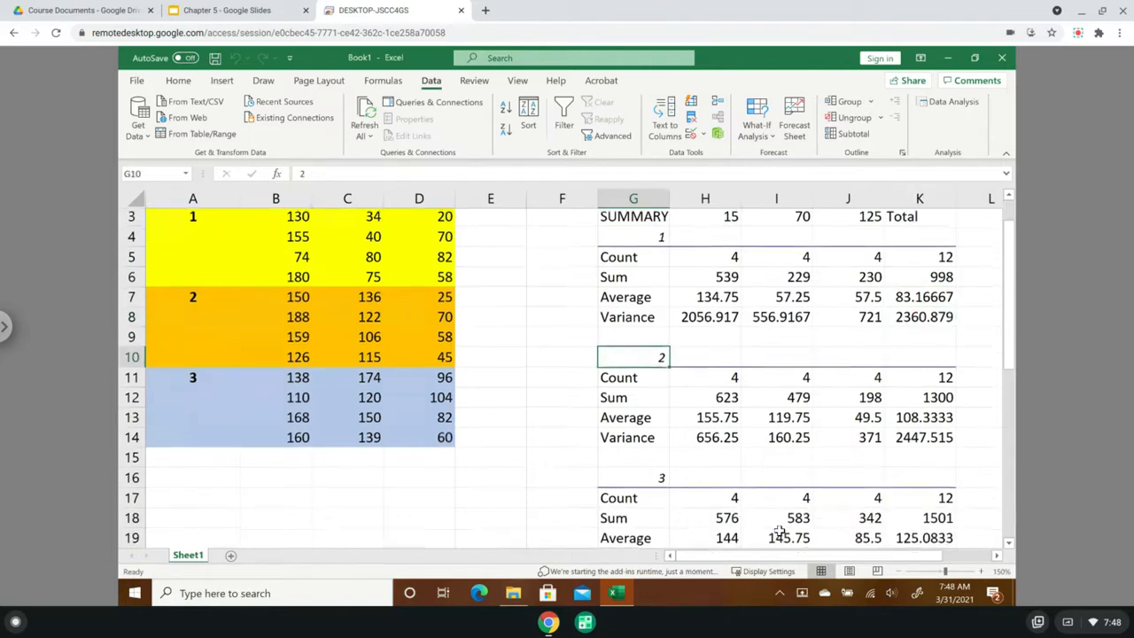
left_click(632, 459)
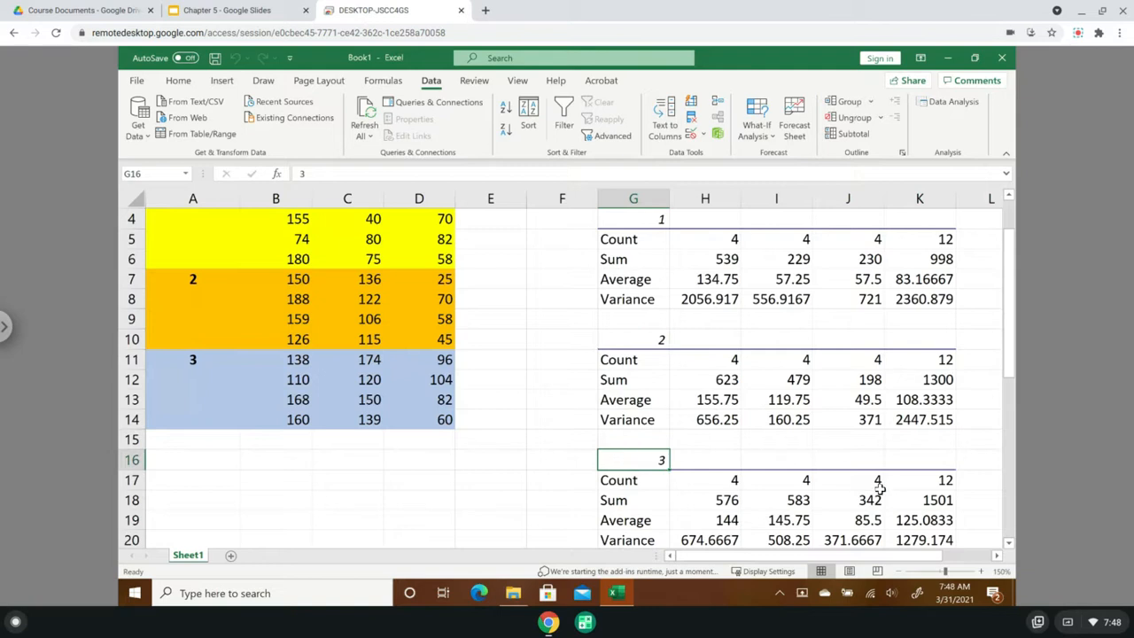
scroll(880, 490, "down", 1)
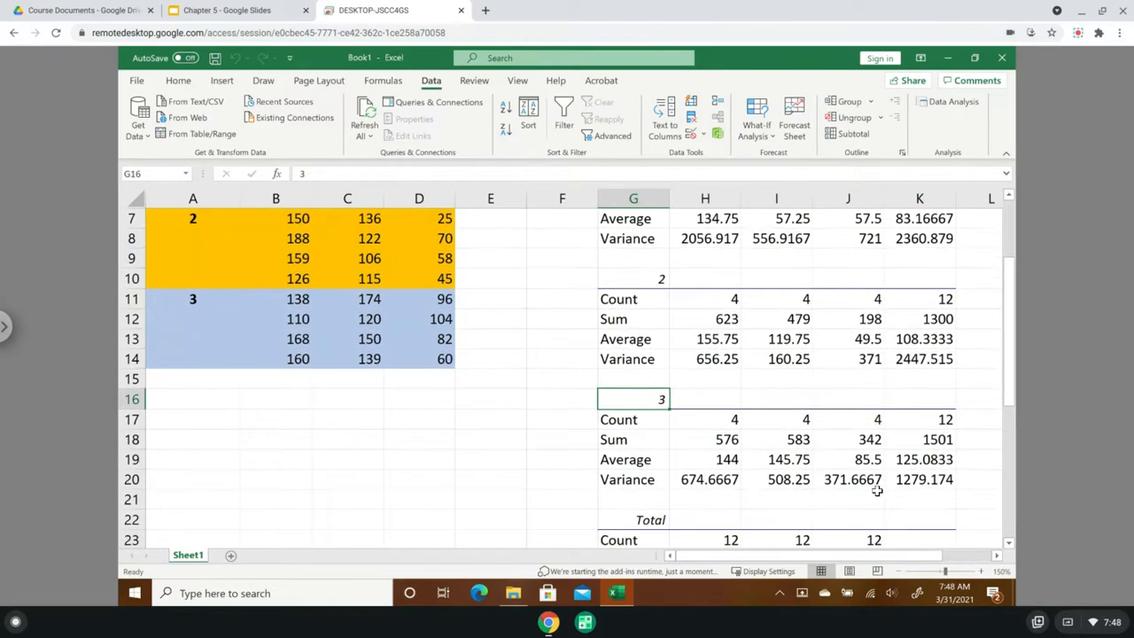
scroll(876, 490, "down", 1)
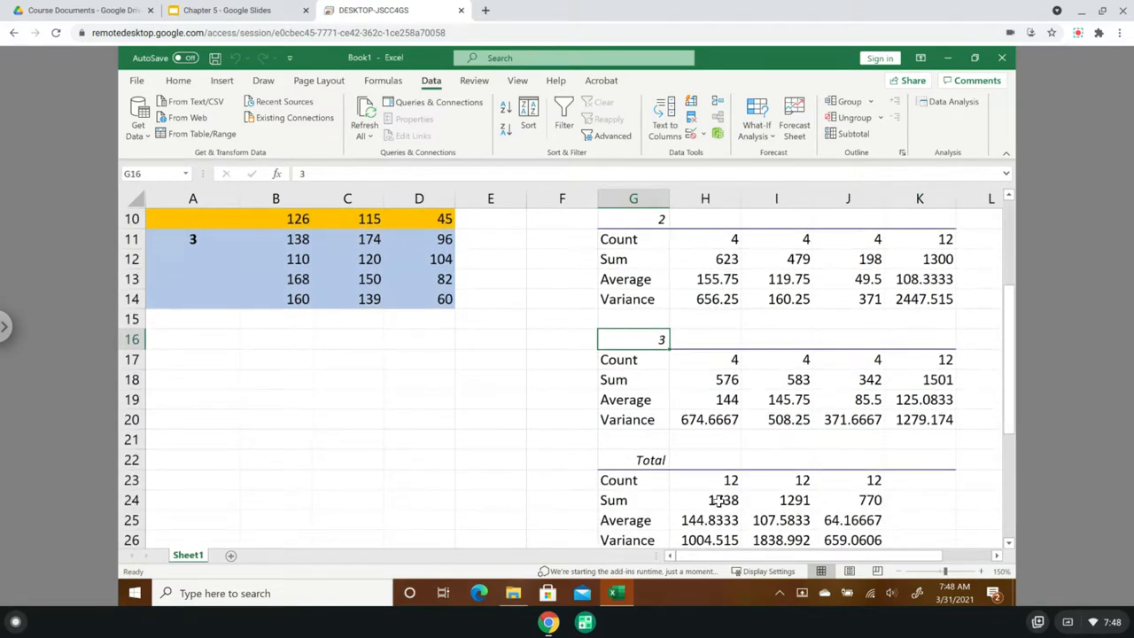
scroll(719, 499, "up", 3)
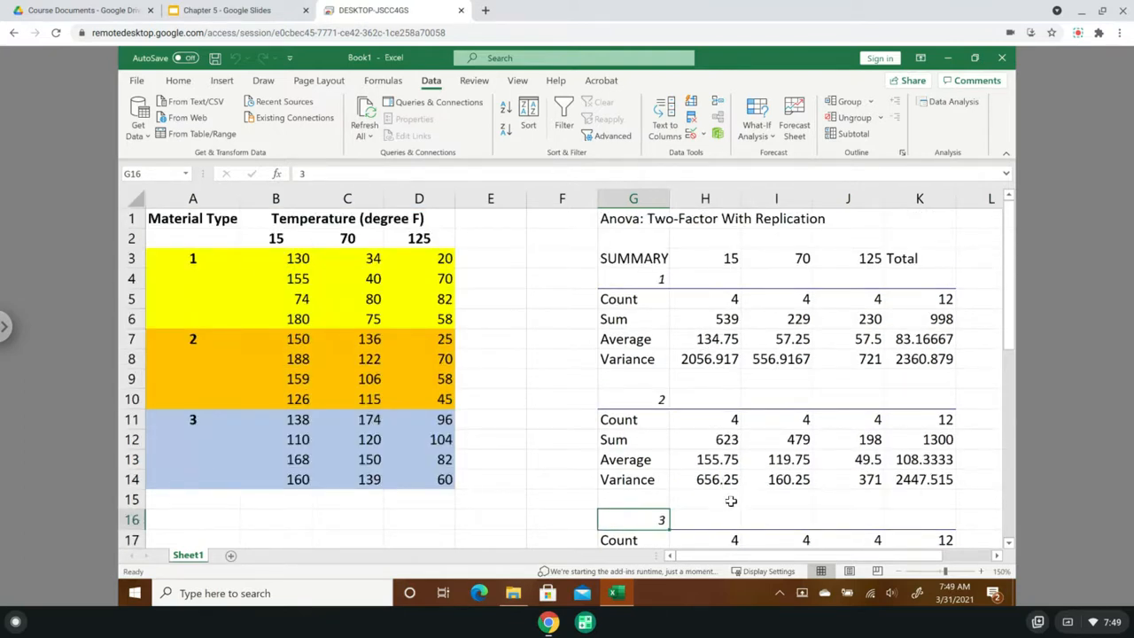
scroll(734, 500, "down", 3)
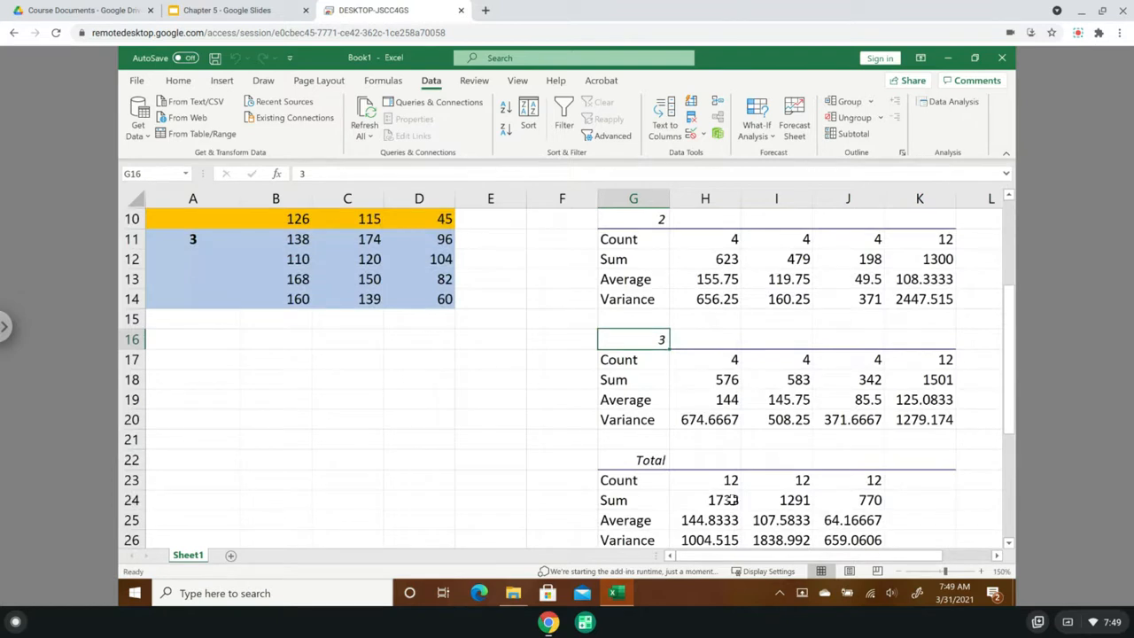
- Examine the Total block's count, sum, average and variance at 15 degrees against source data B3:B14
left_click(1009, 543)
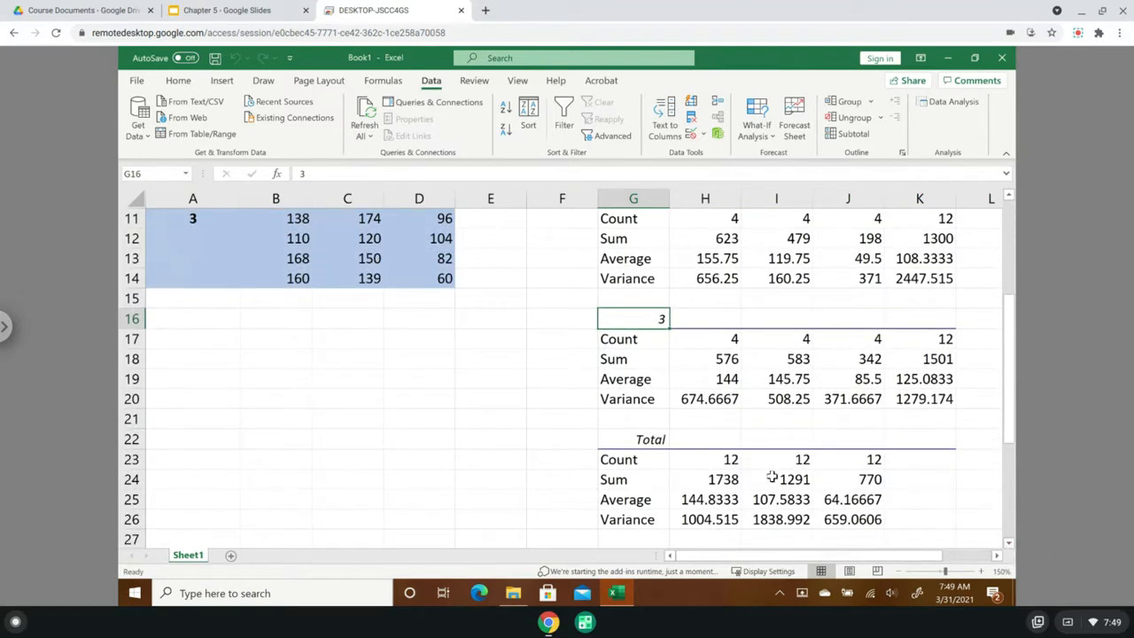
left_click(718, 463)
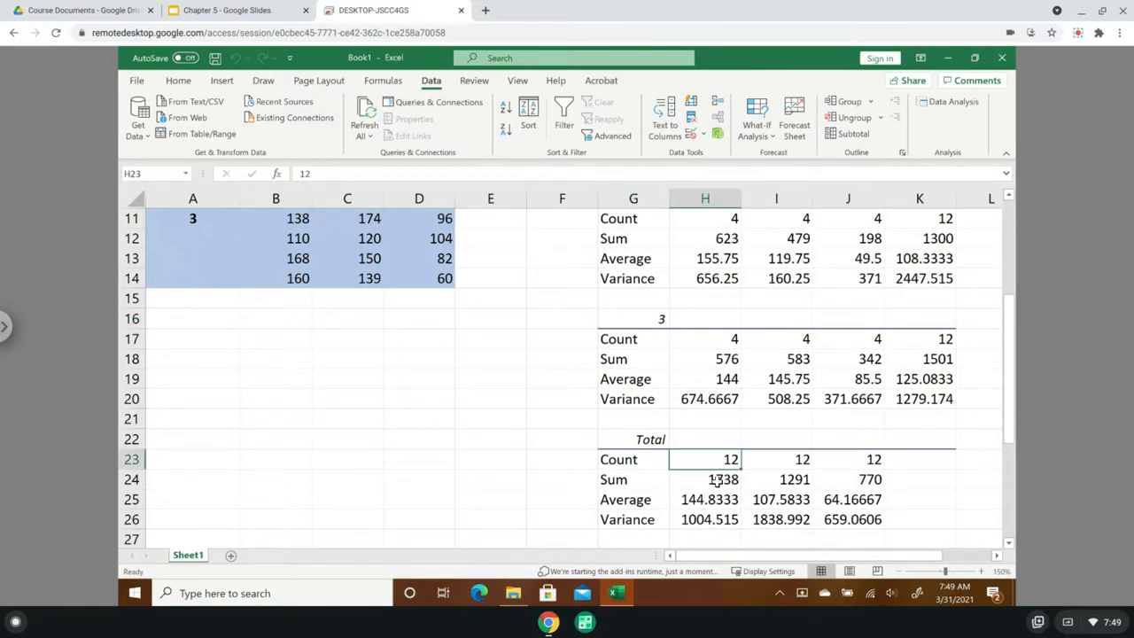
left_click(717, 479)
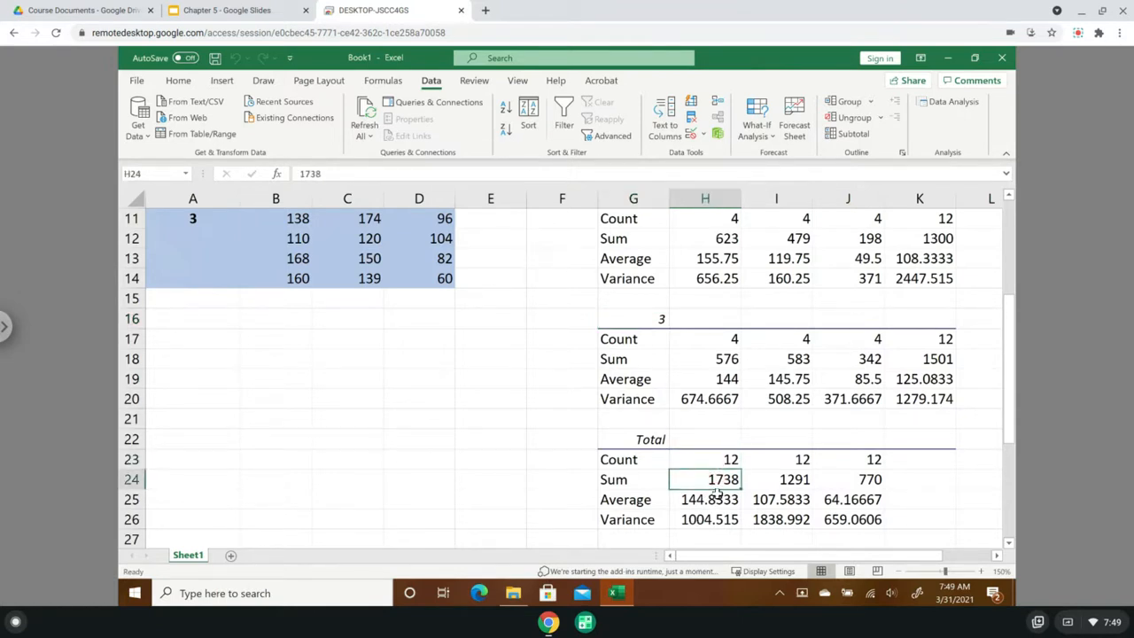
left_click(714, 499)
left_click(713, 520)
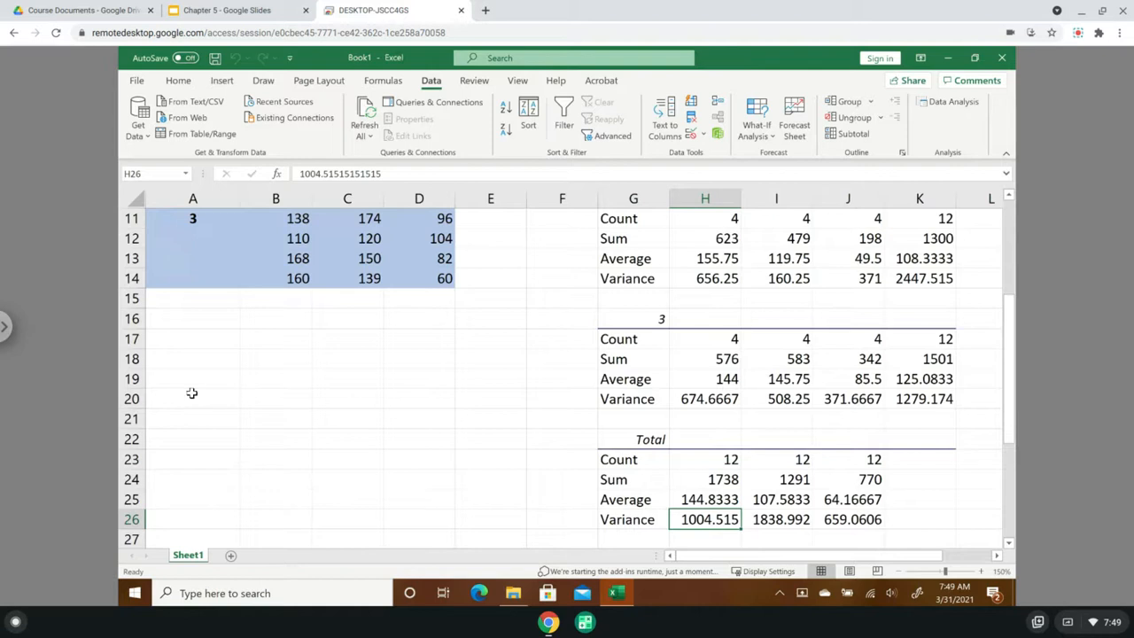
scroll(191, 392, "up", 1)
scroll(192, 393, "up", 3)
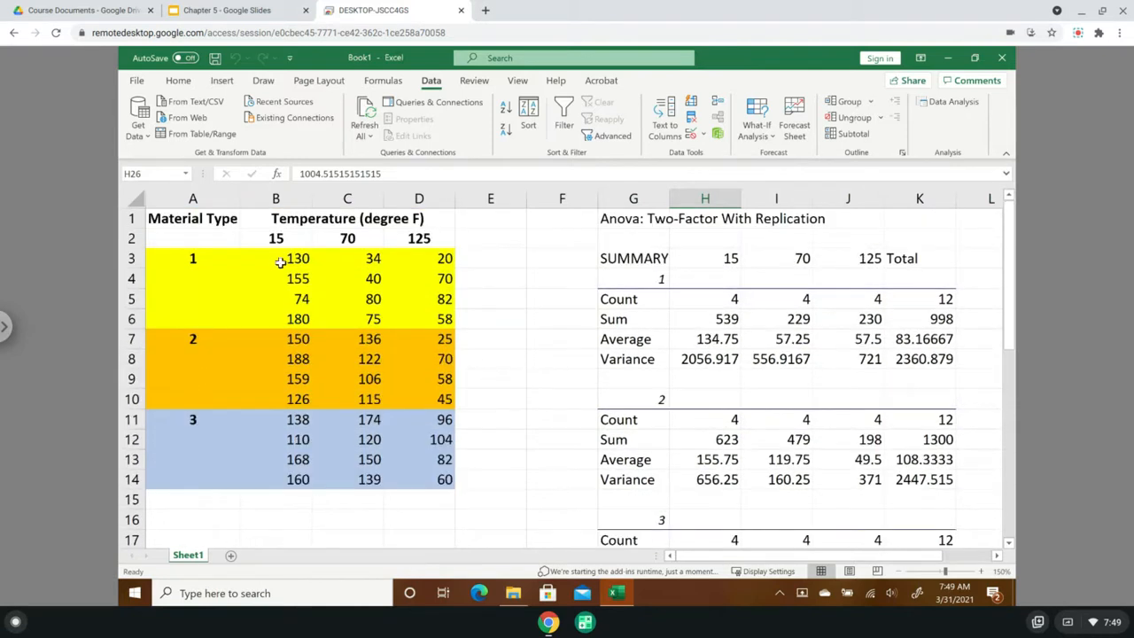
left_click(278, 263)
left_click_drag(281, 270, 288, 479)
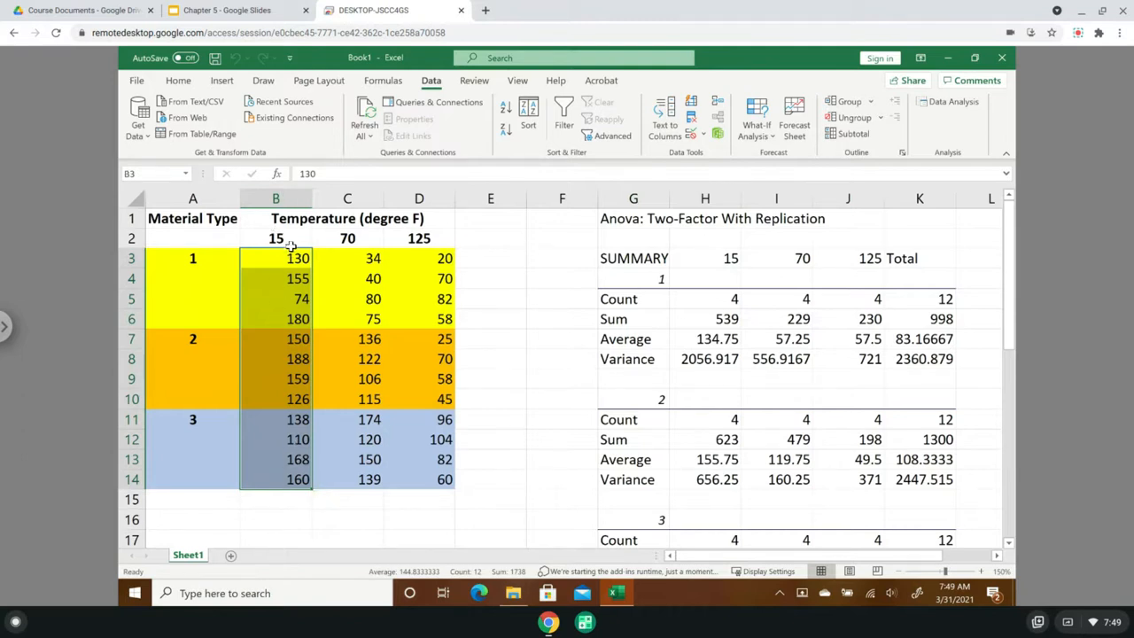
- Compare material 1's total count with source data B3:D6 and check the count and average cells of material 2
left_click(945, 299)
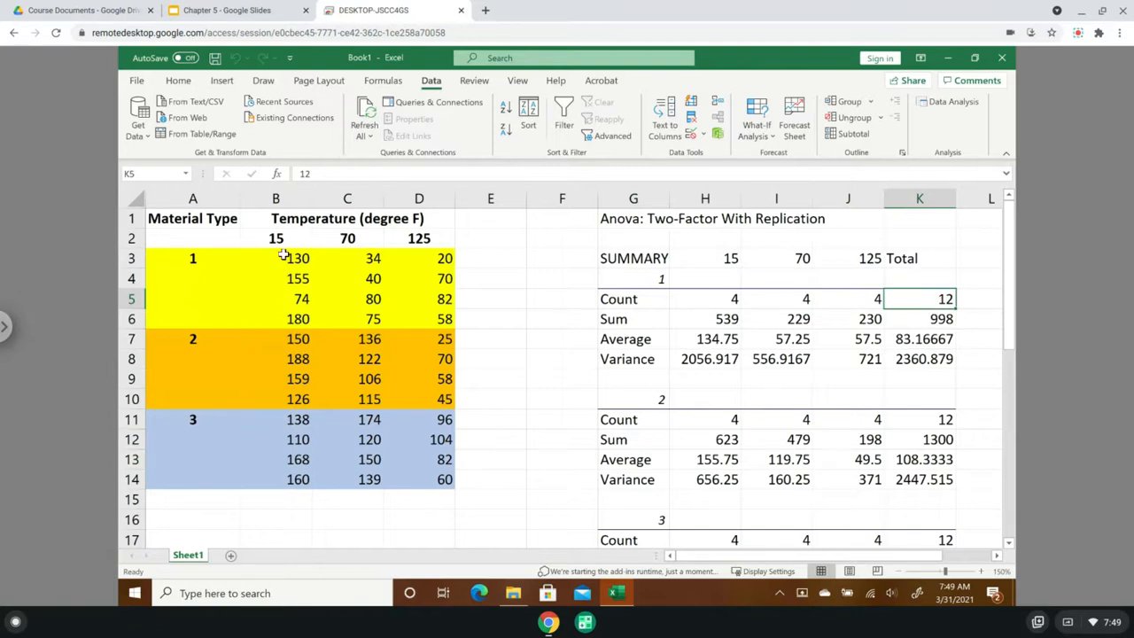
left_click_drag(284, 258, 441, 323)
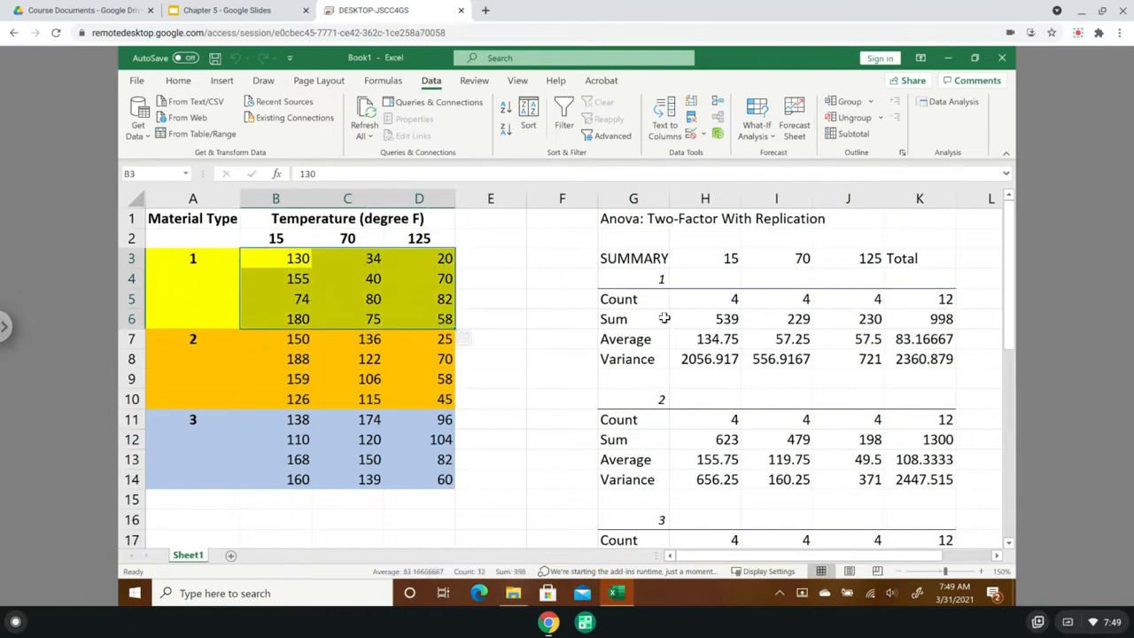
left_click(806, 423)
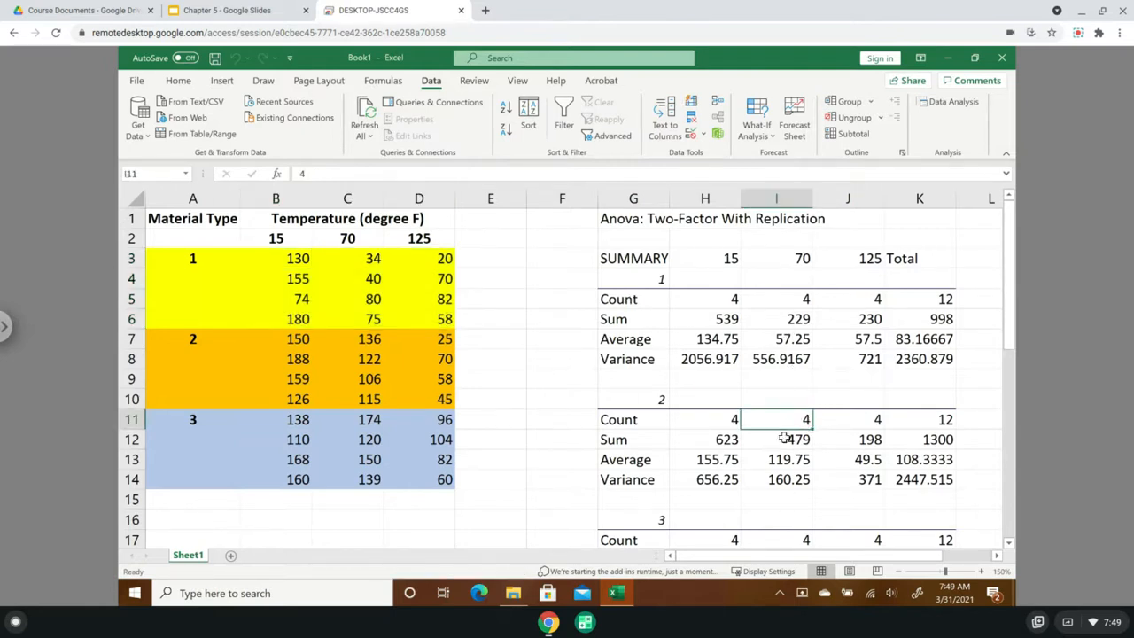
left_click(866, 461)
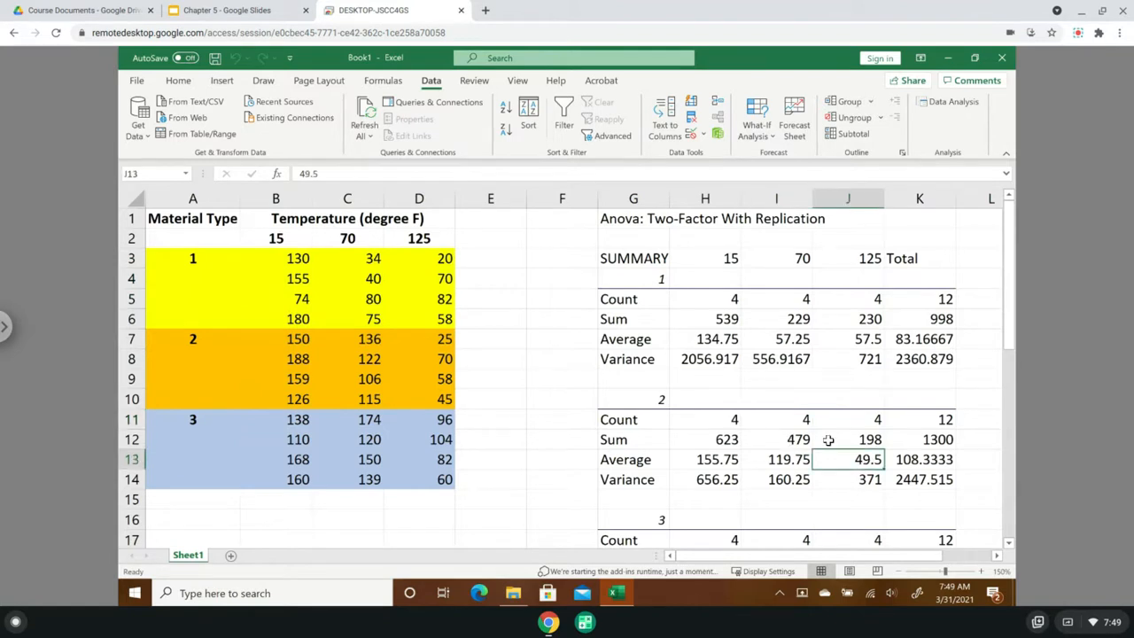
- Widen column G to fit its contents so the ANOVA table's Source of Variation heading shows in full
scroll(828, 440, "down", 1)
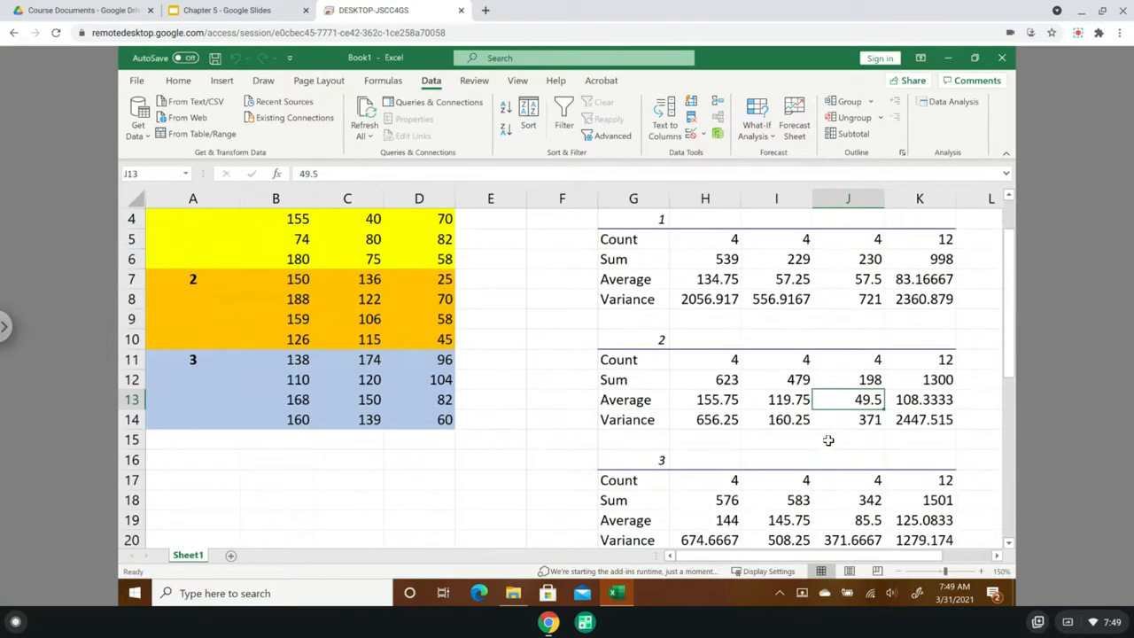
left_click(1009, 544)
scroll(1014, 554, "down", 4)
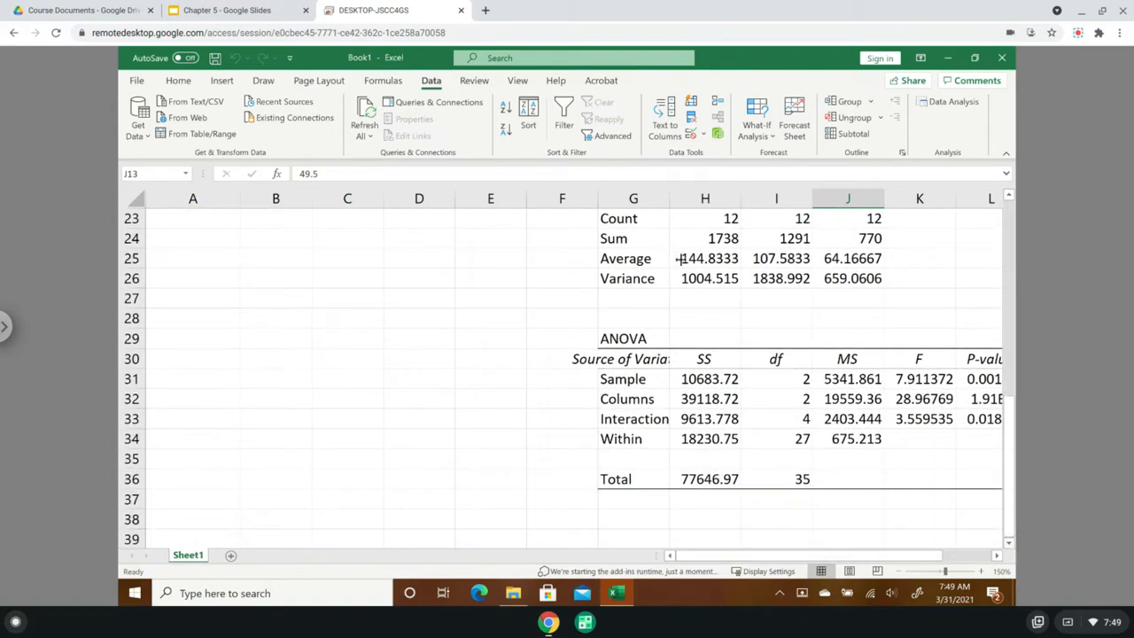
left_click_drag(850, 556, 877, 560)
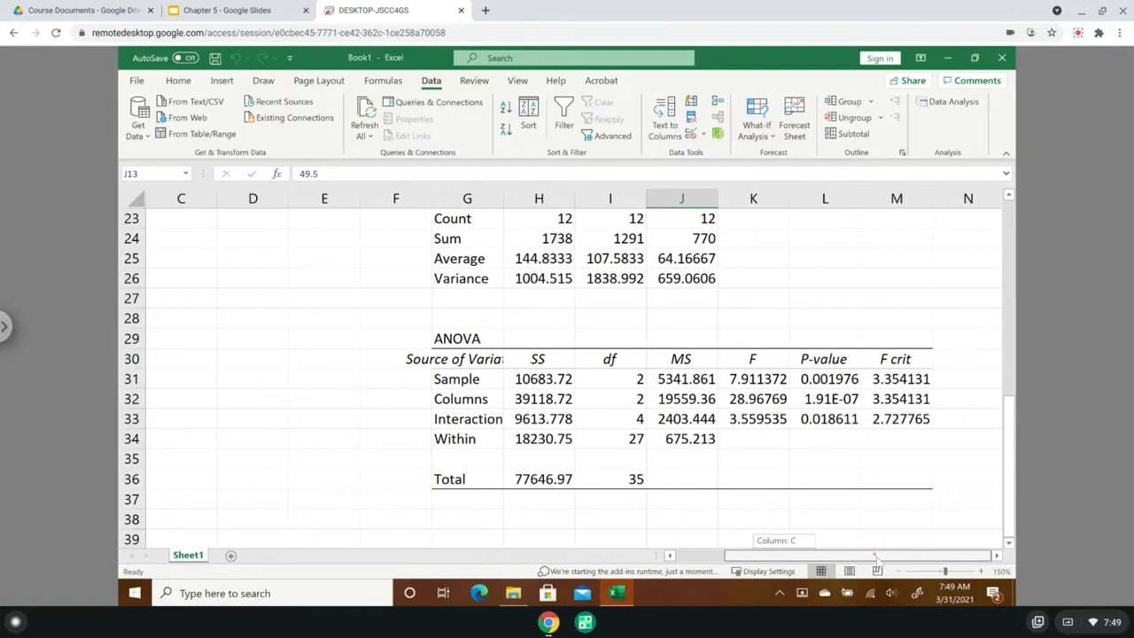
double_click(503, 198)
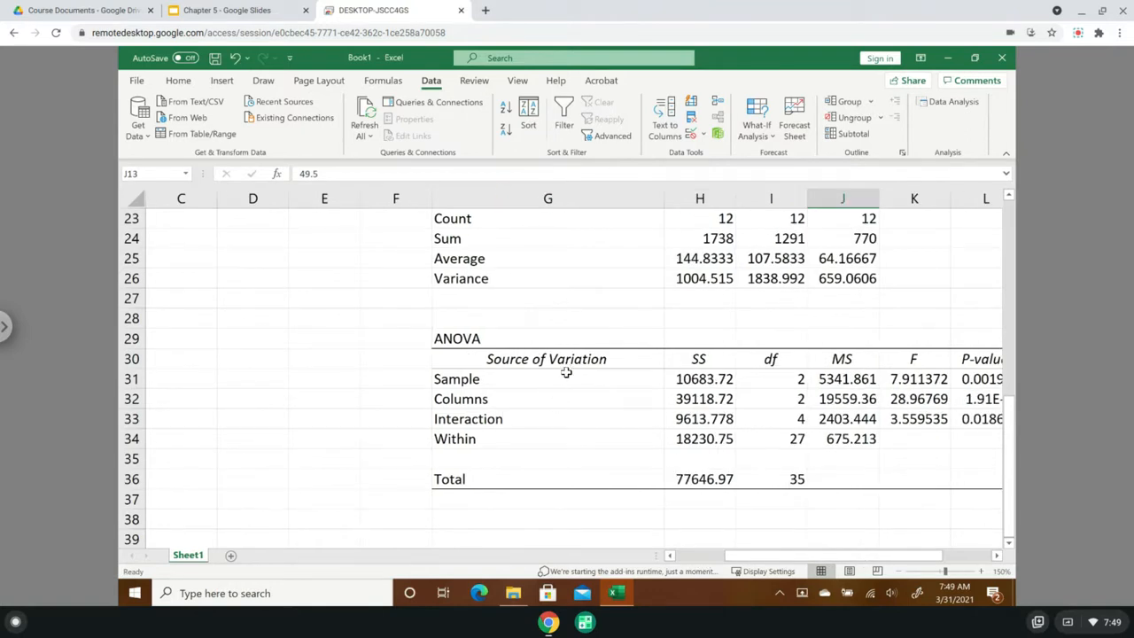
- Review the source data's material rows and temperature columns against the sources of variation in the complete ANOVA table
left_click_drag(787, 556, 738, 557)
scroll(259, 366, "up", 5)
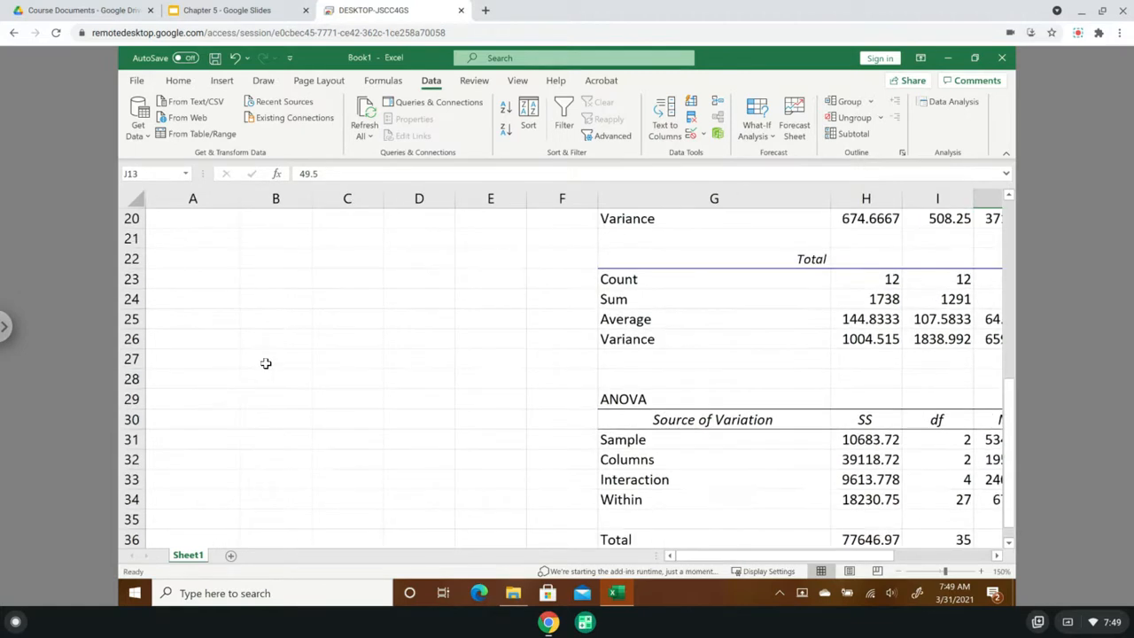
scroll(266, 363, "up", 3)
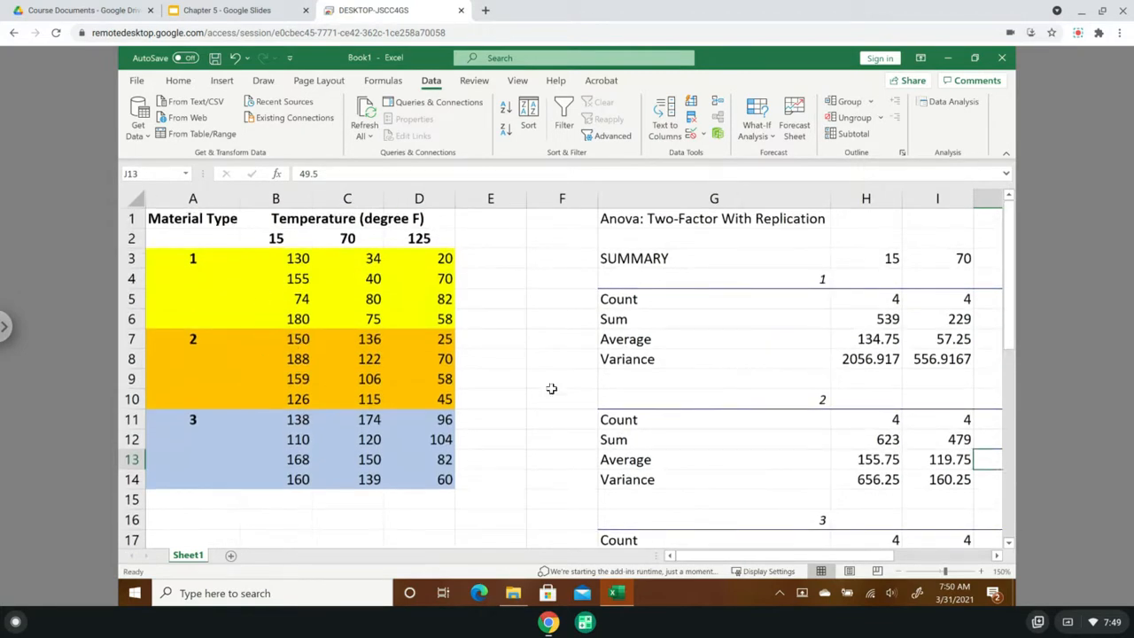
left_click_drag(1016, 285, 1018, 401)
left_click_drag(1020, 499, 1020, 517)
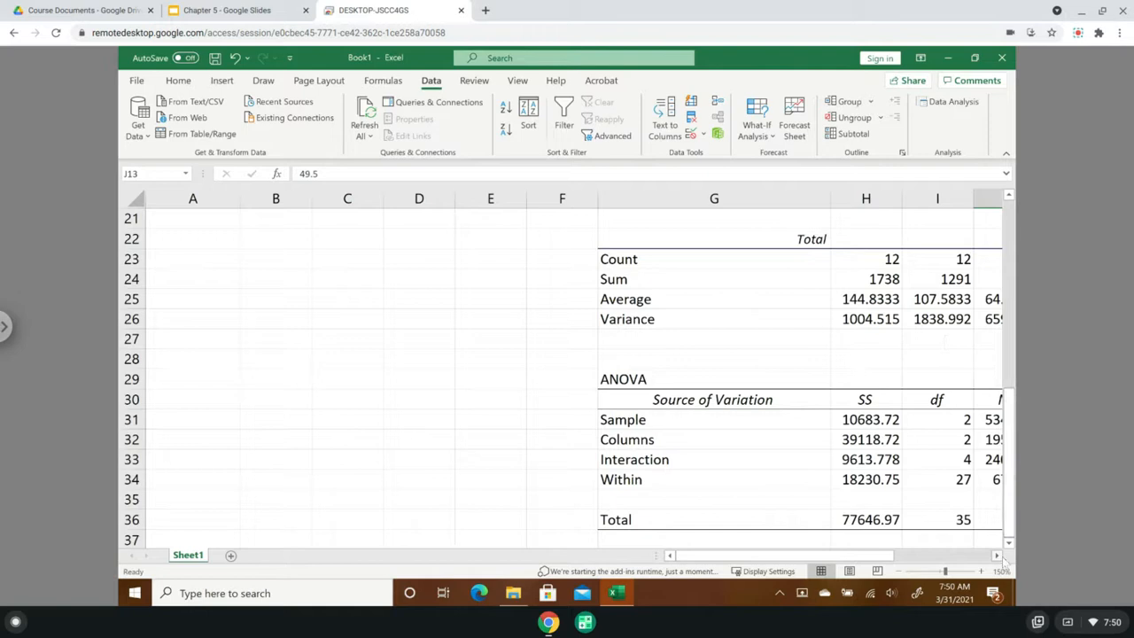
left_click(998, 557)
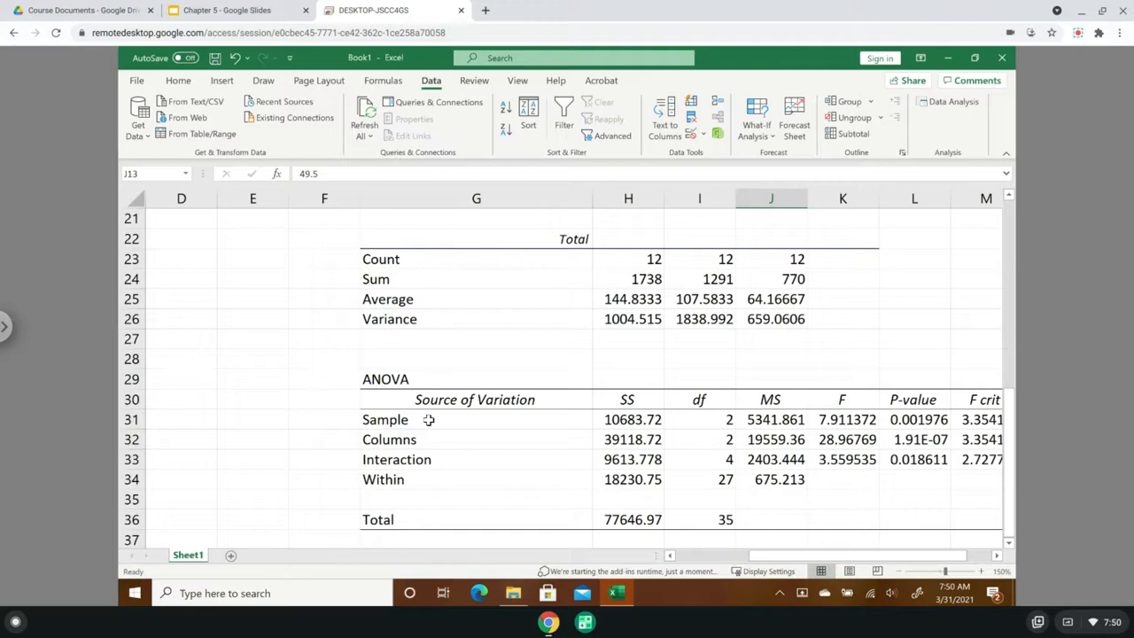
left_click(997, 556)
left_click(996, 556)
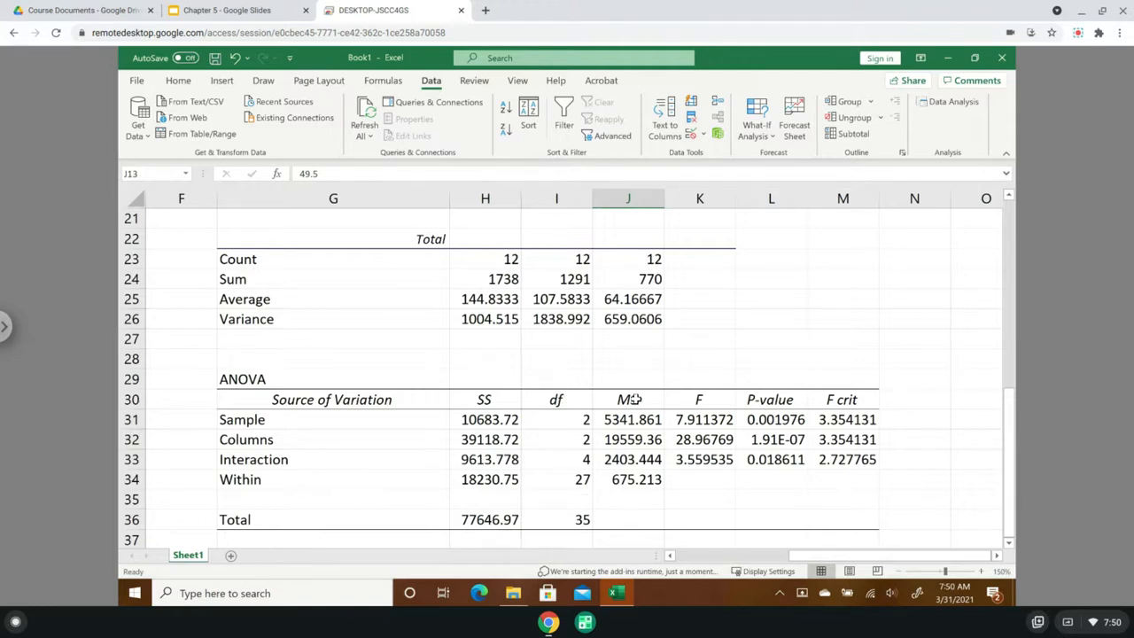
- Examine the Sample row's SS, df and P-value in the ANOVA table, and compare its F with F crit
left_click(469, 420)
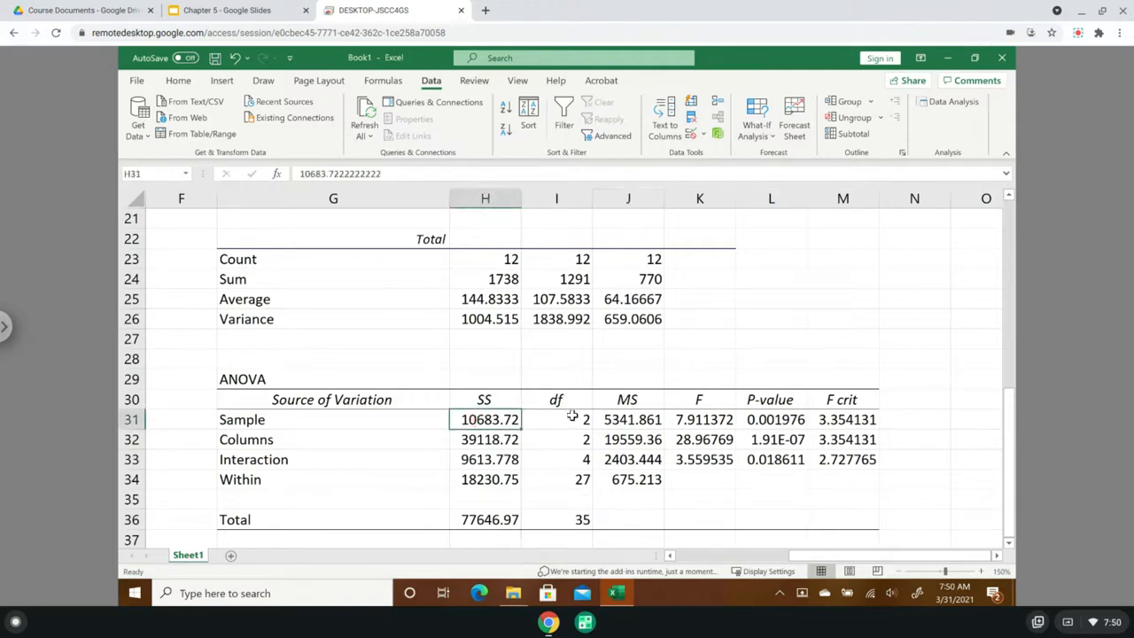
left_click(572, 415)
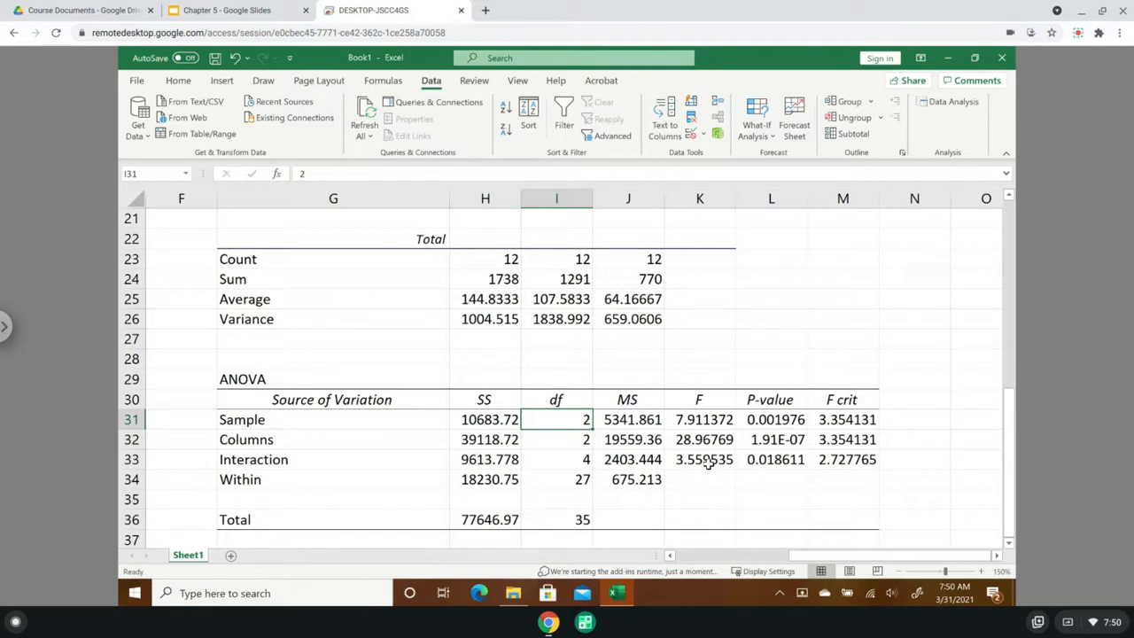
left_click(771, 419)
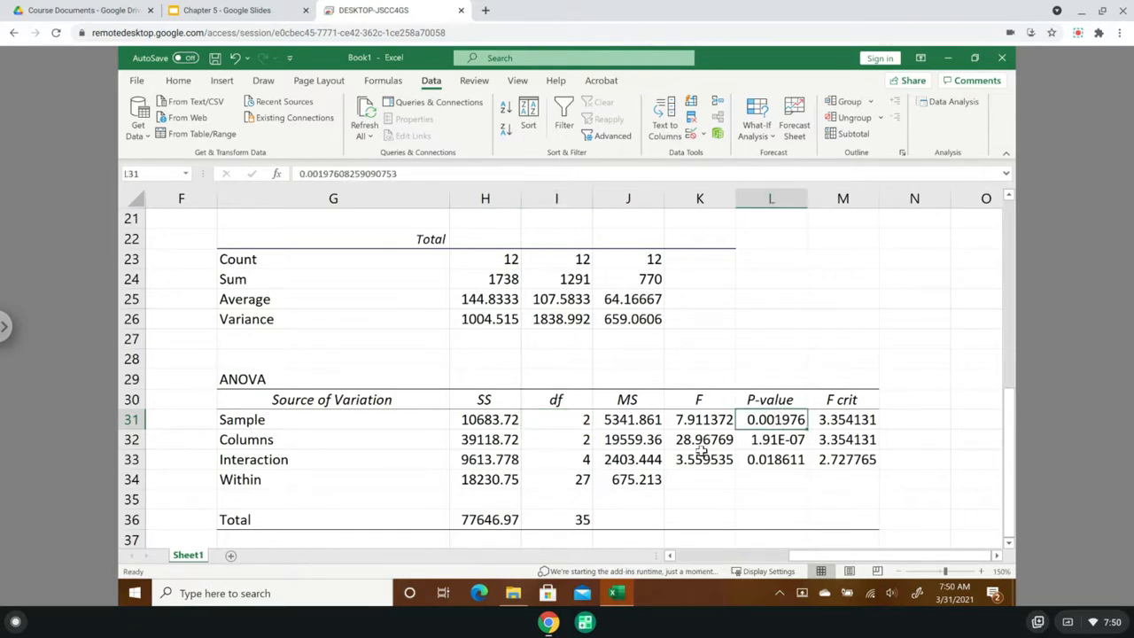
left_click(857, 421)
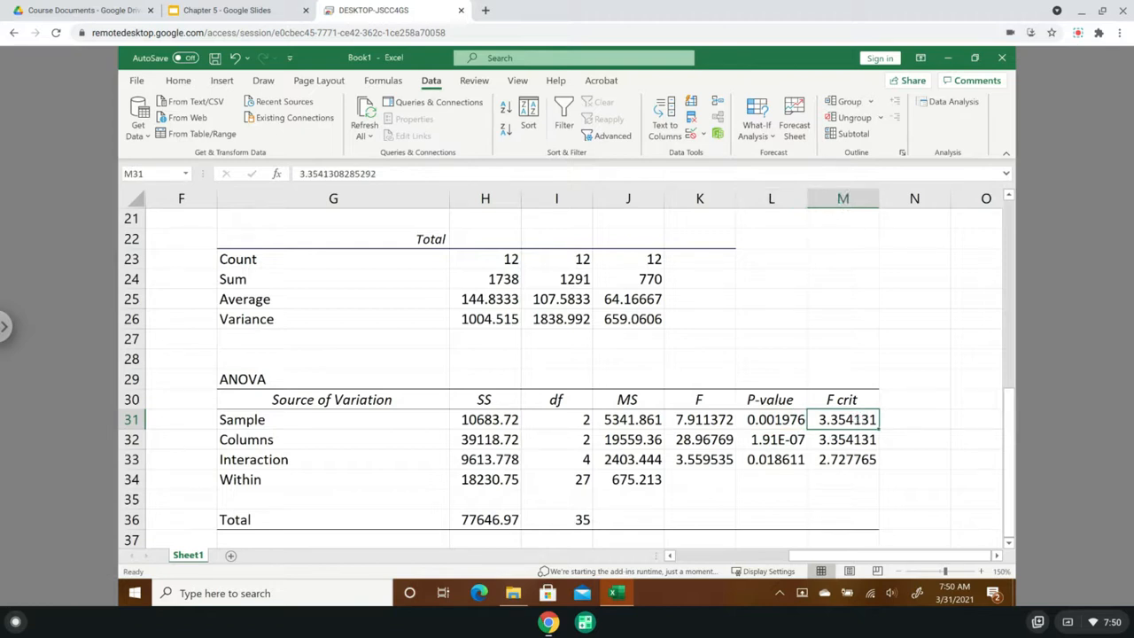
left_click(711, 420)
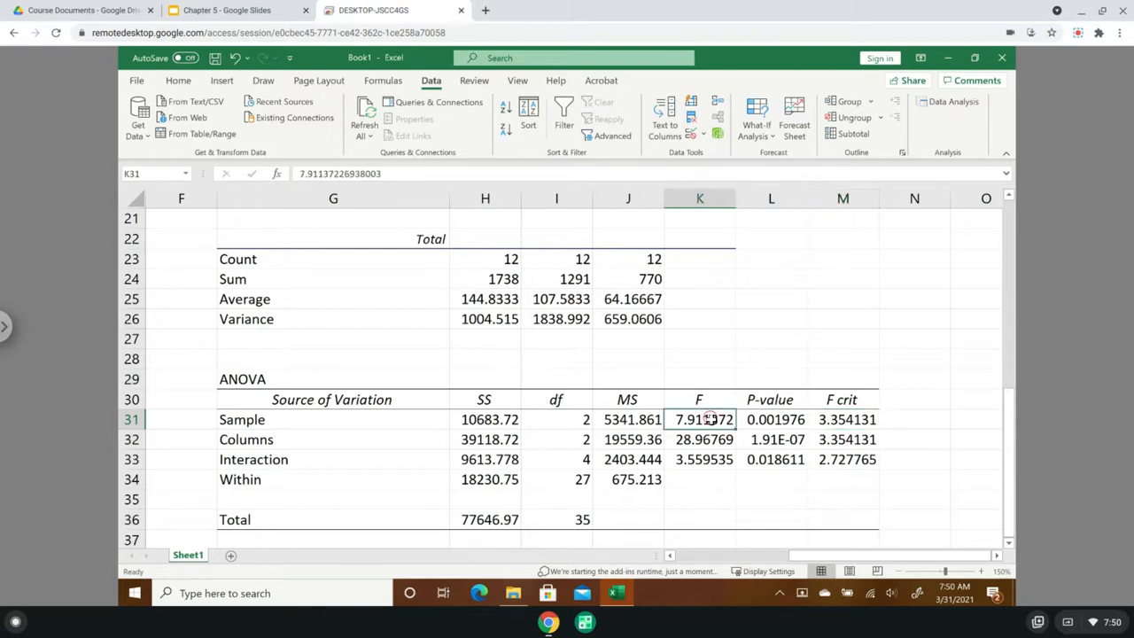
- Relabel the Sample row in the ANOVA table's Source of Variation column as "Material Plate"
left_click(858, 419)
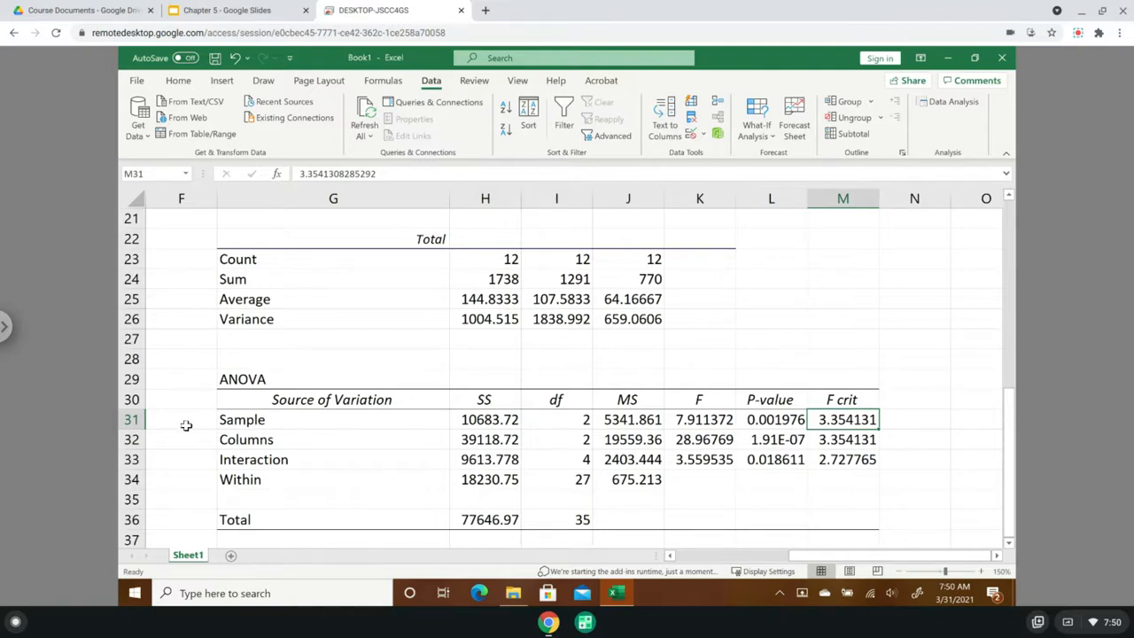
left_click(255, 420)
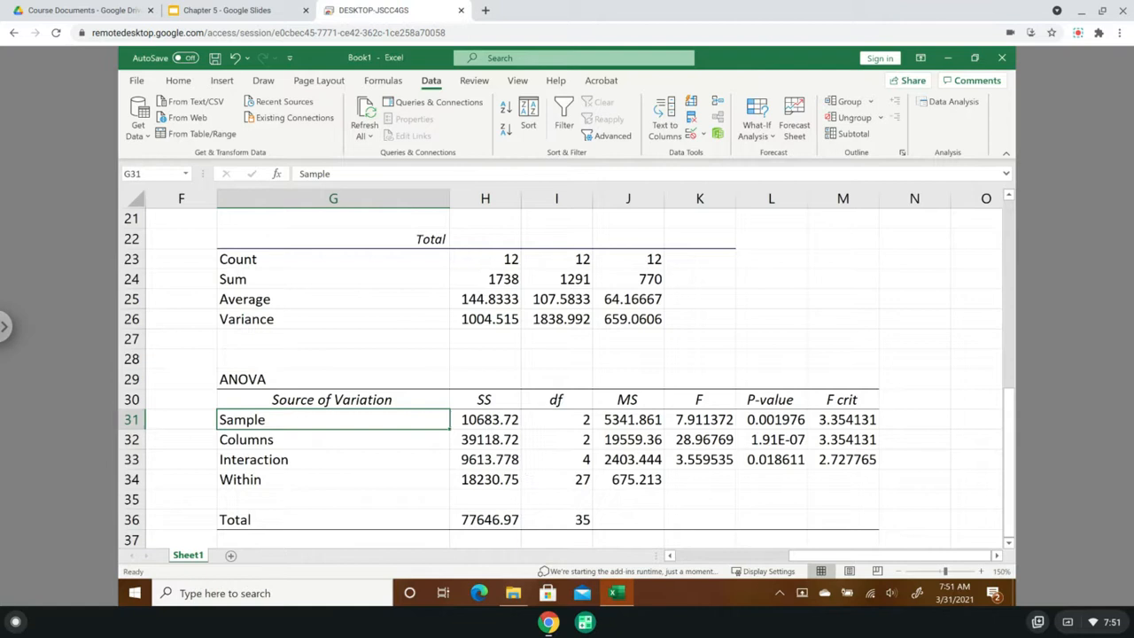
type("Material p")
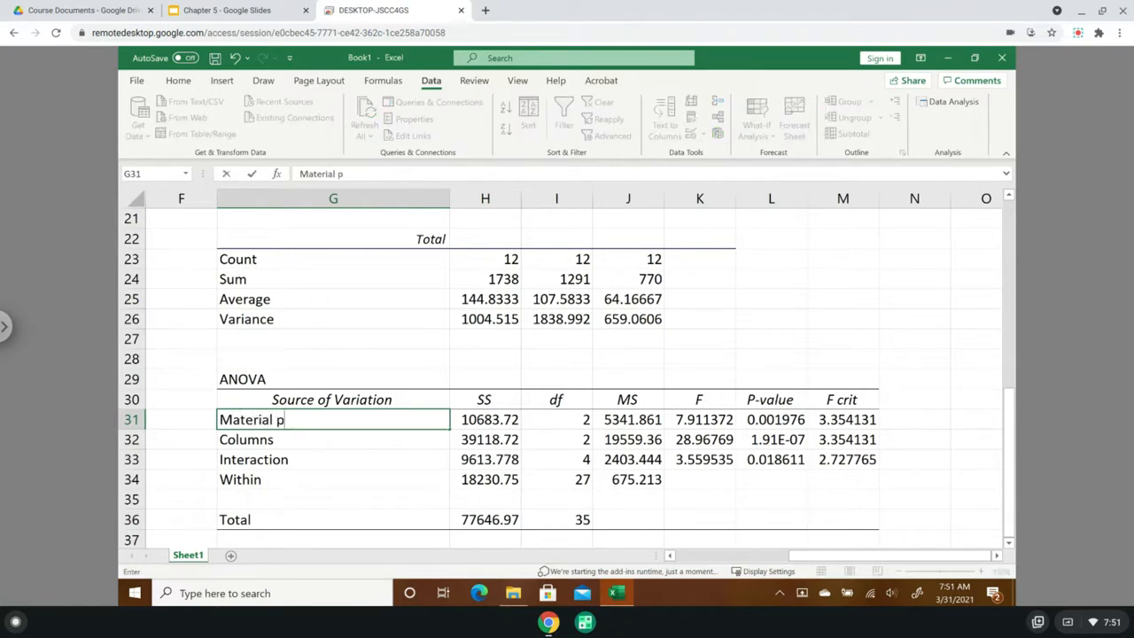
type("late")
key("BackSpace")
key("BackSpace")
key("BackSpace")
key("BackSpace")
key("BackSpace")
type("Plate")
key("BackSpace")
key("BackSpace")
key("BackSpace")
type("Plate")
key("Return")
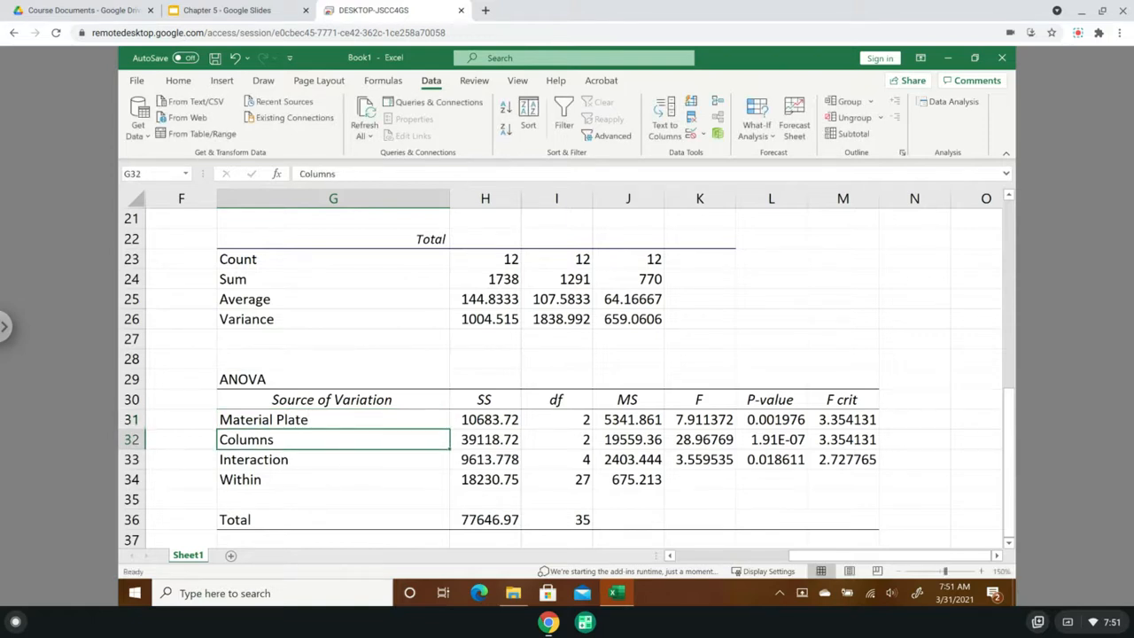
- Relabel the Columns row of the ANOVA table as "Temperature"
type("T")
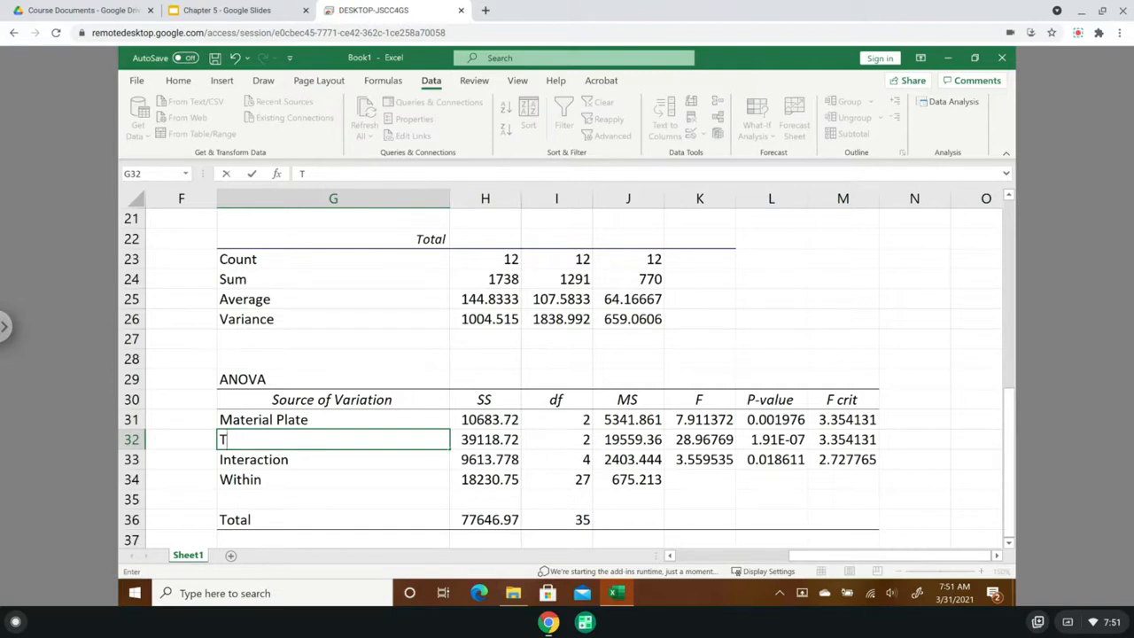
type("emperature")
key("Return")
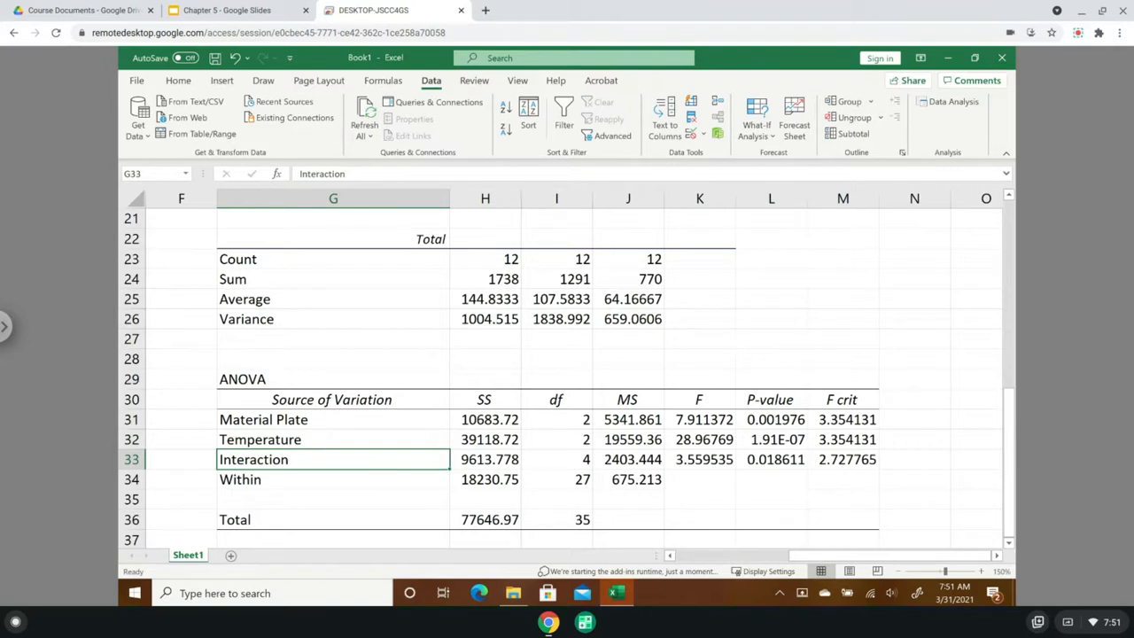
- Relabel the Interaction row of the ANOVA table as "Material Type*Temperature", combining the names of the two factors
left_click(272, 421)
left_click(263, 441)
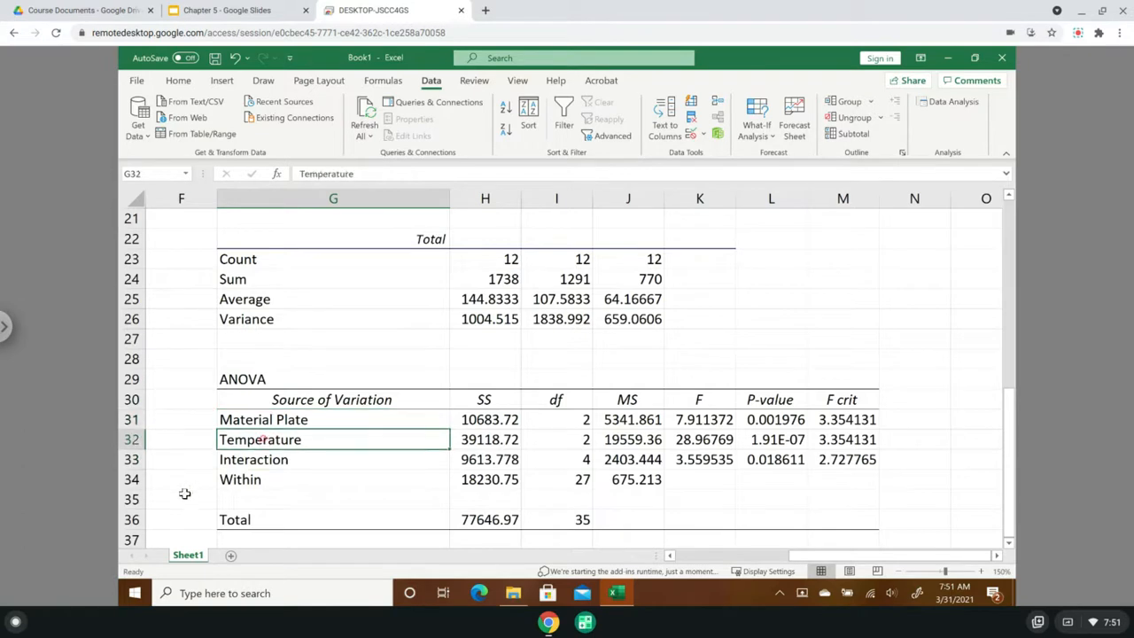
left_click(271, 463)
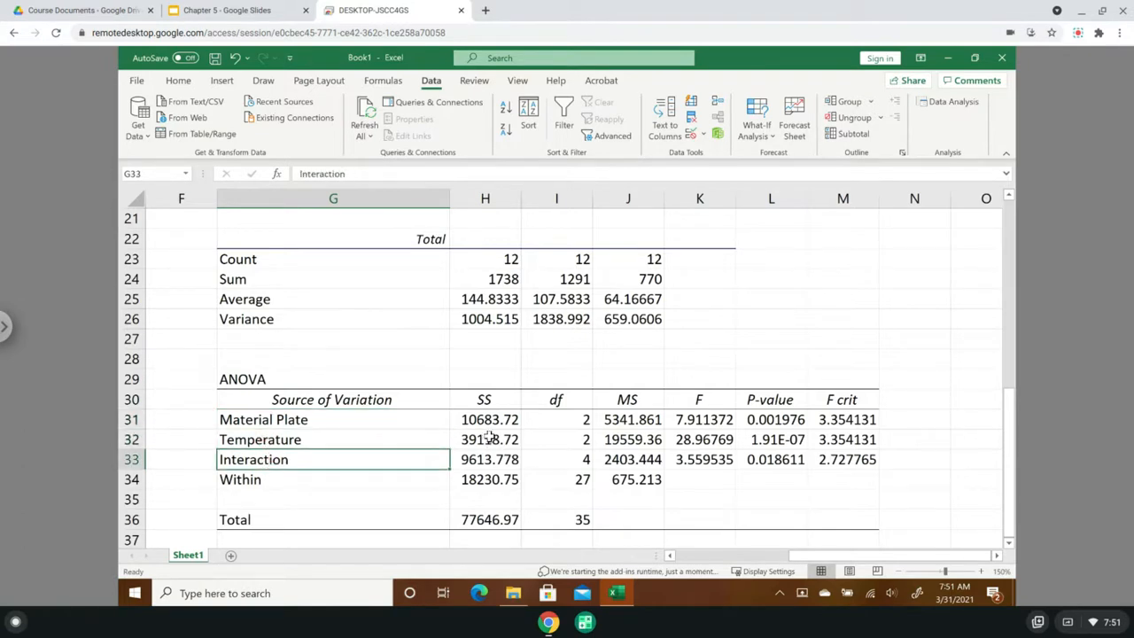
type("Material")
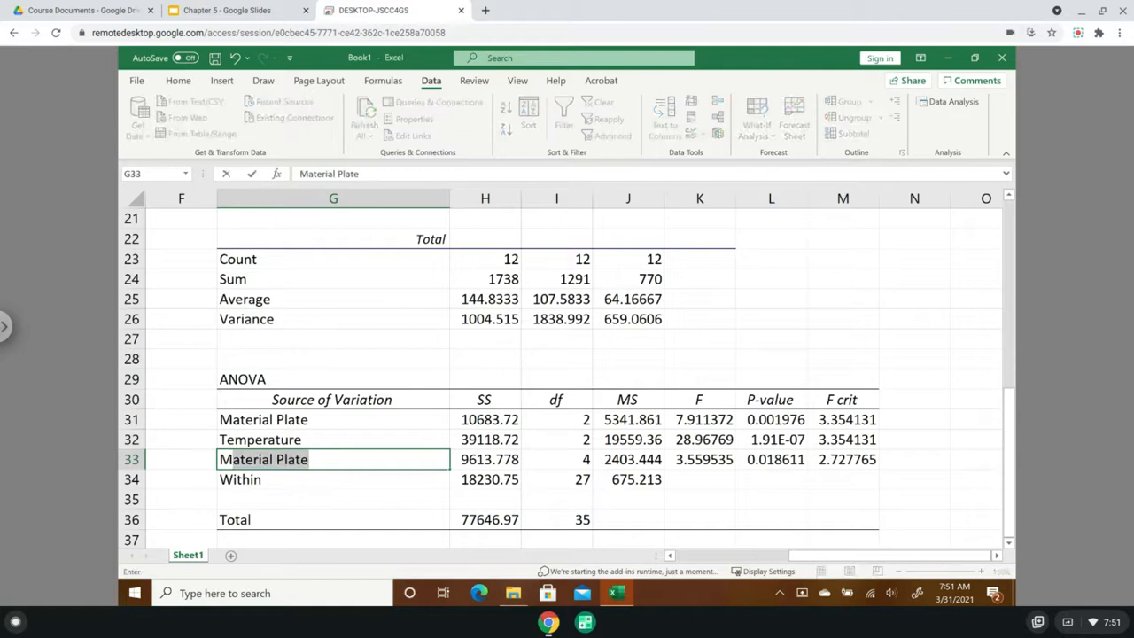
type(" P")
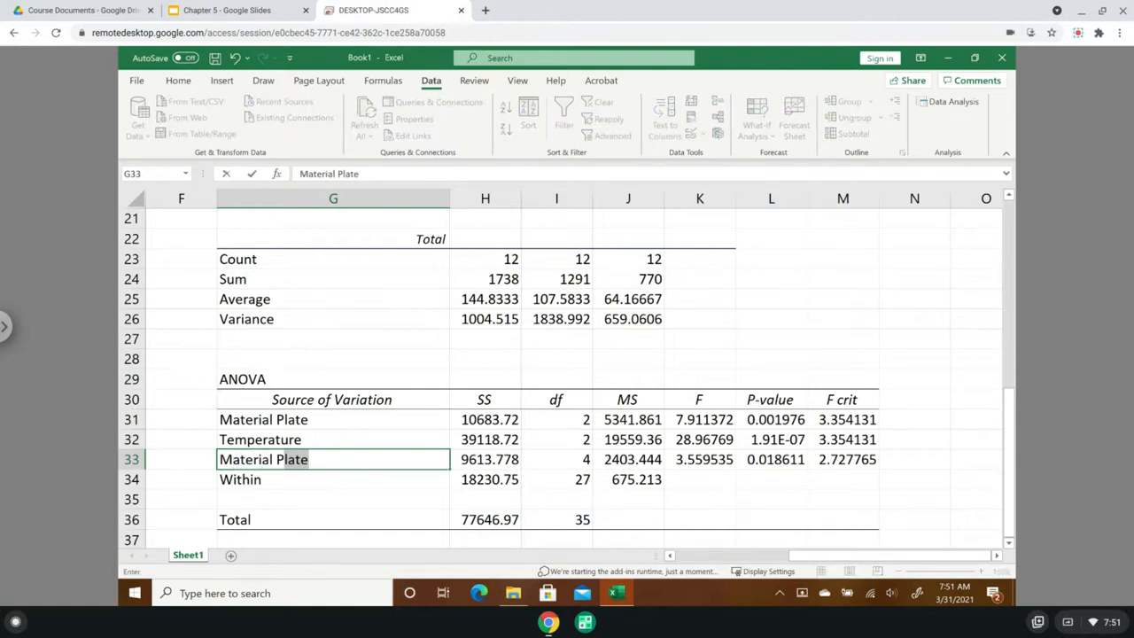
key("BackSpace")
key("BackSpace")
type("Ty")
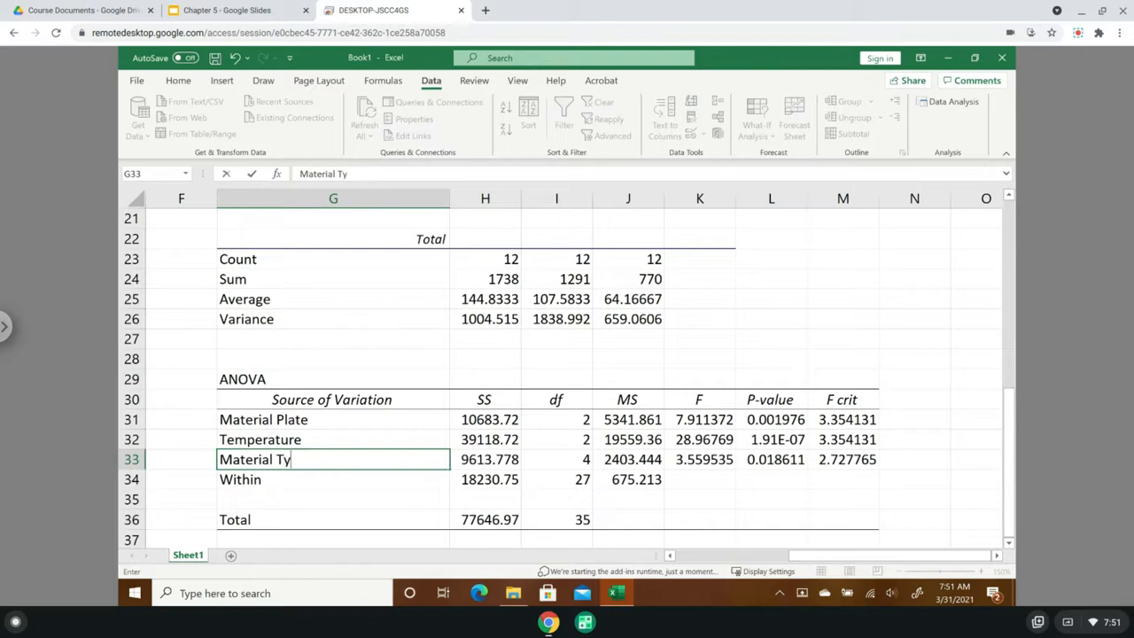
type("pe*Temperature")
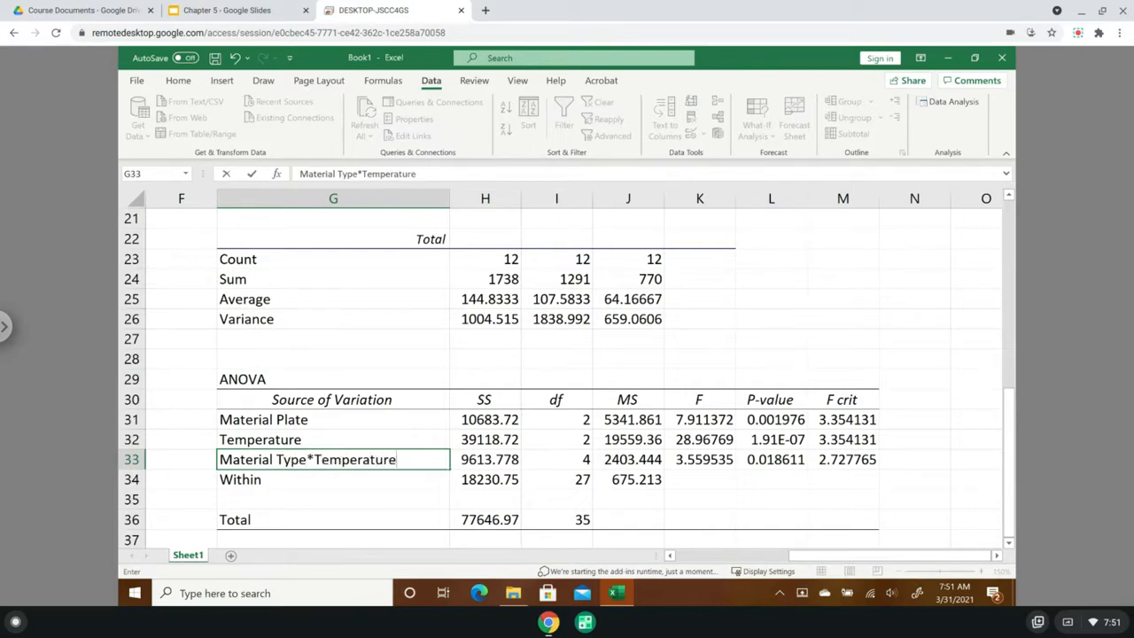
key("Return")
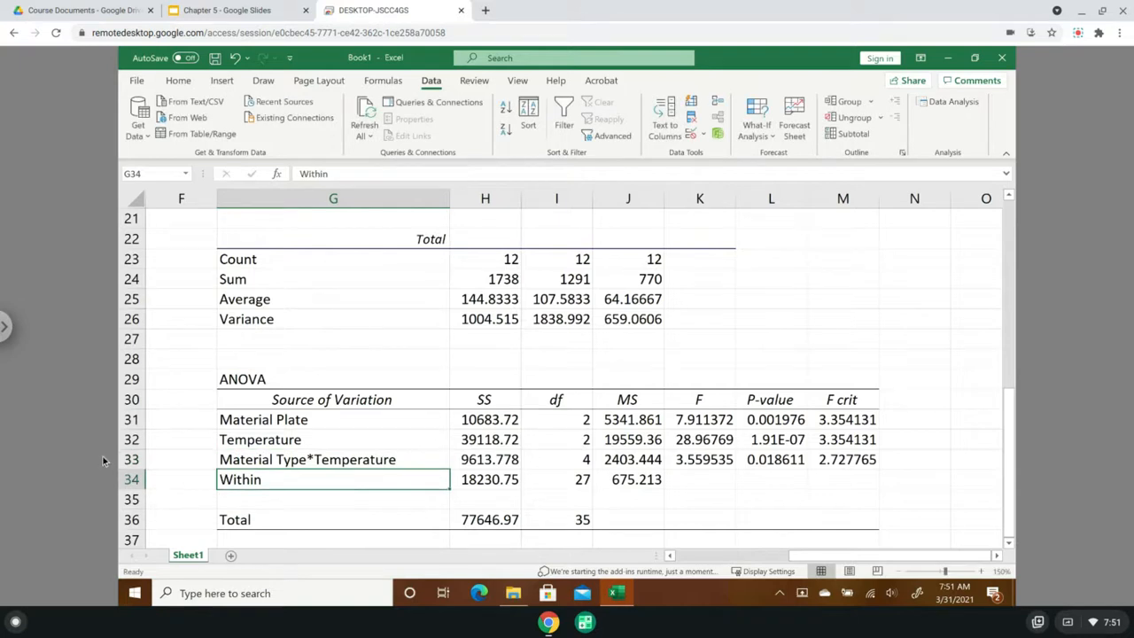
- Replace the word "Plate" with "Type" in cell G31 so the first source of variation reads "Material Type"
left_click(295, 417)
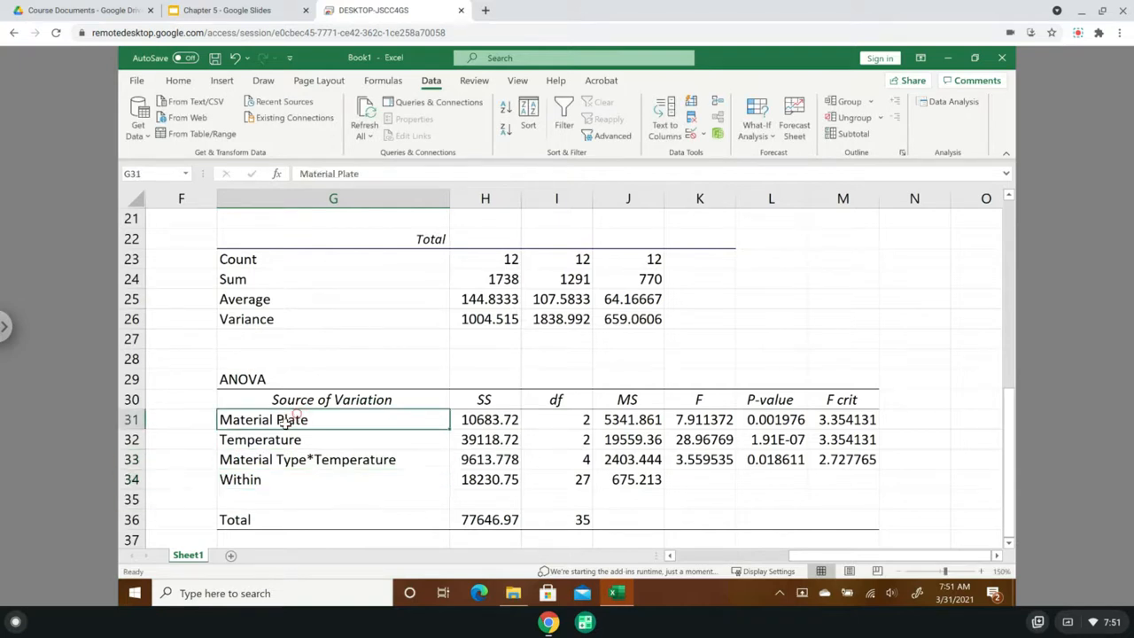
double_click(285, 422)
left_click_drag(277, 423, 309, 421)
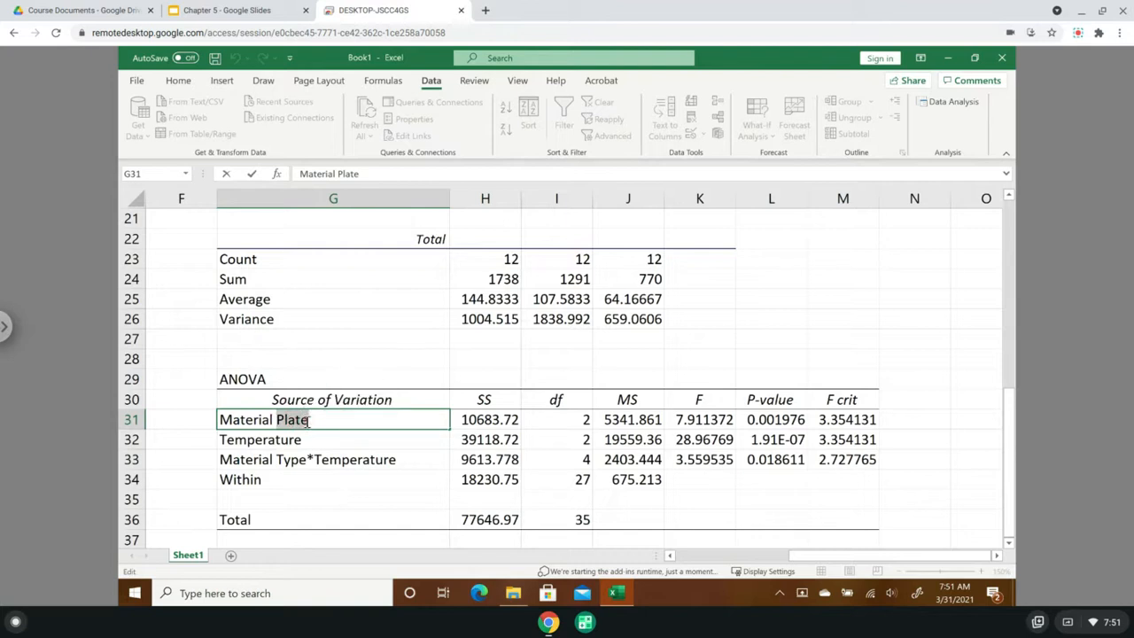
type("Type")
key("Delete")
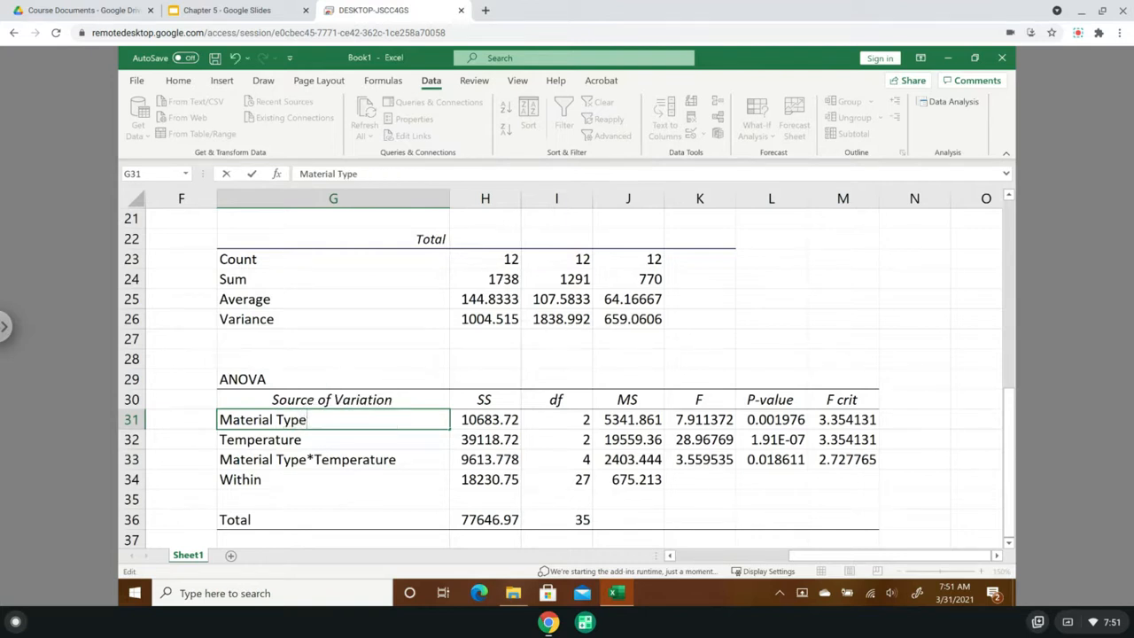
key("Return")
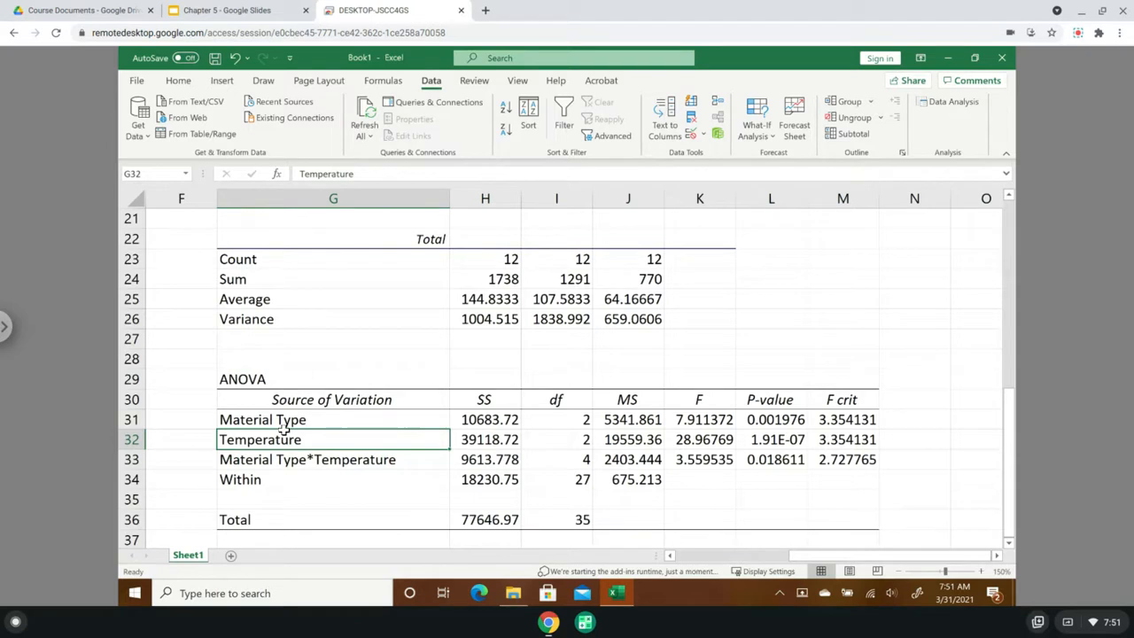
- Examine the four replicates of material 1 at 15 degrees in B3:B6 in relation to the ANOVA table's Within source
left_click(261, 480)
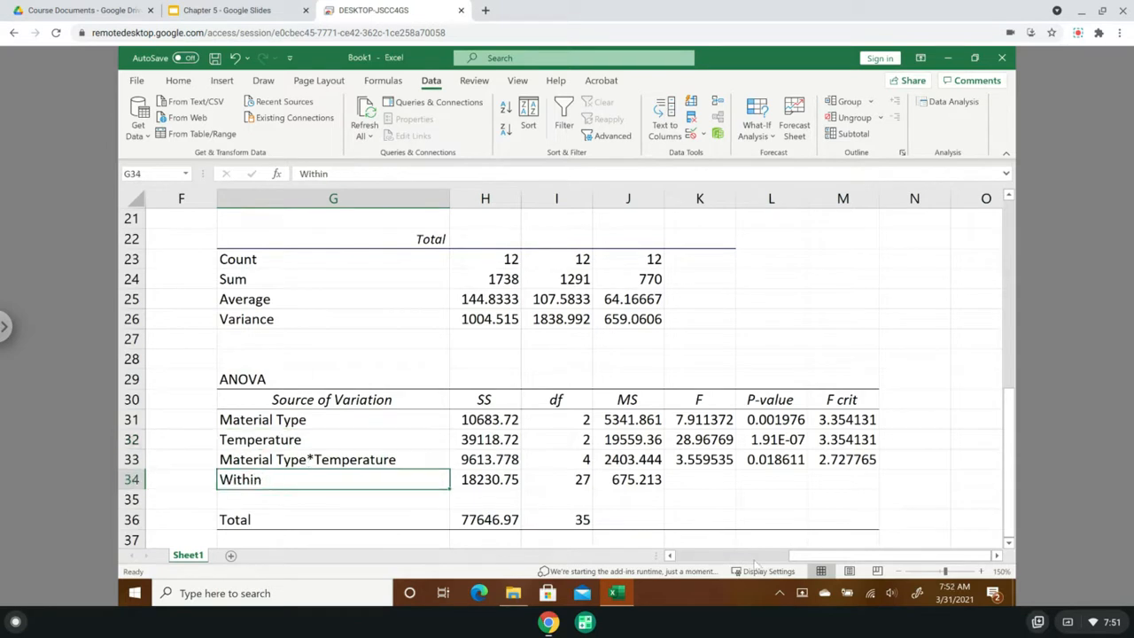
left_click_drag(807, 556, 651, 541)
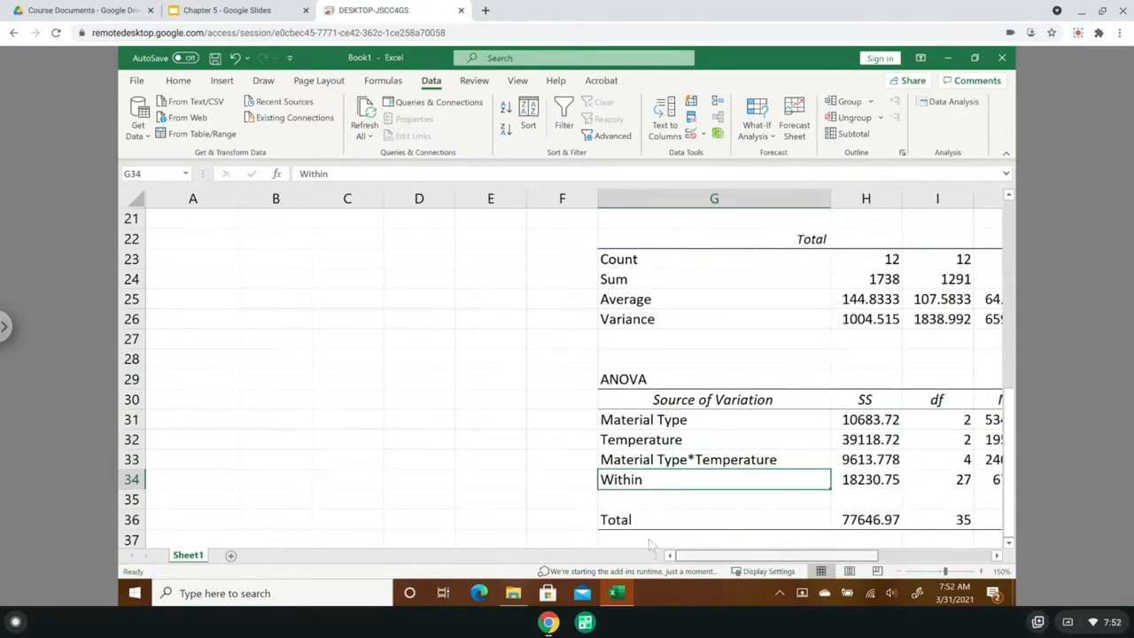
left_click_drag(1012, 453, 1014, 188)
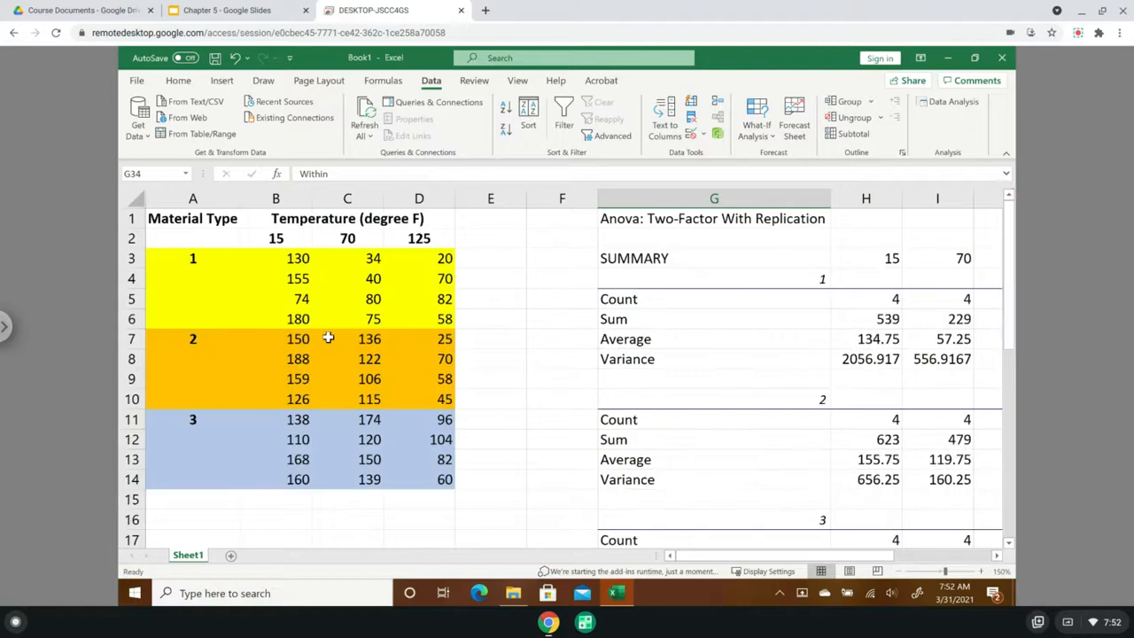
left_click(191, 260)
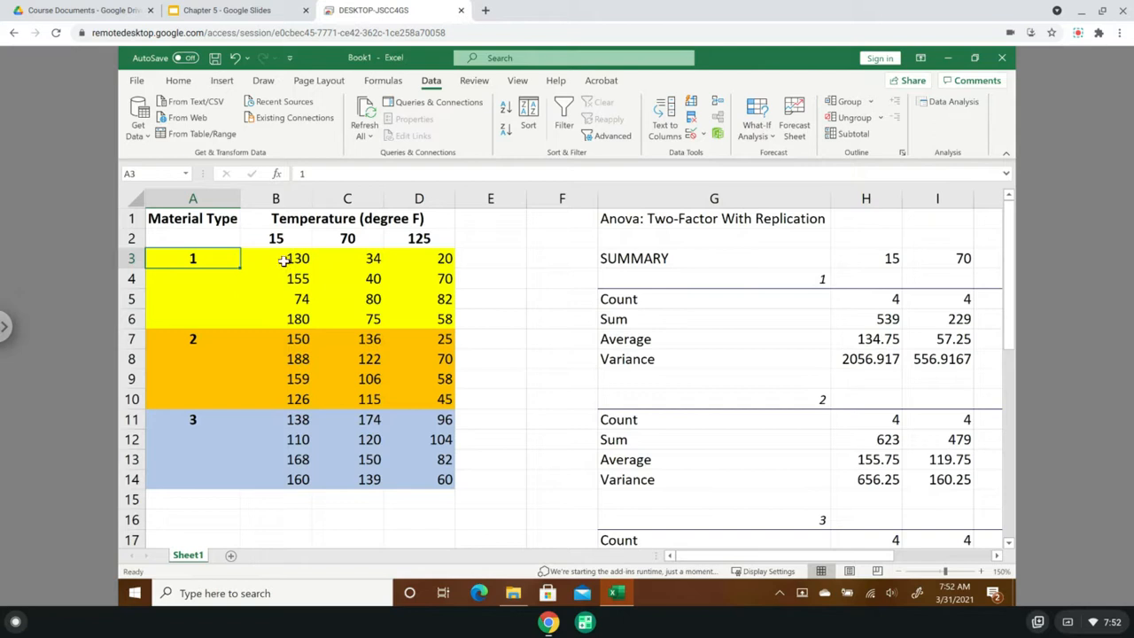
left_click_drag(283, 259, 294, 319)
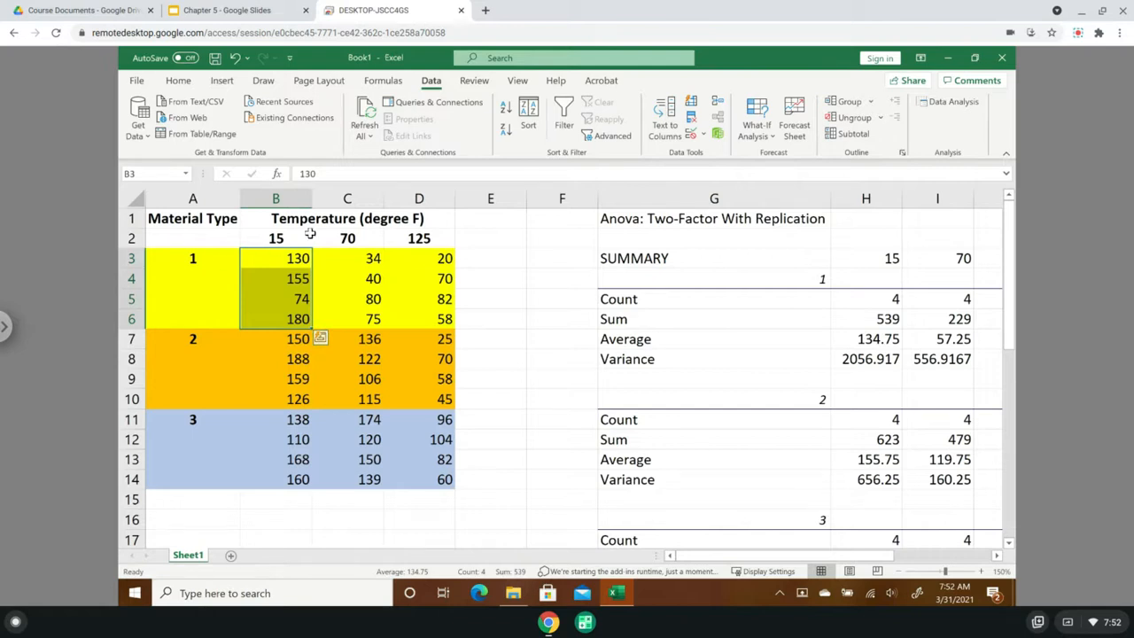
left_click(267, 262)
left_click_drag(267, 263, 294, 321)
left_click(273, 256)
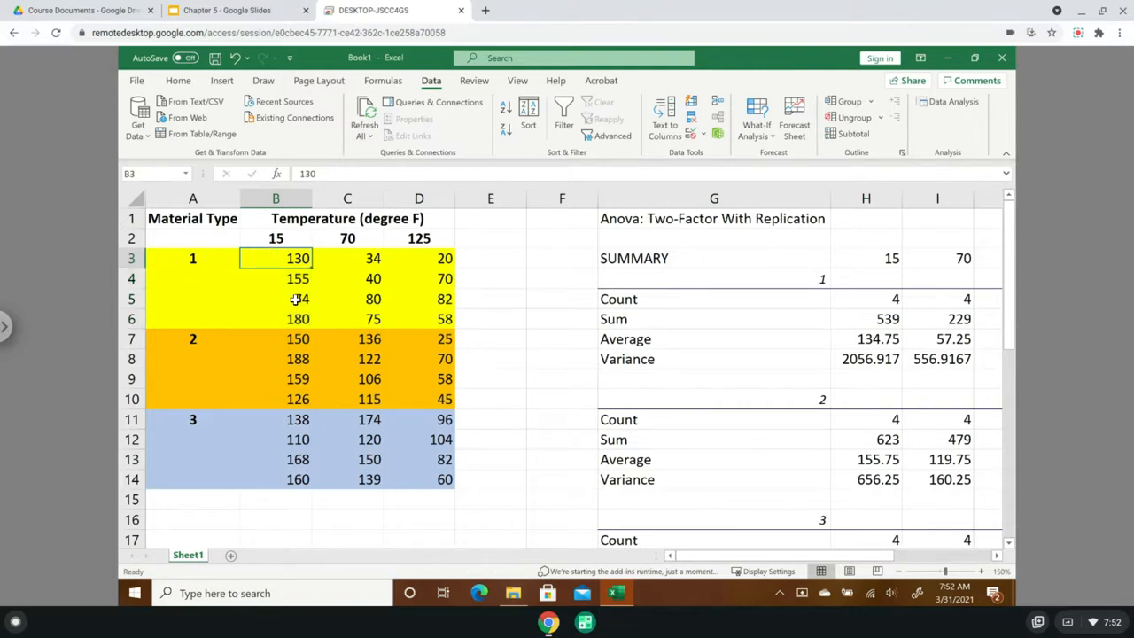
key("Down")
key("Down")
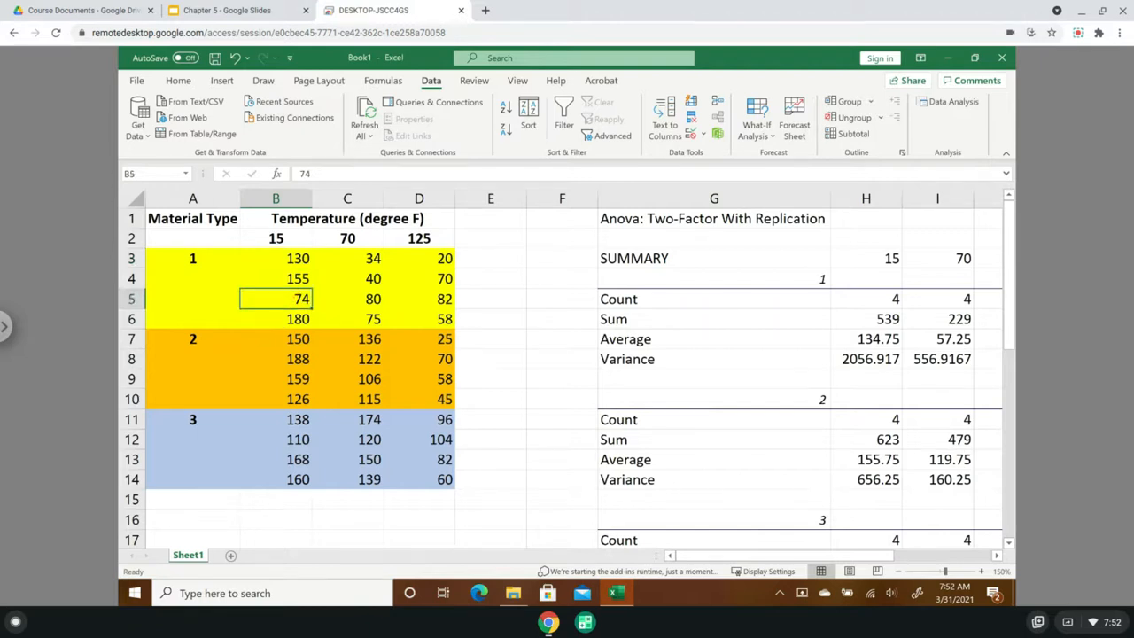
left_click_drag(283, 258, 280, 322)
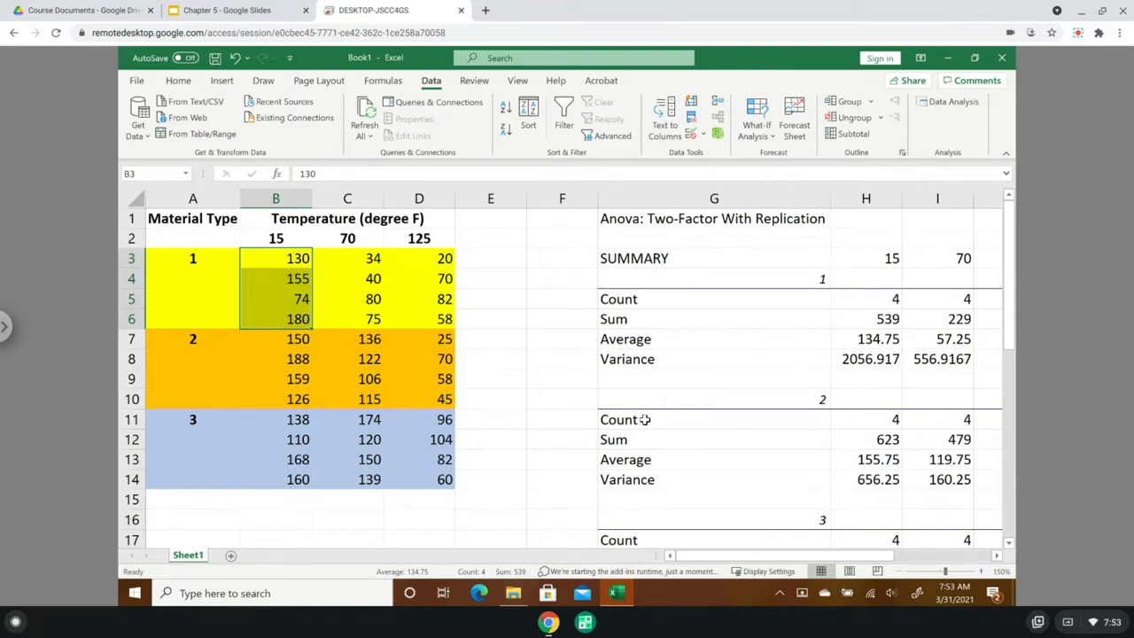
- Relabel the Within row of the ANOVA table as "Error"
scroll(644, 420, "down", 10)
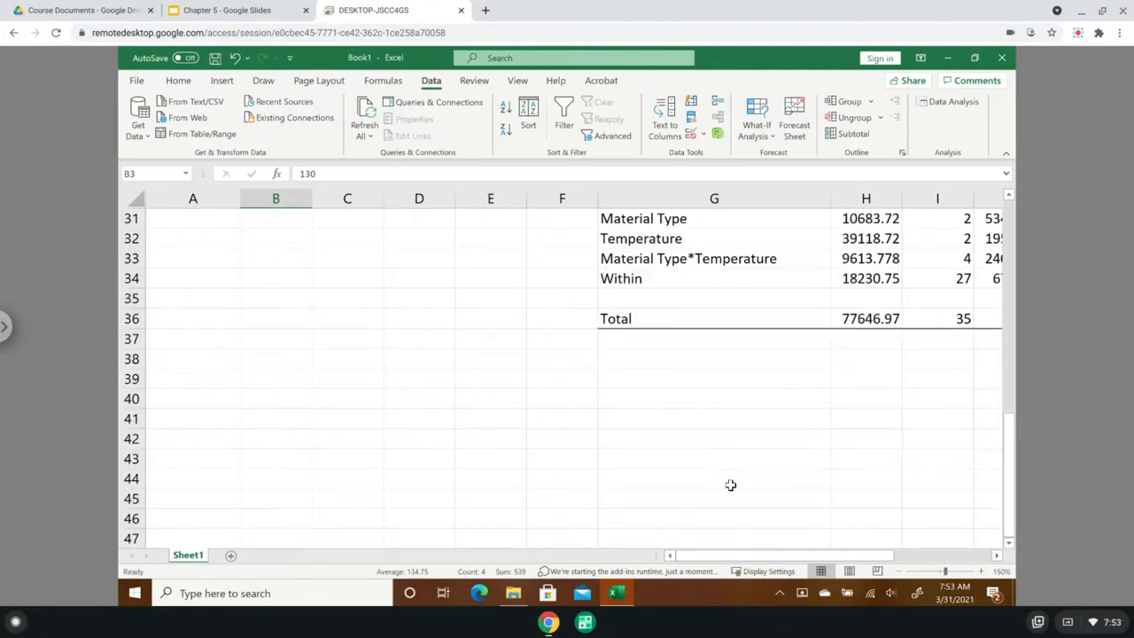
left_click(641, 280)
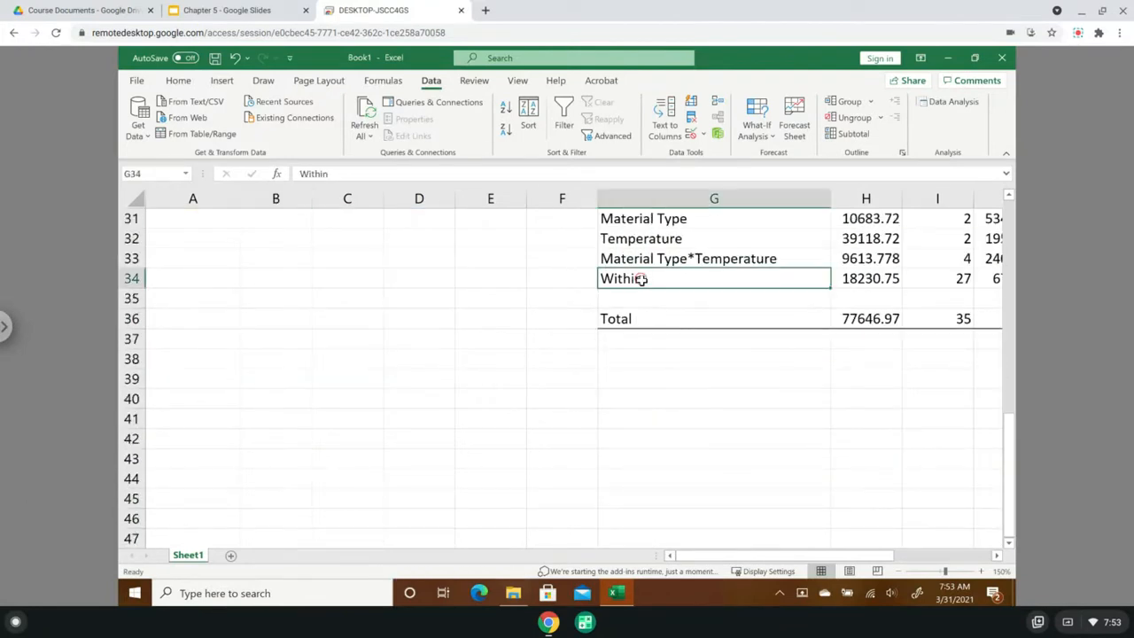
type("Error")
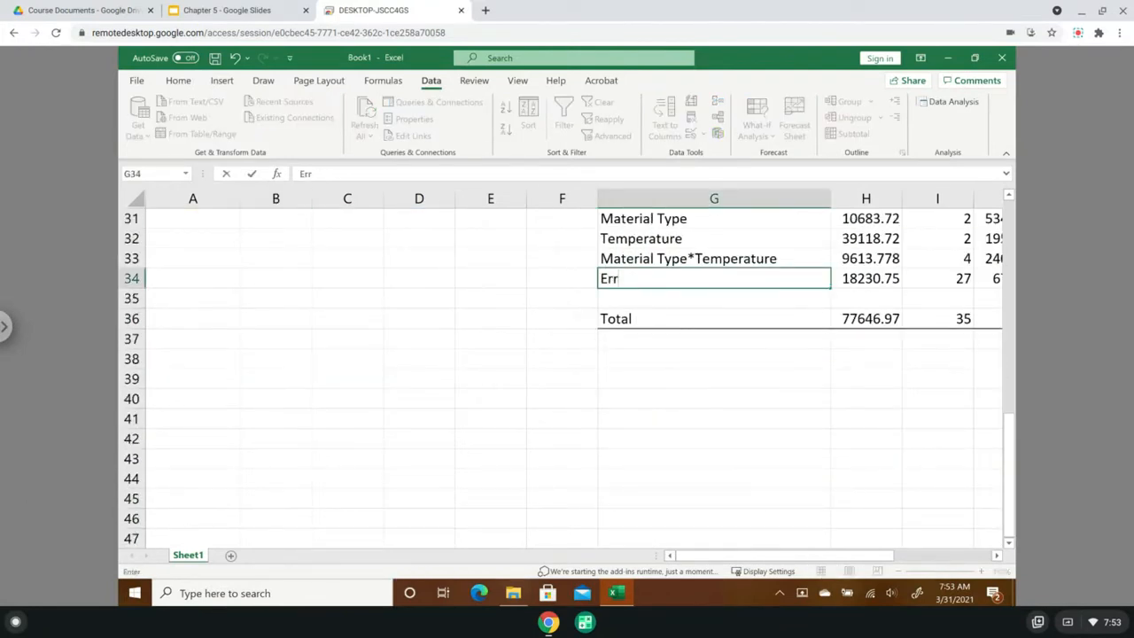
left_click(972, 555)
scroll(833, 420, "up", 1)
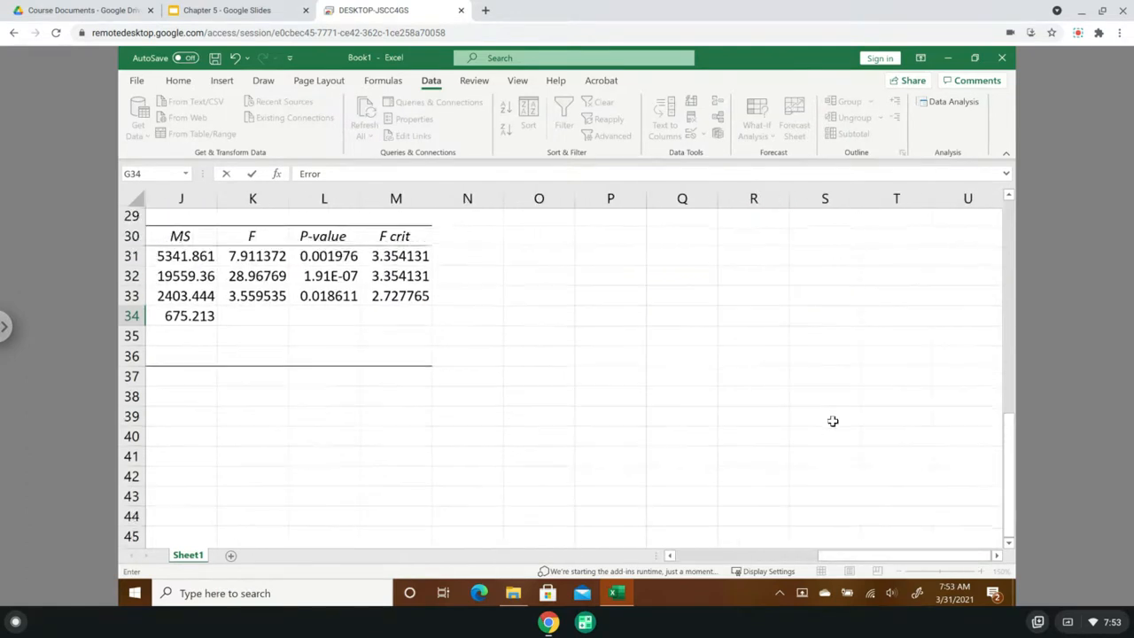
left_click_drag(872, 552, 760, 555)
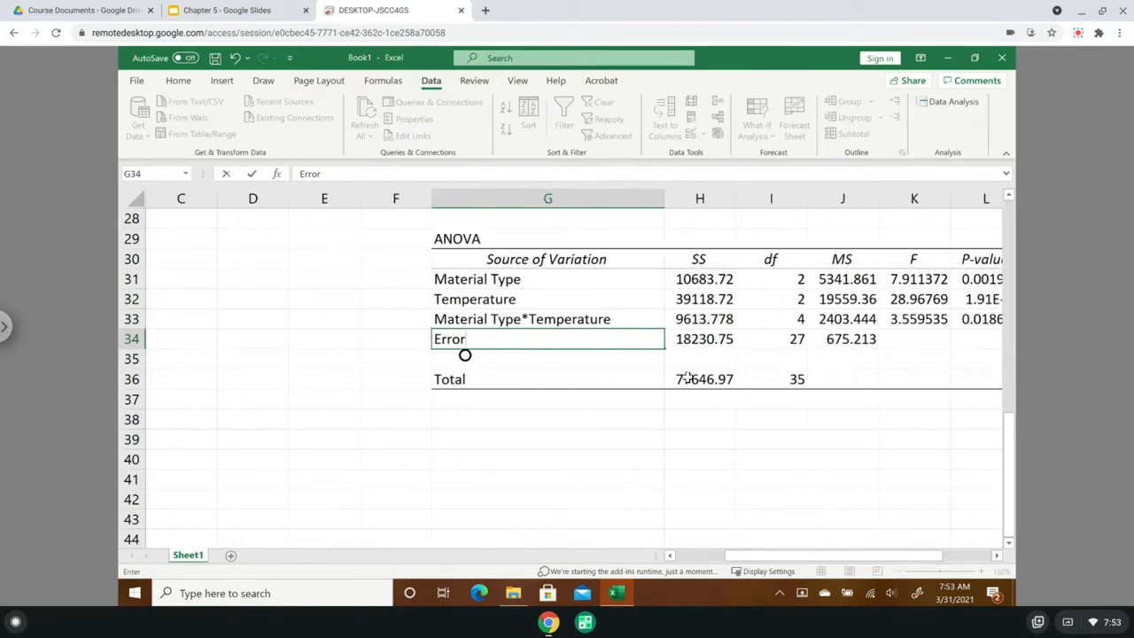
left_click(689, 379)
- Compare the sum of the four sources' SS with the Total SS, and check the df of both factors and their interaction
left_click_drag(697, 279, 691, 339)
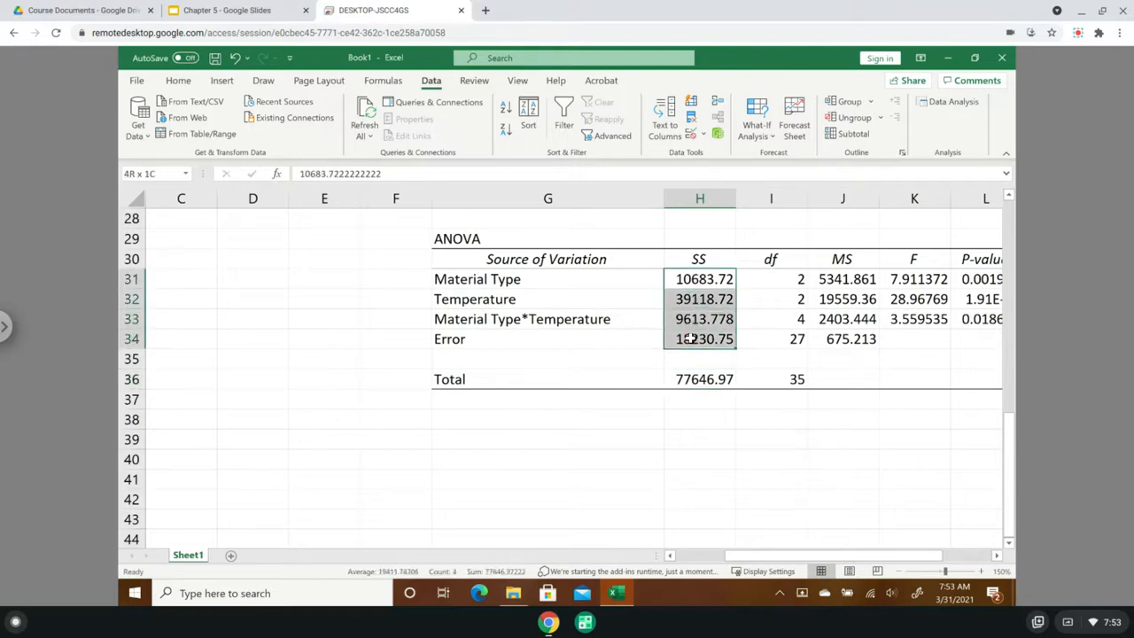
left_click(688, 381)
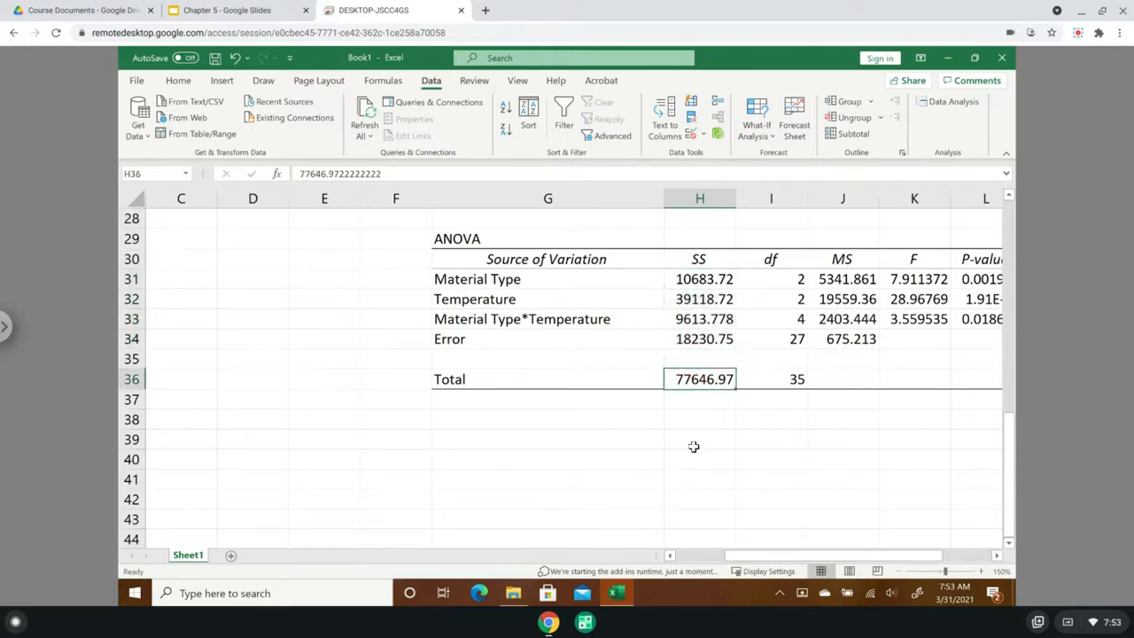
left_click(790, 282)
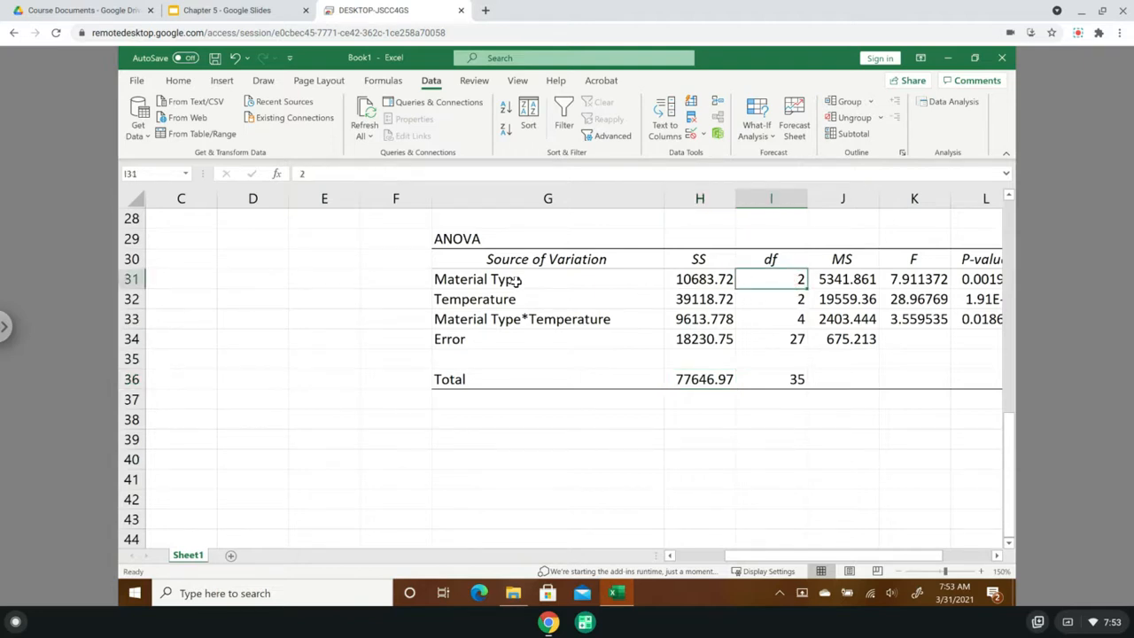
left_click(785, 278)
left_click(767, 299)
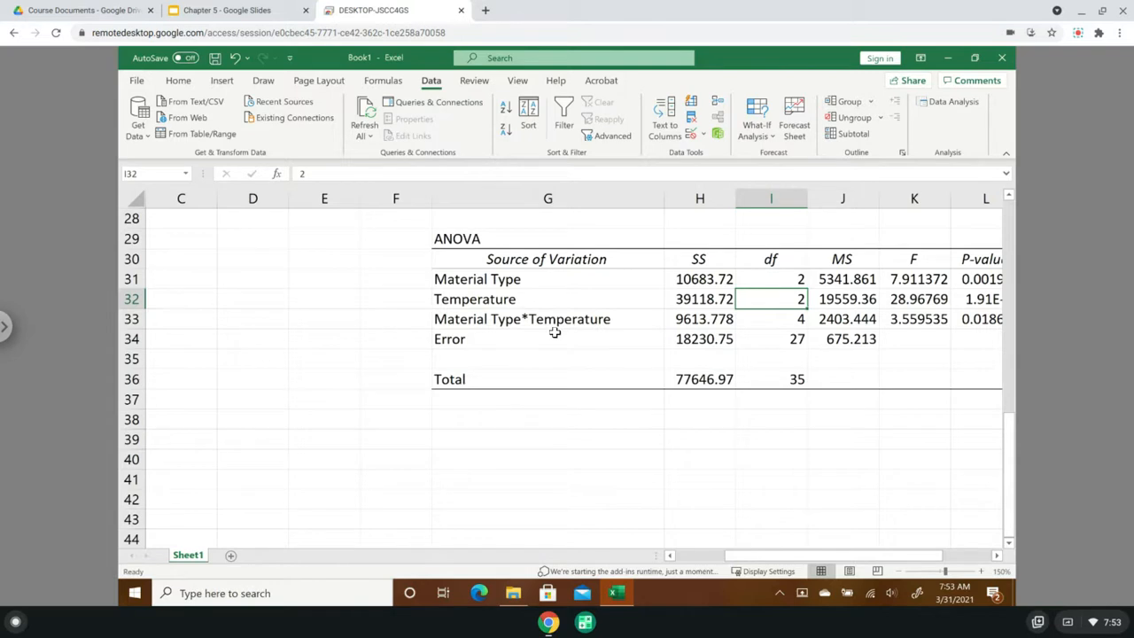
left_click(787, 320)
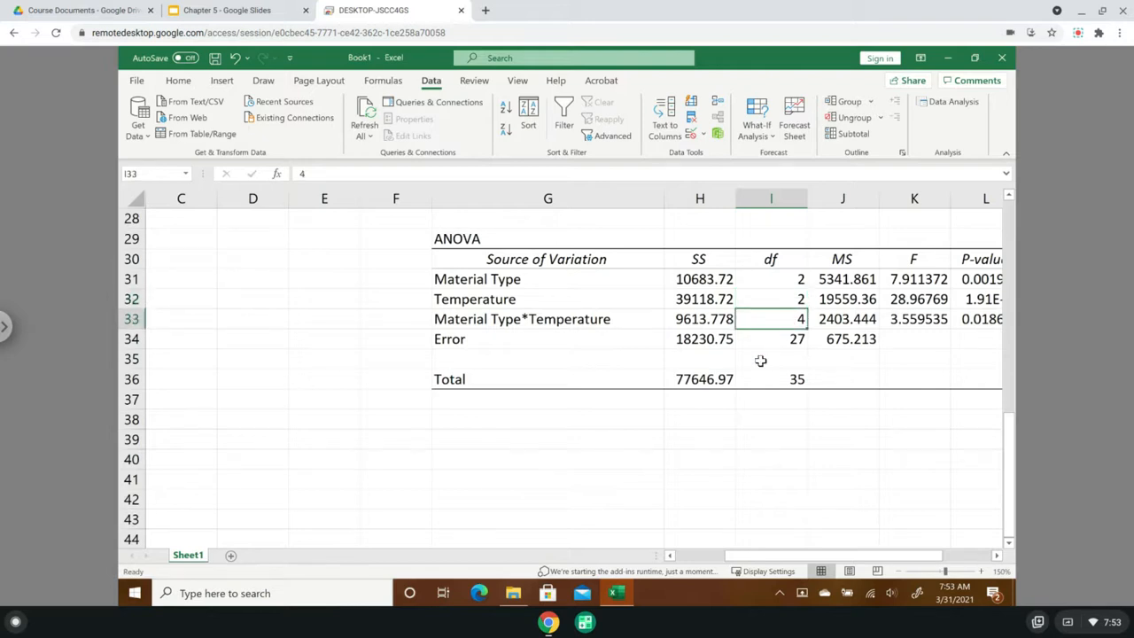
- Check the Total and Error df in the ANOVA table against the df of the two factors and their interaction
left_click(786, 381)
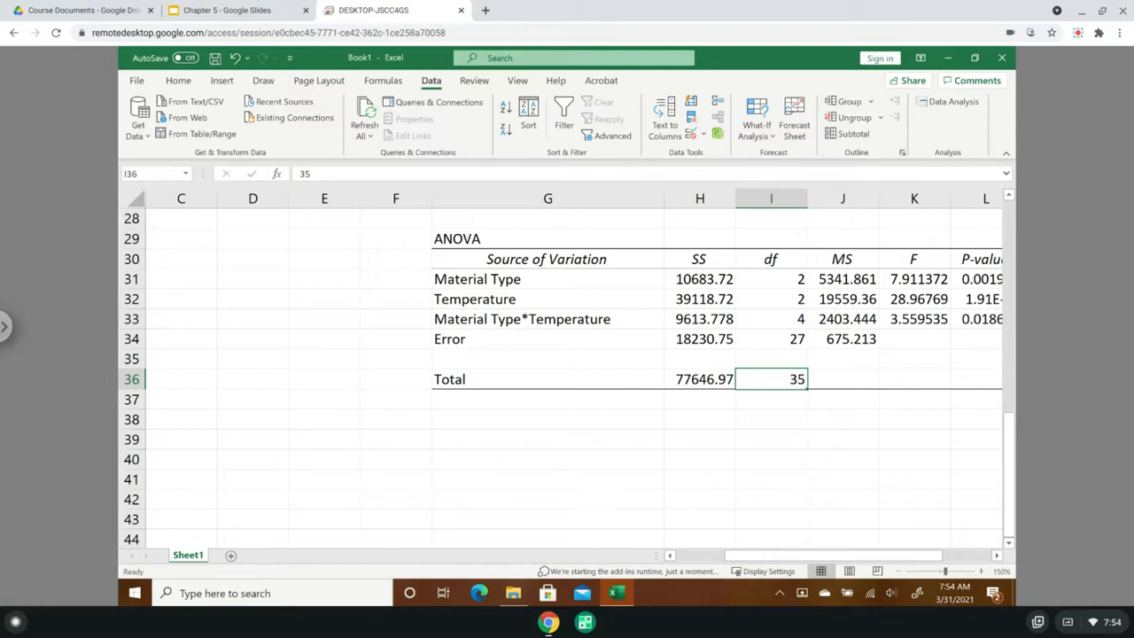
left_click(781, 342)
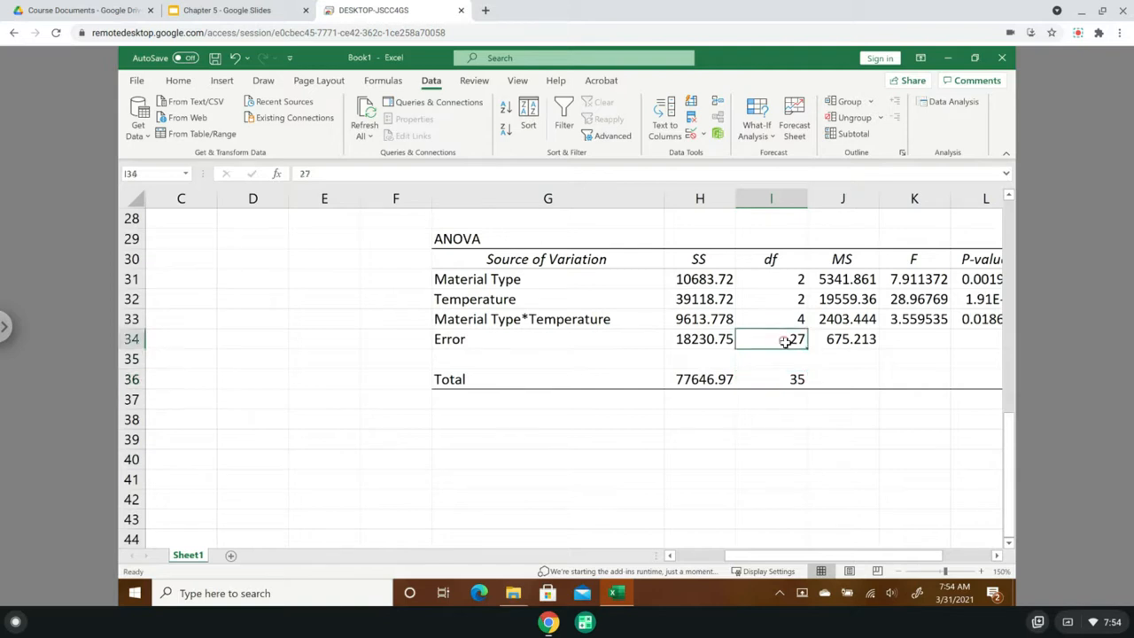
left_click(787, 280)
left_click_drag(787, 280, 786, 320)
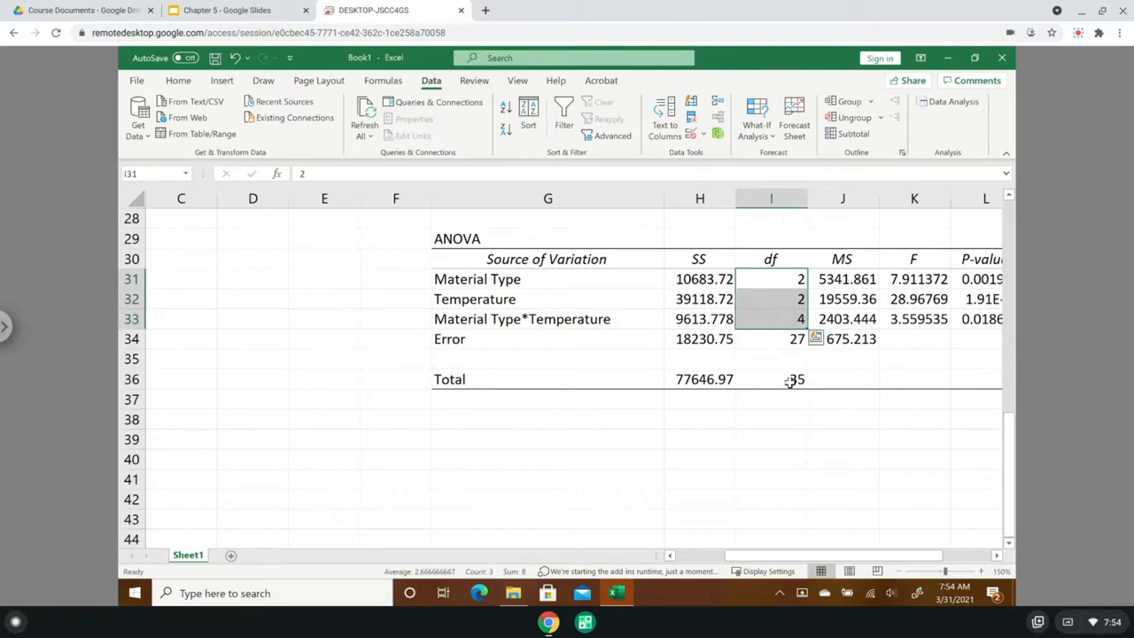
left_click(790, 381)
left_click(783, 341)
- Examine how the Material Type F value relates to its MS and the Error MS, and read its P-value
left_click_drag(904, 560, 959, 568)
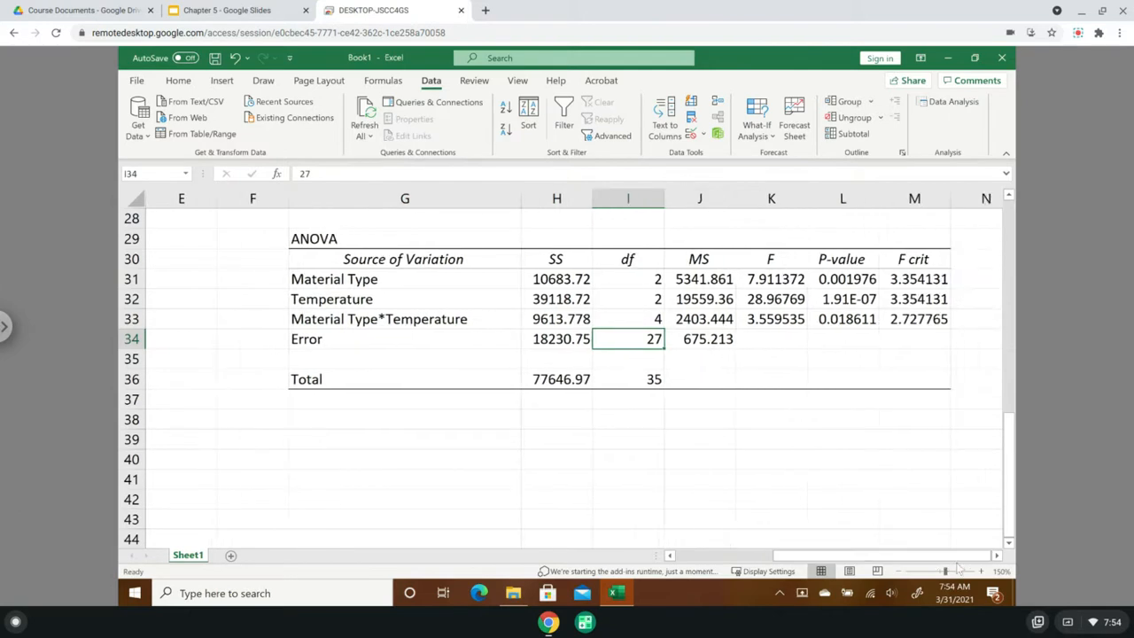
left_click(706, 275)
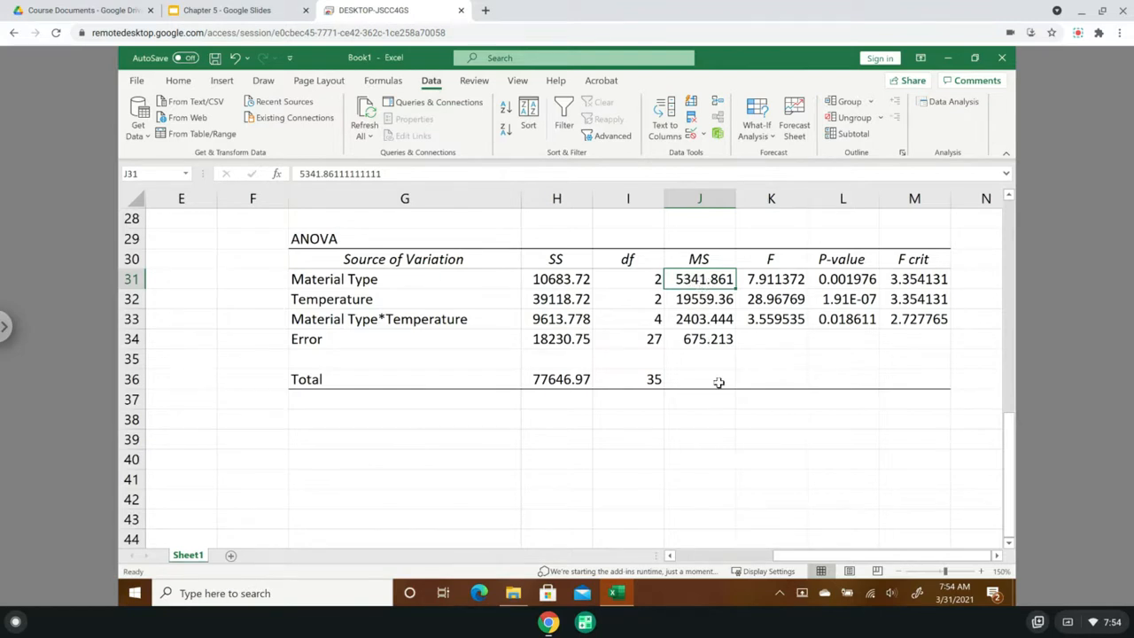
left_click(714, 342)
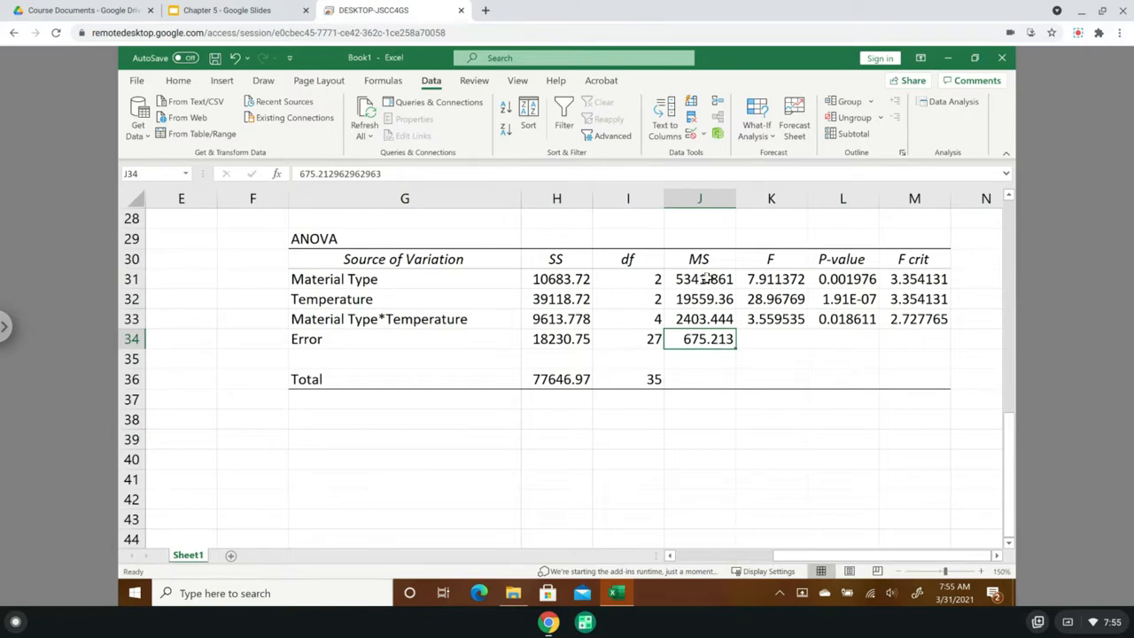
left_click(706, 280)
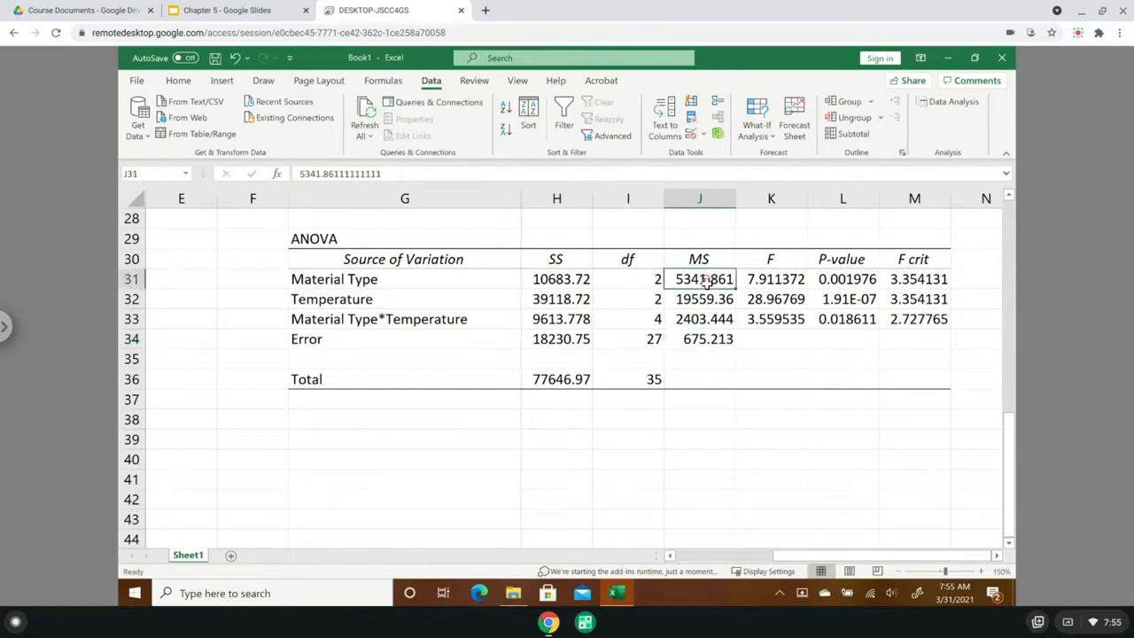
left_click(711, 346)
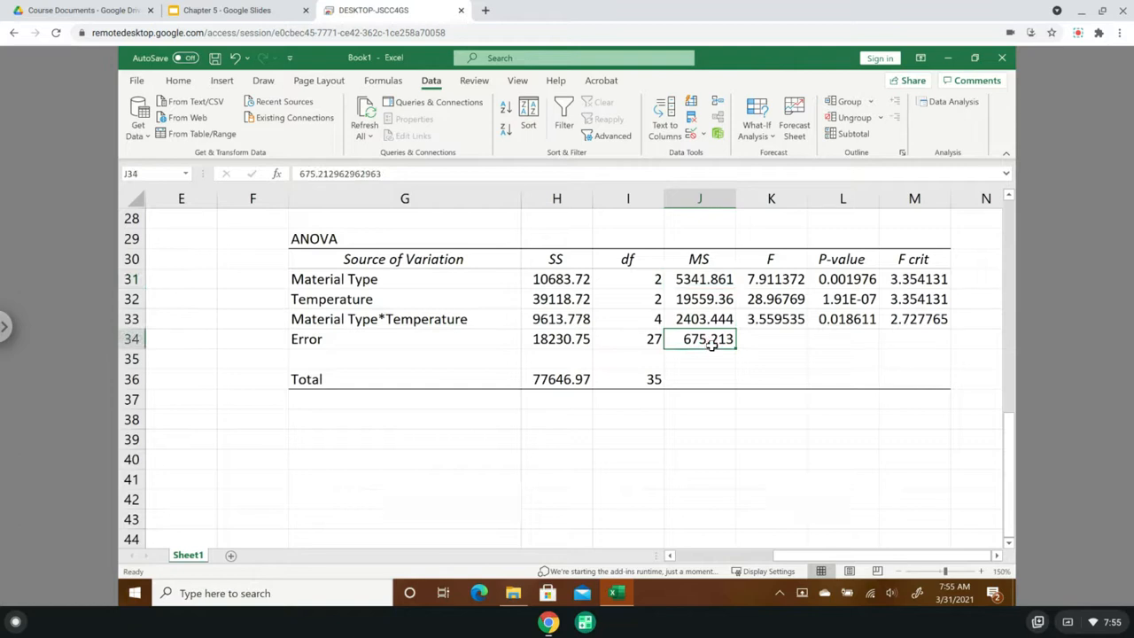
left_click(767, 285)
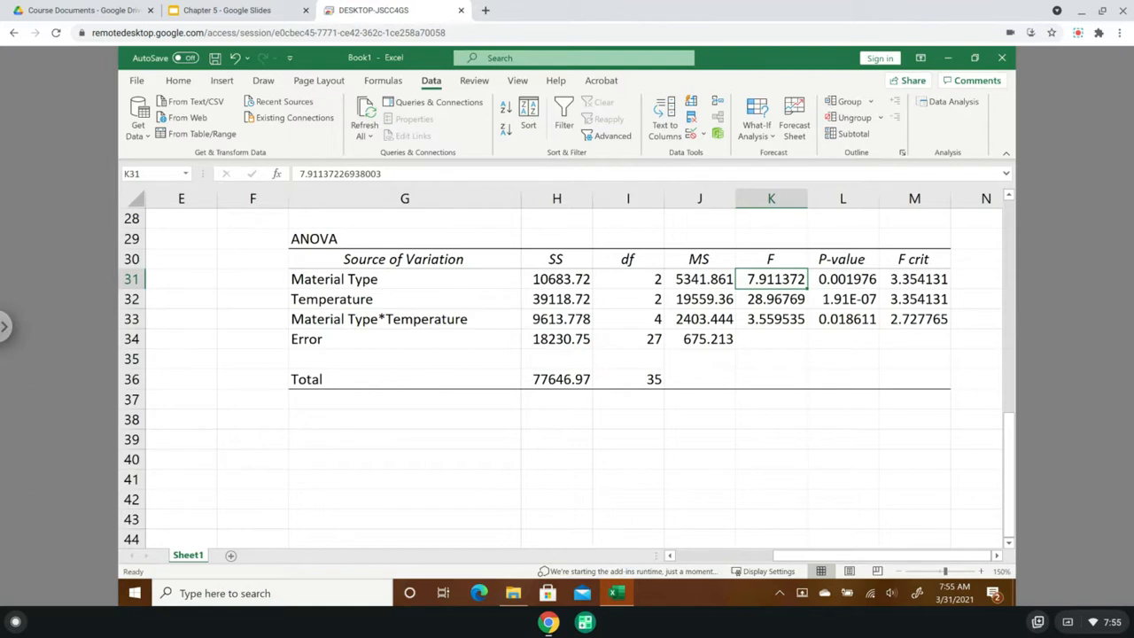
left_click(847, 278)
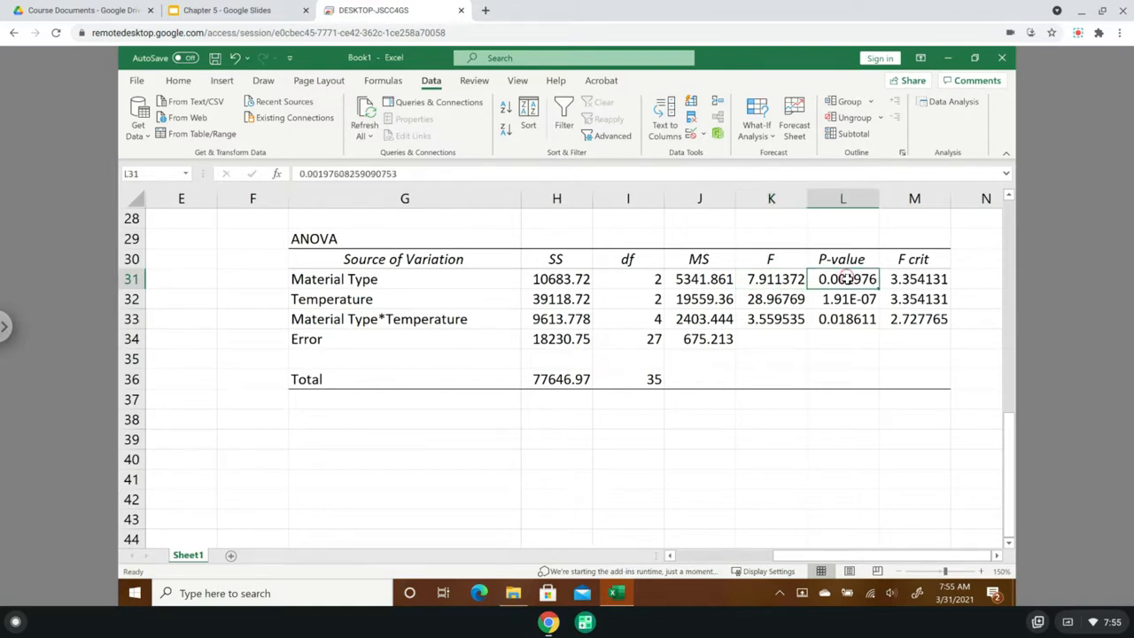
- Add the column heading "Significant" in cell N30 beside F crit in the ANOVA table
left_click(997, 555)
left_click(996, 555)
left_click(997, 556)
left_click(996, 555)
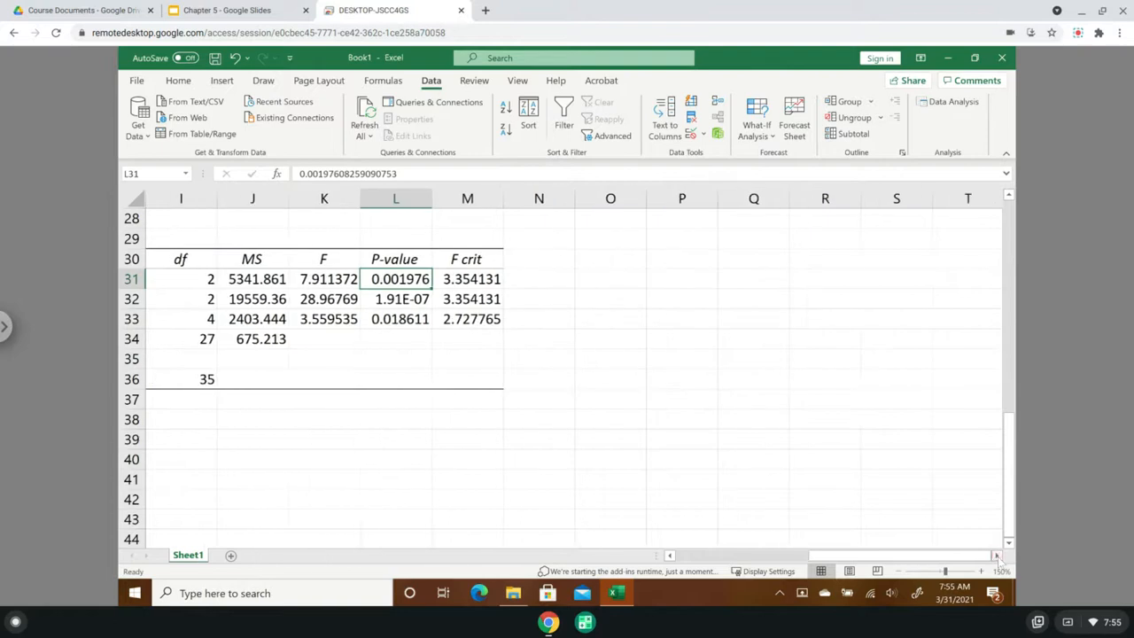
left_click(550, 257)
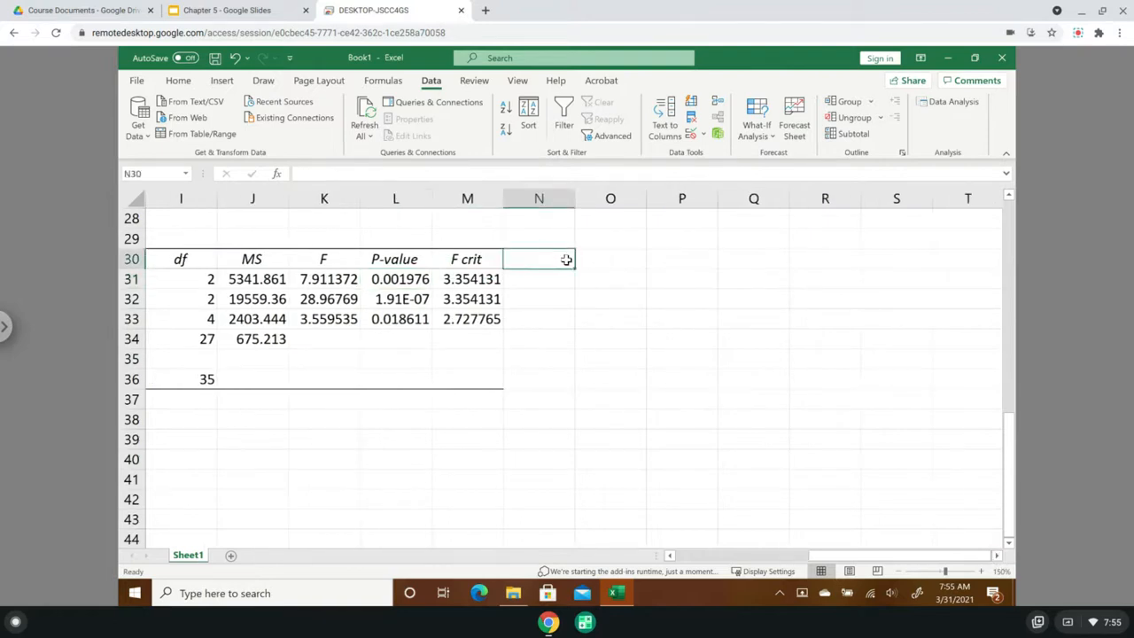
type("Sig")
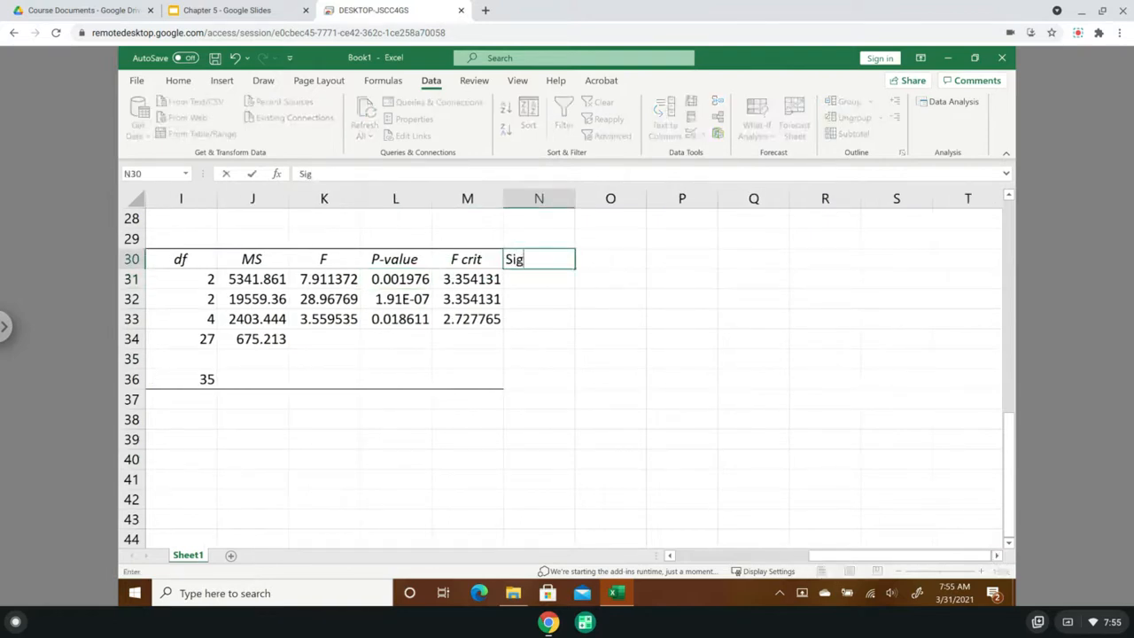
type("nificant")
key("Return")
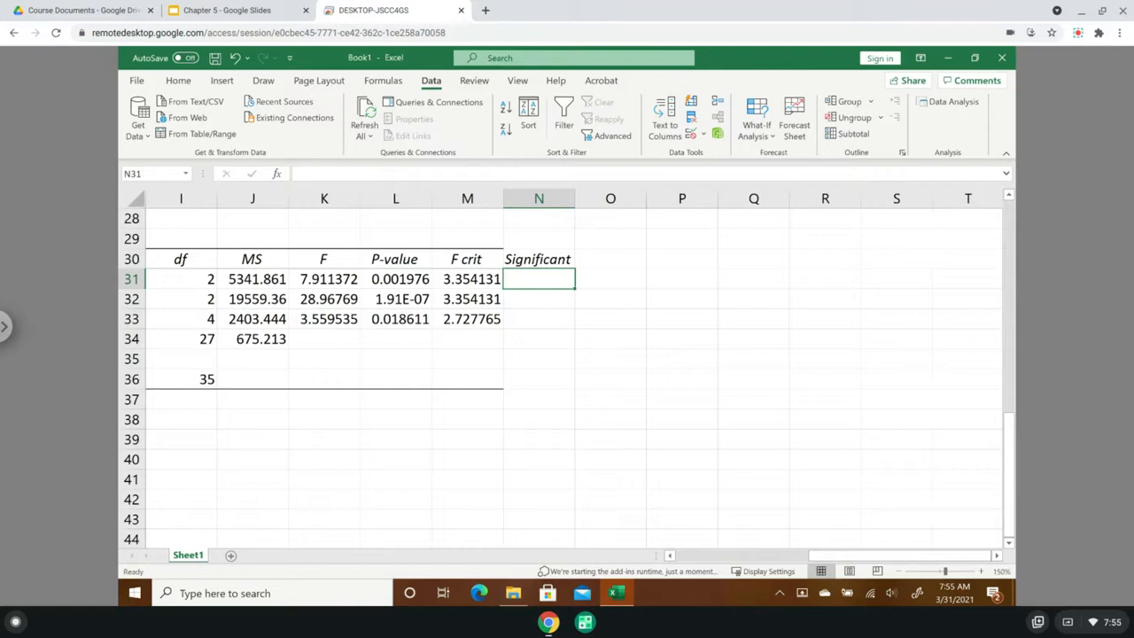
type("=if")
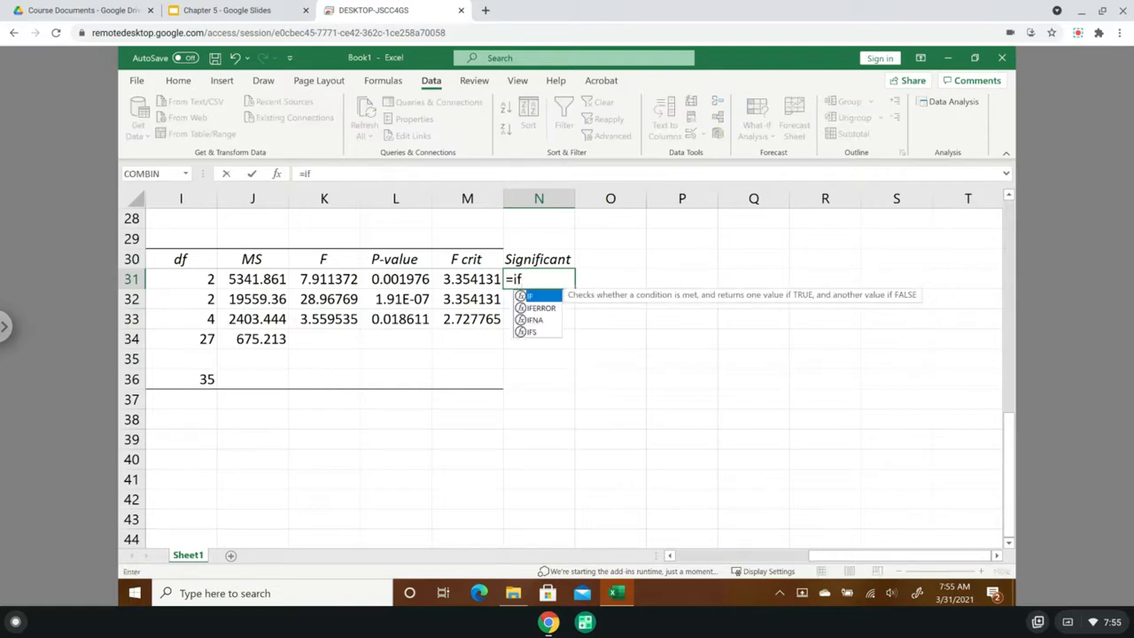
type("(")
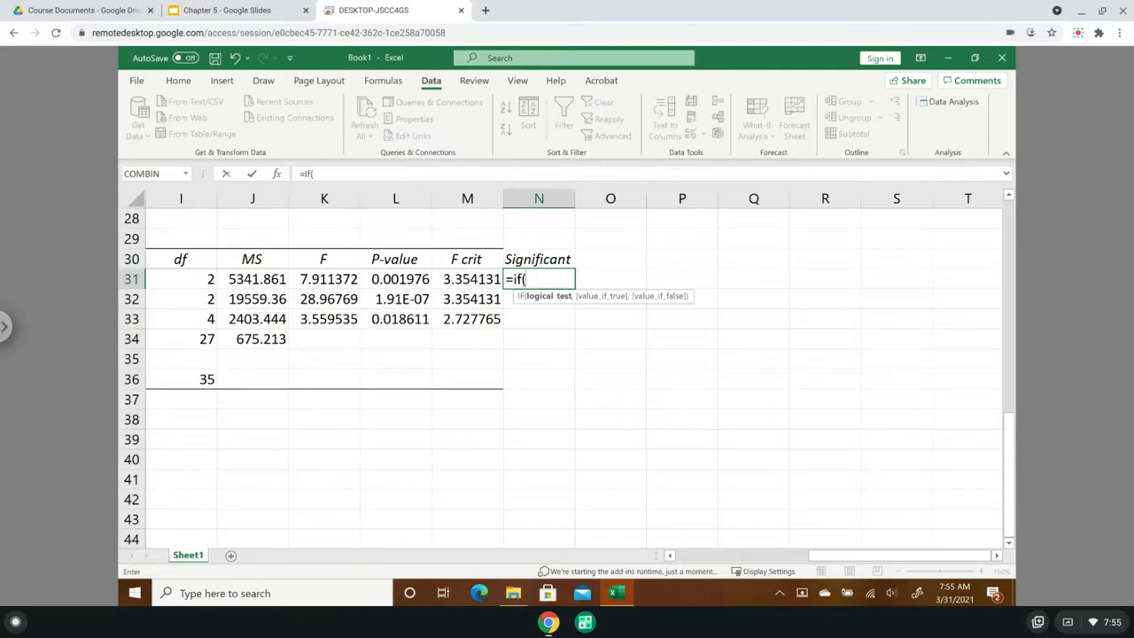
key("BackSpace")
key("BackSpace")
key("BackSpace")
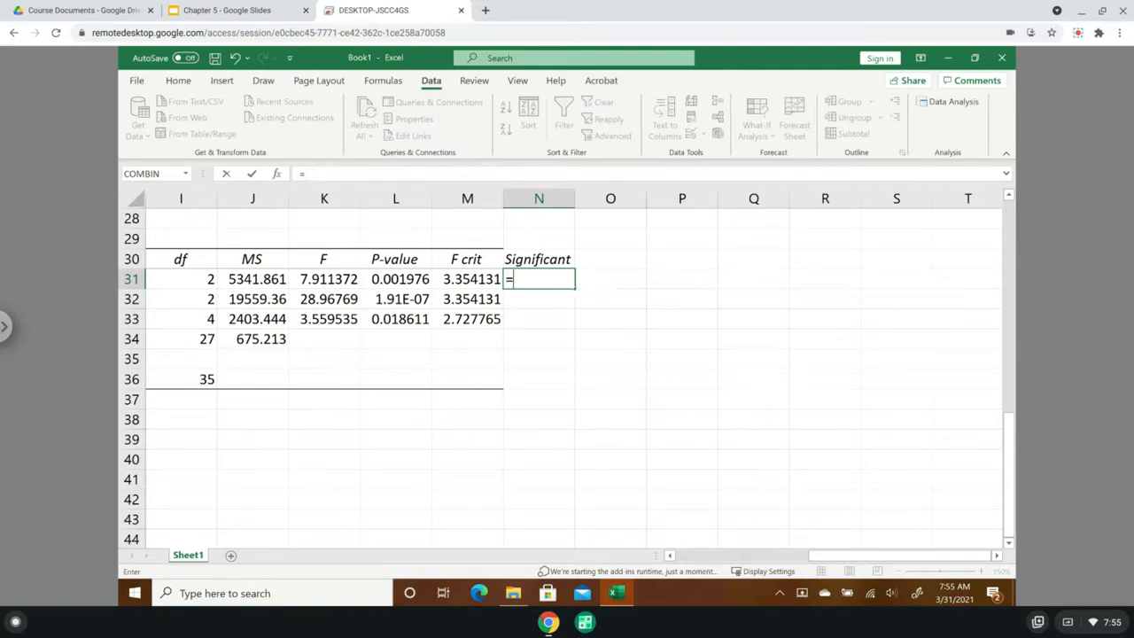
key("BackSpace")
left_click(654, 400)
- Compare the F value of the Material Type row with its F crit
left_click(325, 279)
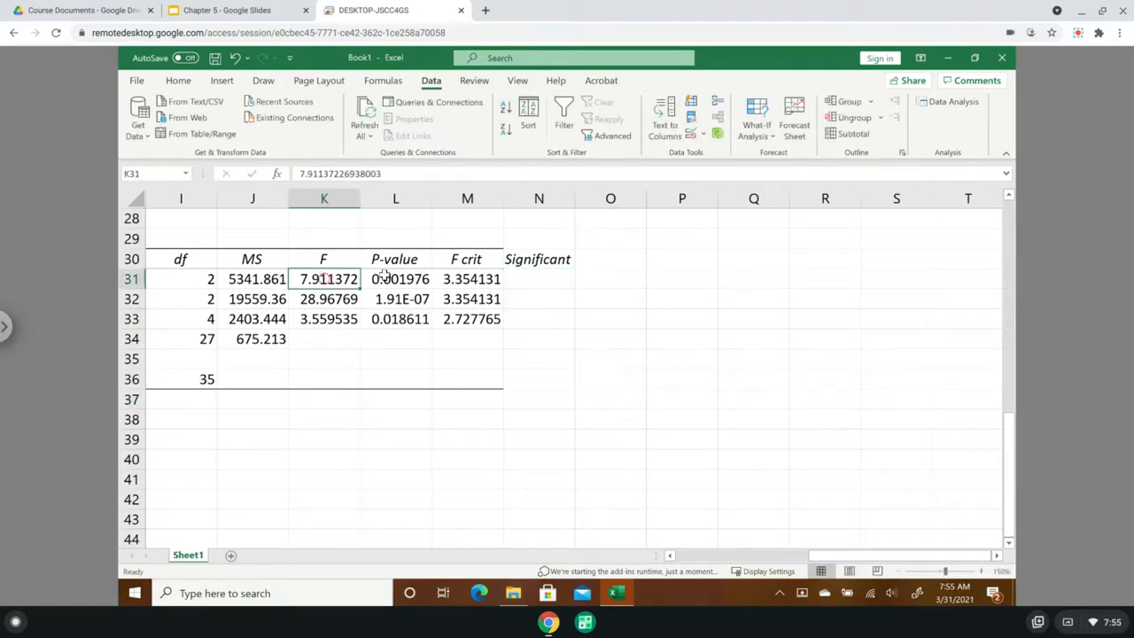
left_click(483, 281)
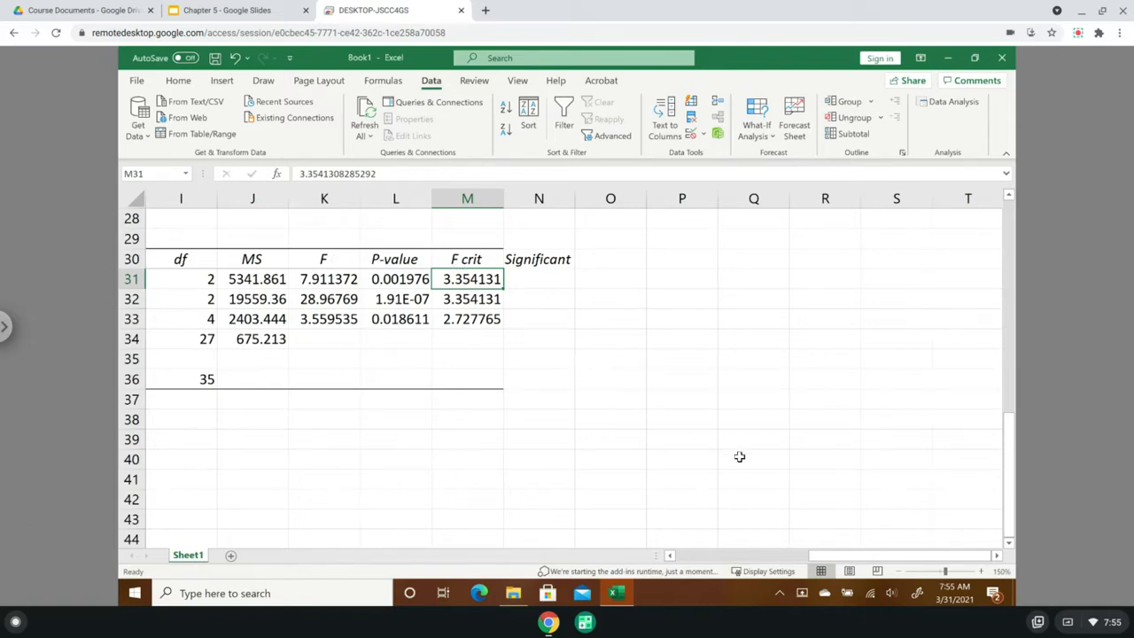
left_click_drag(828, 558, 768, 561)
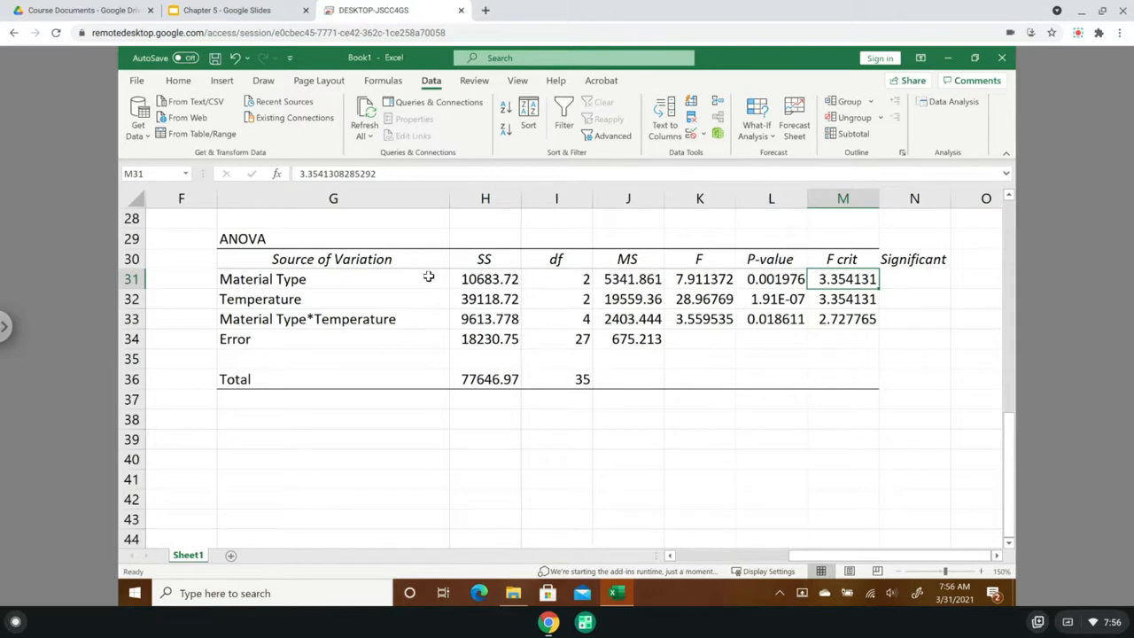
left_click(292, 281)
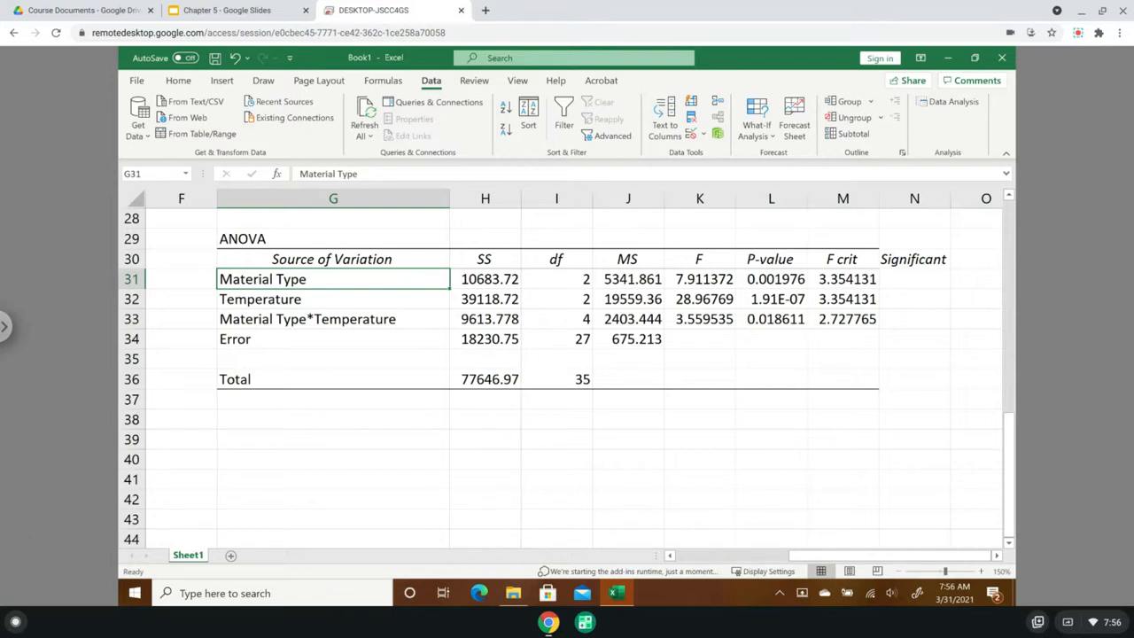
- Examine the F values of Material Type, Temperature and their interaction in K31:K33
left_click(996, 557)
left_click(996, 557)
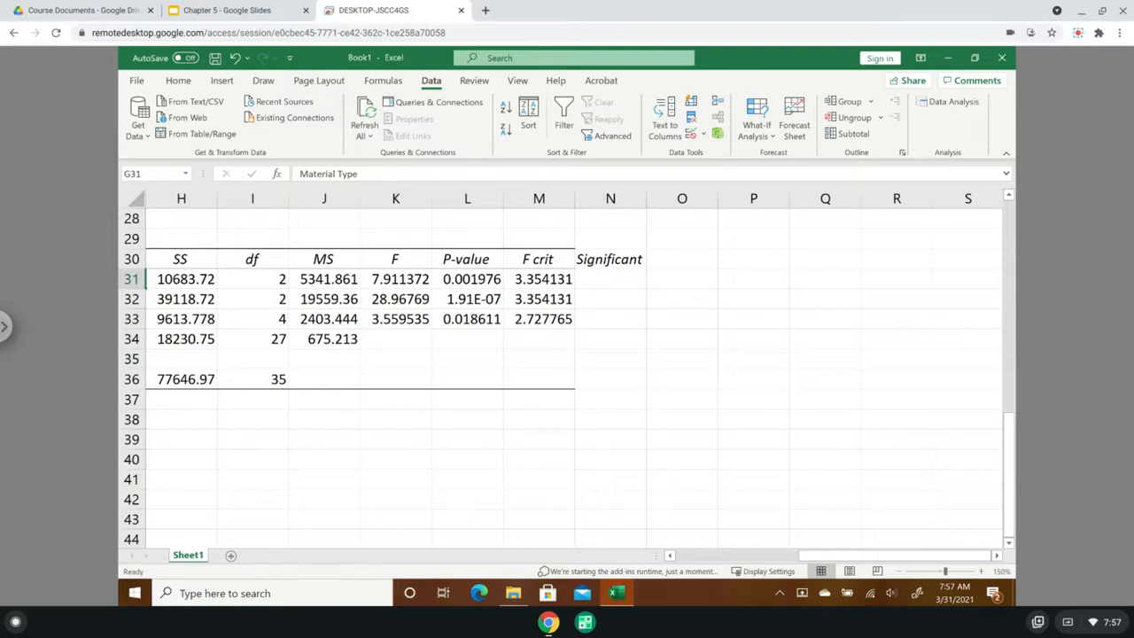
left_click(403, 302)
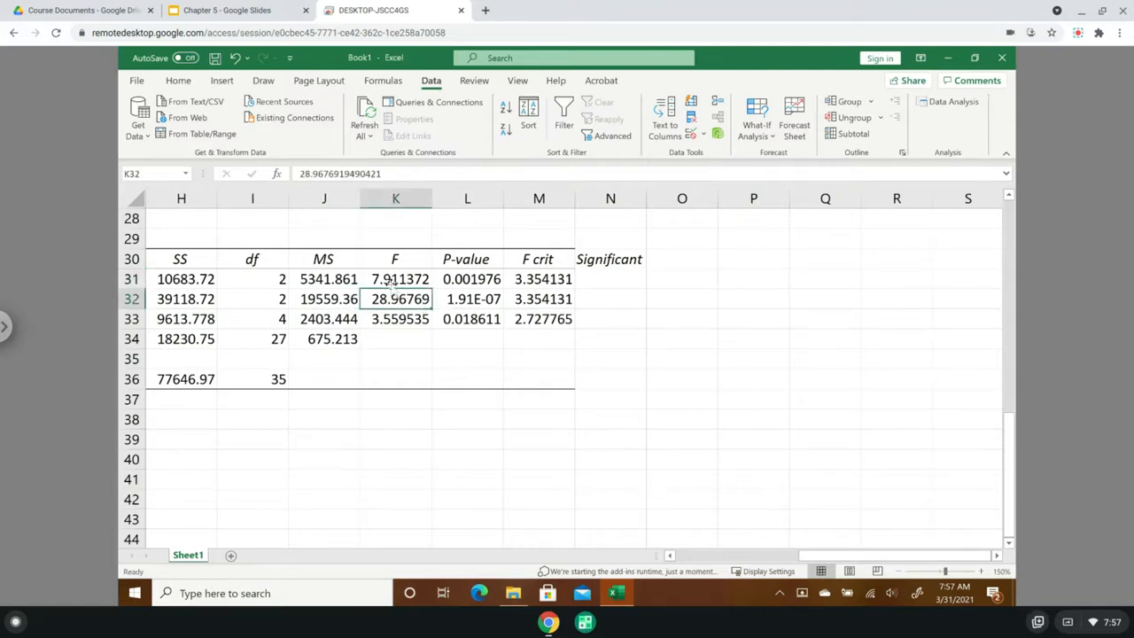
left_click(392, 280)
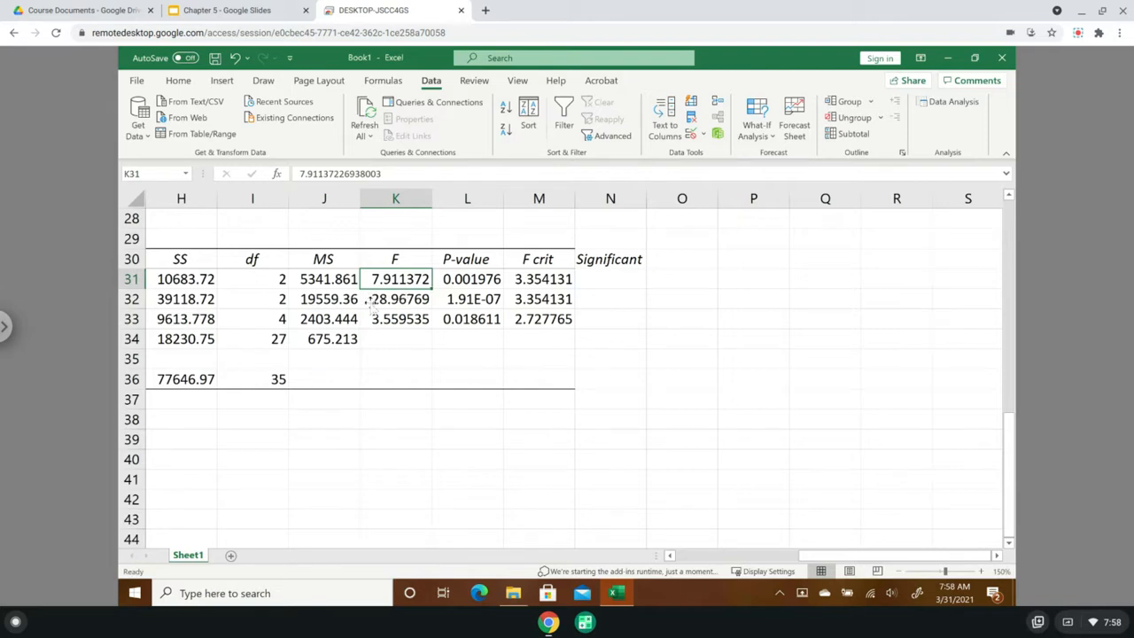
left_click(671, 555)
left_click(633, 298)
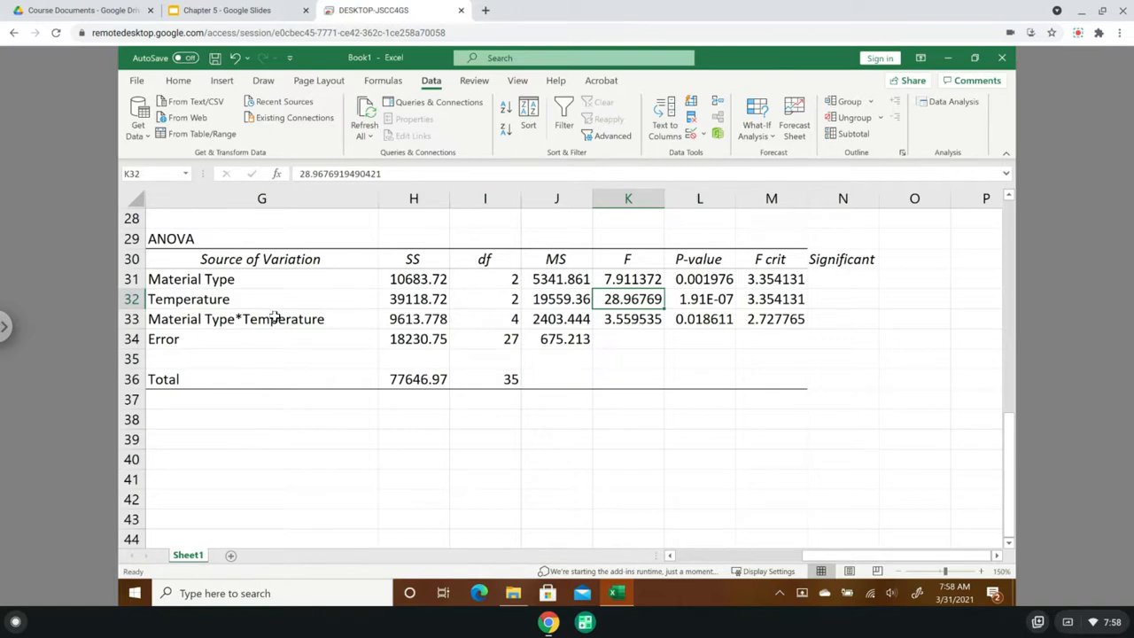
left_click(642, 323)
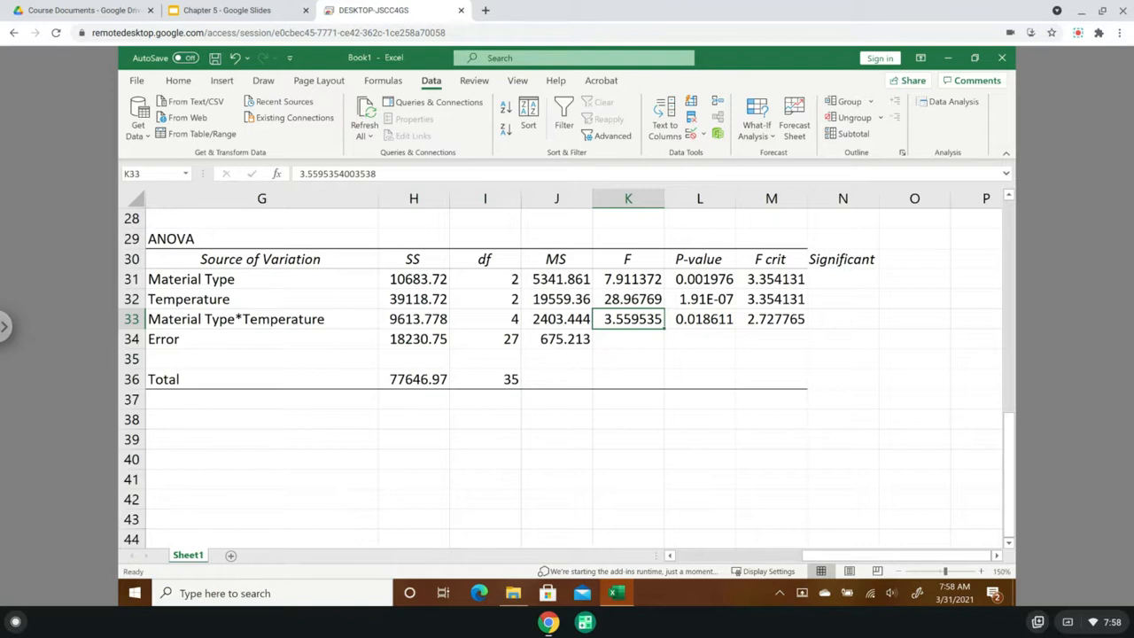
- Review the P-values of both factors and their interaction in L31:L33, alongside Material Type's F and F crit
left_click(711, 279)
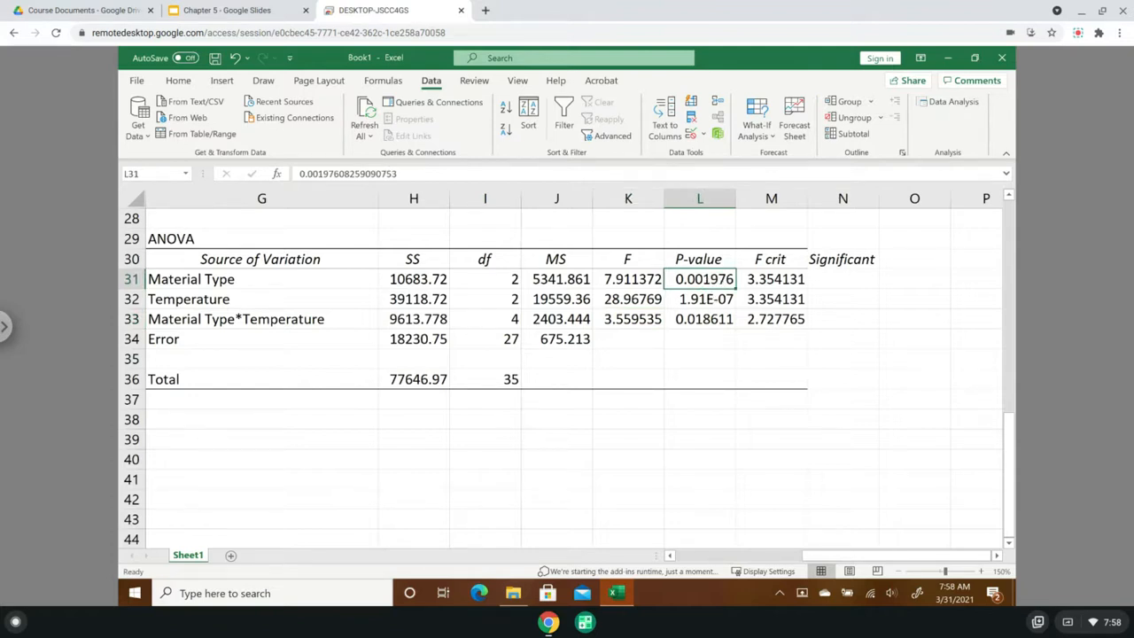
left_click(626, 278)
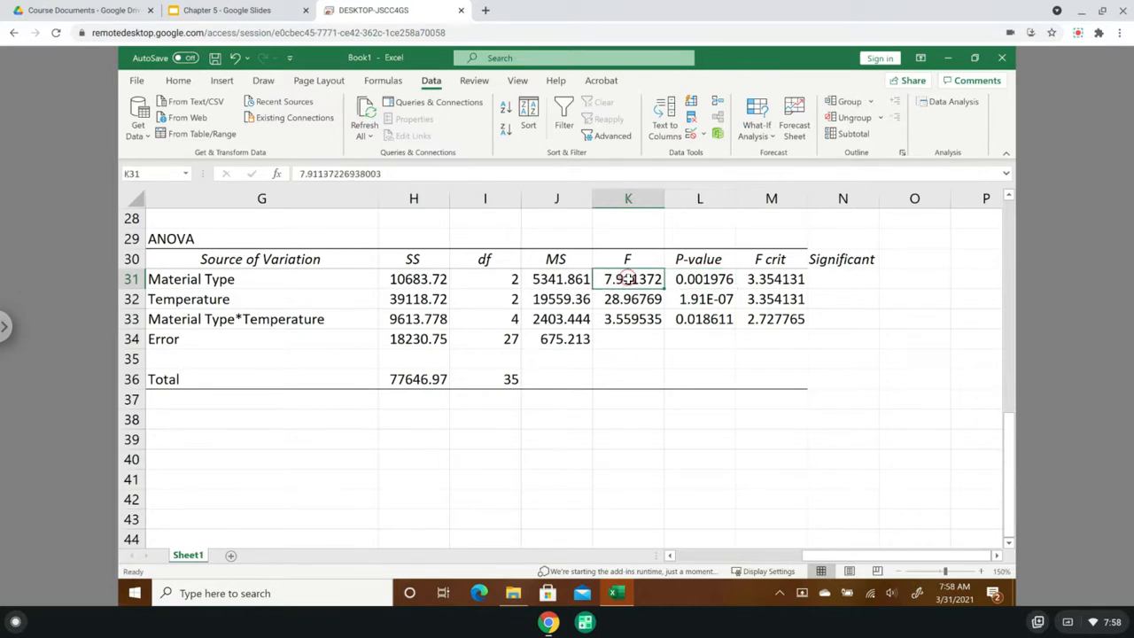
left_click(787, 282)
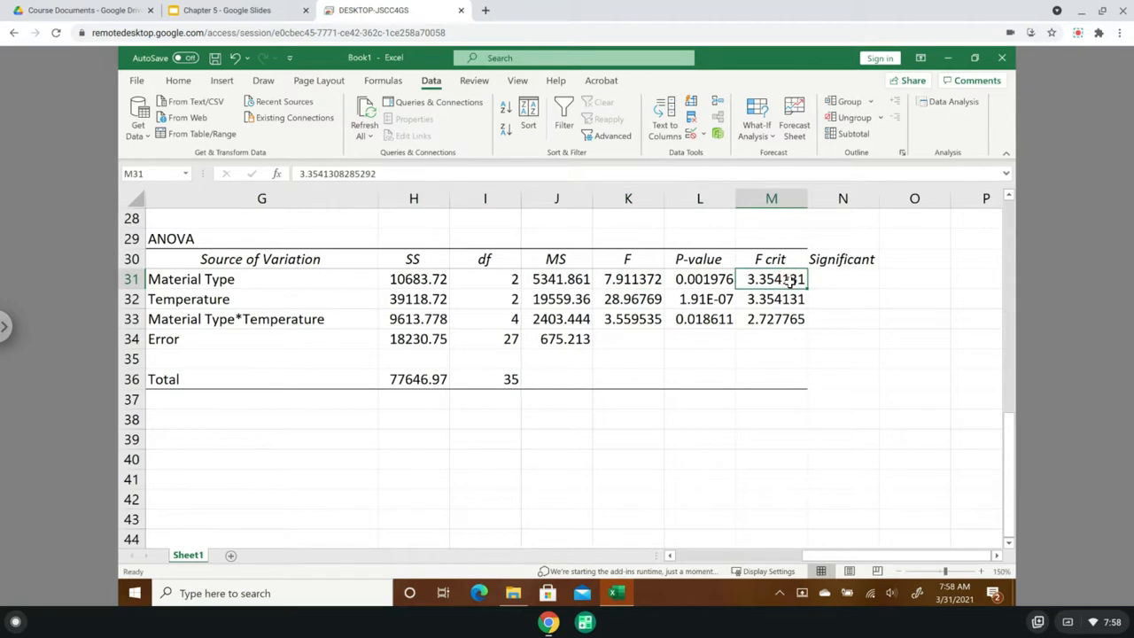
left_click(716, 279)
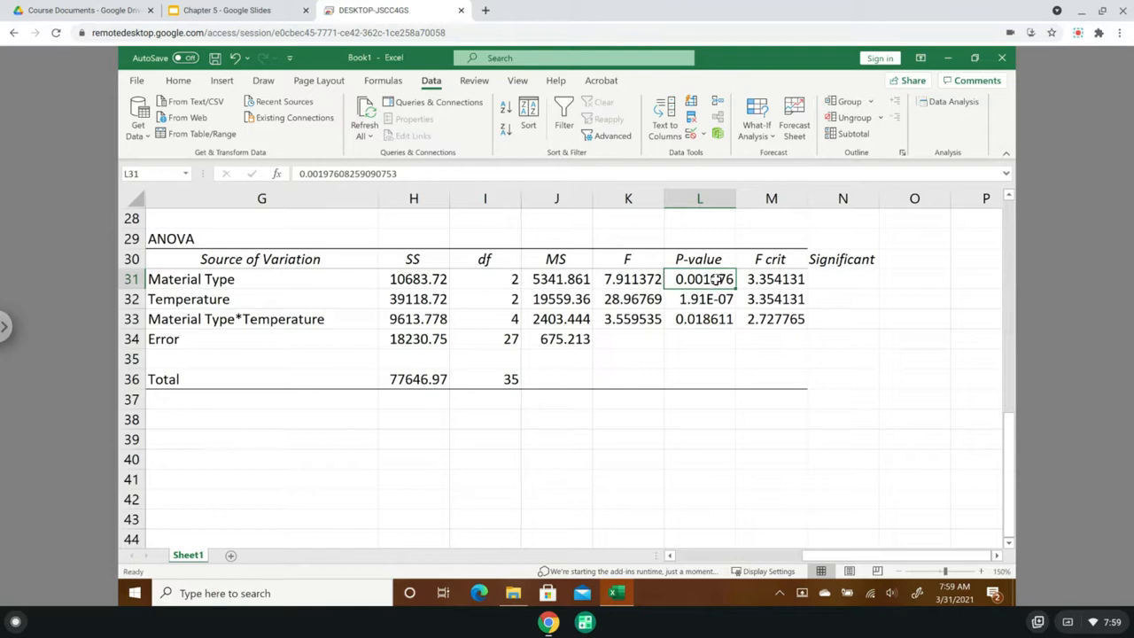
left_click(713, 304)
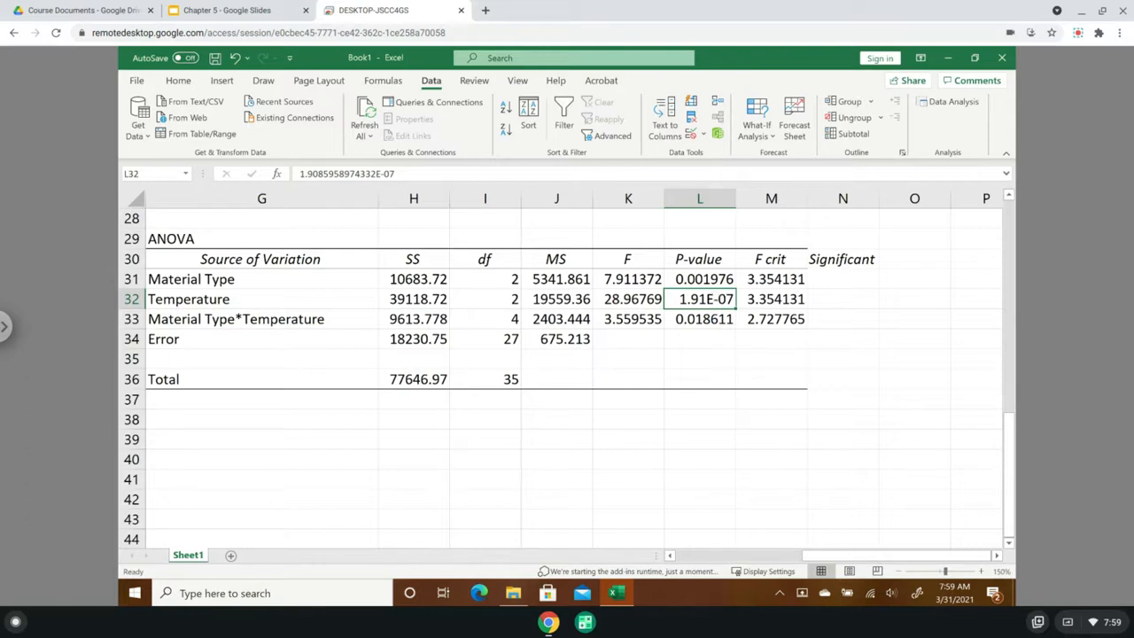
left_click(709, 321)
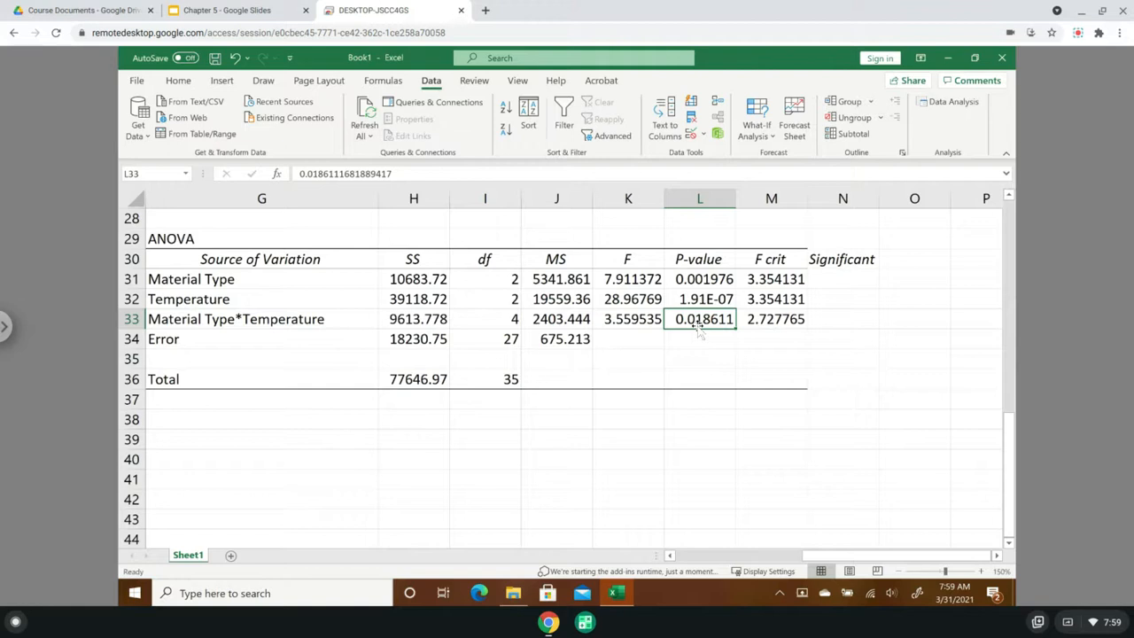
- Change the heading in cell N30 to "Significance Test"
double_click(860, 259)
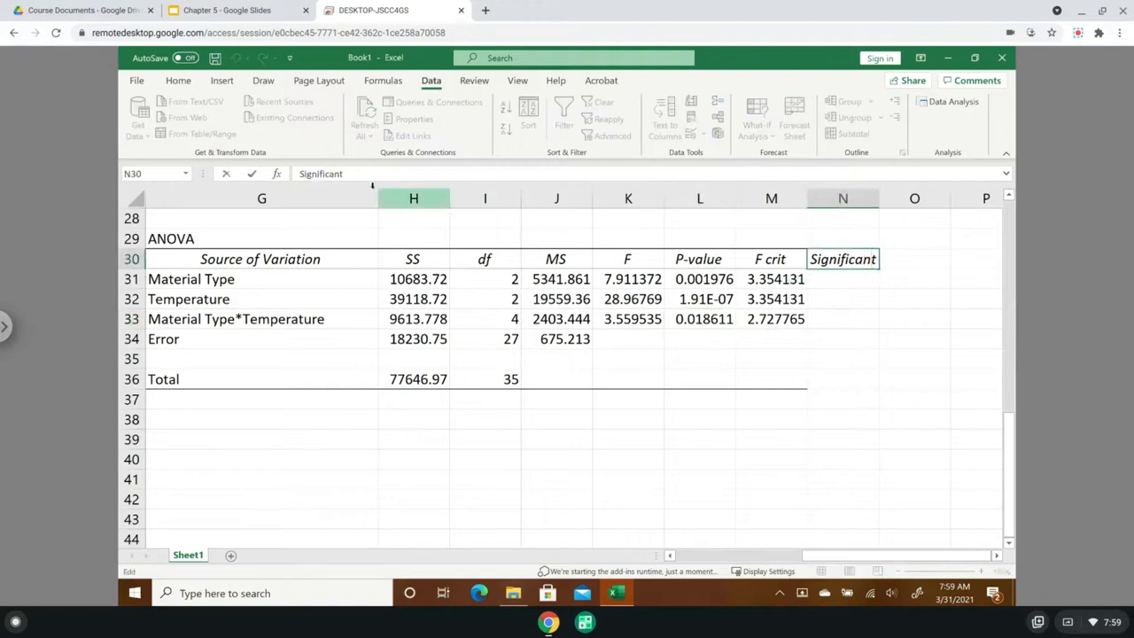
key("BackSpace")
type("c")
type("e Test")
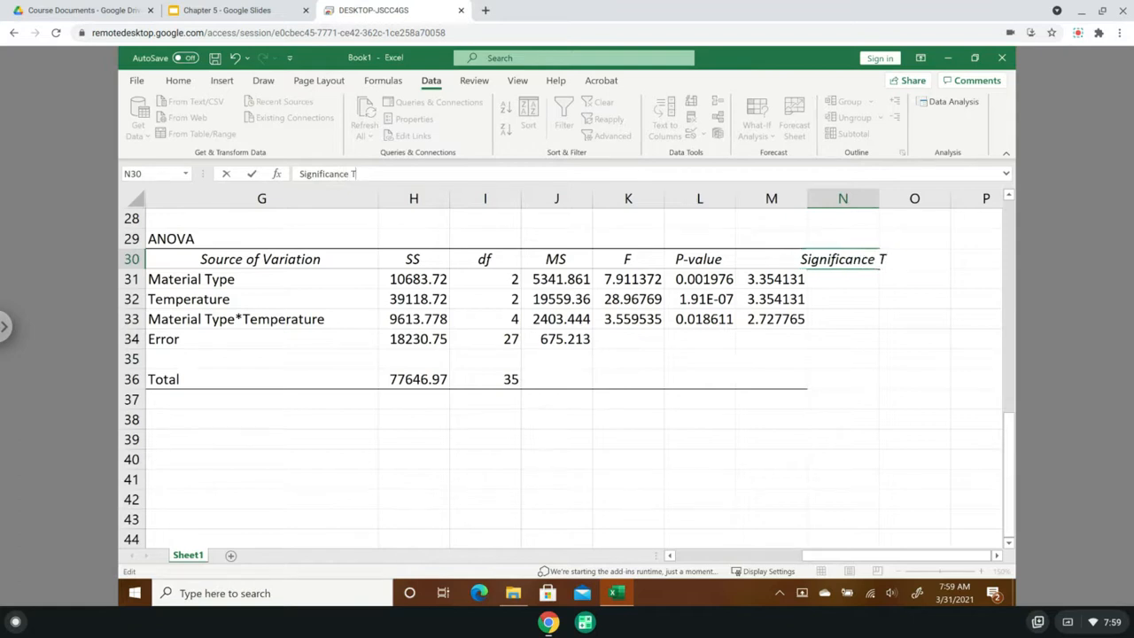
key("Return")
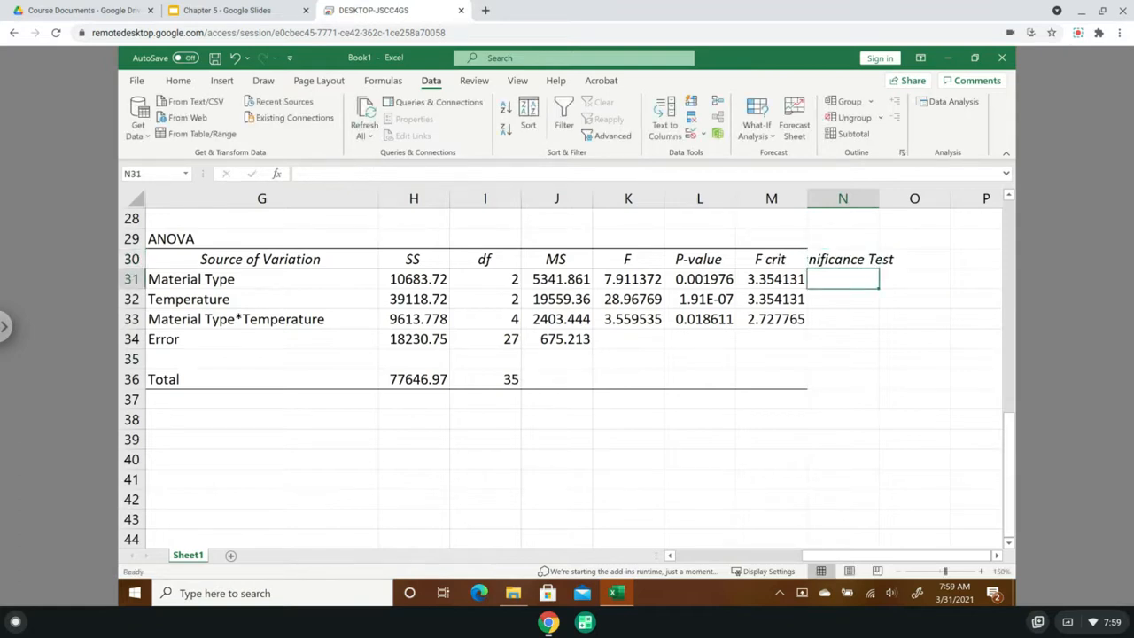
- Fit column N to its heading and start an IF formula in N31 with the condition L31<=0.05
double_click(878, 198)
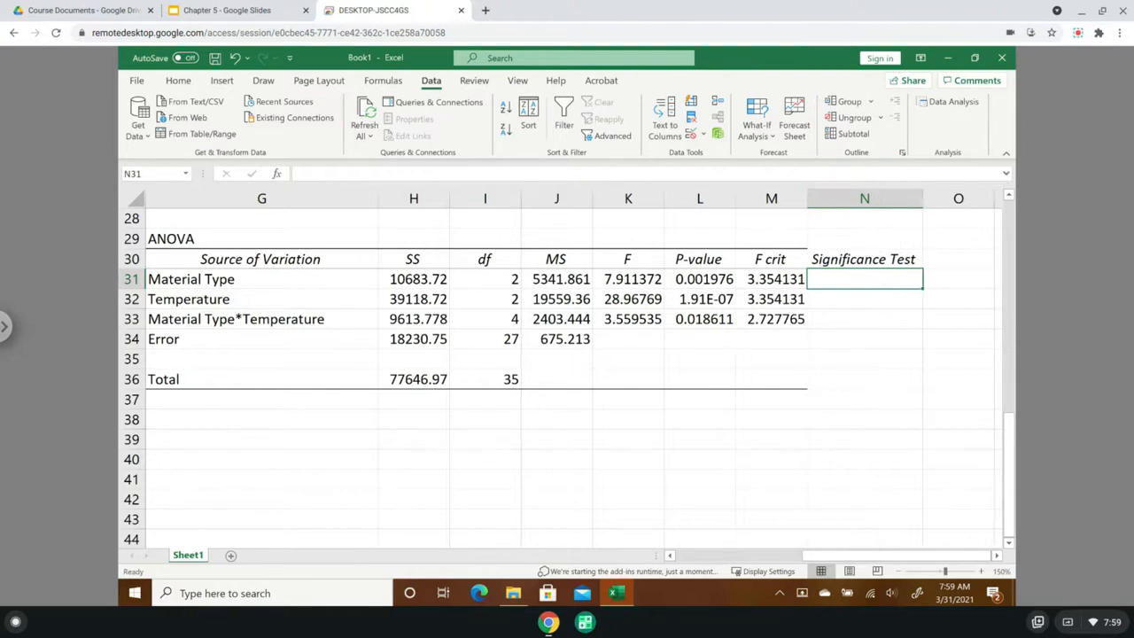
type("=if")
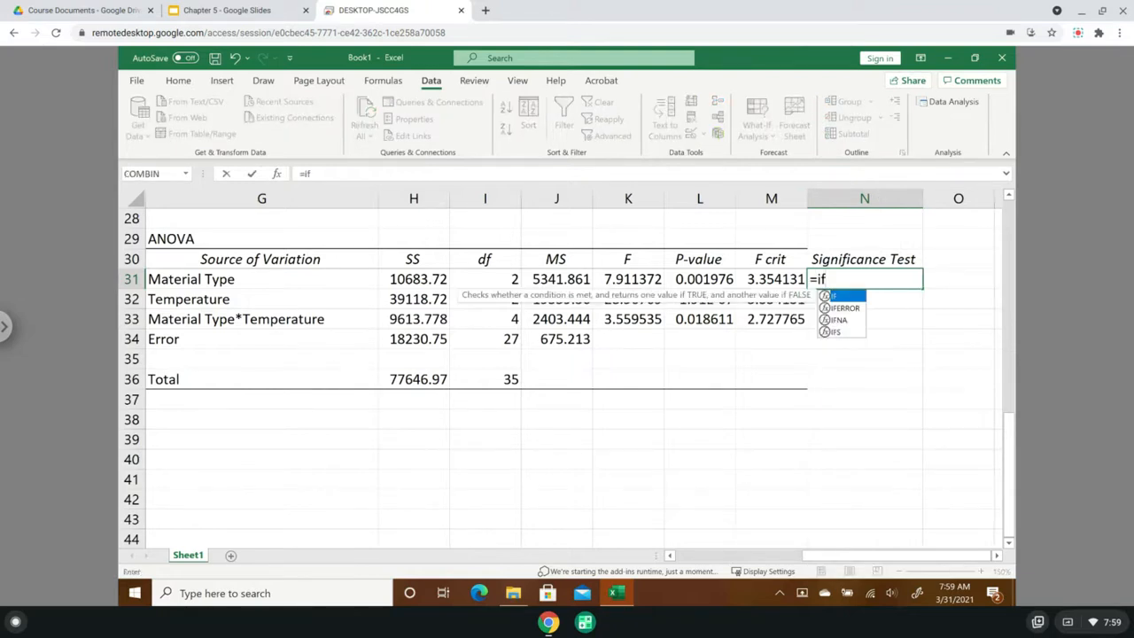
type("(")
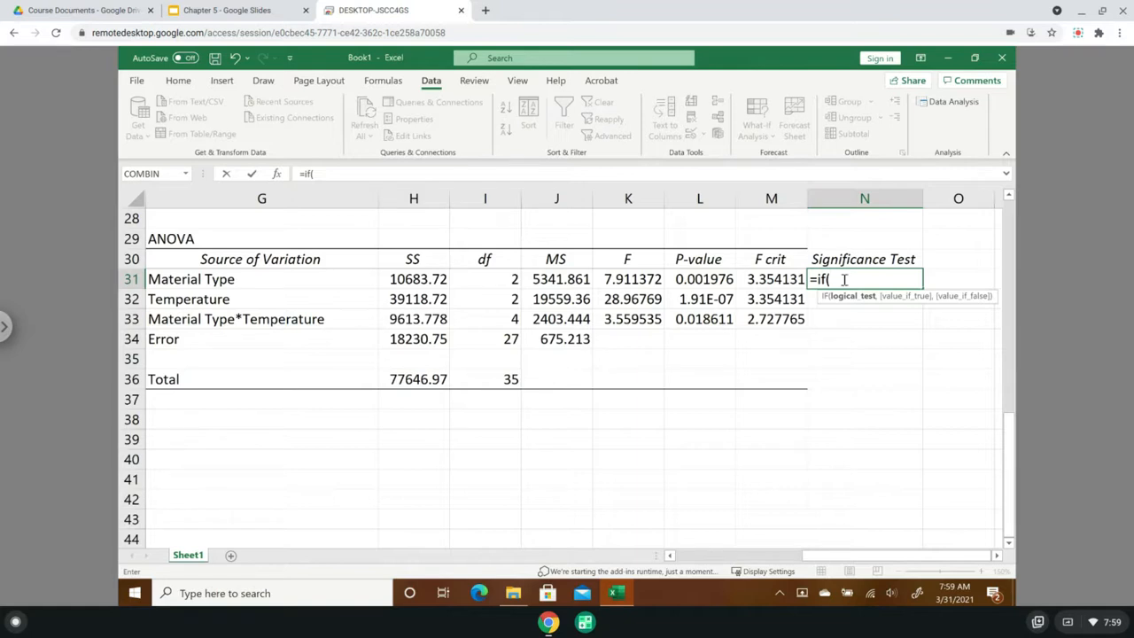
left_click(688, 279)
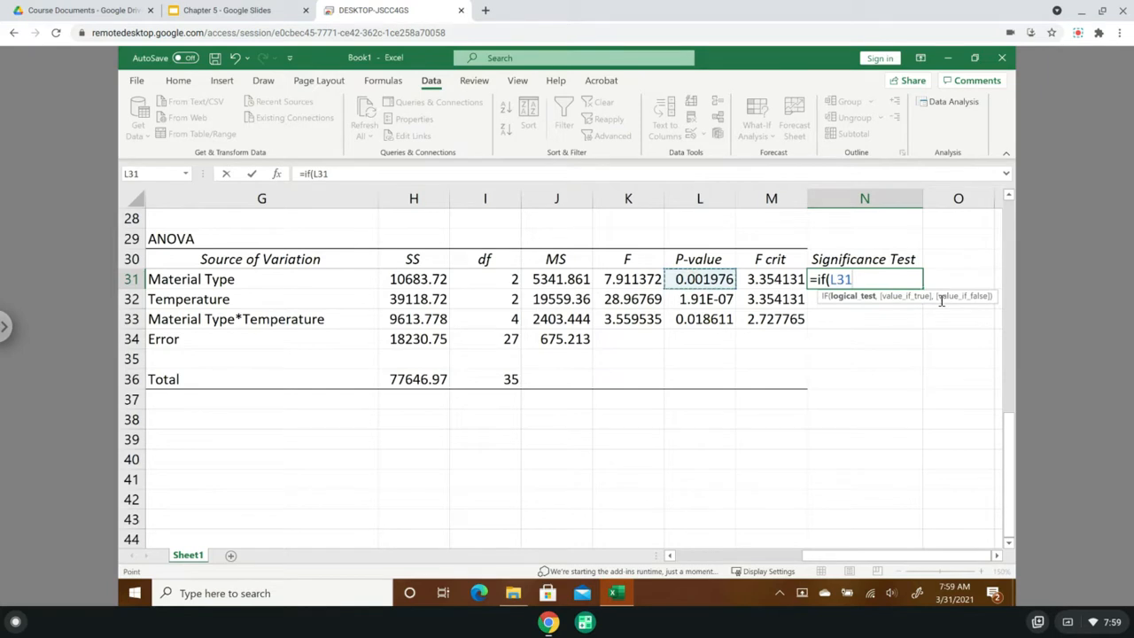
type("<")
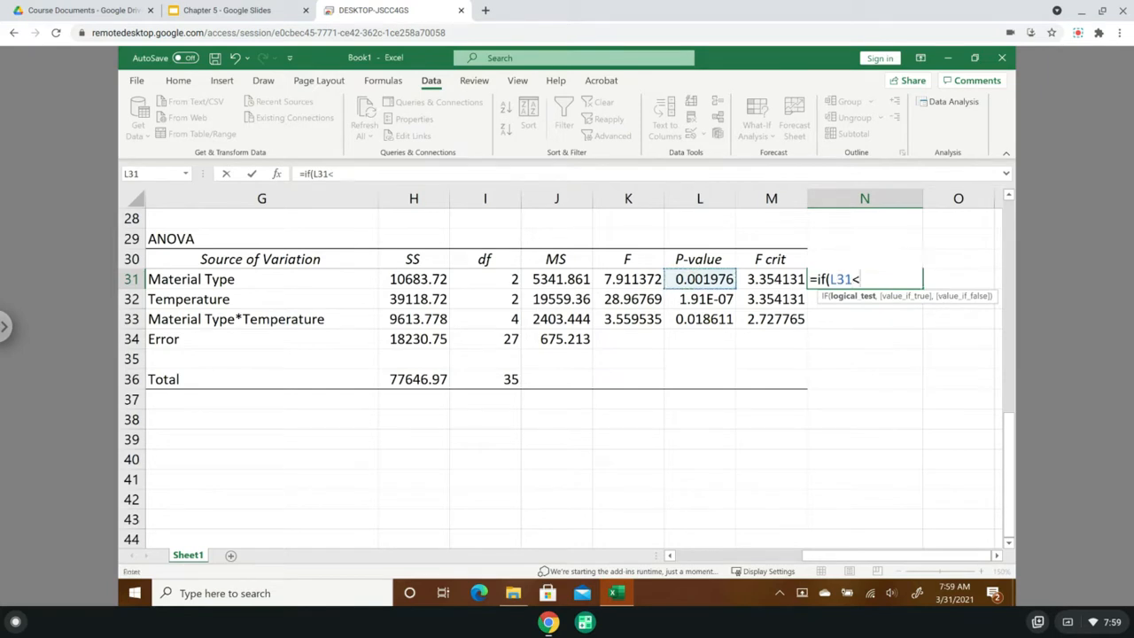
type("=0.05,")
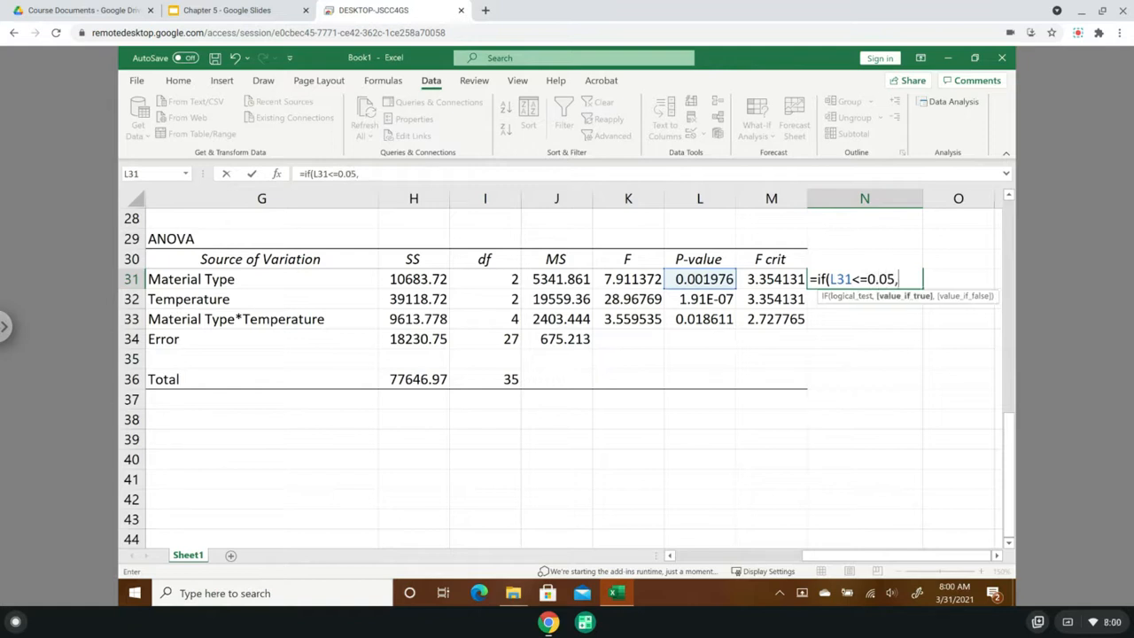
type(" \"Factor is sig")
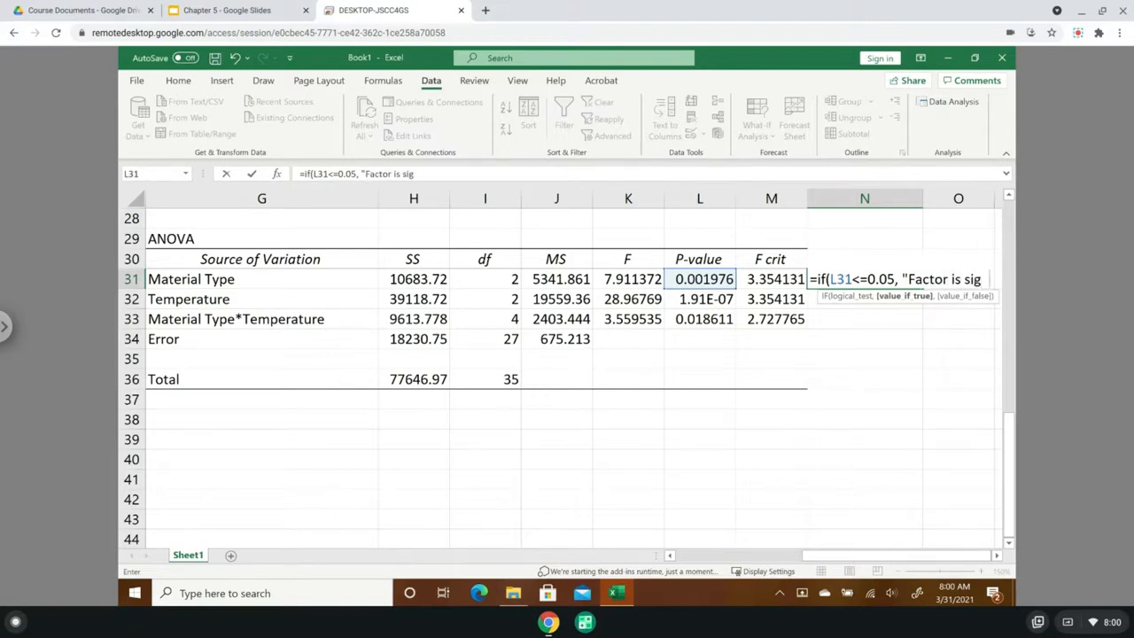
type("nifica")
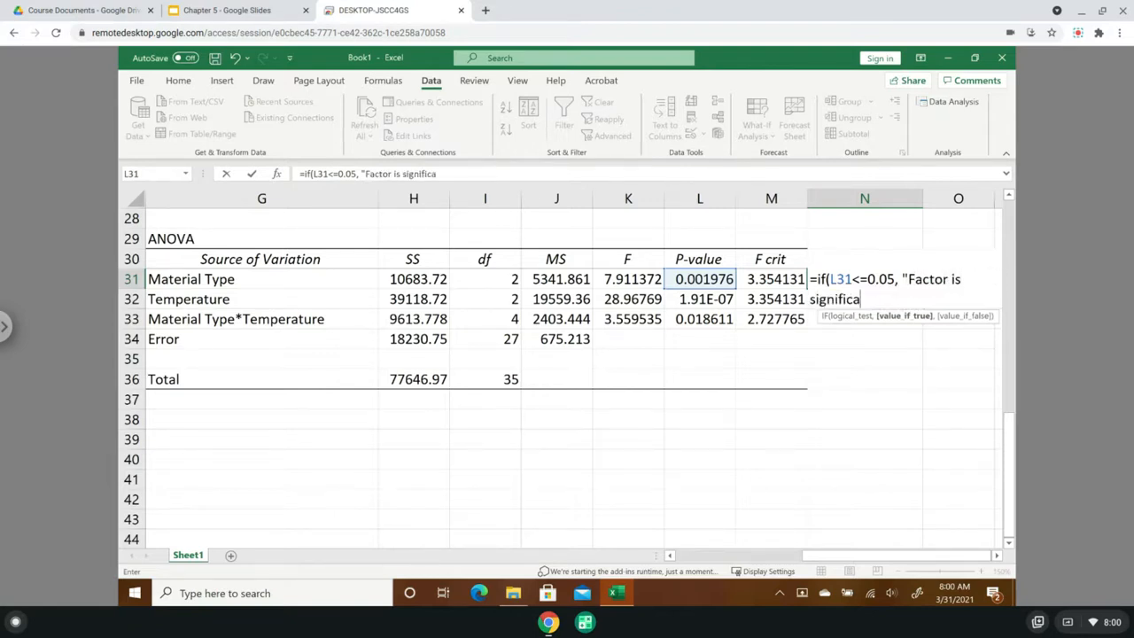
type("nt\",")
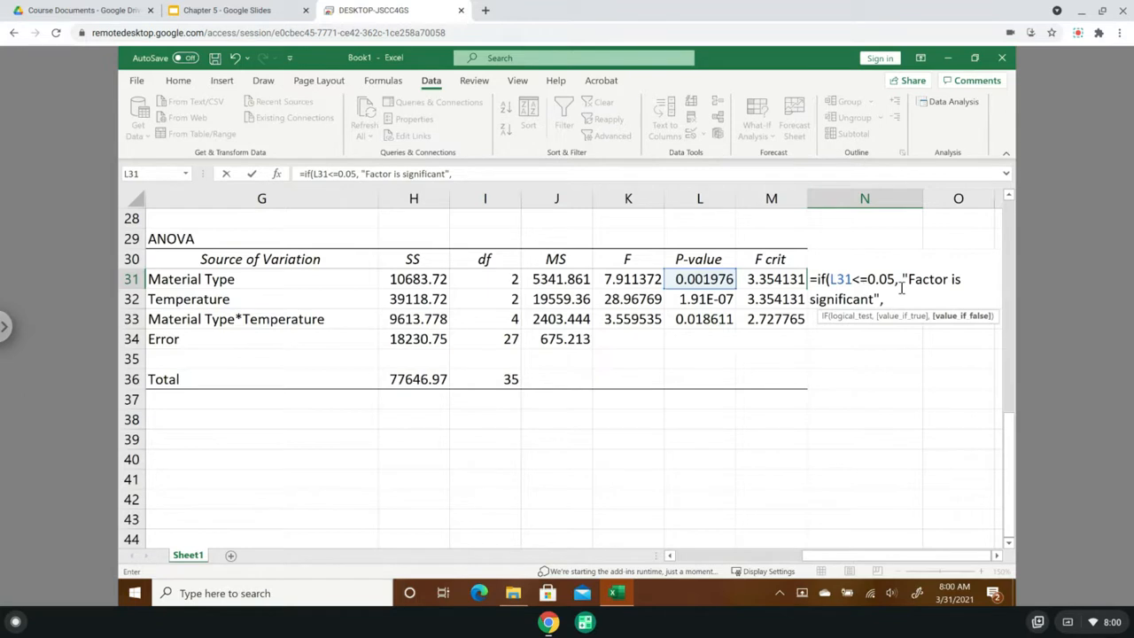
- Complete the N31 formula to return "Factor is significant" when true and "Factor is not significant" when false
type("\"Factor is not si")
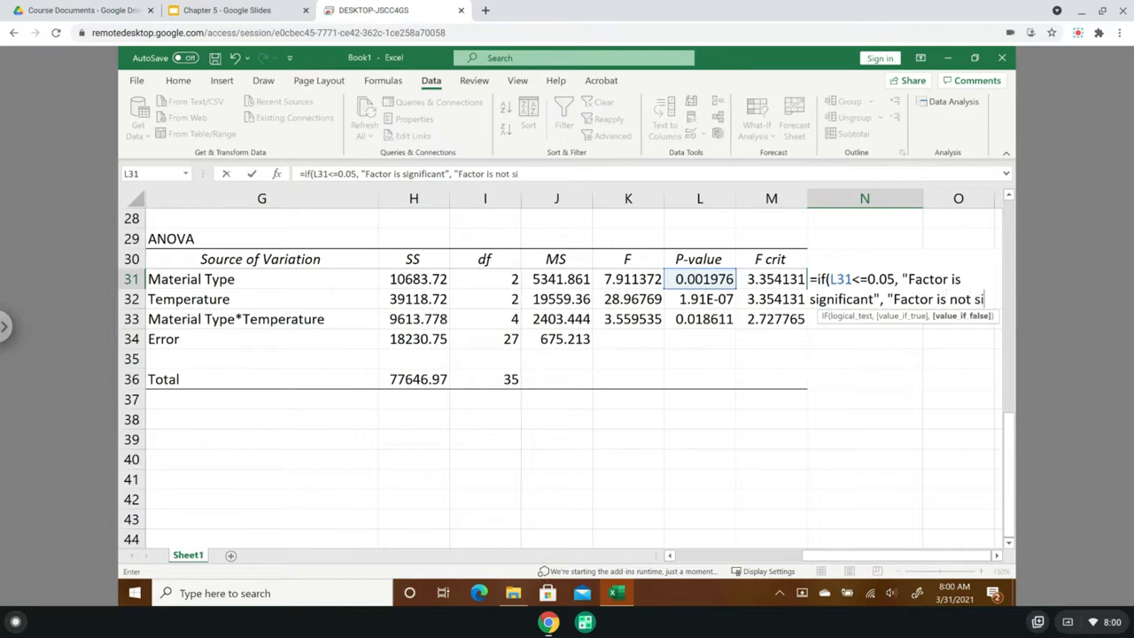
type("gnificant")
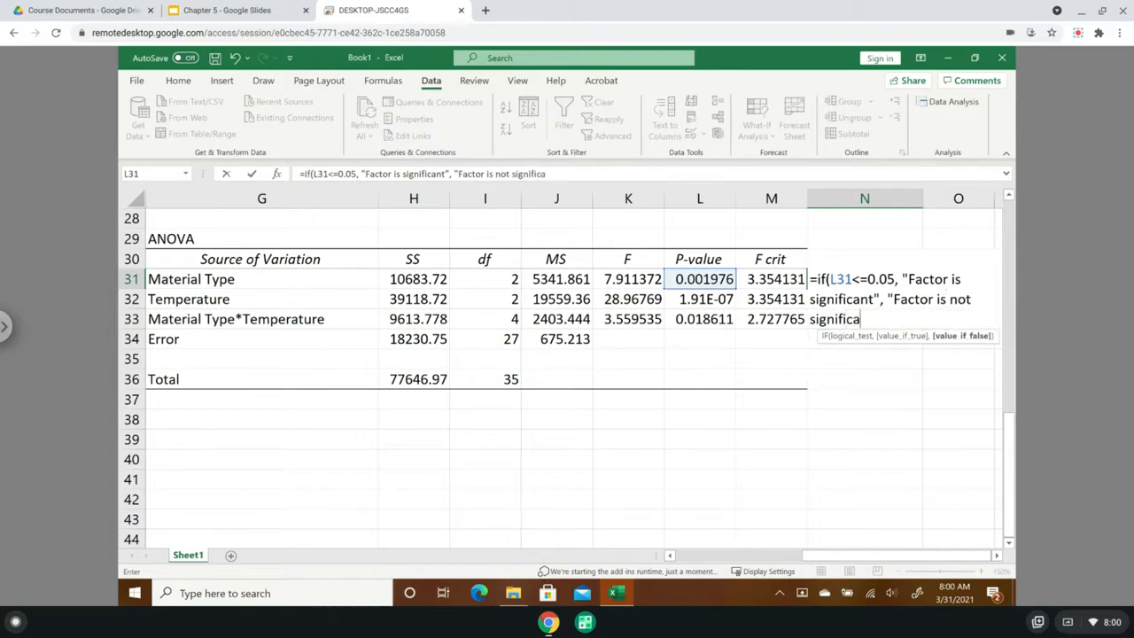
type(":")
key("BackSpace")
type("\")")
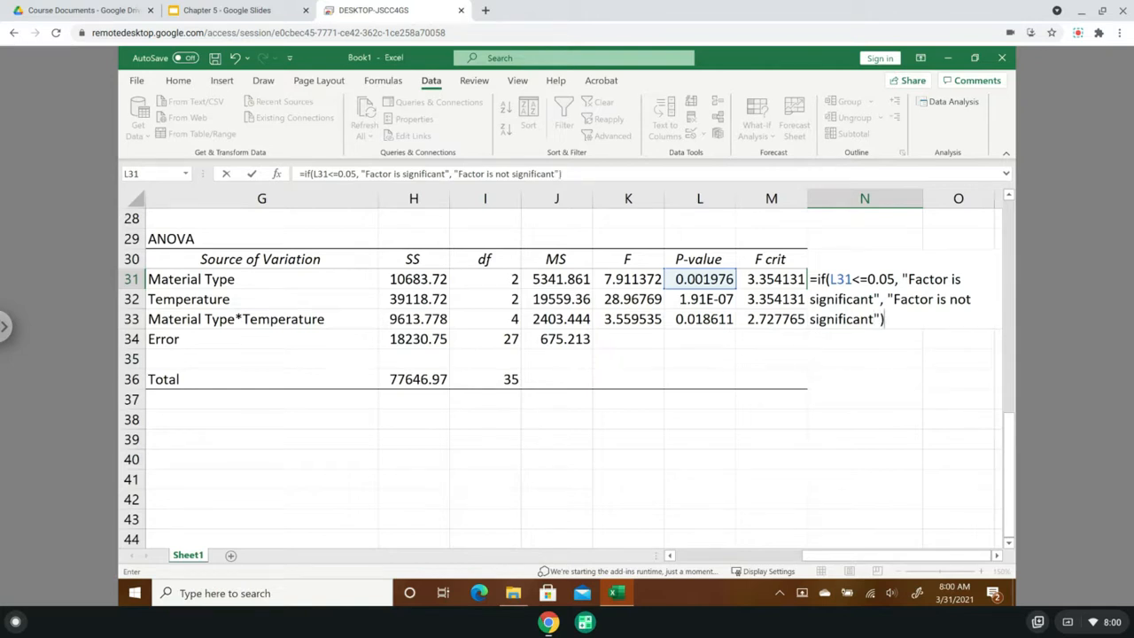
key("Return")
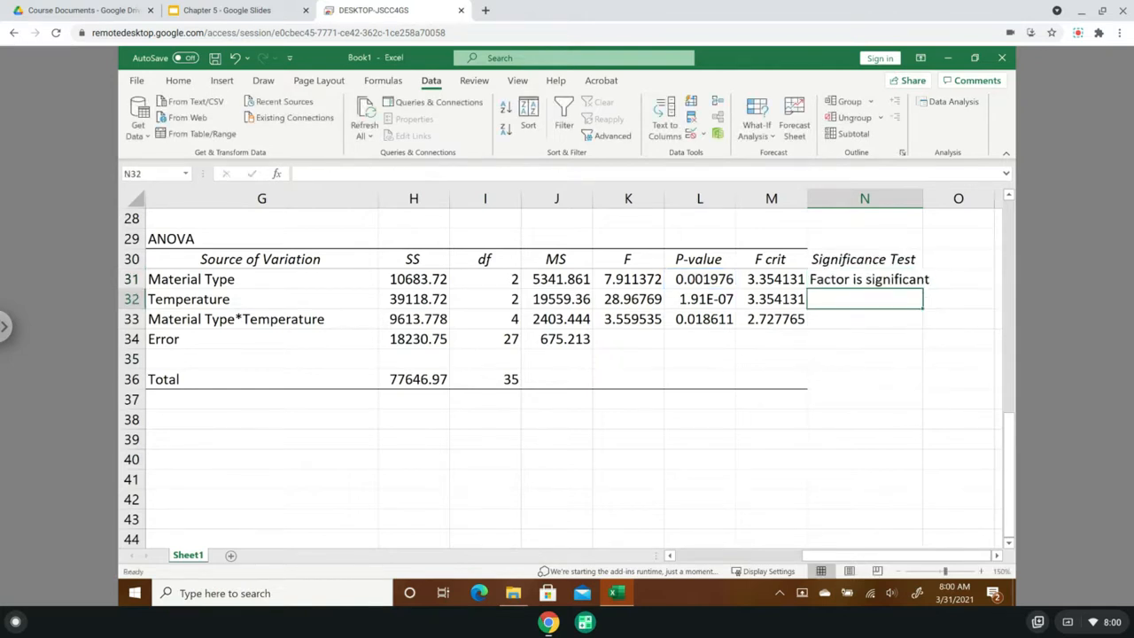
- Fit column N to its contents and fill the N31 significance formula down to N33
double_click(924, 200)
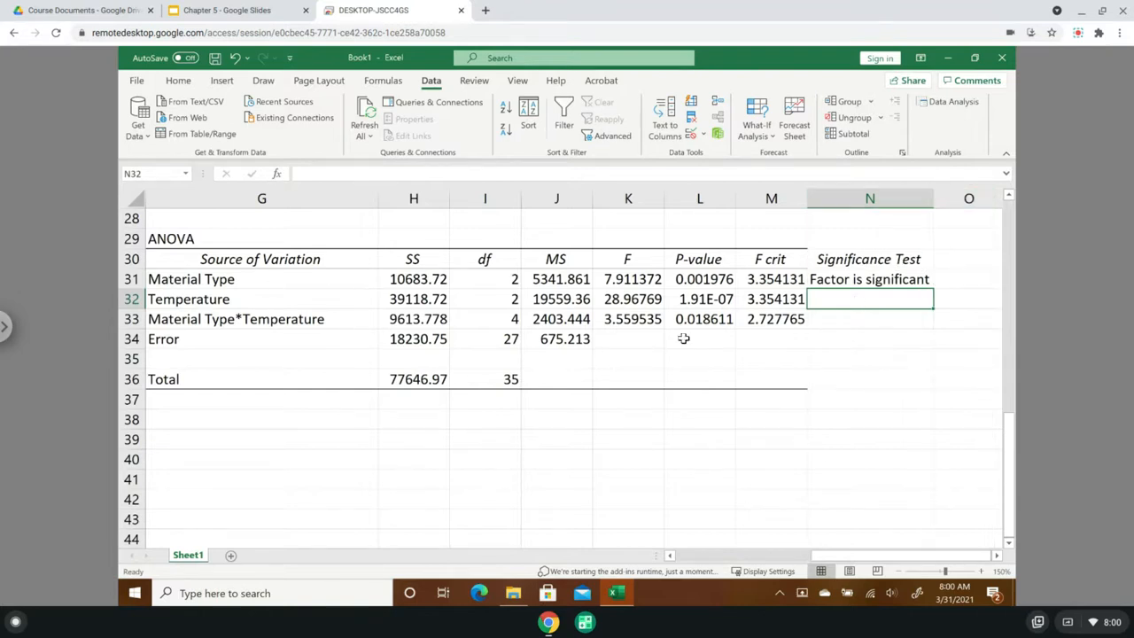
left_click(890, 284)
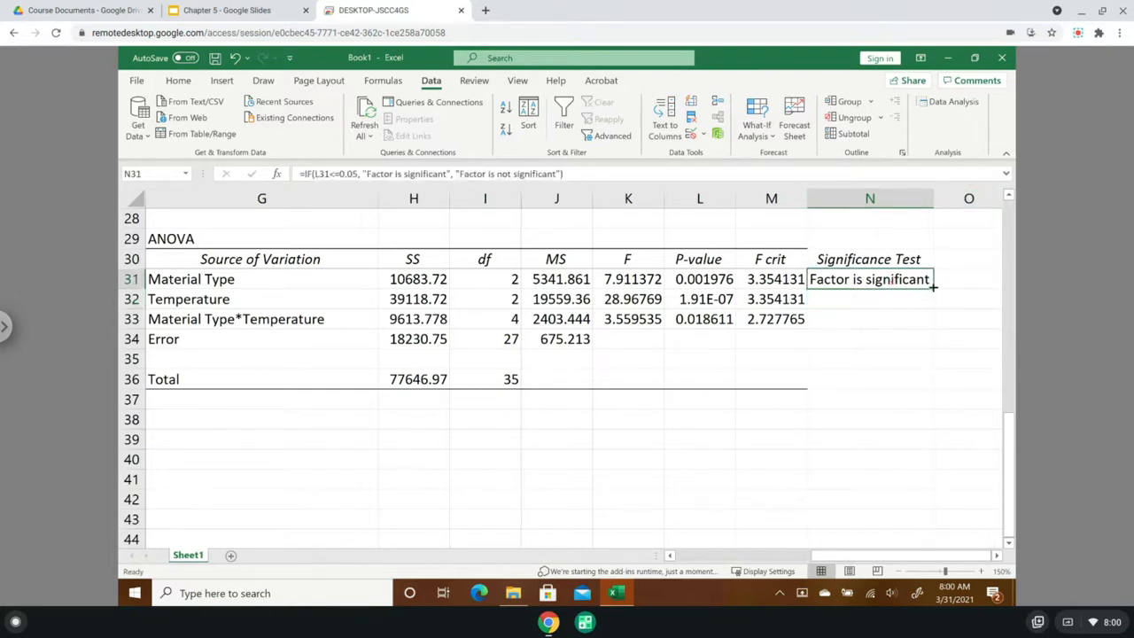
left_click_drag(936, 289, 934, 330)
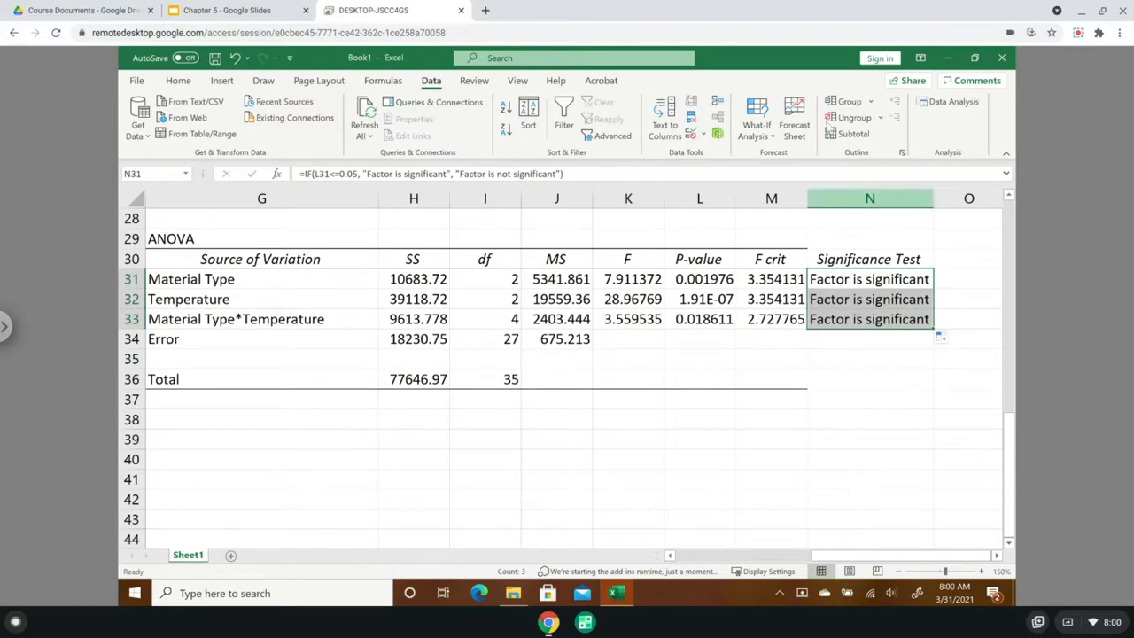
- Highlight the significance test results in N31:N33 with a yellow fill
left_click(175, 82)
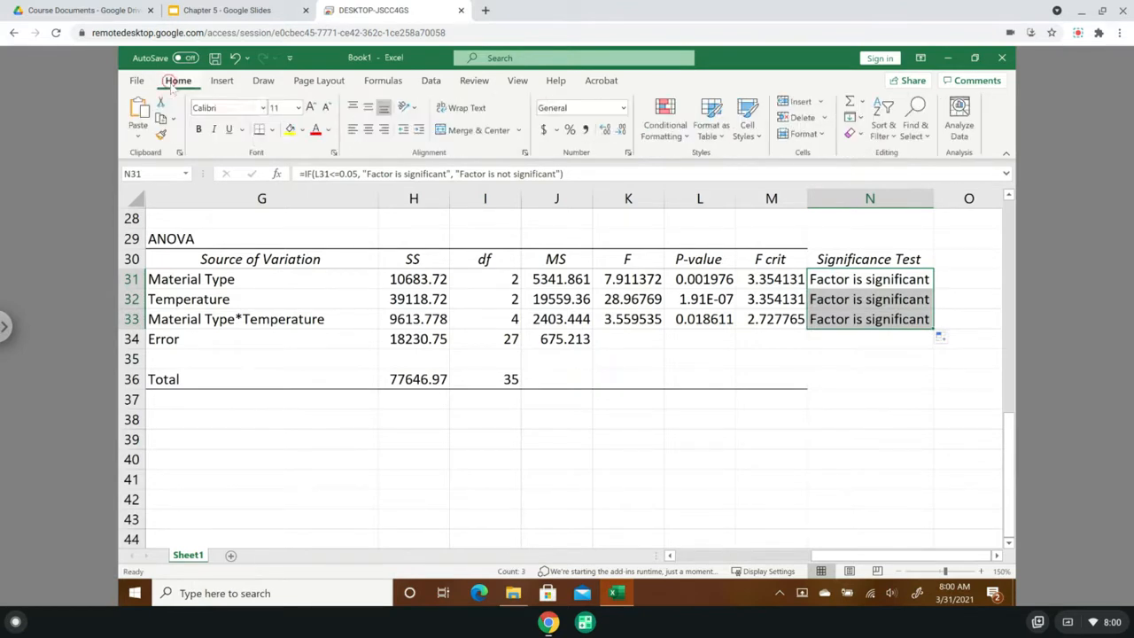
left_click(289, 129)
left_click(814, 436)
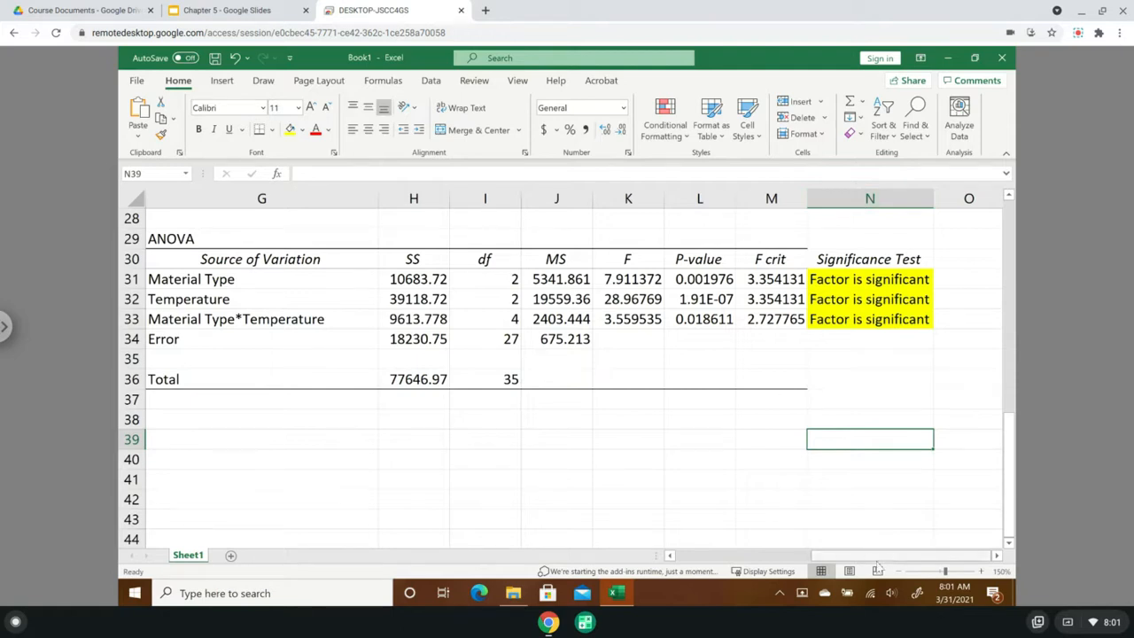
- Add a new worksheet to the workbook and return to Sheet1
left_click_drag(823, 556, 719, 564)
left_click_drag(1013, 496, 1015, 210)
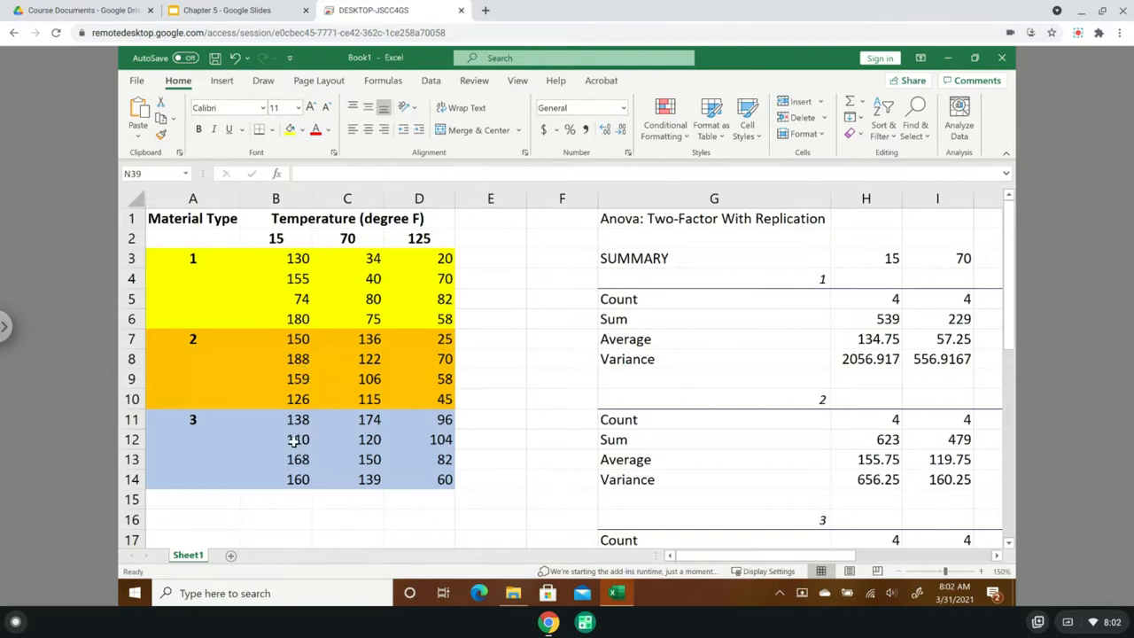
left_click(230, 555)
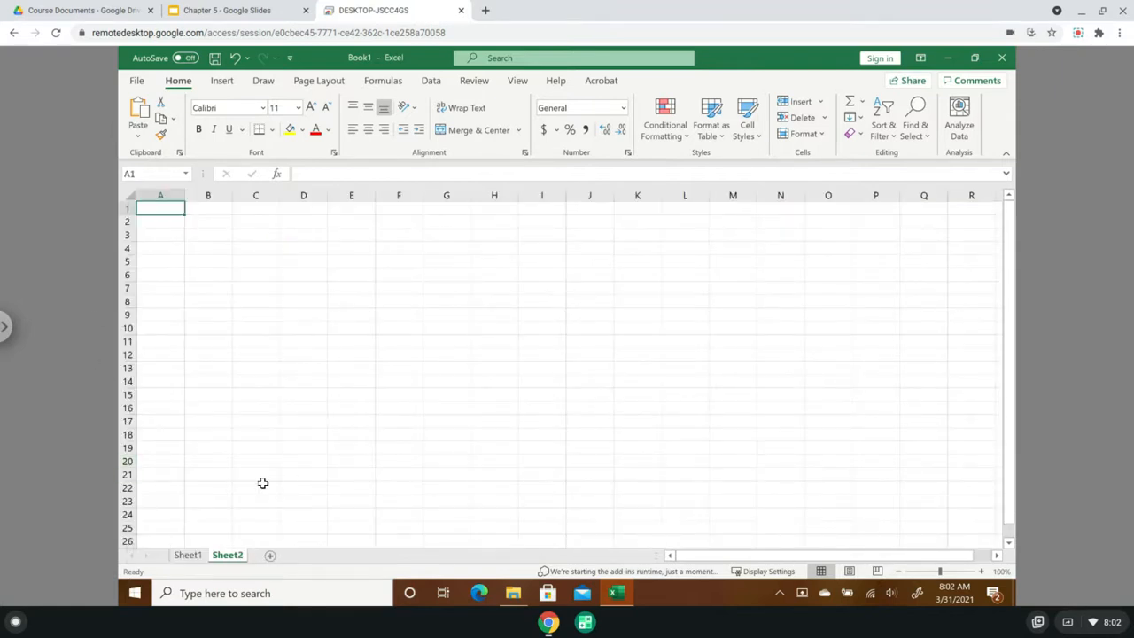
left_click(191, 556)
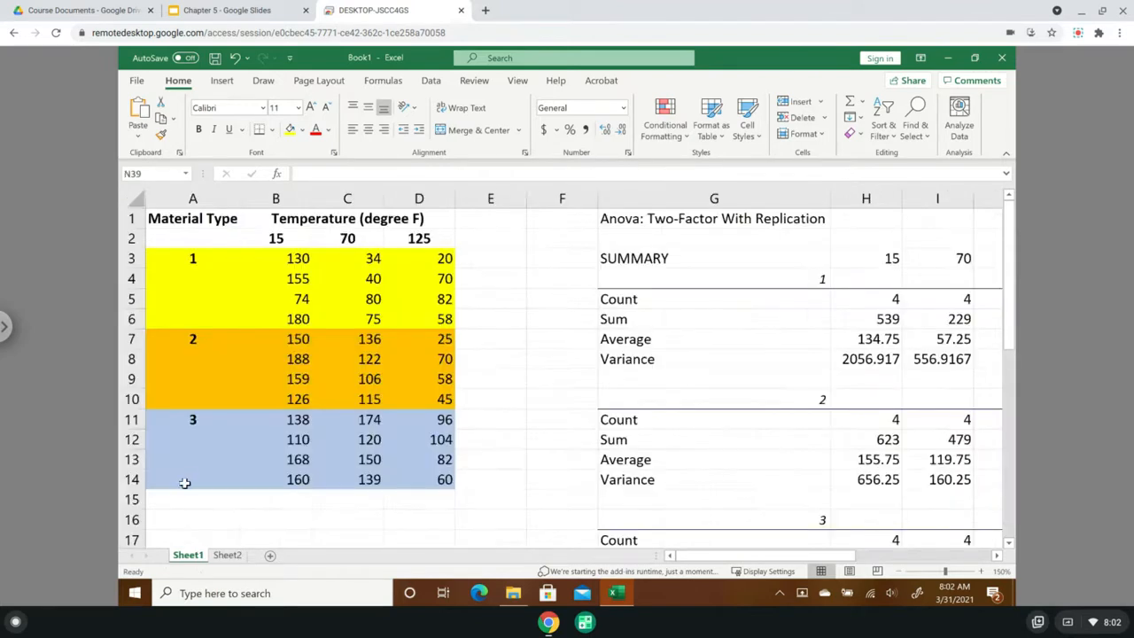
- Switch the remote desktop session to full screen and fit the workbook window to the enlarged display
left_click(7, 328)
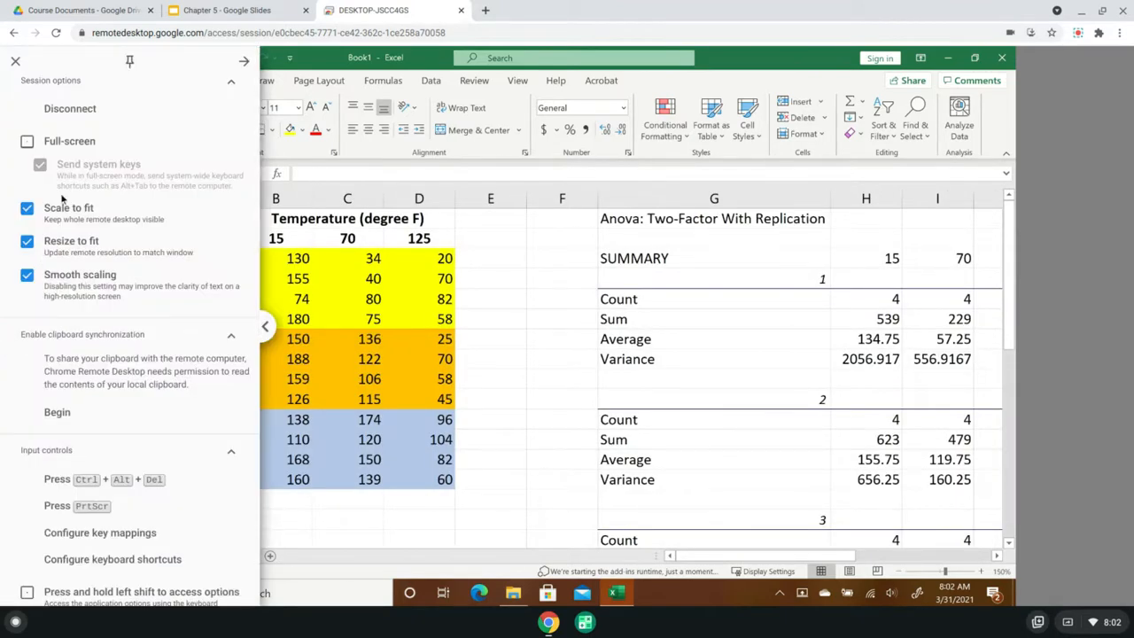
left_click(62, 142)
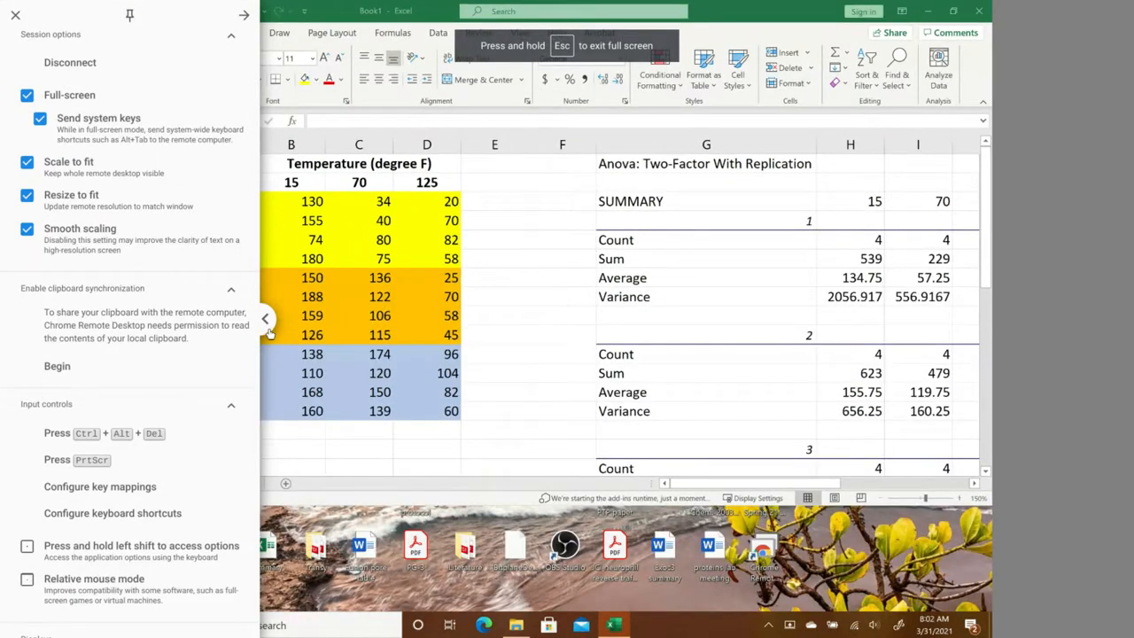
left_click(265, 321)
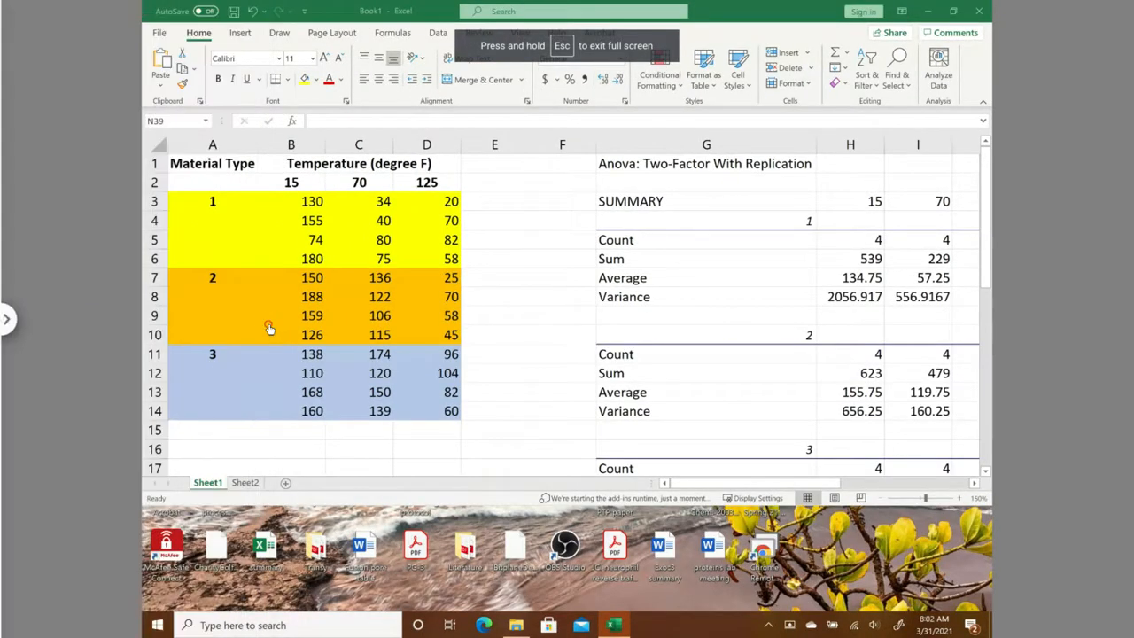
left_click(958, 16)
left_click(583, 222)
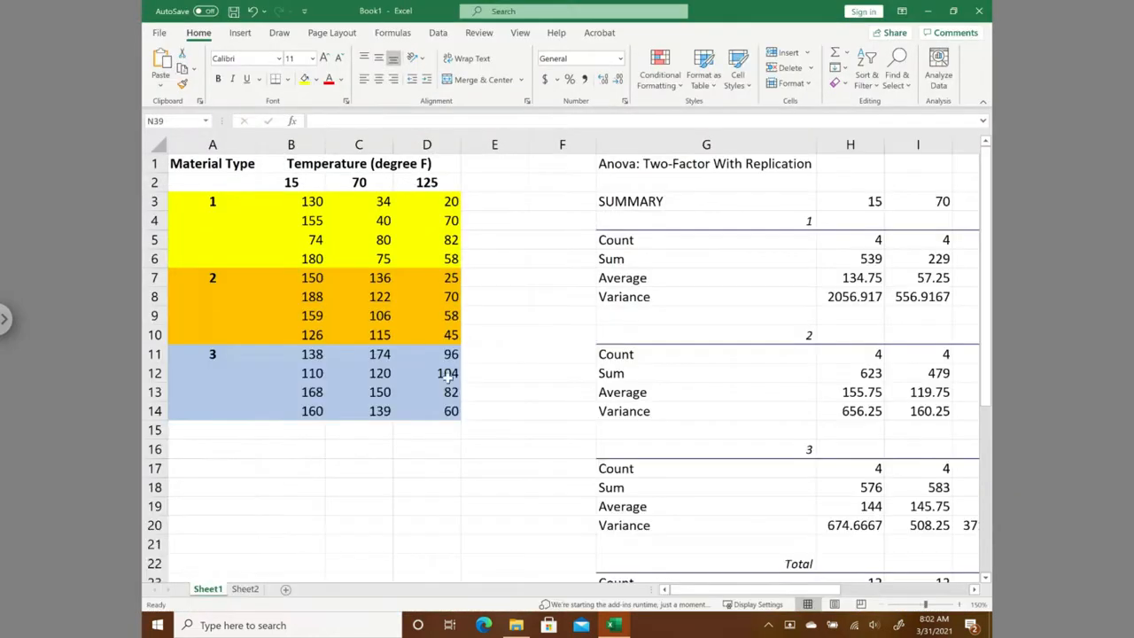
- On Sheet2, enter the heading "Material Type" in A1 and fit column A to it
left_click(245, 589)
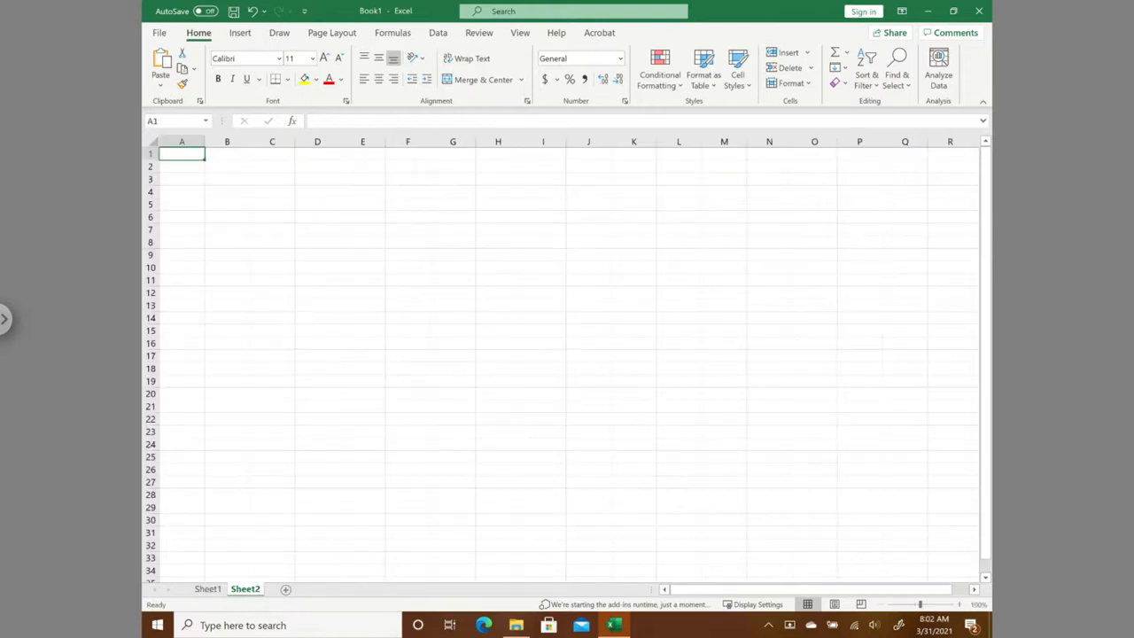
left_click(958, 604)
left_click(958, 604)
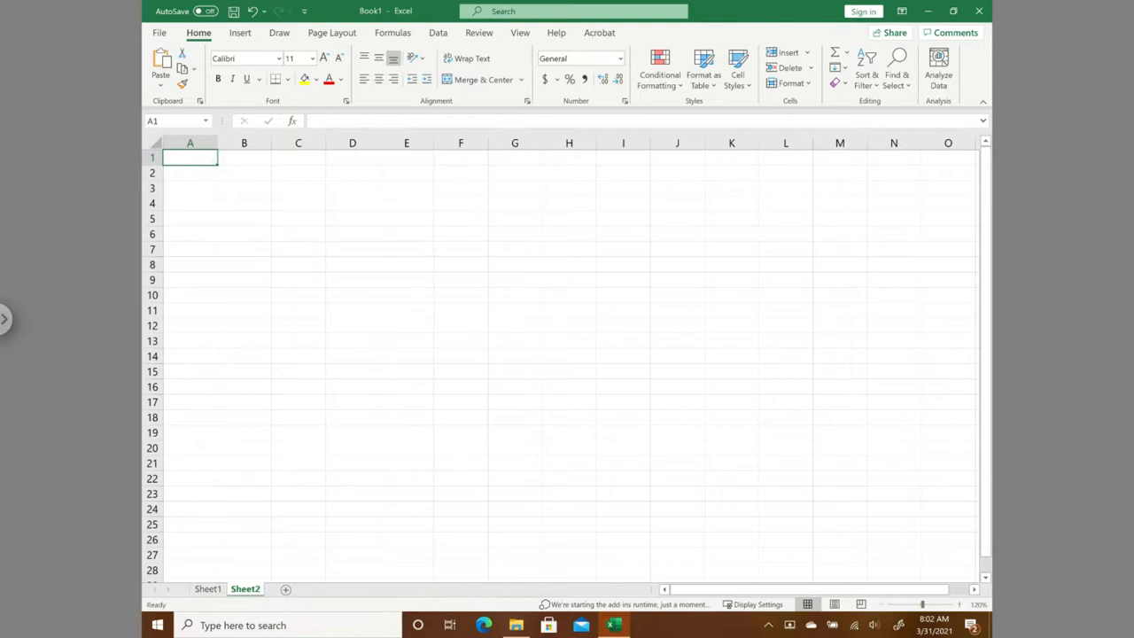
type("Material Type")
key("Tab")
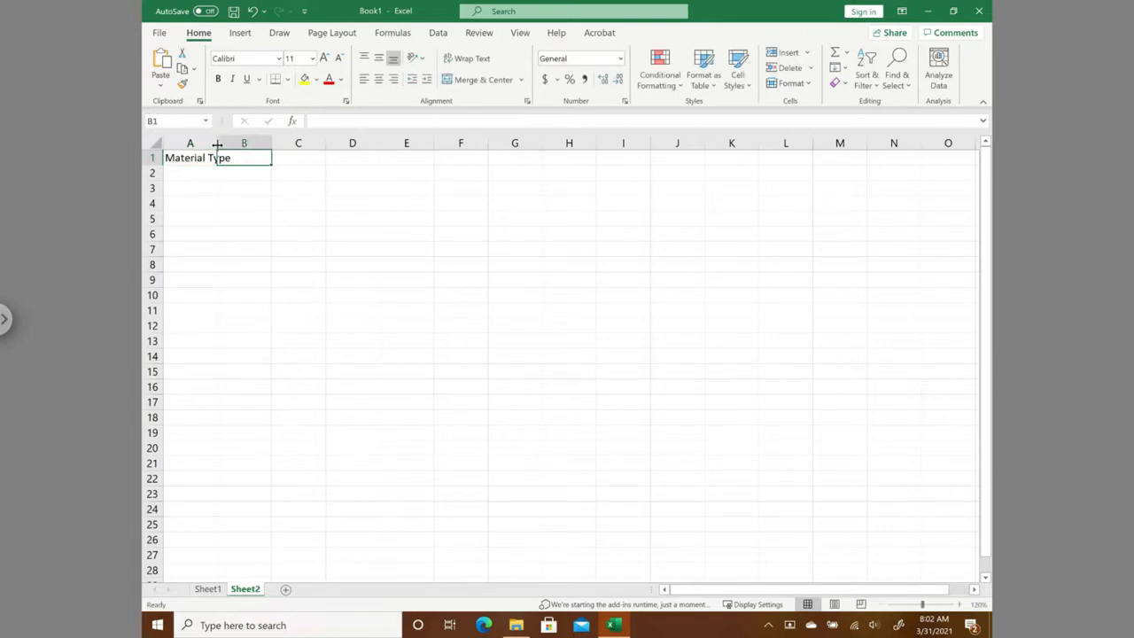
double_click(217, 144)
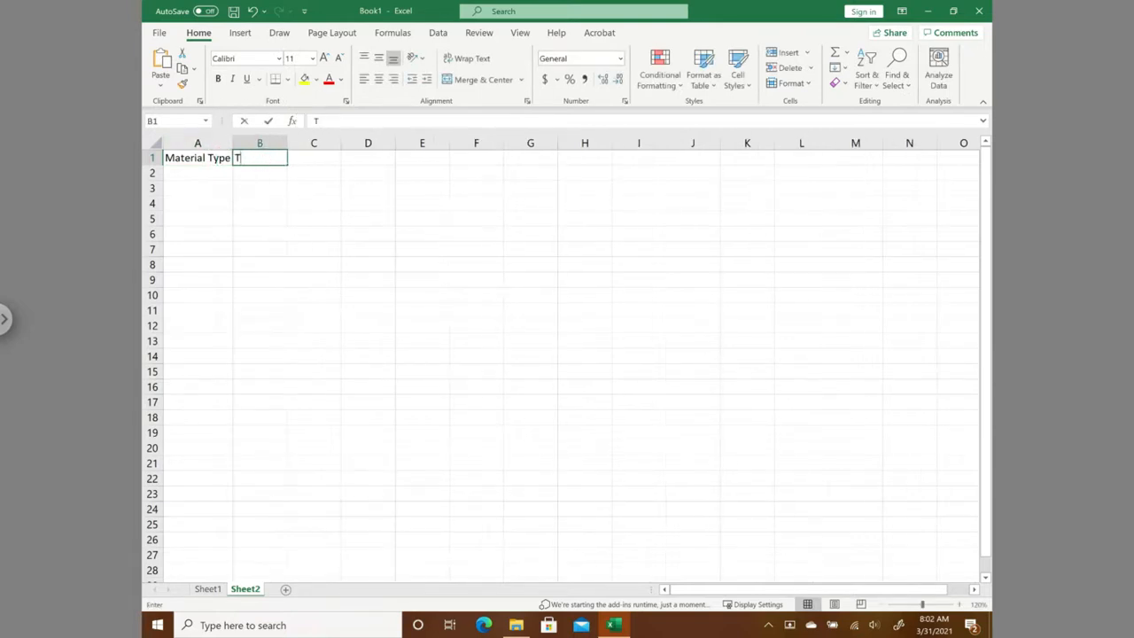
- Enter the heading "Temperature" in B1 and fit column B to it
type("Temperature")
key("Tab")
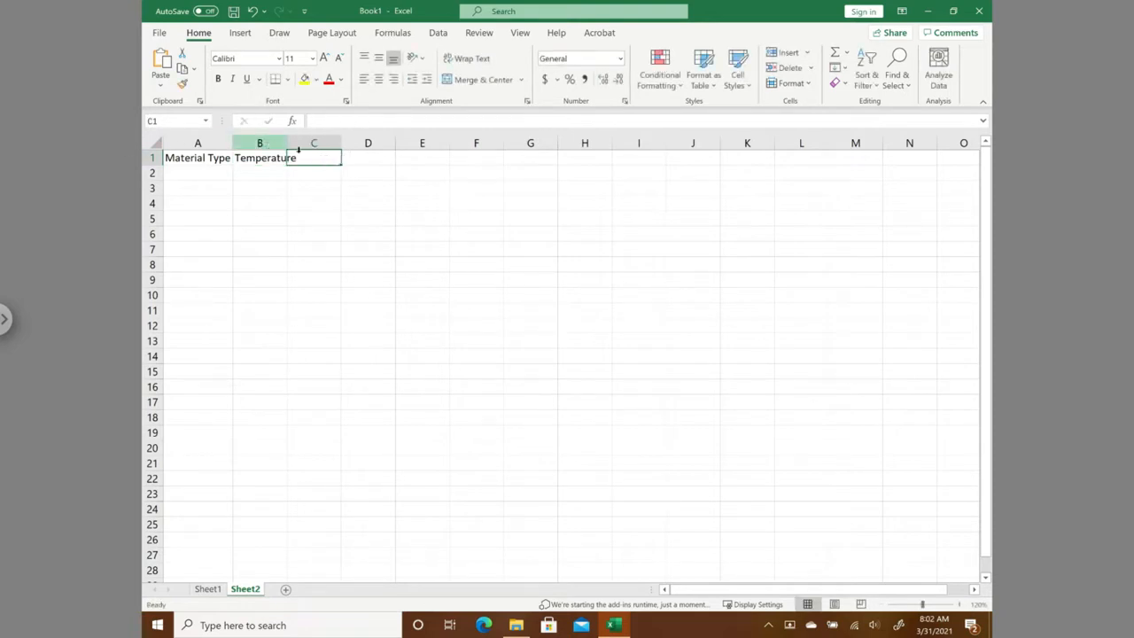
left_click_drag(287, 144, 287, 145)
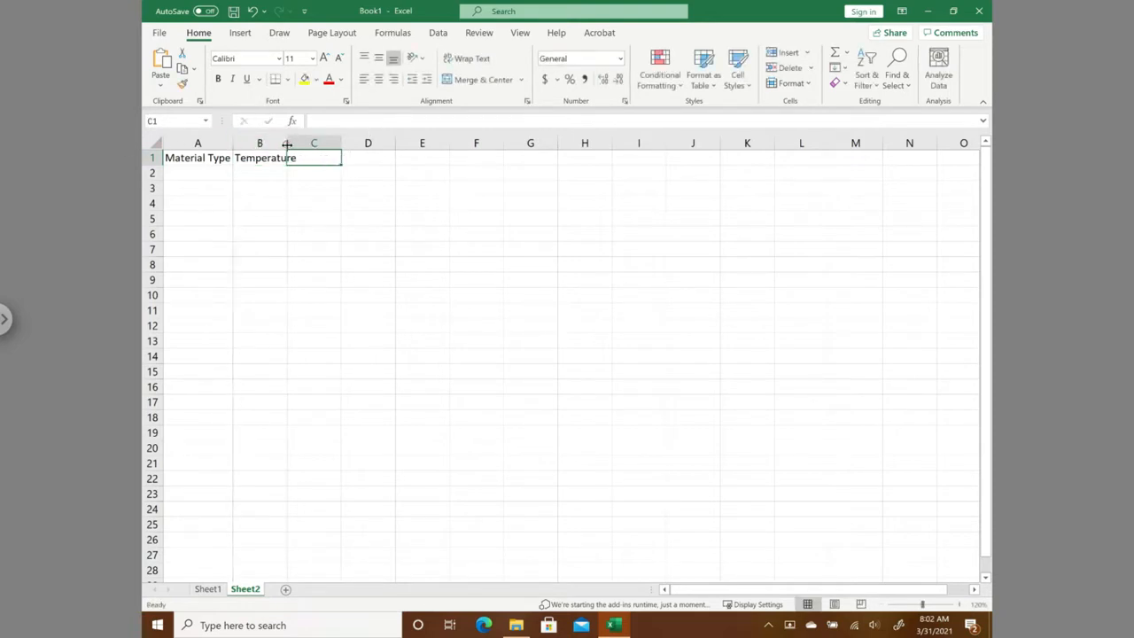
double_click(287, 145)
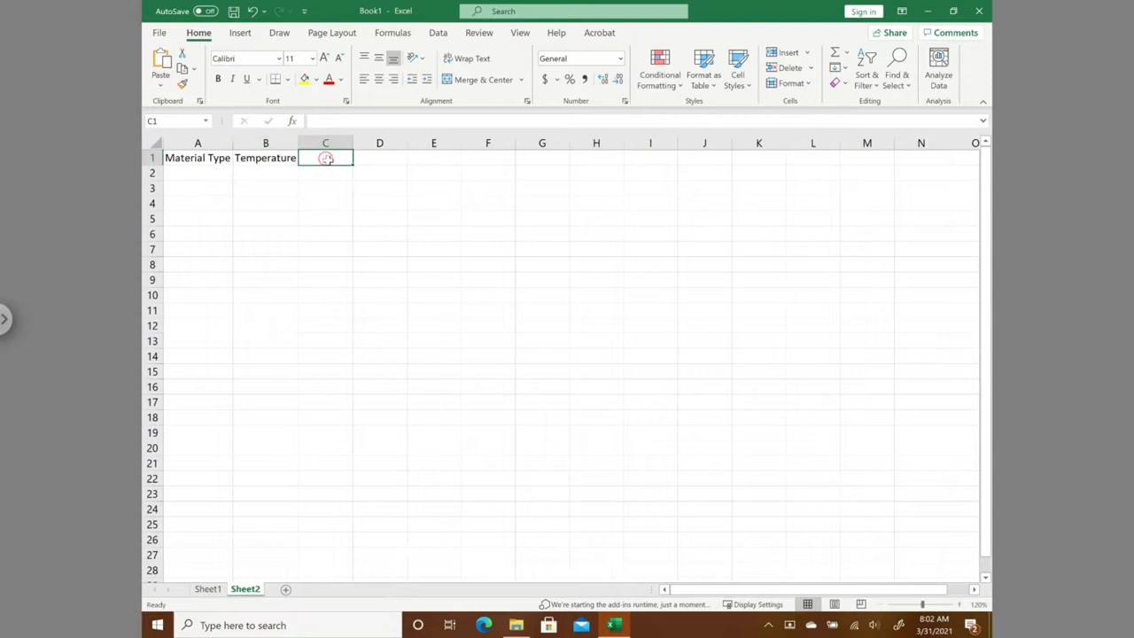
- Enter the heading "Battery Life (Actual)" in C1 and fit column C to it
type("Battery Life (Actual")
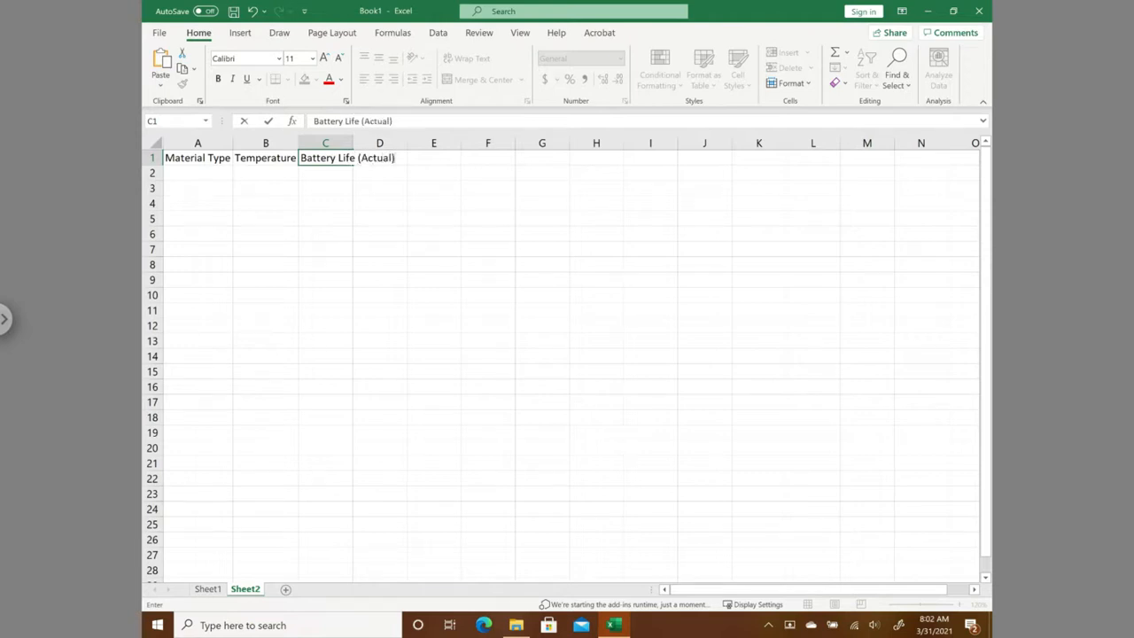
key("Return")
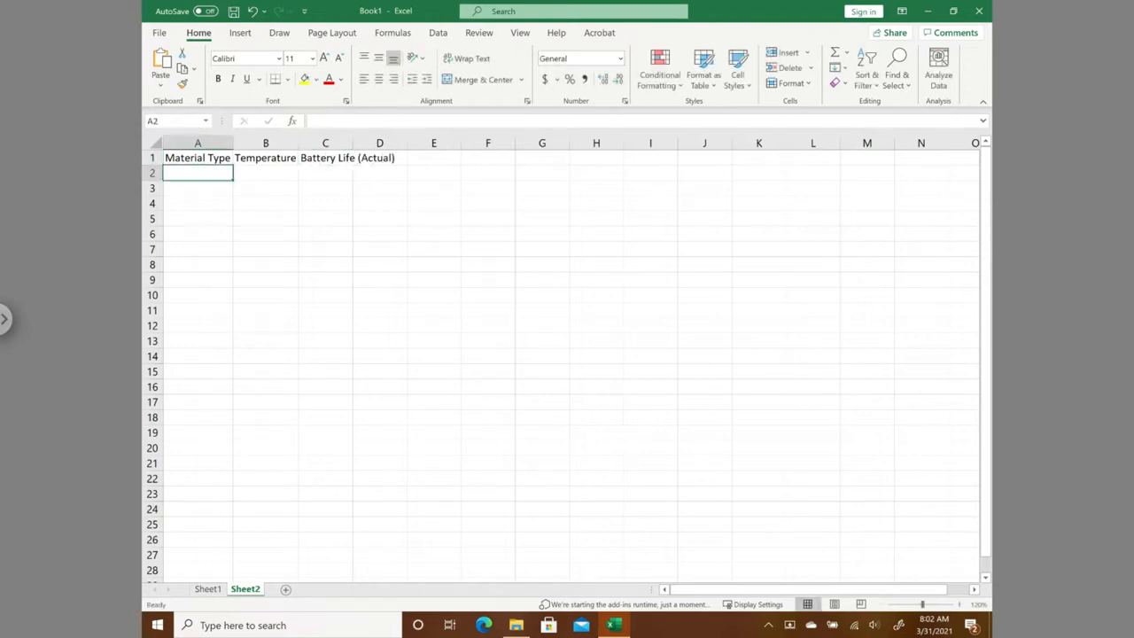
double_click(352, 142)
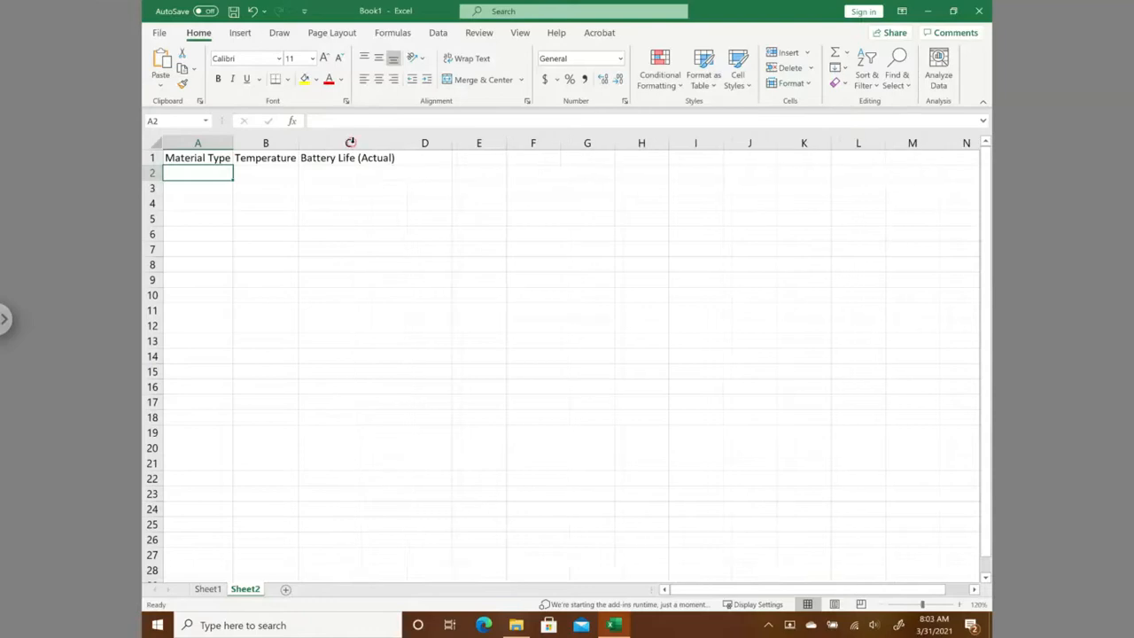
- Enter the heading "Battery Life (Predicted)" in D1 and fit column D to it
left_click(420, 156)
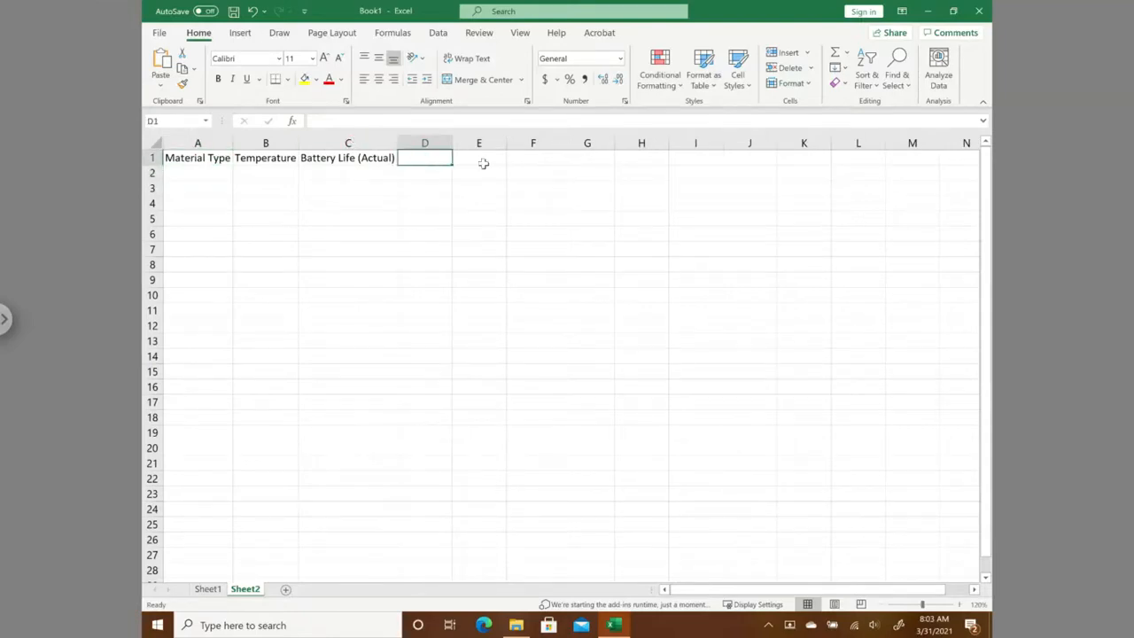
type("Battery Life")
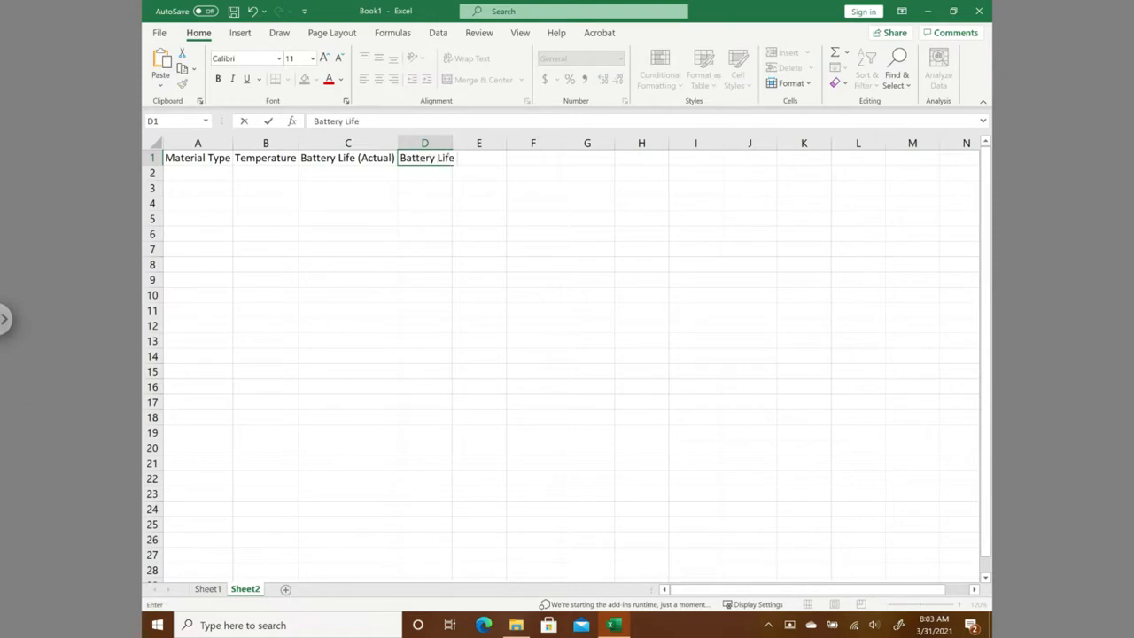
type(" (Predicted)")
key("Return")
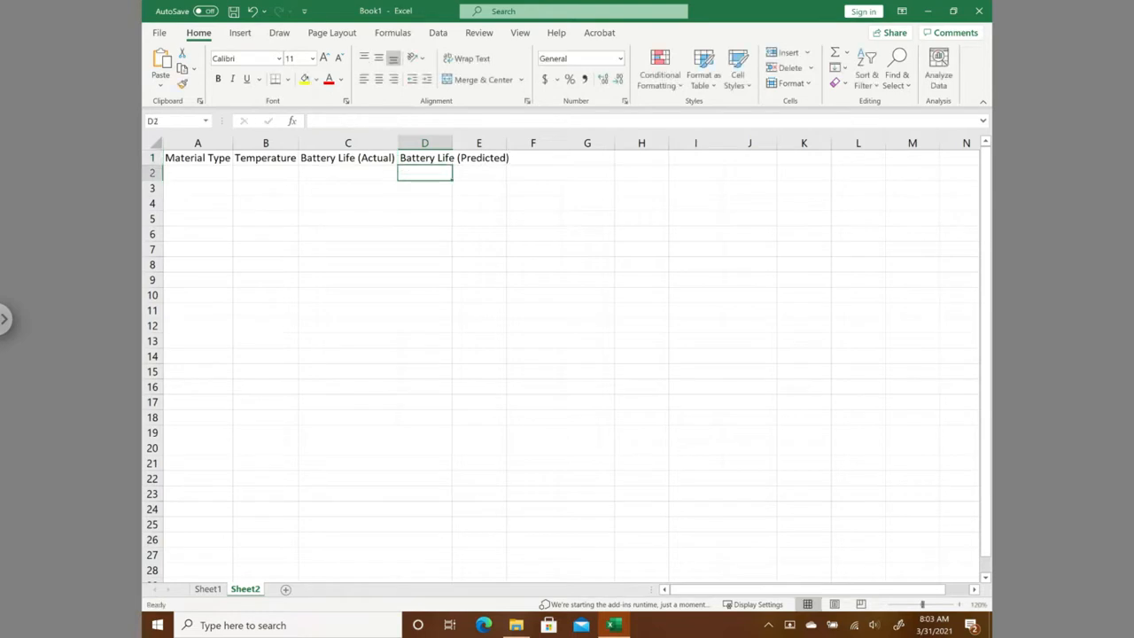
double_click(454, 142)
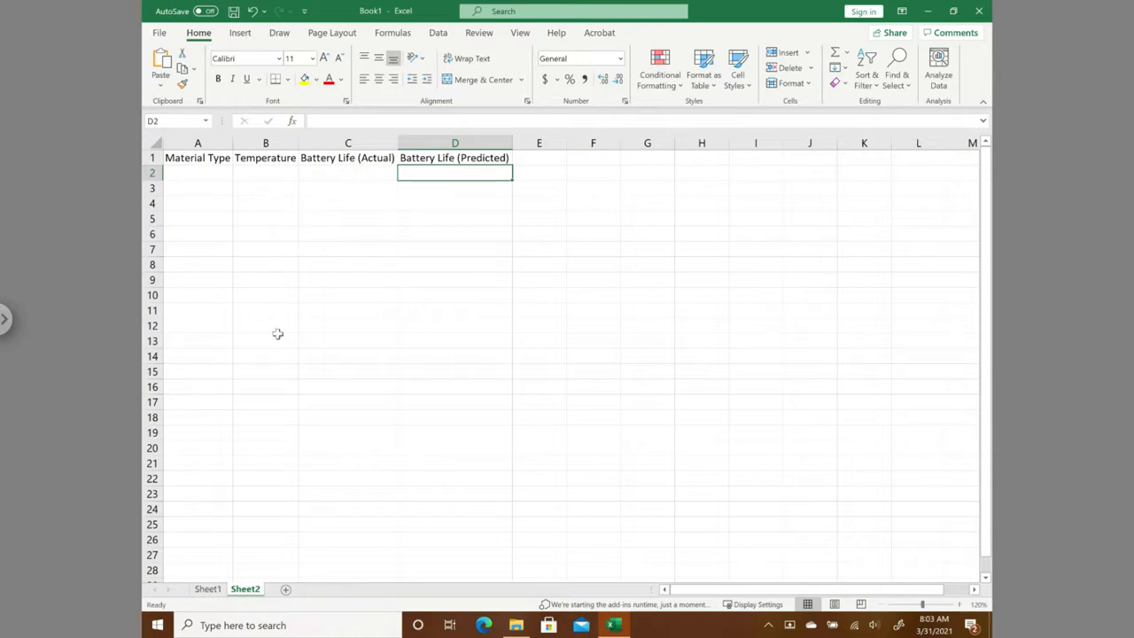
- After checking the source layout on Sheet1, enter material type 1 in cells A2 through A5 of Sheet2
left_click(209, 590)
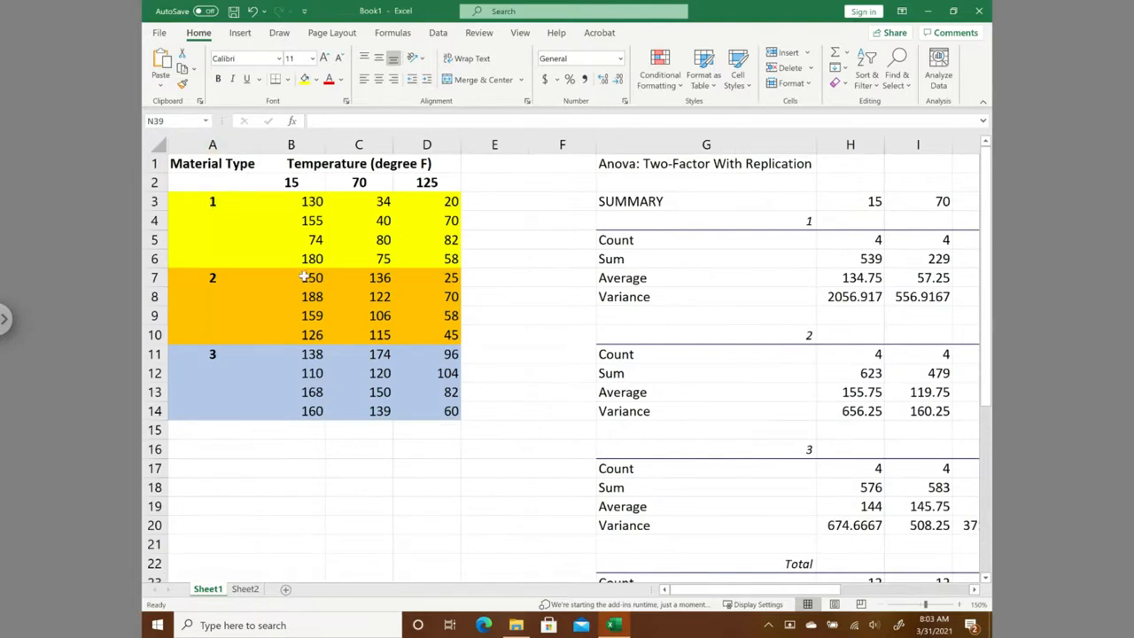
left_click(245, 589)
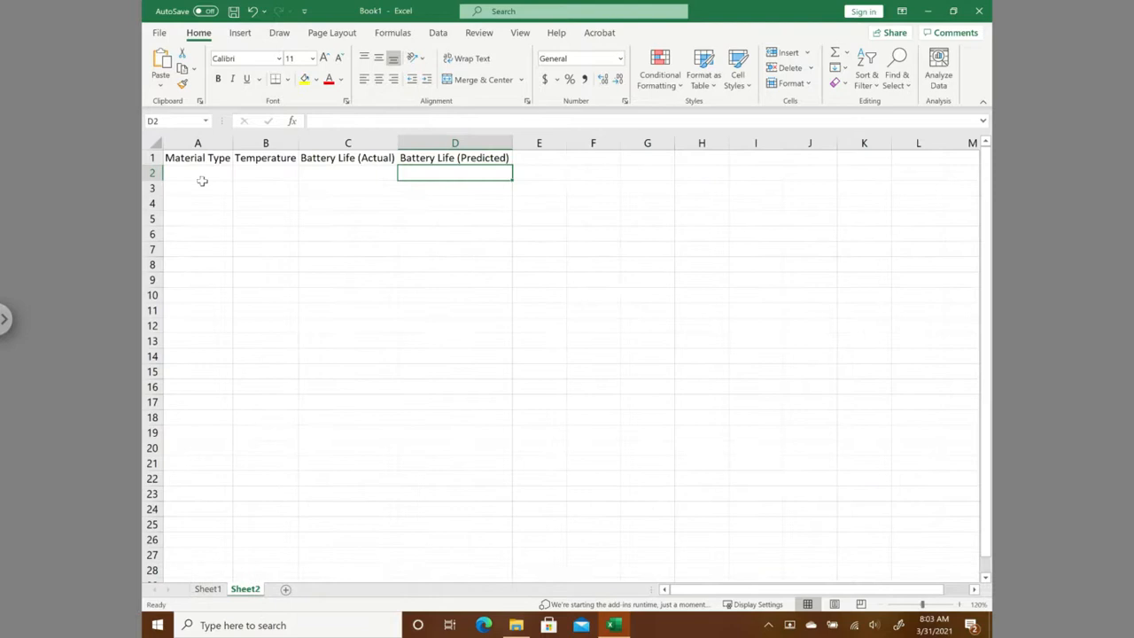
left_click(205, 176)
type("1")
key("Return")
type("1")
key("Return")
type("1")
key("Return")
type("1")
key("Return")
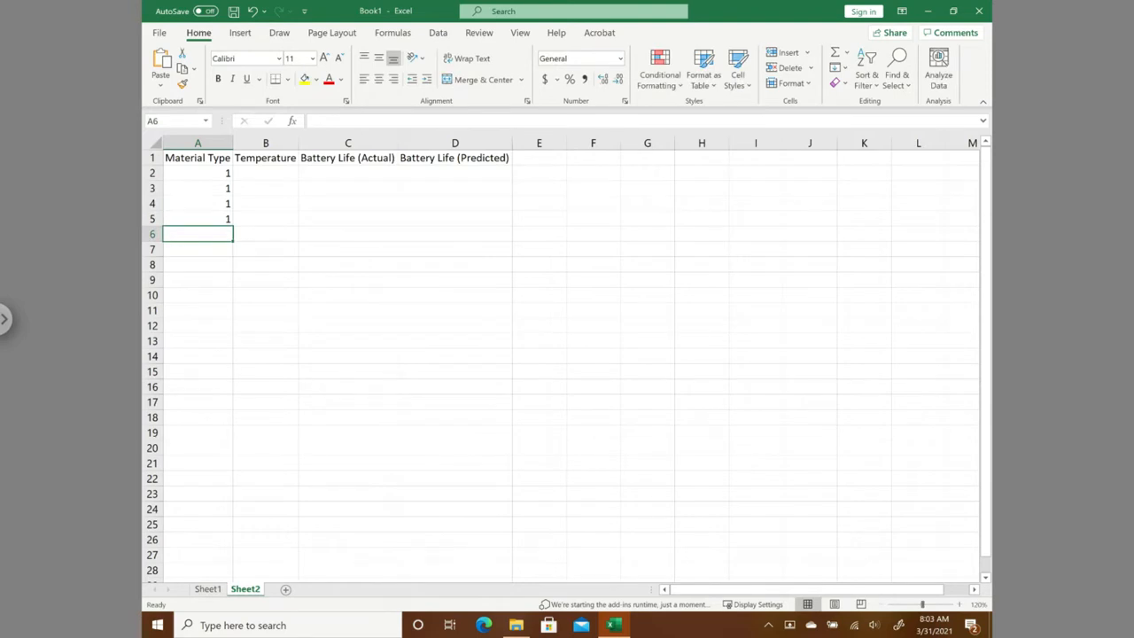
- Enter material type 2 in cells A6 through A9
type("2")
key("Return")
type("2")
key("Return")
type("2")
key("Return")
type("2")
key("Return")
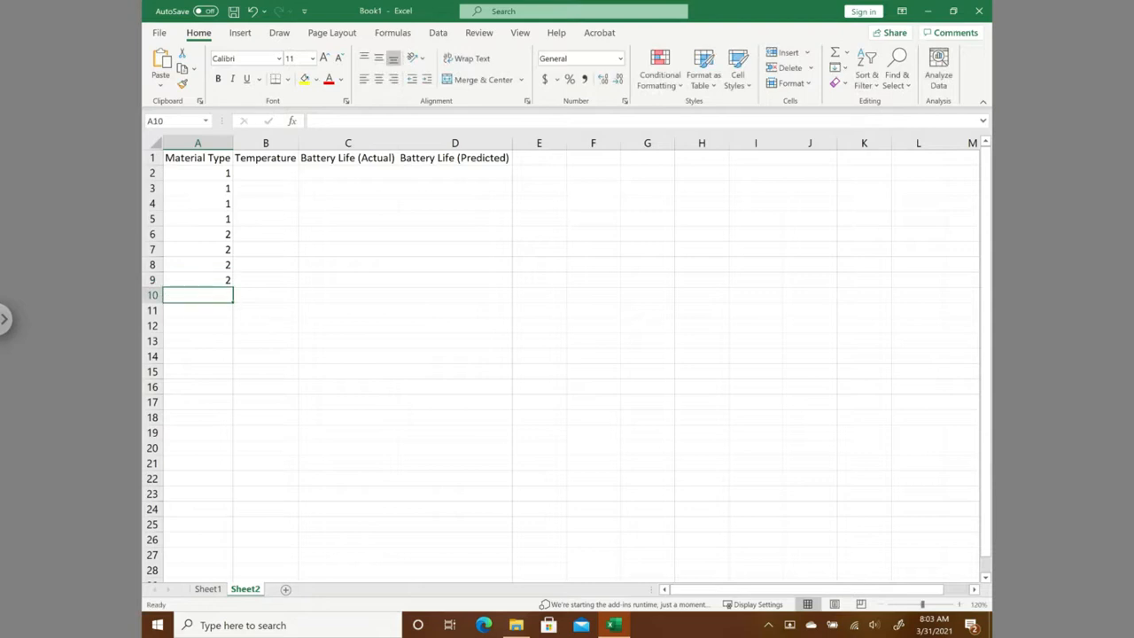
- Enter material type 3 in cells A10 through A13
type("3")
key("Return")
type("3")
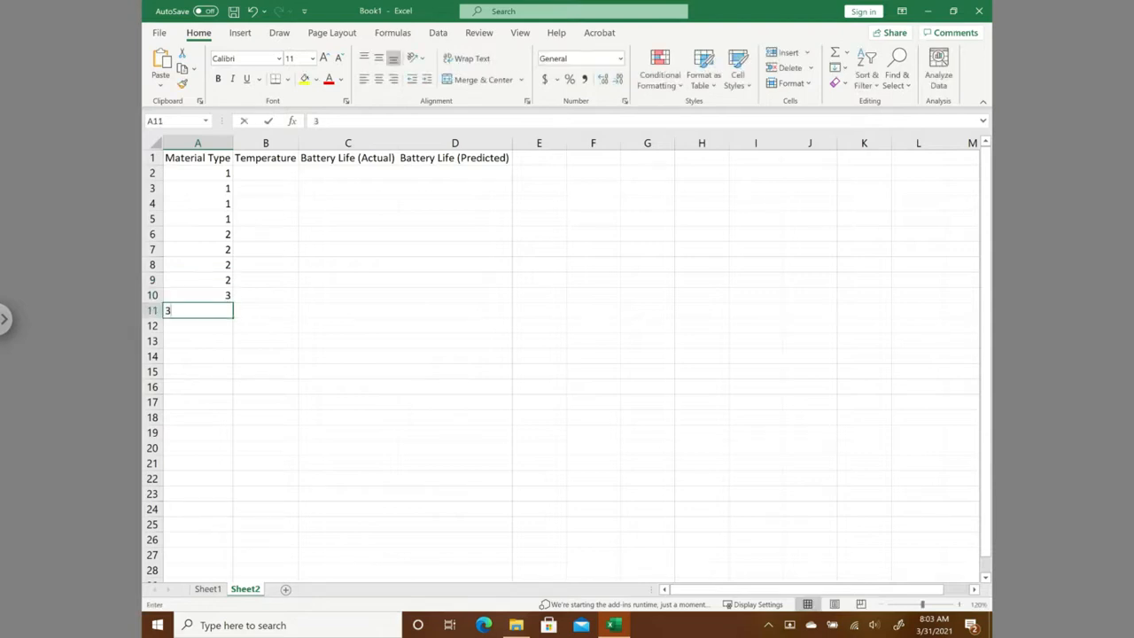
key("Return")
type("3")
key("Return")
type("3")
key("Return")
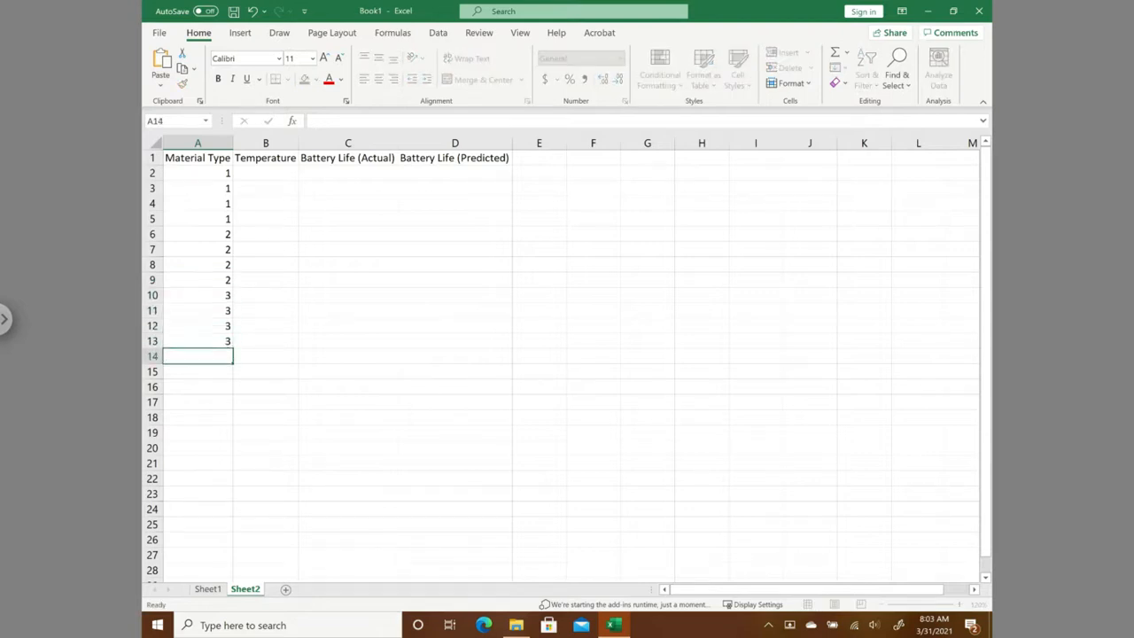
- Copy the 15-degree battery life data from Sheet1 B3:B14 and paste it as values on Sheet2 starting at C2
left_click(207, 588)
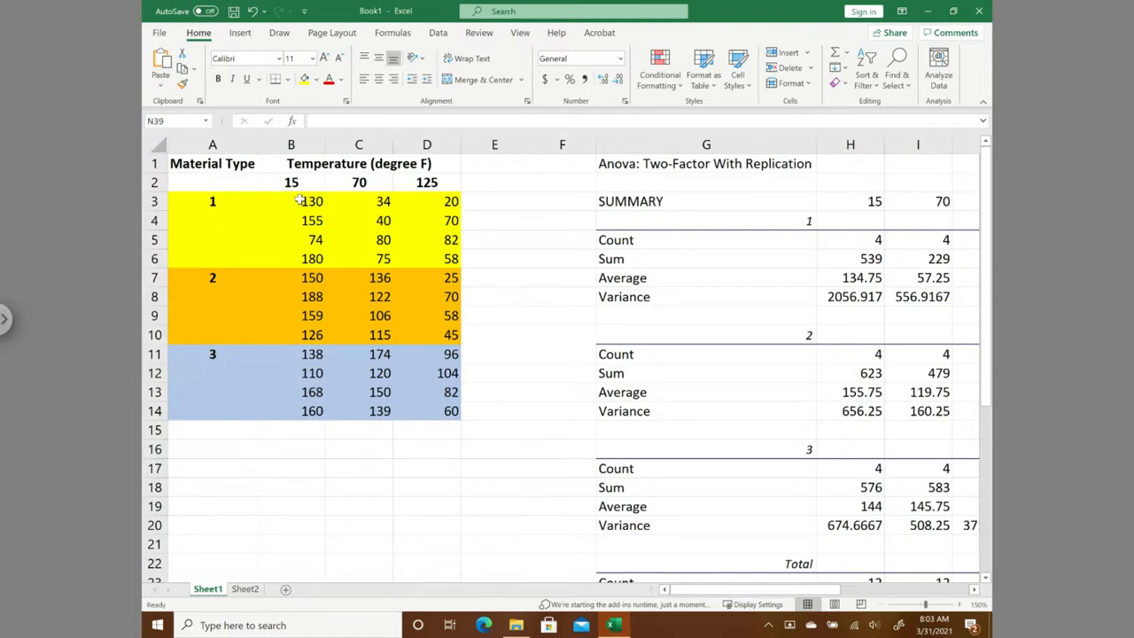
left_click_drag(300, 201, 286, 405)
right_click(290, 266)
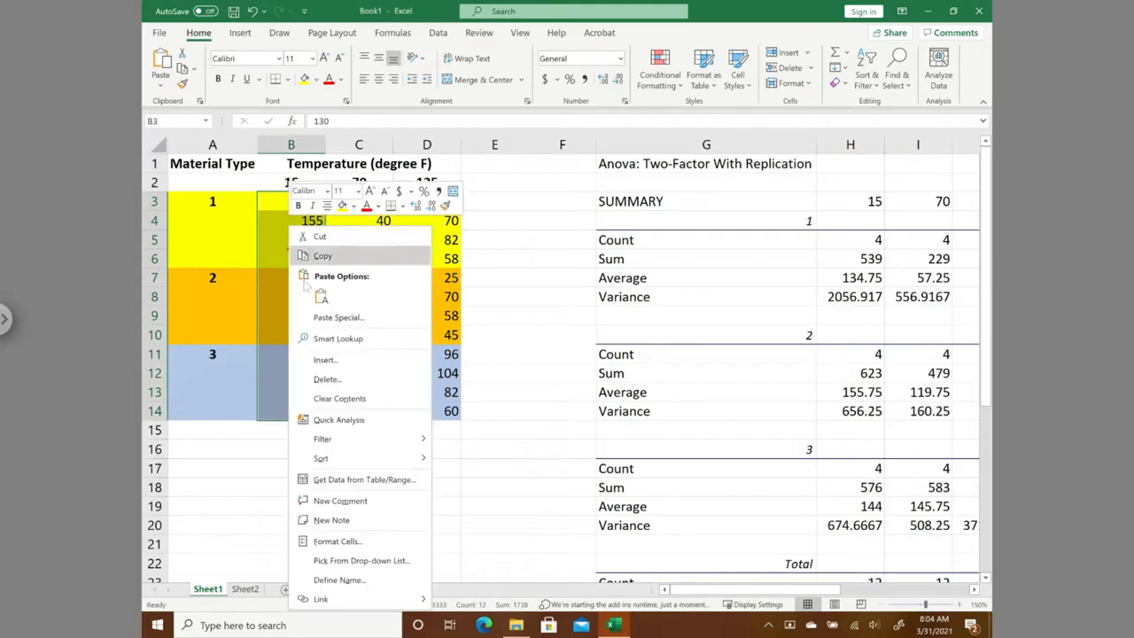
left_click(324, 256)
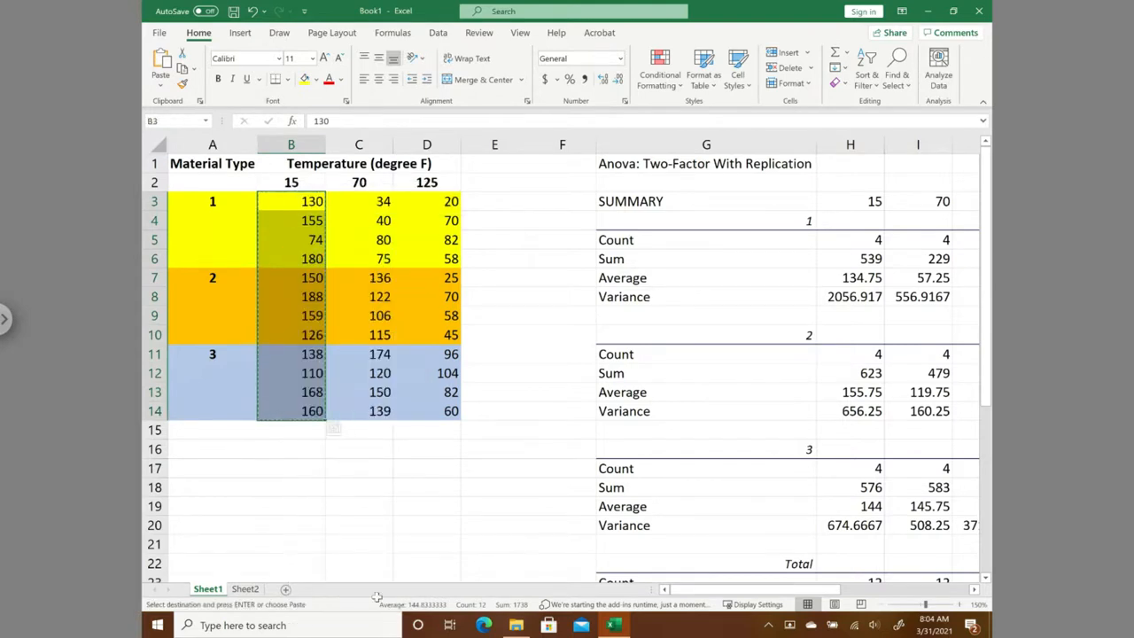
left_click(247, 589)
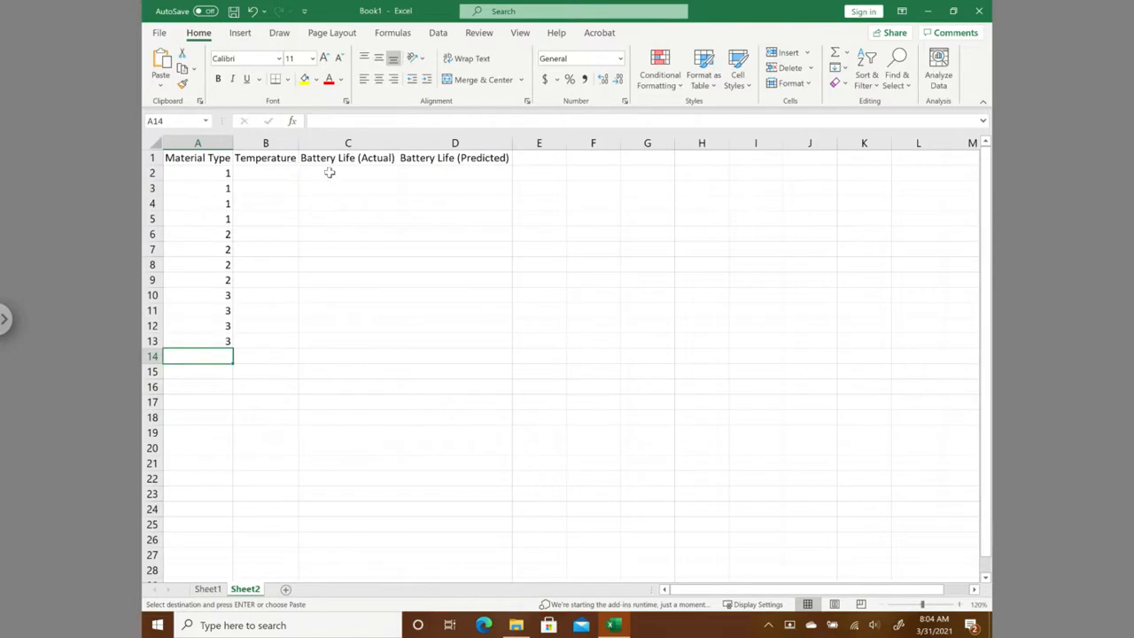
left_click(329, 174)
right_click(329, 174)
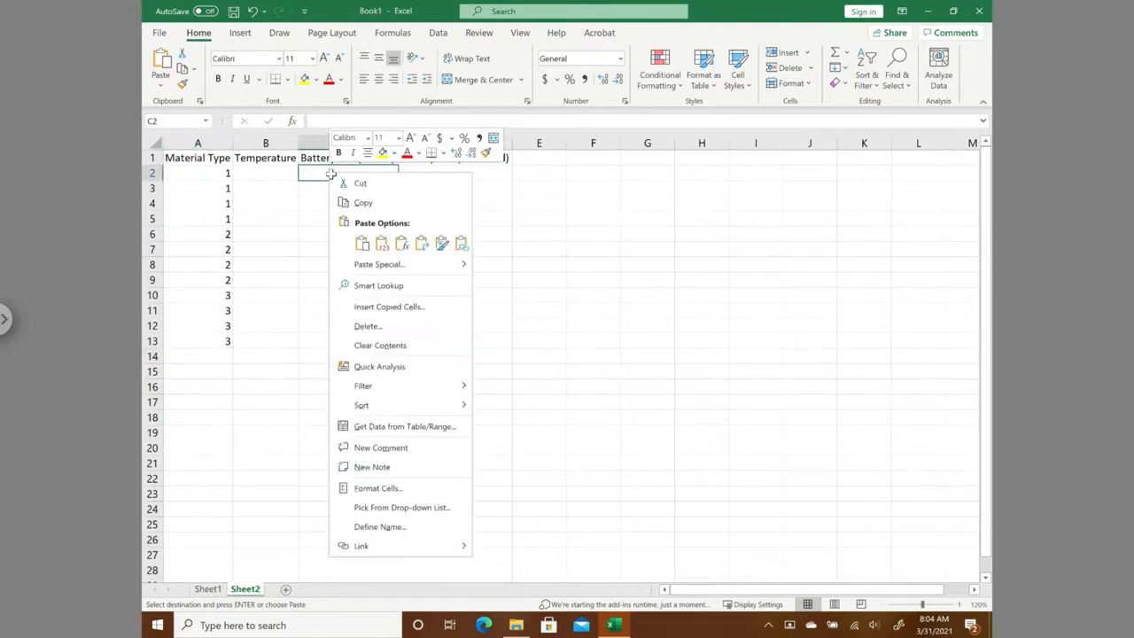
left_click(388, 248)
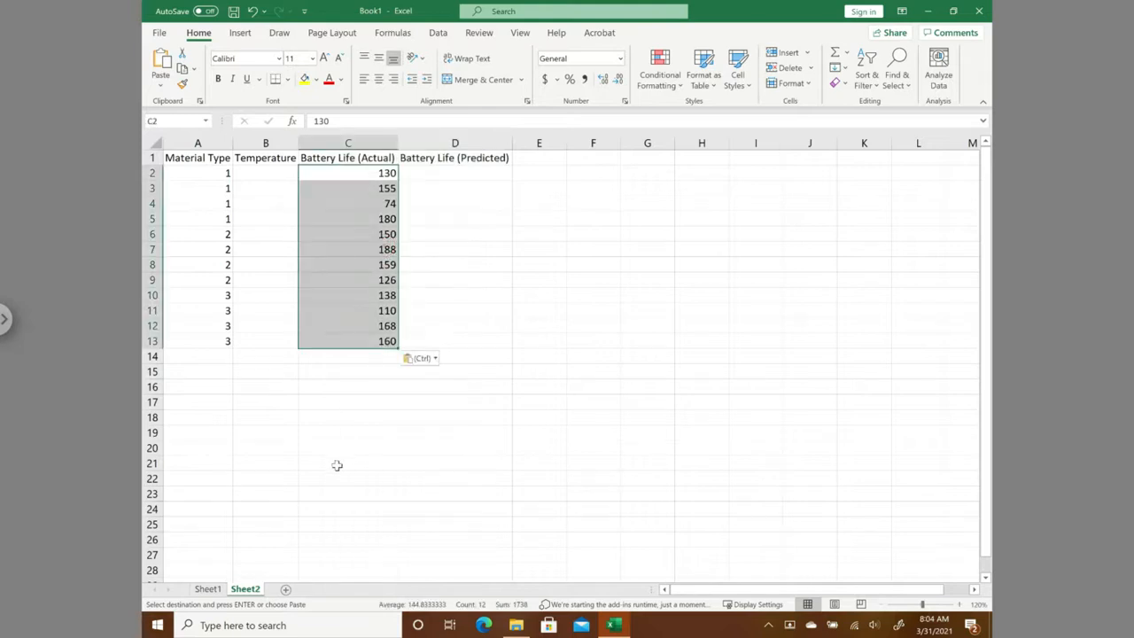
- Copy the 70-degree battery life data from Sheet1 C3:C14 and paste it as values on Sheet2 starting at C14
left_click(217, 590)
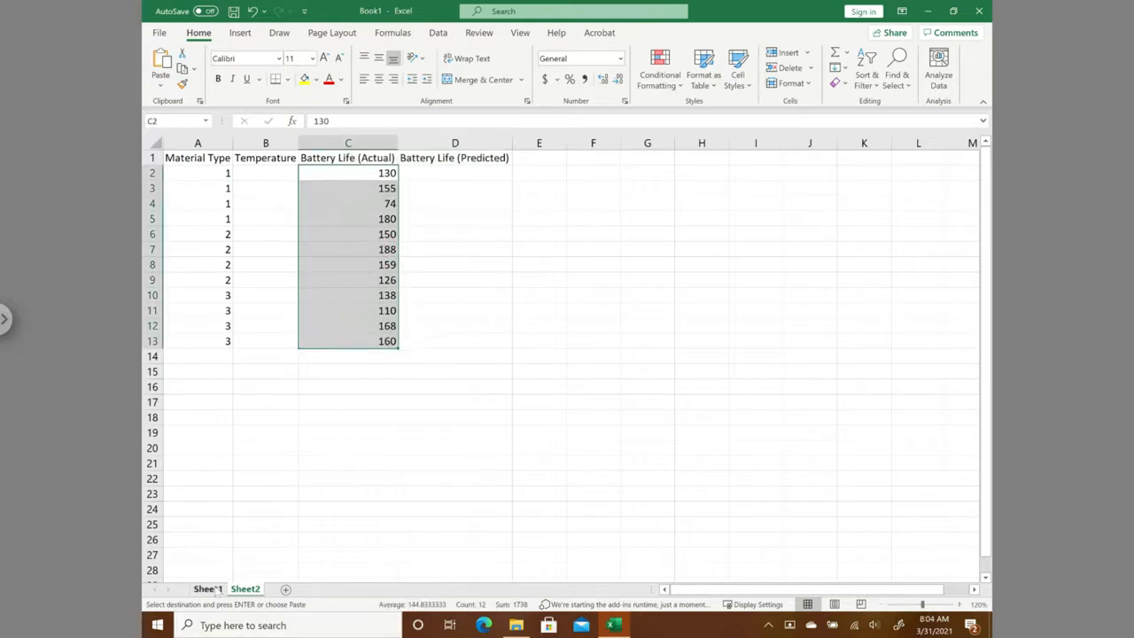
left_click_drag(372, 201, 375, 410)
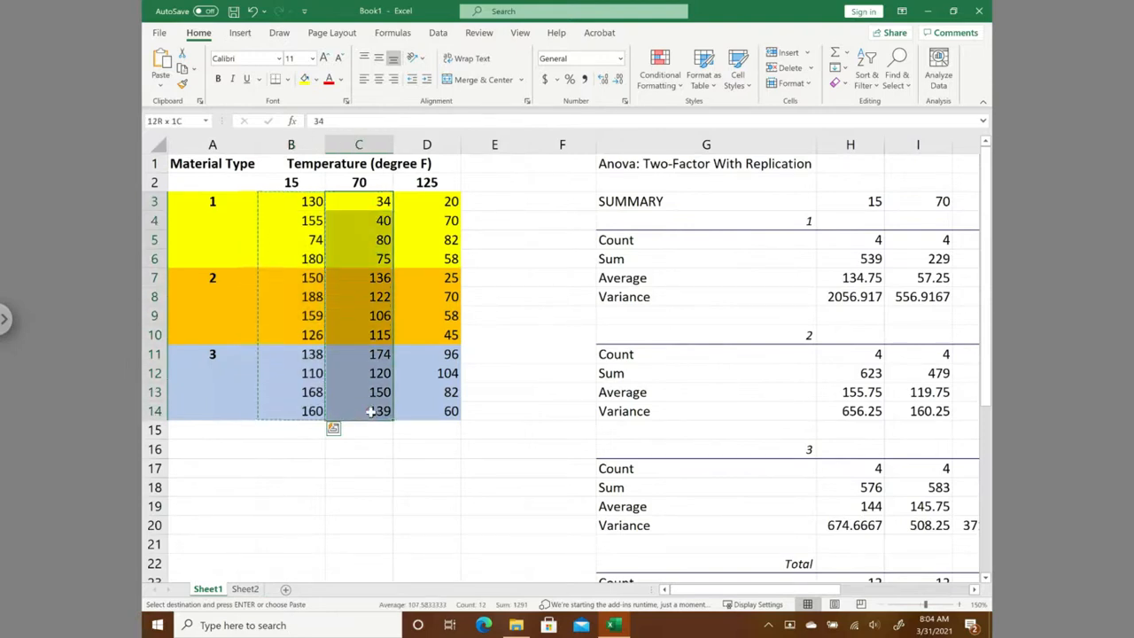
right_click(372, 296)
left_click(404, 257)
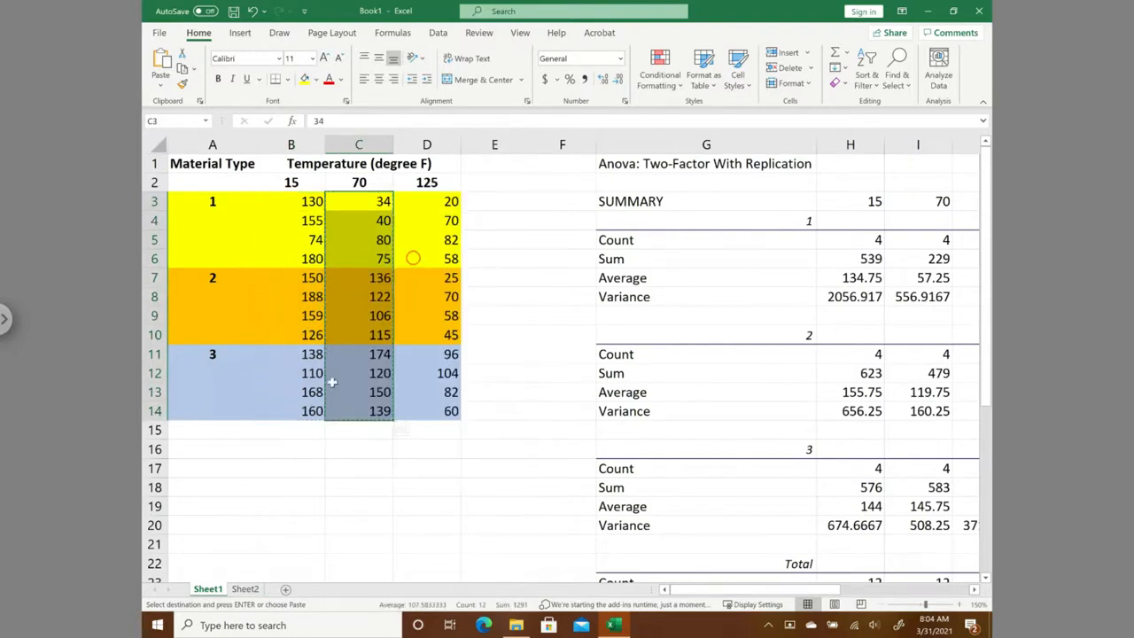
left_click(246, 588)
key("ctrl+v")
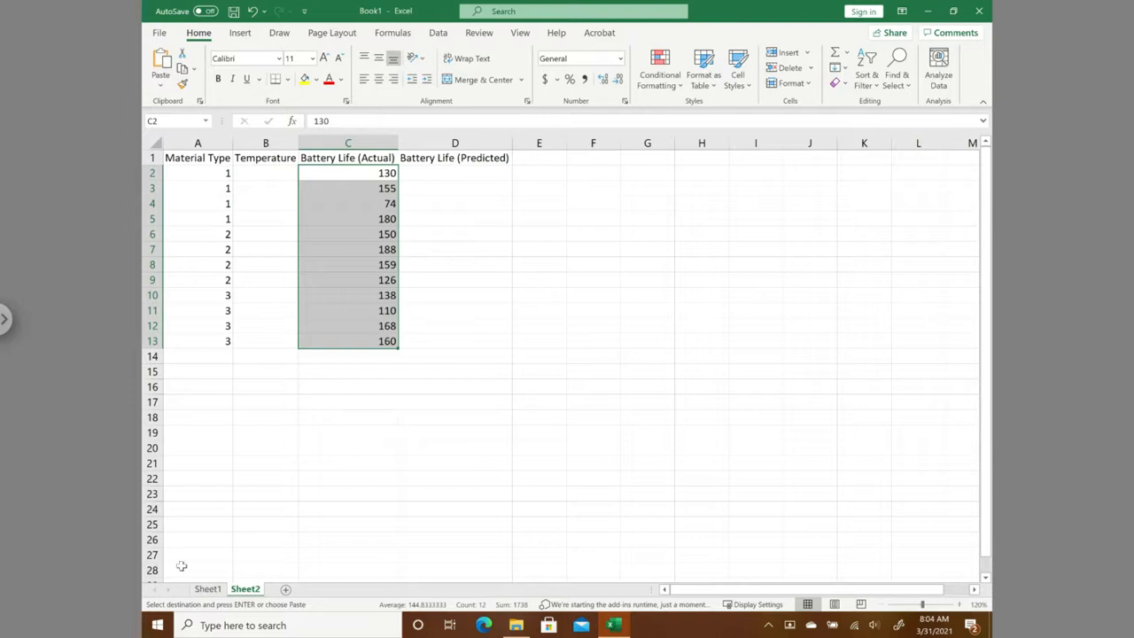
left_click(350, 358)
right_click(349, 357)
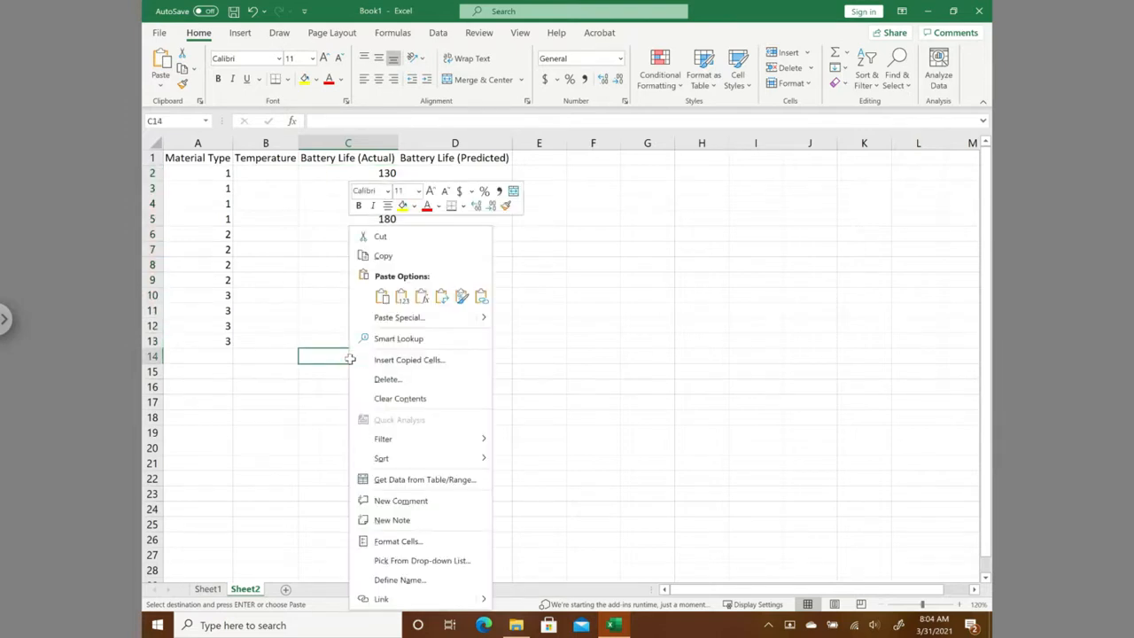
left_click(401, 296)
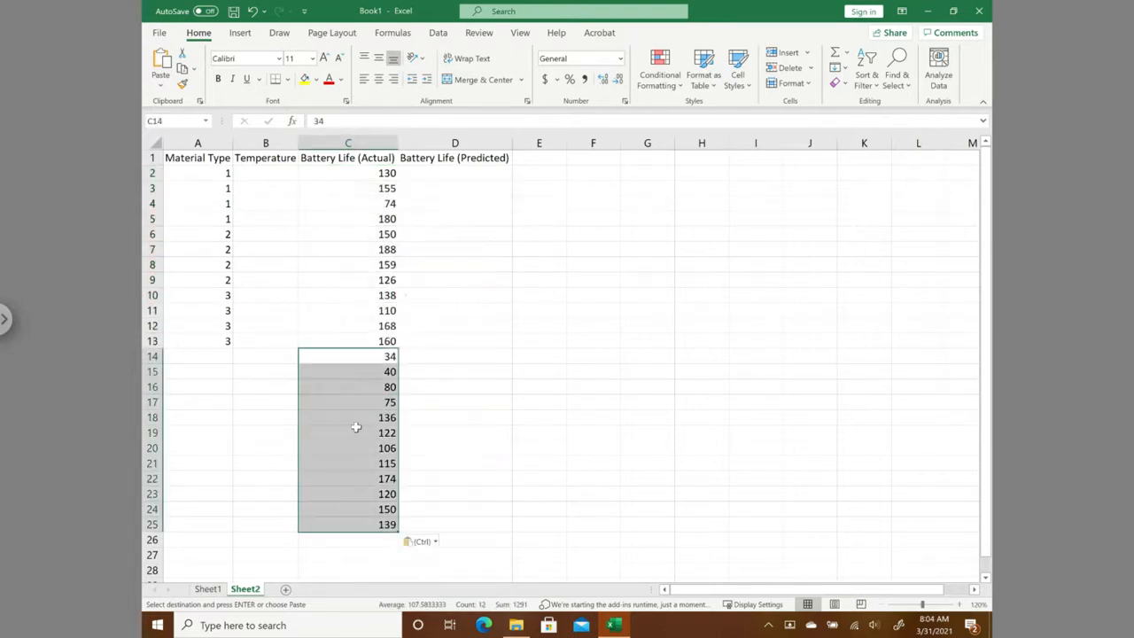
- Copy the 125-degree battery life data from Sheet1 D3:D14 and paste it as values on Sheet2 starting at C26
left_click(206, 590)
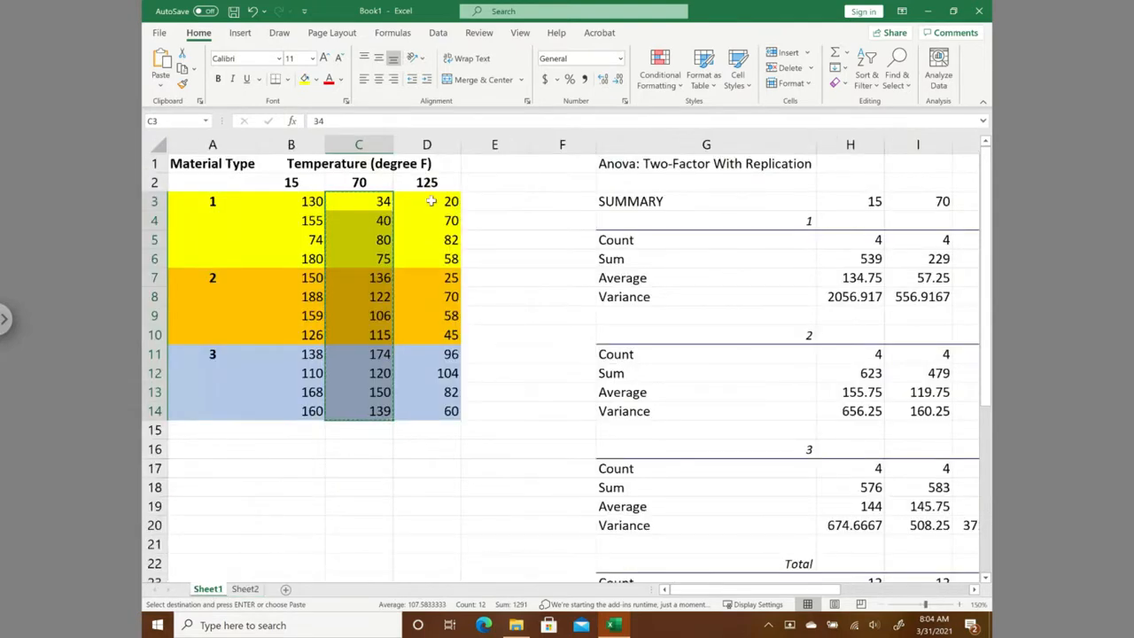
left_click_drag(432, 201, 418, 418)
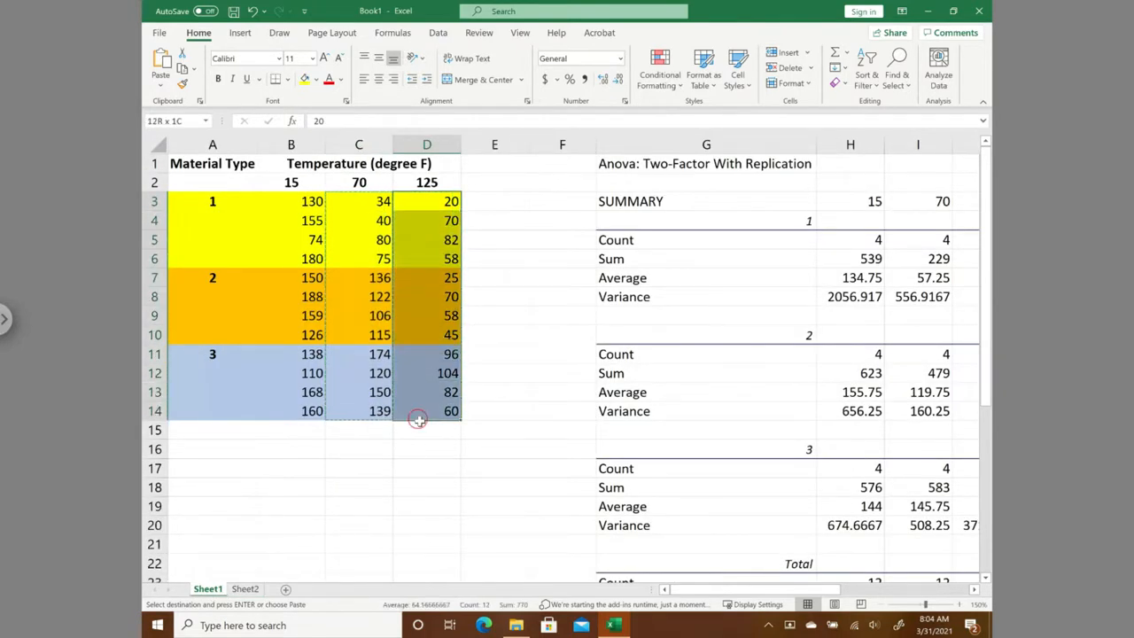
right_click(423, 300)
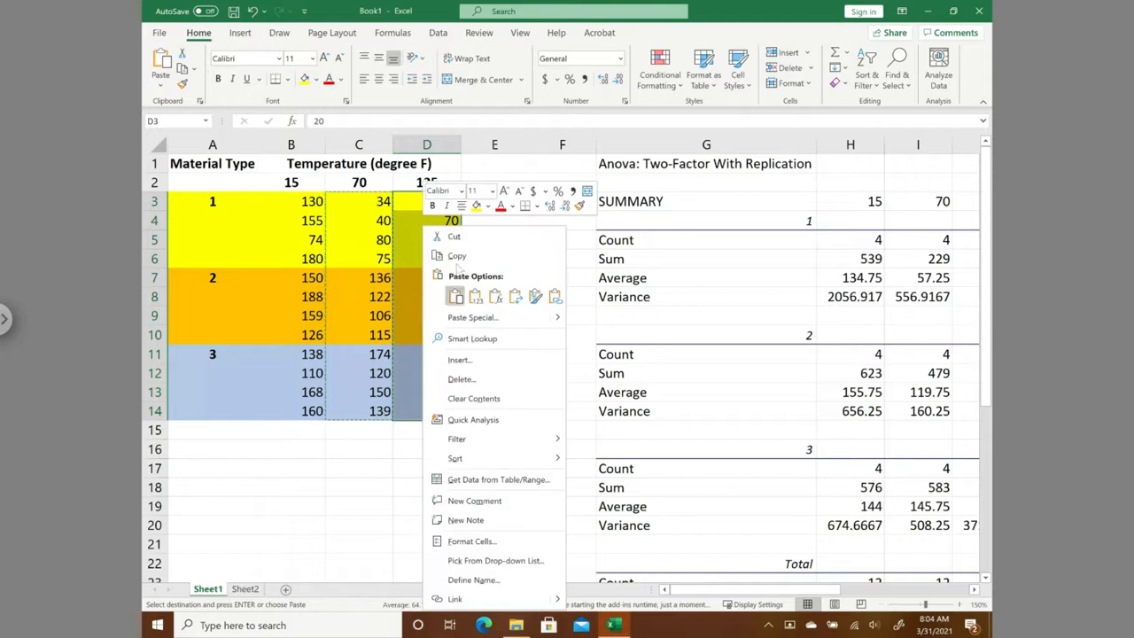
left_click(456, 254)
left_click(244, 589)
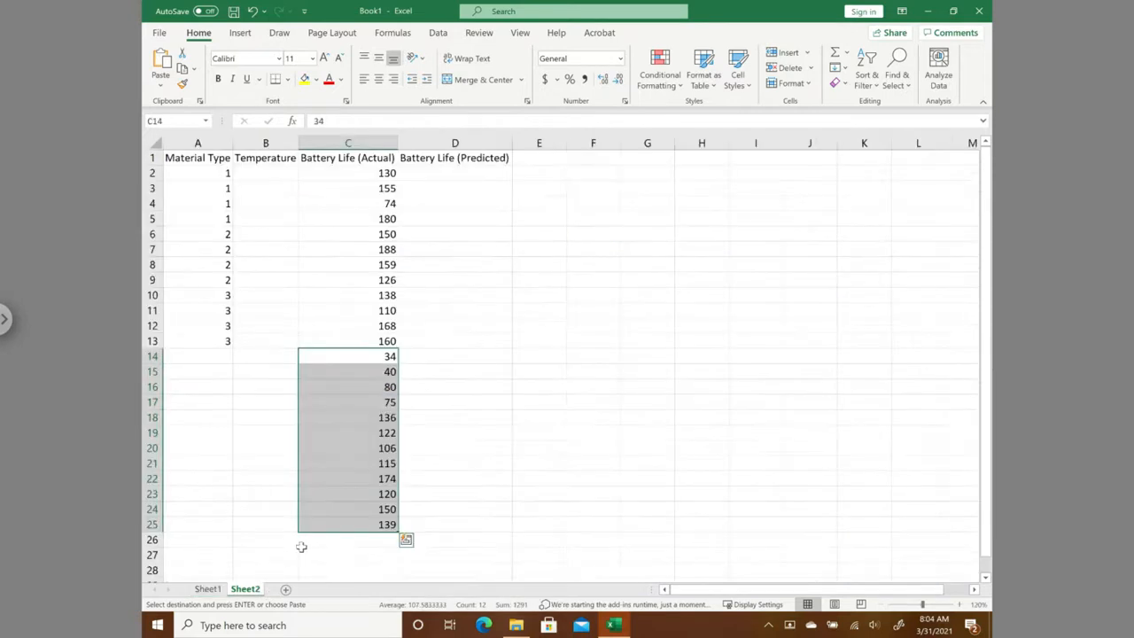
left_click(335, 545)
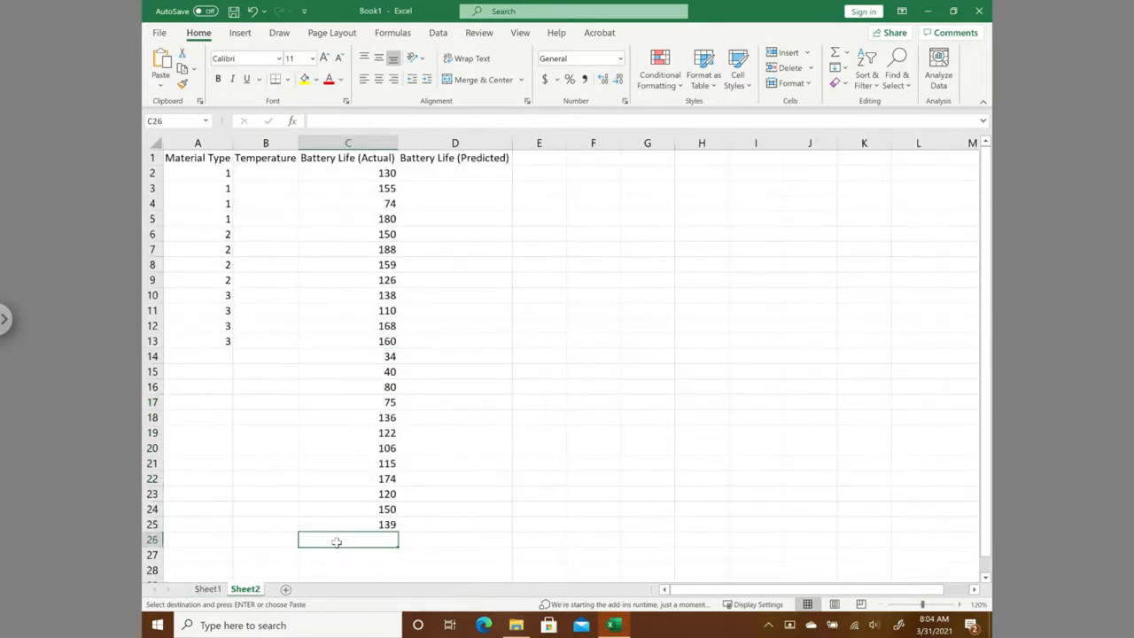
right_click(335, 541)
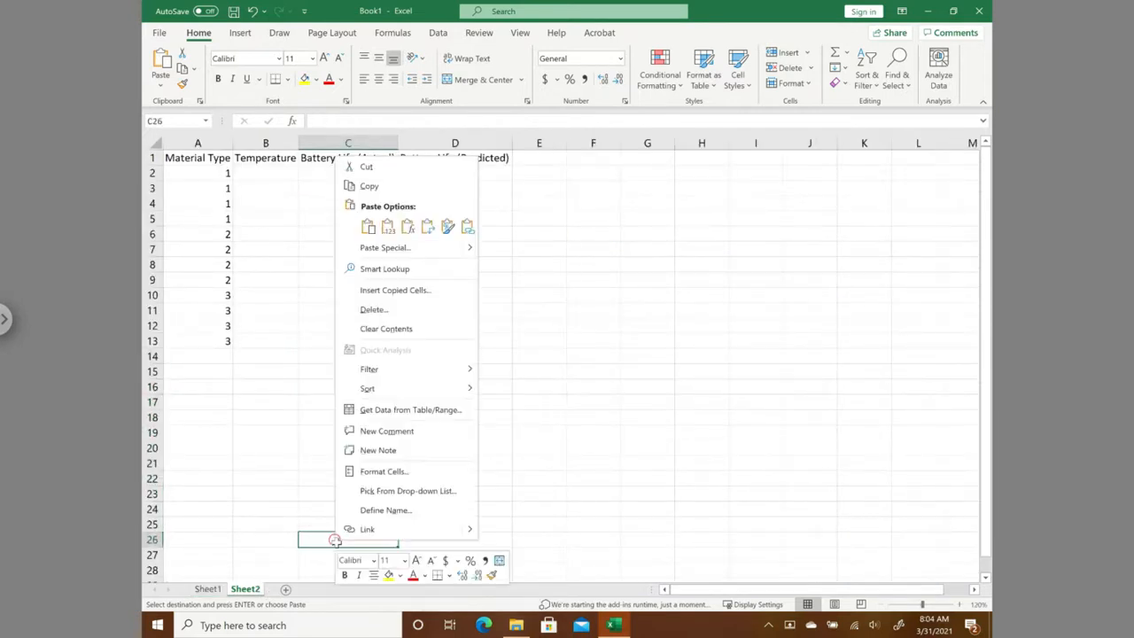
left_click(387, 226)
scroll(575, 401, "down", 3)
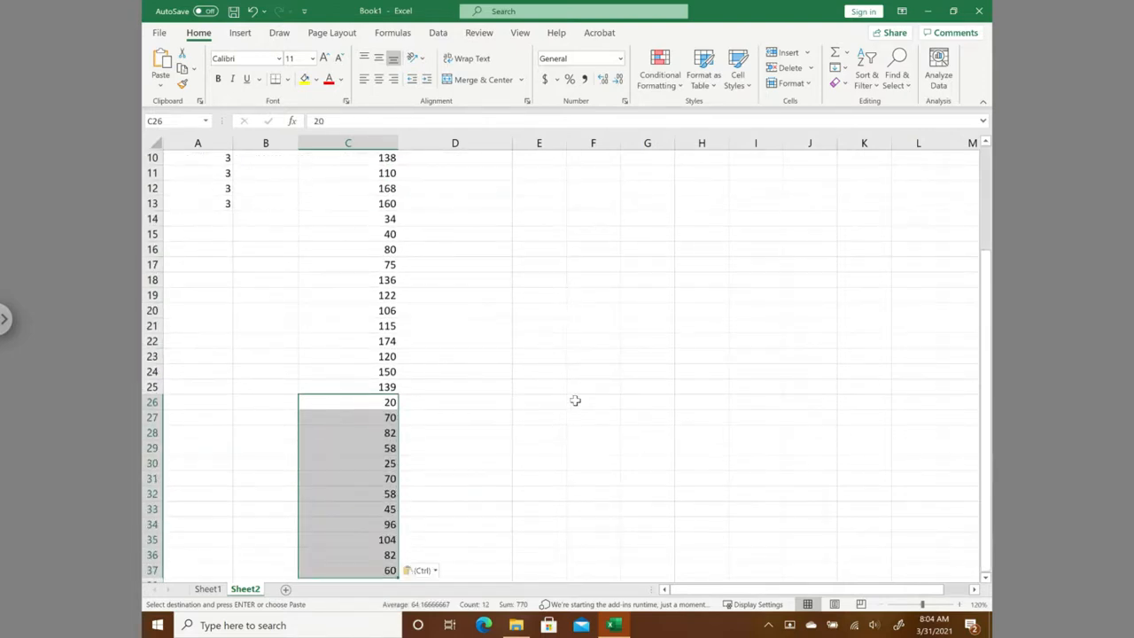
- Copy the material types in A2:A13 and paste them into column A starting at A14 and again at A26
scroll(575, 400, "up", 3)
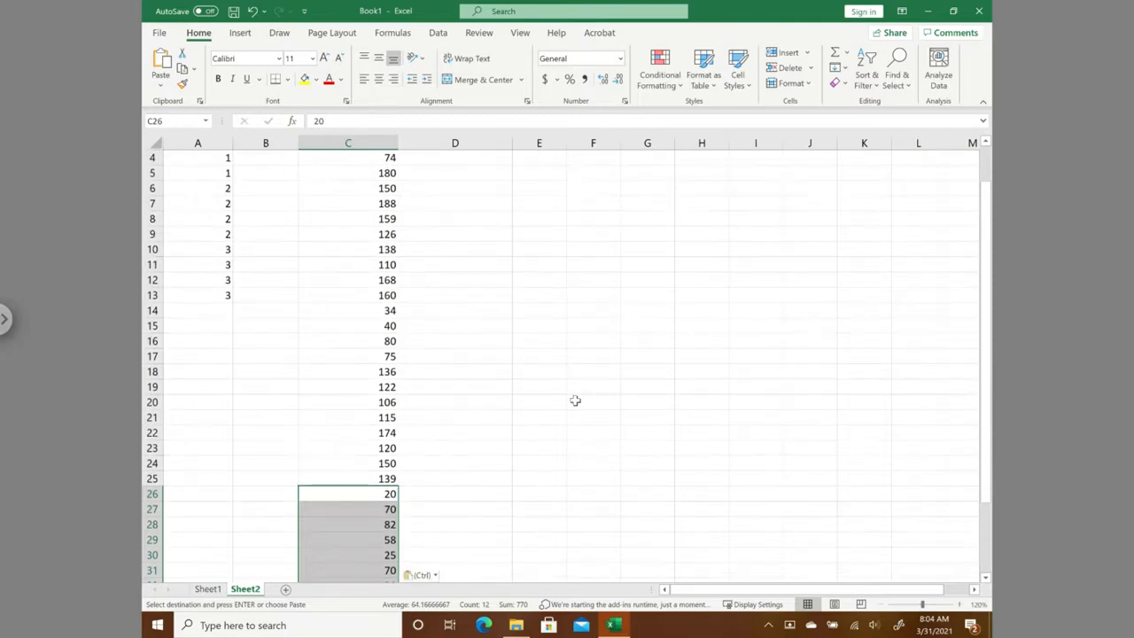
left_click_drag(206, 170, 201, 338)
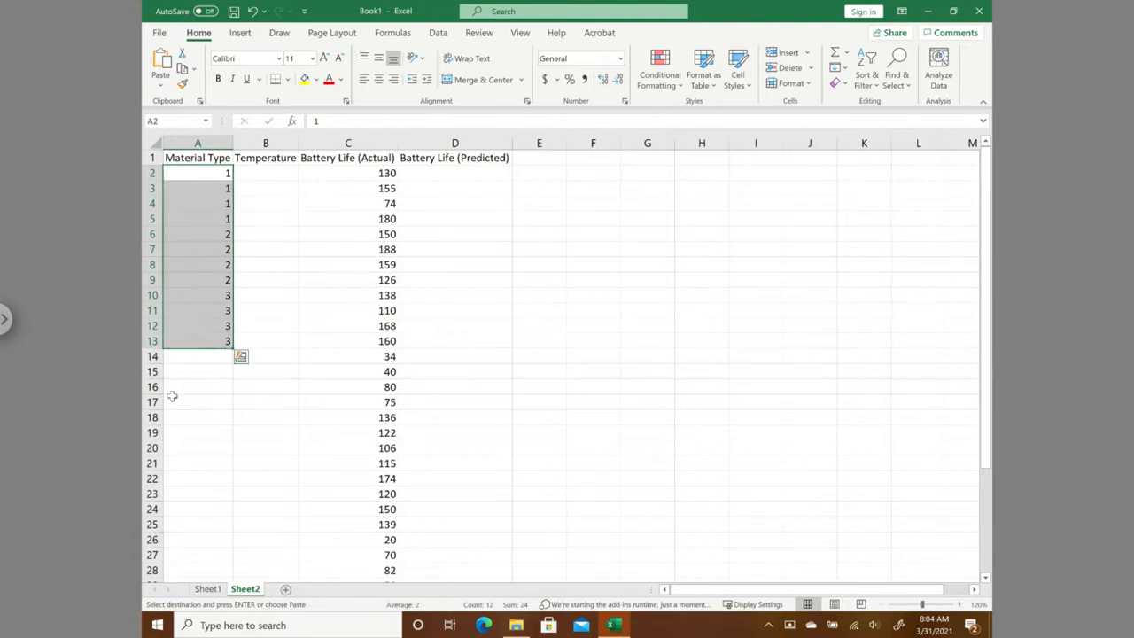
left_click(200, 363)
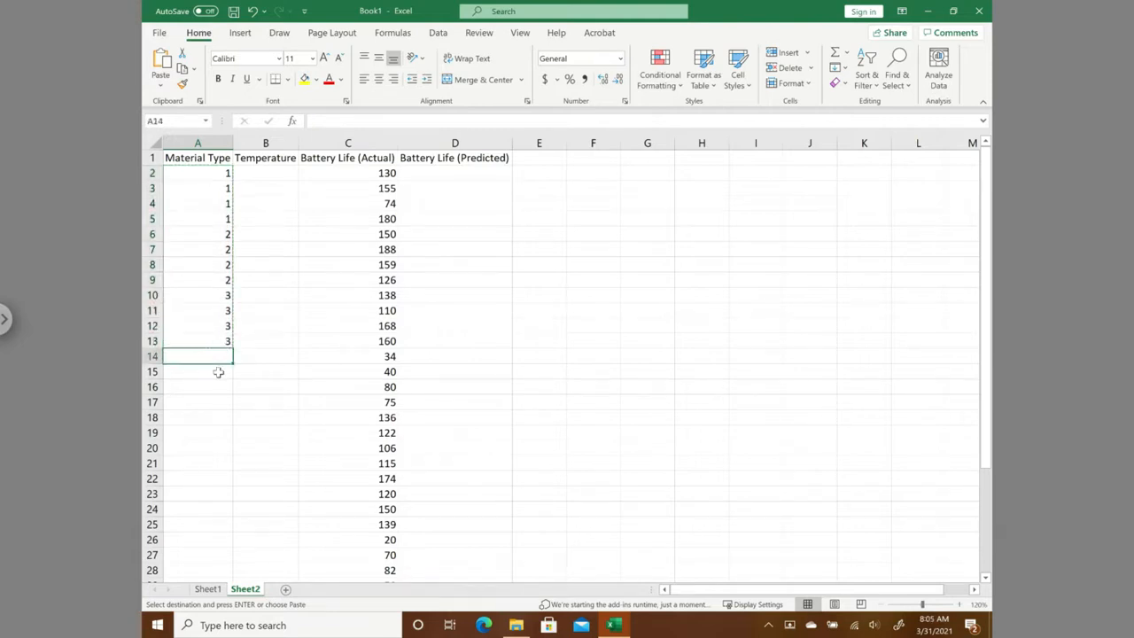
key("ctrl+v")
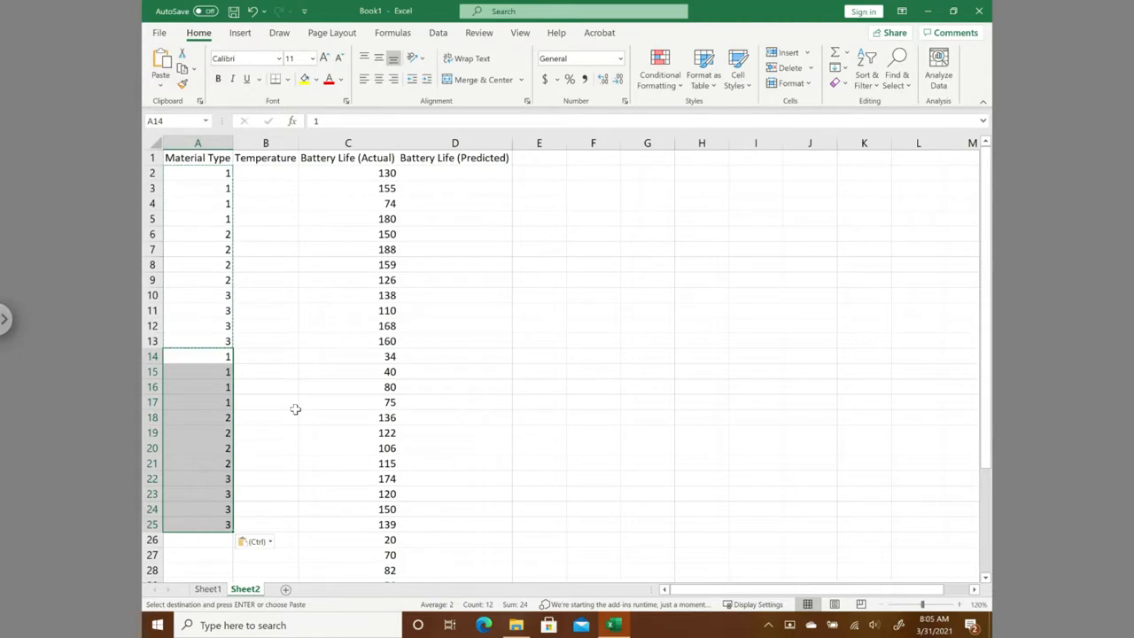
left_click(206, 542)
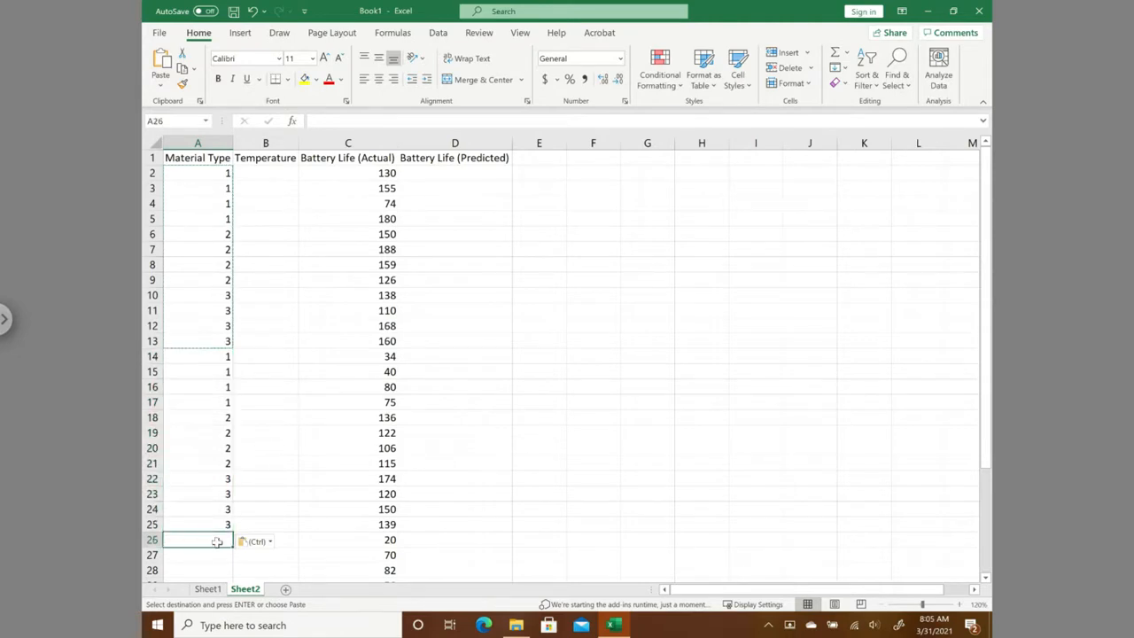
key("ctrl+v")
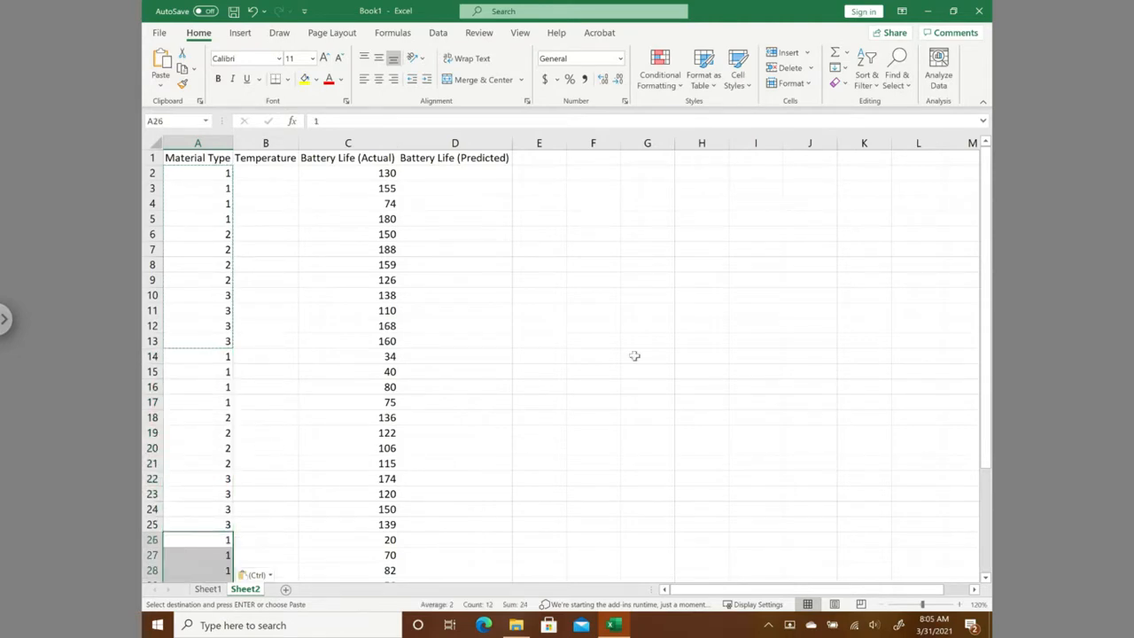
- Clear the copy outline around the material types in A2:A13 on Sheet2
scroll(673, 339, "down", 1)
scroll(674, 339, "down", 1)
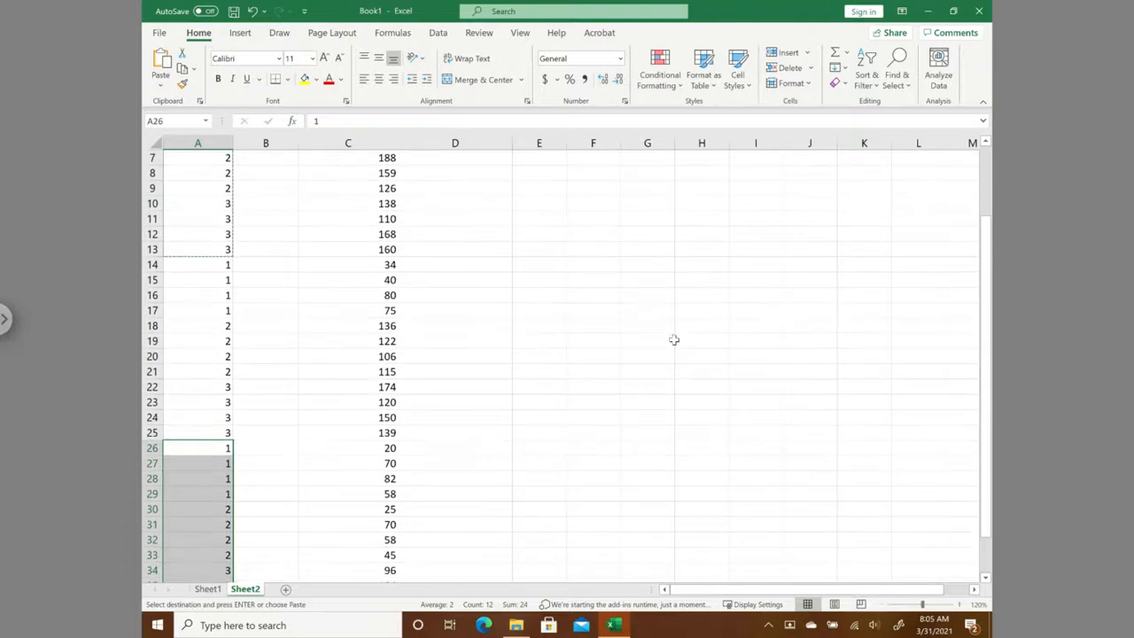
left_click(558, 432)
scroll(314, 395, "up", 2)
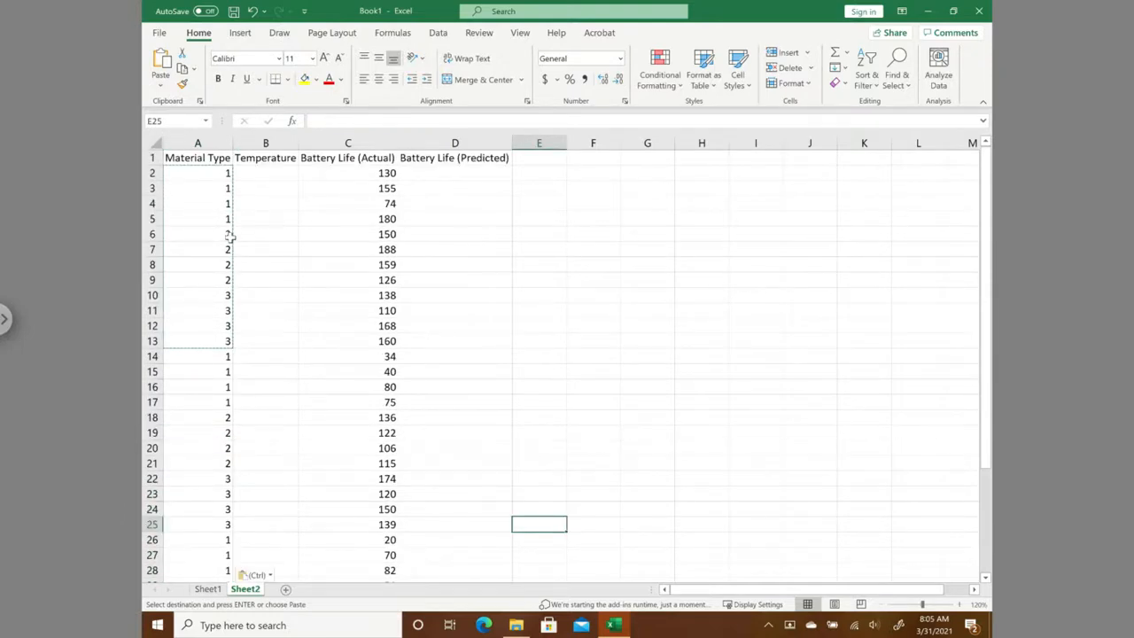
key("Escape")
- Check the first temperature level on Sheet1, enter 15 in B2 on Sheet2 and fill it down to B13
left_click(209, 589)
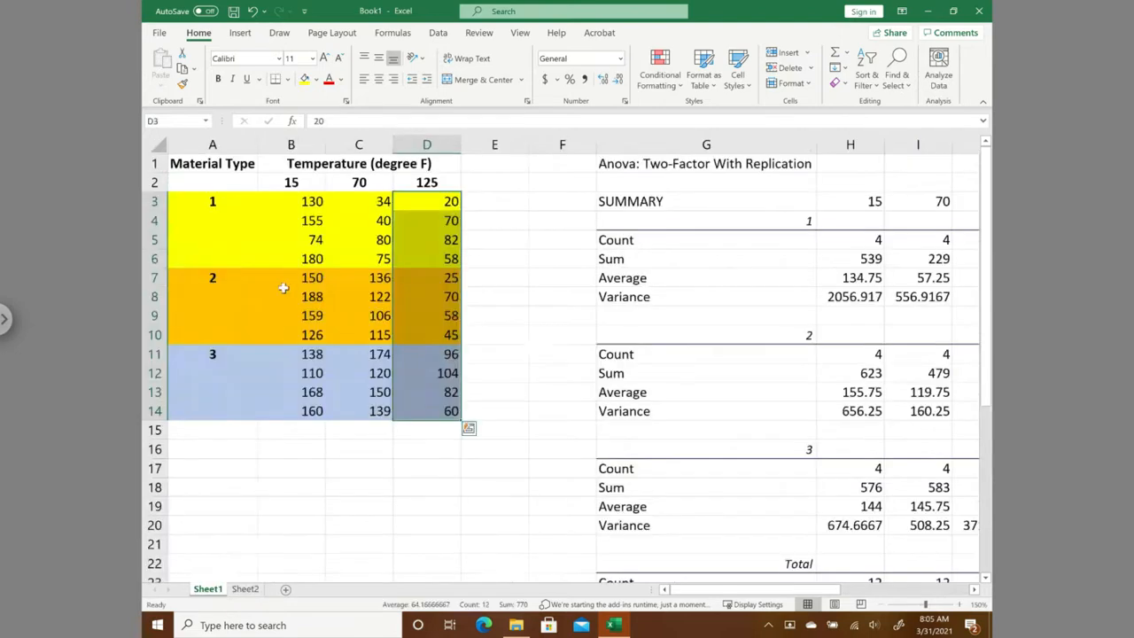
left_click_drag(314, 202, 310, 412)
left_click(291, 183)
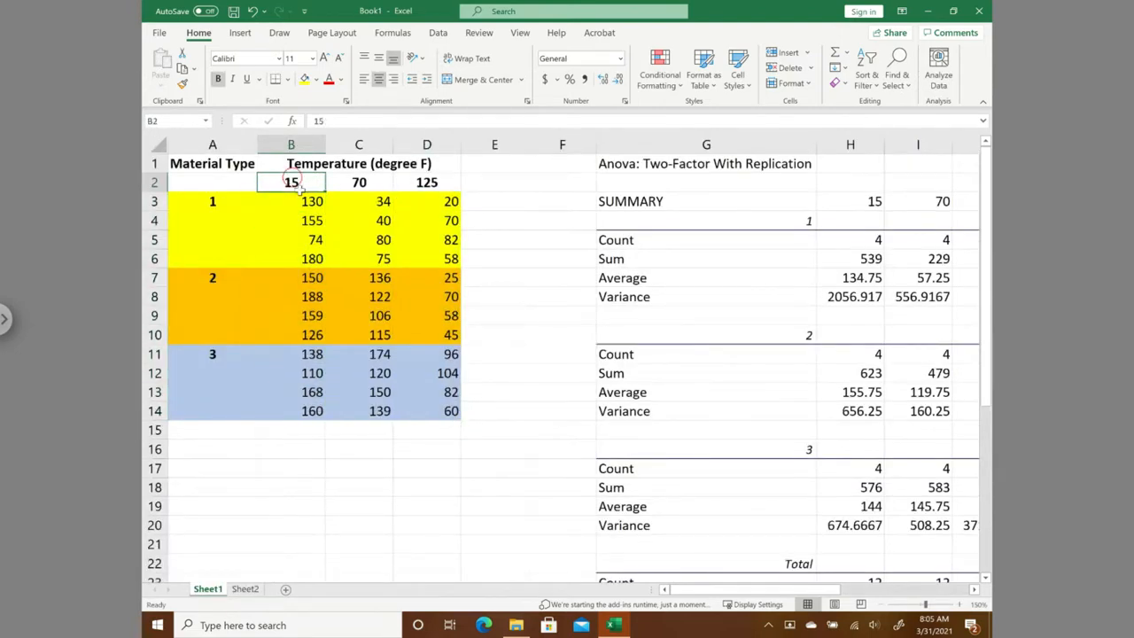
left_click(245, 590)
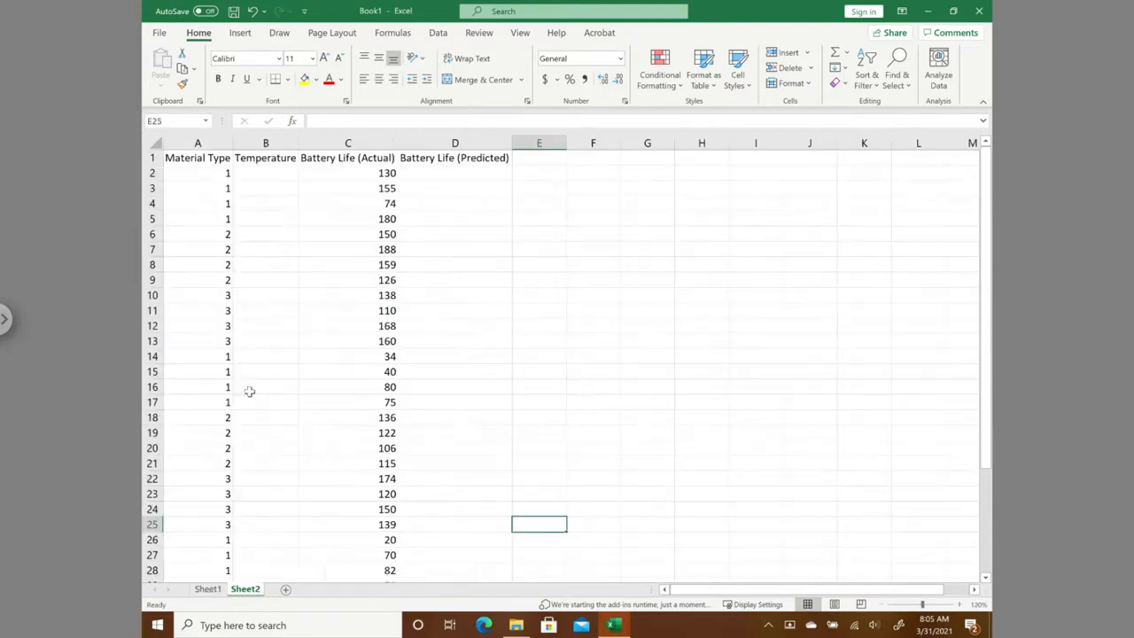
left_click(269, 174)
type("15")
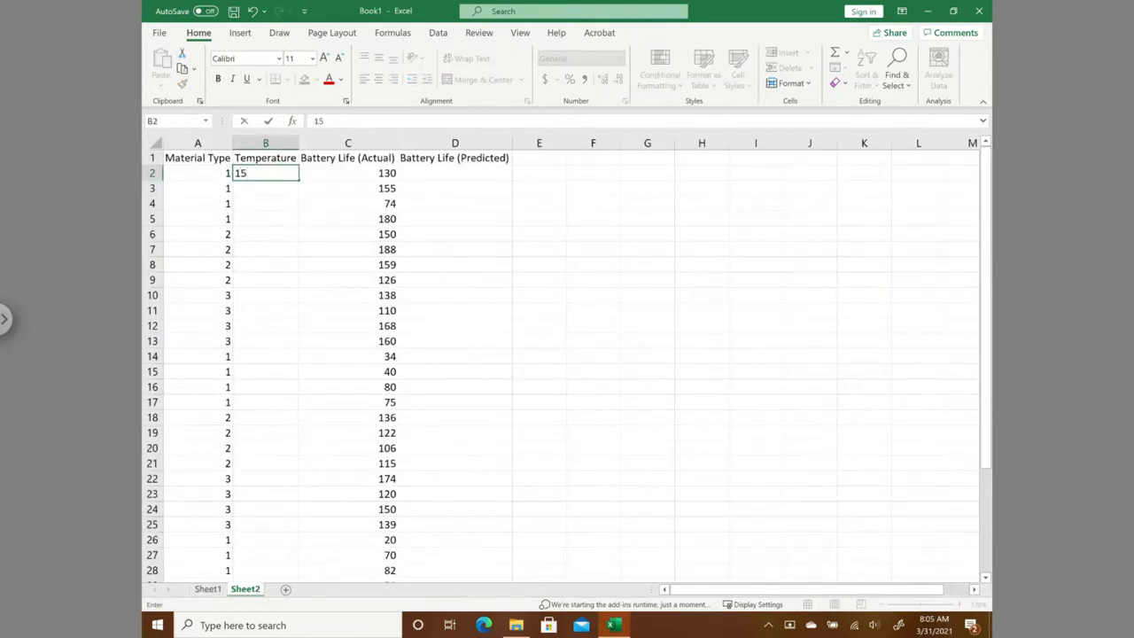
key("Return")
left_click(263, 172)
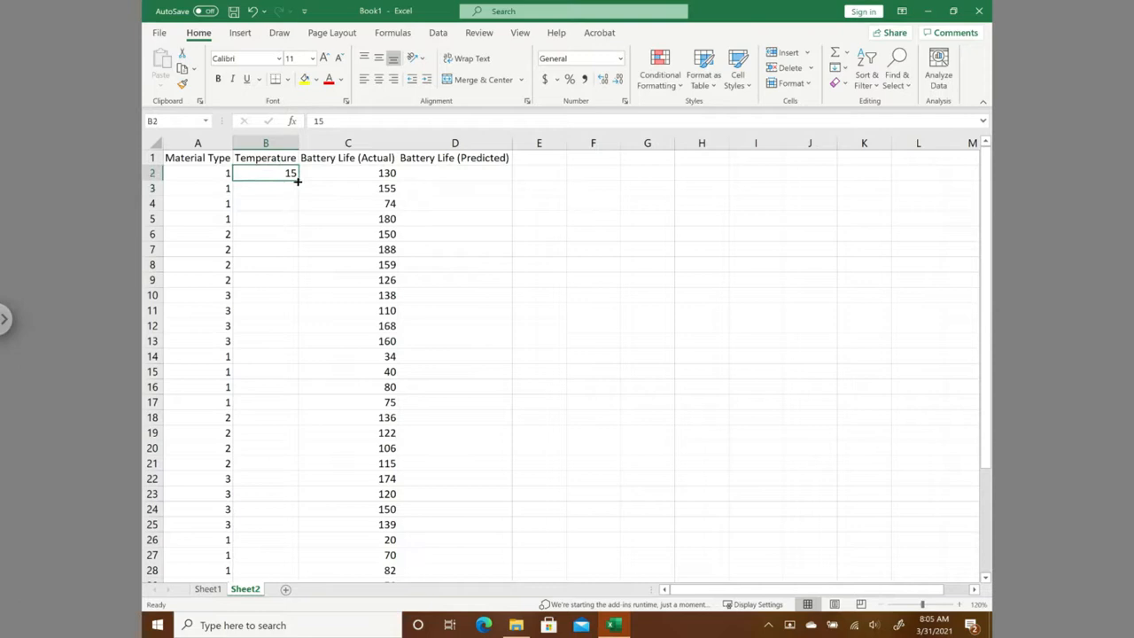
left_click_drag(301, 181, 286, 354)
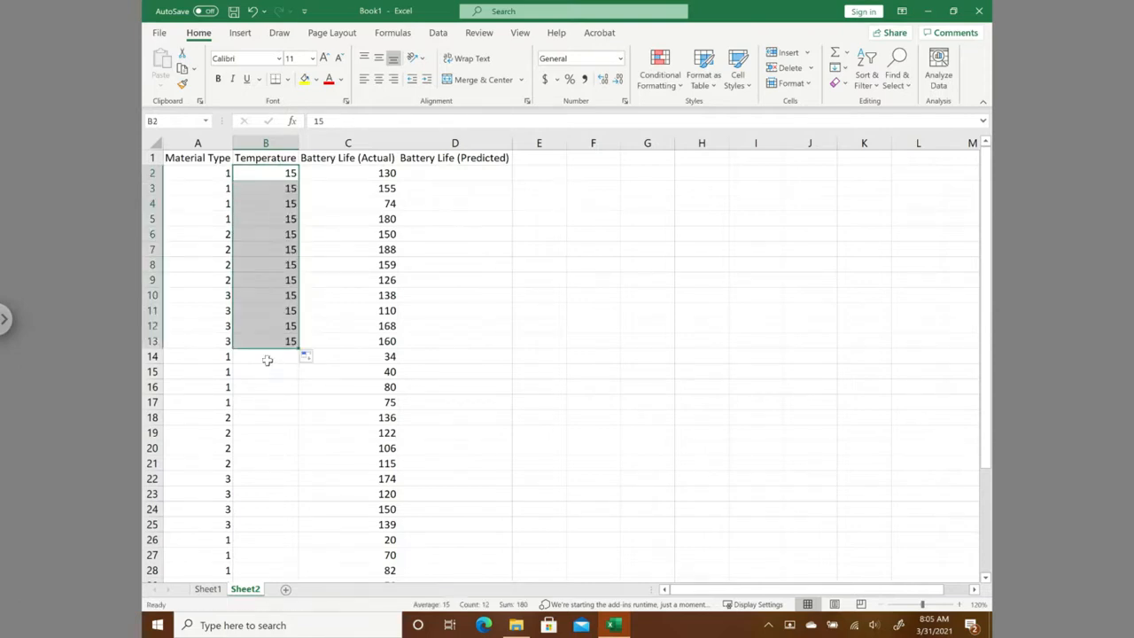
- Enter 70 in B14 of the Temperature column and fill it down to B25
left_click(266, 358)
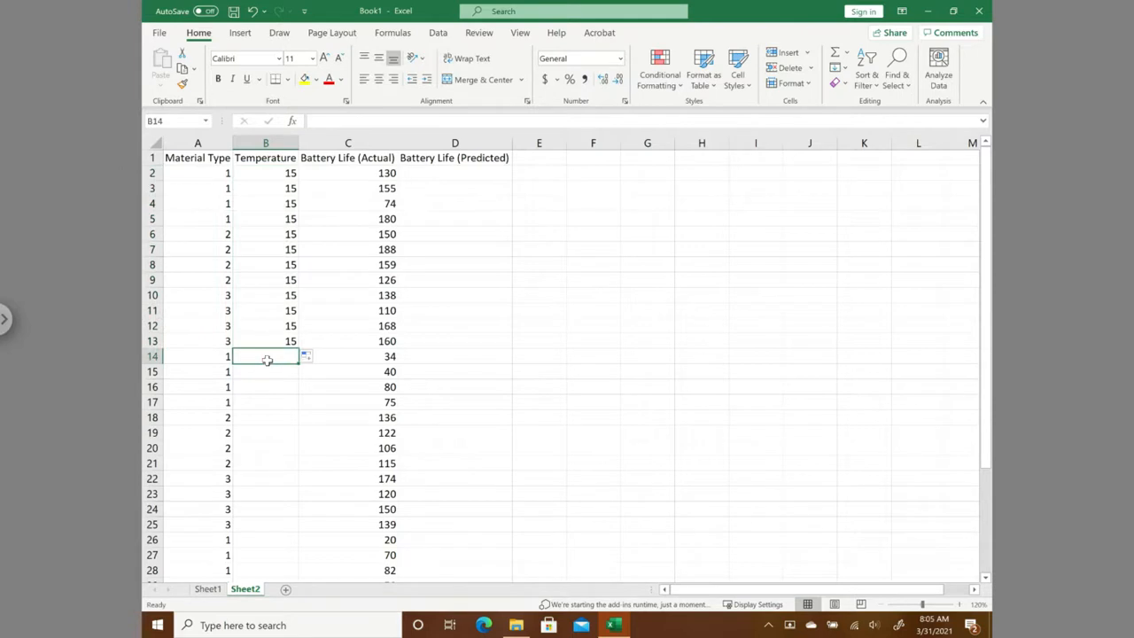
type("70")
key("Return")
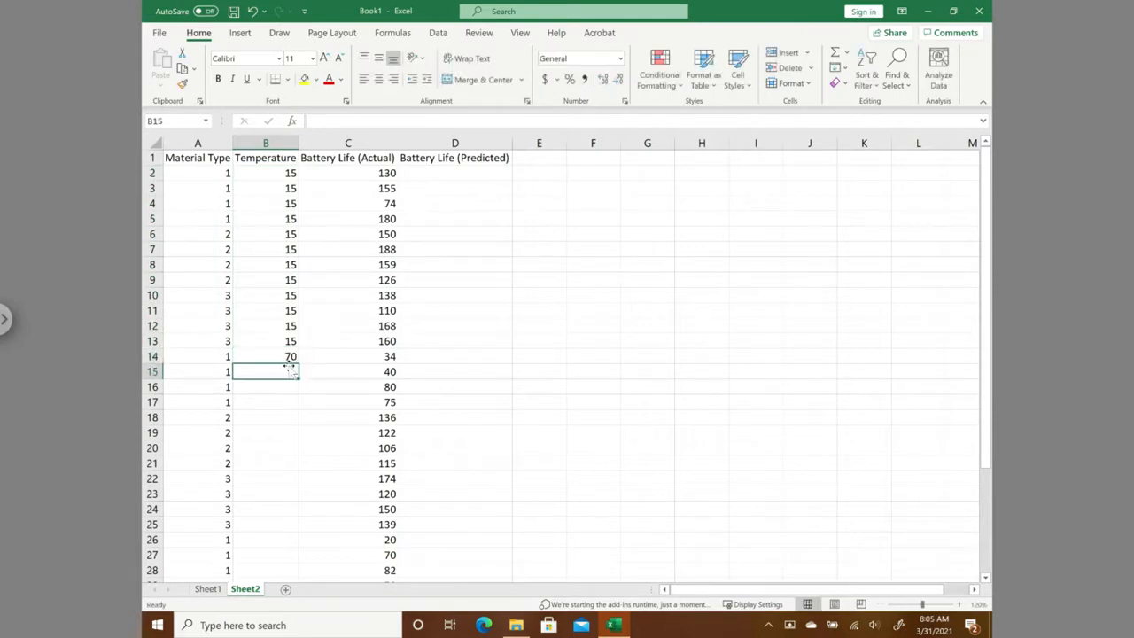
left_click(278, 359)
left_click_drag(300, 365, 292, 531)
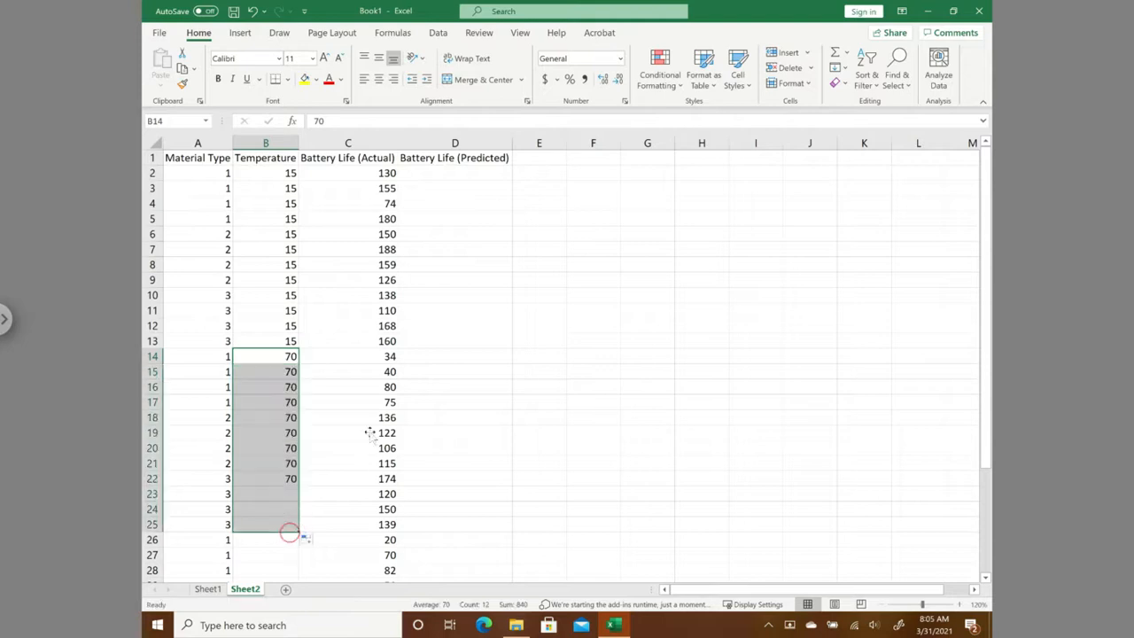
- Check the third temperature level on Sheet1, enter 125 in B26 on Sheet2 and fill it down to B37
left_click(207, 588)
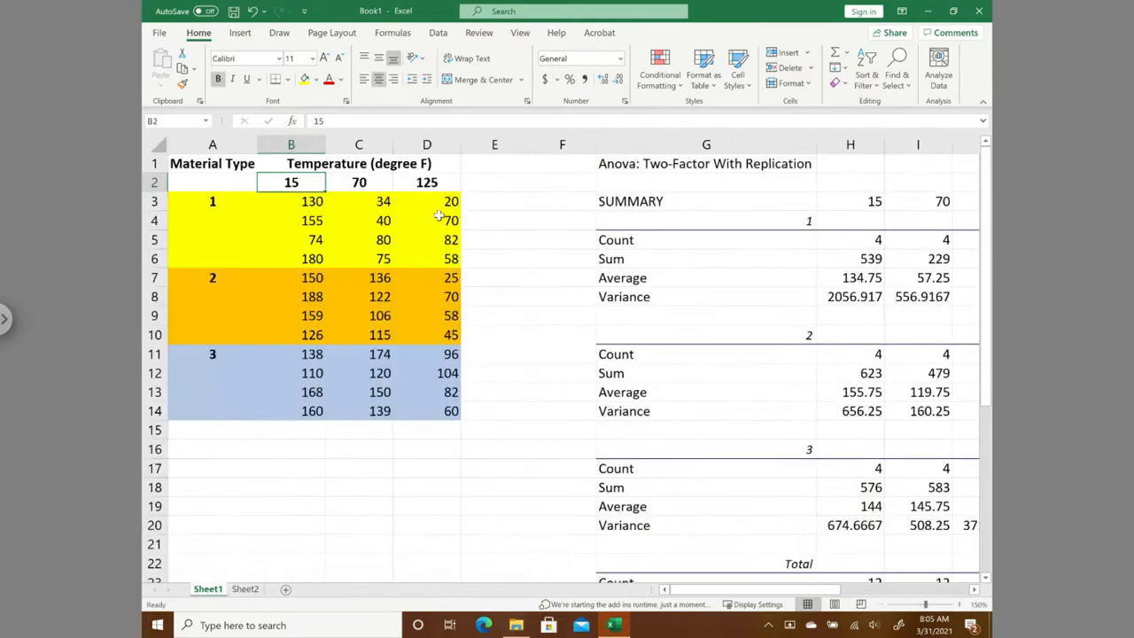
left_click(245, 588)
scroll(468, 482, "down", 1)
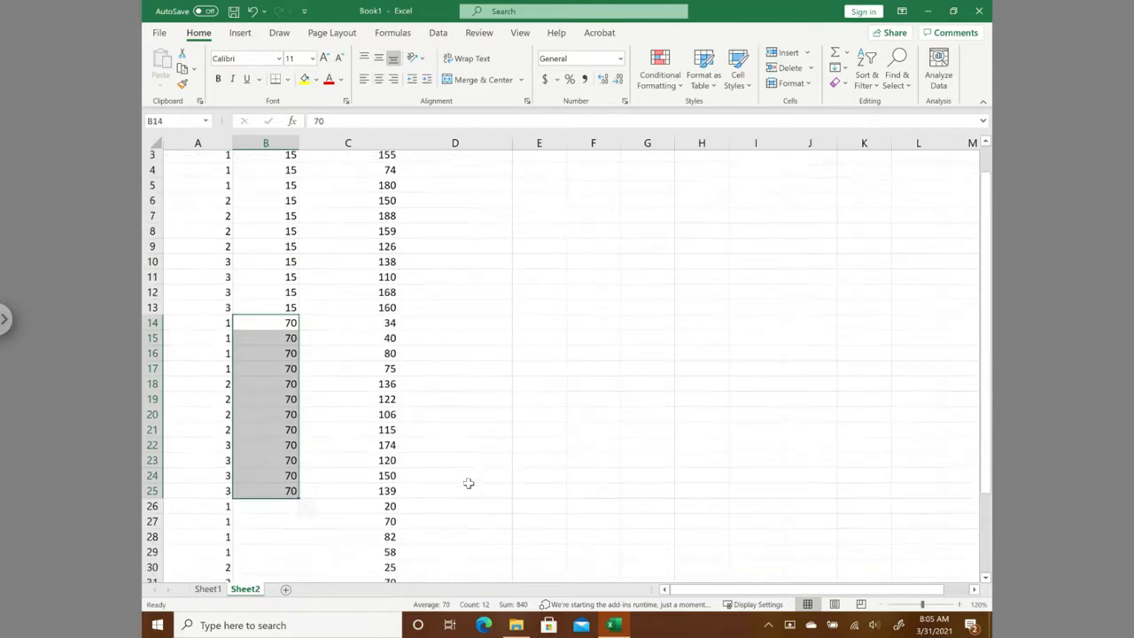
left_click(267, 496)
type("125")
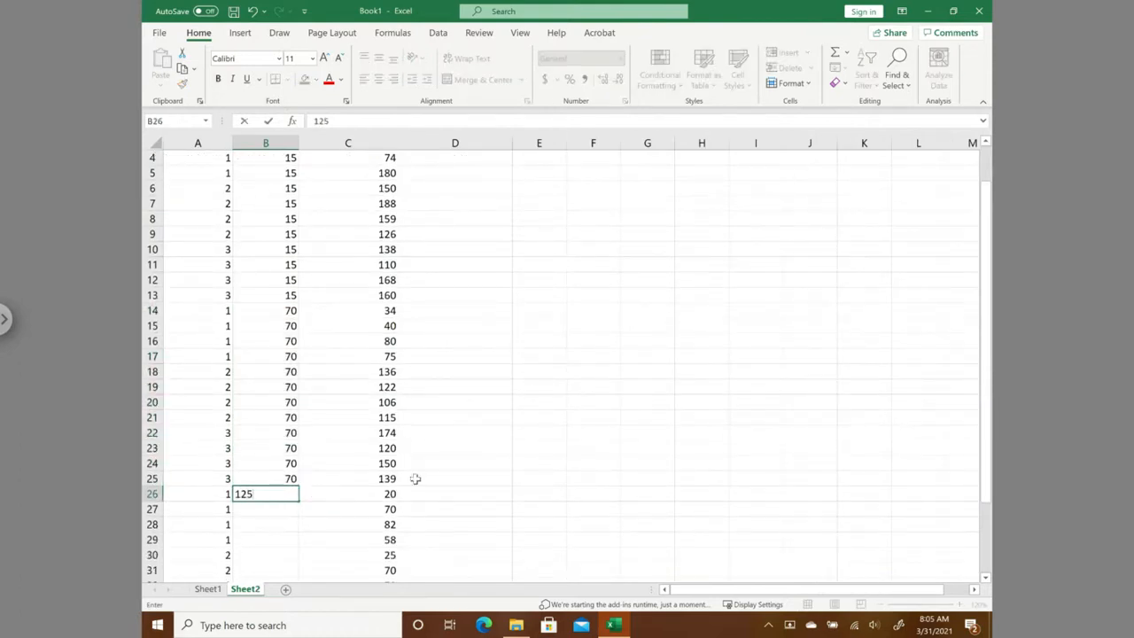
key("Return")
left_click(539, 419)
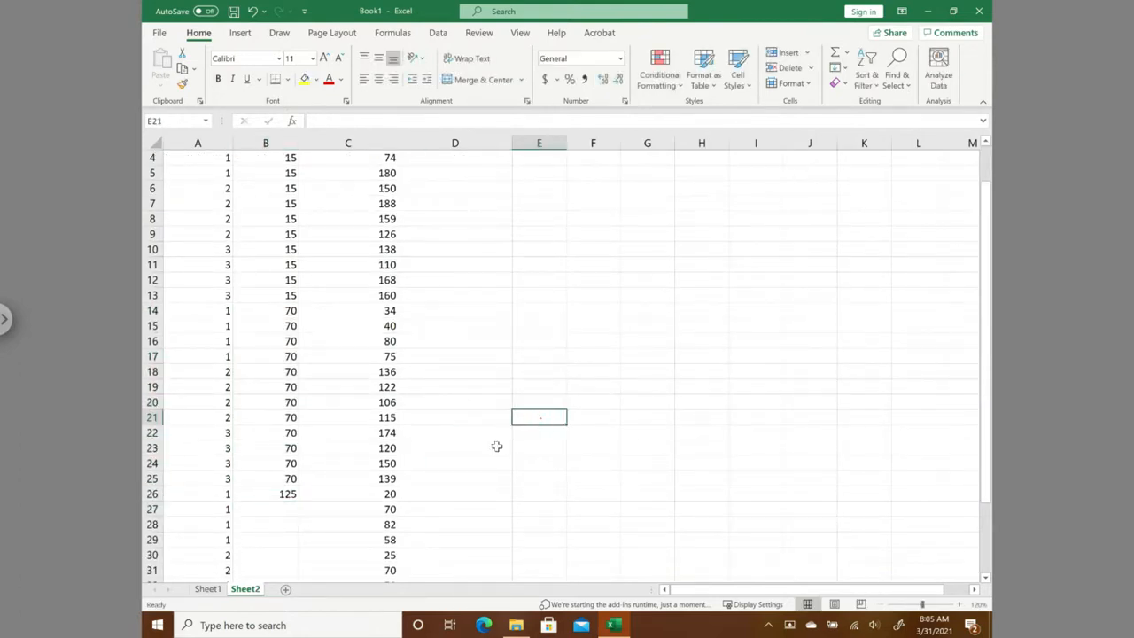
left_click(281, 495)
left_click_drag(299, 502, 302, 532)
scroll(588, 400, "up", 1)
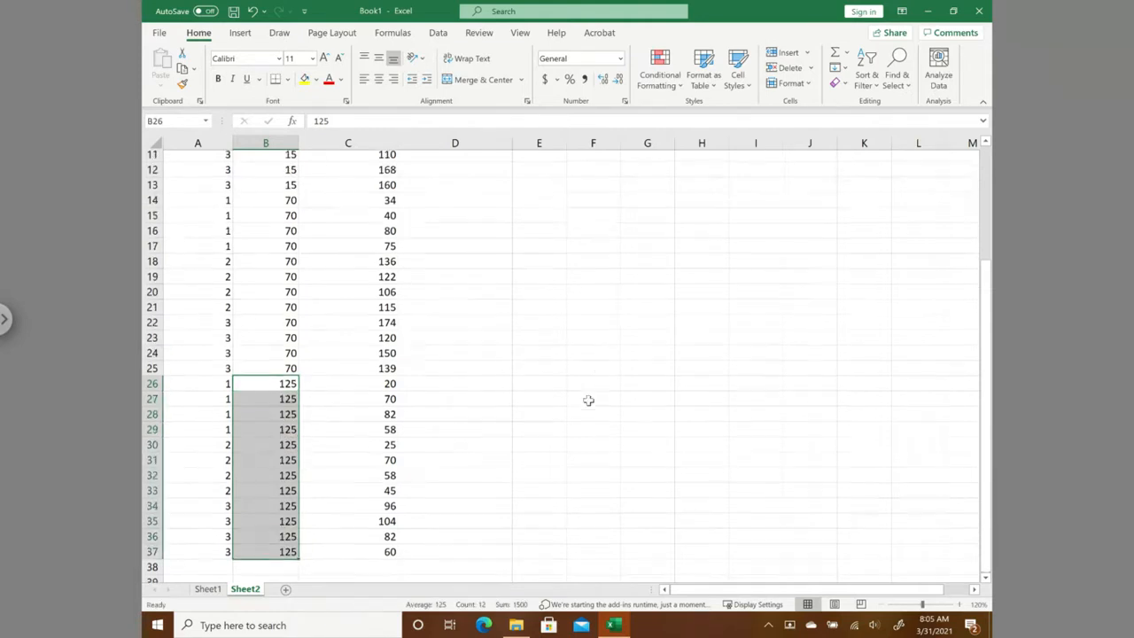
left_click(608, 299)
scroll(588, 332, "up", 3)
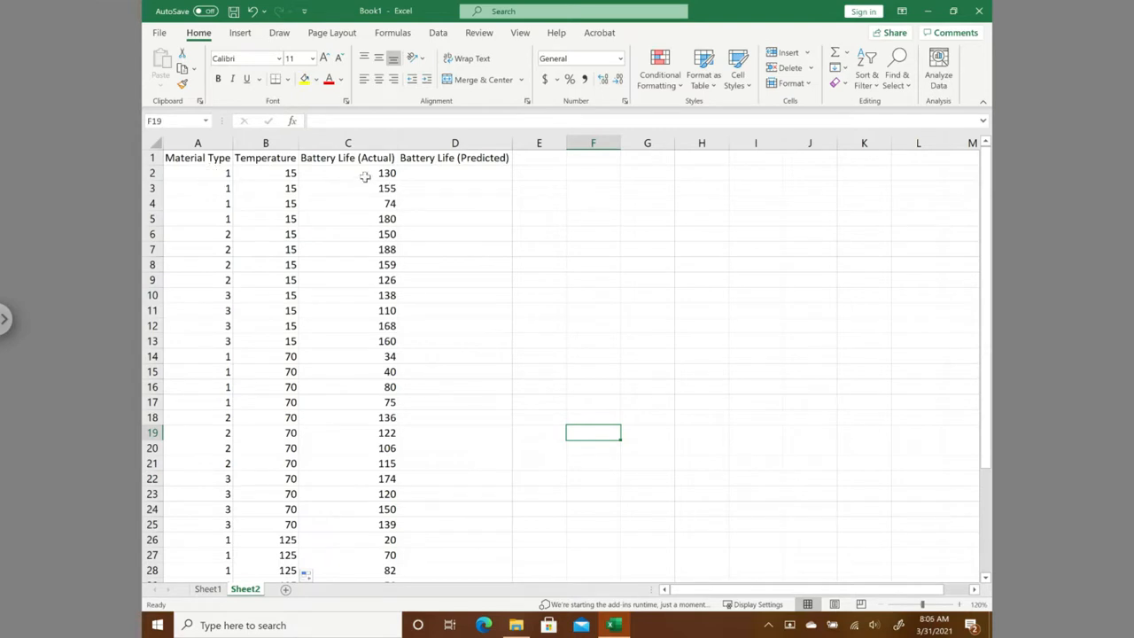
- Examine the material type, temperature and predicted battery life cells in row 2, and go to Sheet1 for the matching ANOVA summary
left_click(195, 176)
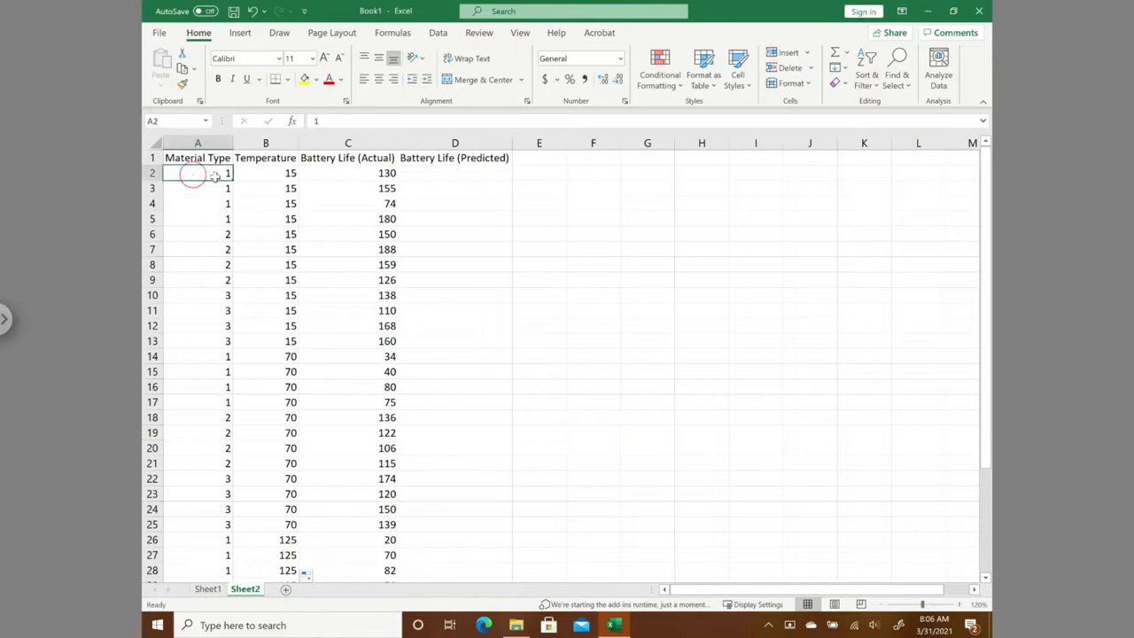
left_click(278, 173)
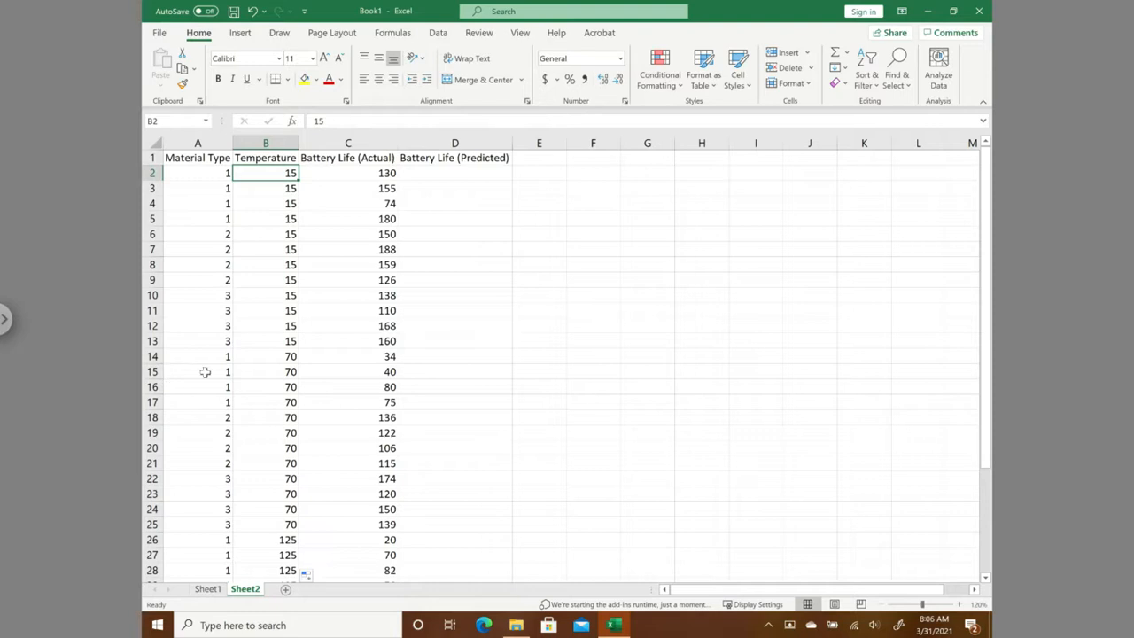
left_click(455, 173)
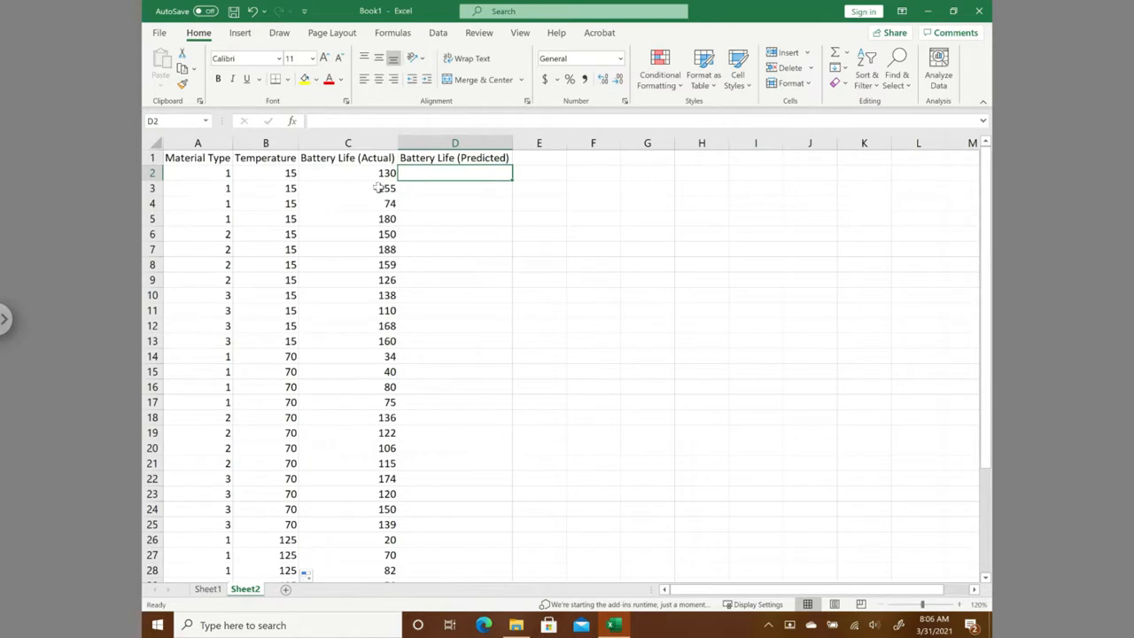
left_click(195, 176)
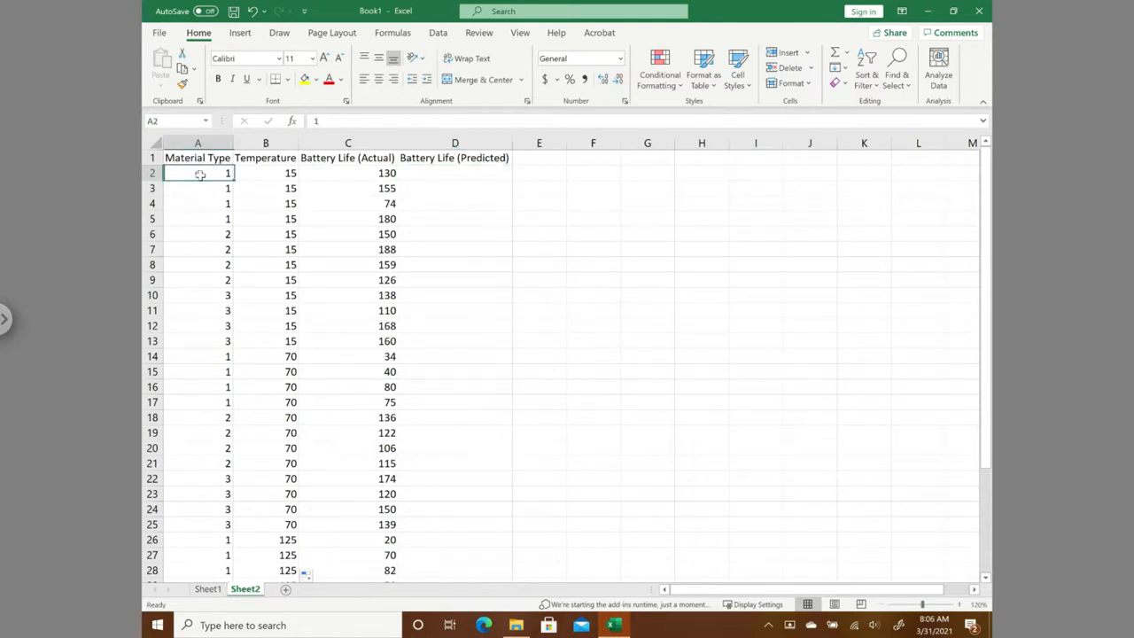
left_click(287, 173)
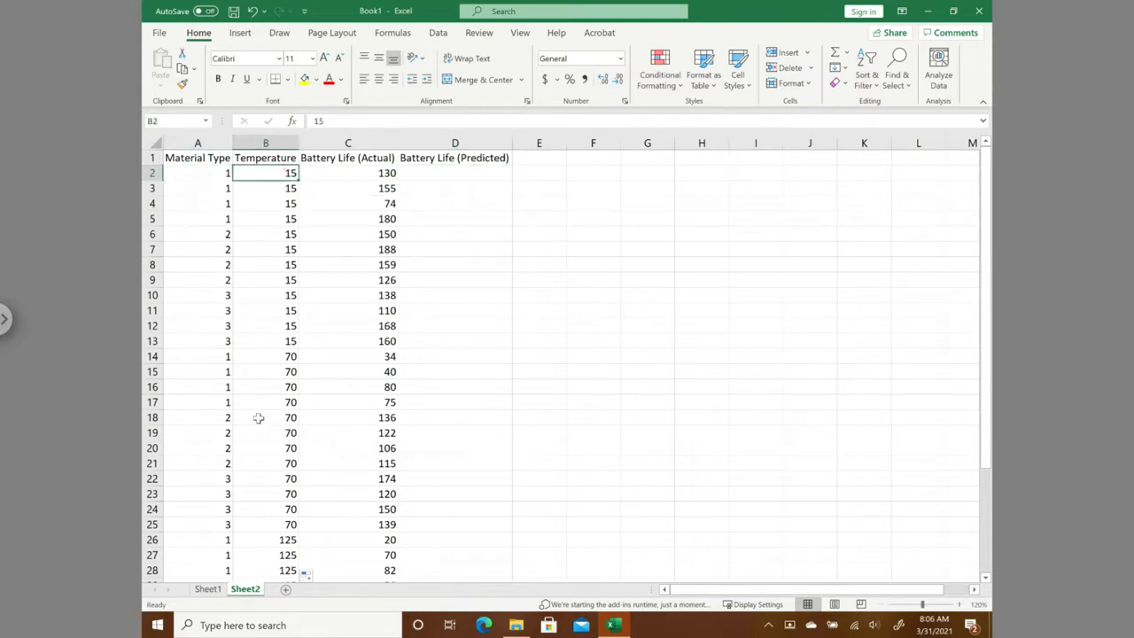
left_click(209, 592)
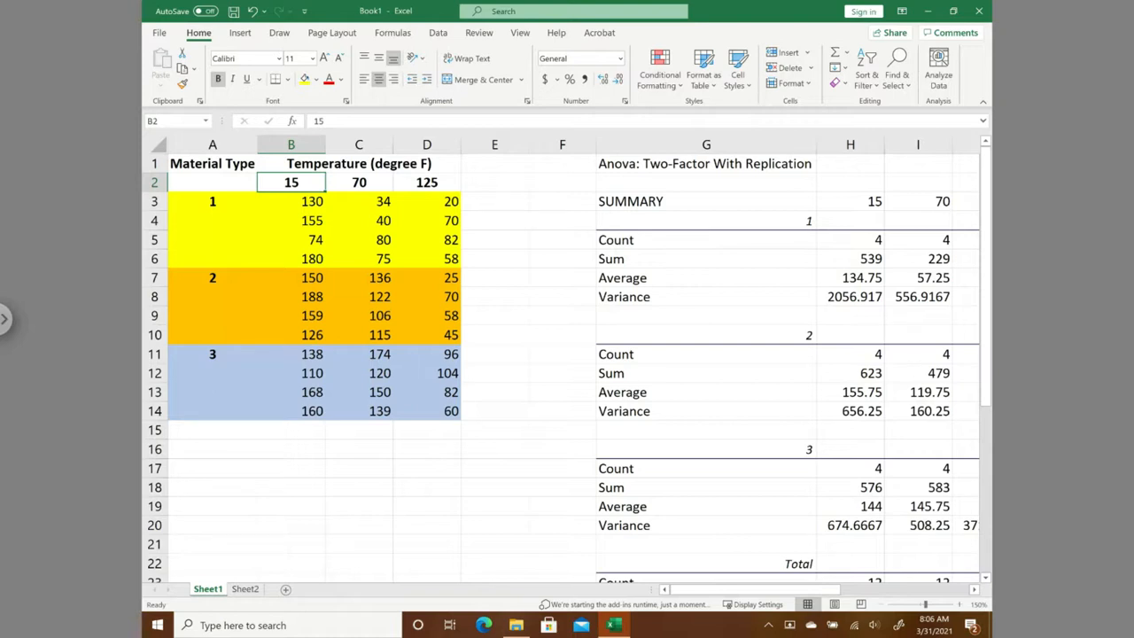
- Copy the ANOVA average for material type 1 at temperature 15 from Sheet1 H7 into D2:D5 of Battery Life (Predicted) on Sheet2
left_click_drag(299, 205, 301, 262)
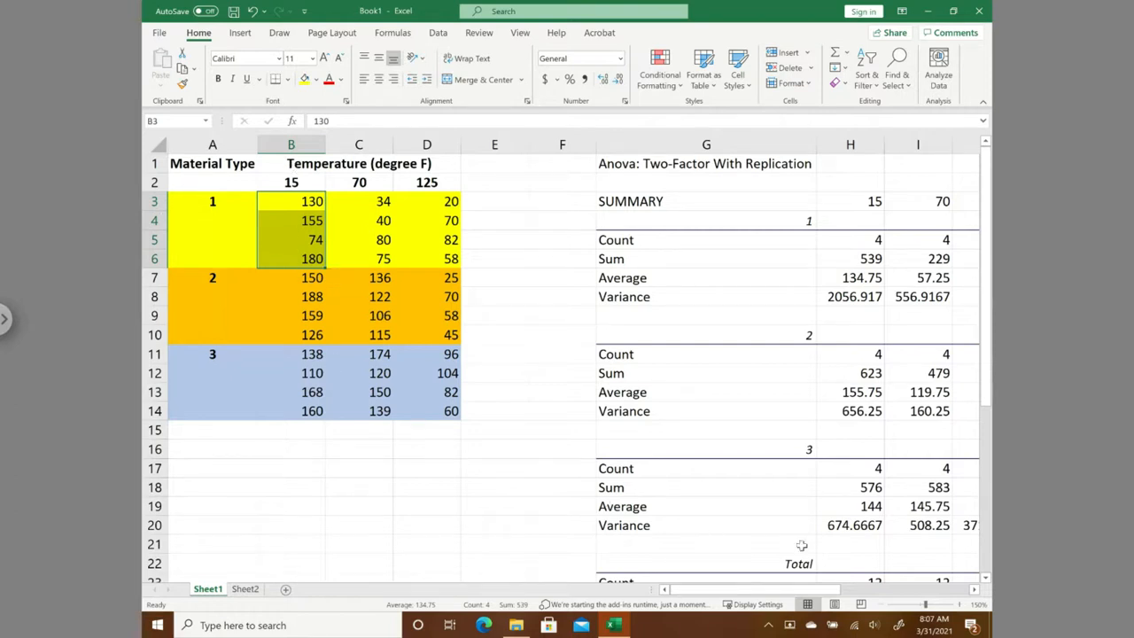
left_click_drag(834, 591, 913, 591)
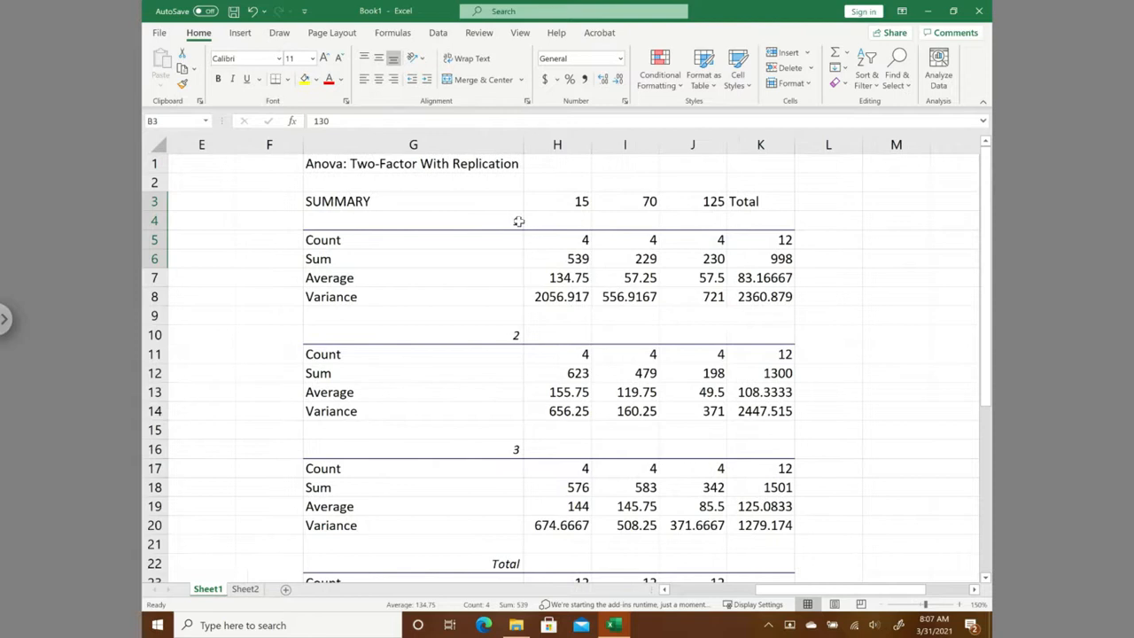
left_click(568, 278)
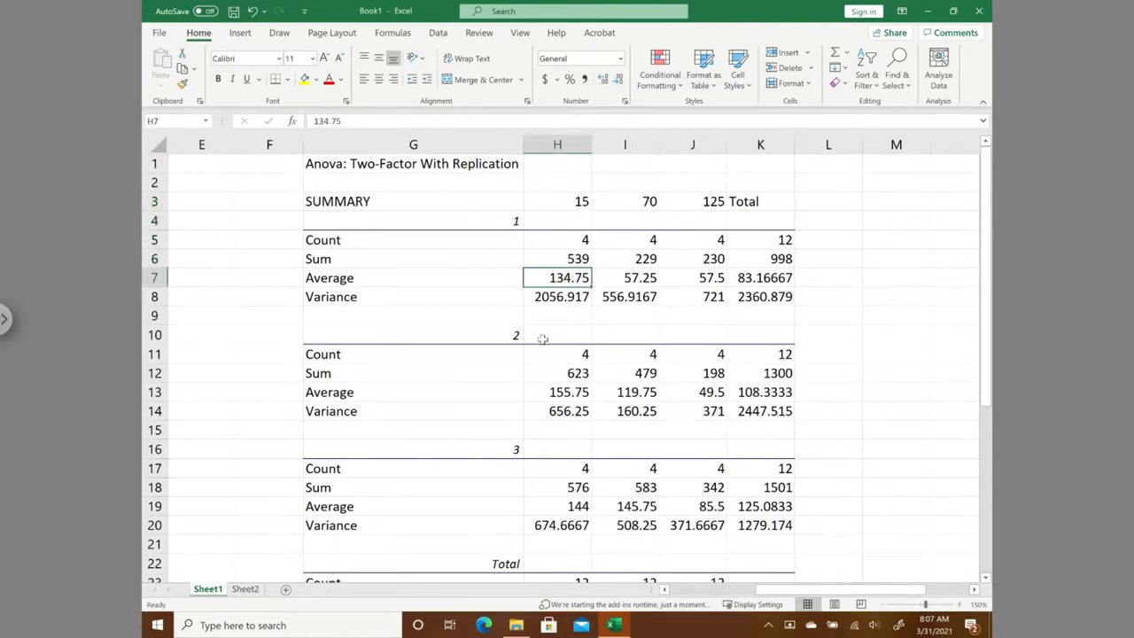
key("ctrl+c")
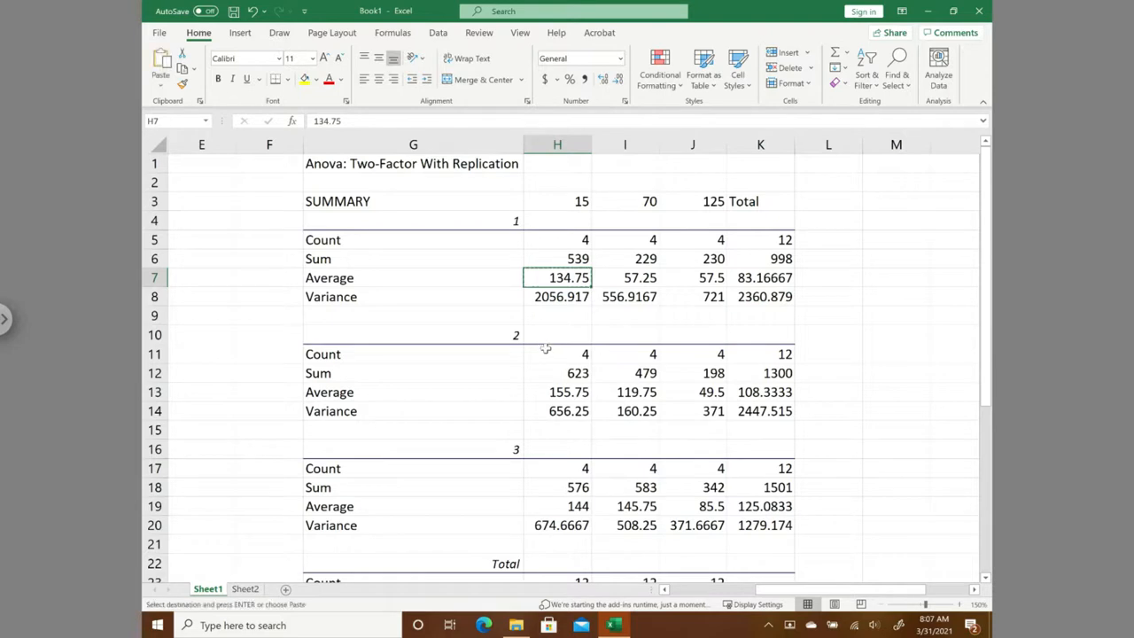
left_click(256, 590)
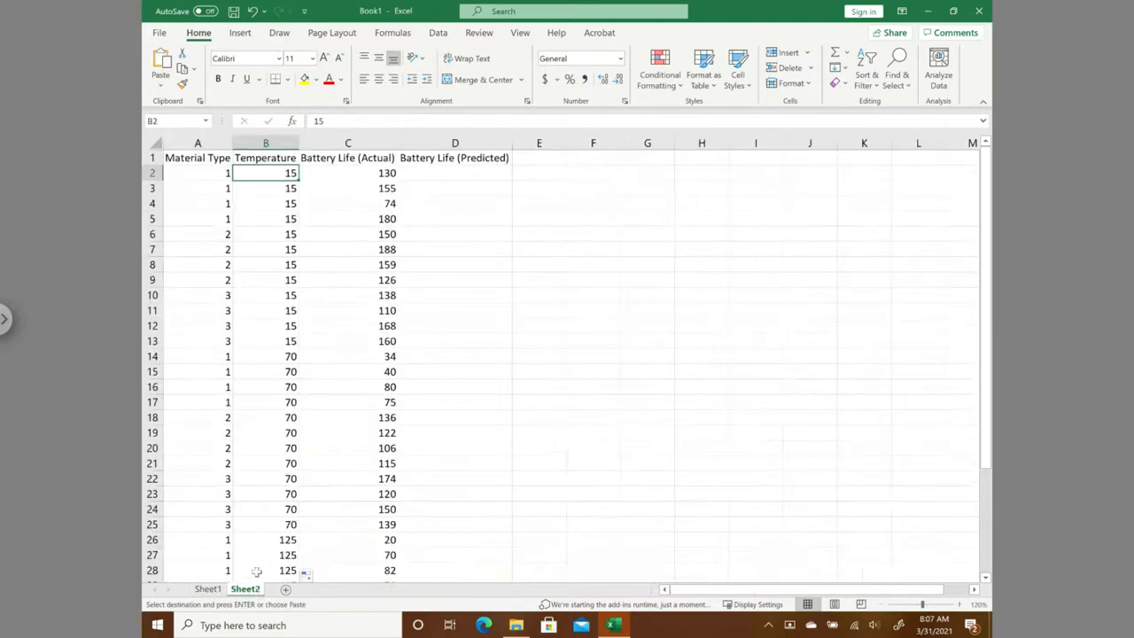
left_click(452, 172)
key("ctrl+v")
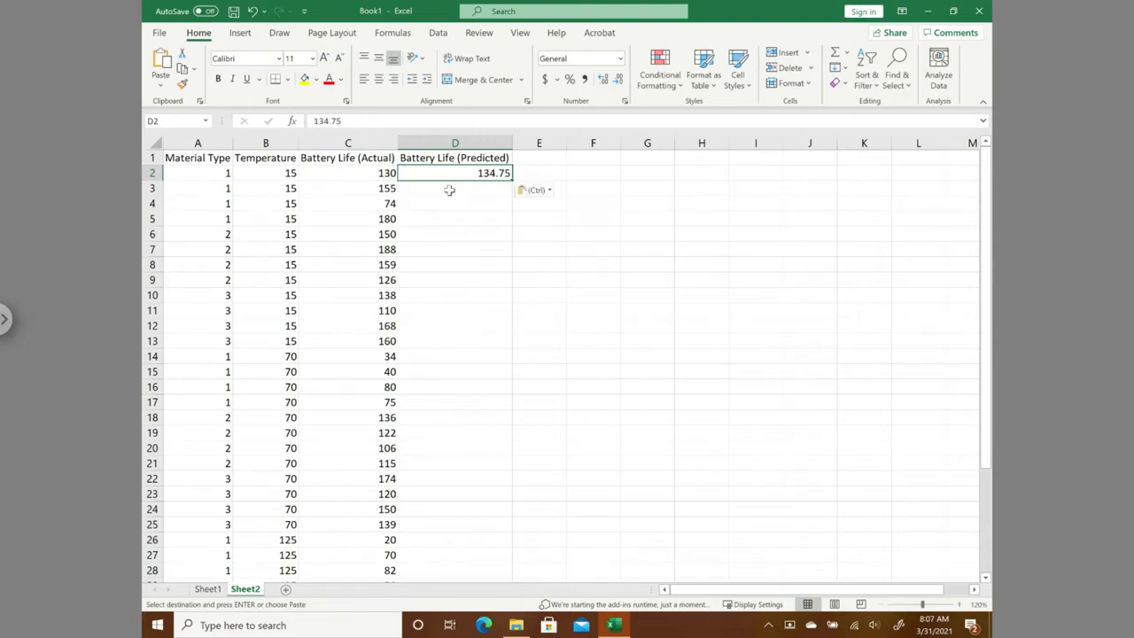
left_click_drag(449, 189, 452, 220)
key("ctrl+v")
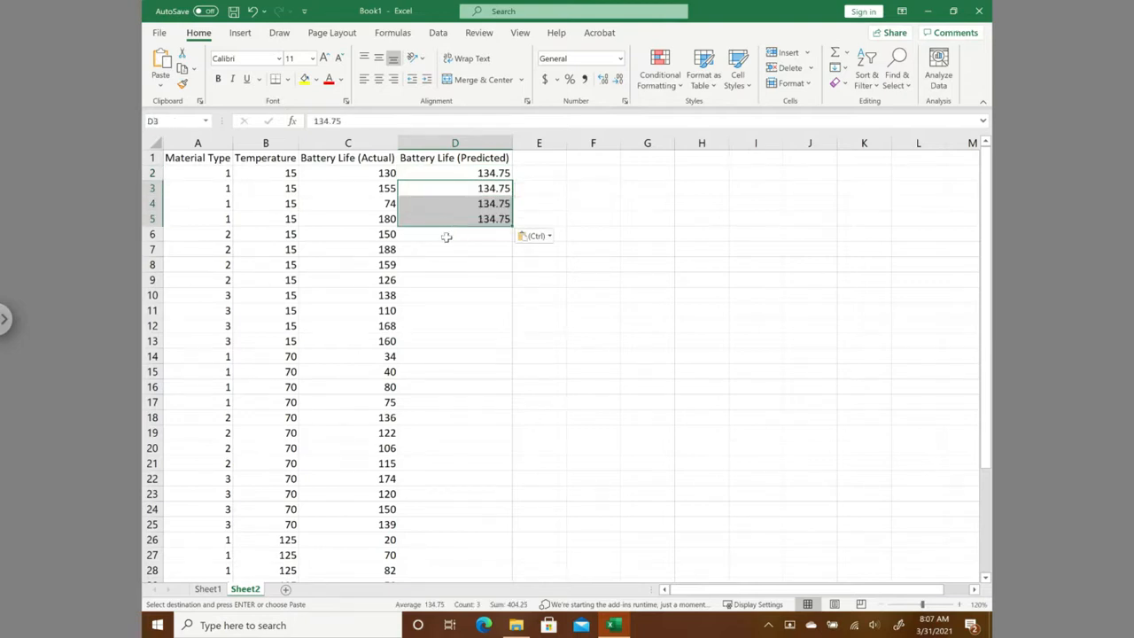
- Copy the average for material type 2 at temperature 15 from Sheet1 H13 into D6:D9 of the predicted column on Sheet2
left_click(200, 177)
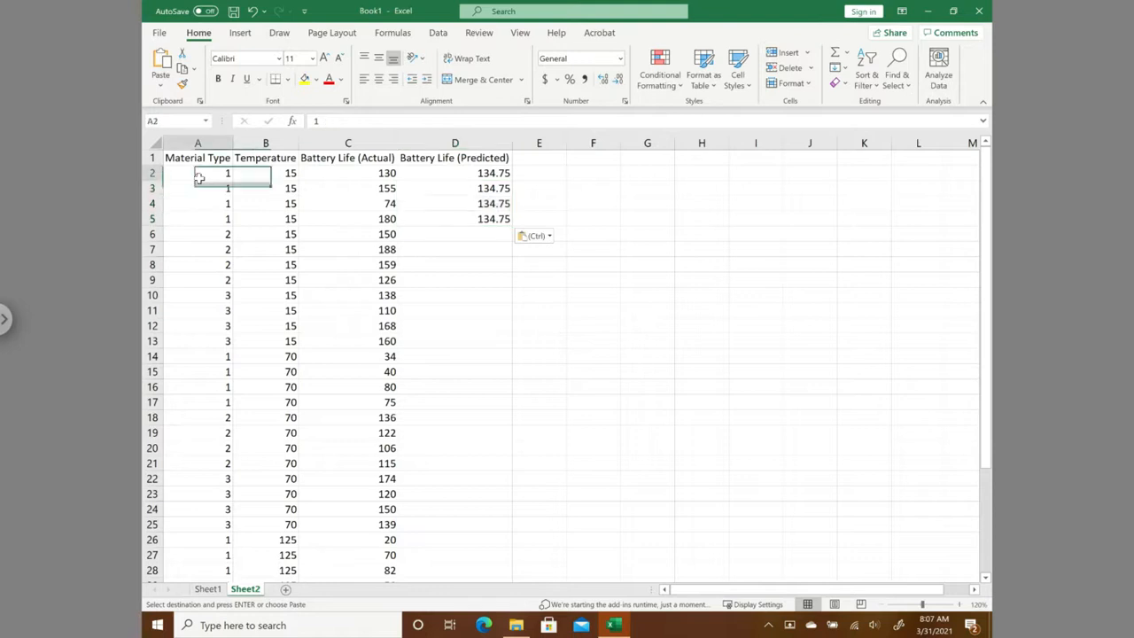
left_click(268, 174)
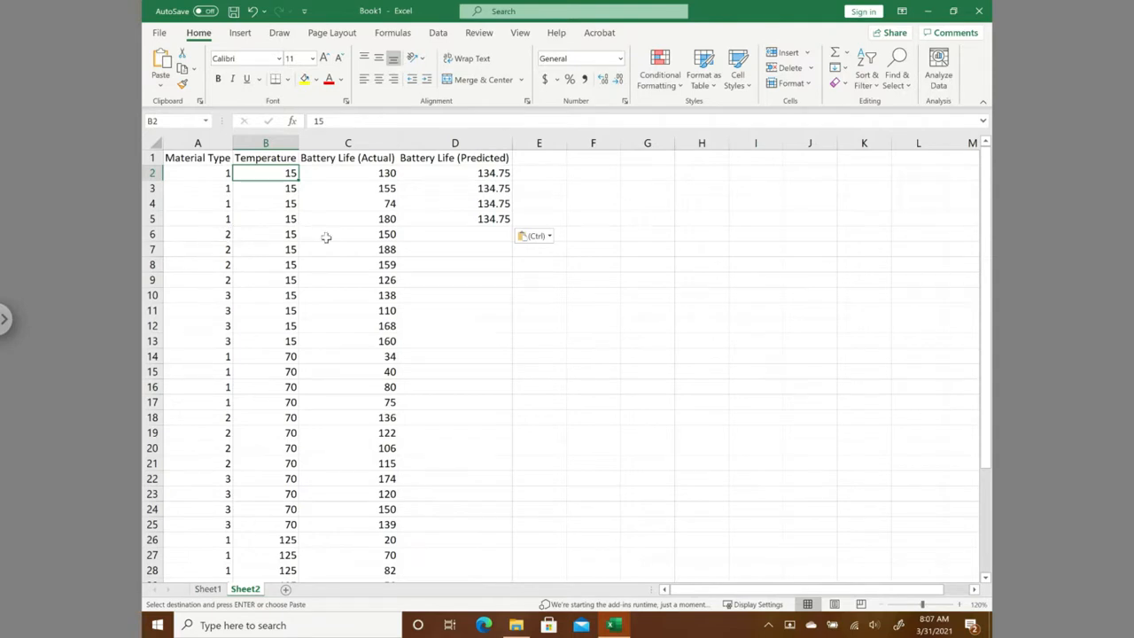
left_click(208, 592)
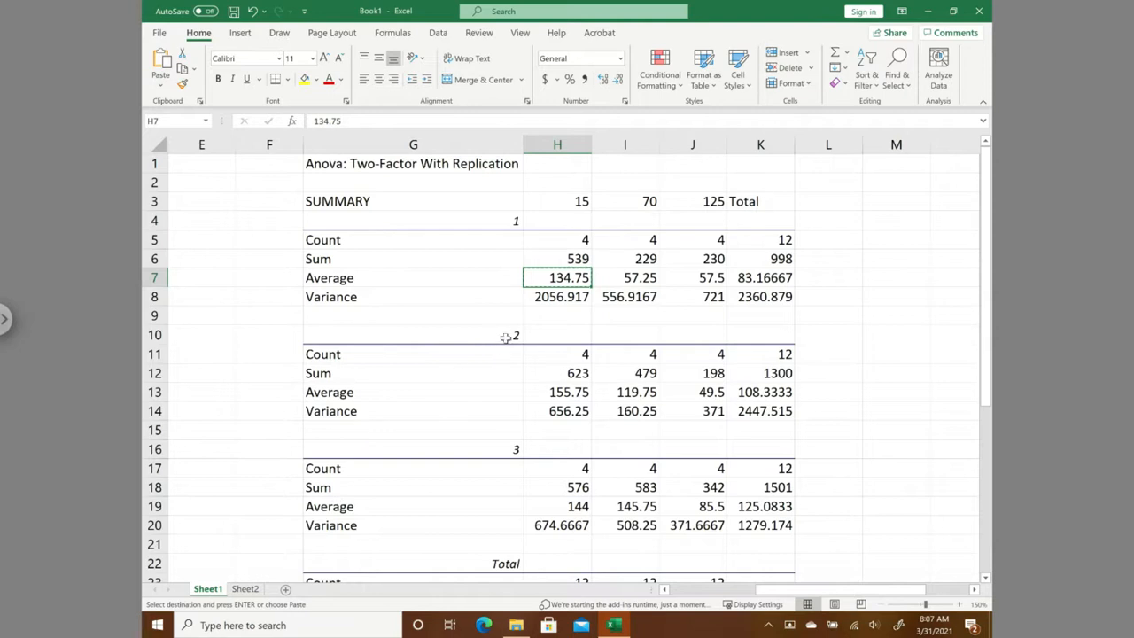
left_click(556, 393)
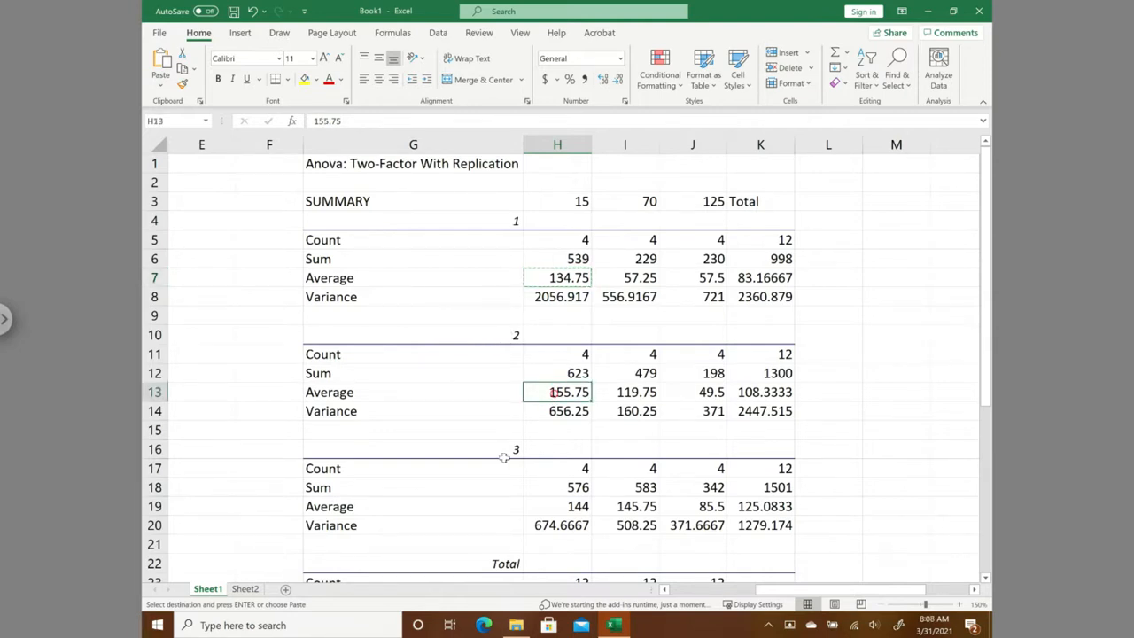
key("ctrl+c")
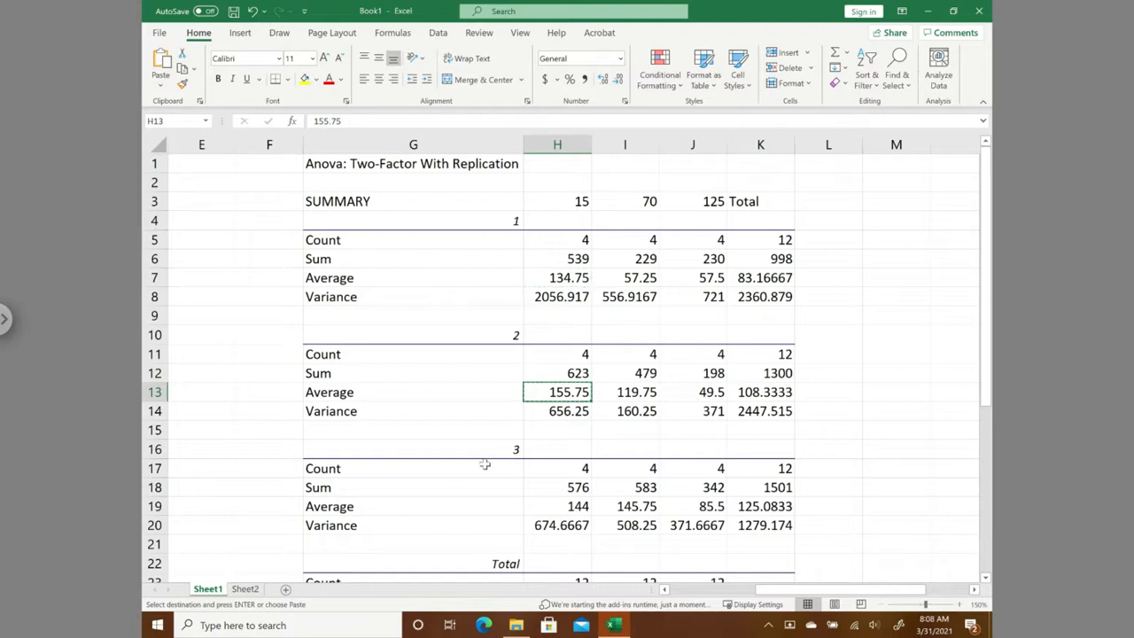
left_click(247, 589)
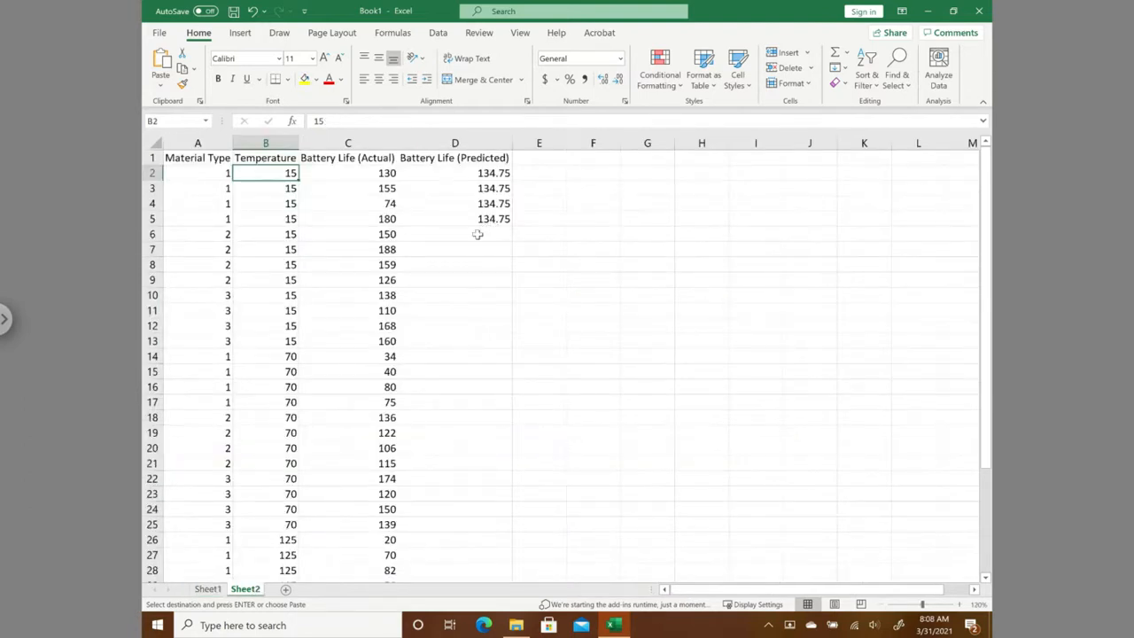
left_click_drag(477, 234, 476, 283)
key("ctrl+v")
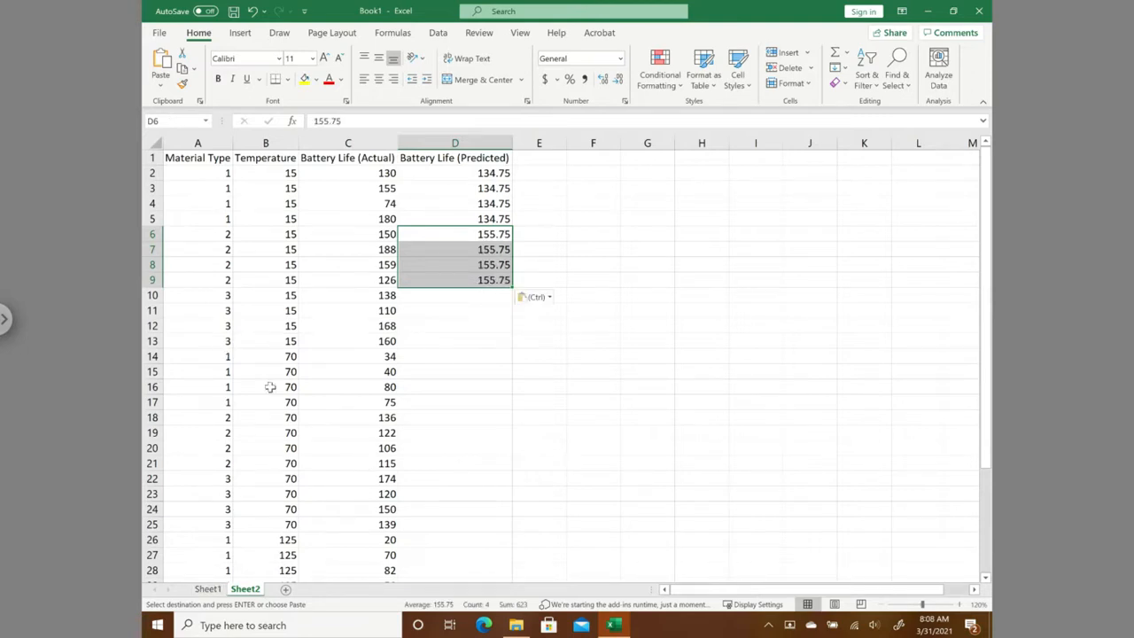
- Copy the average for material type 3 at temperature 15 from Sheet1 H19 into D10:D13 on Sheet2
left_click(207, 589)
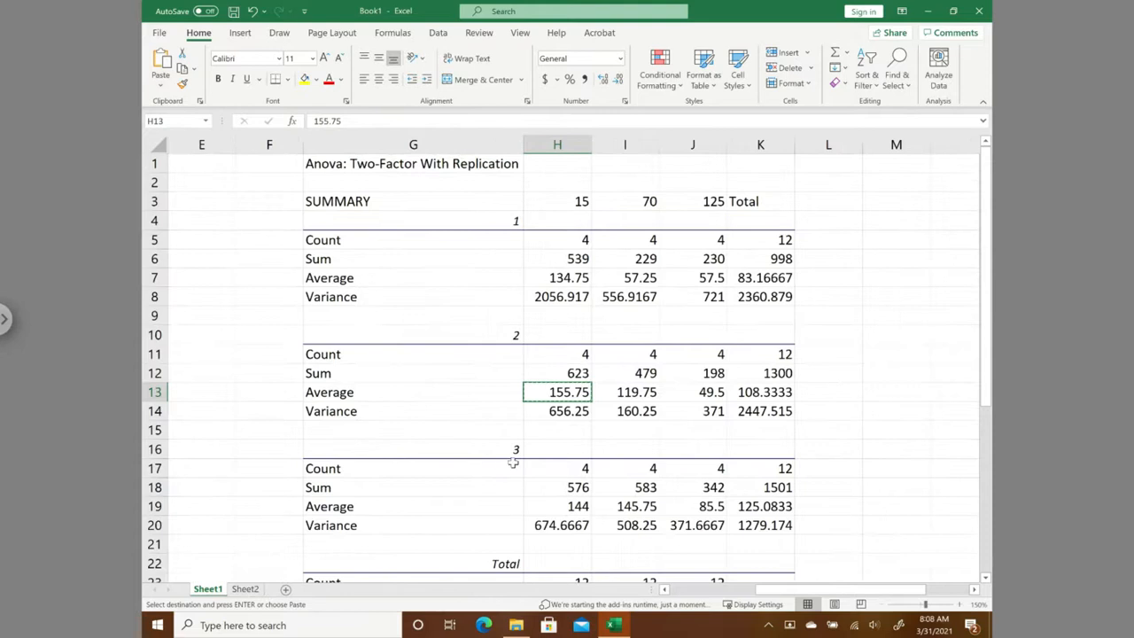
left_click(571, 506)
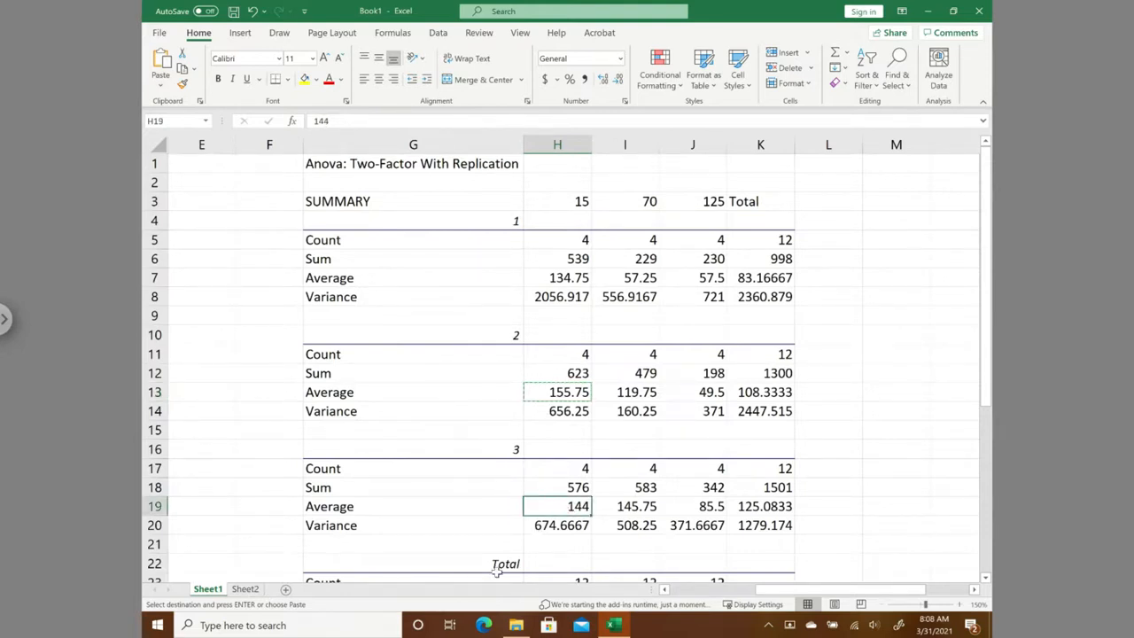
left_click(244, 589)
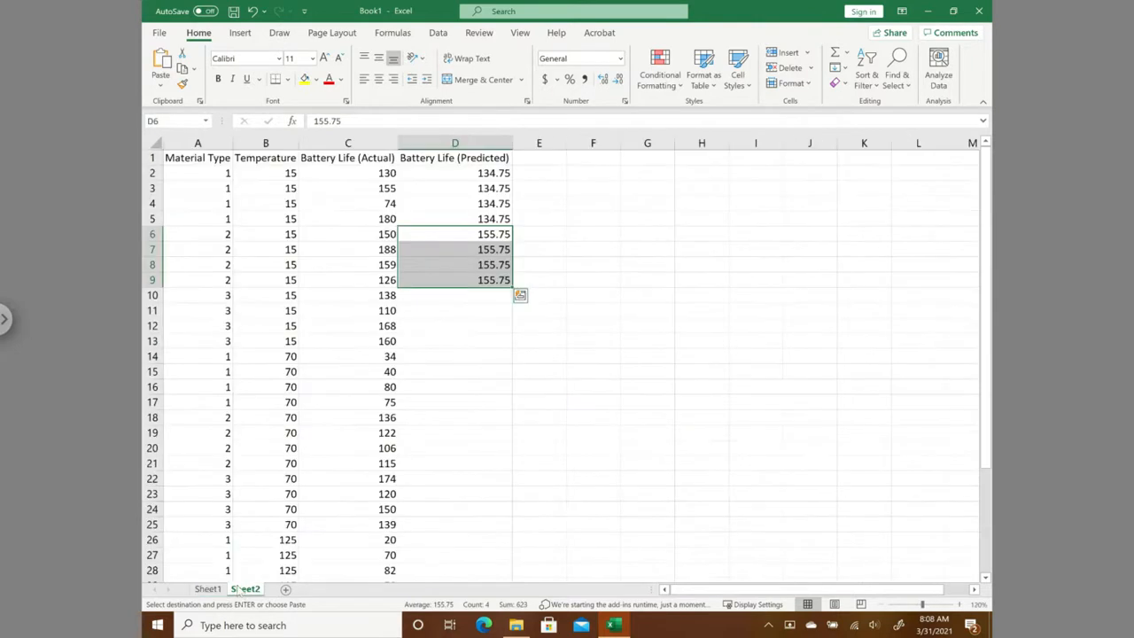
left_click_drag(460, 299, 459, 346)
key("ctrl+v")
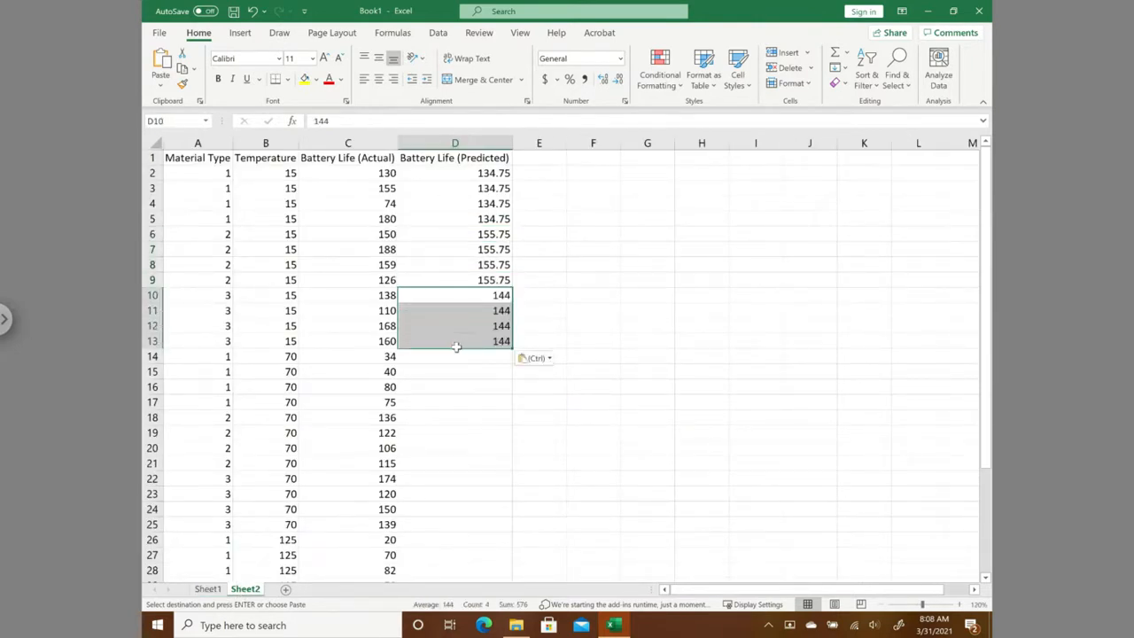
- Check the row 14 factor levels and copy the average for material type 1 at temperature 70 from Sheet1 I7 into Sheet2 D14:D17
left_click(211, 355)
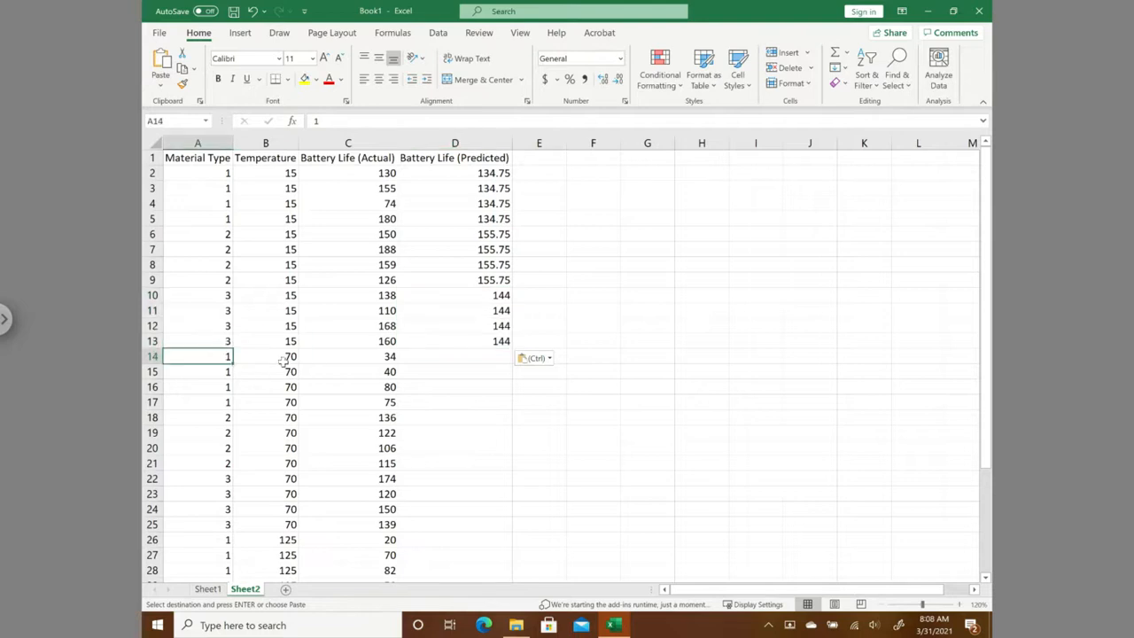
left_click(283, 359)
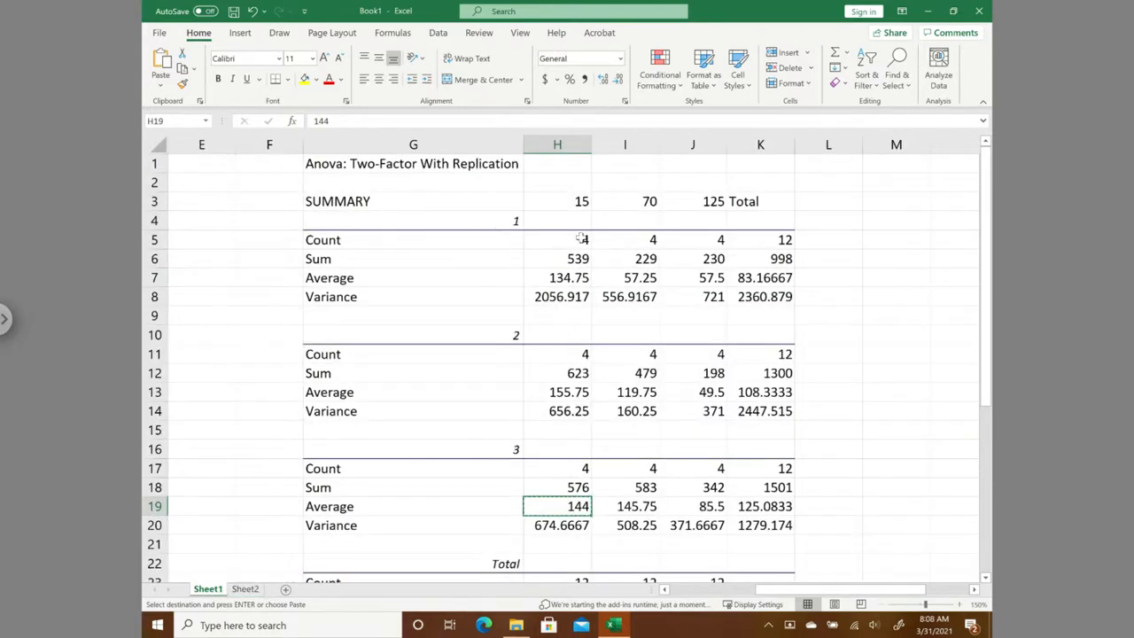
left_click(637, 278)
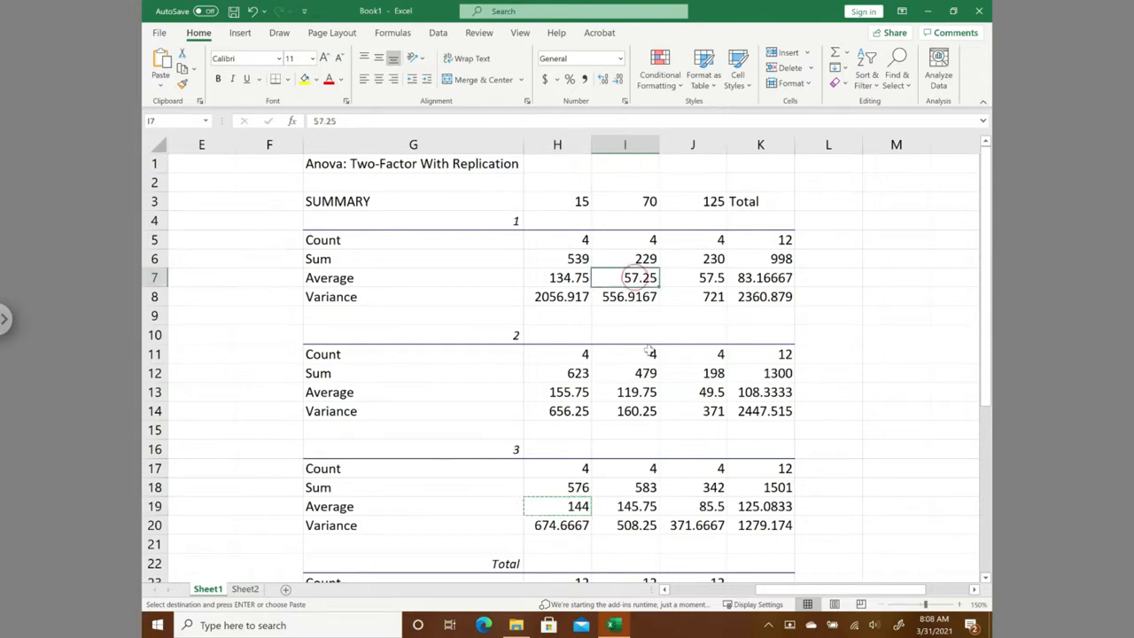
left_click(245, 589)
left_click_drag(488, 355, 483, 400)
key("ctrl+v")
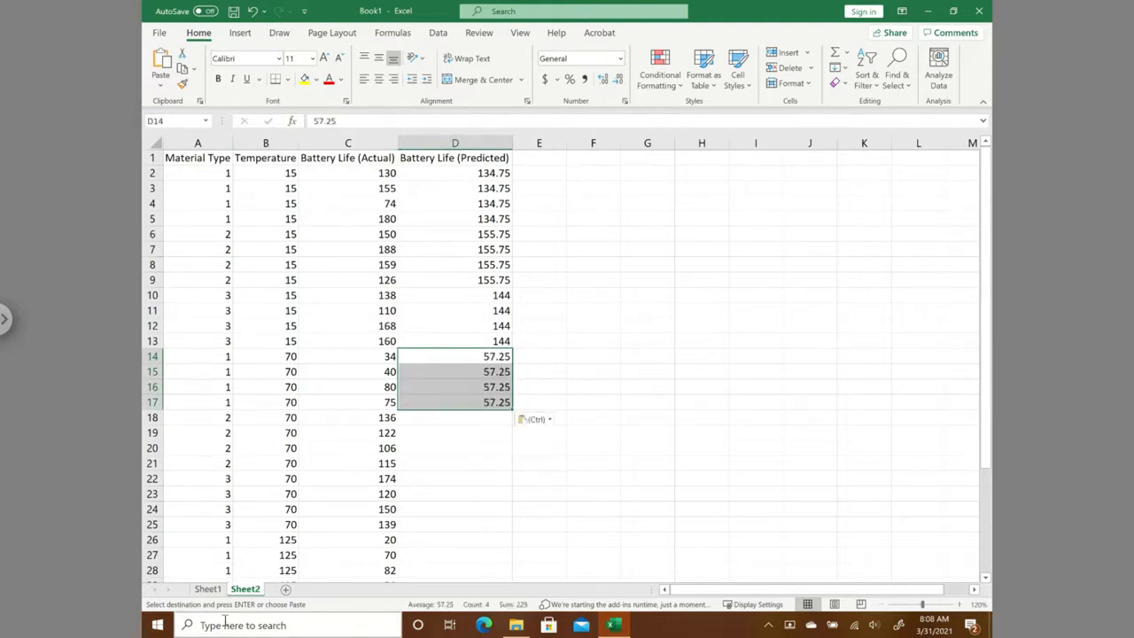
- Copy the average for material type 2 at temperature 70 from Sheet1 I13 into D18:D21 on Sheet2
left_click(207, 589)
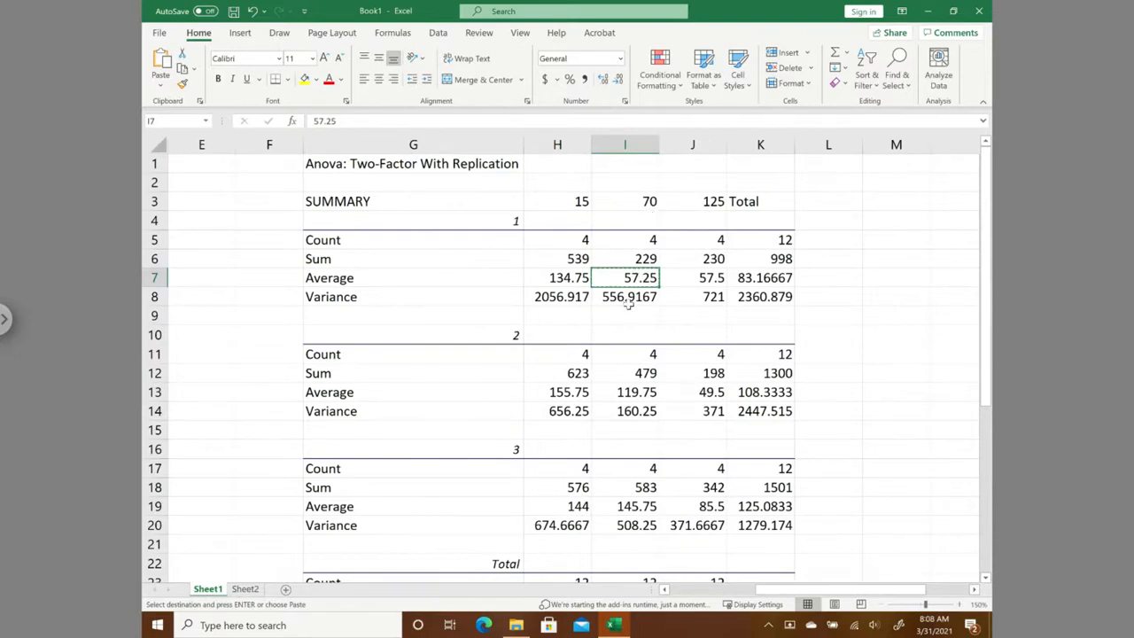
left_click(638, 398)
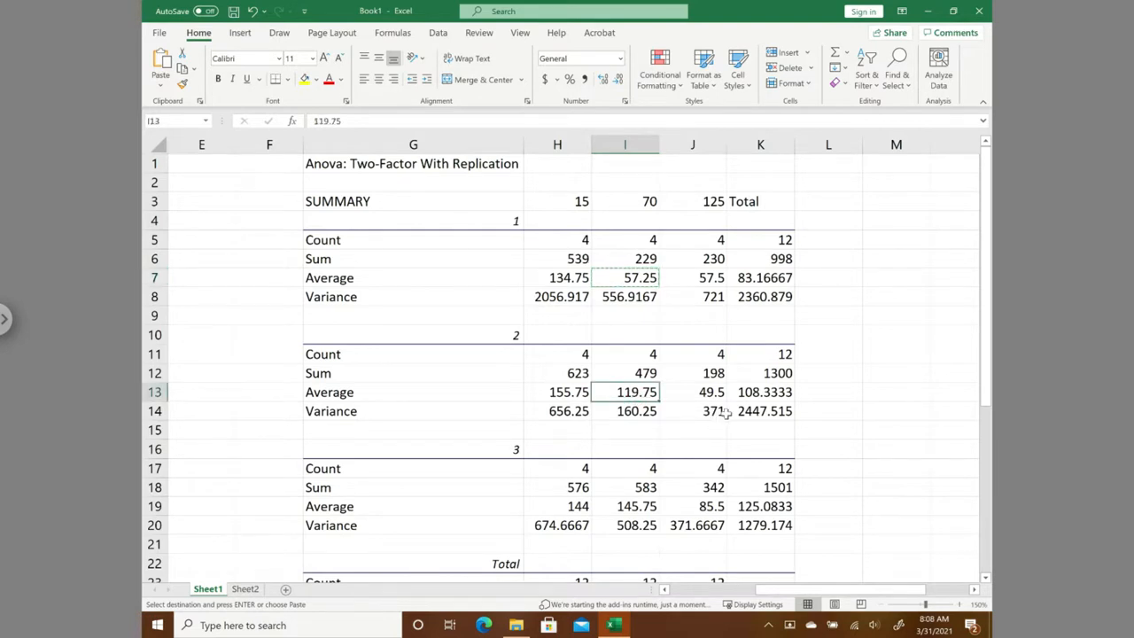
left_click(255, 591)
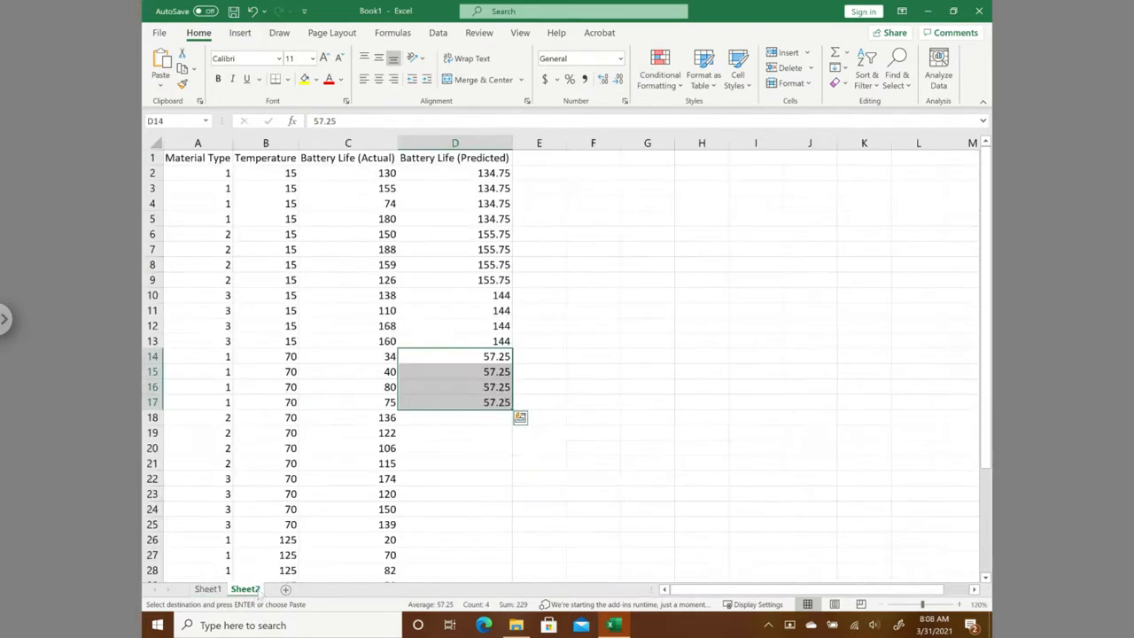
left_click_drag(455, 417, 452, 466)
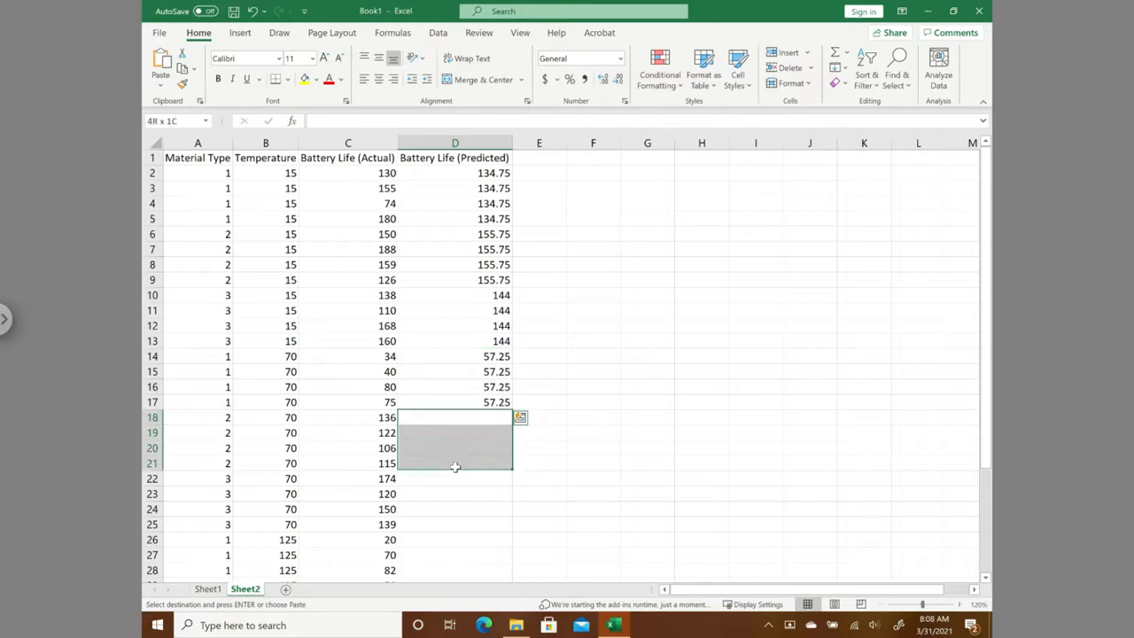
key("ctrl+v")
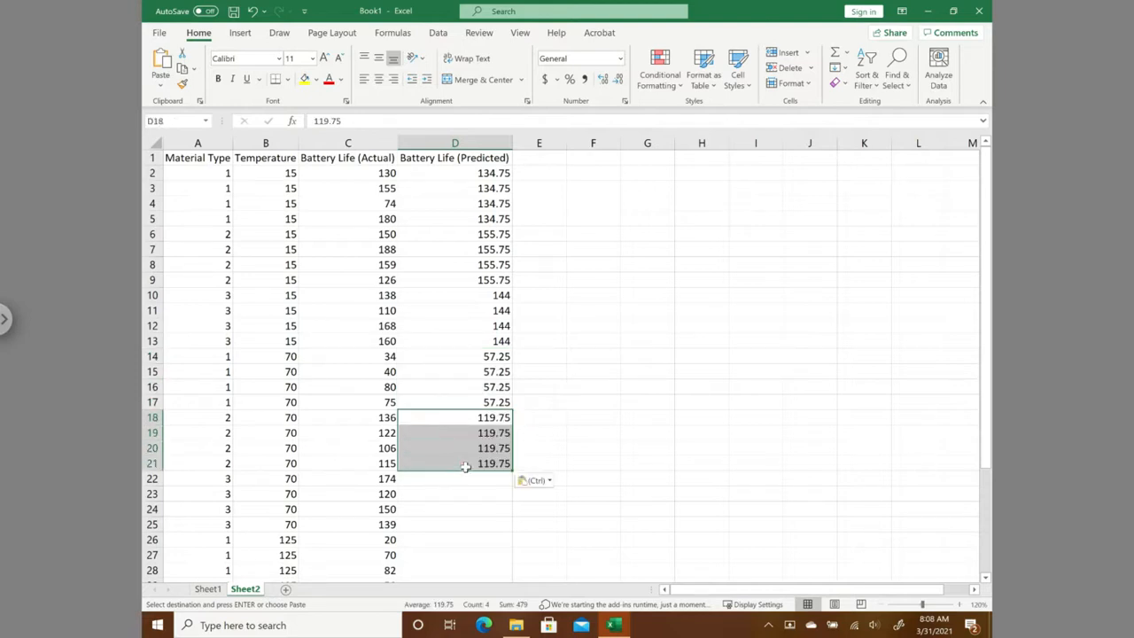
- Copy the average for material type 3 at temperature 70 from Sheet1 I19 into D22:D25 on Sheet2
left_click(207, 589)
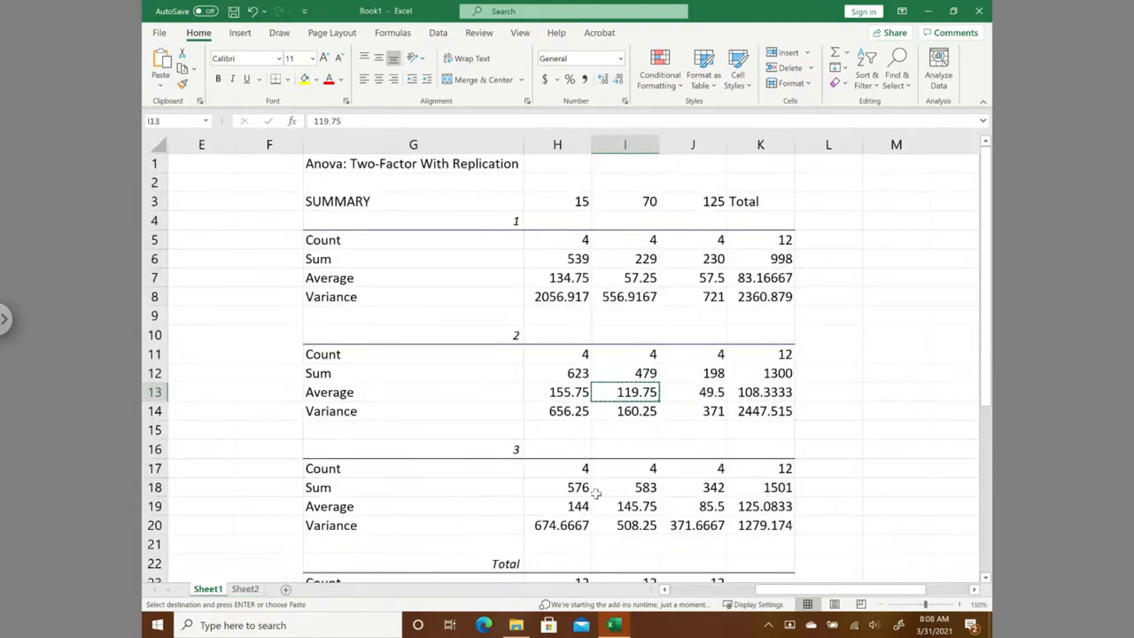
left_click(639, 508)
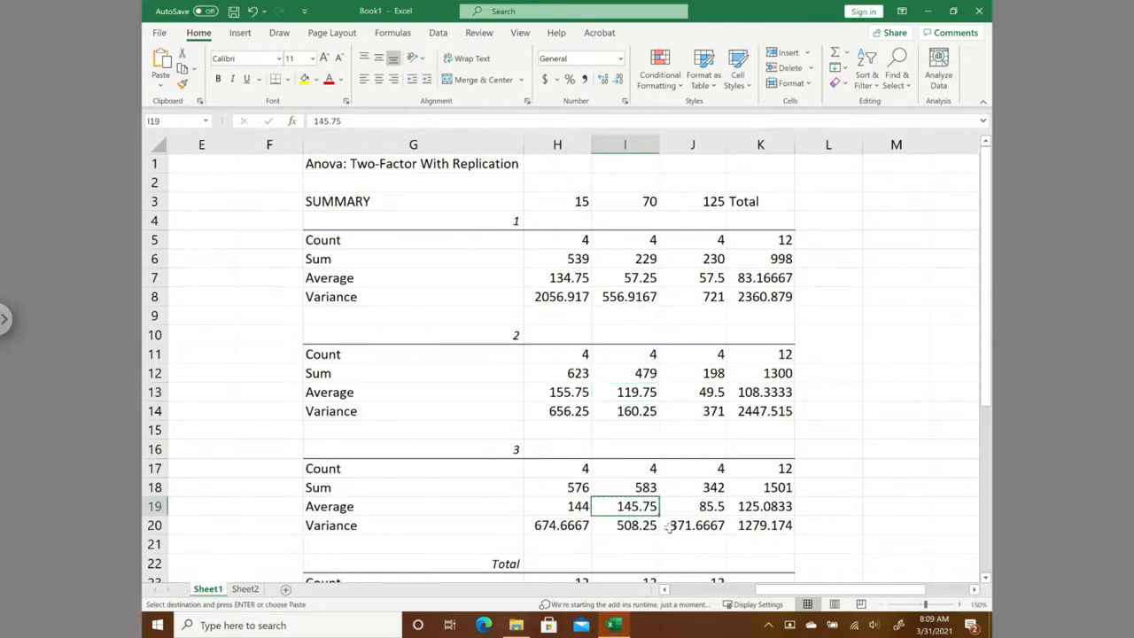
left_click(245, 590)
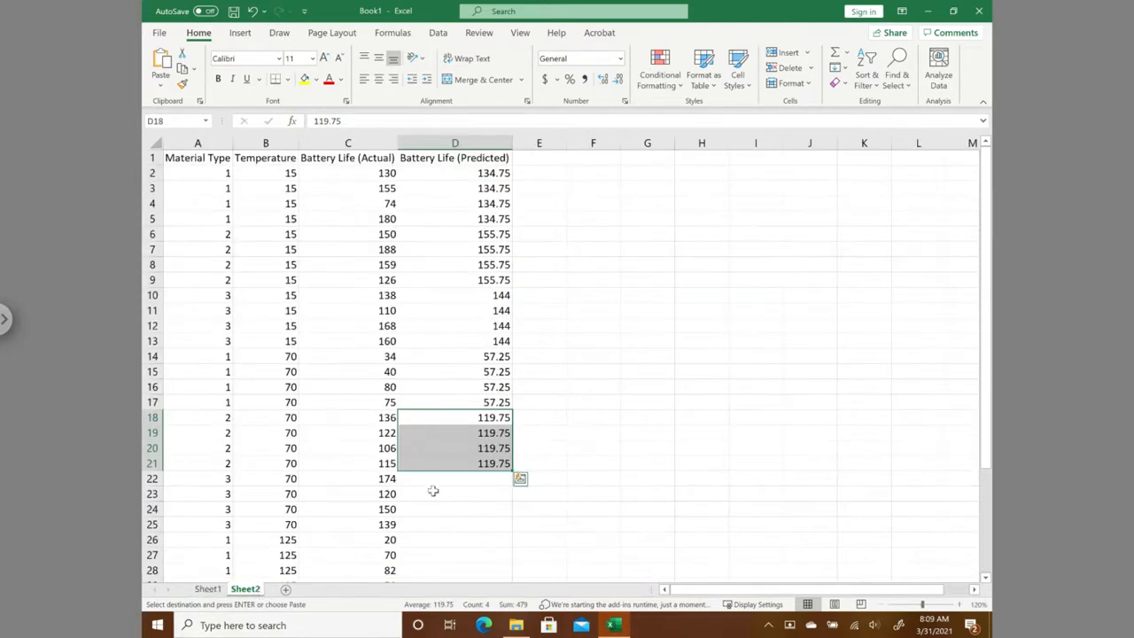
left_click_drag(451, 478, 454, 523)
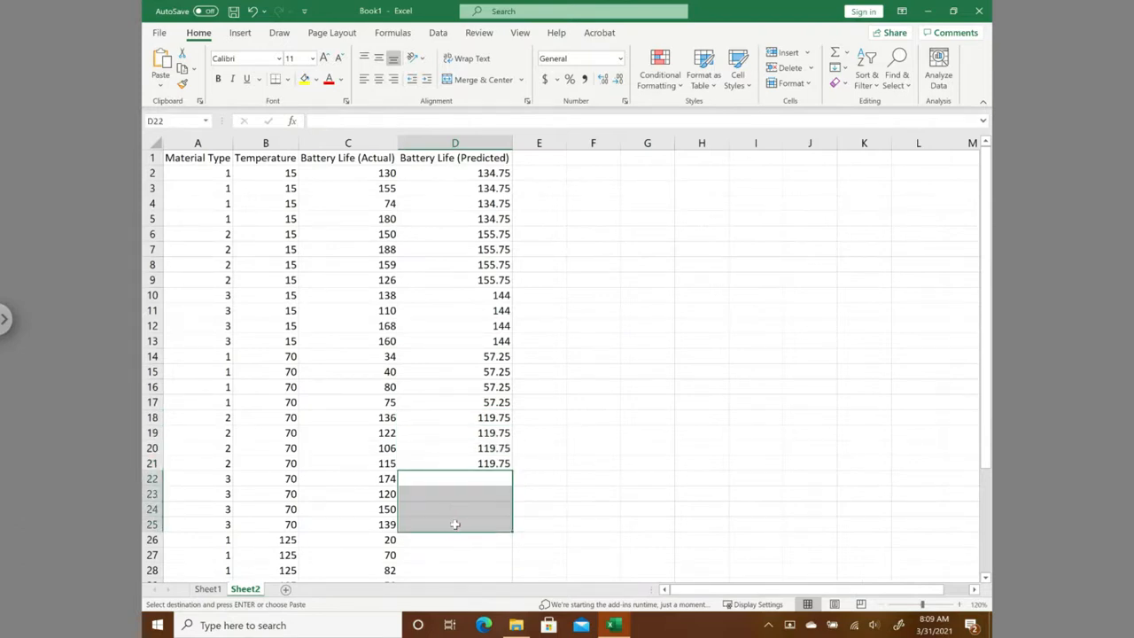
key("ctrl+v")
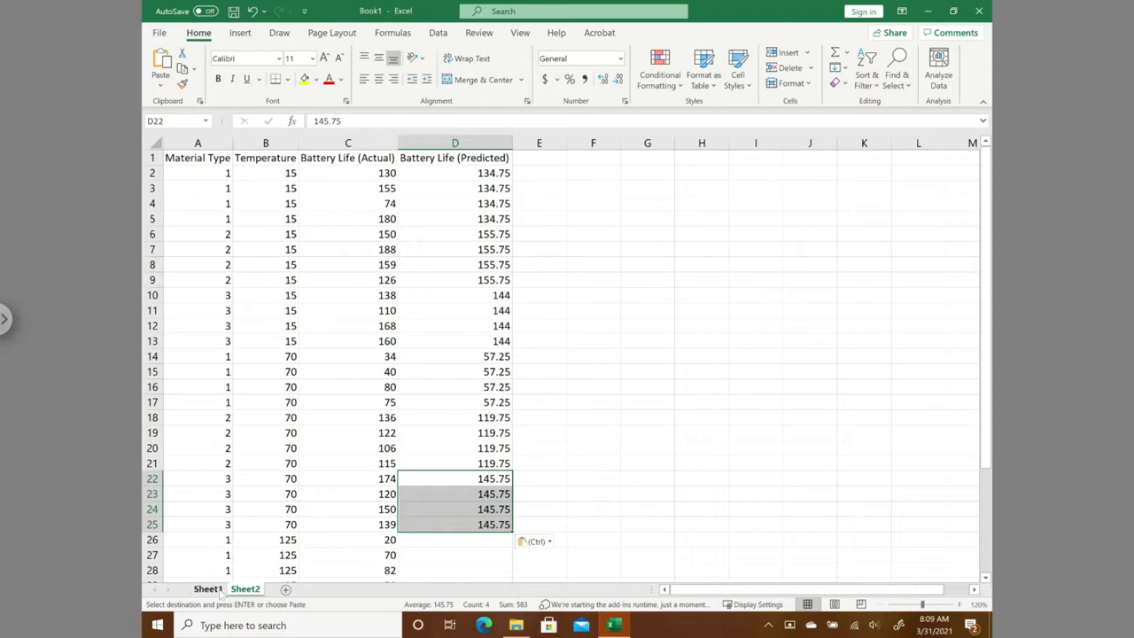
- Copy the average for material type 1 at temperature 125 from Sheet1 J7 into D26:D29 on Sheet2
left_click(208, 589)
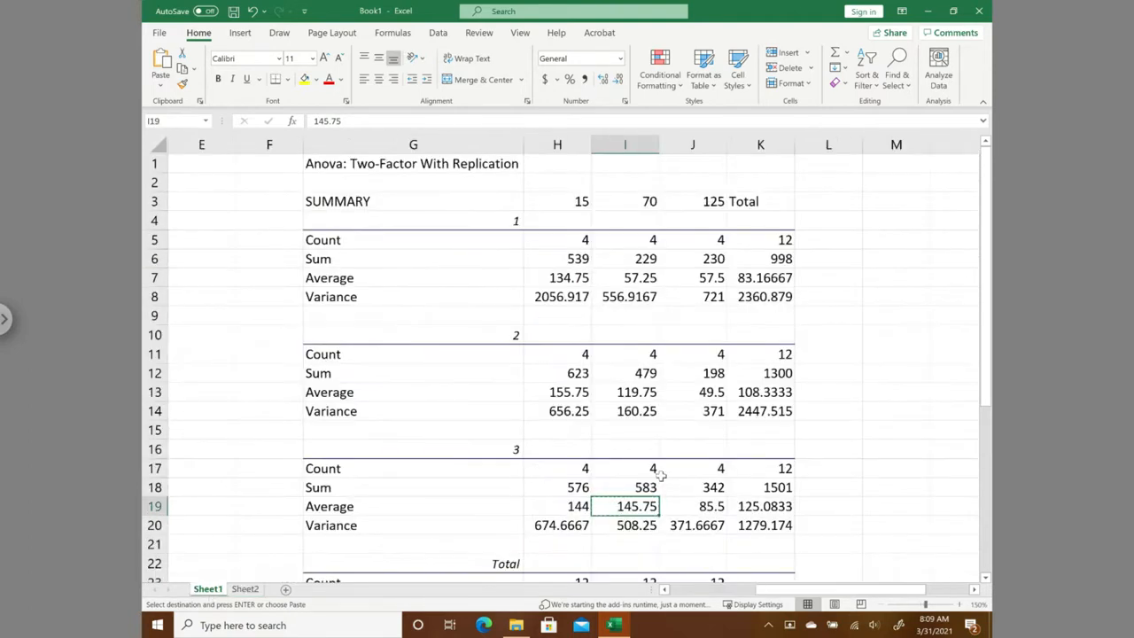
left_click(253, 591)
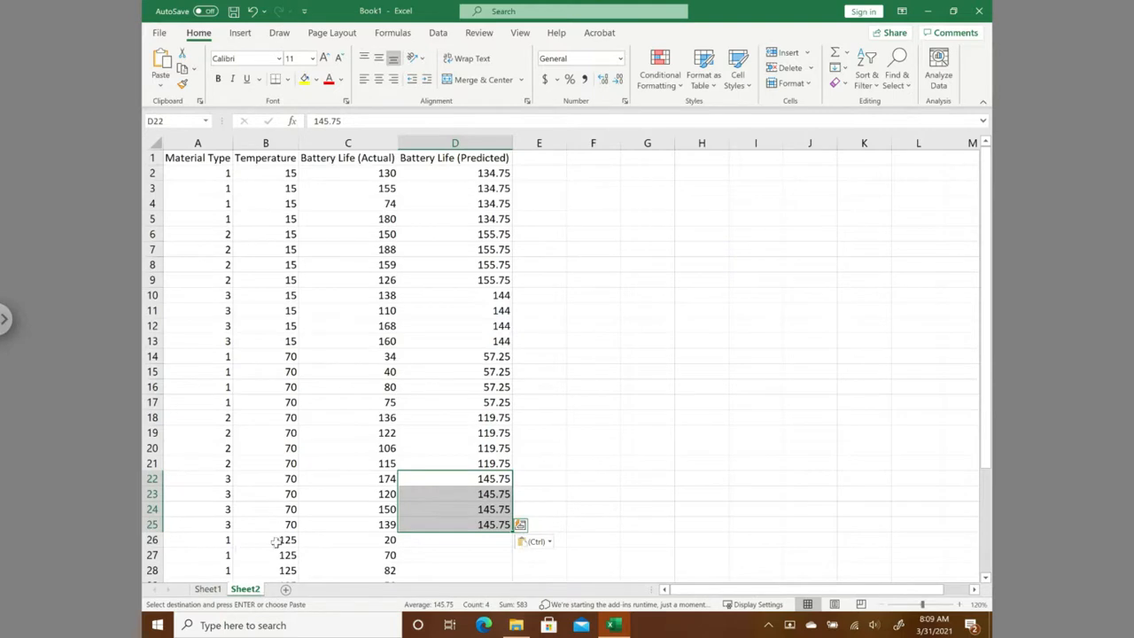
left_click(208, 590)
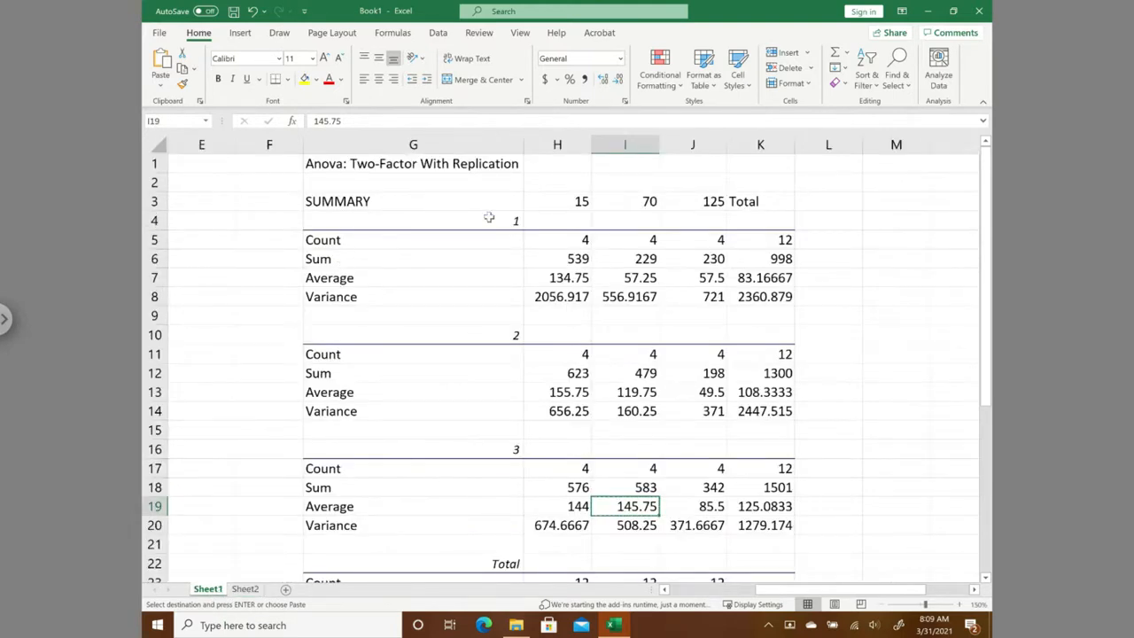
left_click(711, 279)
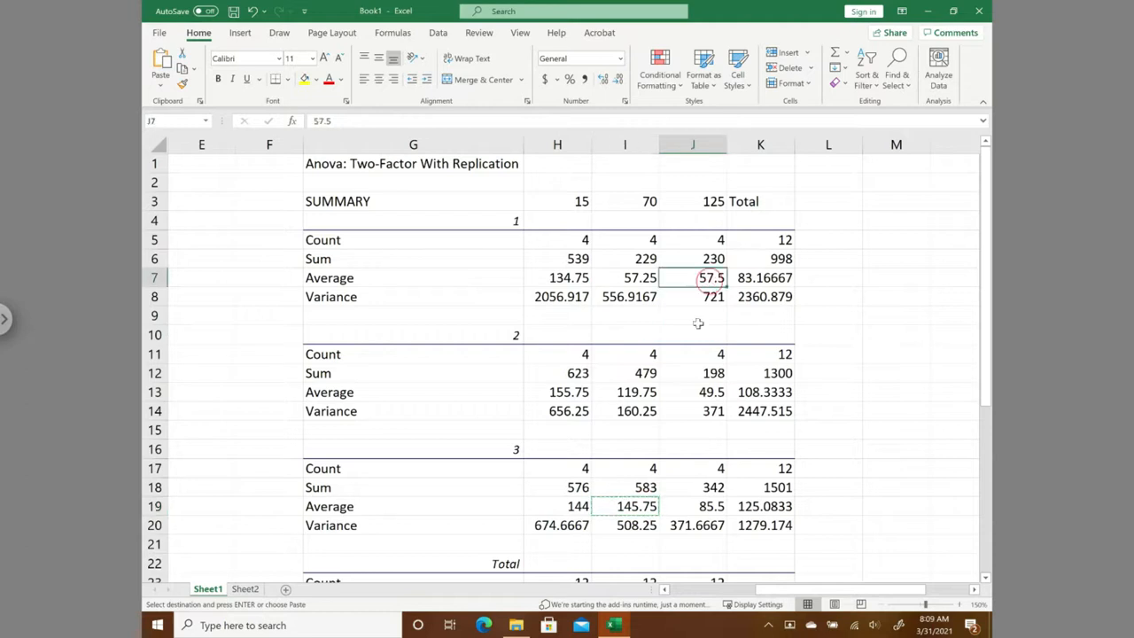
left_click(245, 589)
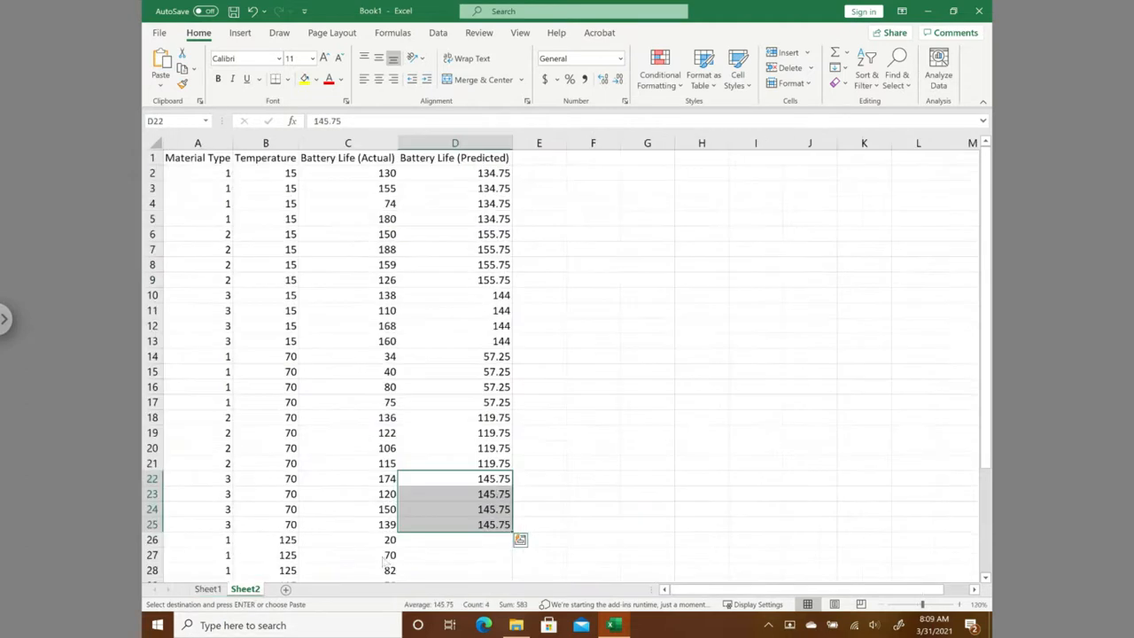
left_click(573, 474)
scroll(454, 504, "down", 2)
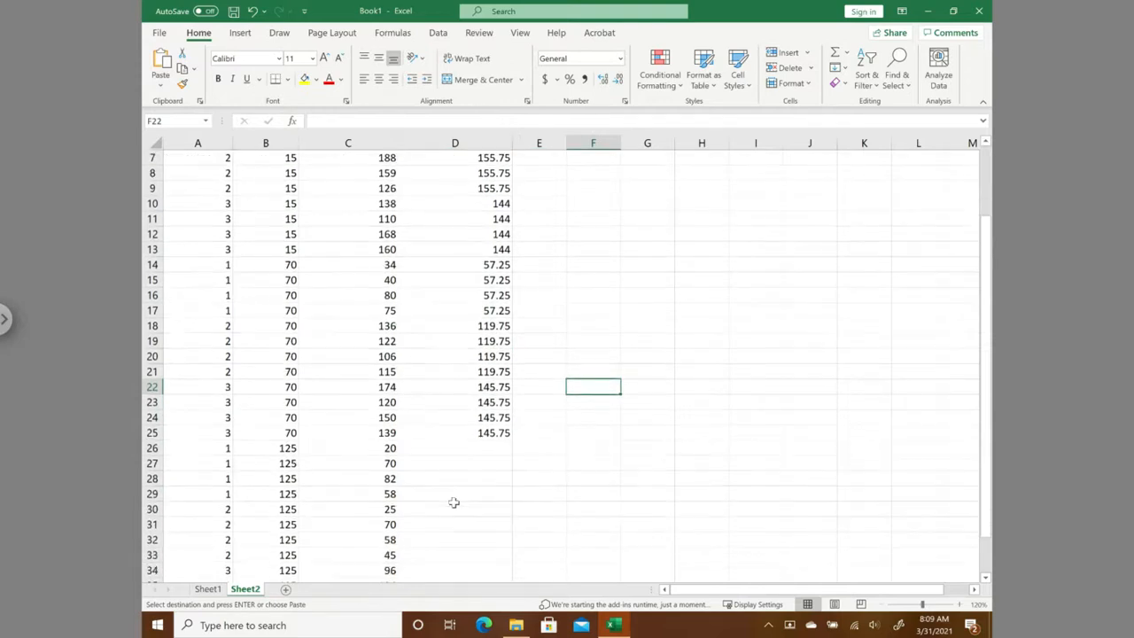
left_click_drag(461, 450, 451, 496)
key("ctrl+v")
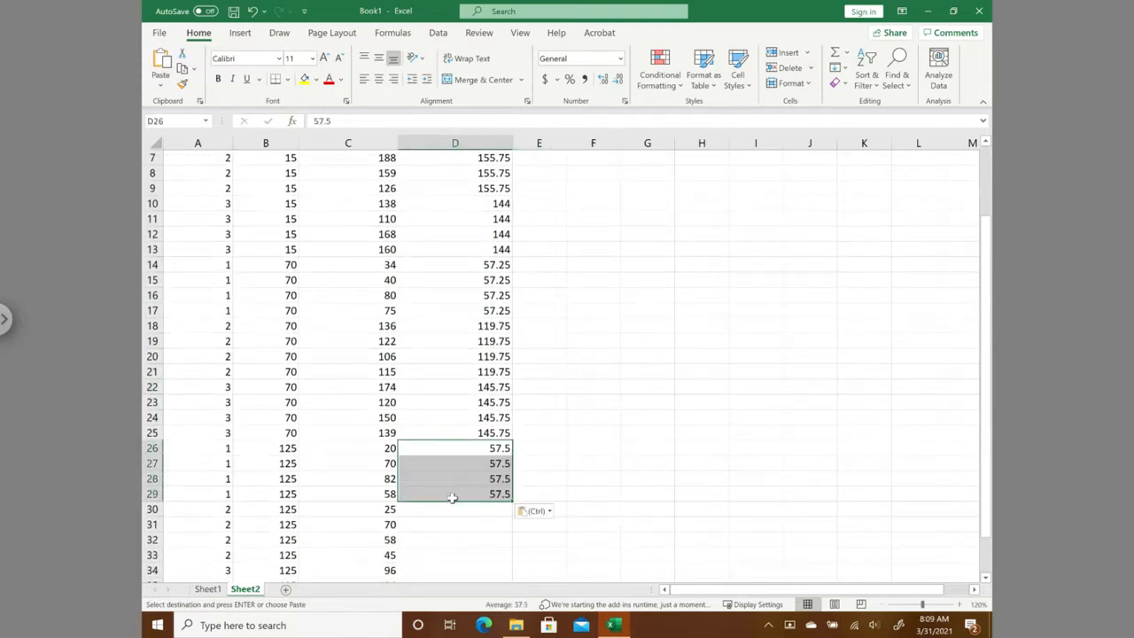
- Copy the average for material type 2 at temperature 125 from Sheet1 J13 into D30:D33 on Sheet2
left_click(209, 590)
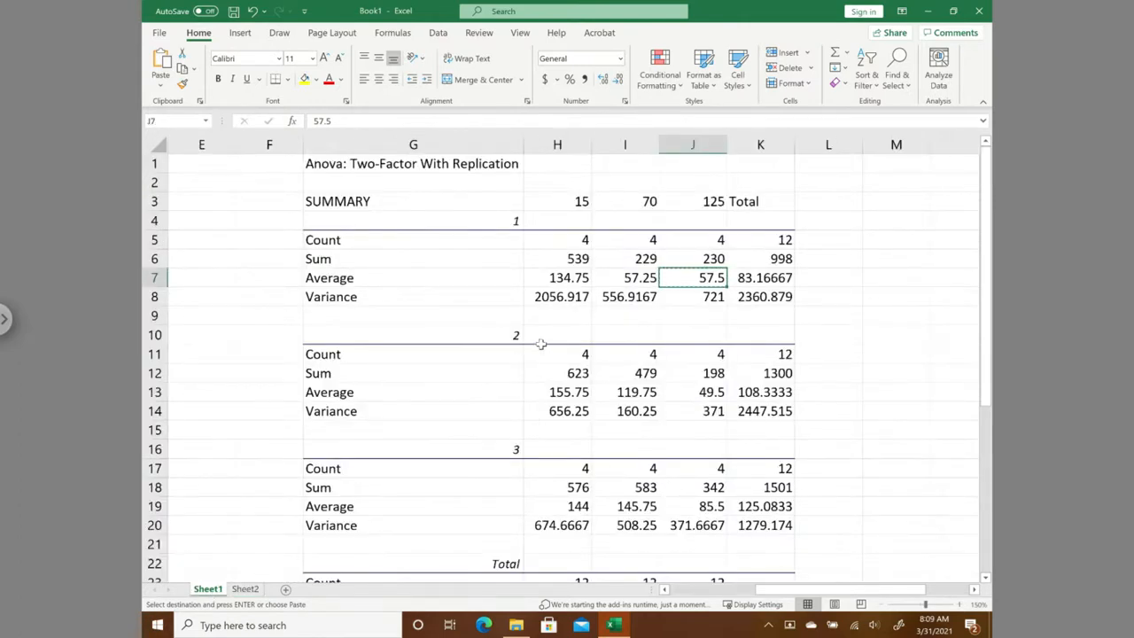
left_click(706, 391)
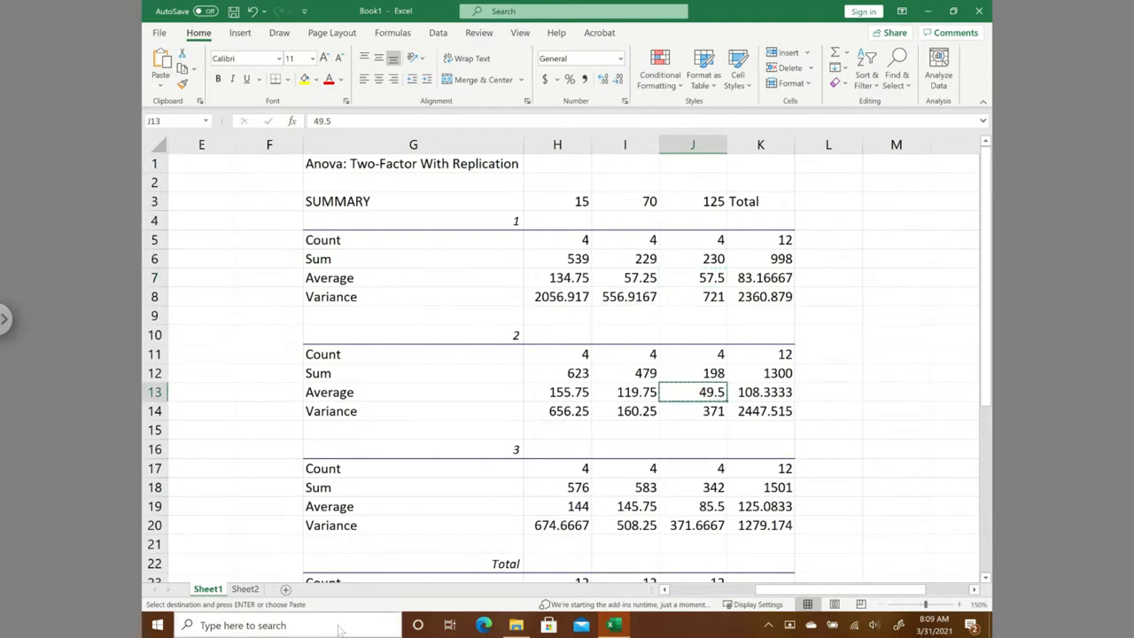
left_click(239, 592)
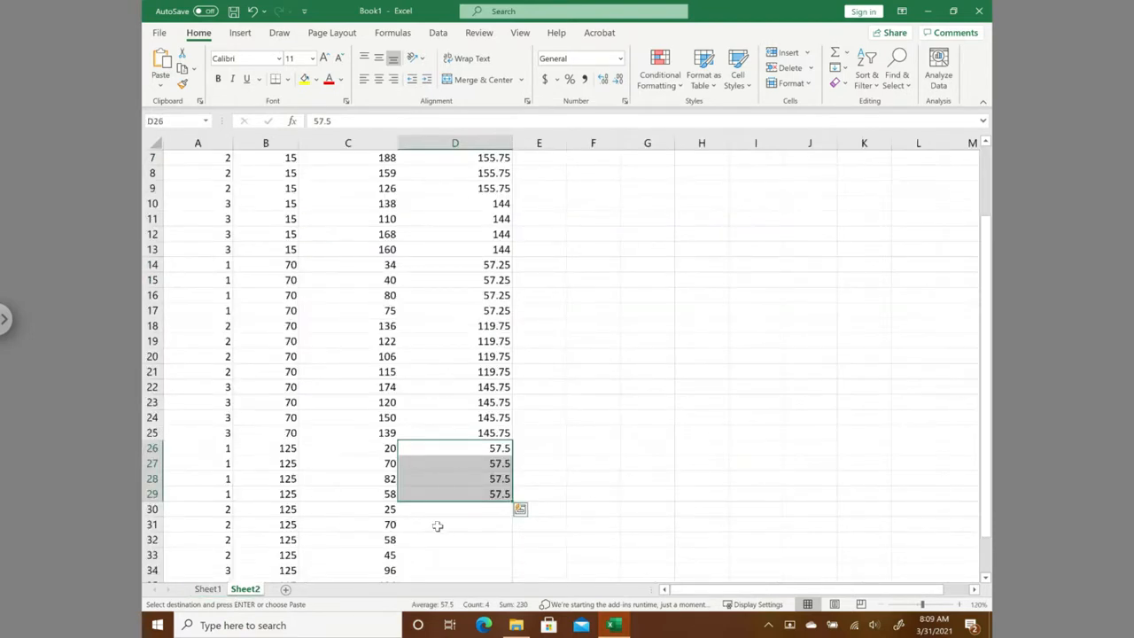
left_click_drag(451, 513, 441, 554)
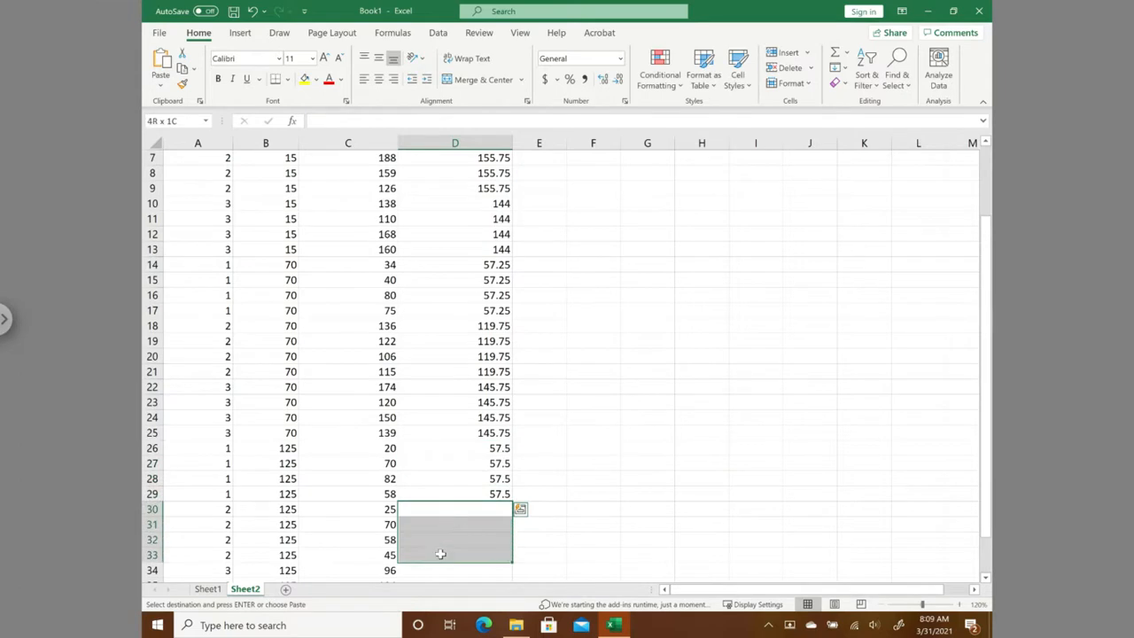
type("49.5 49.5 49.5 49.5")
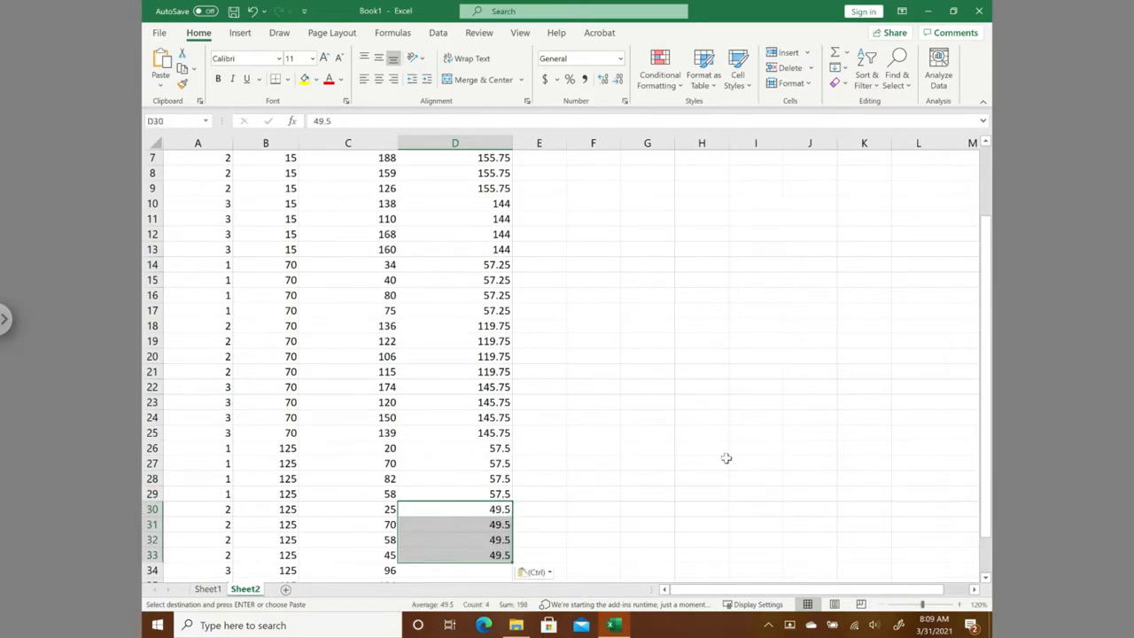
- Copy the average for material type 3 at temperature 125 from Sheet1 J19 into D34:D37 on Sheet2
left_click(207, 590)
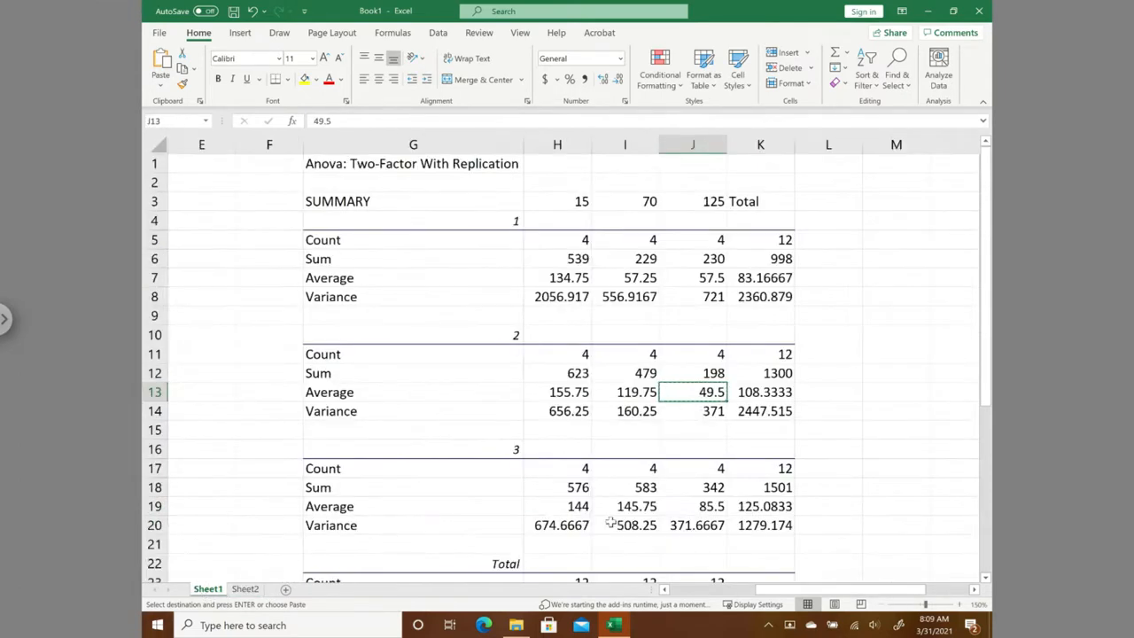
left_click(689, 506)
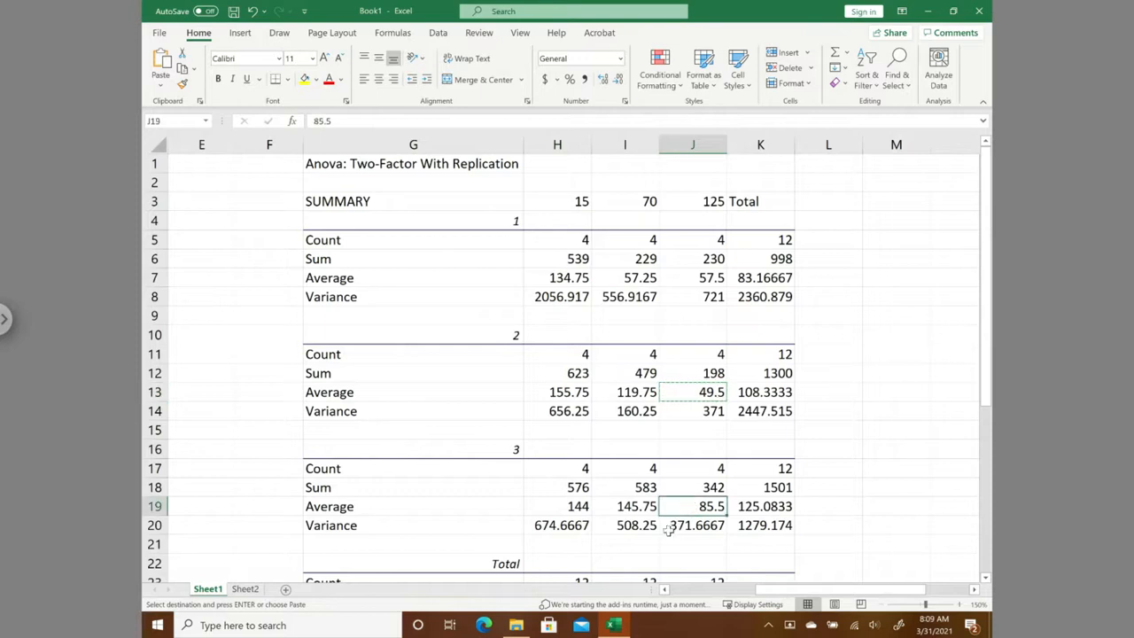
key("ctrl+c")
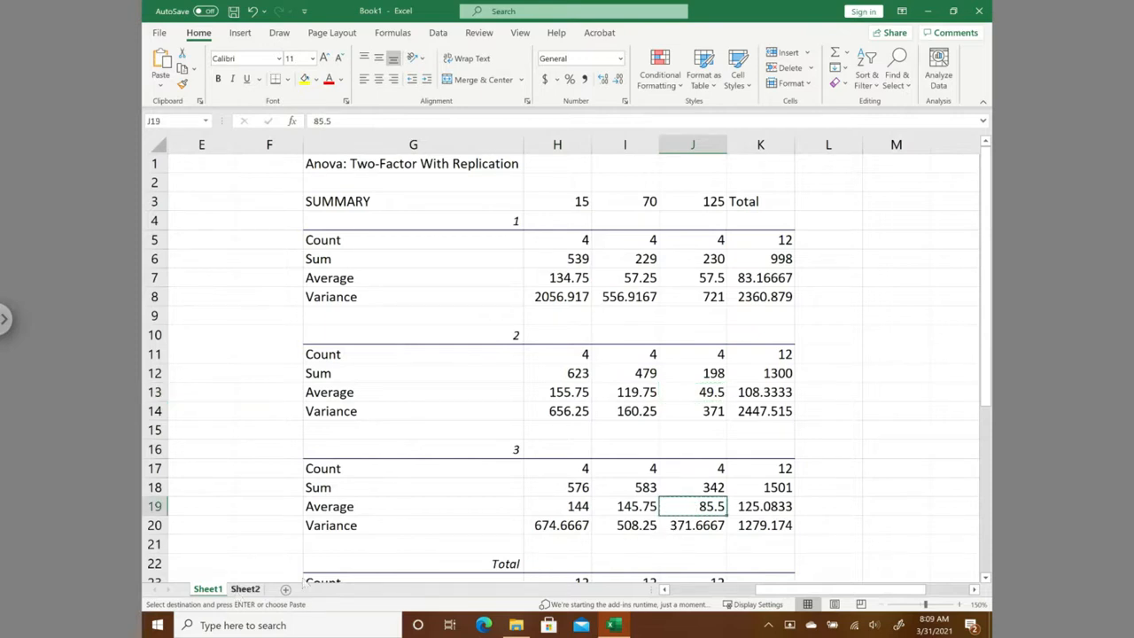
left_click(244, 589)
scroll(516, 496, "down", 2)
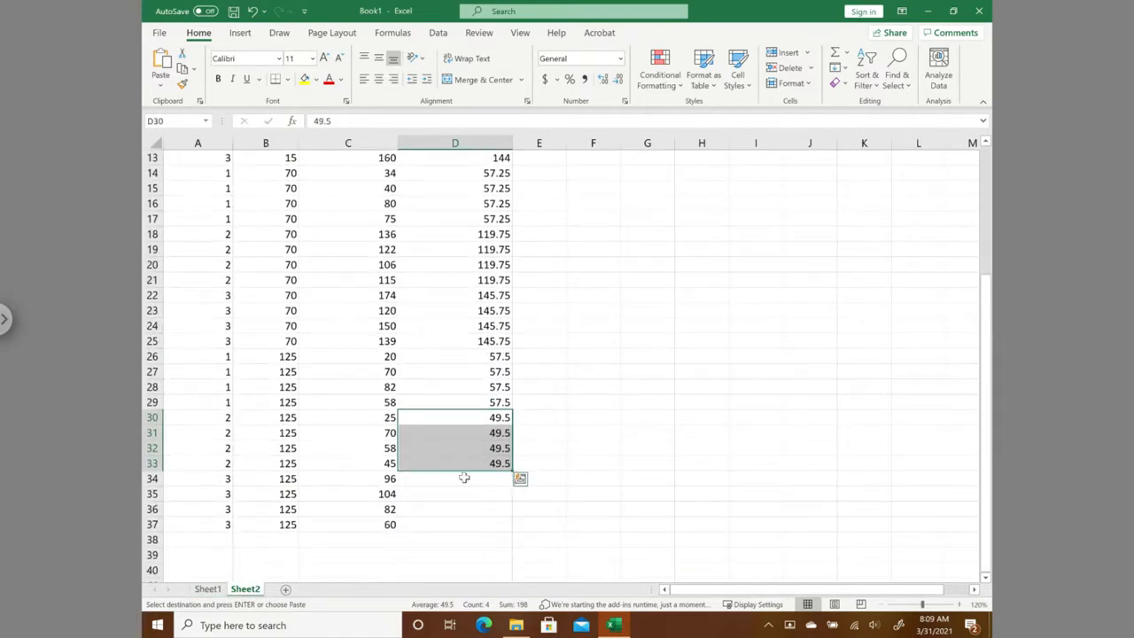
left_click_drag(458, 483, 453, 523)
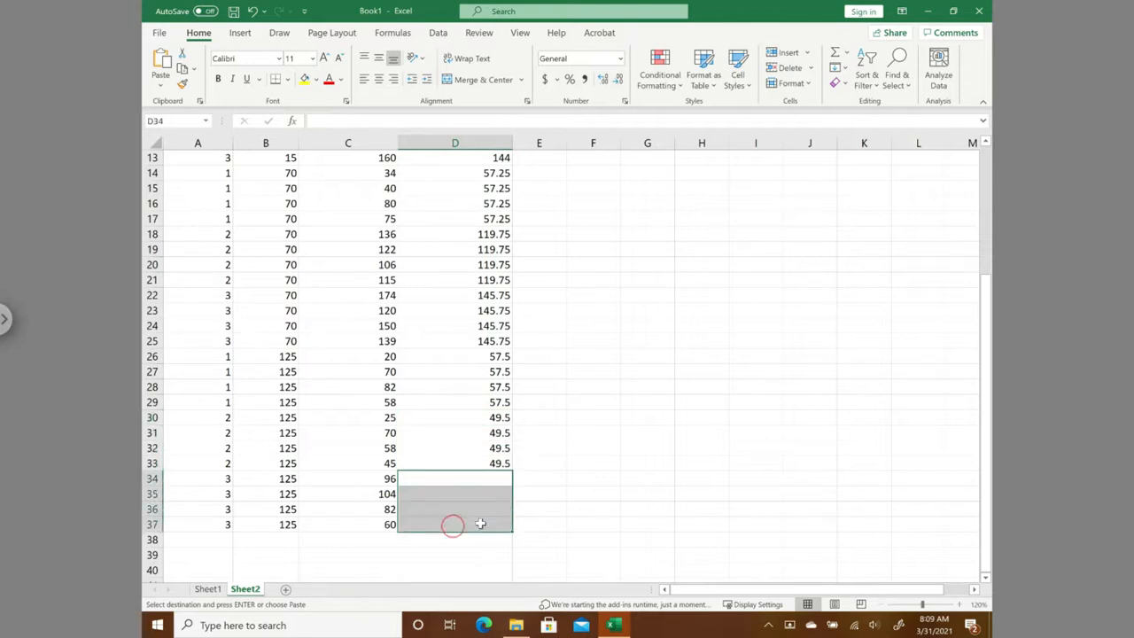
key("ctrl+v")
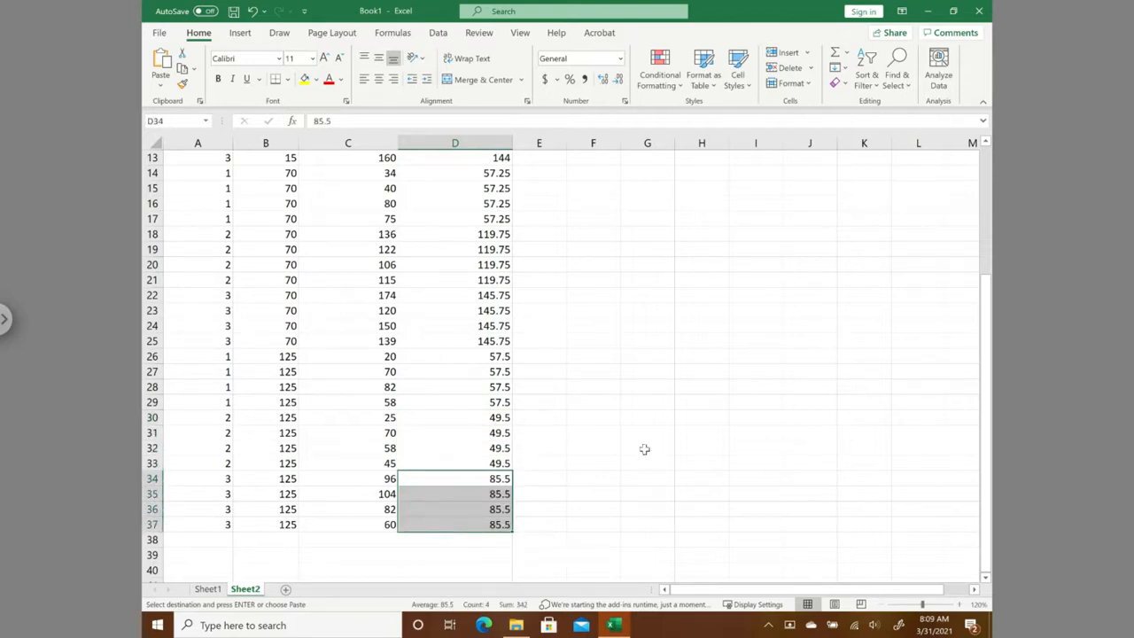
- Review the actual and predicted battery life in Sheet2's first rows alongside the original data and ANOVA summary on Sheet1
scroll(644, 450, "up", 4)
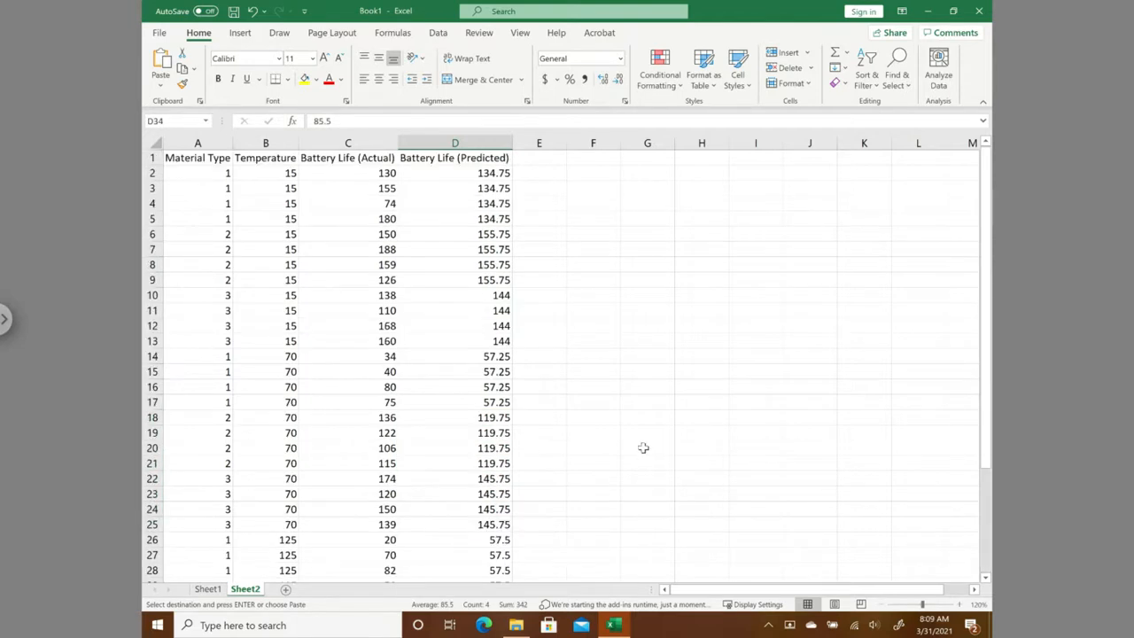
left_click(280, 204)
left_click(371, 202)
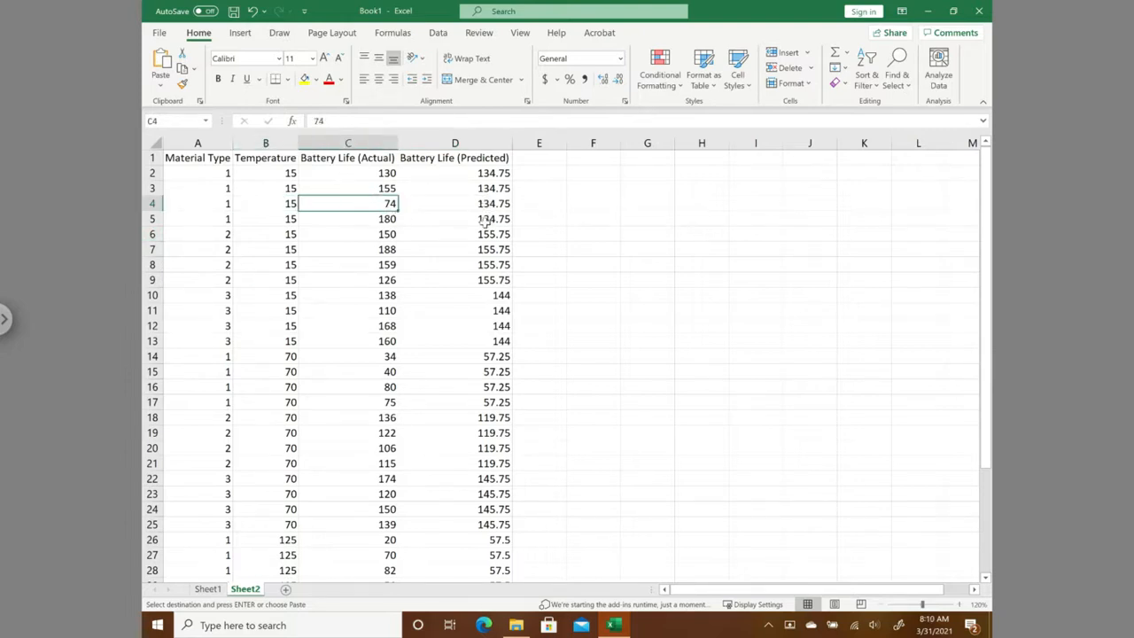
left_click(483, 222)
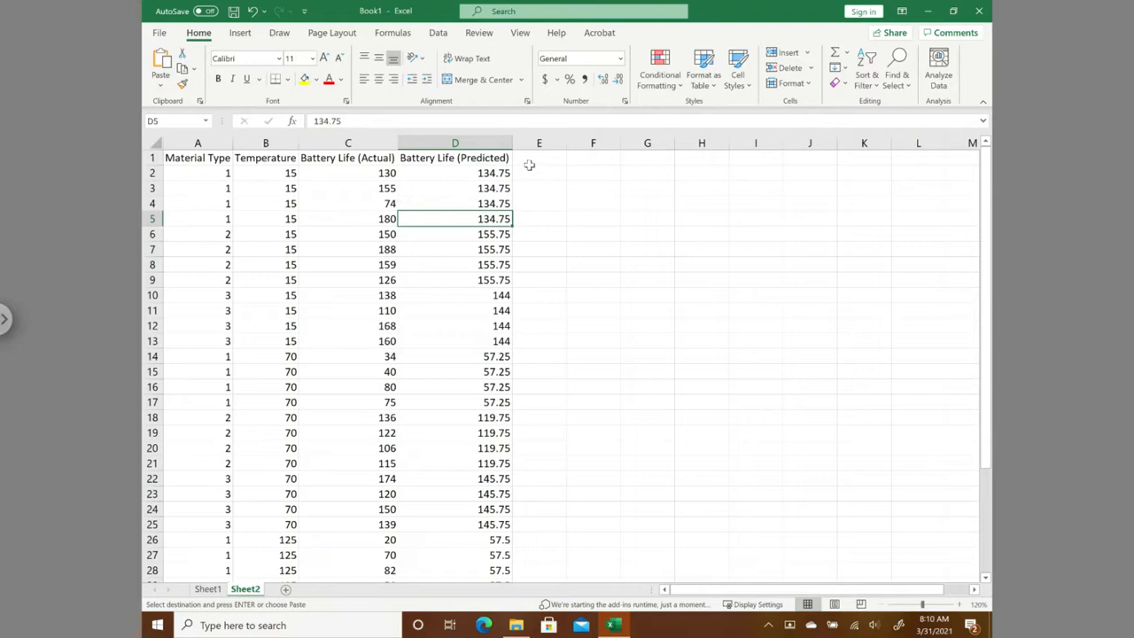
left_click(208, 588)
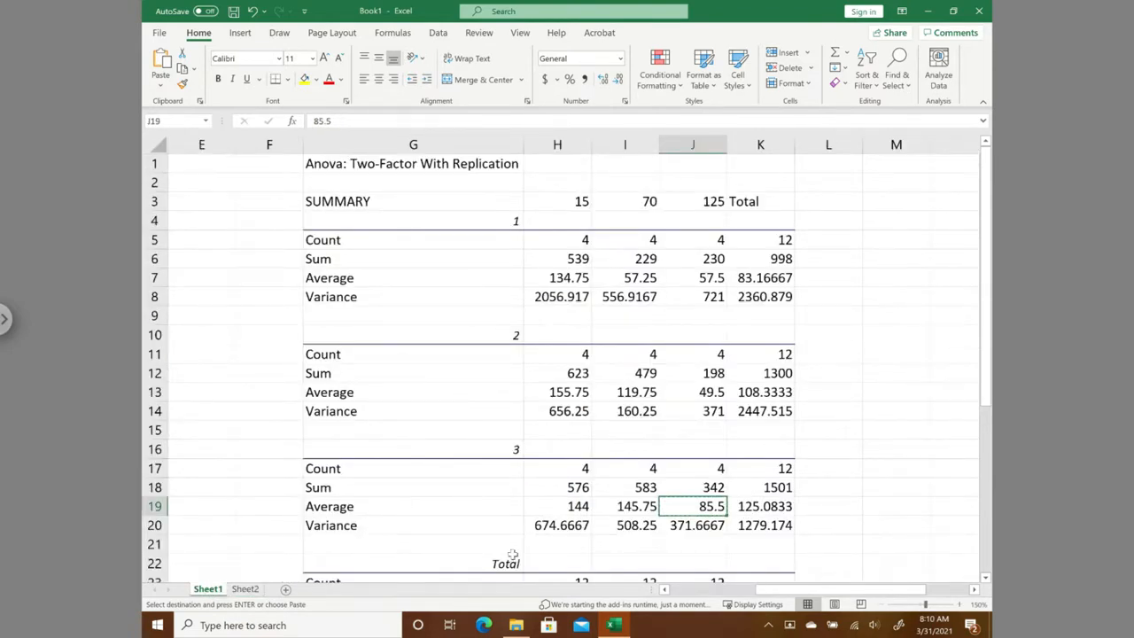
left_click_drag(796, 592, 710, 592)
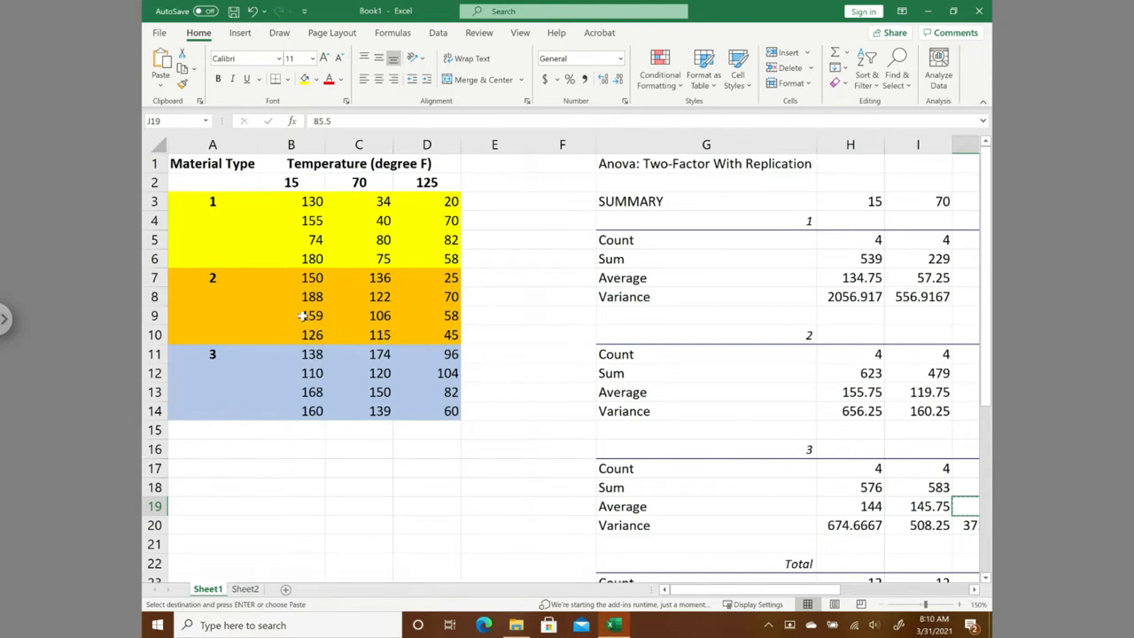
- Add the column header Residuals in E1 on Sheet2, beside the predicted battery life
left_click(245, 589)
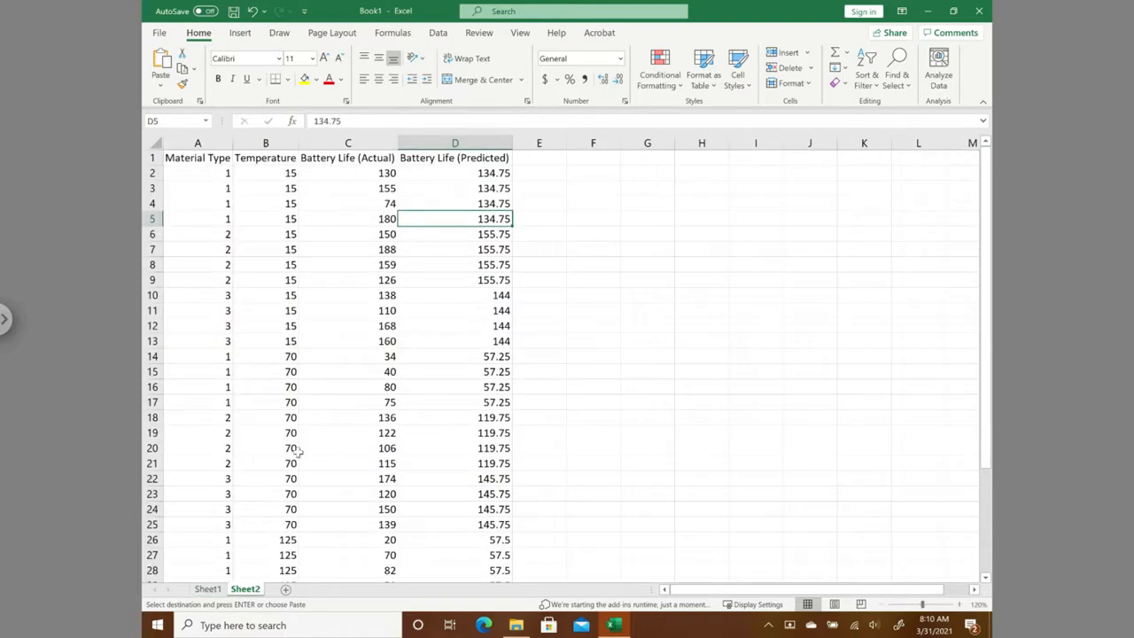
left_click(527, 157)
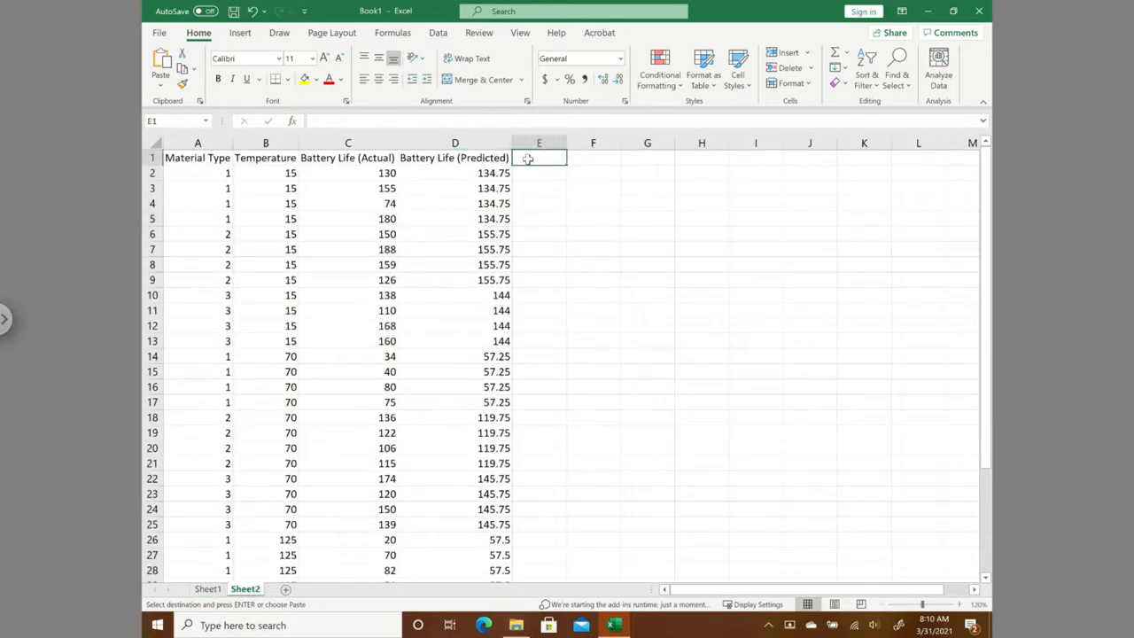
type("Residuals")
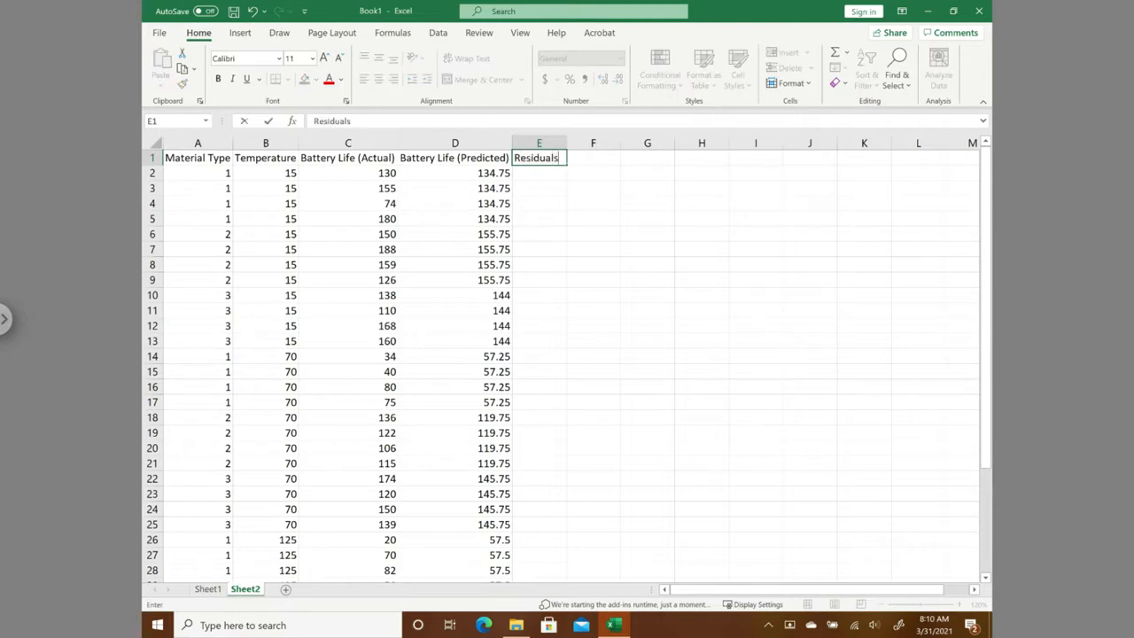
key("Return")
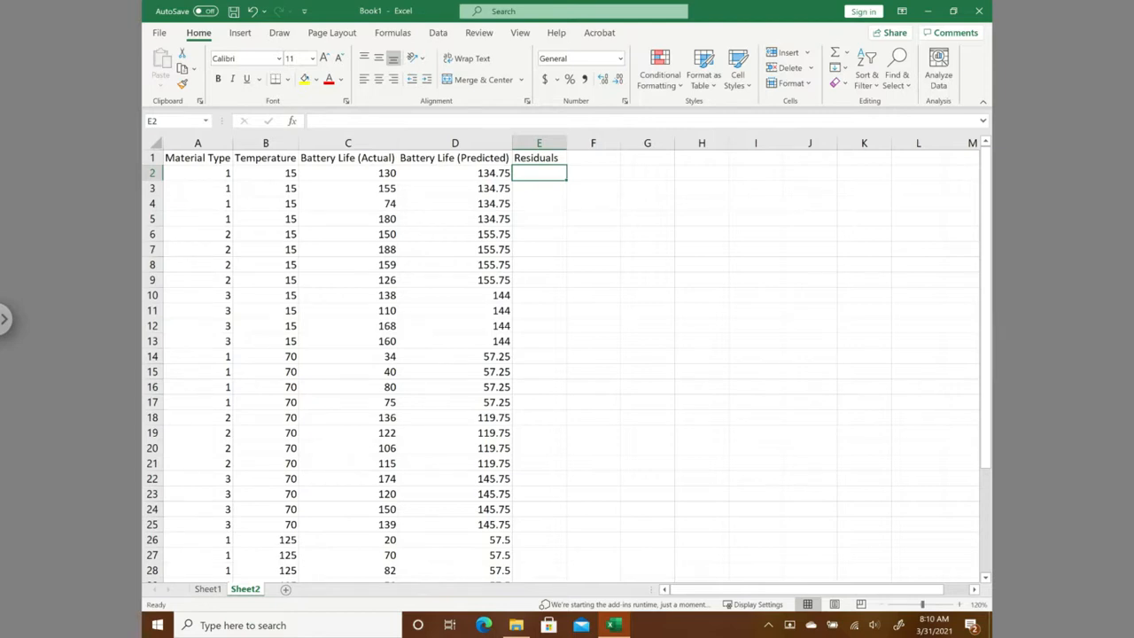
- Calculate the first residual in E2 as actual minus predicted battery life with =C2-D2, and select that cell
left_click(485, 172)
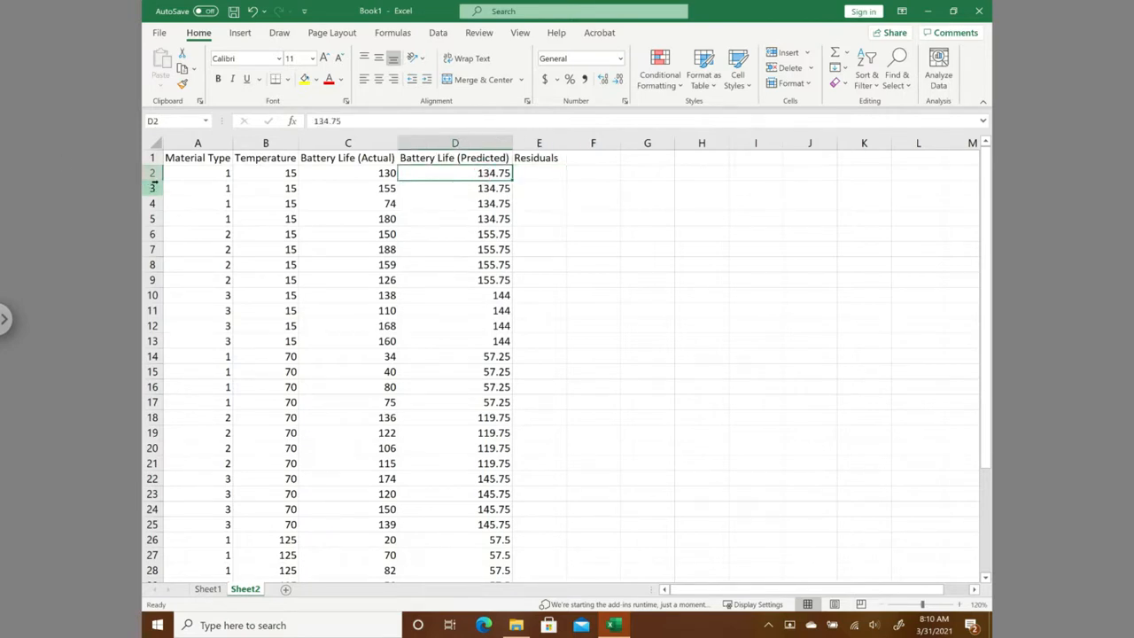
left_click_drag(177, 172, 282, 171)
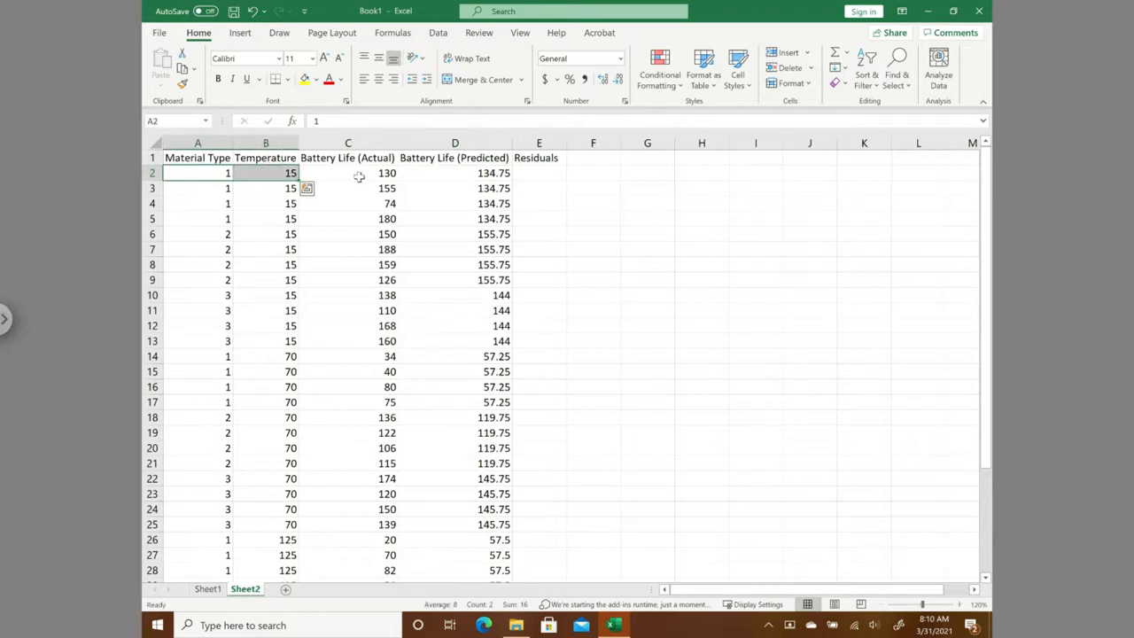
left_click(357, 174)
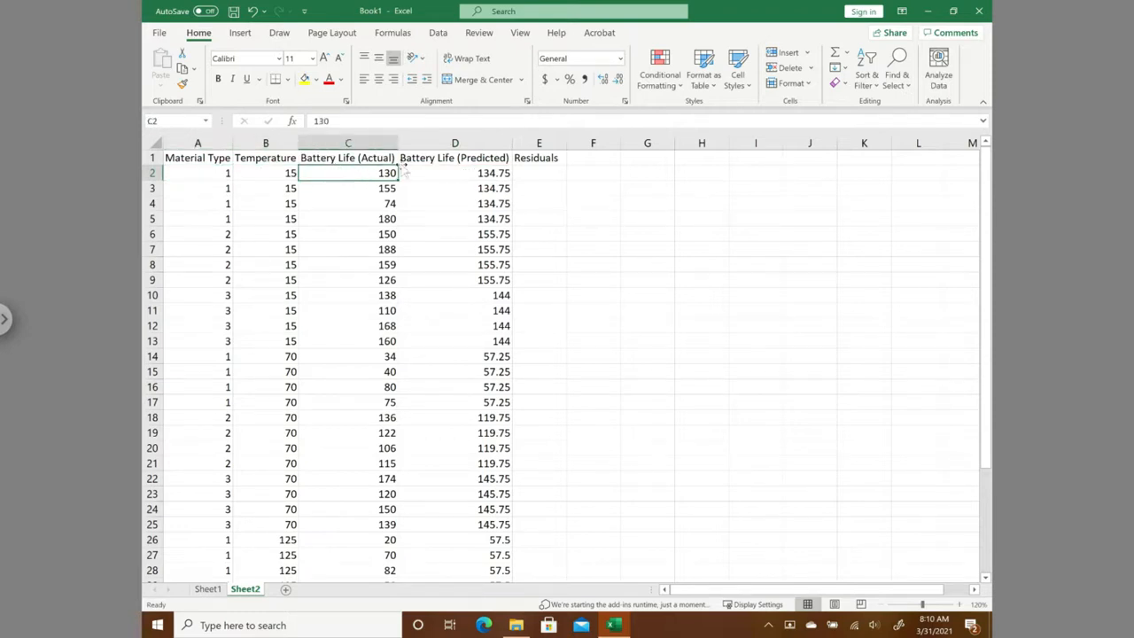
left_click(544, 174)
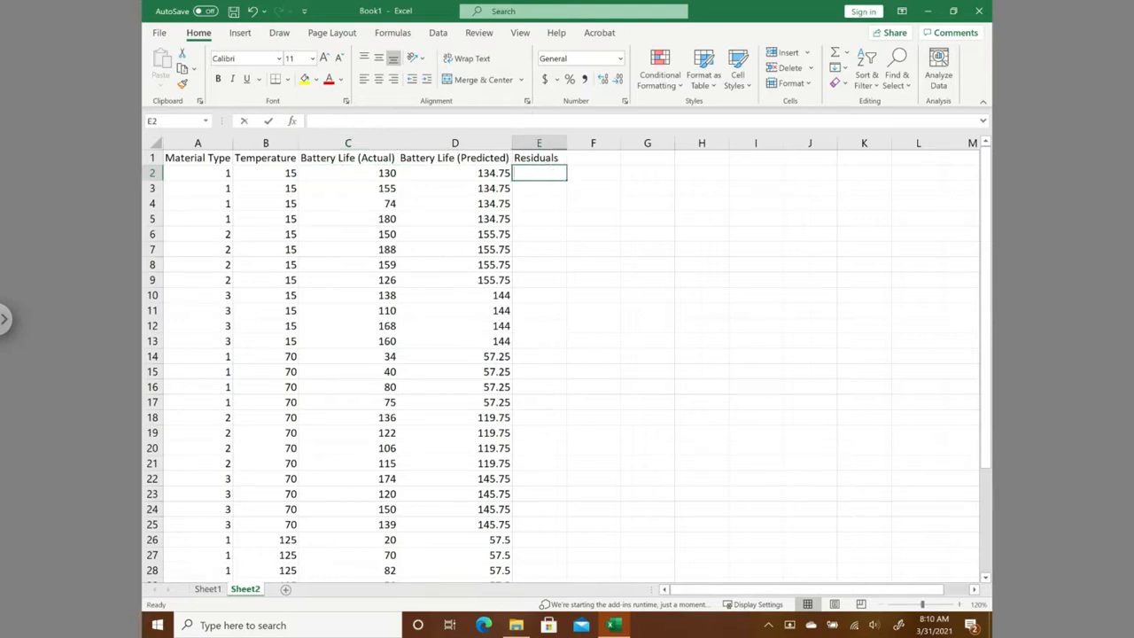
type("=")
left_click(386, 173)
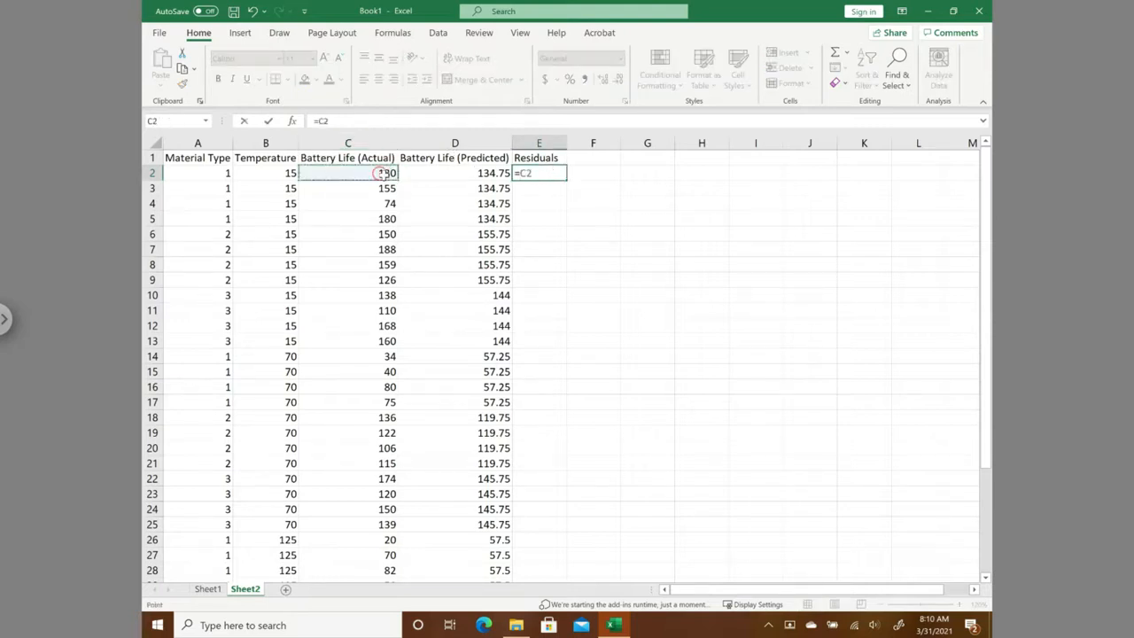
type("-")
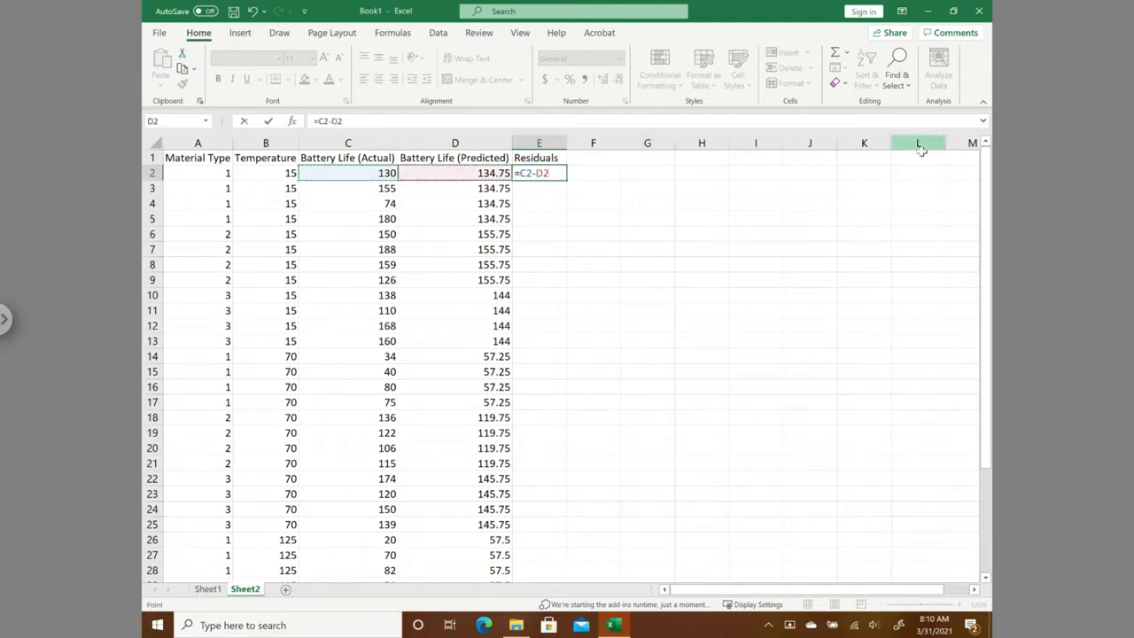
key("Return")
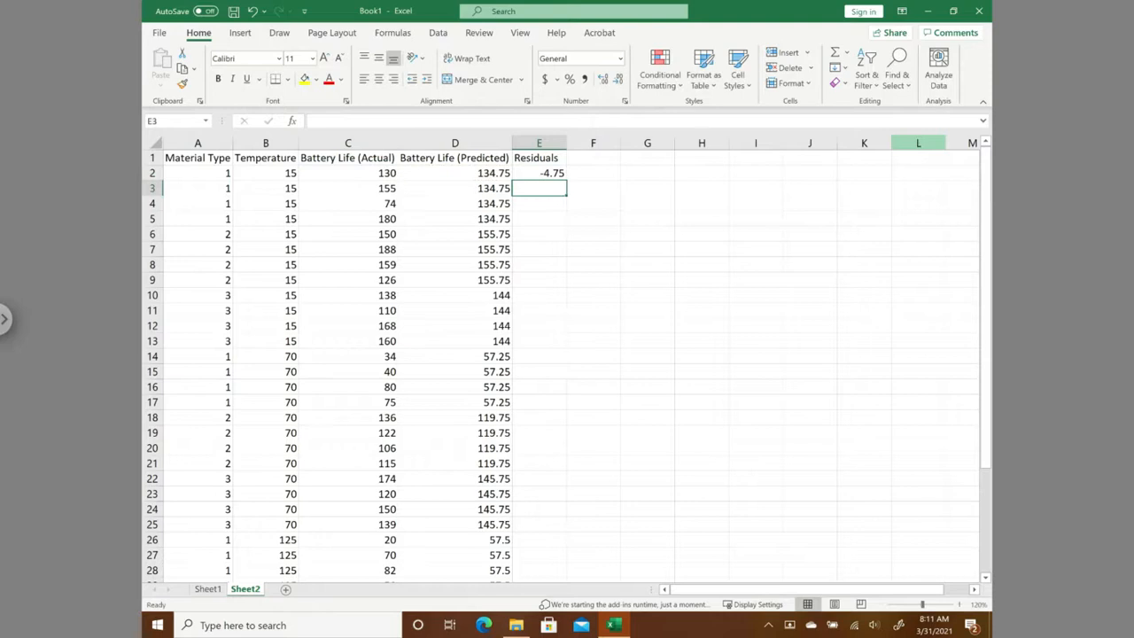
left_click(544, 172)
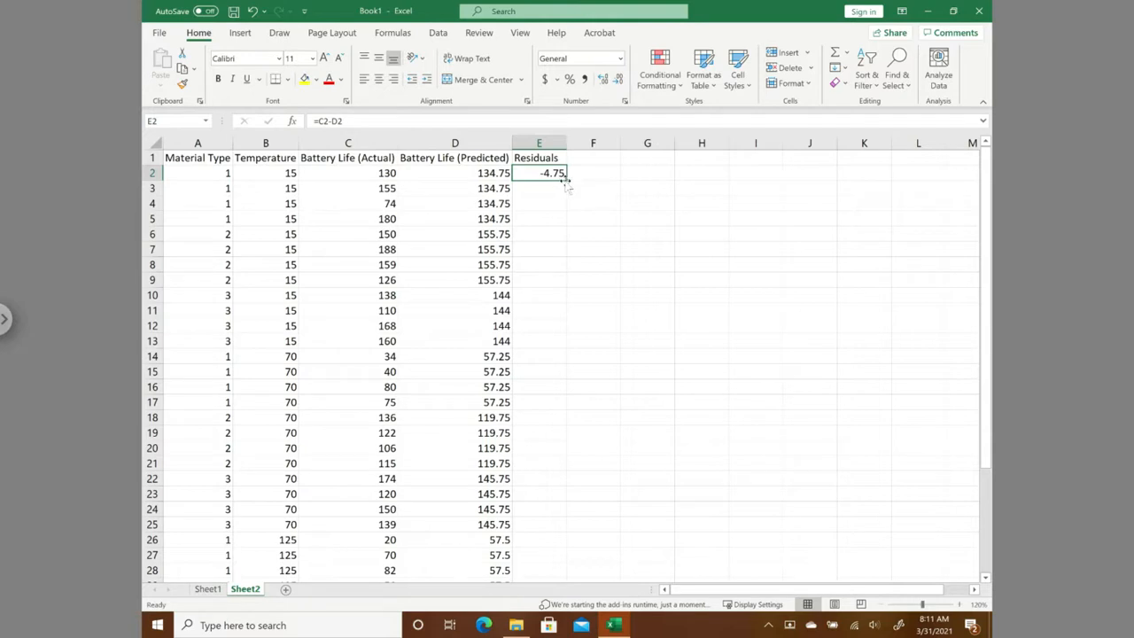
- Fill the residual formula in E2 down through E37 so every observation on Sheet2 has a residual
left_click_drag(567, 182, 548, 533)
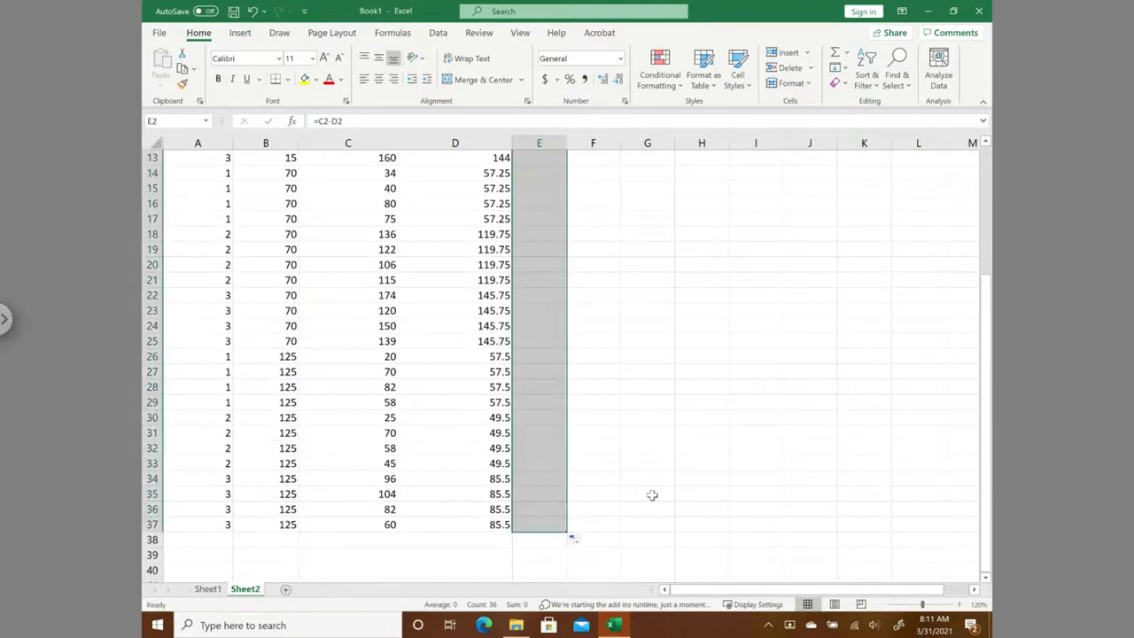
scroll(685, 436, "up", 2)
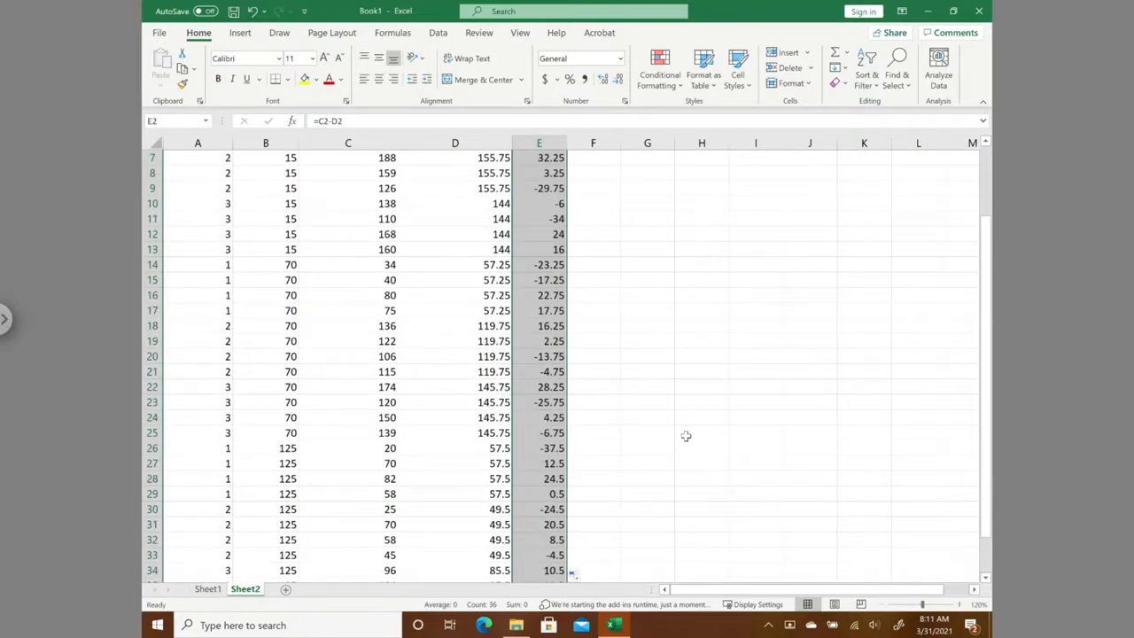
scroll(686, 436, "up", 2)
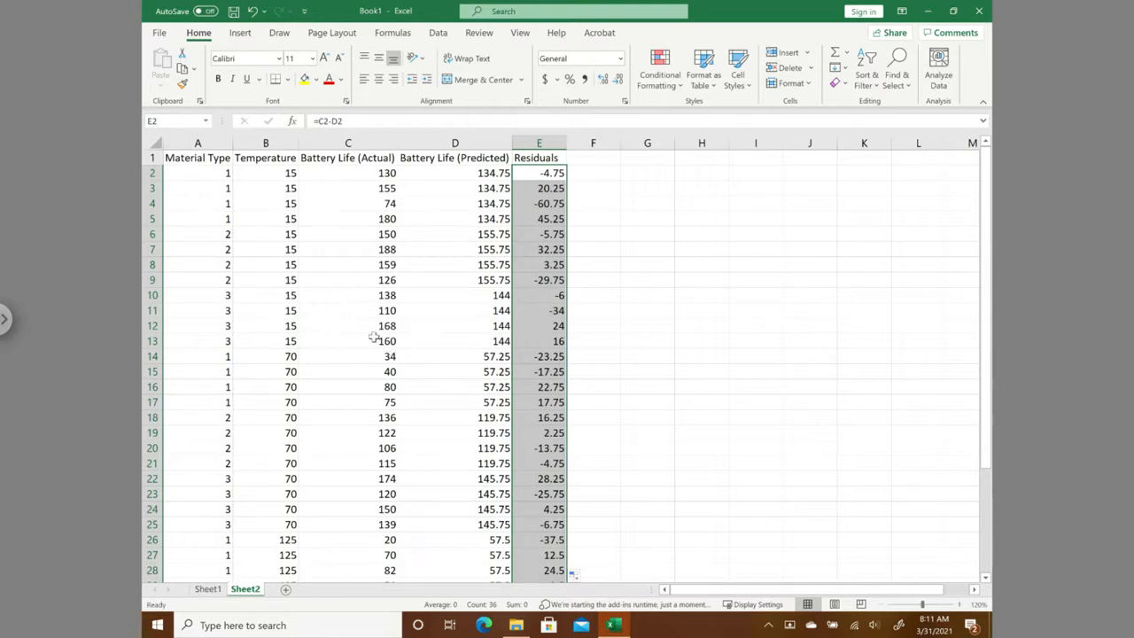
left_click(354, 297)
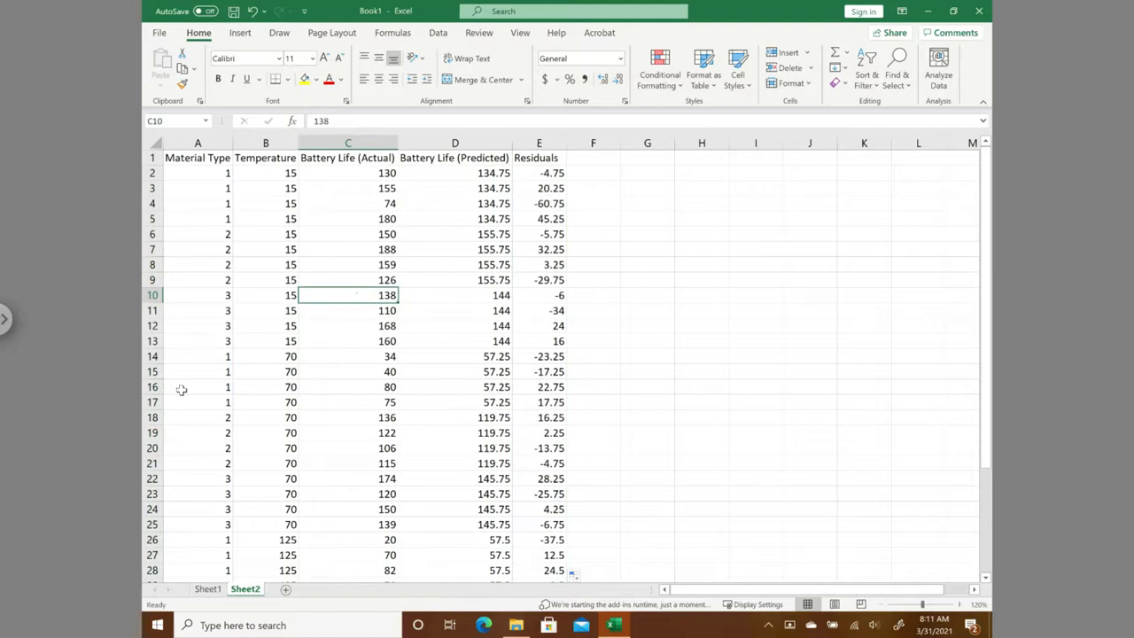
left_click(911, 307)
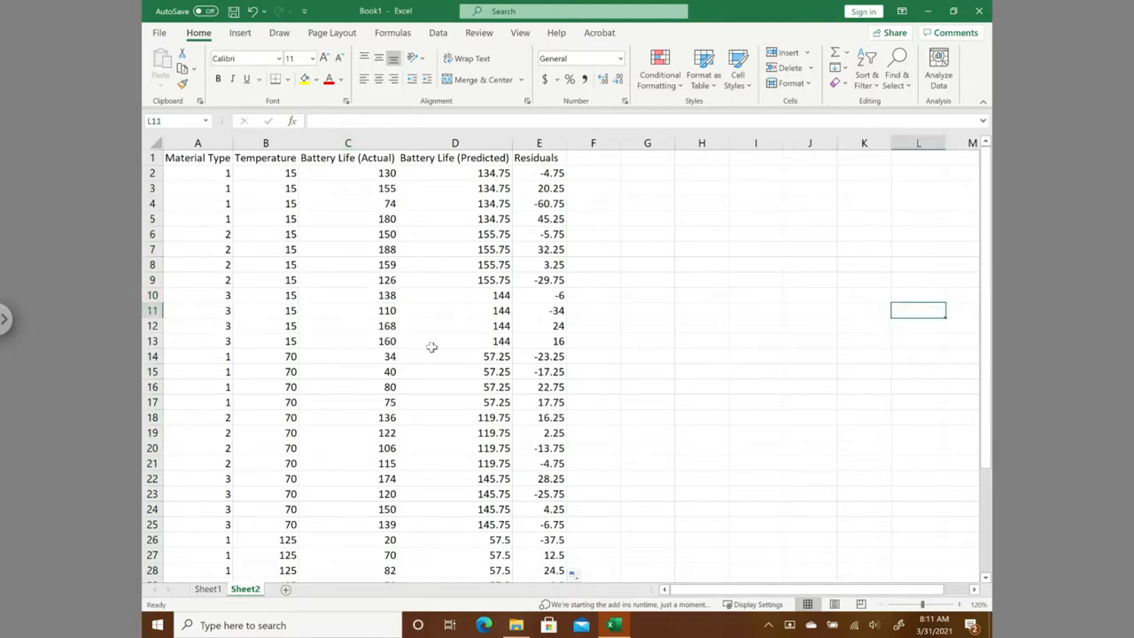
- Convert the data range A1:E37 on Sheet2 into a table with headers
left_click(357, 314)
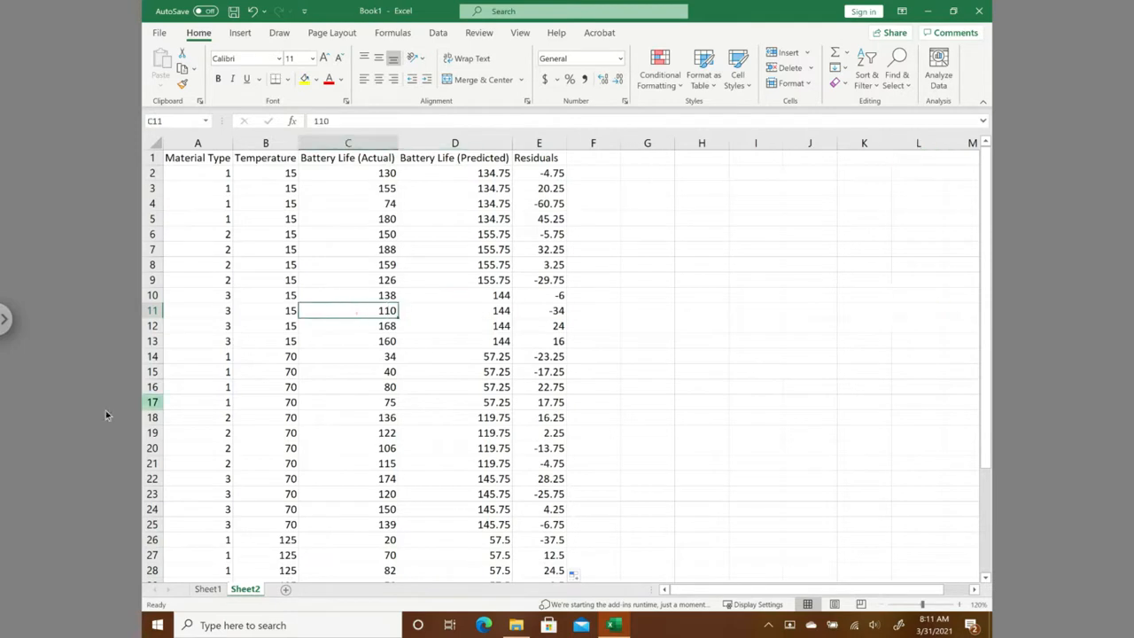
left_click(238, 36)
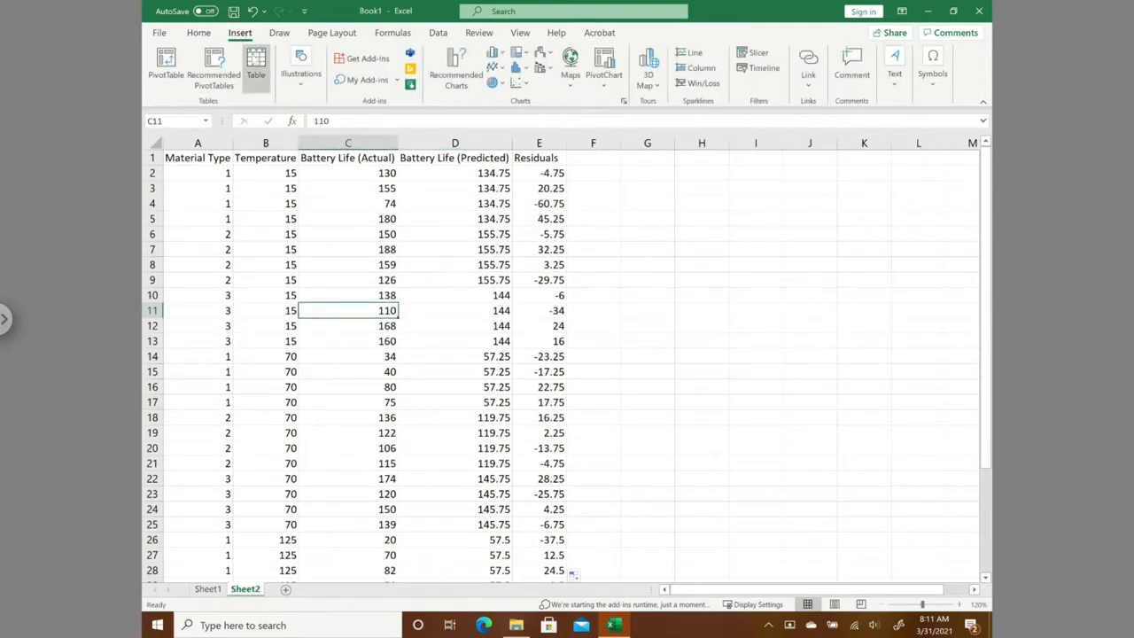
left_click(255, 64)
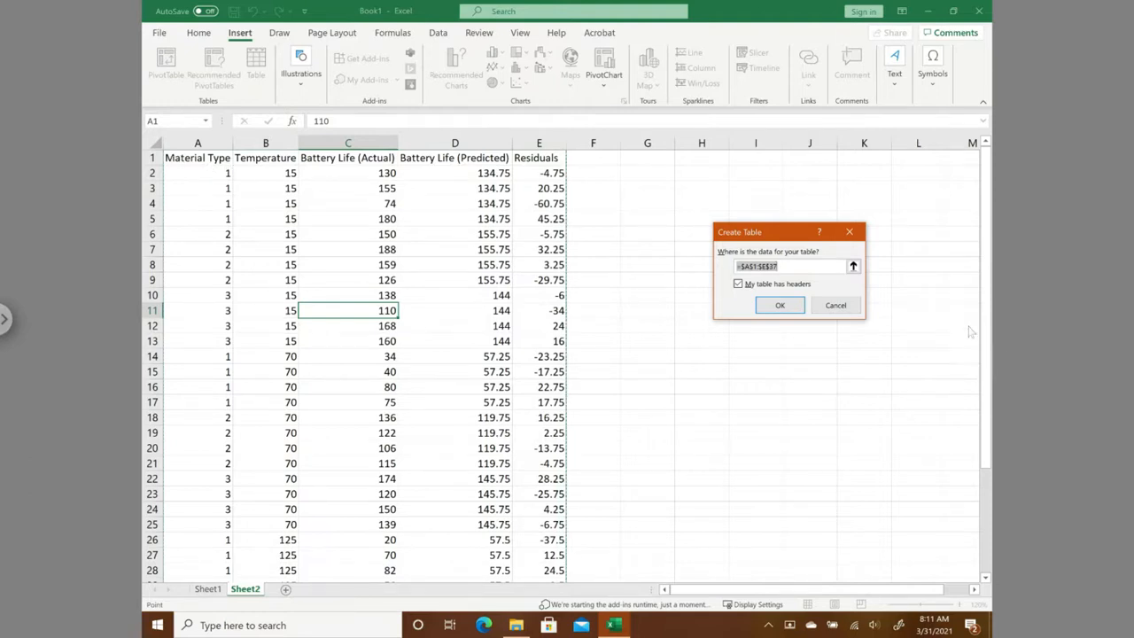
left_click_drag(986, 295, 989, 156)
left_click(780, 306)
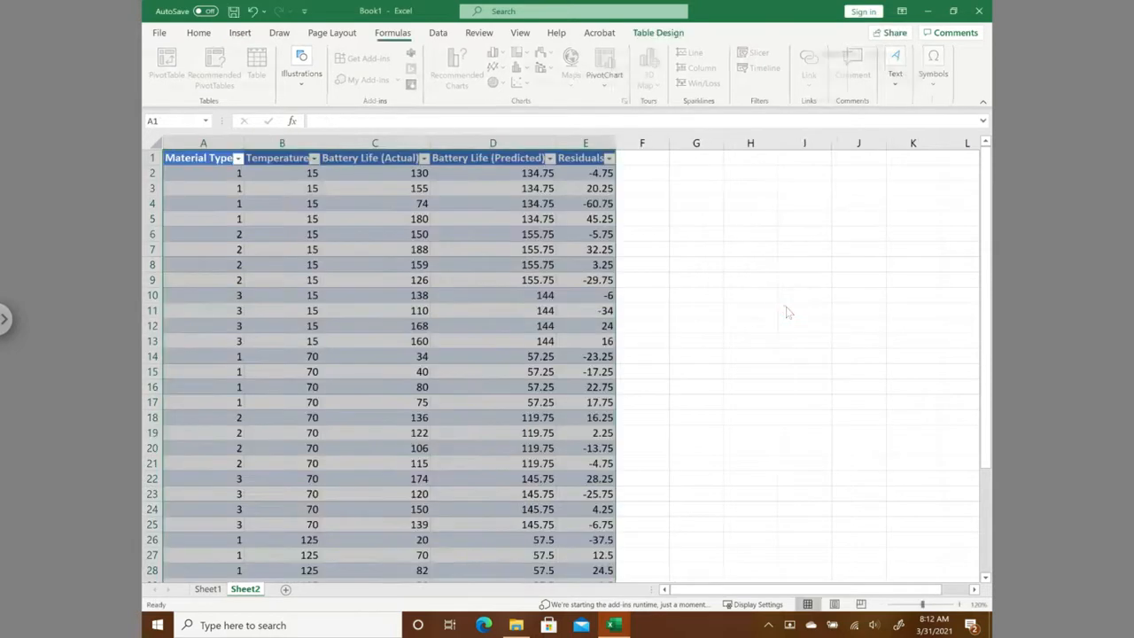
left_click(541, 389)
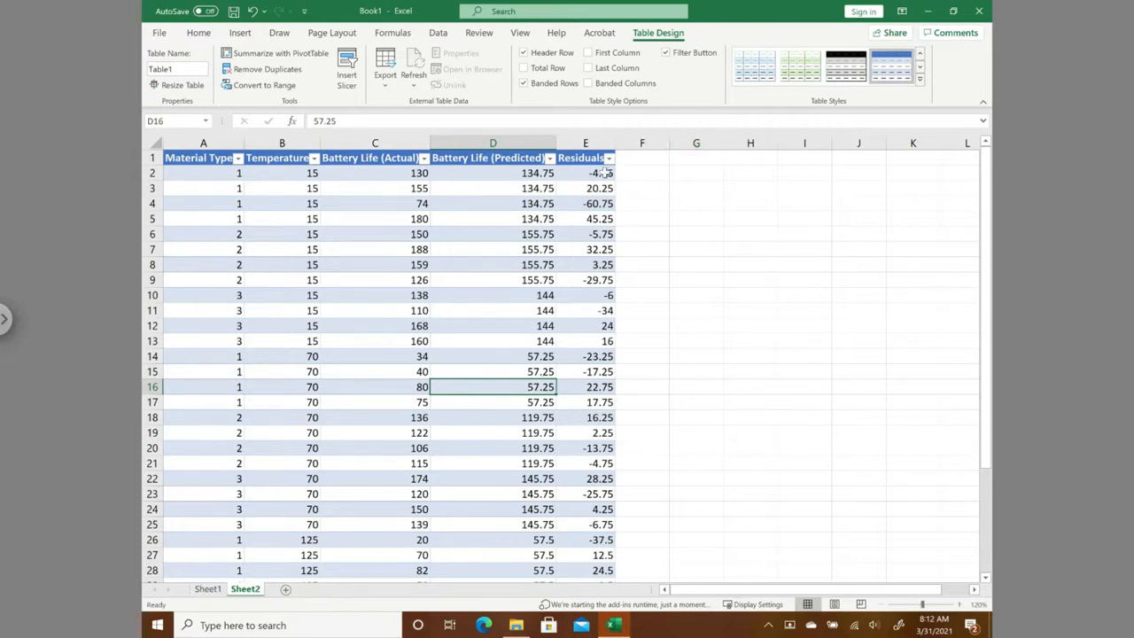
- Add a Sort Order column to the table in F1 and fit the column width to its header
left_click(635, 160)
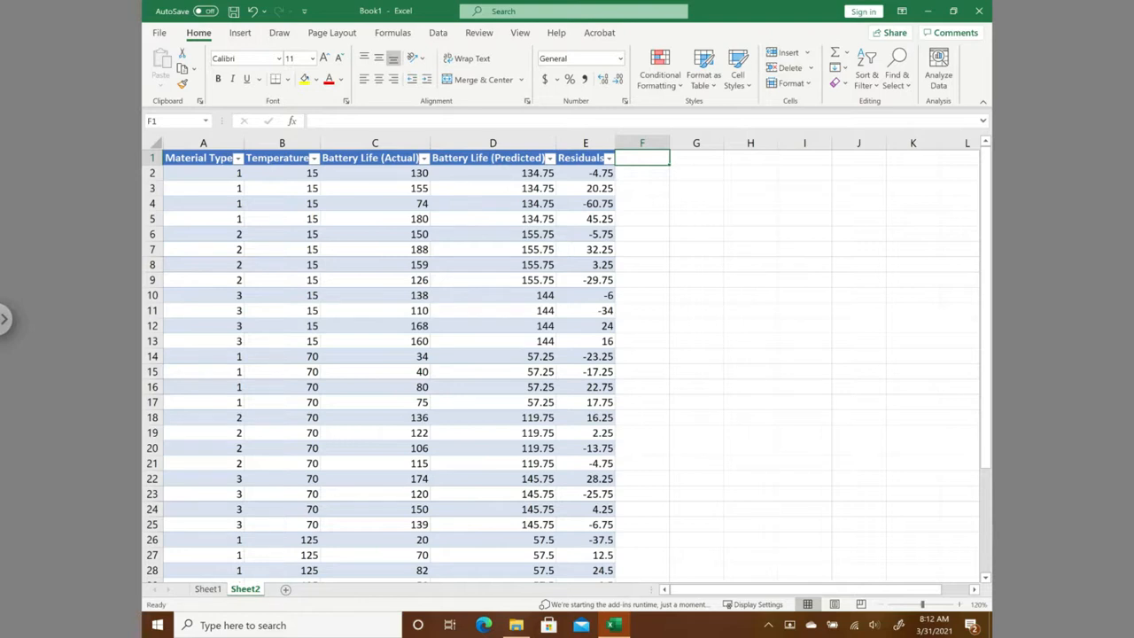
type("Sort Order")
key("Return")
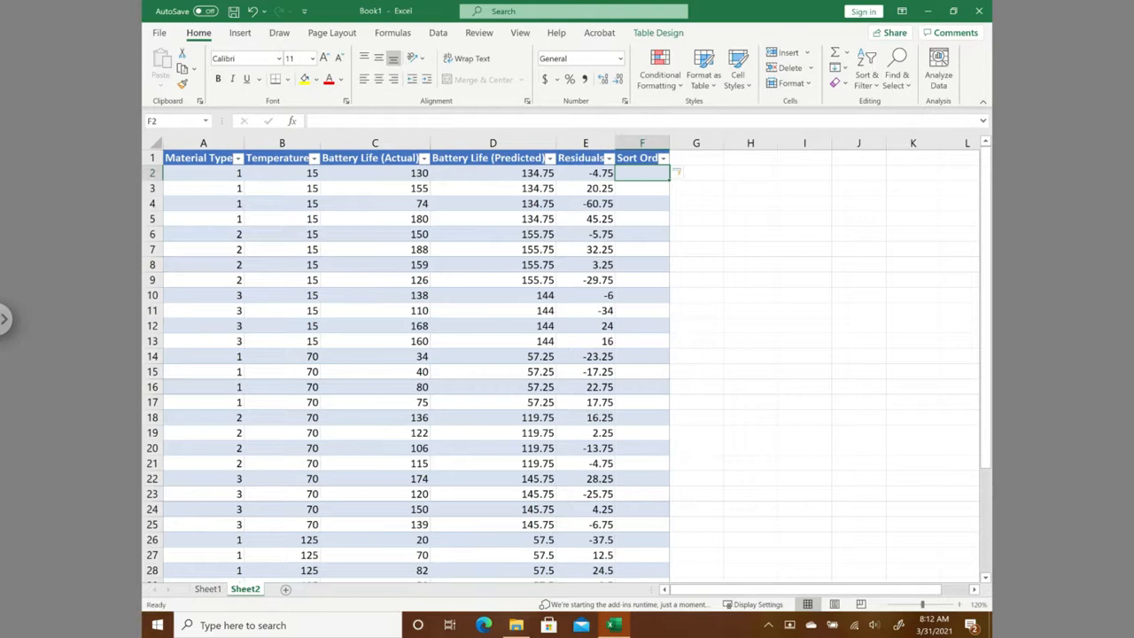
double_click(668, 140)
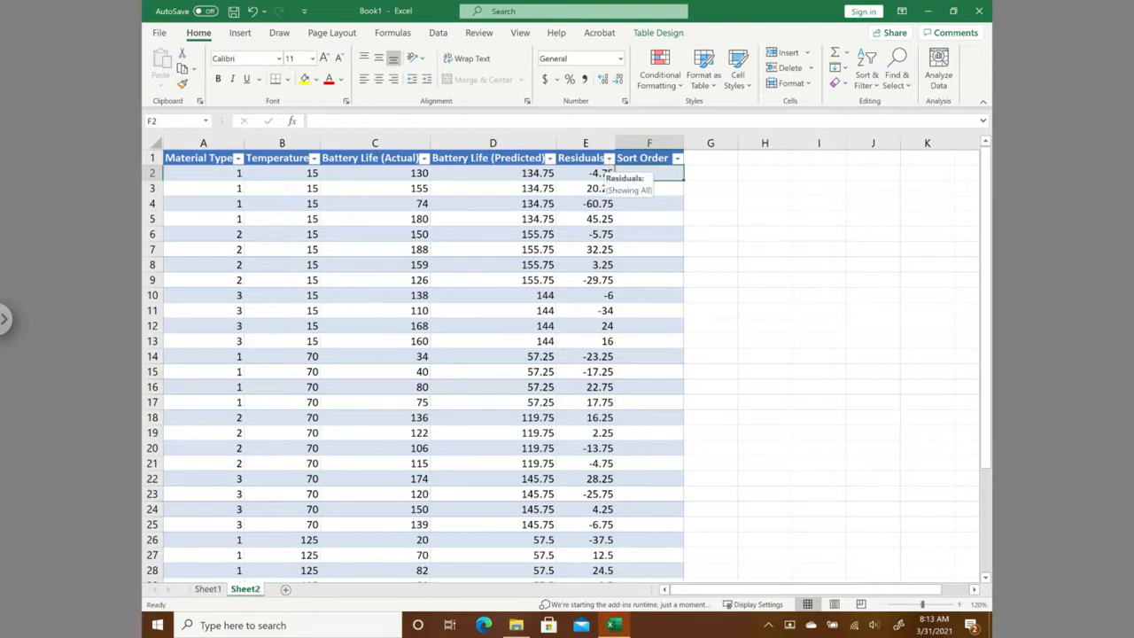
- Sort the table by the Residuals column from smallest to largest
left_click(608, 159)
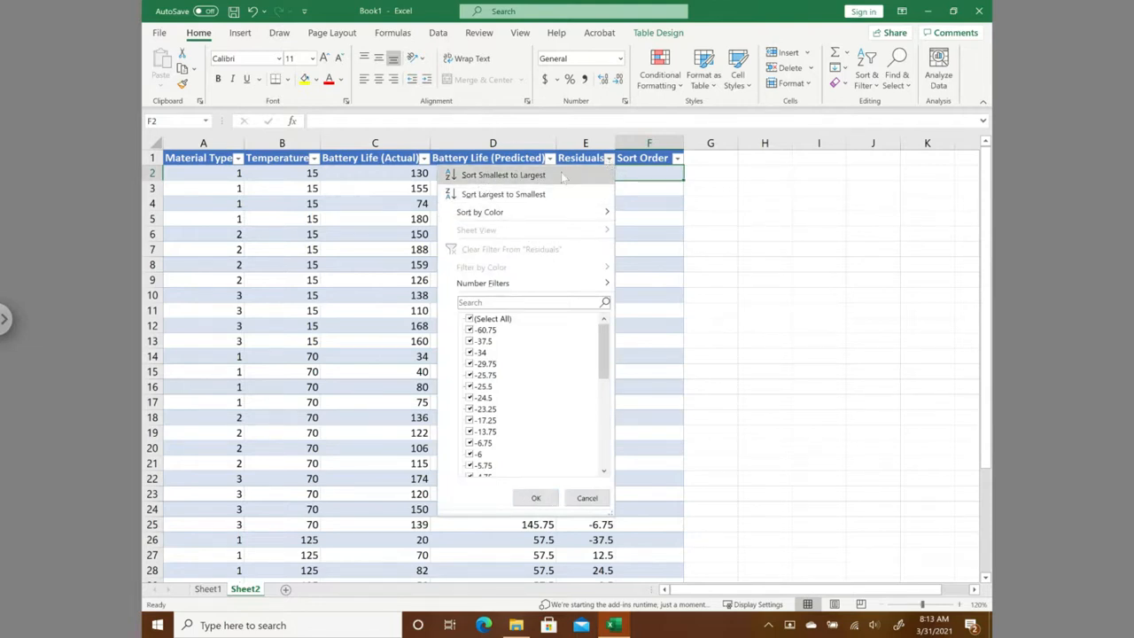
left_click(513, 178)
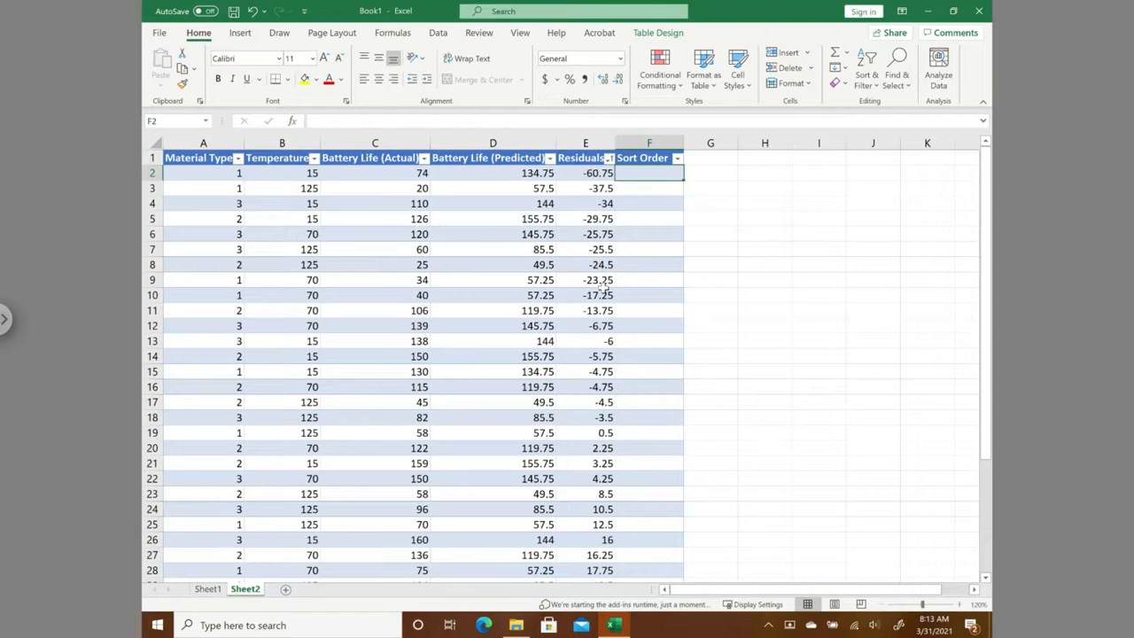
scroll(602, 341, "down", 1)
scroll(598, 390, "down", 2)
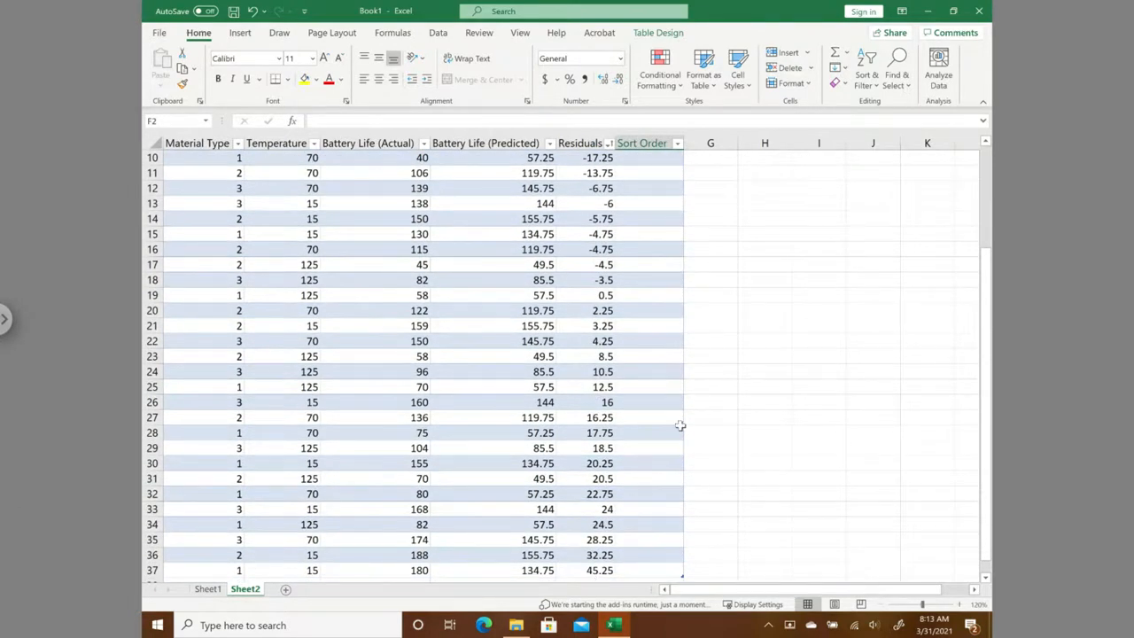
scroll(599, 409, "up", 3)
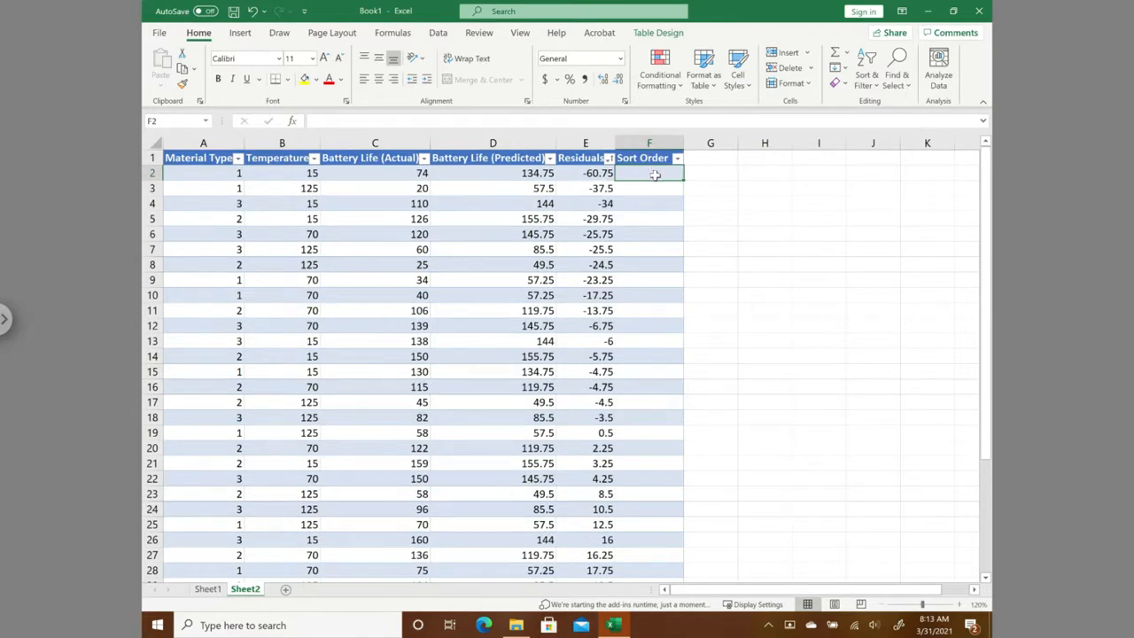
- Number the Sort Order column from 1 to 36 in F2:F37, entering 1, 2 and 3 and filling the series down
type("1")
key("Return")
type("2")
key("Return")
type("3")
key("Return")
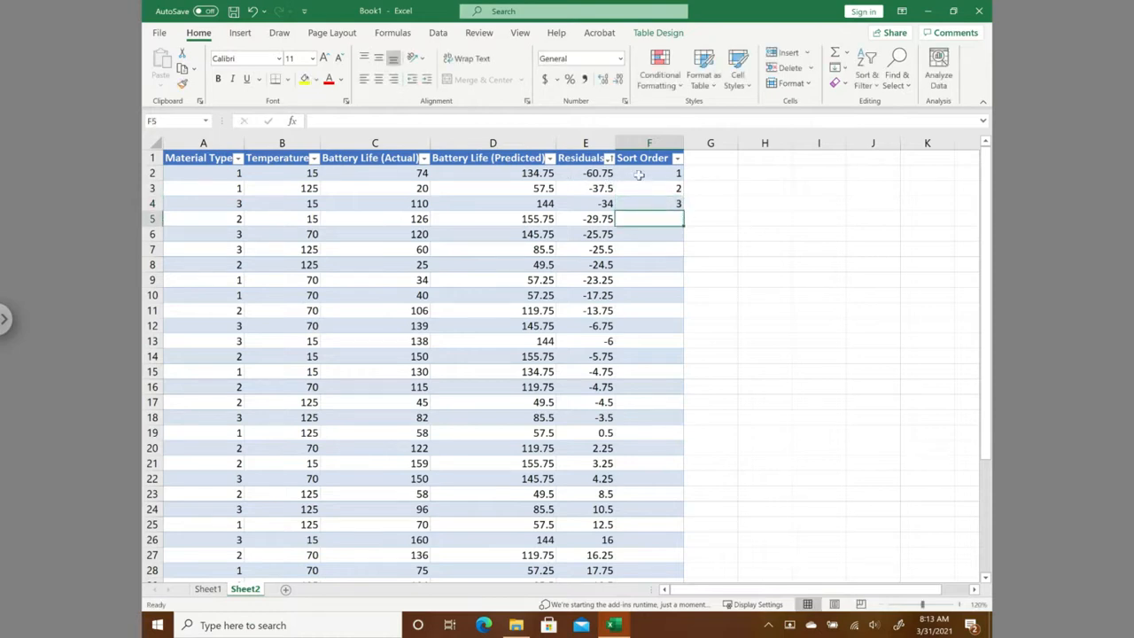
left_click_drag(645, 172, 671, 539)
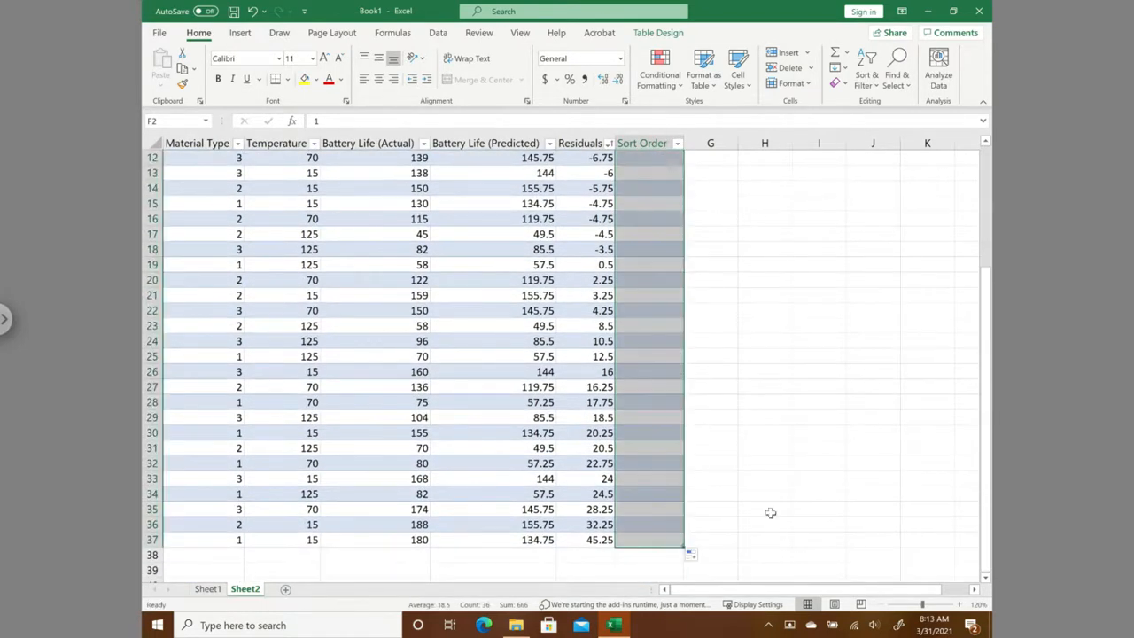
left_click(783, 367)
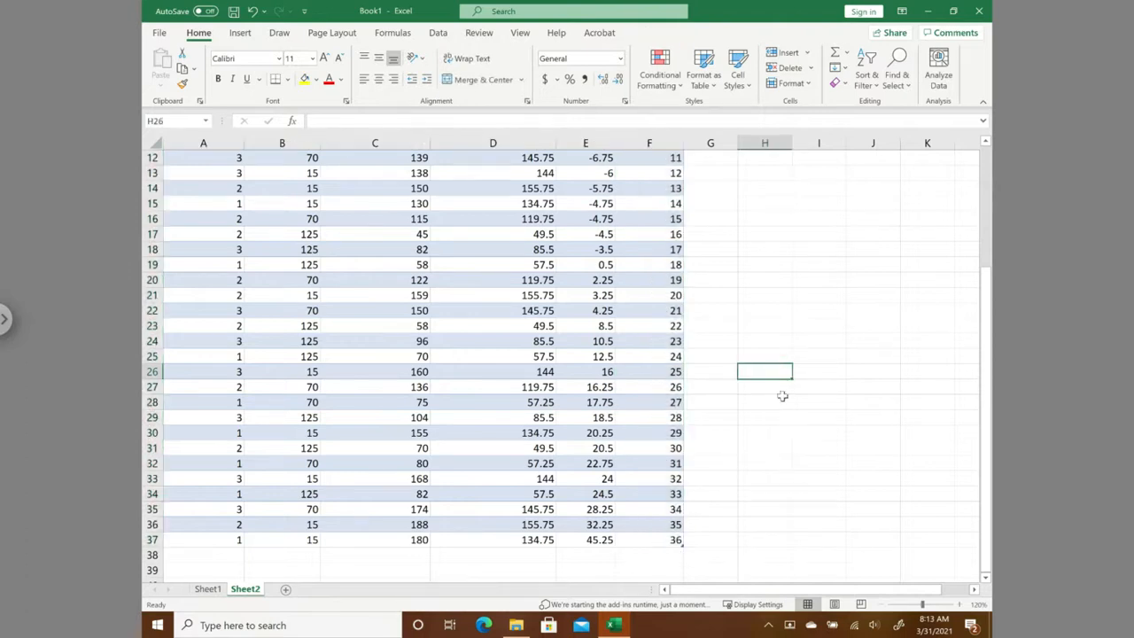
scroll(782, 390, "up", 1)
scroll(782, 396, "up", 3)
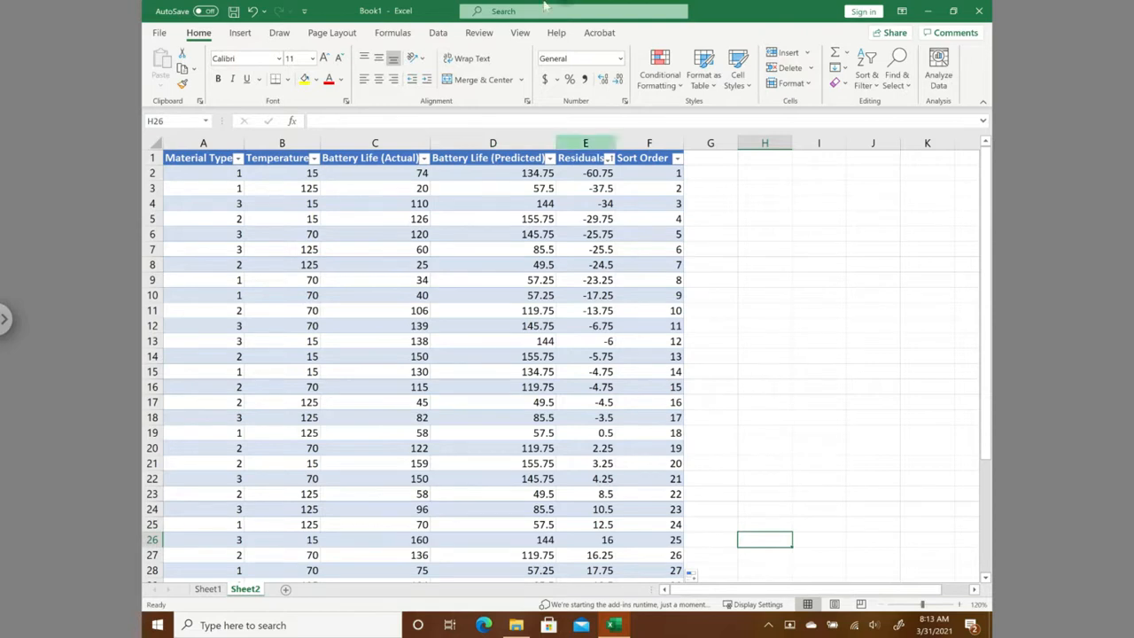
- Add a Percentage Cumulative Probability column to the table in G1 and adjust the width of column G
left_click(714, 158)
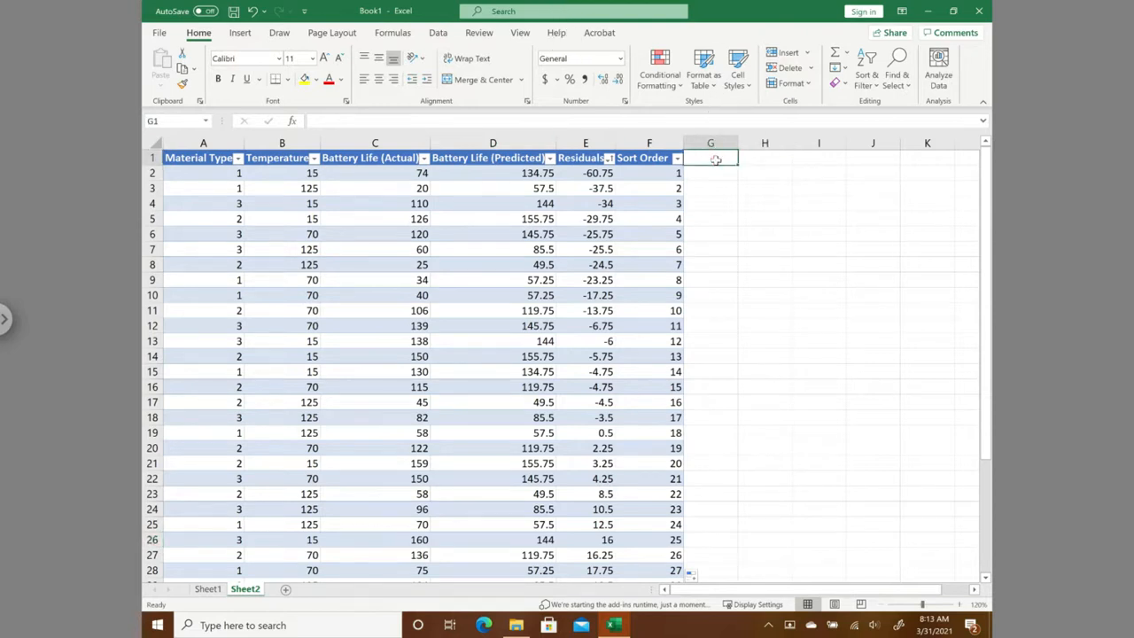
type("Cum")
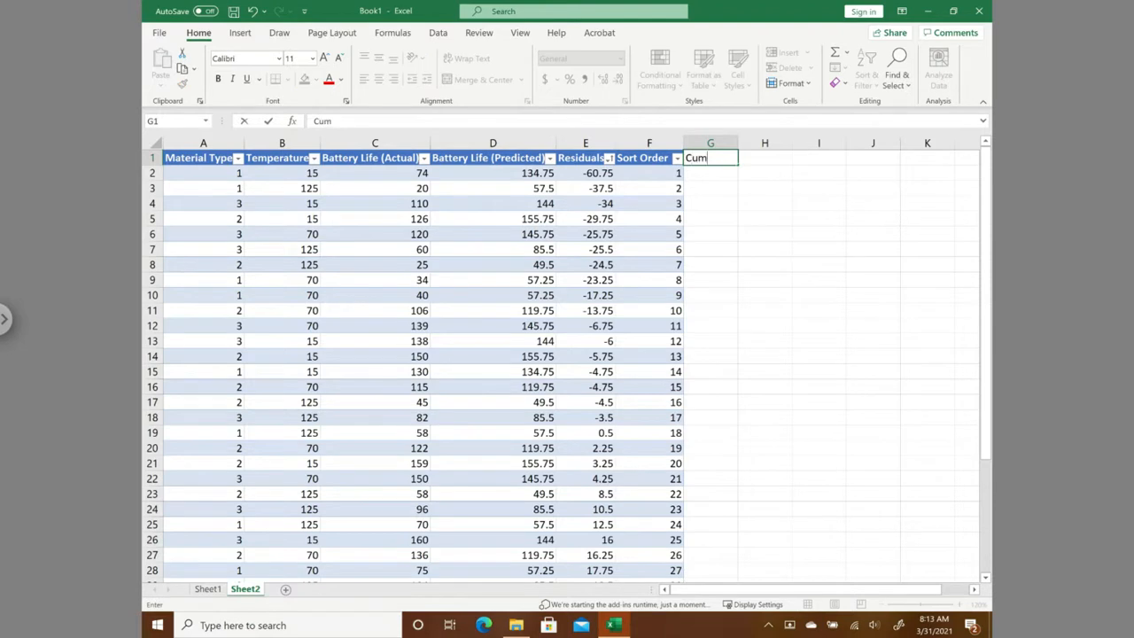
type("ulative Probability")
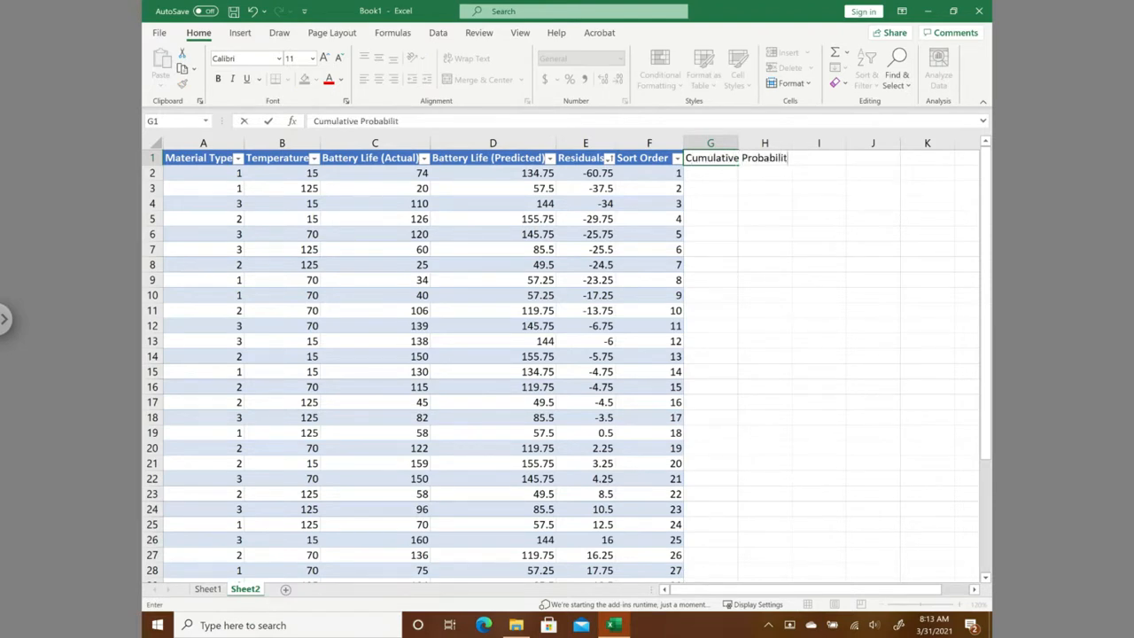
left_click(315, 123)
type("Pe")
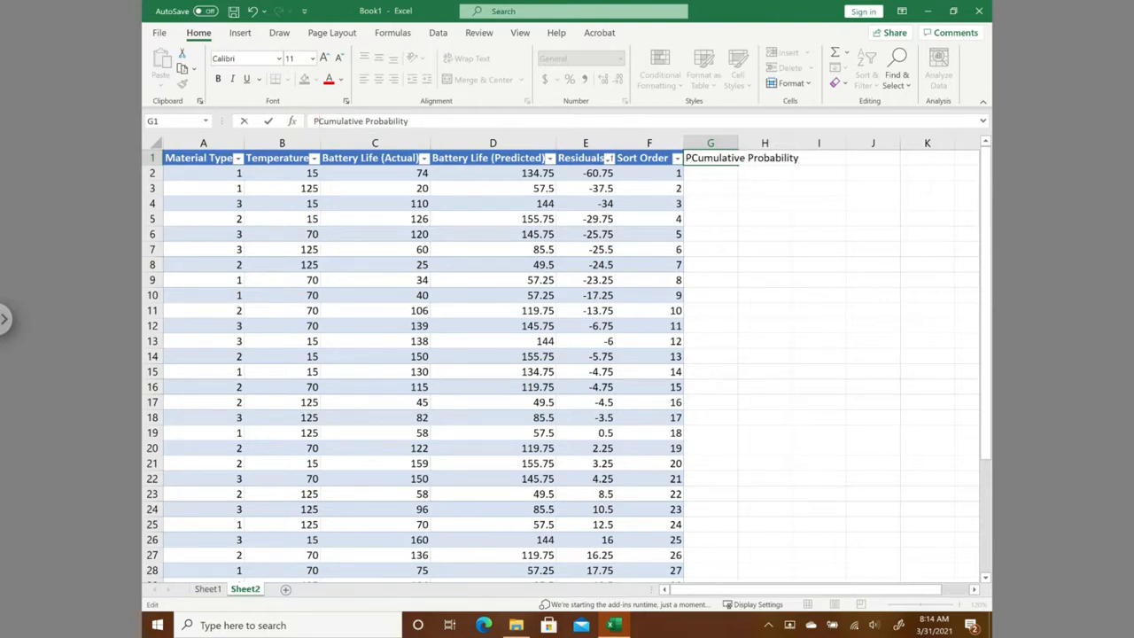
type("rcentage")
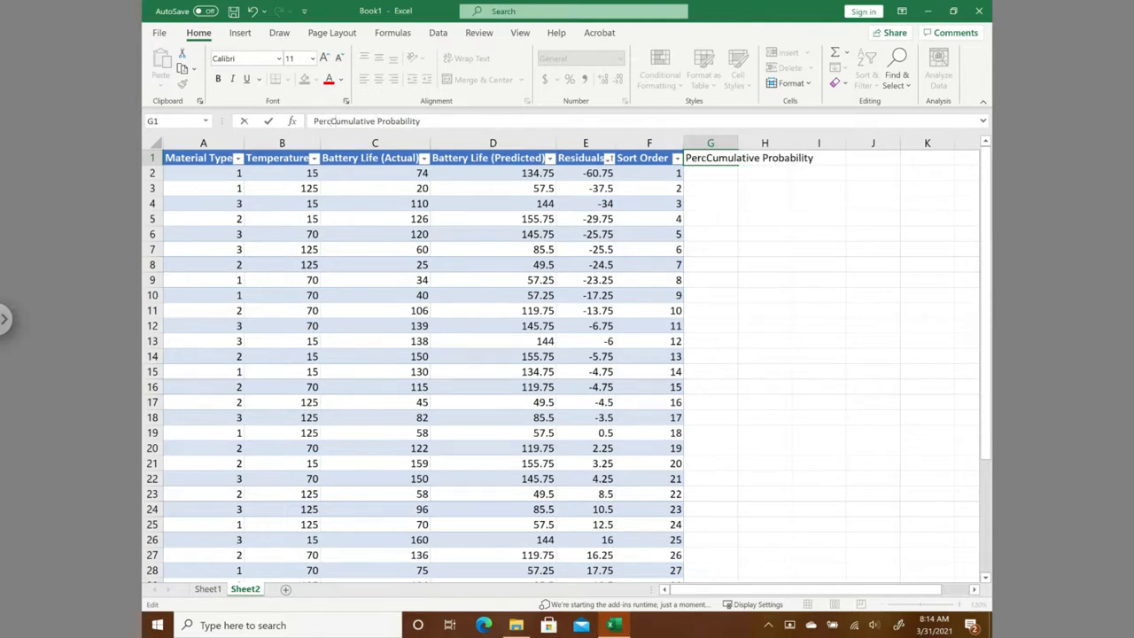
key("Return")
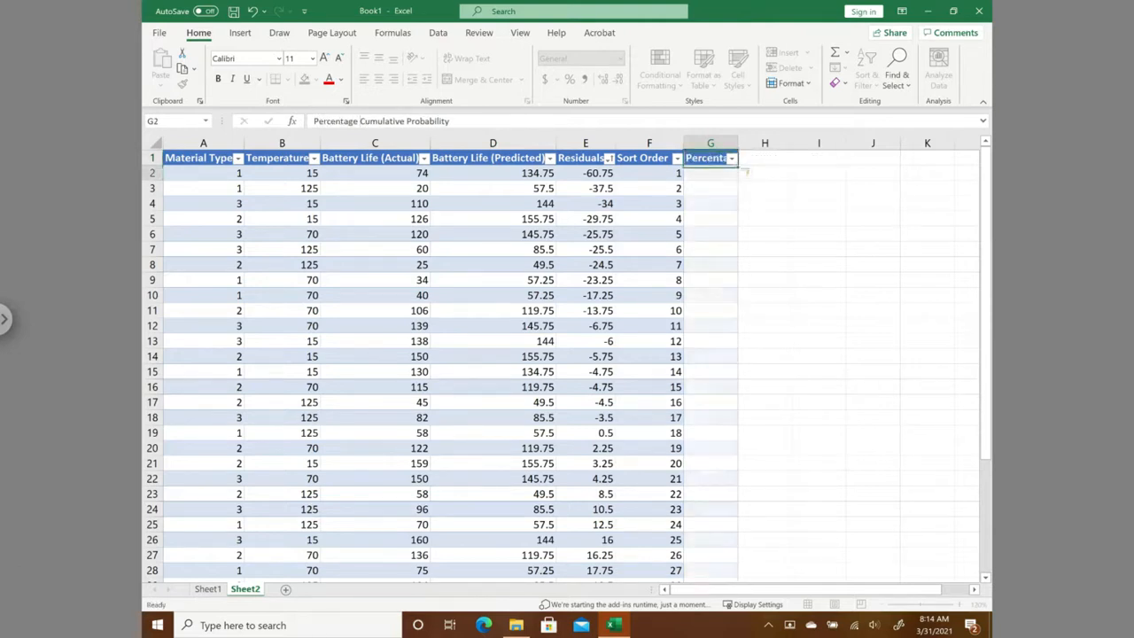
double_click(737, 142)
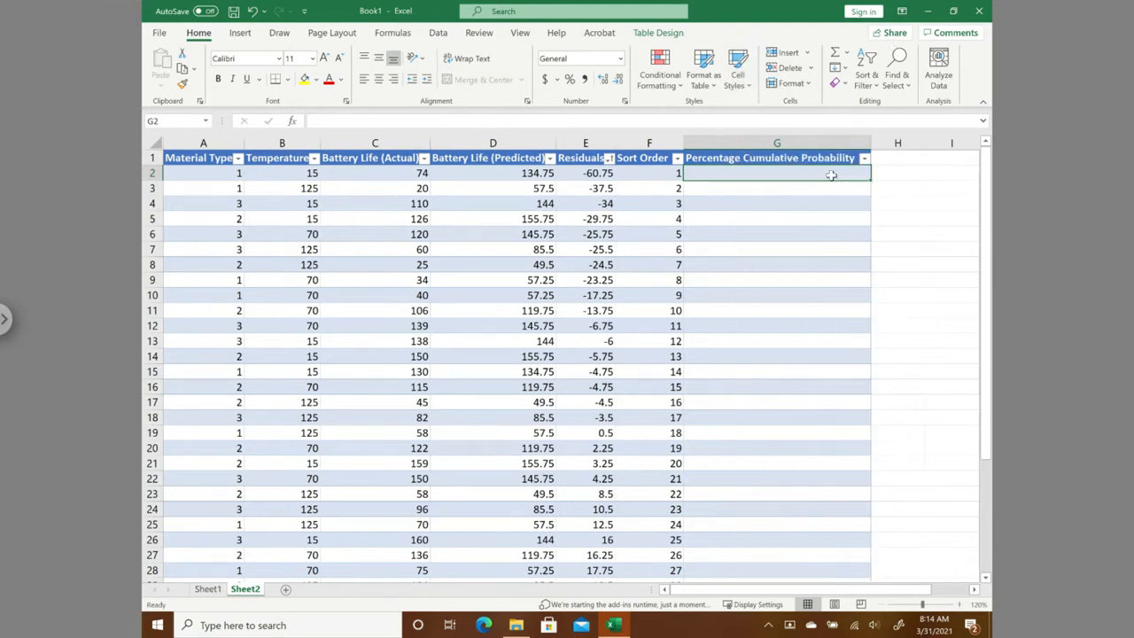
left_click_drag(871, 144, 778, 143)
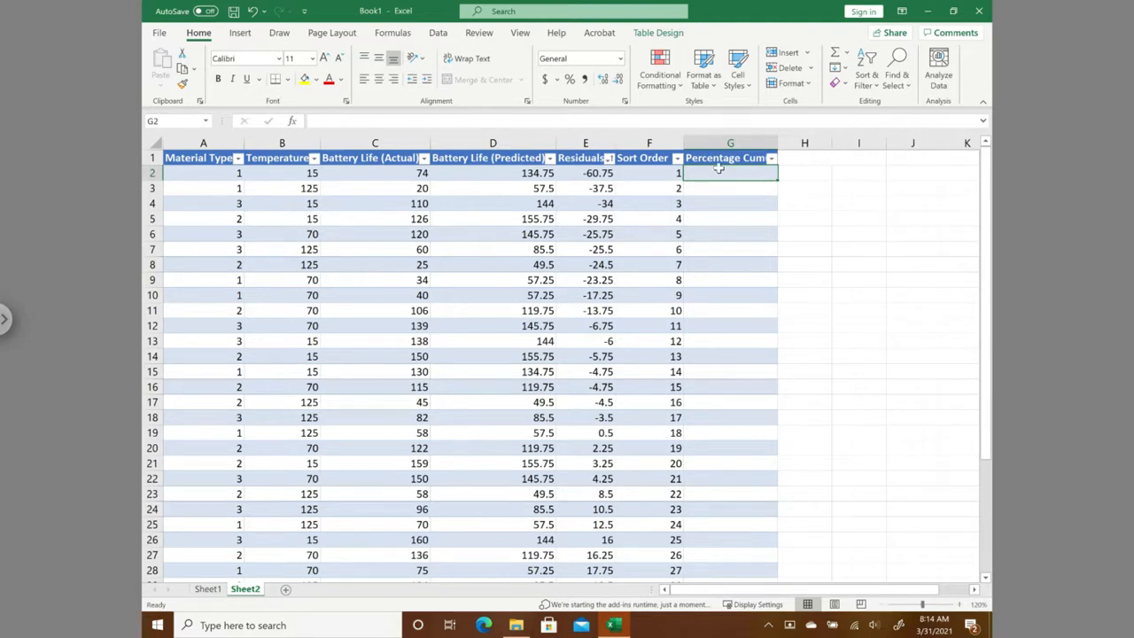
- Calculate the percentage cumulative probability for all table rows with =([@[Sort Order]]-0.5)/36*100, entered in G2
type("=")
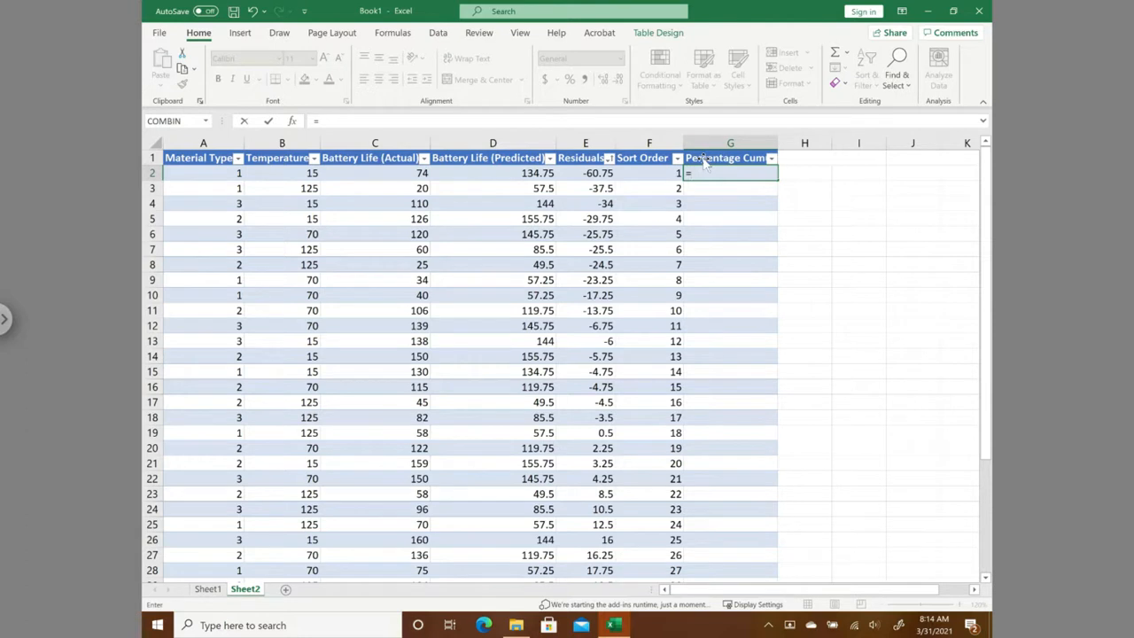
type("(")
left_click(660, 173)
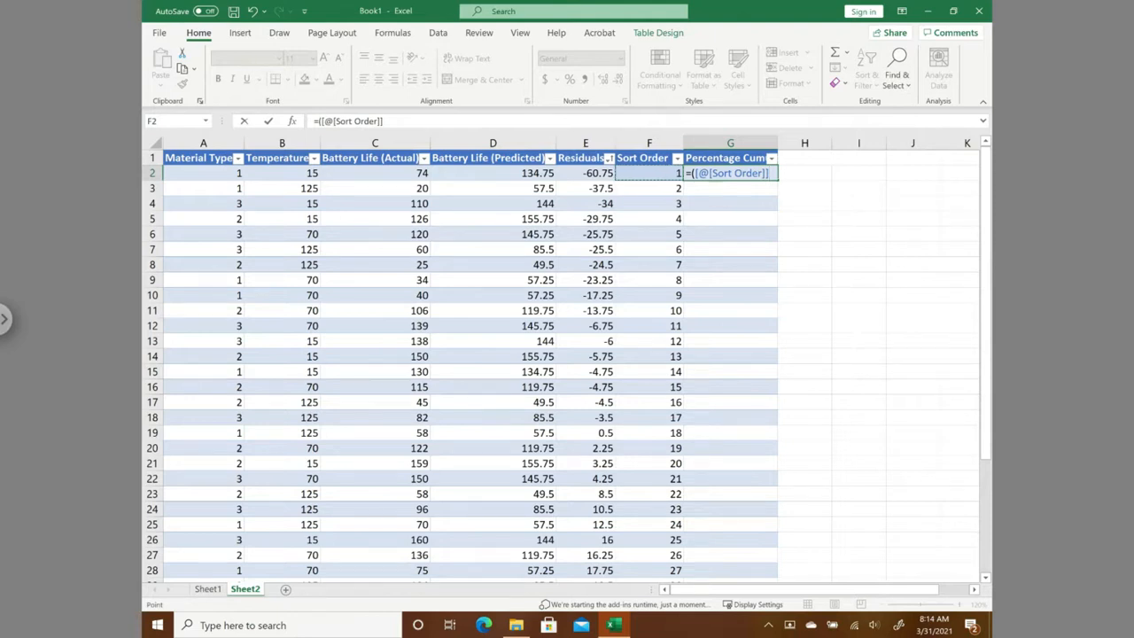
type("-0.5)/")
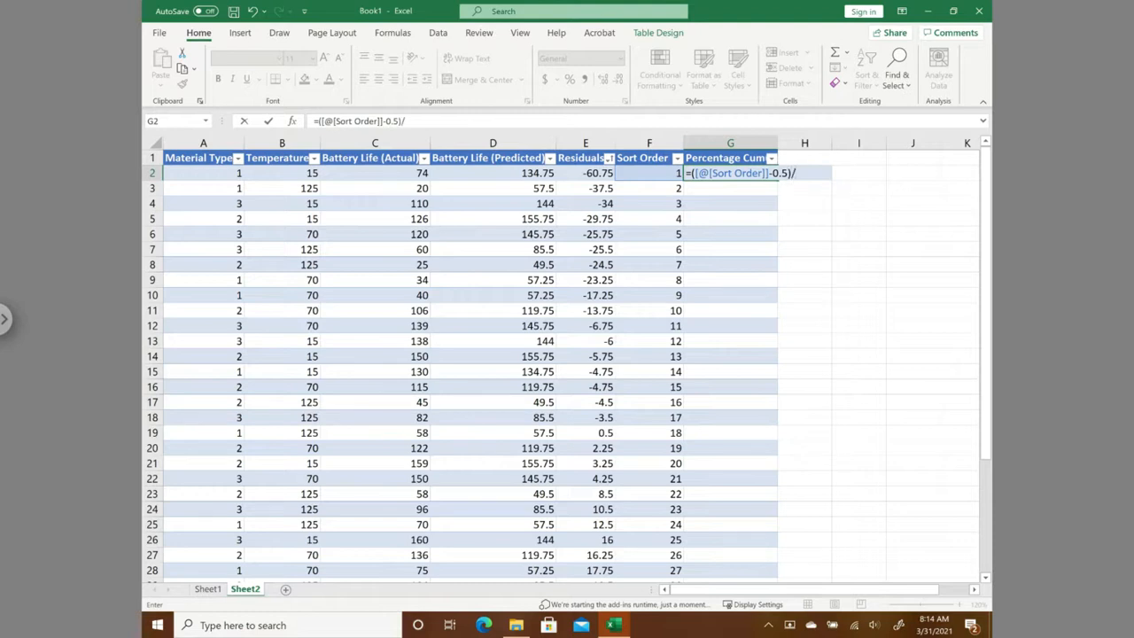
mouse_move(987, 243)
left_mouse_down()
mouse_move(984, 477)
mouse_move(985, 250)
left_mouse_up()
left_click_drag(972, 188, 796, 186)
type("3")
type("00")
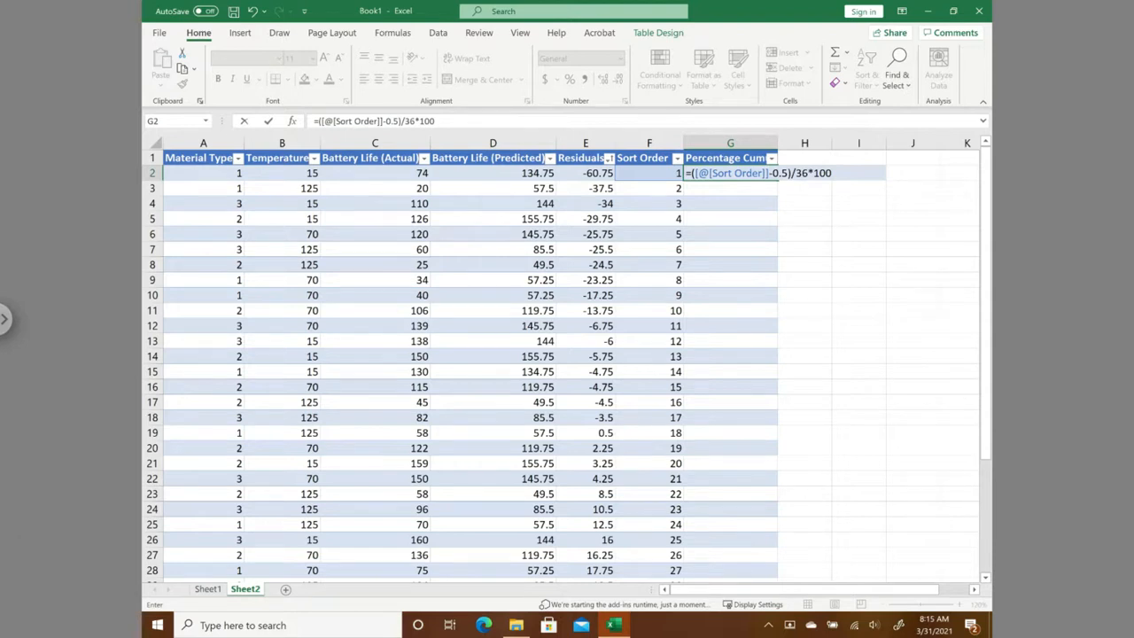
key("Return")
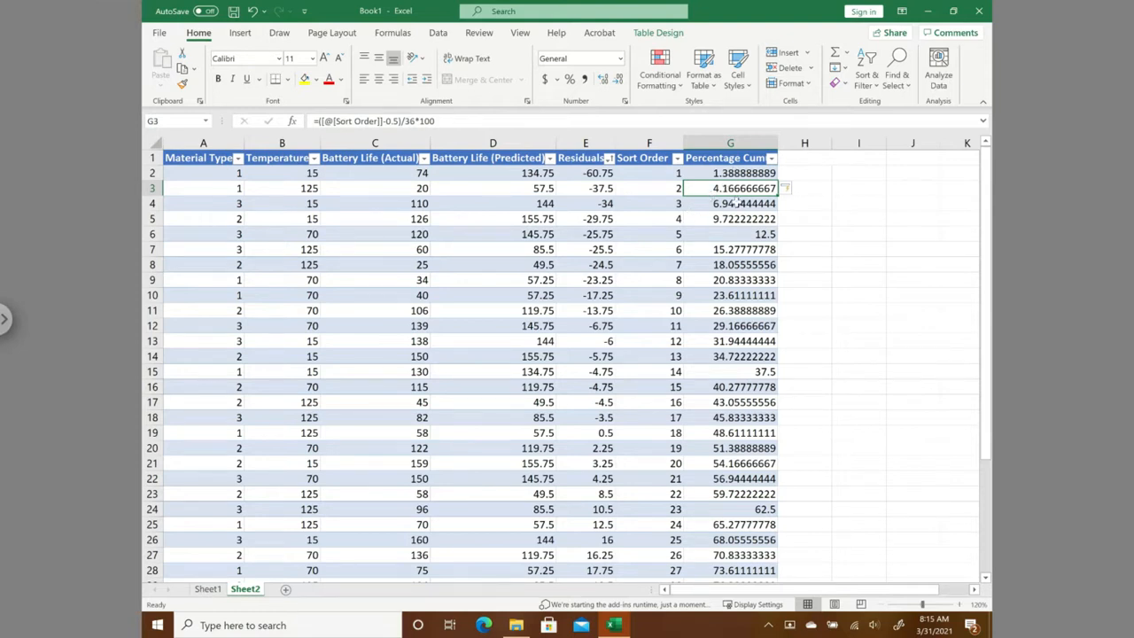
scroll(742, 232, "down", 2)
scroll(743, 232, "down", 2)
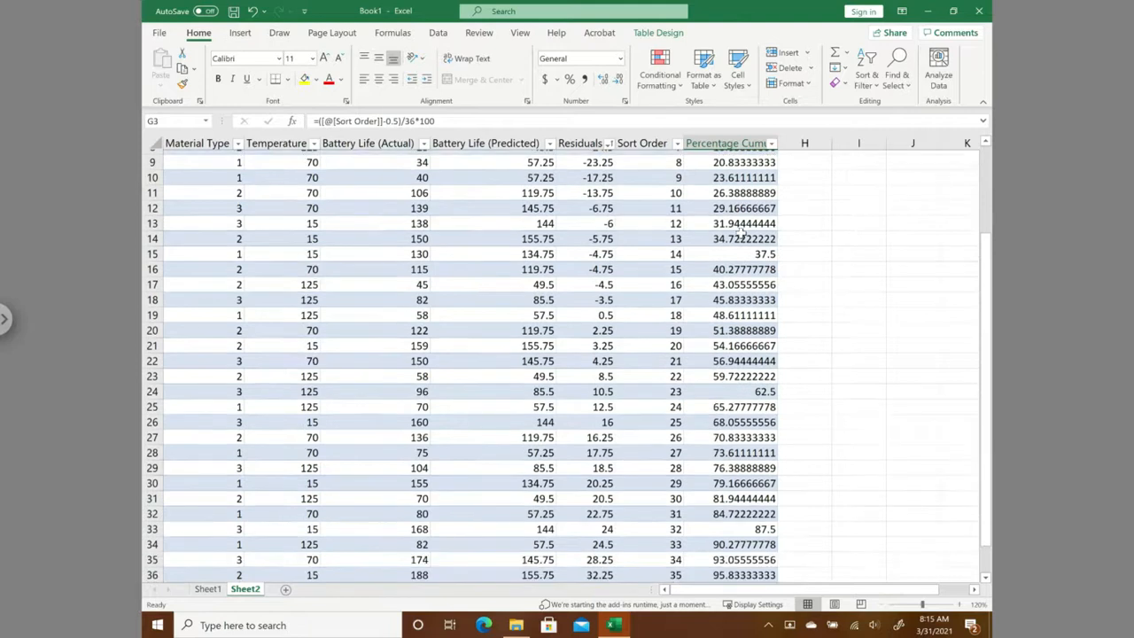
- Review the Percentage Cumulative Probability values from the first table row down to G37
scroll(740, 232, "up", 3)
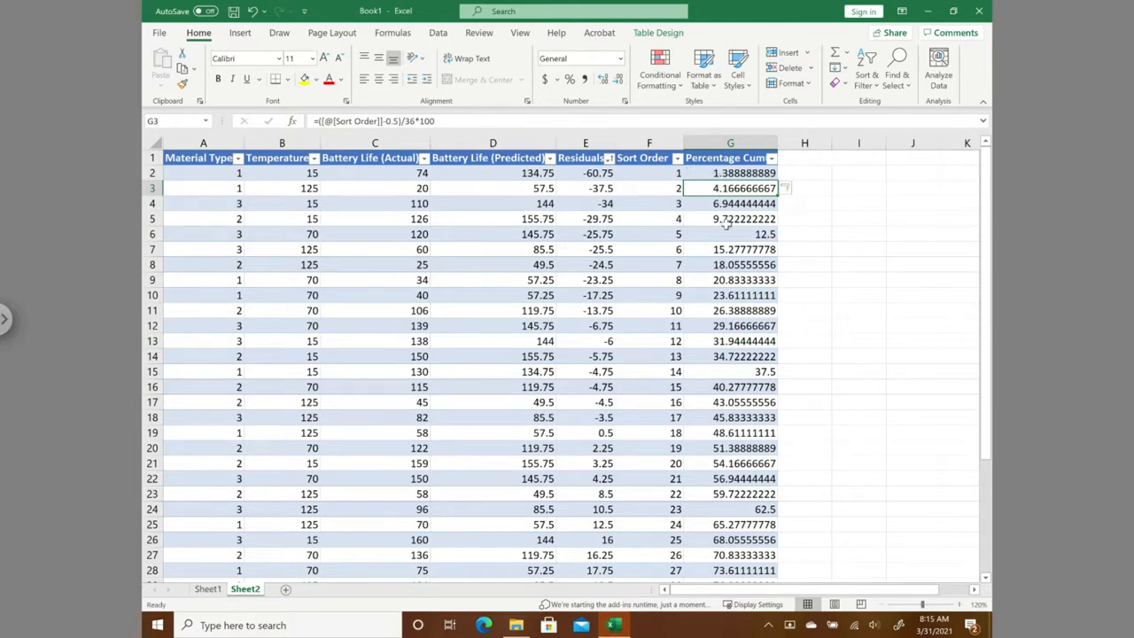
scroll(724, 226, "down", 3)
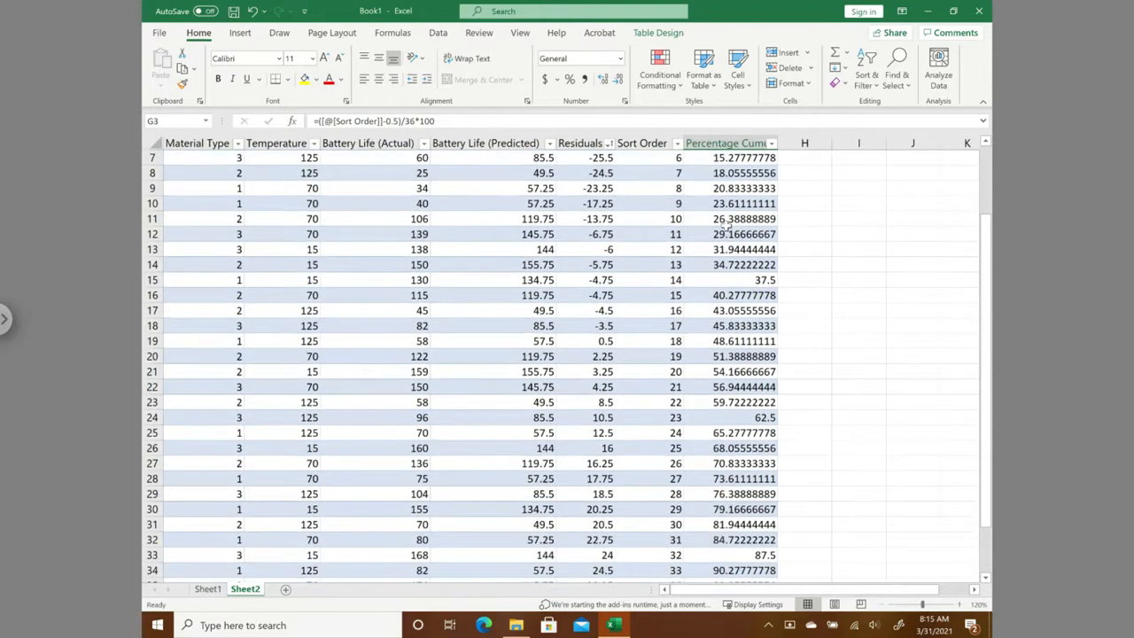
scroll(798, 429, "down", 1)
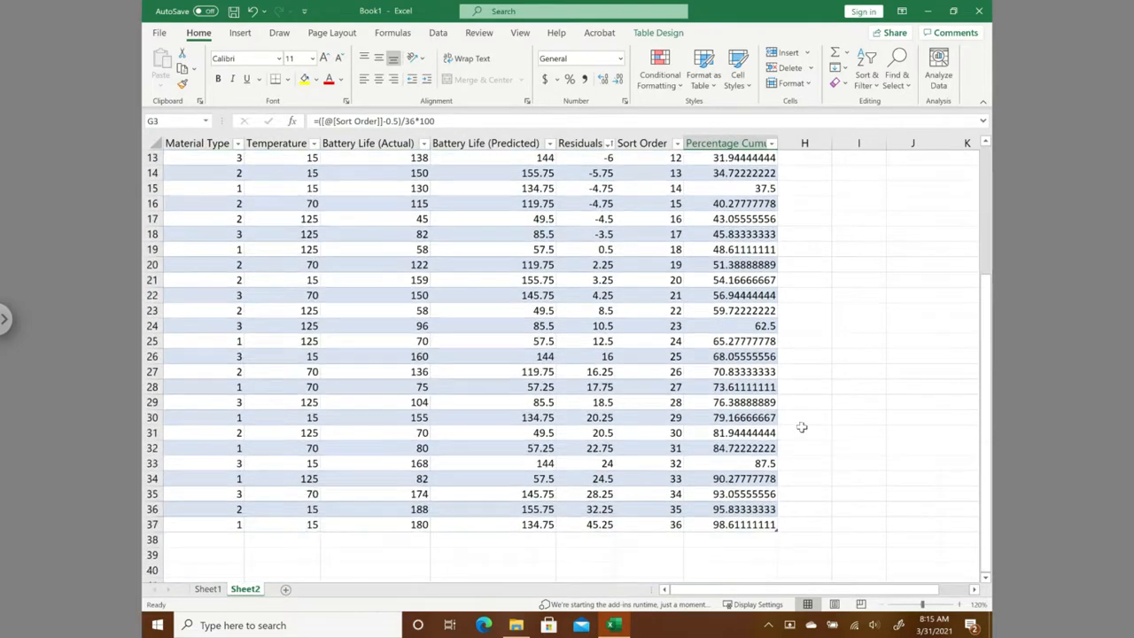
left_click(742, 524)
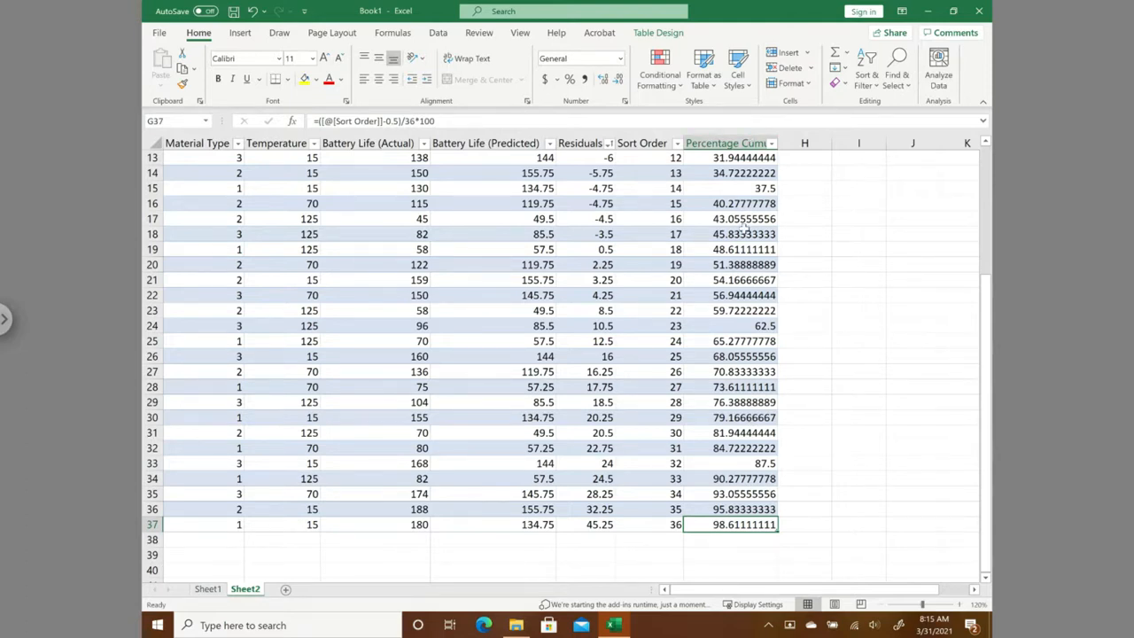
- Insert a scatter chart of the residuals in E2:E37 against the percentage cumulative probabilities in G2:G37
scroll(744, 228, "up", 4)
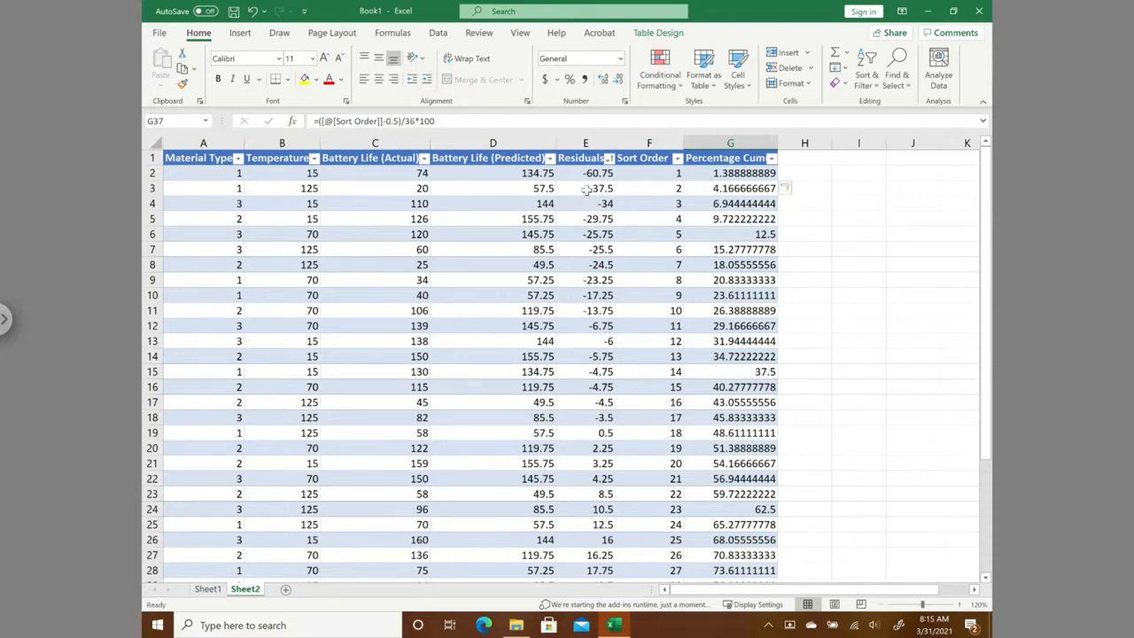
left_click_drag(584, 174, 597, 539)
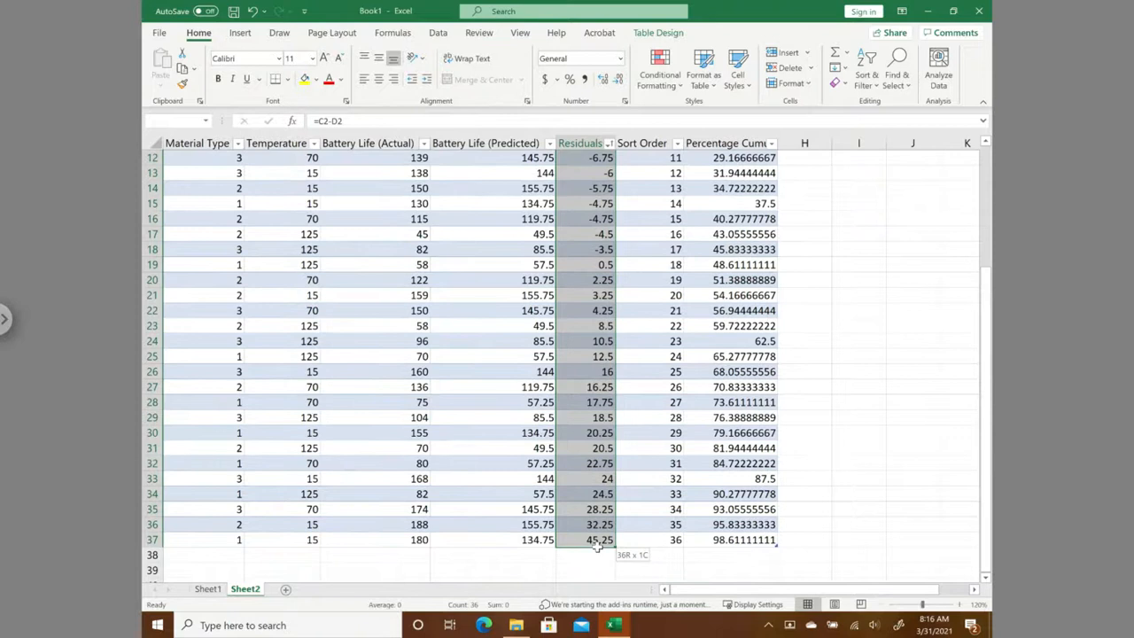
left_click_drag(985, 399, 986, 157)
left_click_drag(720, 173, 742, 542)
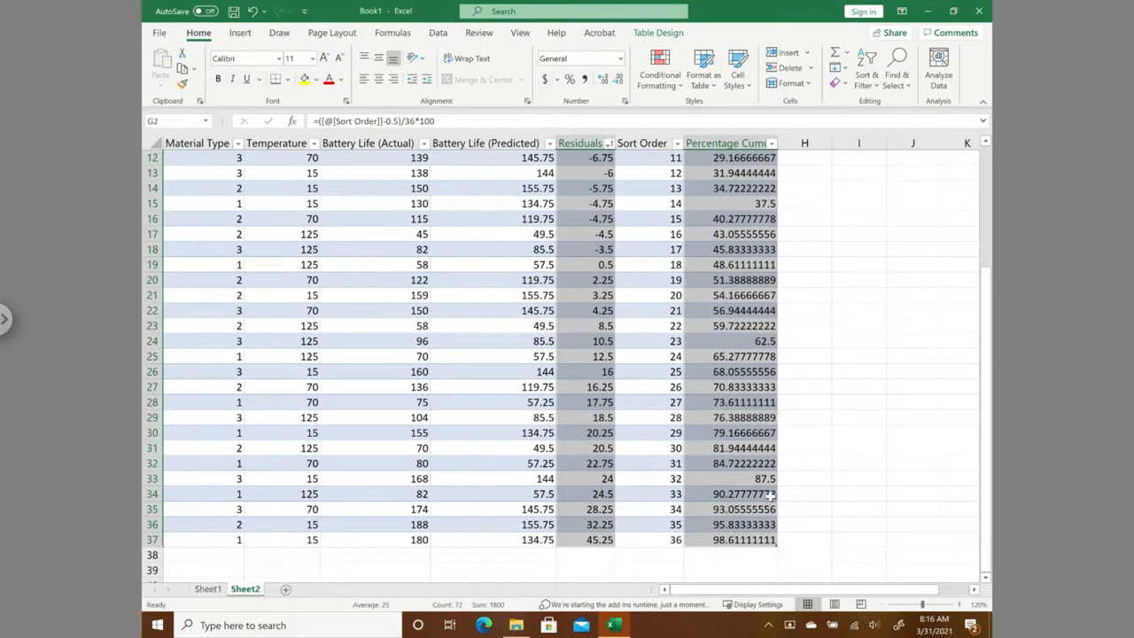
left_click(240, 36)
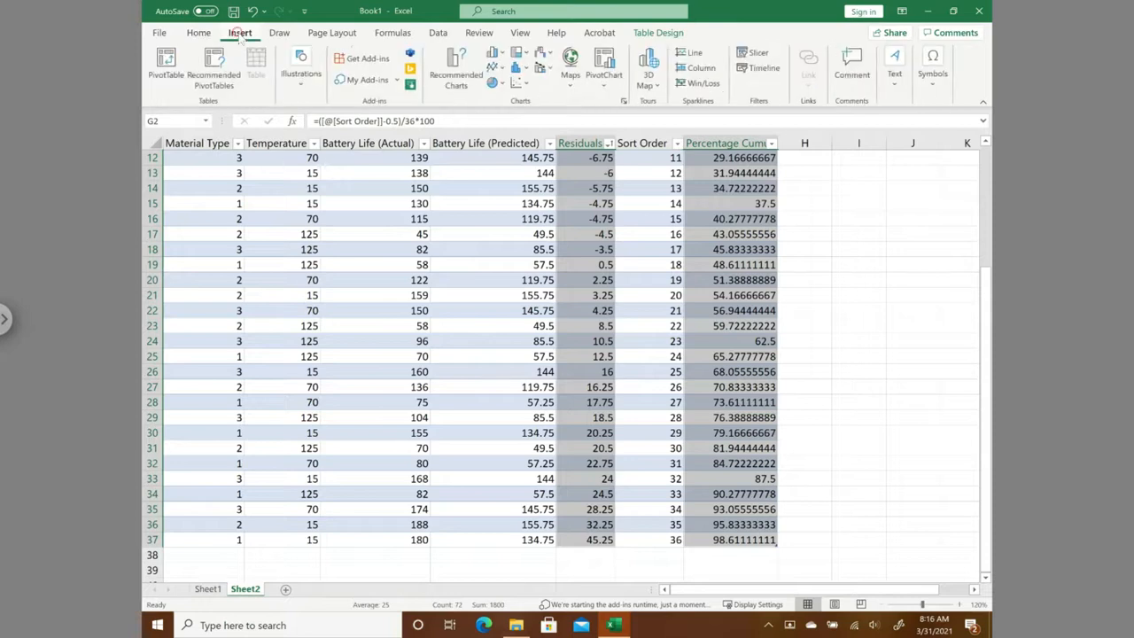
left_click(524, 83)
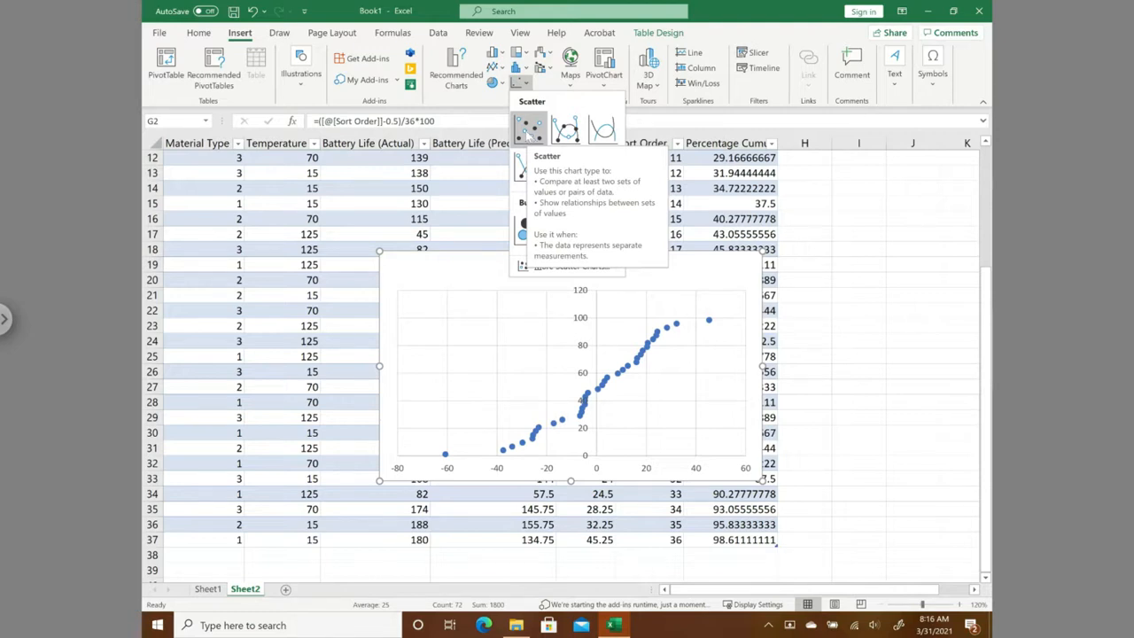
left_click(529, 132)
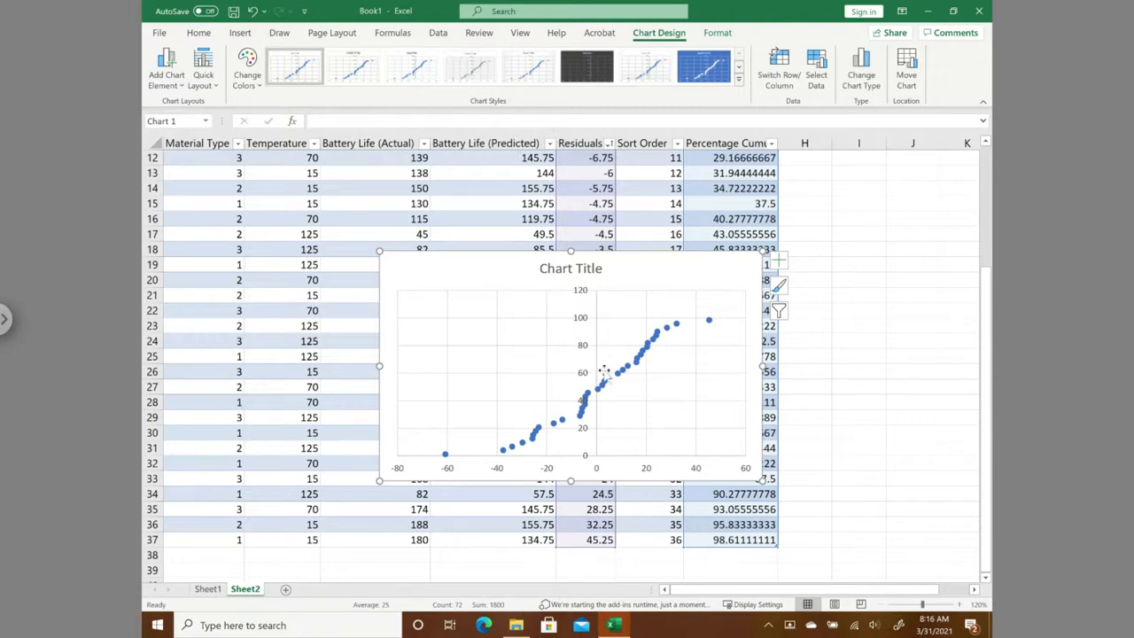
- Move the scatter chart toward the table's right edge and title it "Normality Plot of Residuals"
left_click_drag(644, 270, 837, 264)
left_click(758, 264)
left_click_drag(727, 263, 795, 264)
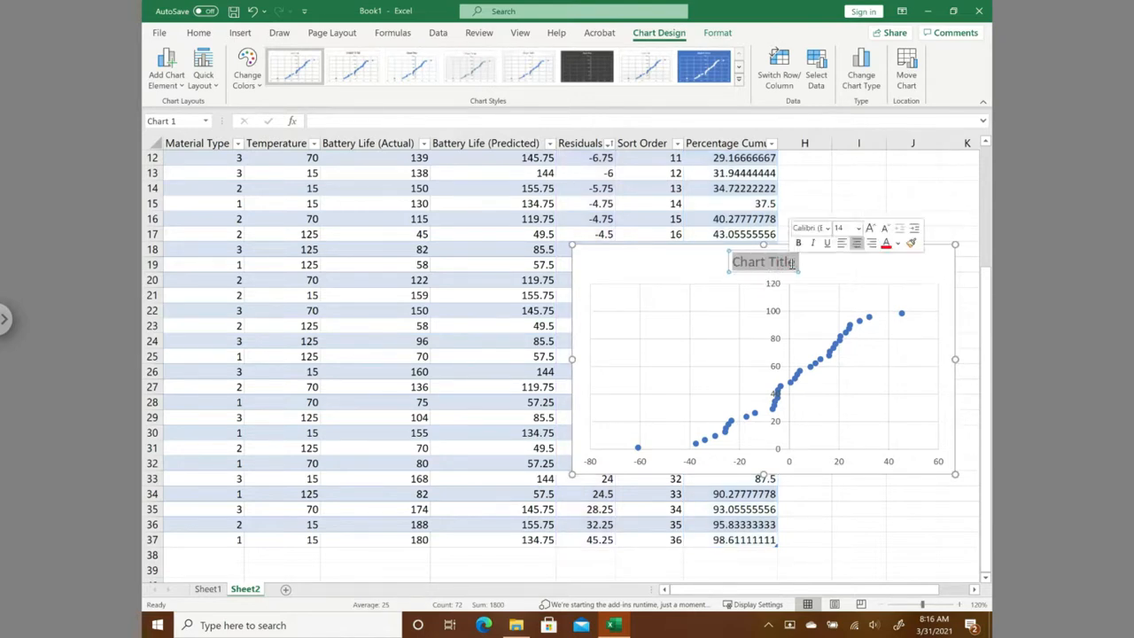
type("Norm")
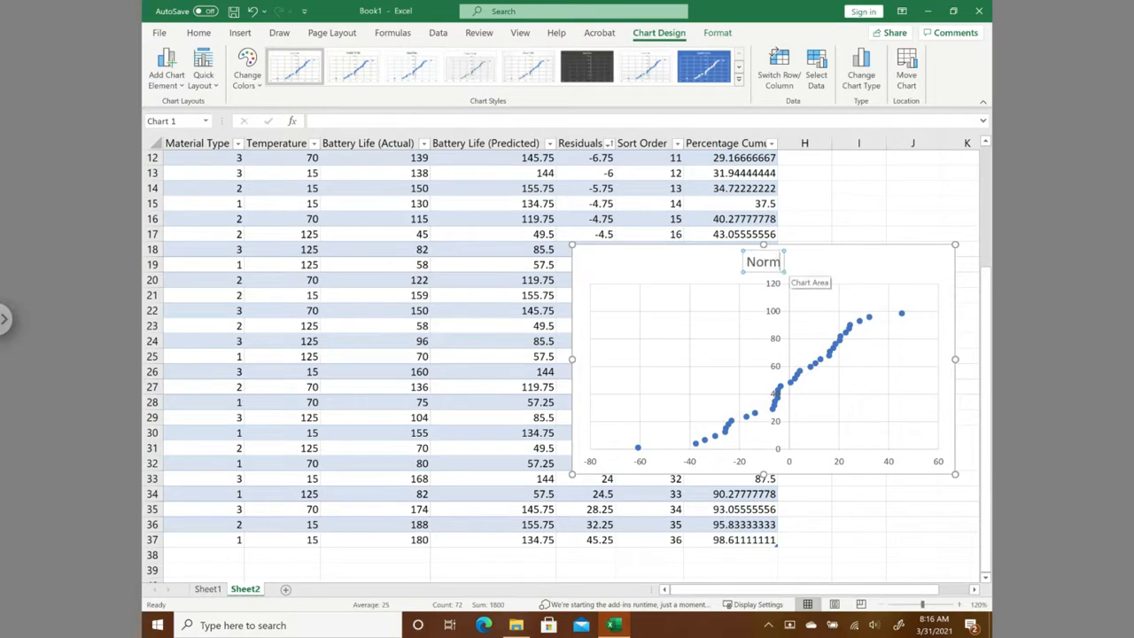
type("ality Plot of")
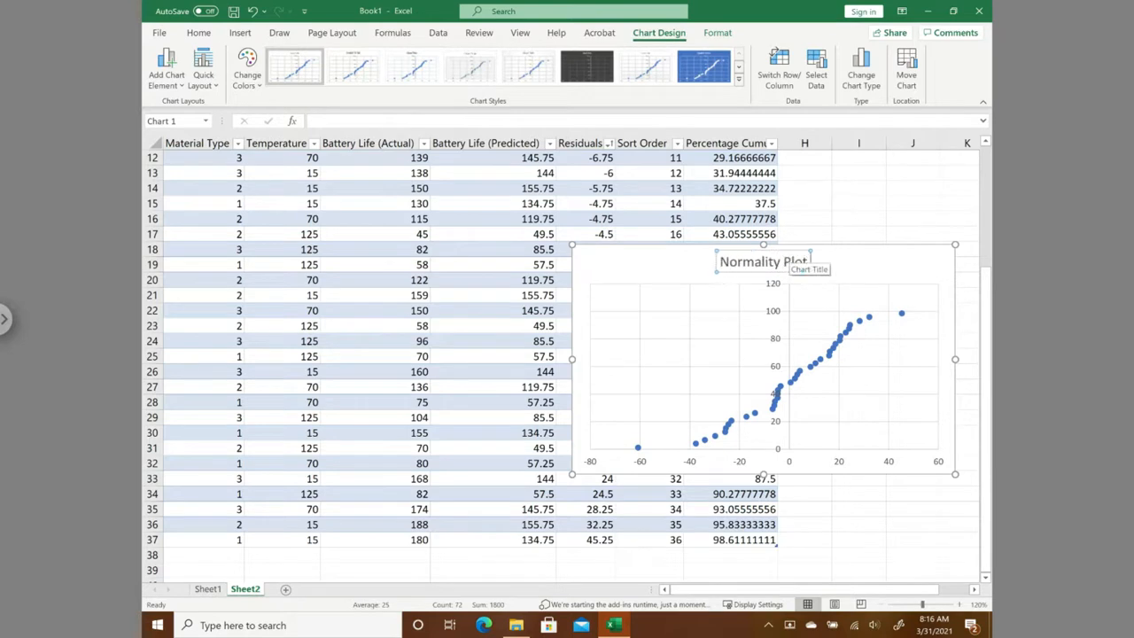
type(" Re")
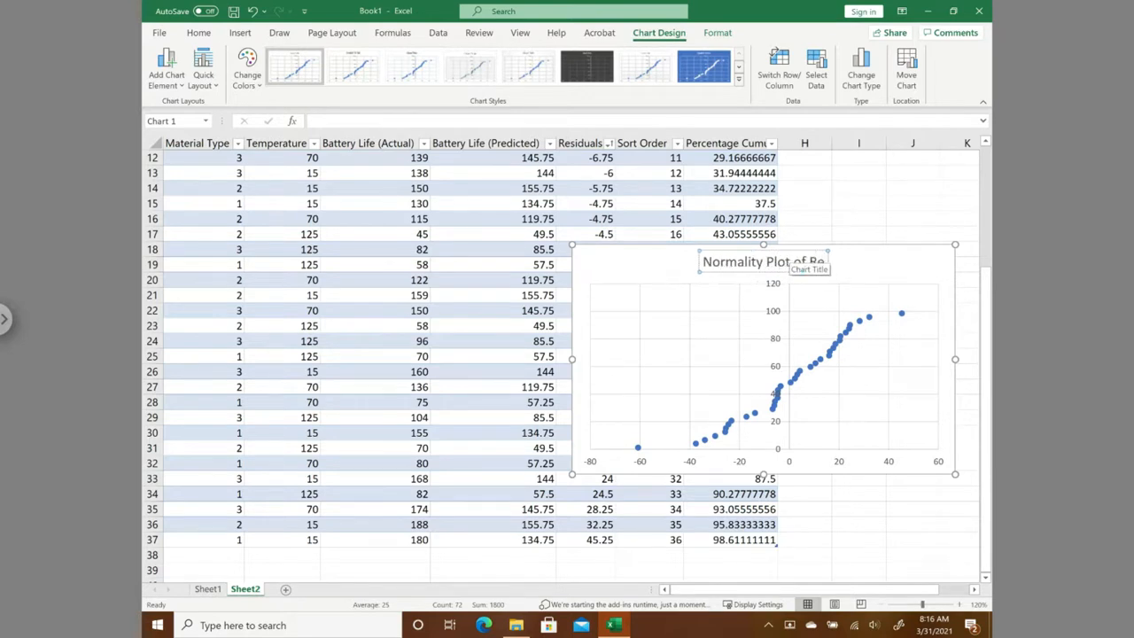
type("siduals")
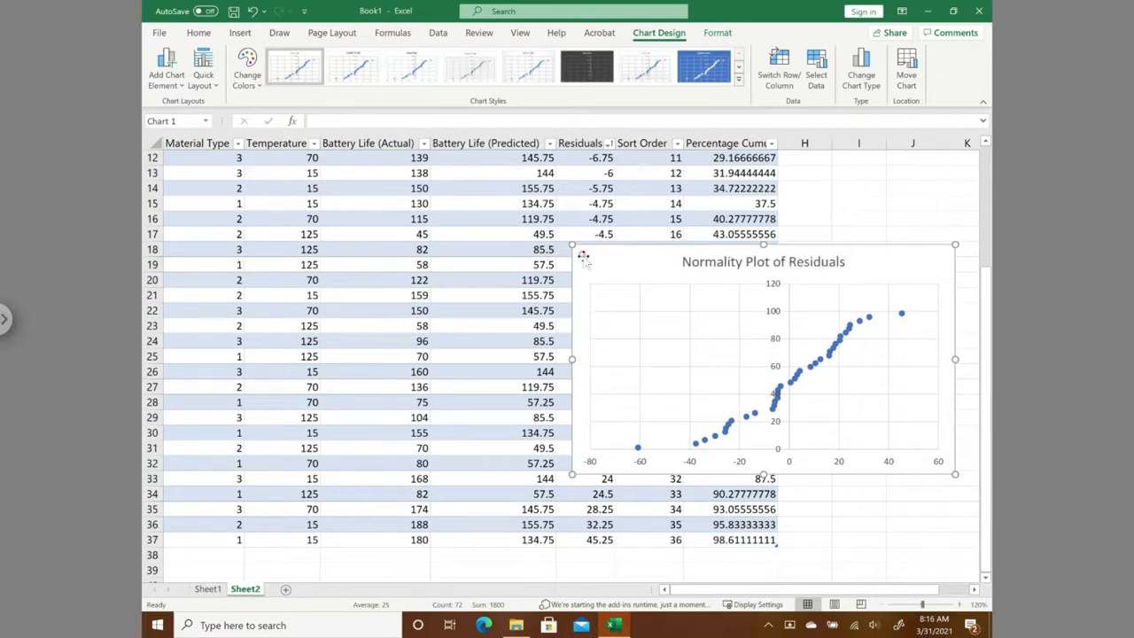
left_click(621, 279)
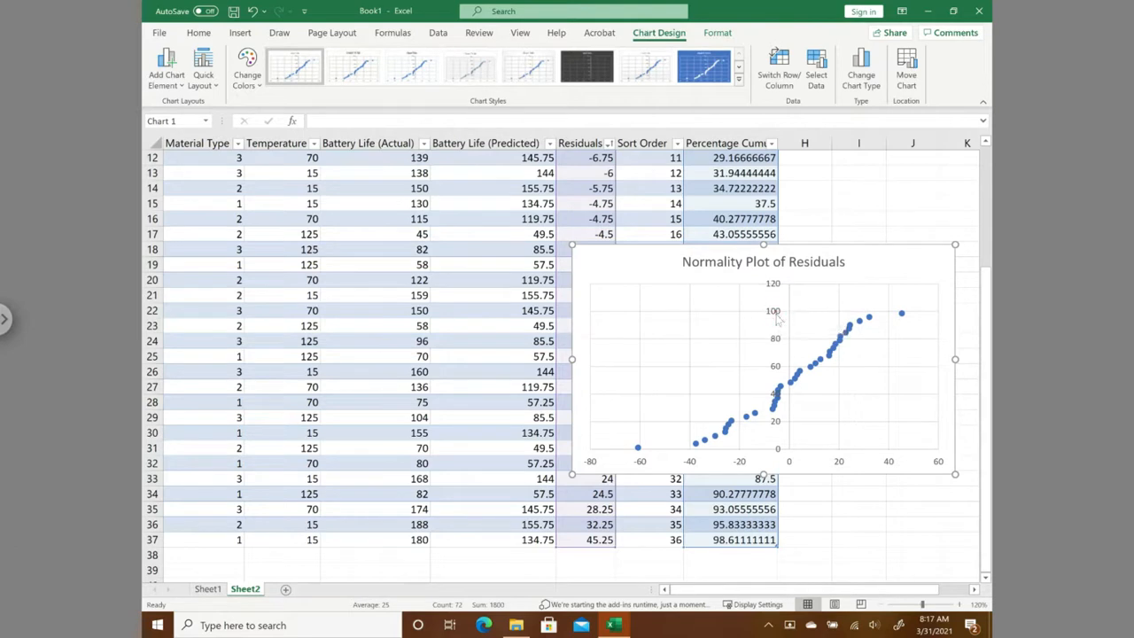
- Shift the chart left over the table and set its vertical axis maximum to 100
left_click_drag(644, 257, 540, 253)
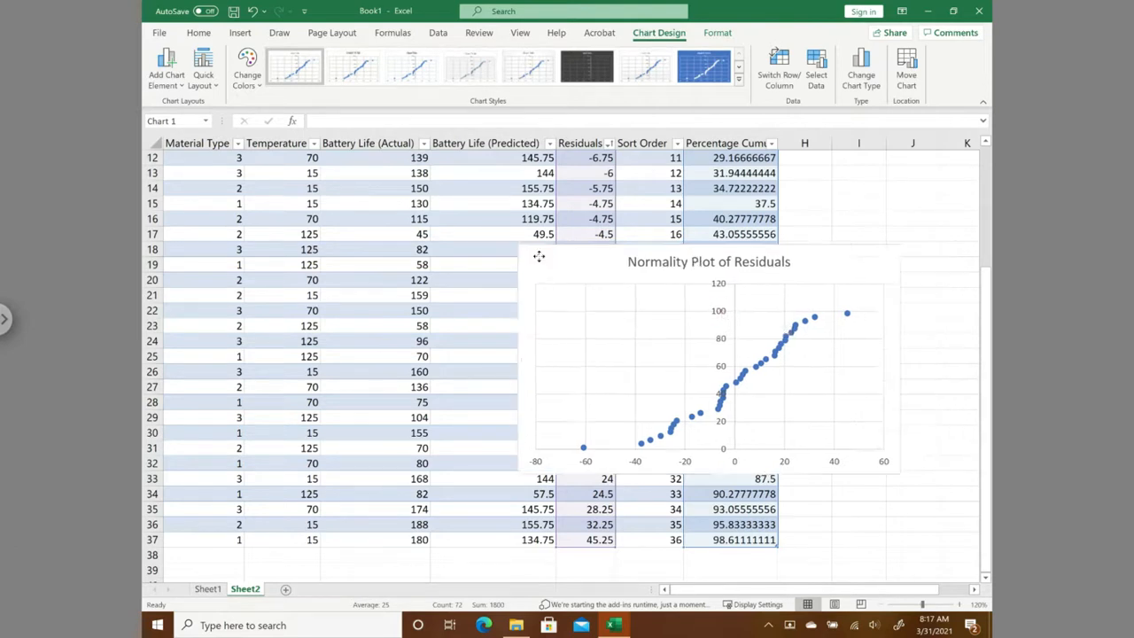
double_click(672, 310)
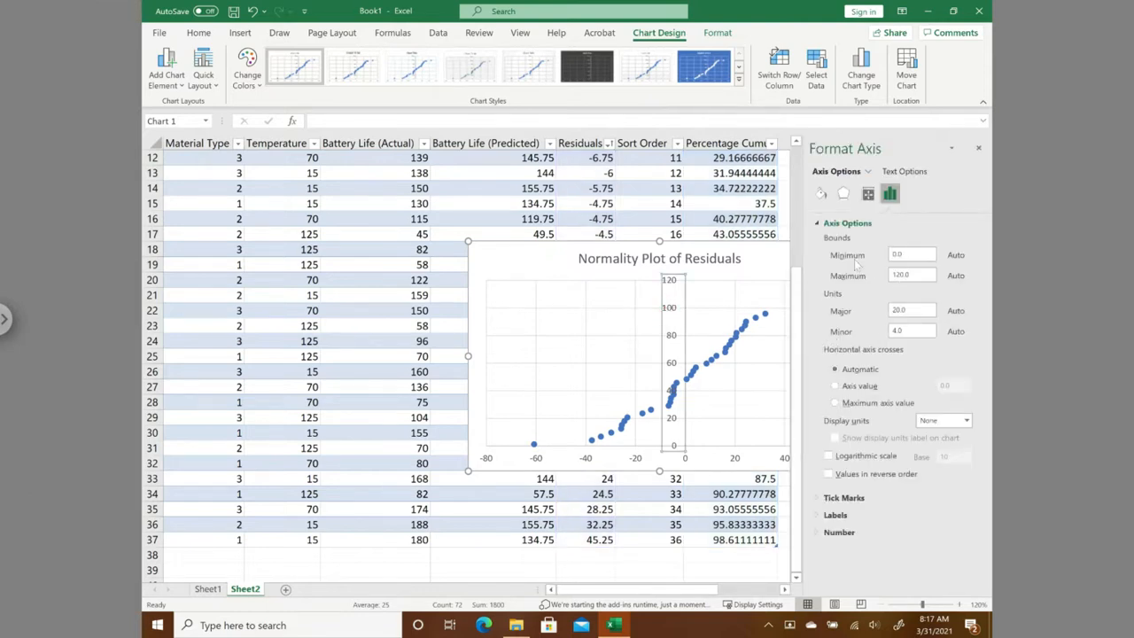
double_click(918, 274)
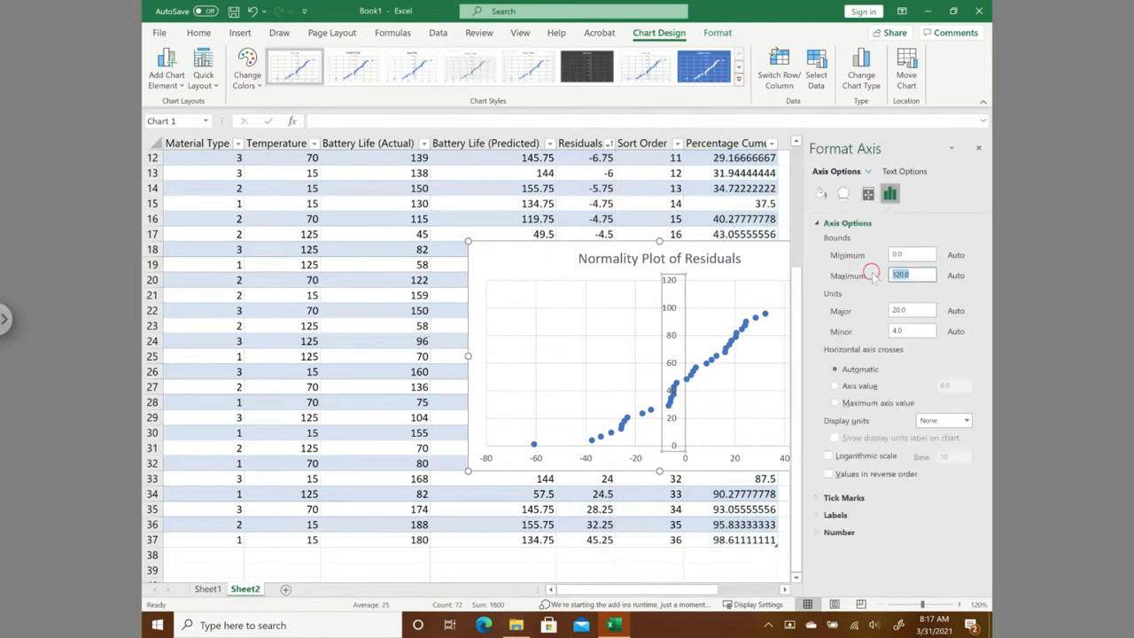
type("100")
left_click(507, 270)
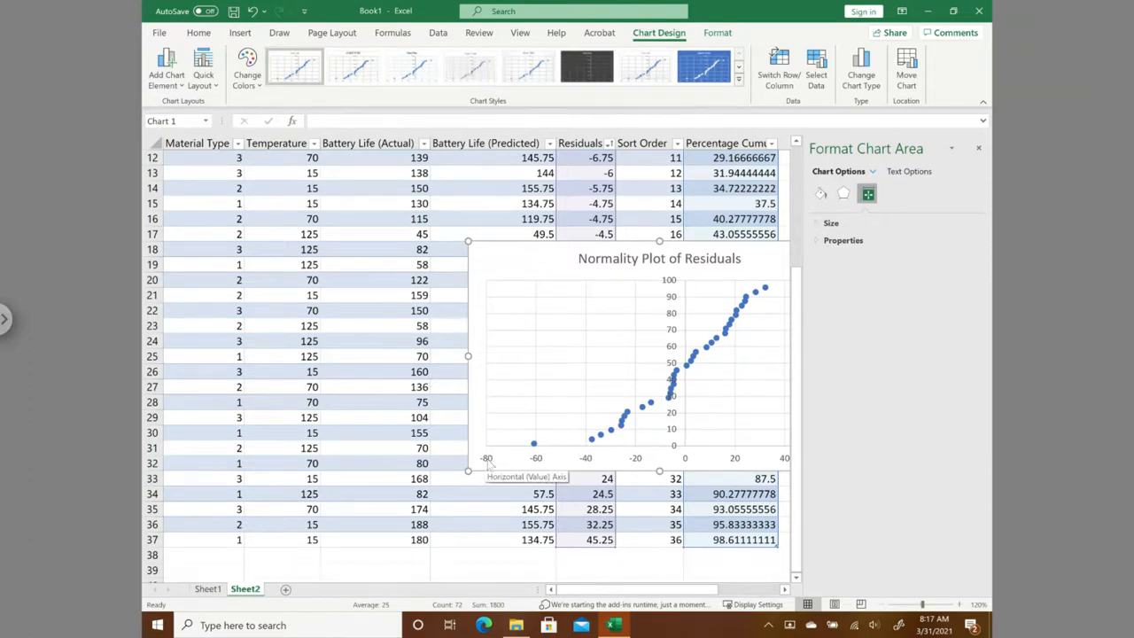
- Set the chart's vertical axis to cross the horizontal axis at the axis value -80 and close the formatting options
left_click(487, 459)
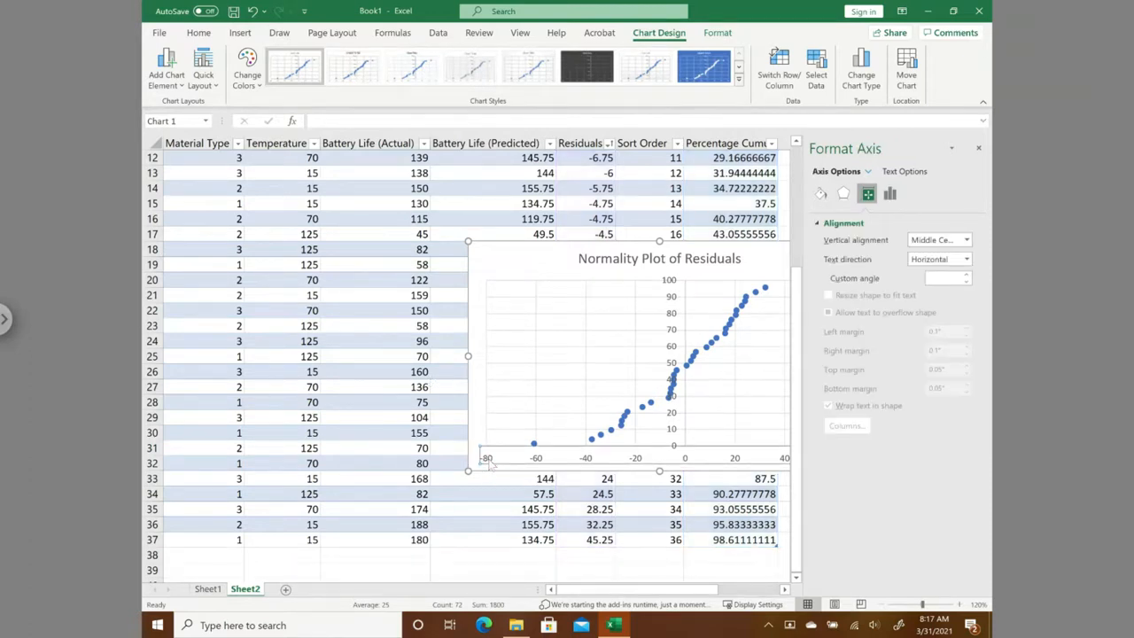
left_click(367, 342)
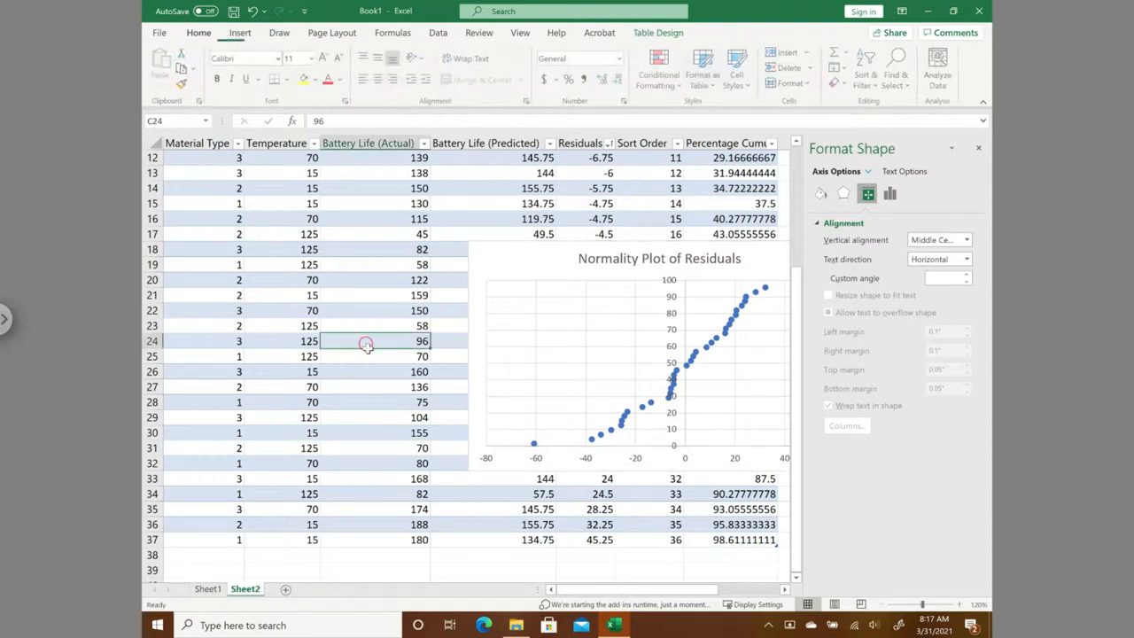
left_click(487, 462)
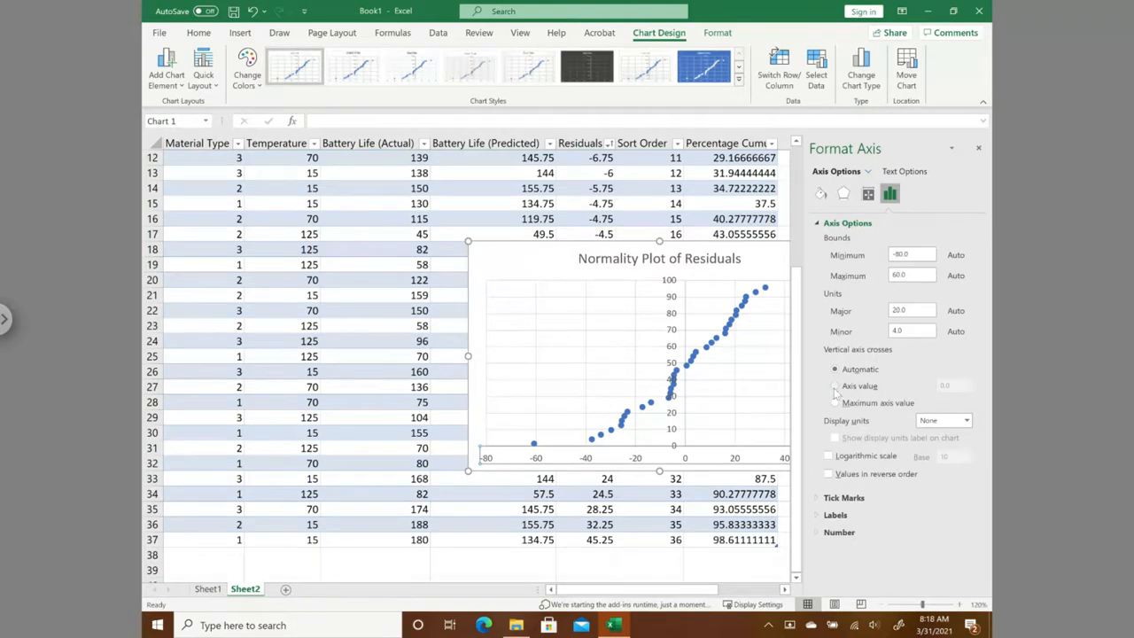
left_click(834, 387)
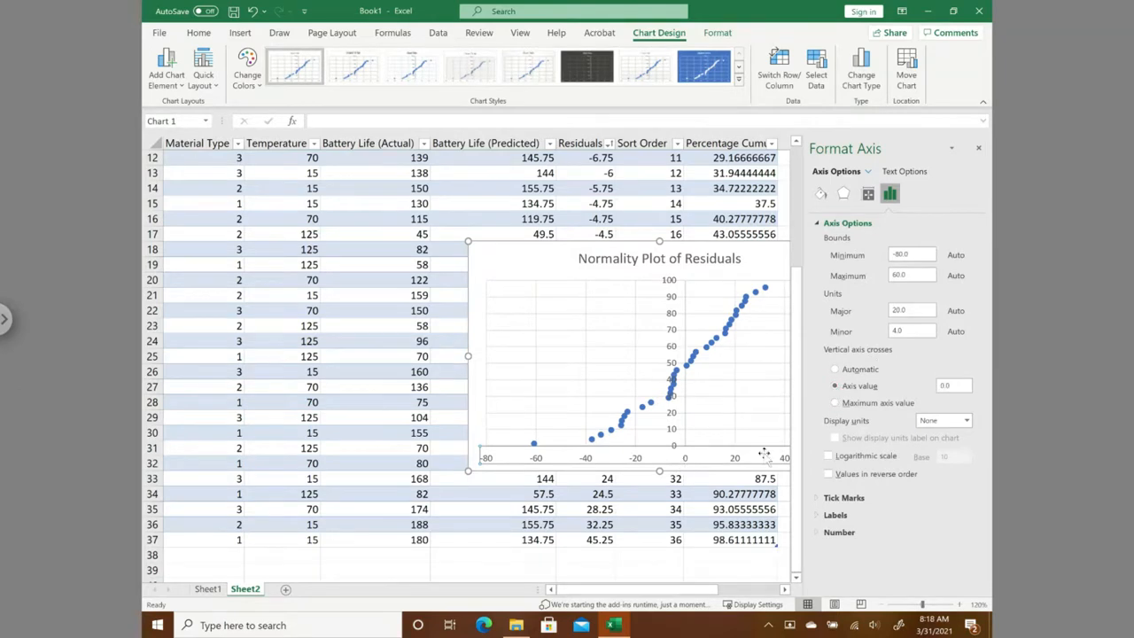
left_click_drag(967, 387, 897, 382)
left_click(512, 509)
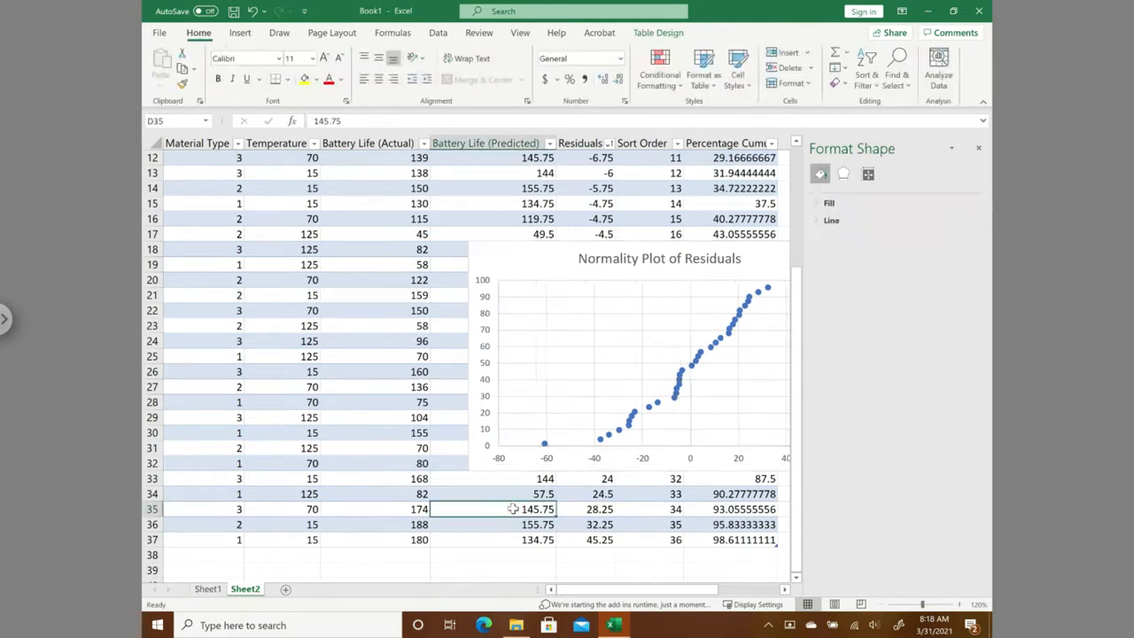
left_click(978, 148)
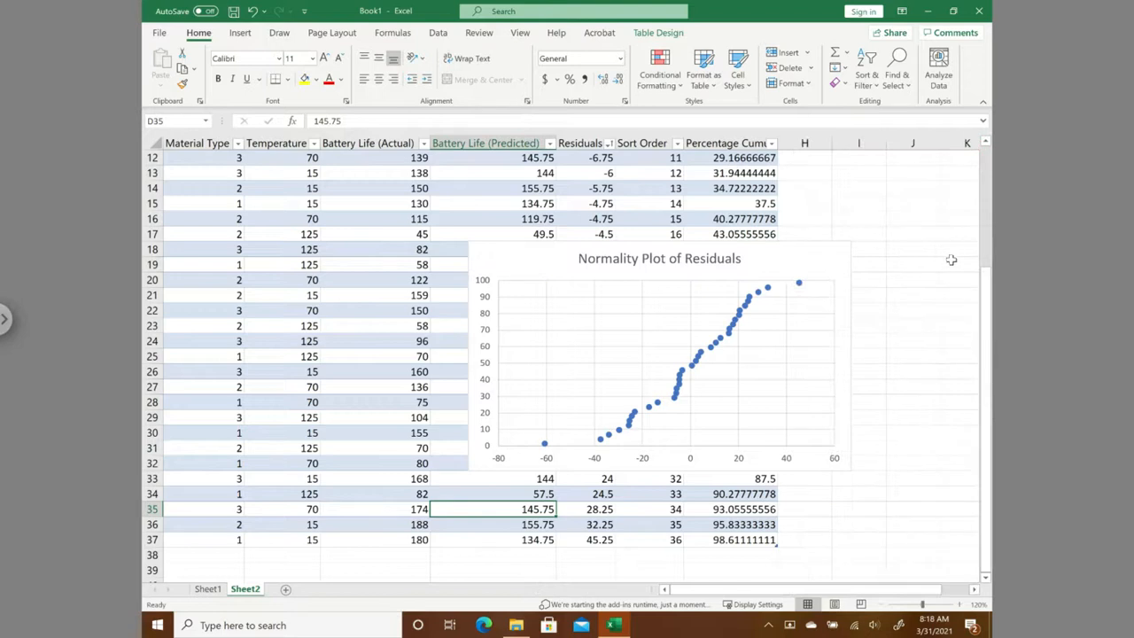
- Apply the quick layout Layout 1 to the normality plot to add axis titles and a legend
left_click(498, 264)
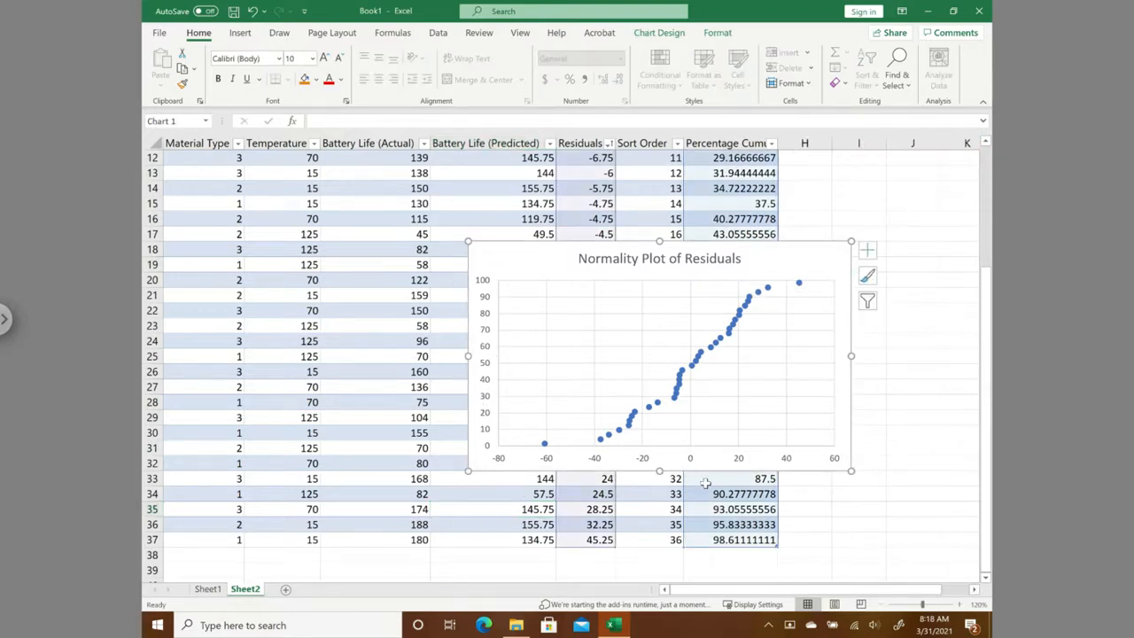
left_click(666, 33)
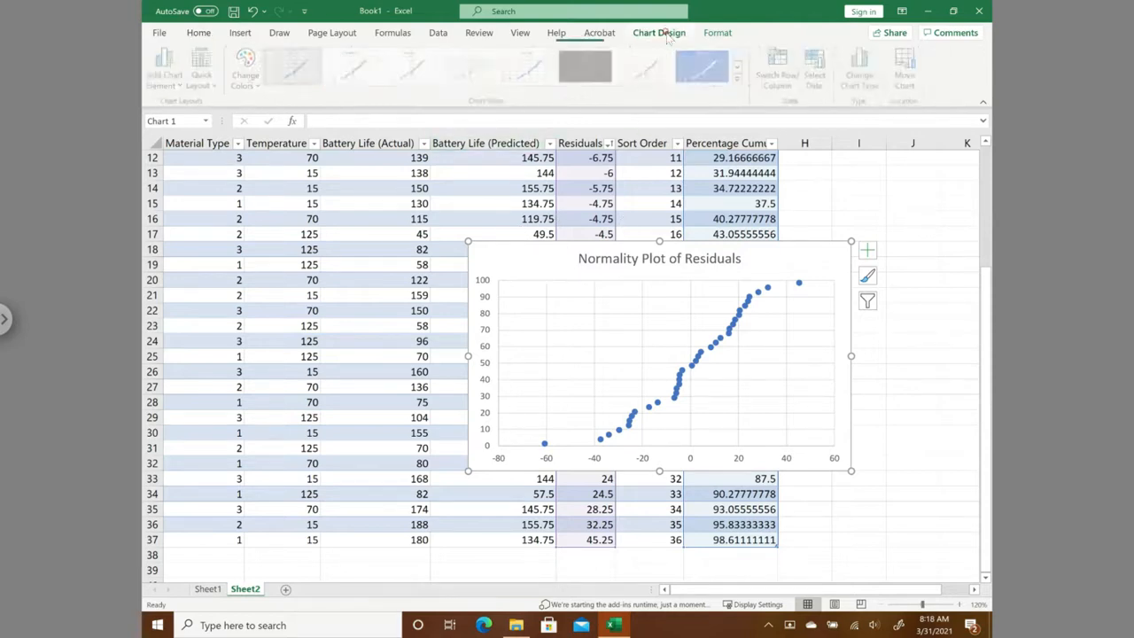
left_click(214, 86)
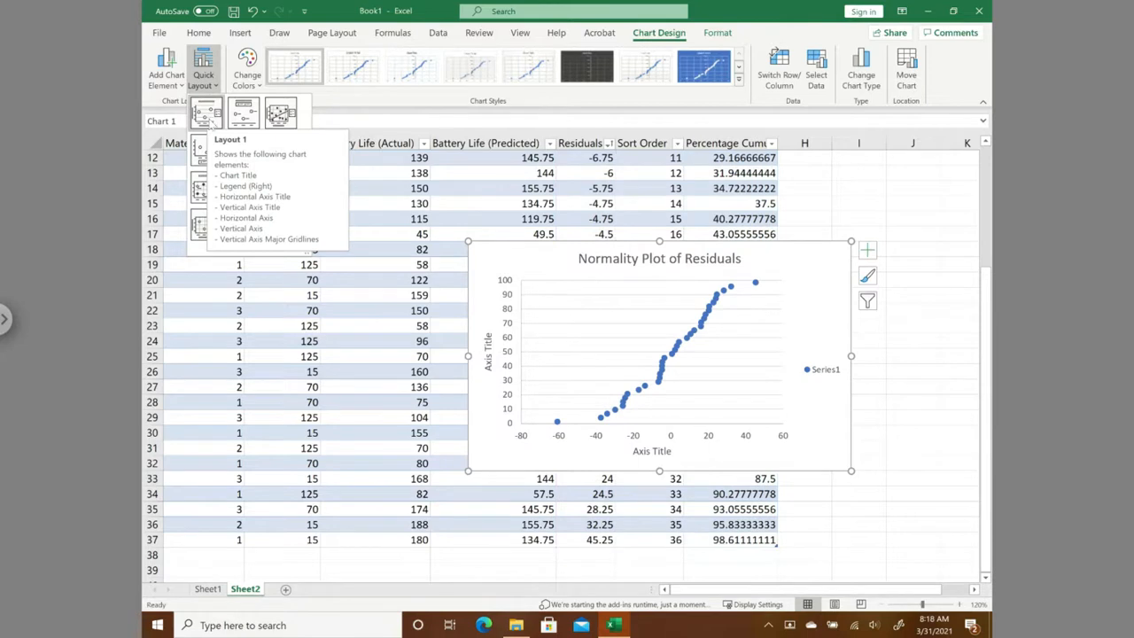
left_click(209, 119)
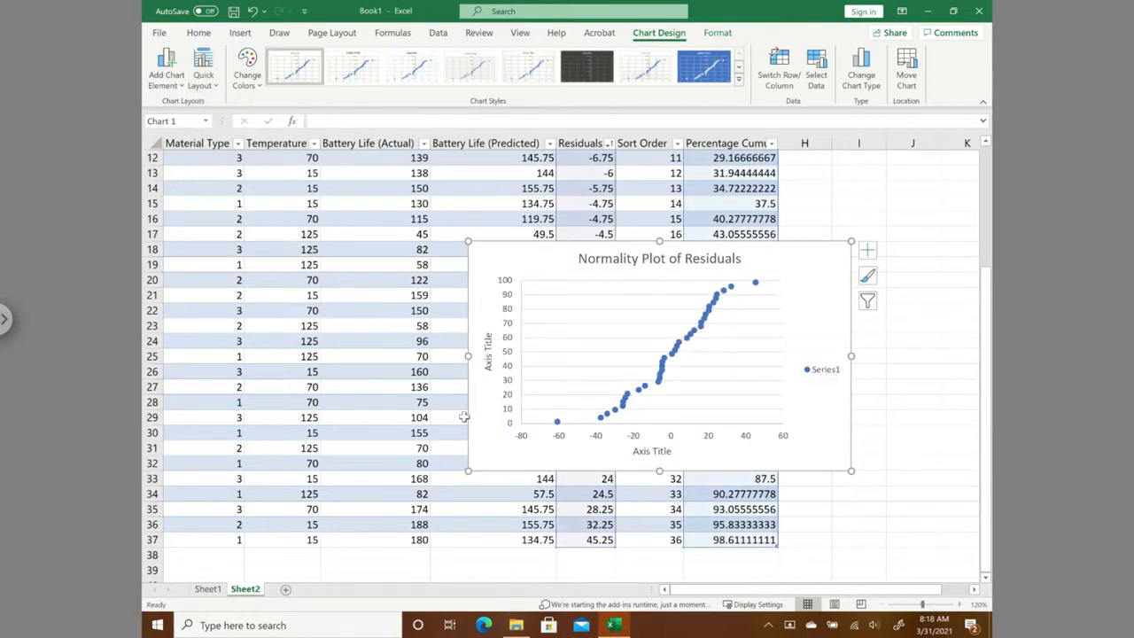
- Name the vertical axis of the normality plot "Percentage Cumulative Probability"
left_click(488, 371)
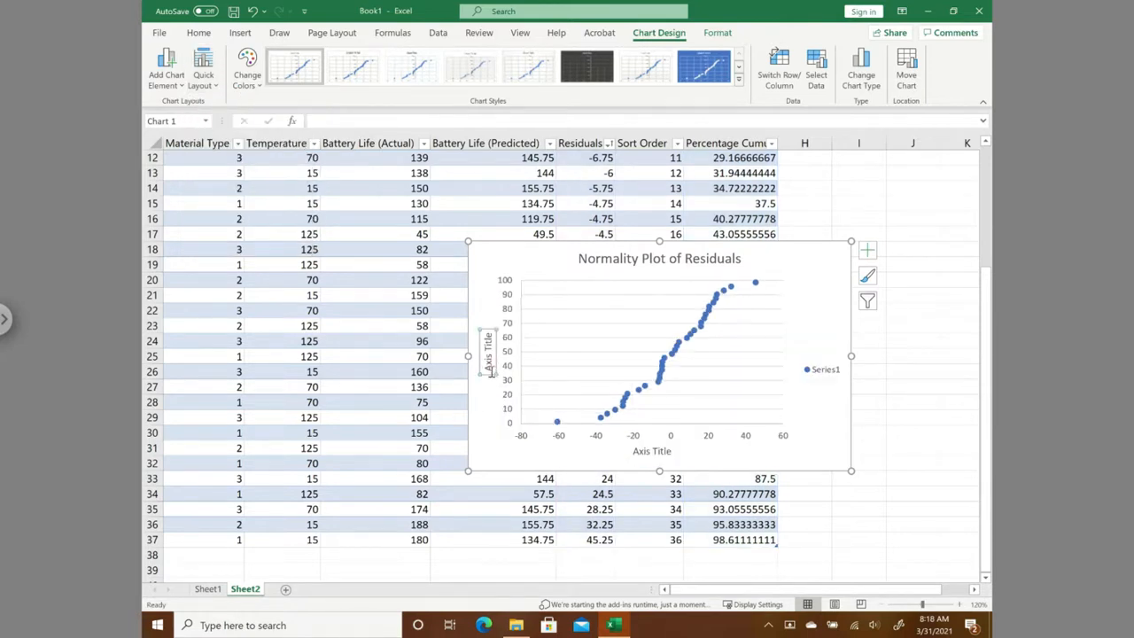
left_click_drag(487, 370, 488, 338)
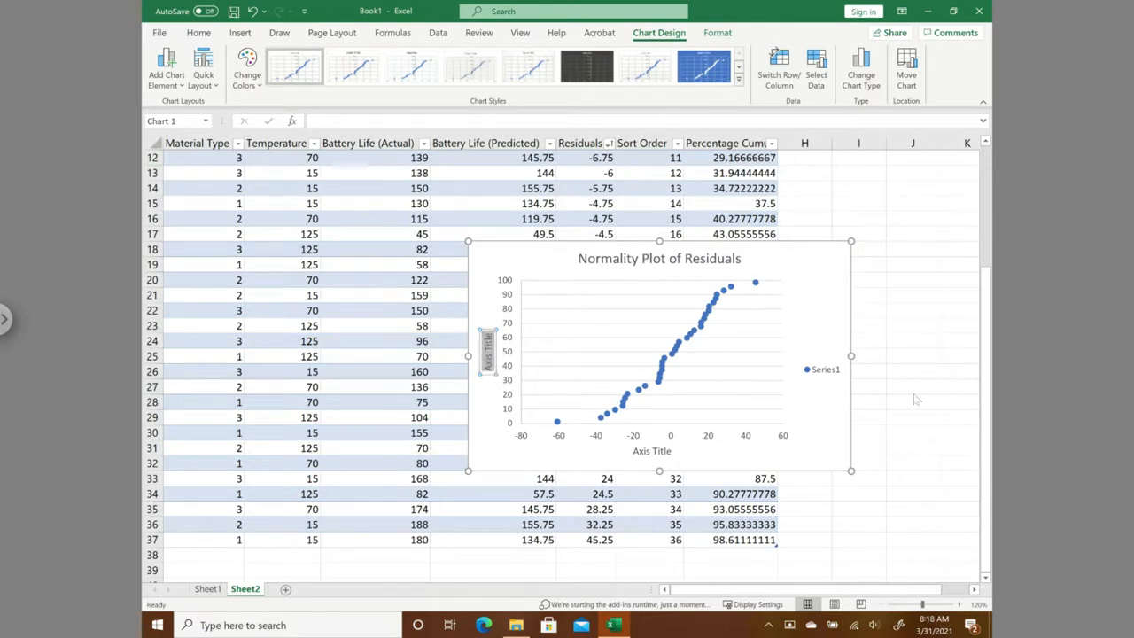
type("Percentage Cumu")
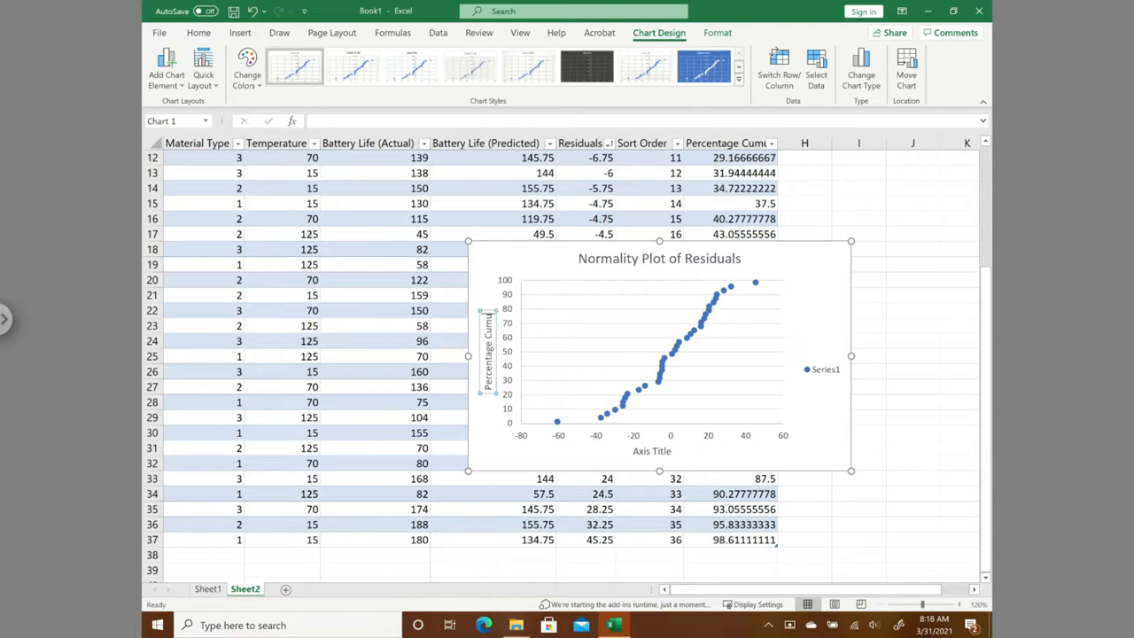
type("lativ")
key("BackSpace")
key("BackSpace")
key("BackSpace")
key("BackSpace")
key("BackSpace")
type("ative Probability")
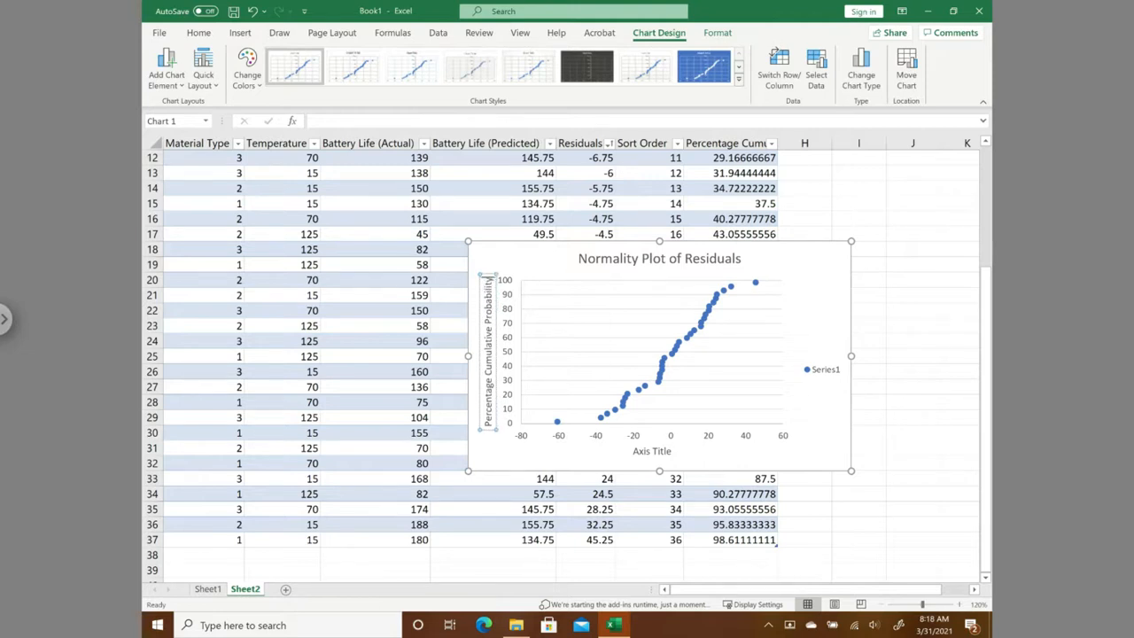
- Name the horizontal axis of the normality plot "Residuals"
left_click(648, 452)
left_click_drag(635, 453, 671, 455)
type("Residuals")
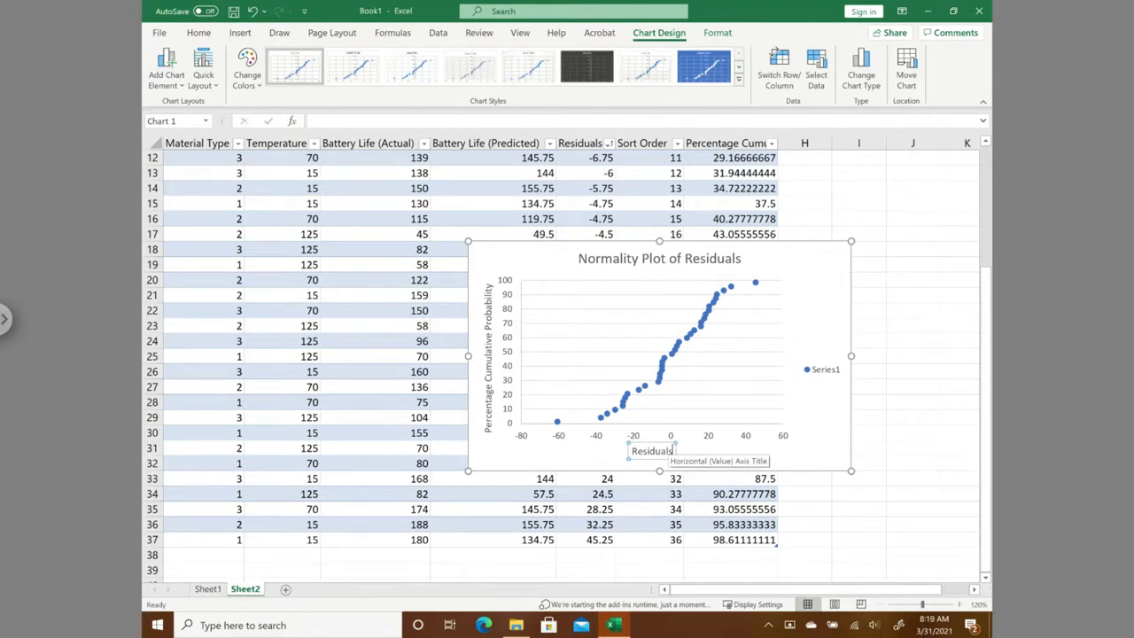
- Remove the legend from the normality plot and add a linear trendline to its data series
left_click(817, 369)
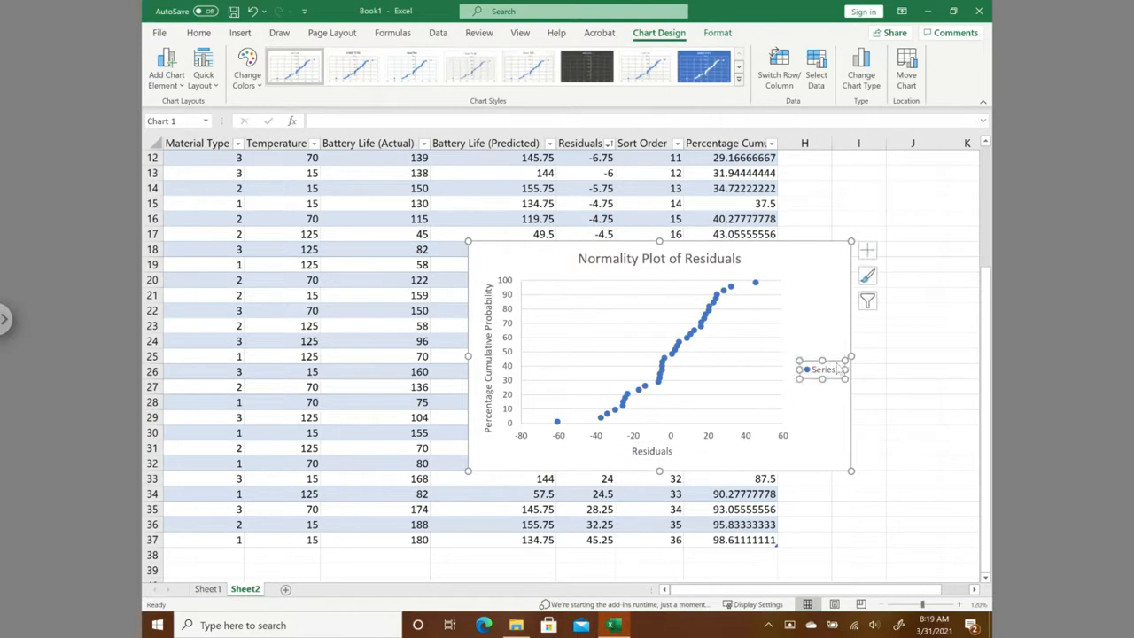
key("Delete")
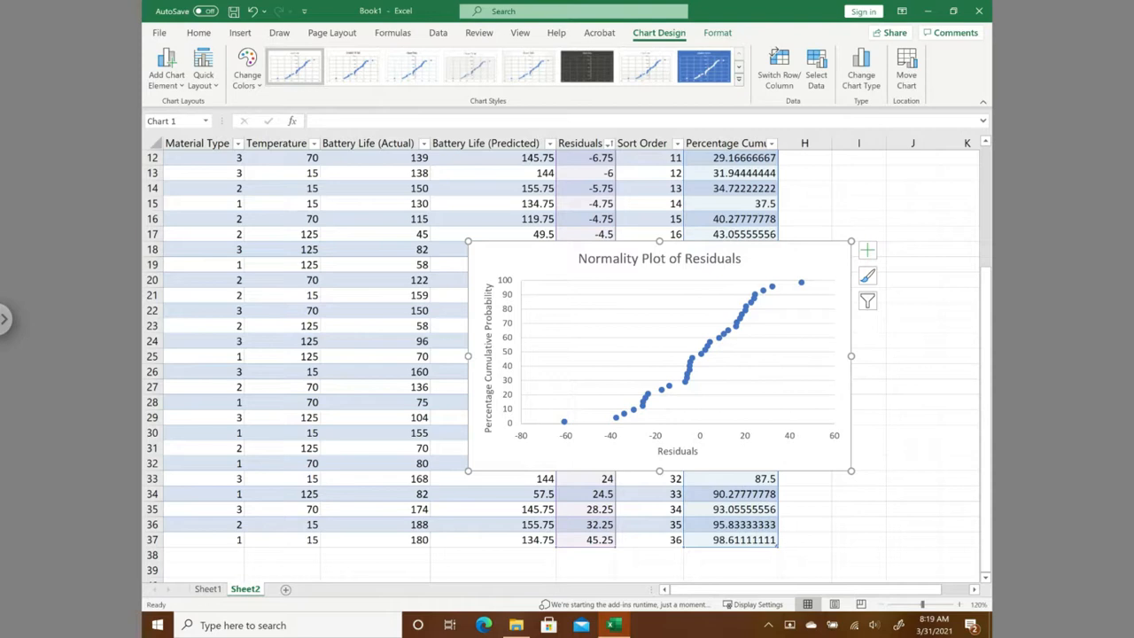
left_click(743, 327)
right_click(740, 325)
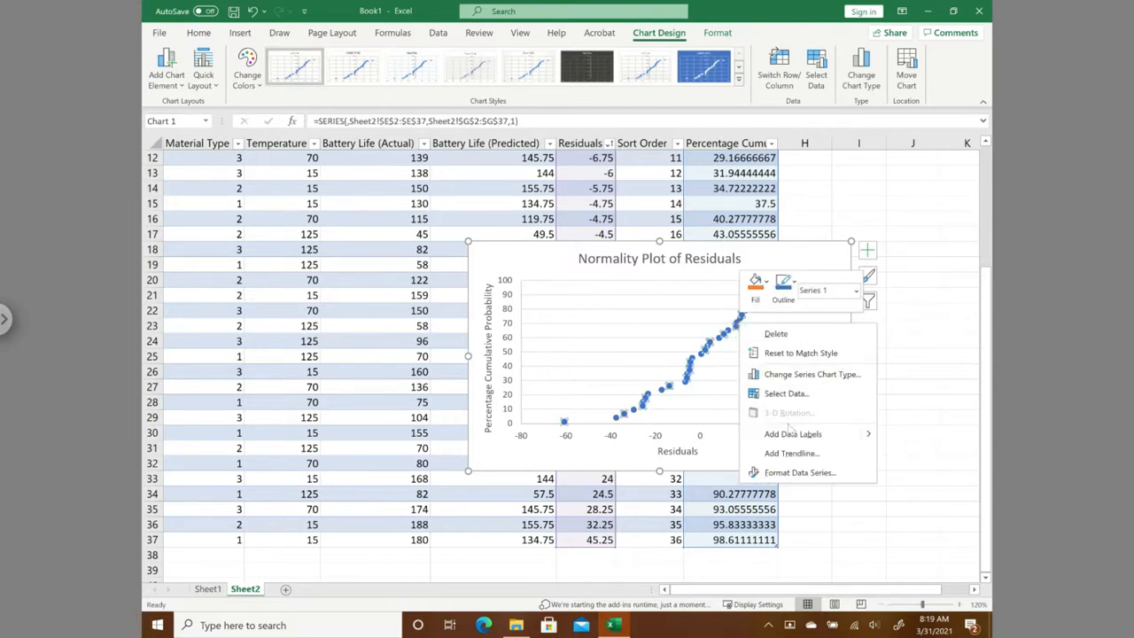
left_click(815, 454)
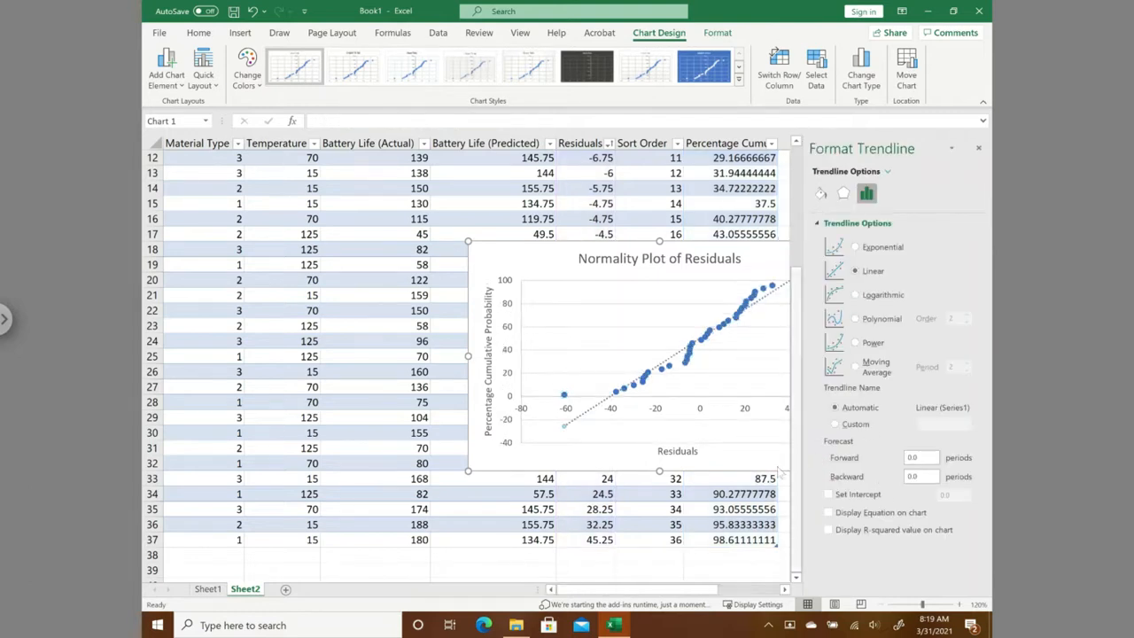
left_click(584, 457)
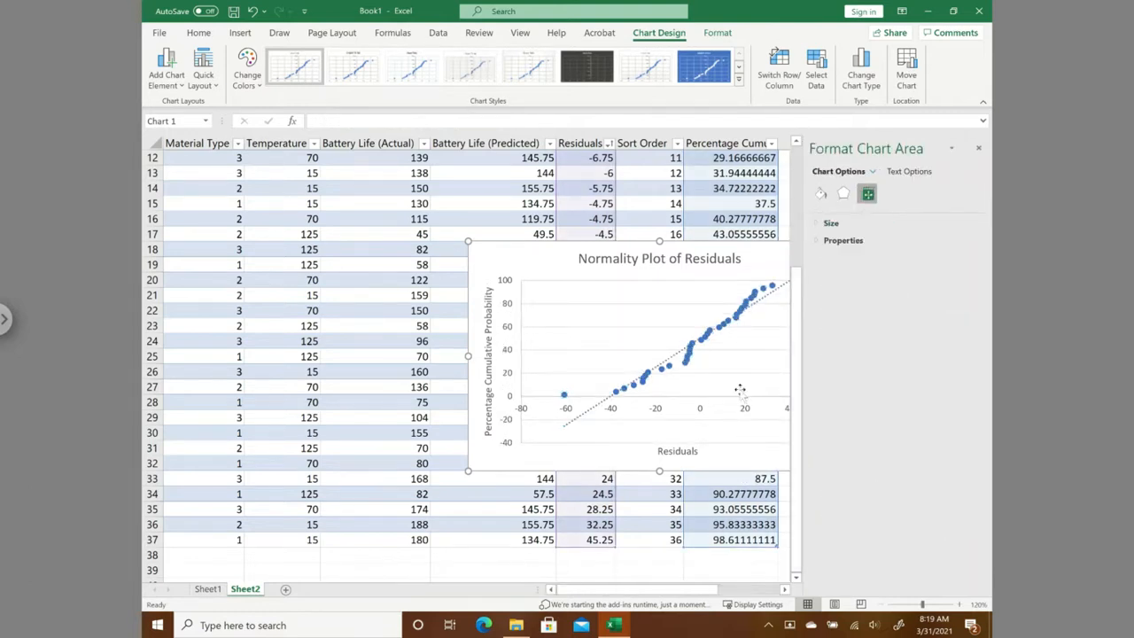
- Close the formatting options and place the normality plot over the last columns of the table, extending past its edge
left_click_drag(497, 263, 313, 244)
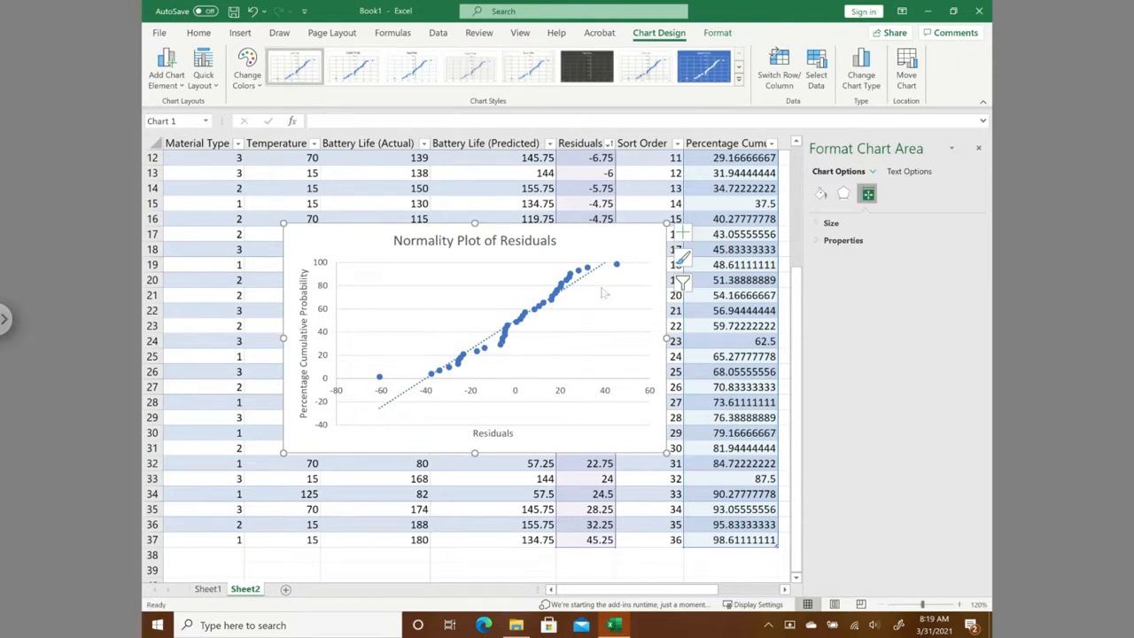
left_click(980, 151)
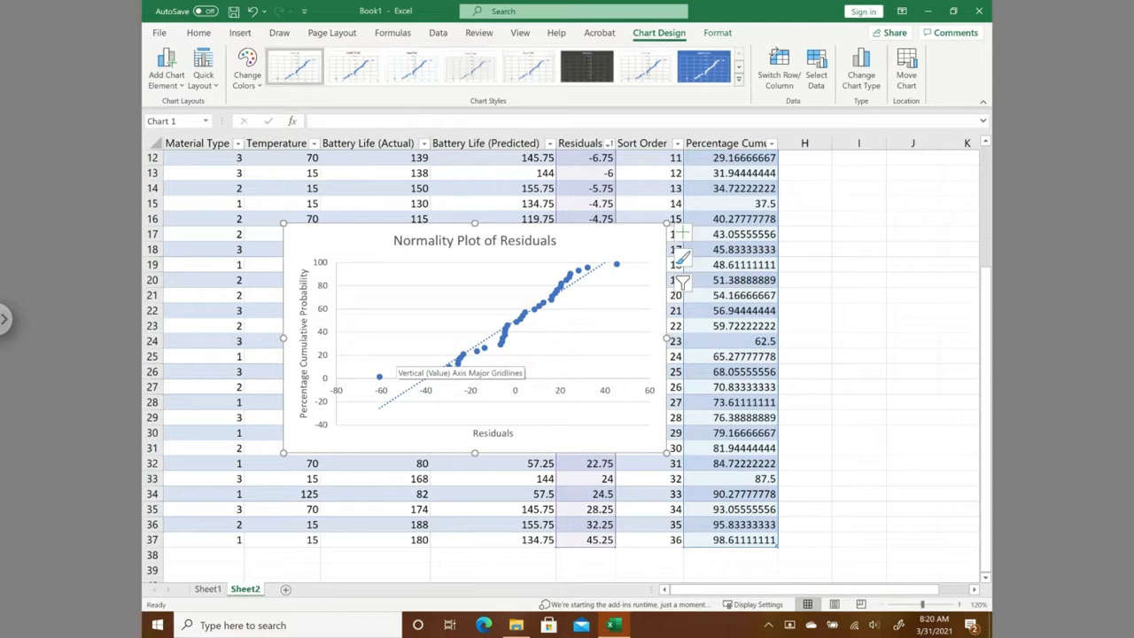
left_click_drag(344, 245, 537, 235)
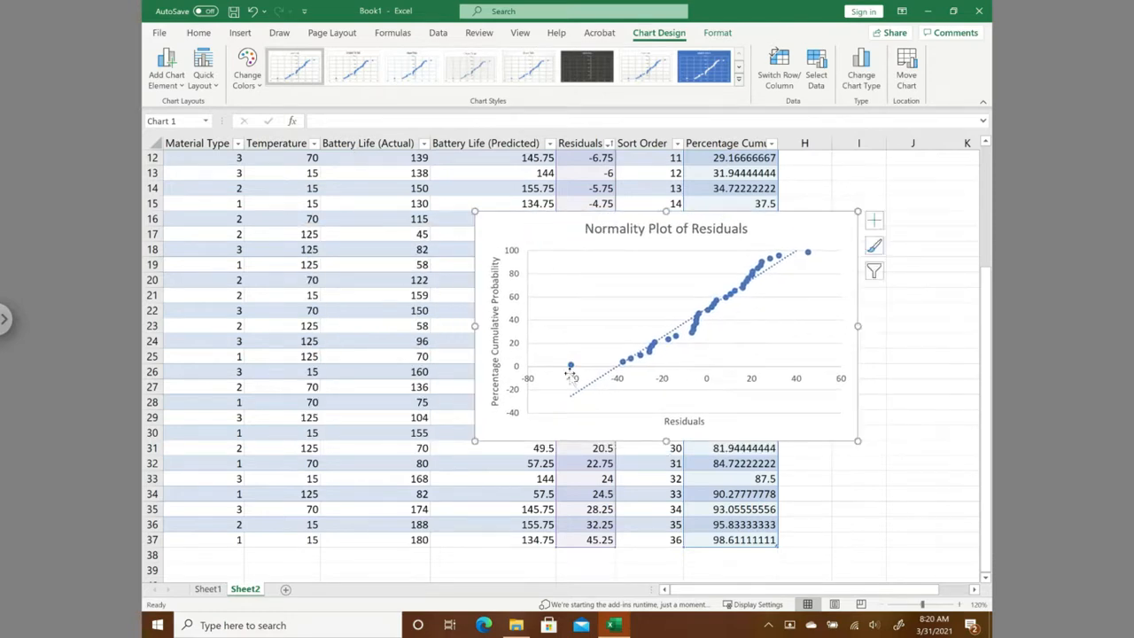
mouse_move(574, 376)
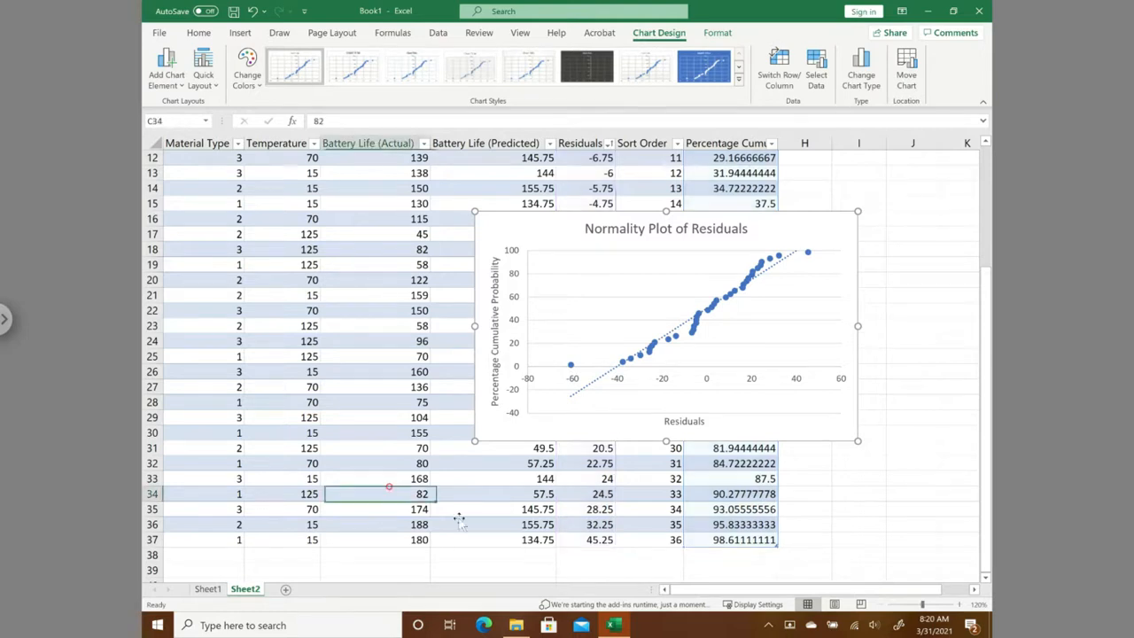
left_click(391, 494)
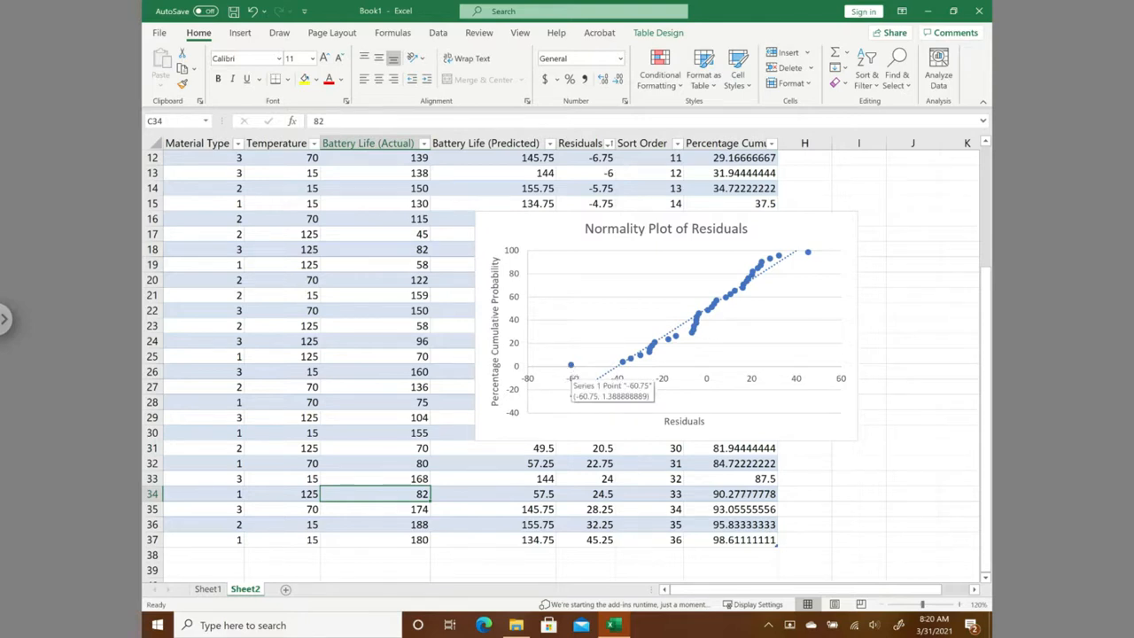
- Set the horizontal axis to cross the vertical axis at the axis value -40 and close the formatting options
double_click(513, 390)
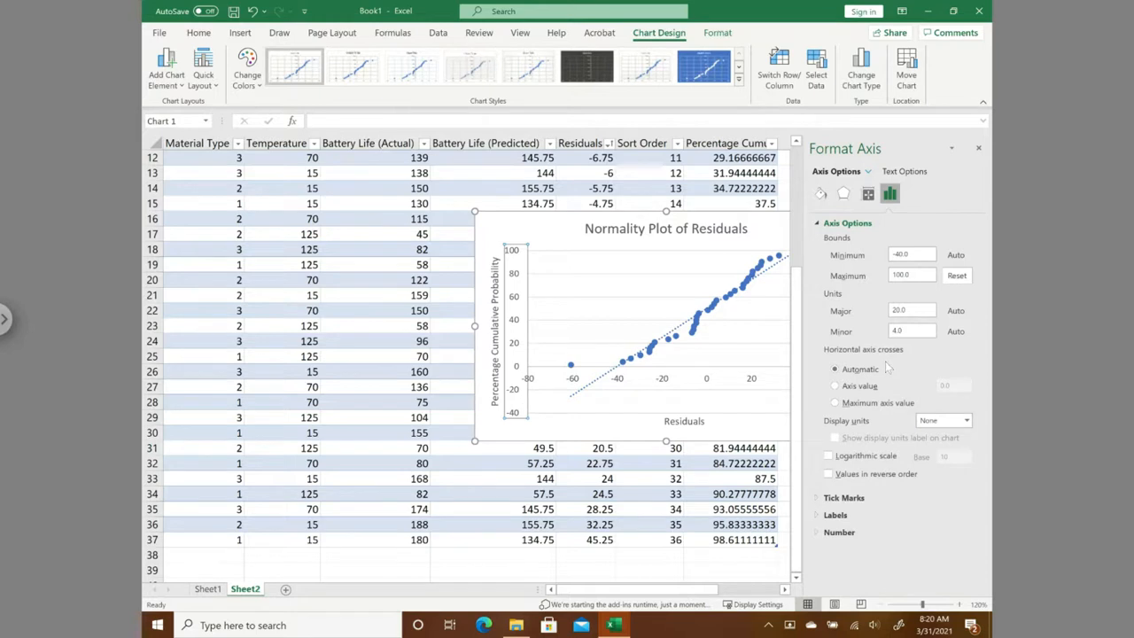
left_click(835, 387)
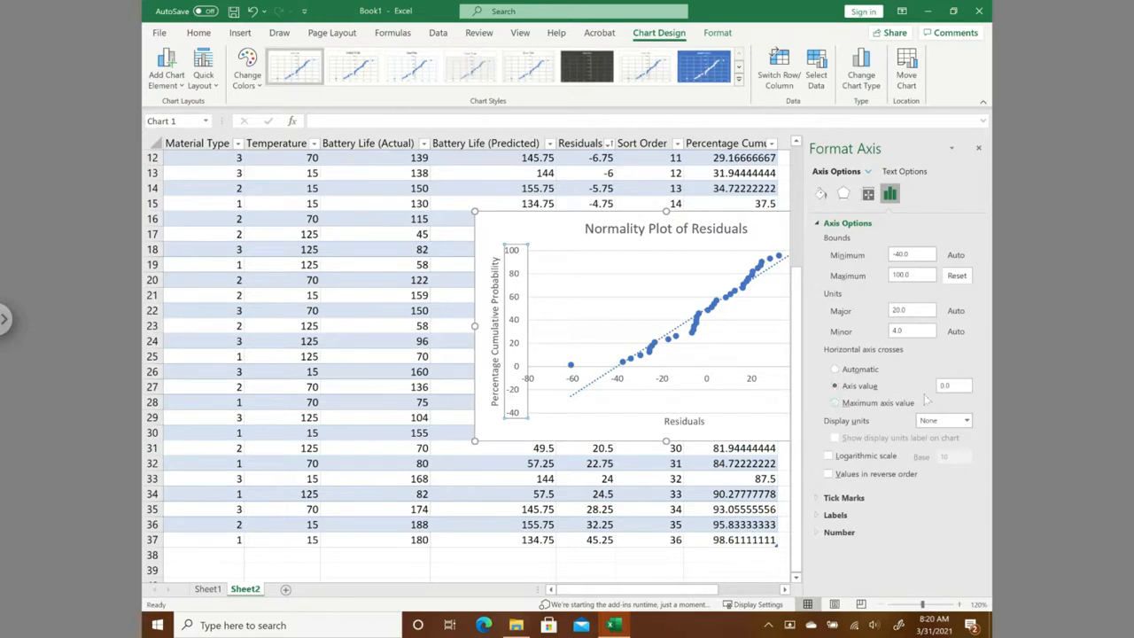
left_click_drag(959, 384, 902, 388)
left_click(499, 230)
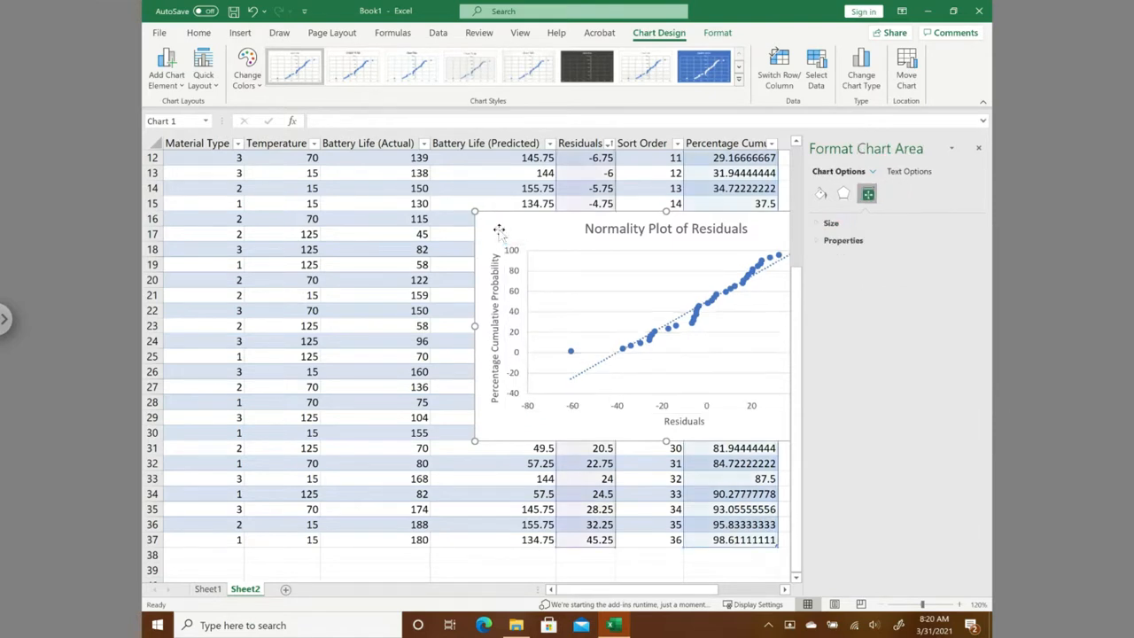
left_click_drag(499, 433, 377, 433)
left_click(979, 149)
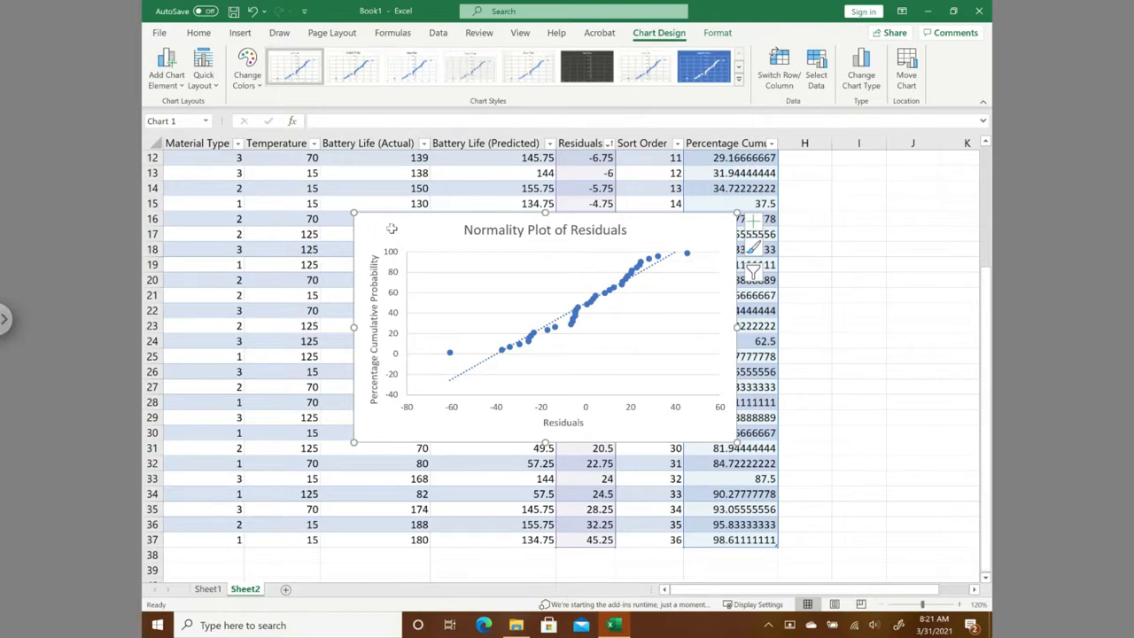
- Move the normality plot down to the end of the table and deselect it by selecting empty cell I9
left_click_drag(366, 345, 221, 530)
left_click_drag(987, 408, 989, 215)
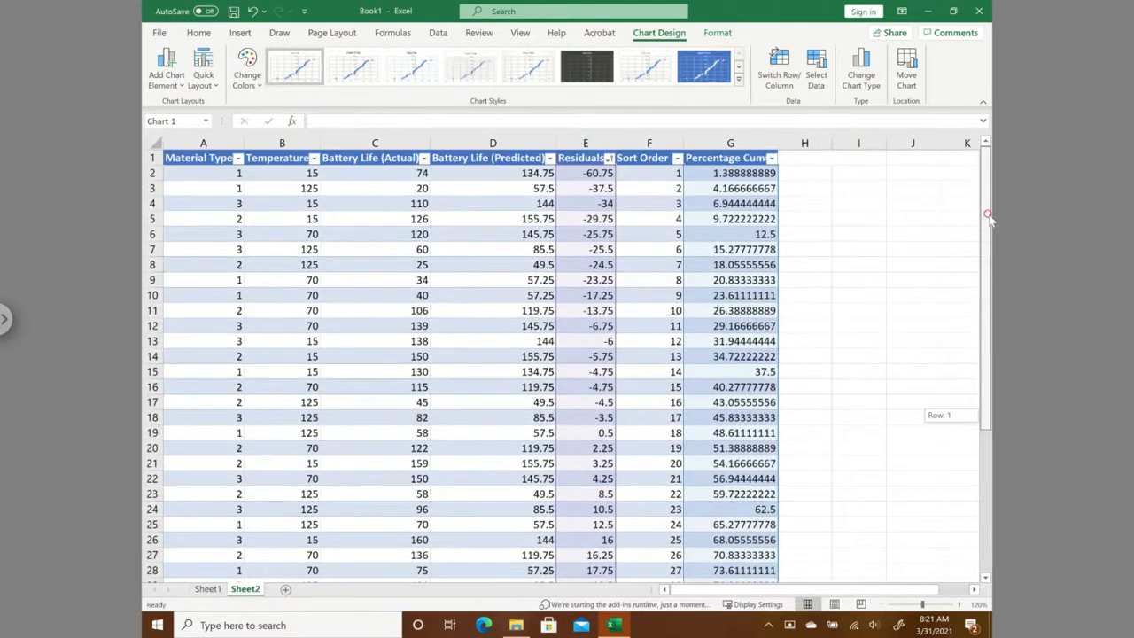
left_click(849, 283)
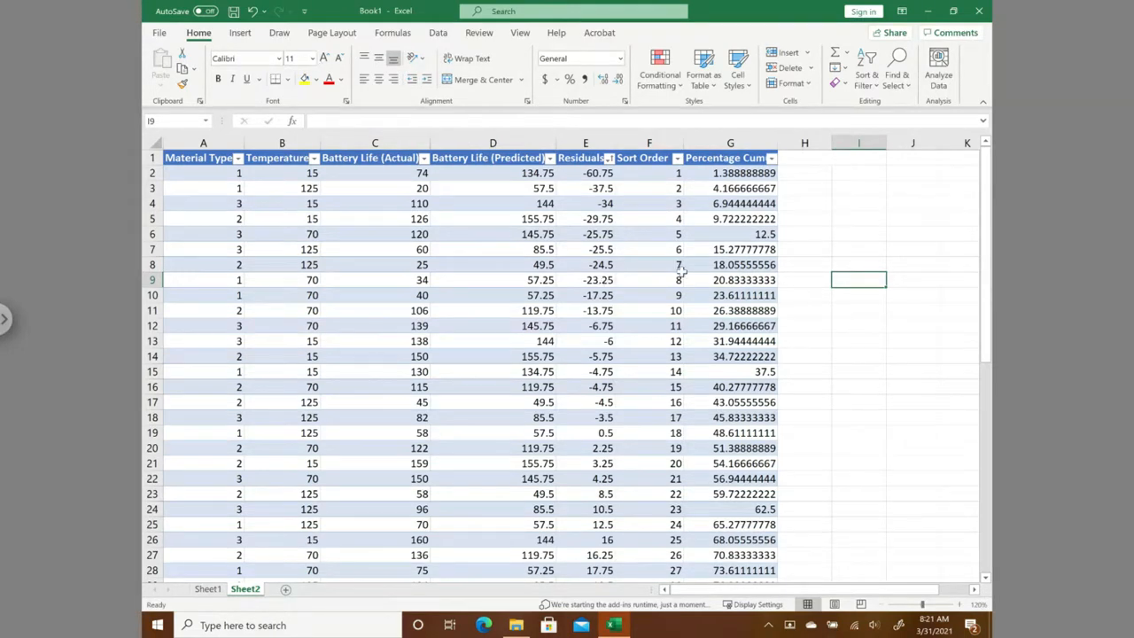
- Exit the full-screen remote session and view the Example 5.1 residual analysis slides 16 and 17 in the Chapter 5 Google Slides presentation
left_click(5, 319)
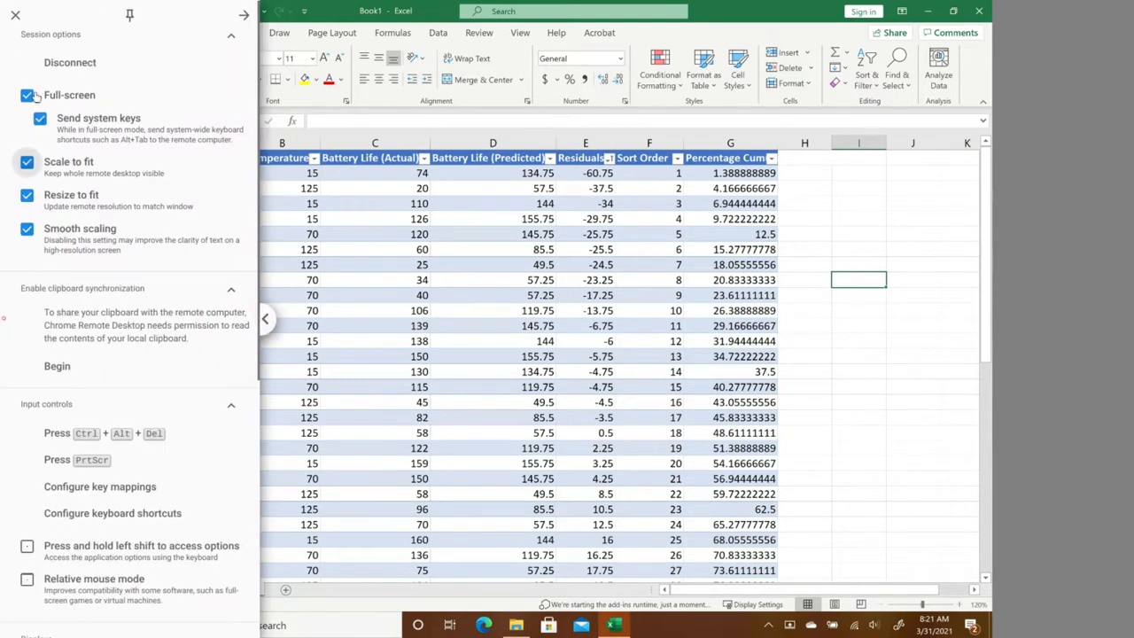
left_click(29, 96)
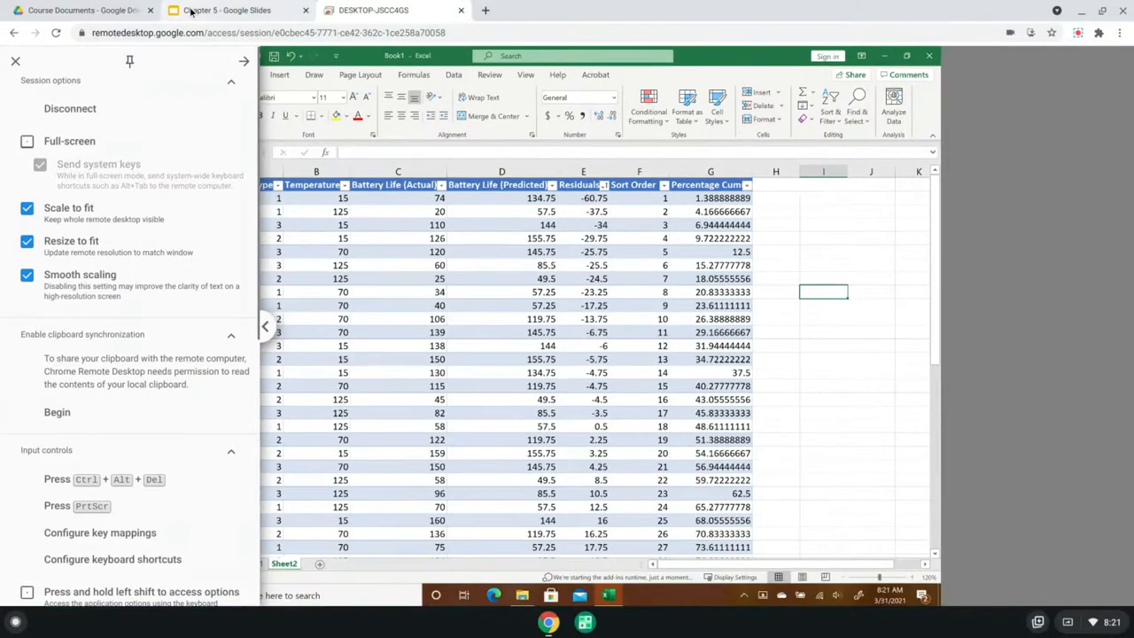
left_click(190, 11)
left_click(77, 255)
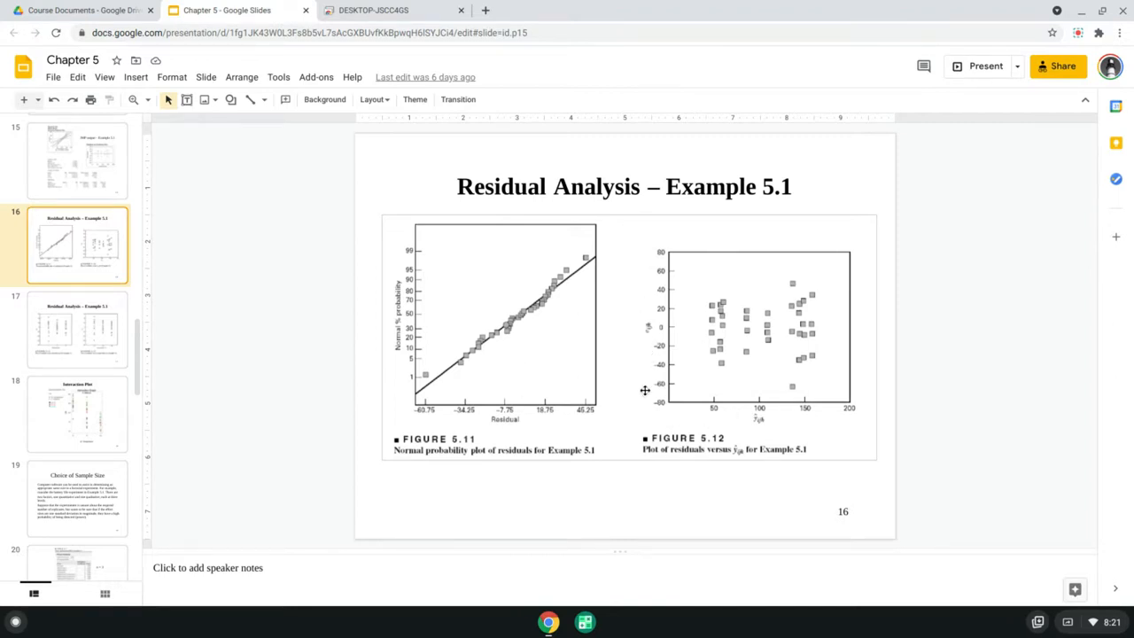
left_click(77, 324)
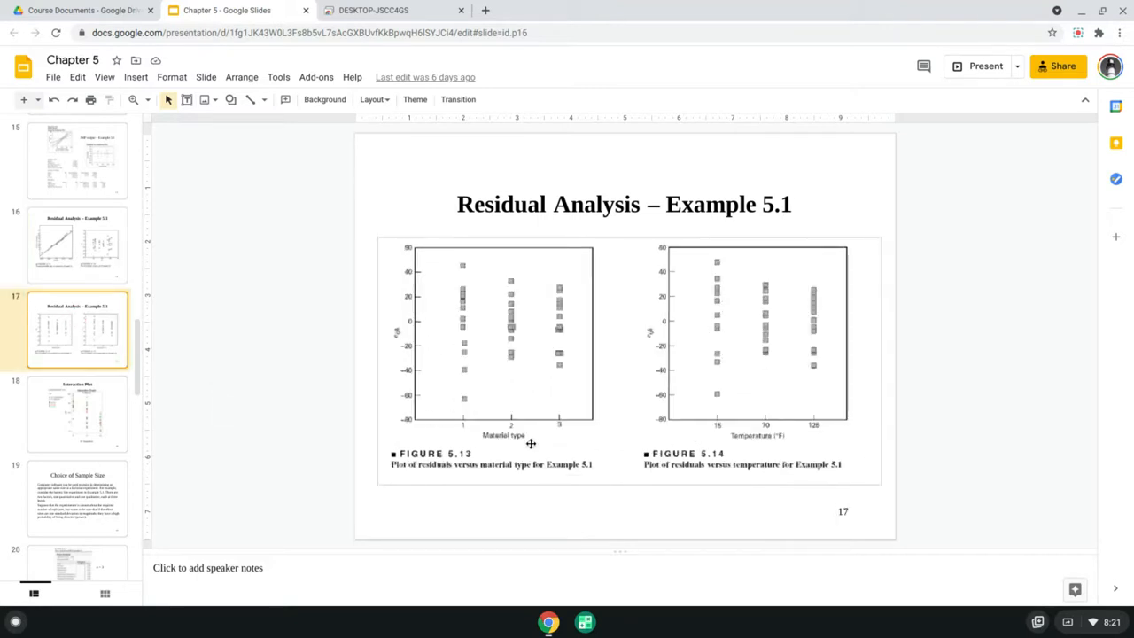
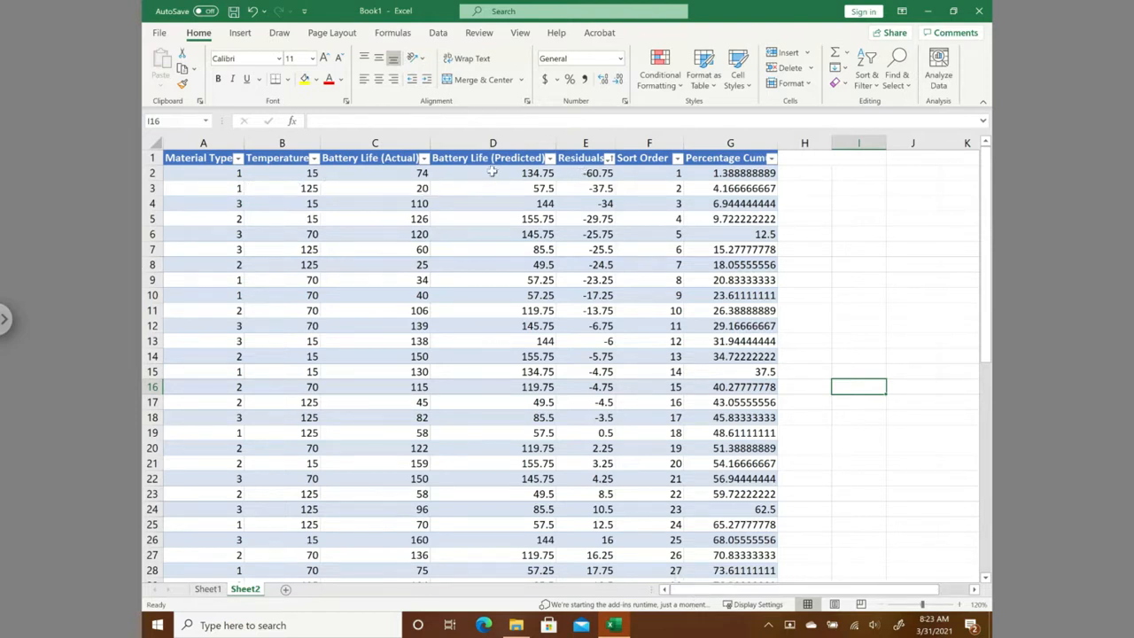
- Insert a markers-only scatter chart from the Battery Life (Predicted) and Residuals data in D2:E37
left_click_drag(492, 173, 594, 543)
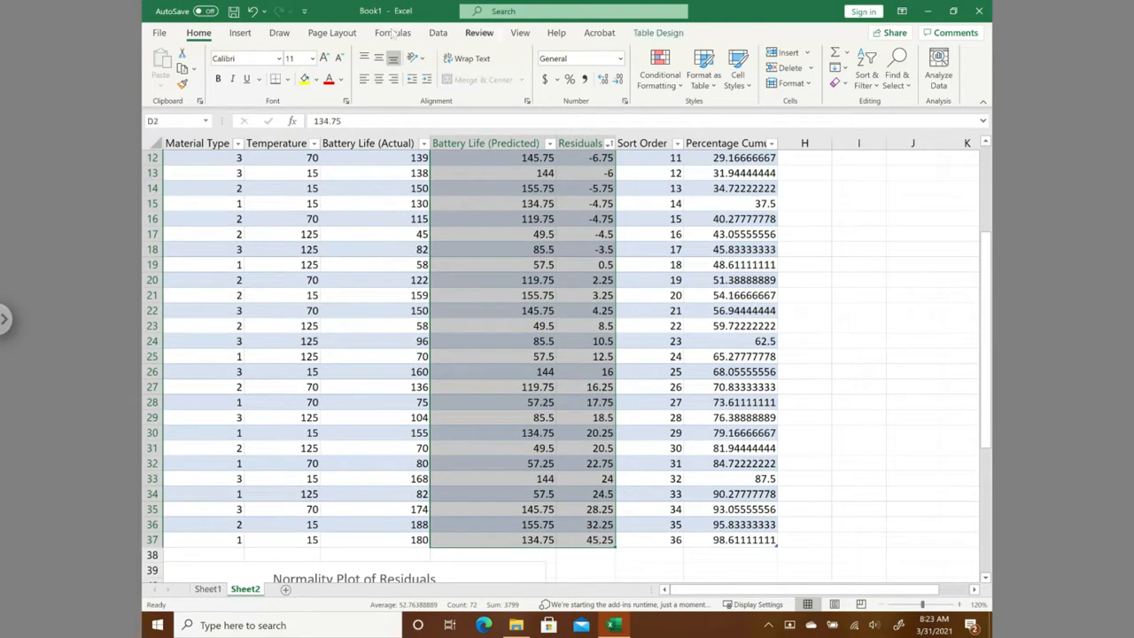
left_click(252, 35)
left_click(519, 82)
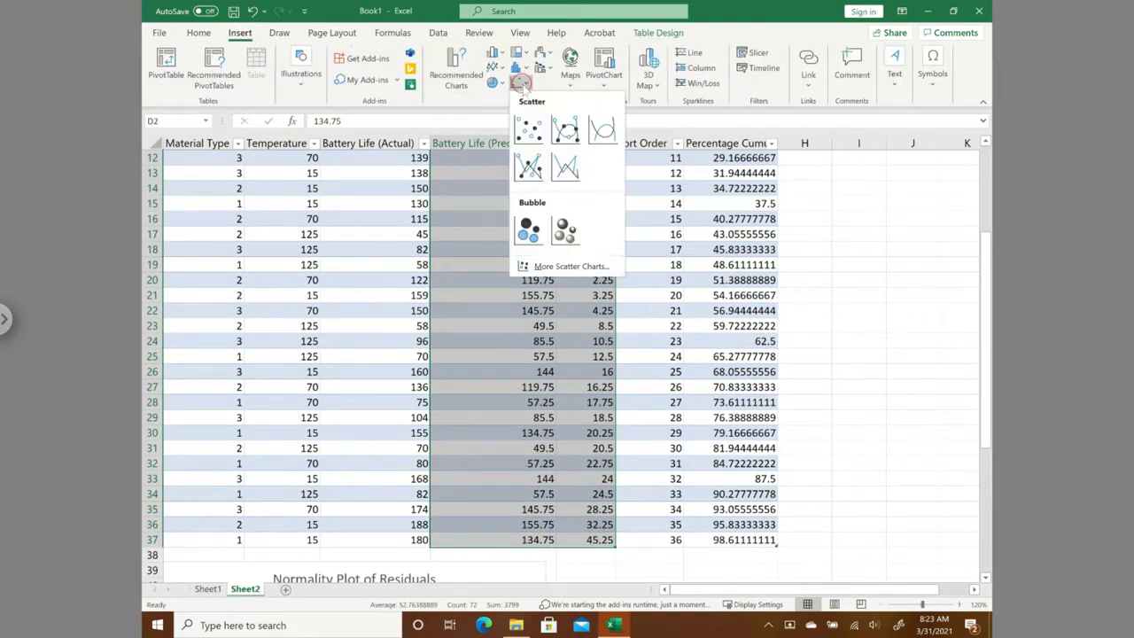
left_click(529, 131)
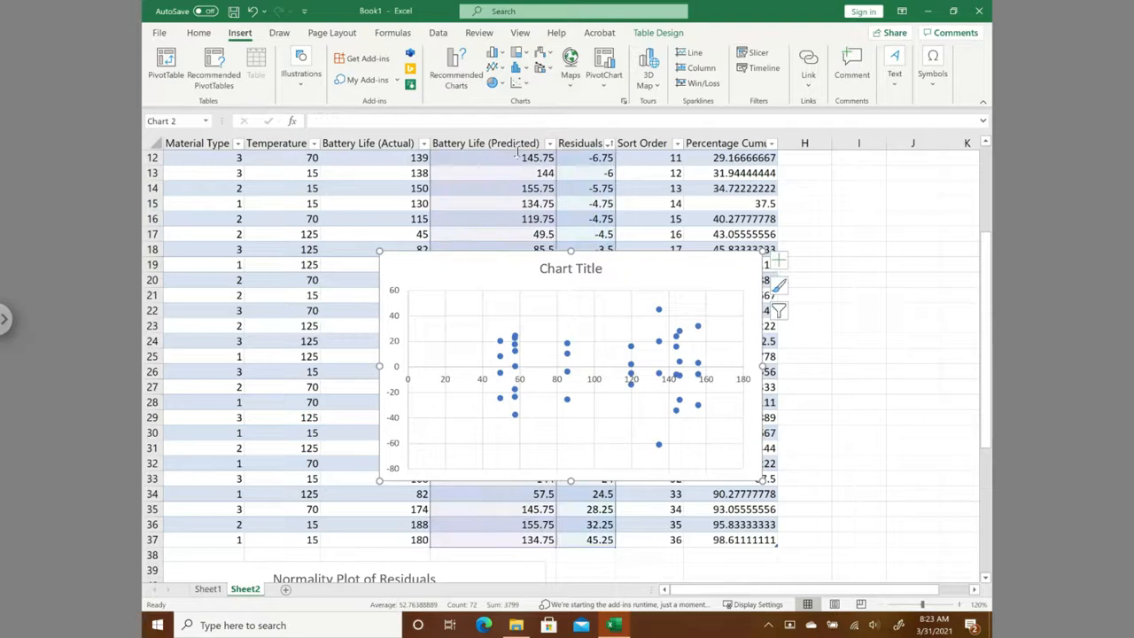
- Change the new scatter chart's title to "Residuals vs Predicted"
left_click(547, 270)
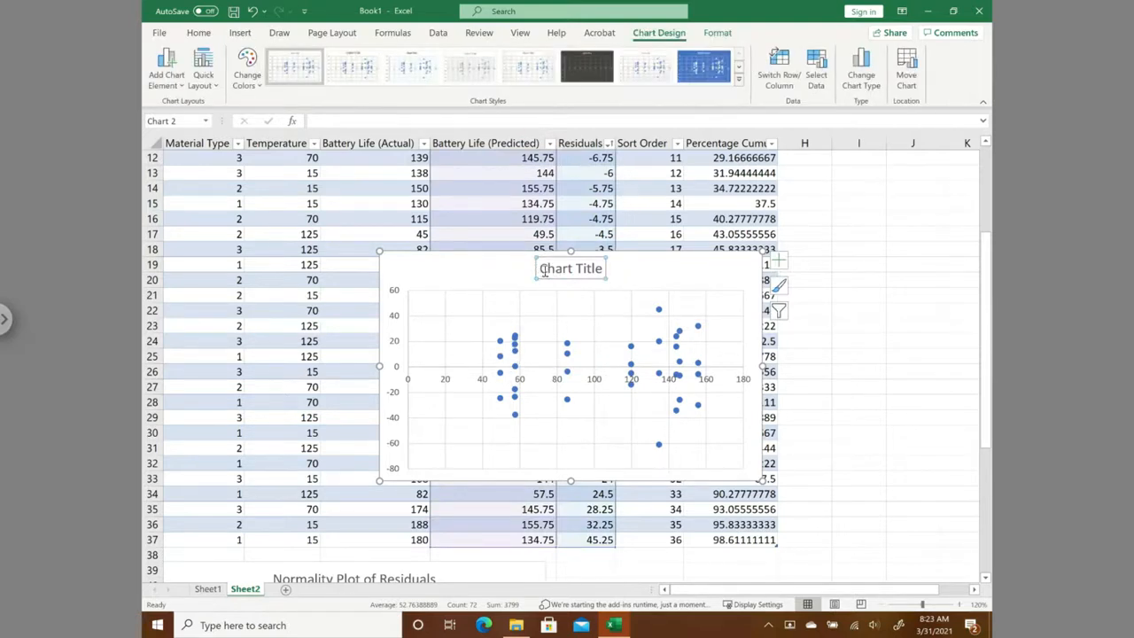
left_click_drag(543, 273, 592, 277)
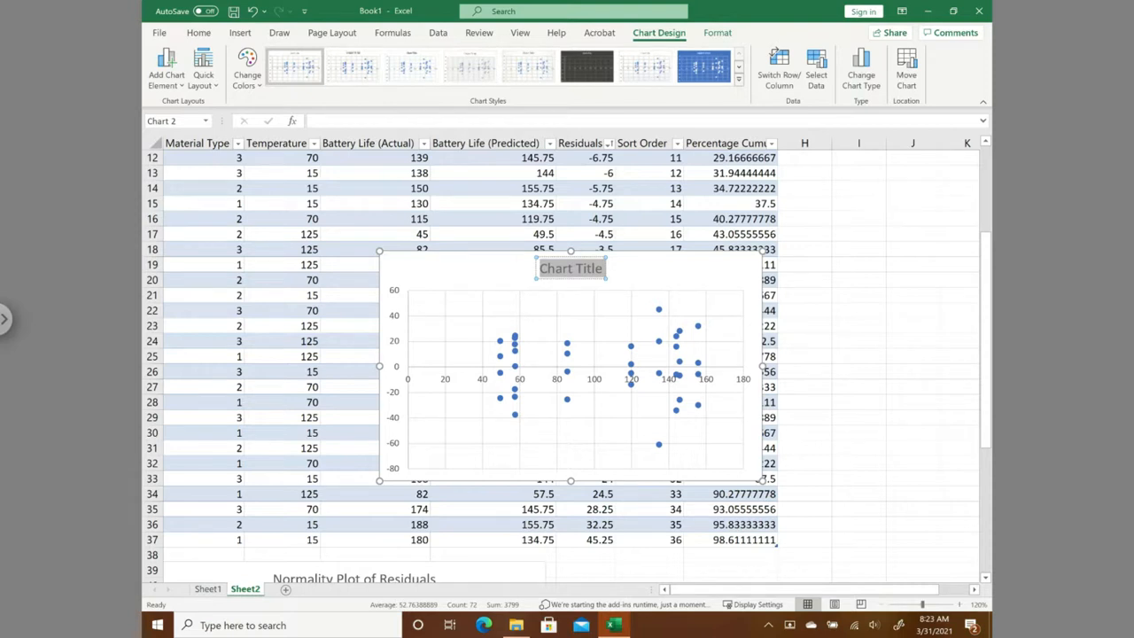
type("Residuals vs Predicted")
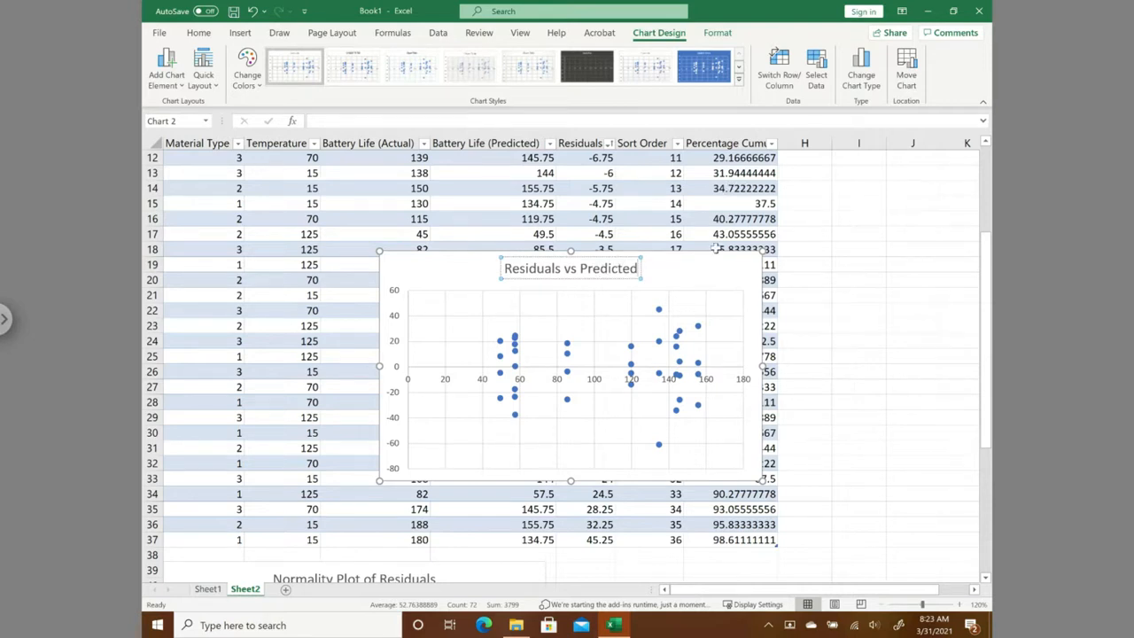
- Set the horizontal axis to cross the vertical axis at the axis value -80 and close the formatting options
double_click(399, 350)
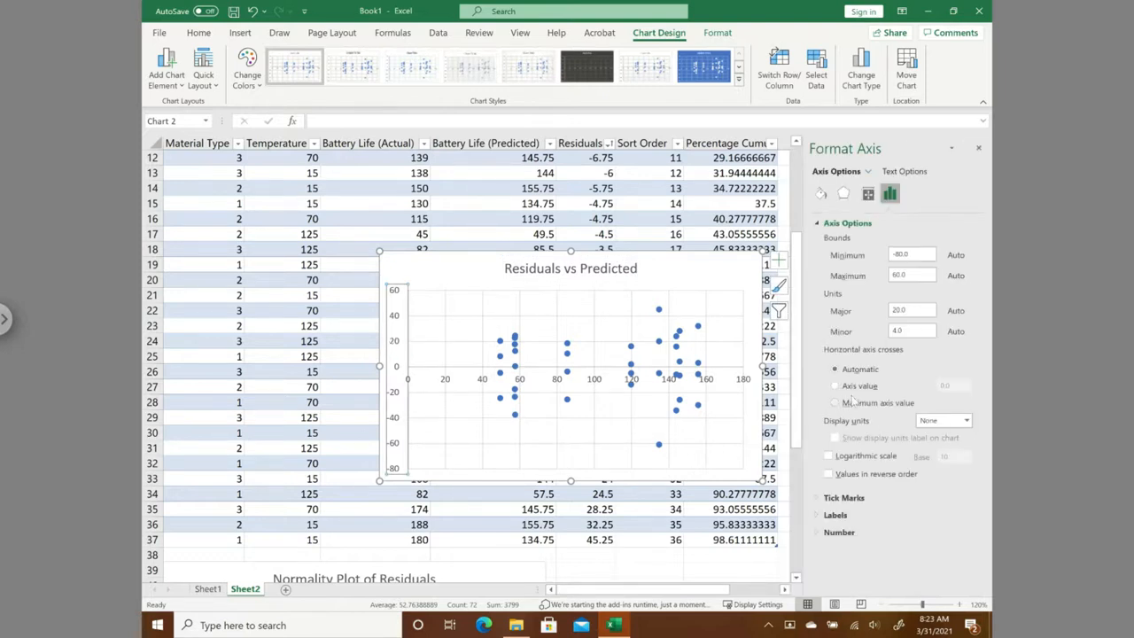
left_click(864, 387)
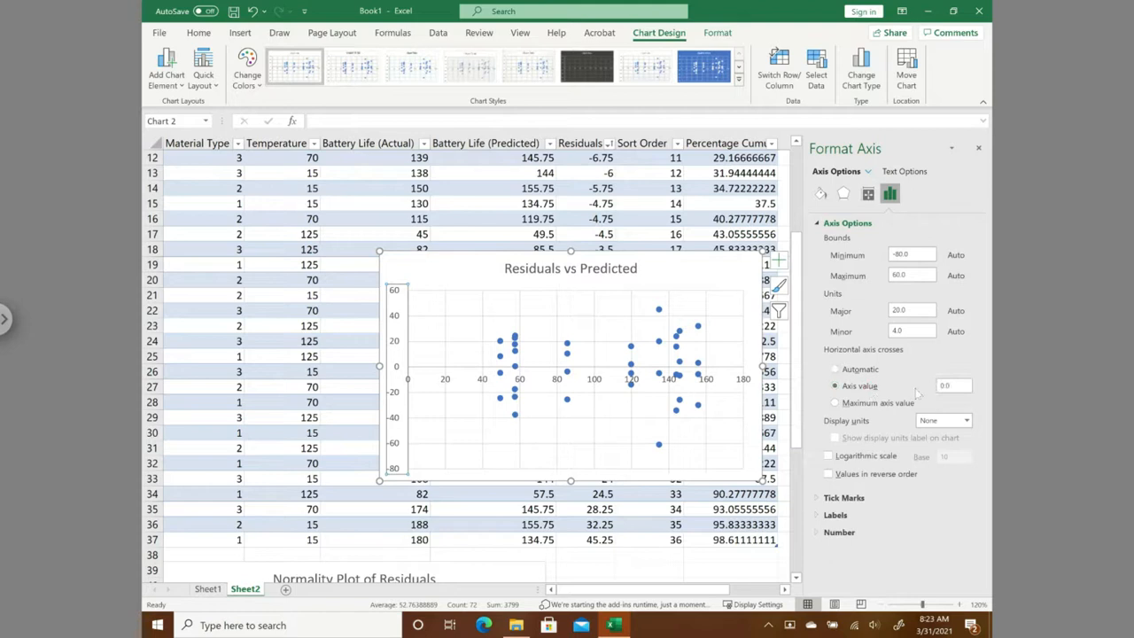
left_click(890, 381)
type("-80")
left_click(735, 203)
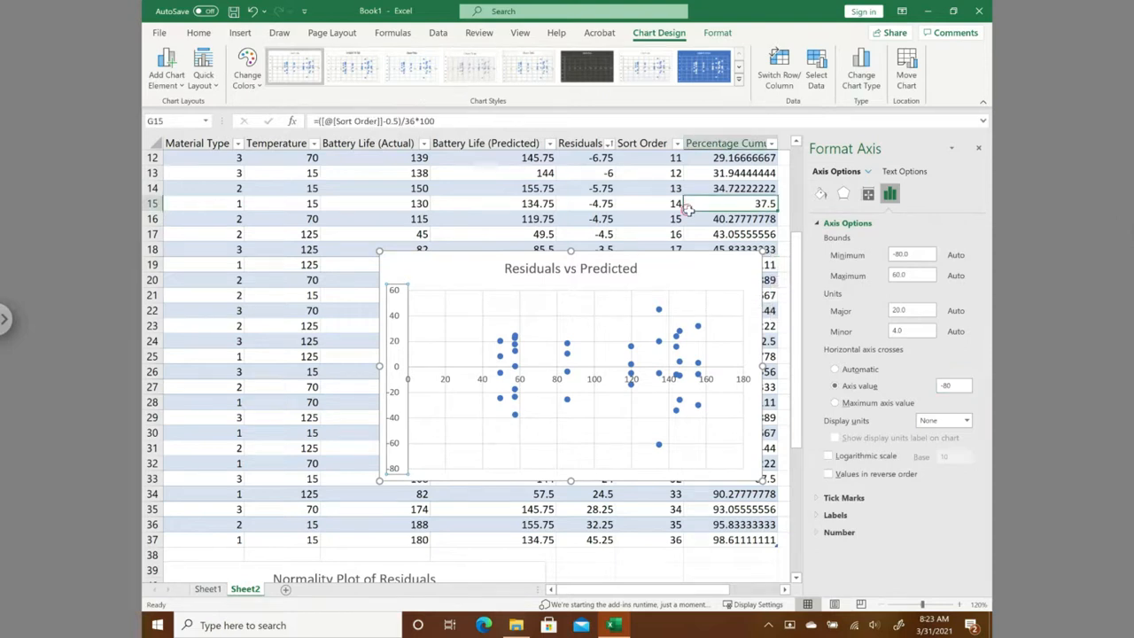
left_click(979, 149)
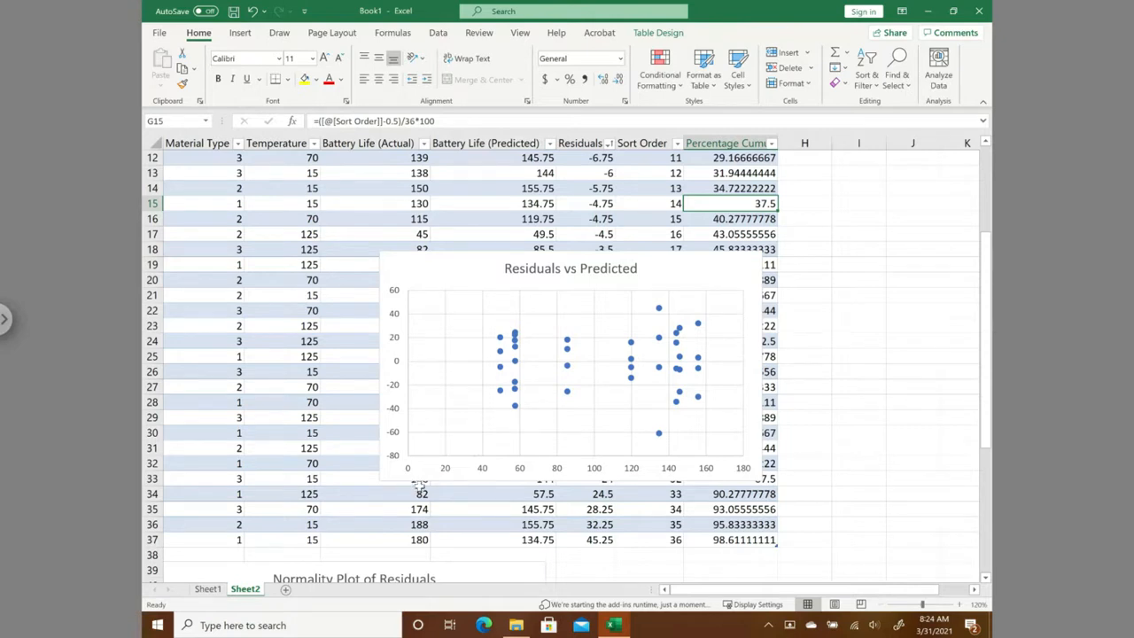
- Apply the first quick layout, with axis titles and a legend, to the Residuals vs Predicted chart
left_click(440, 270)
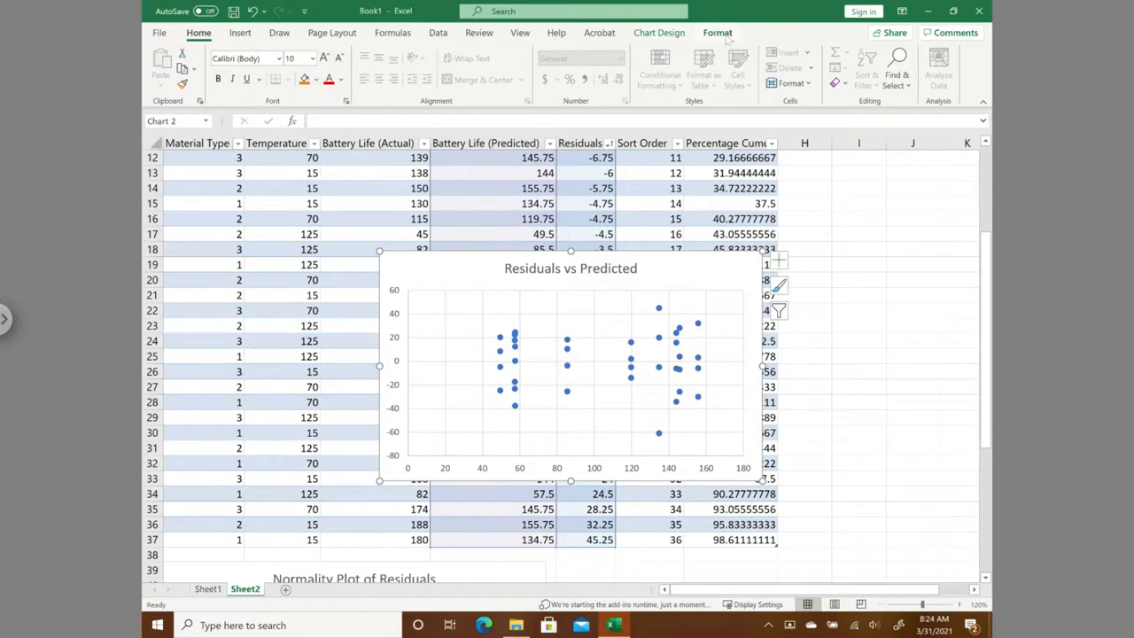
left_click(677, 37)
left_click(211, 86)
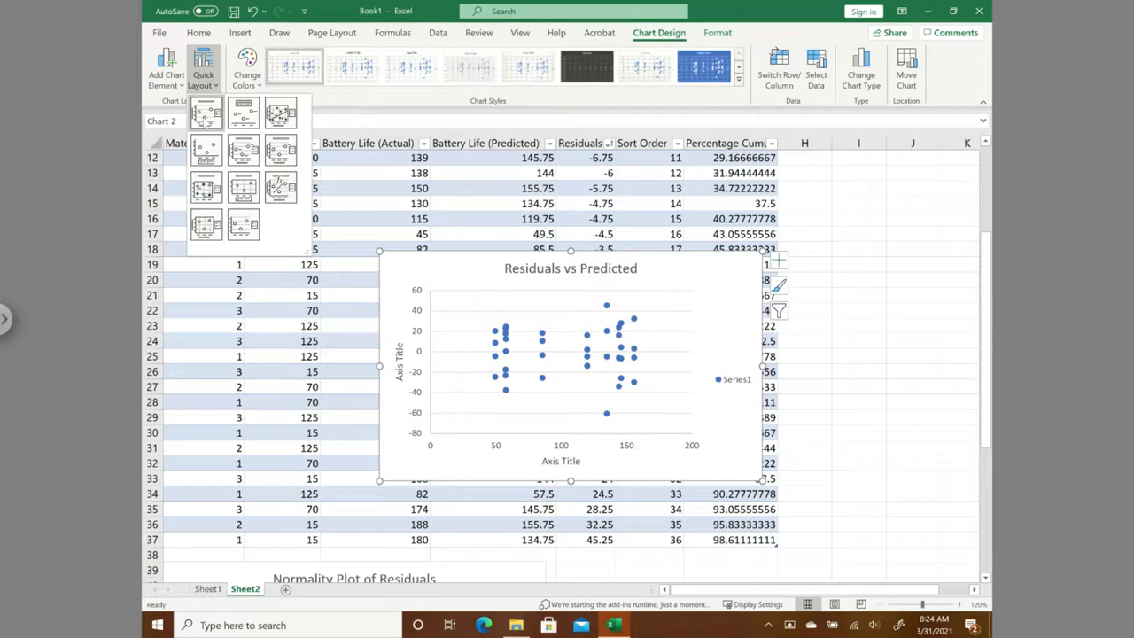
left_click(205, 118)
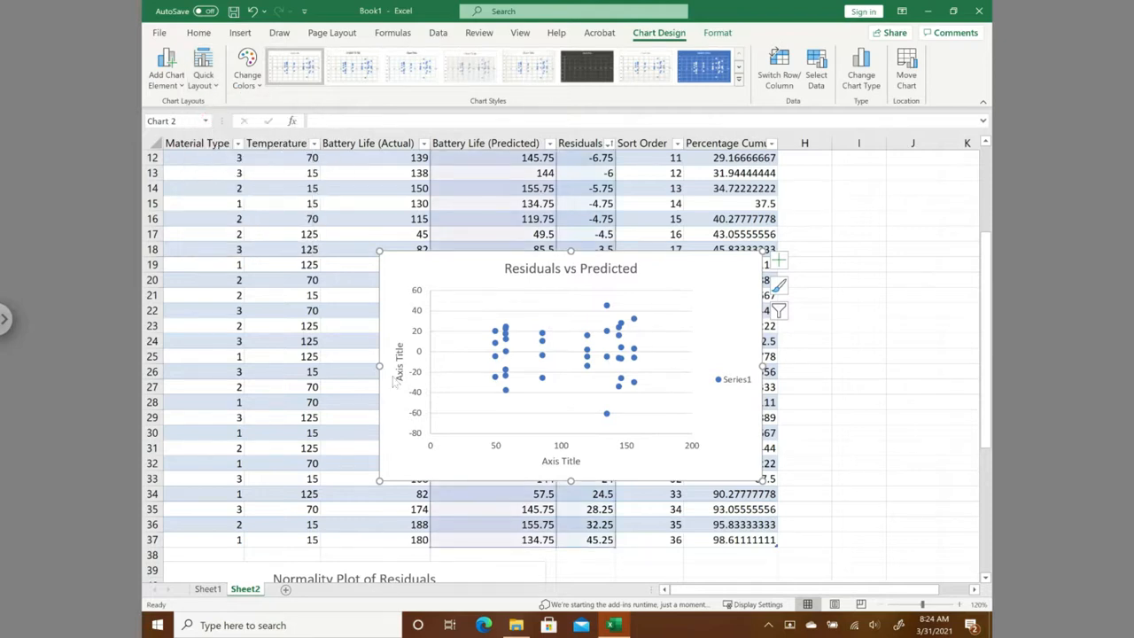
- Title the vertical axis "Residuals" and the horizontal axis "Predicted Battery Life", and close the formatting options
double_click(400, 375)
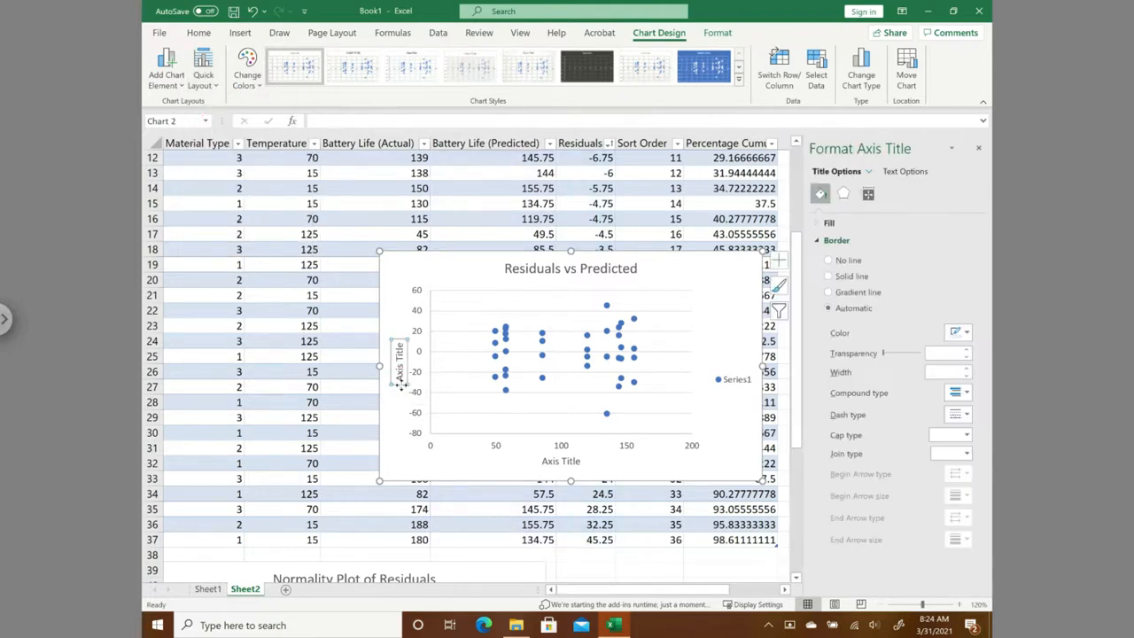
left_click_drag(400, 379, 398, 341)
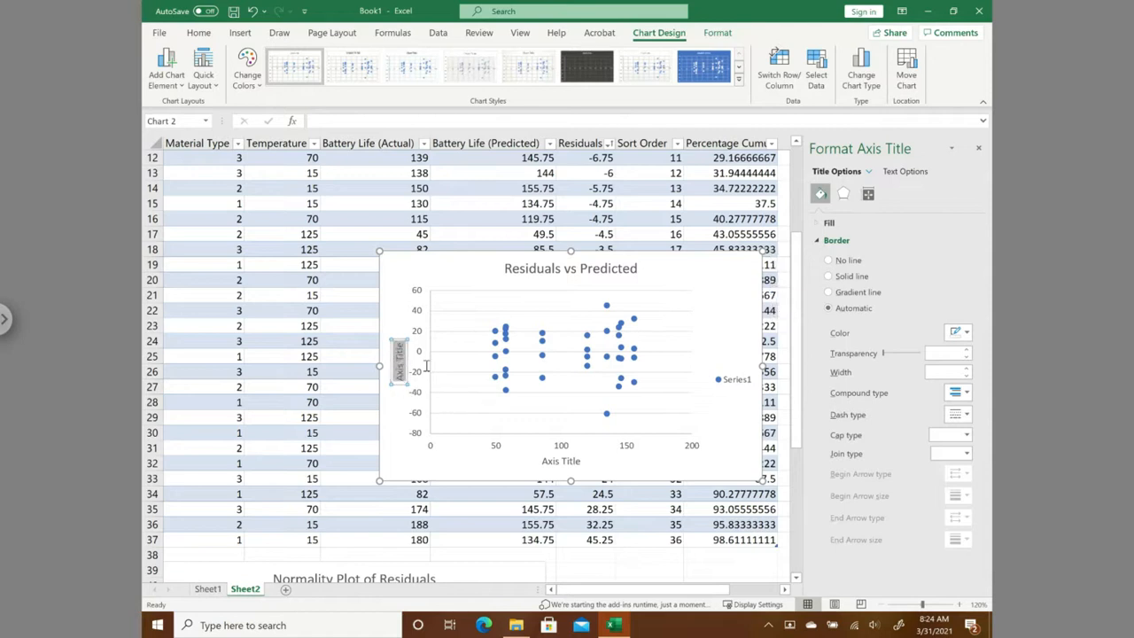
type("Residuals")
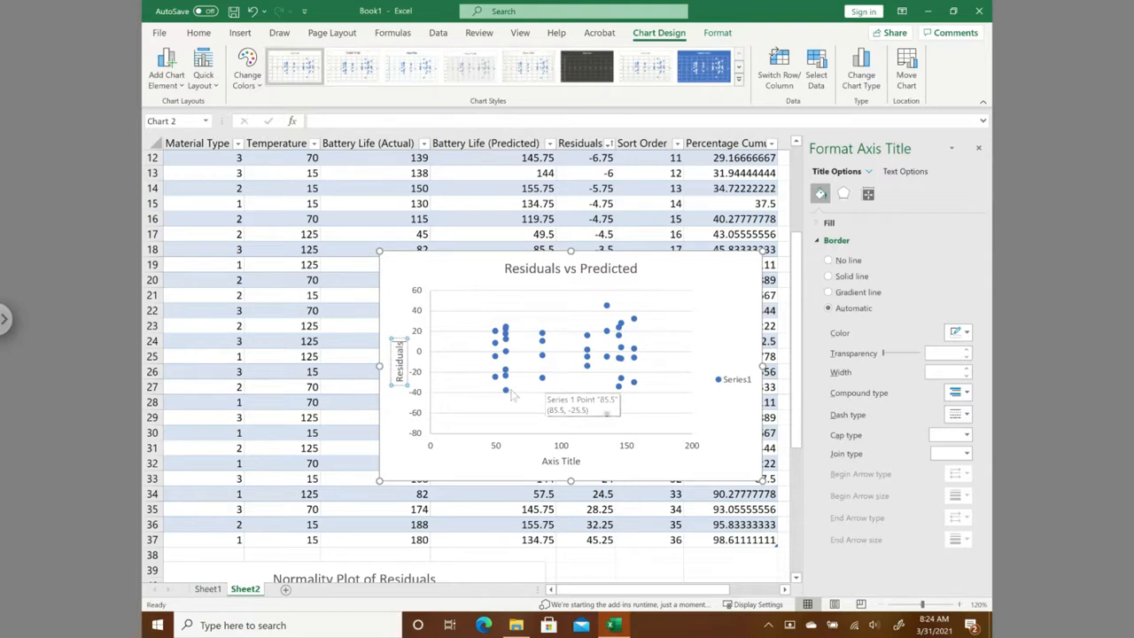
left_click(545, 460)
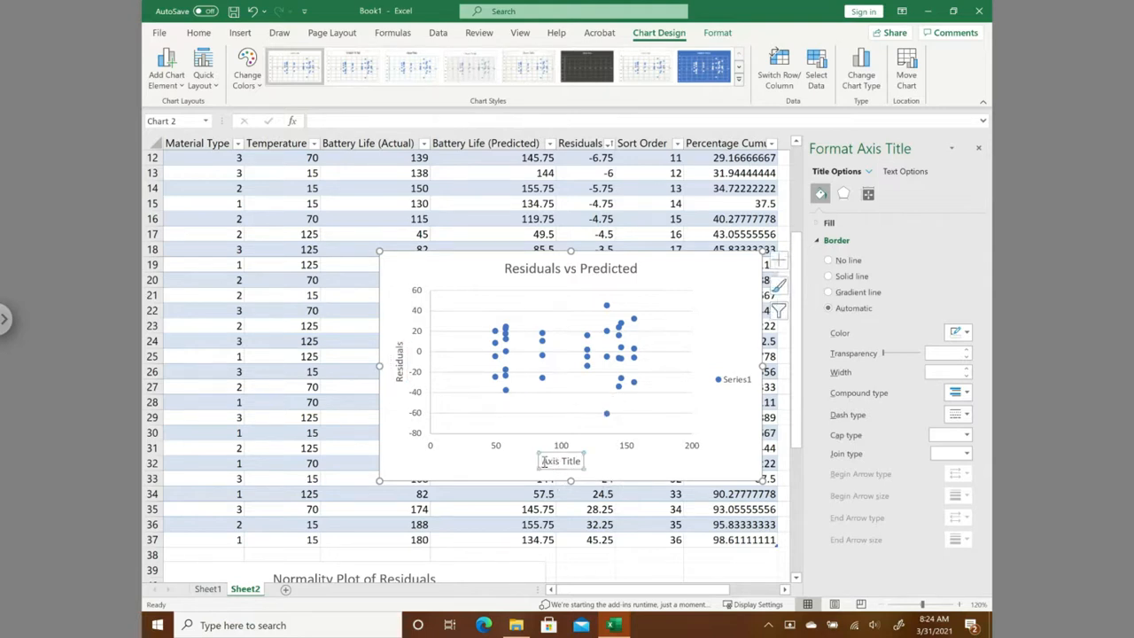
left_click_drag(544, 461, 580, 466)
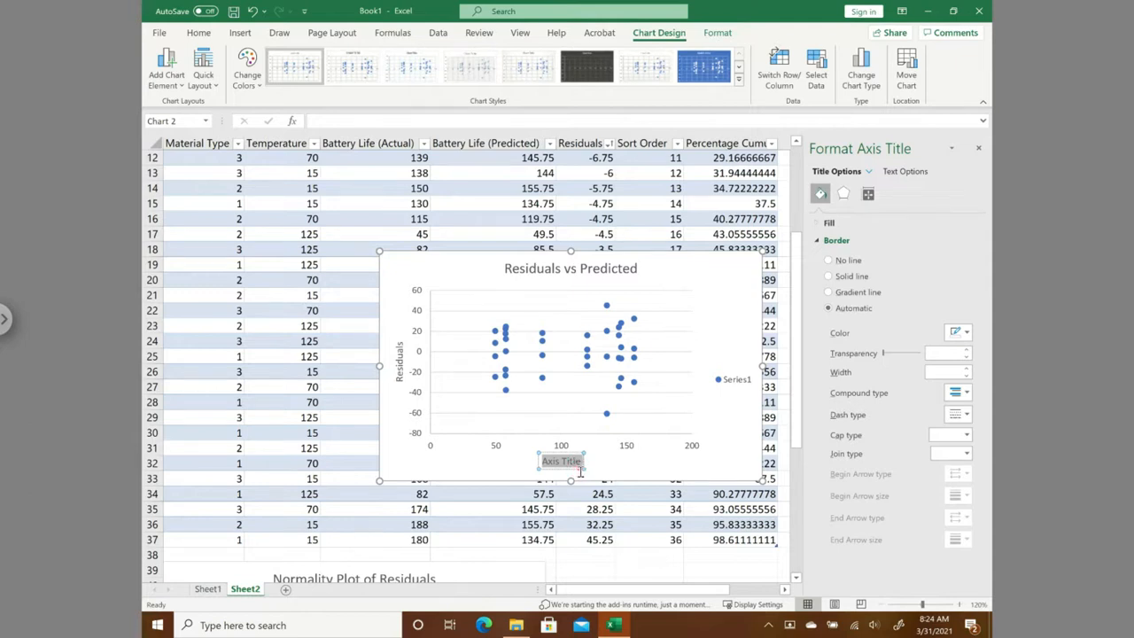
type("Predicted Battery Life")
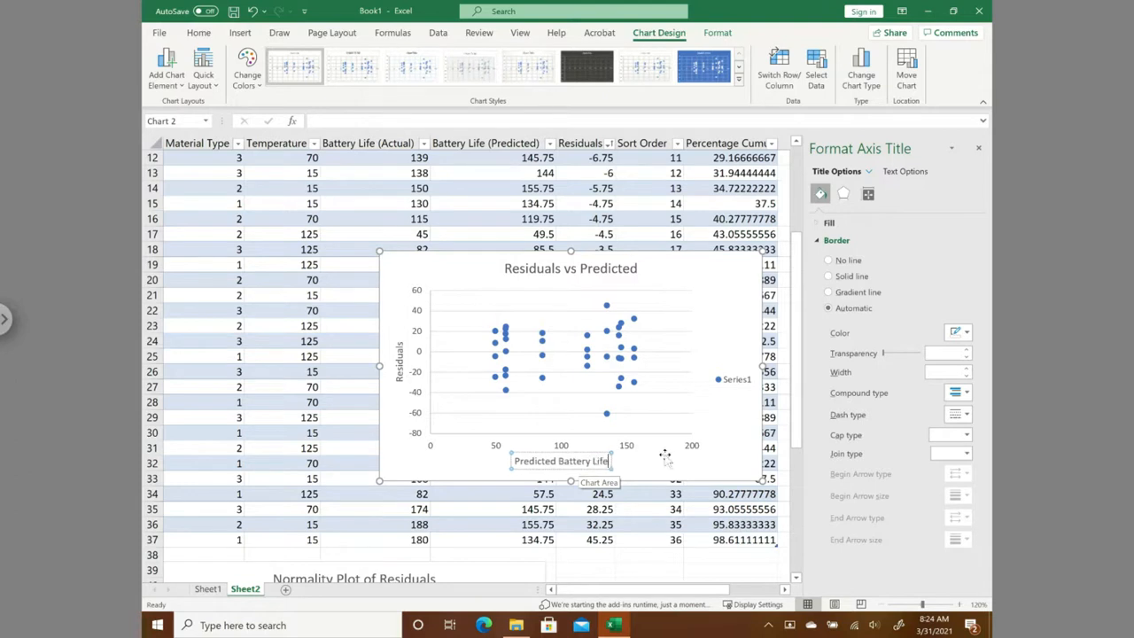
left_click(739, 464)
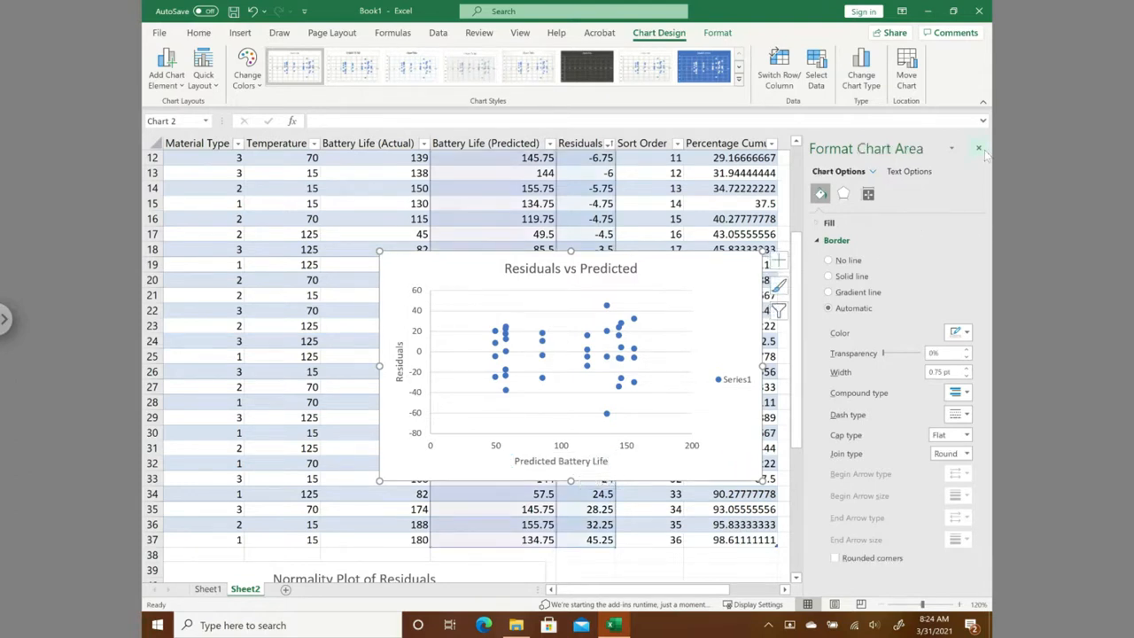
left_click(978, 149)
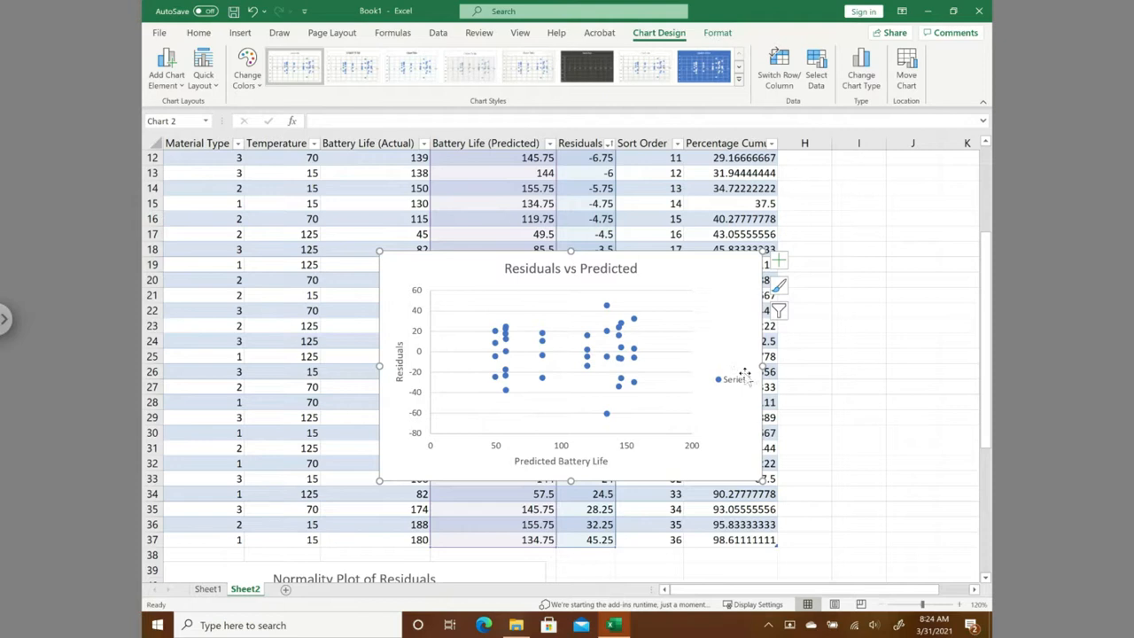
- Delete the legend from the Residuals vs Predicted chart and move the chart below the table, beside the normality plot
left_click(744, 372)
key("Delete")
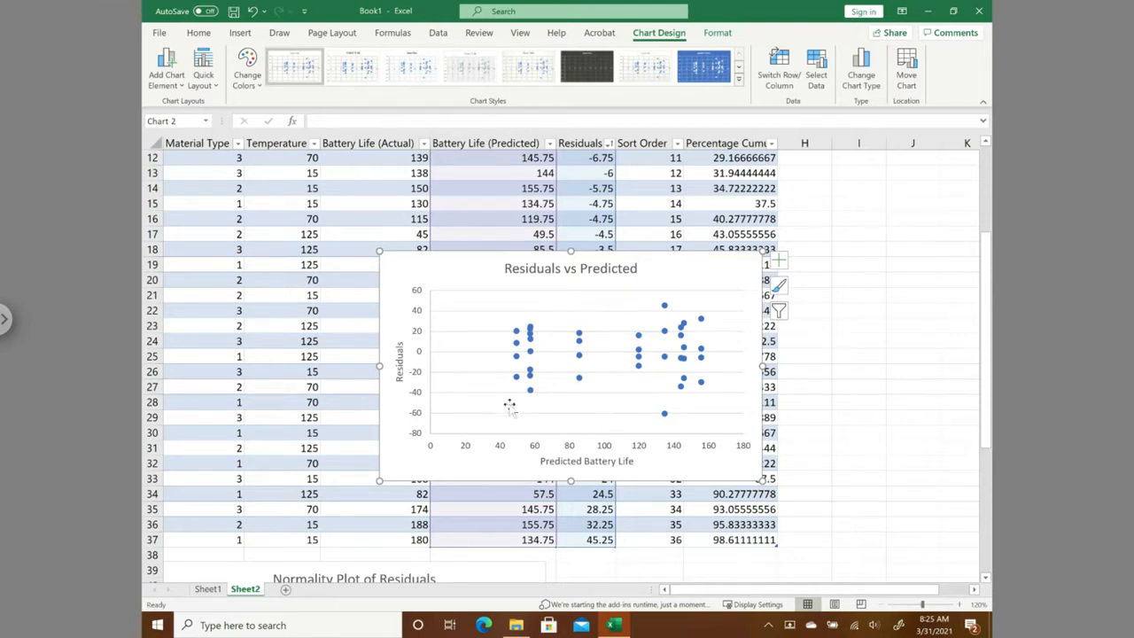
left_click_drag(403, 277, 528, 410)
scroll(992, 381, "down", 5)
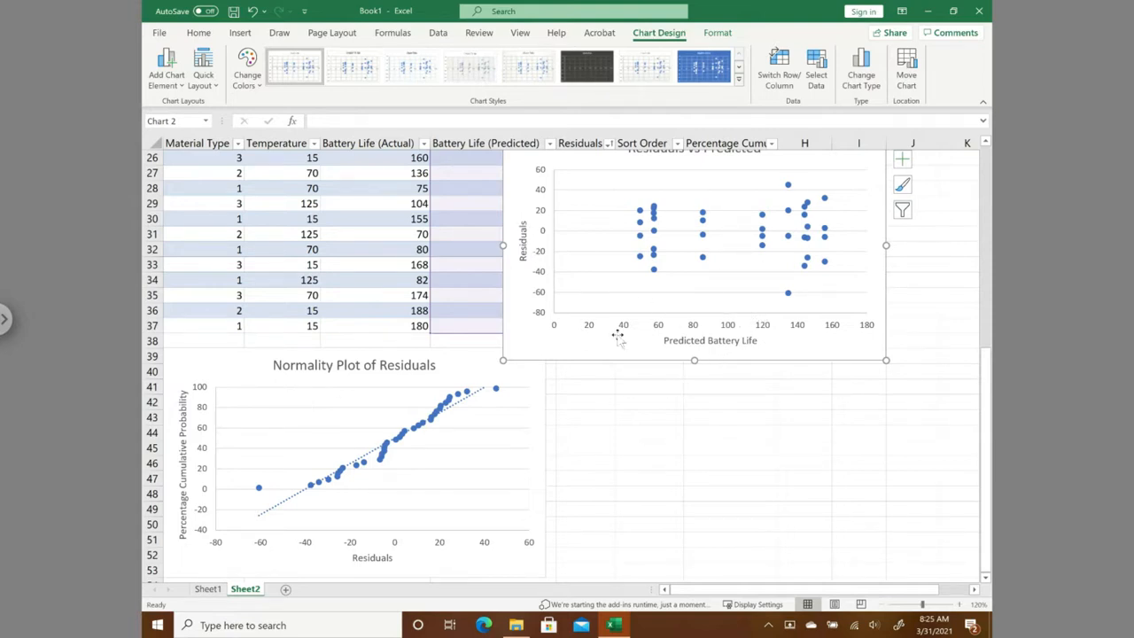
left_click_drag(529, 361, 567, 574)
left_click_drag(998, 530, 998, 291)
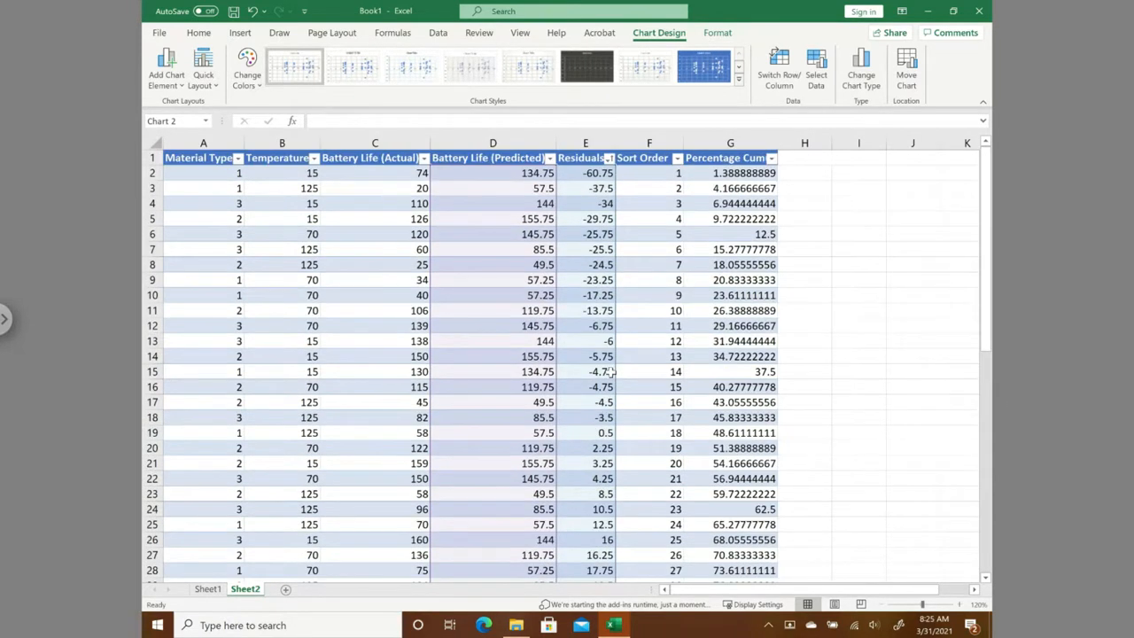
left_click(610, 373)
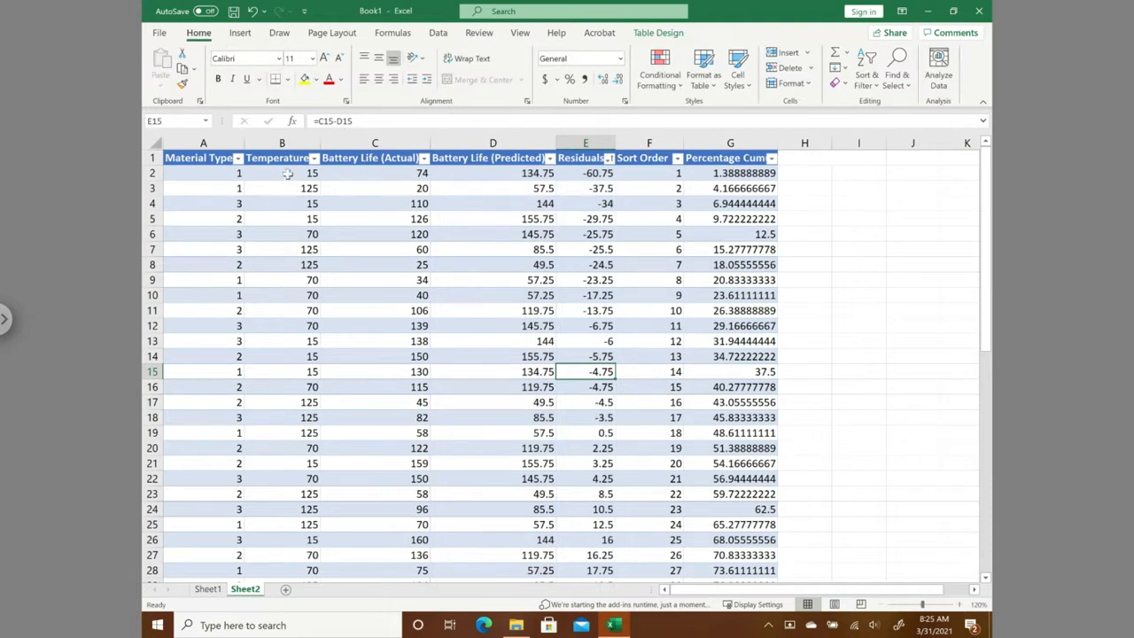
- Insert a markers-only scatter chart of Residuals in E2:E37 against Temperature in B2:B37
left_click_drag(286, 168, 297, 541)
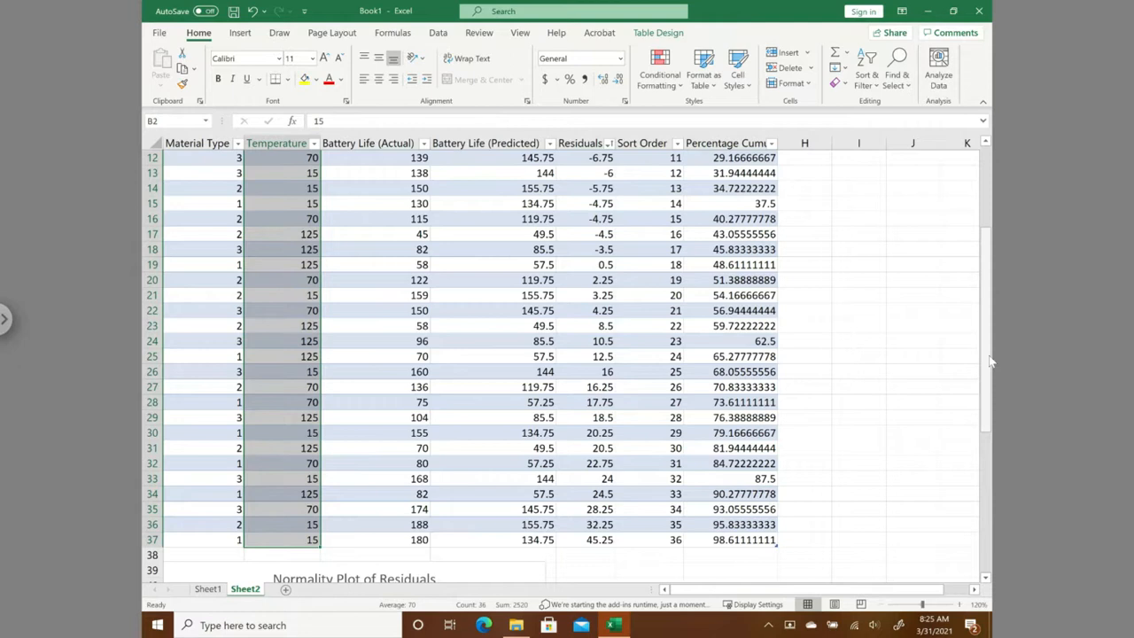
left_click_drag(990, 360, 992, 217)
left_click_drag(992, 175, 992, 175)
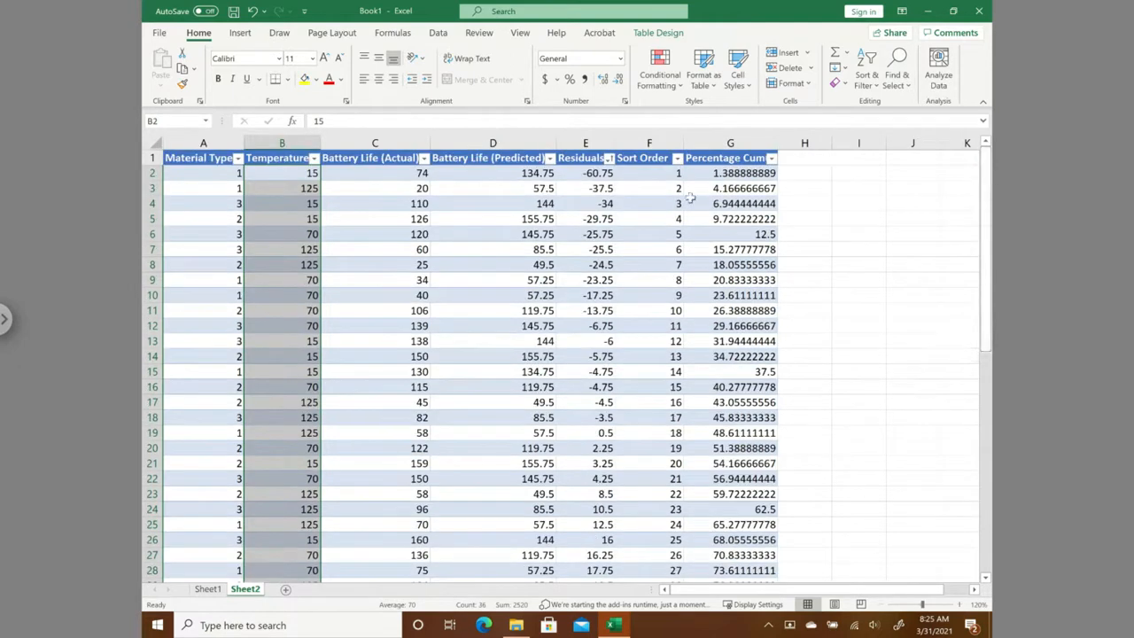
left_click_drag(587, 173, 599, 546)
left_click_drag(990, 457, 992, 202)
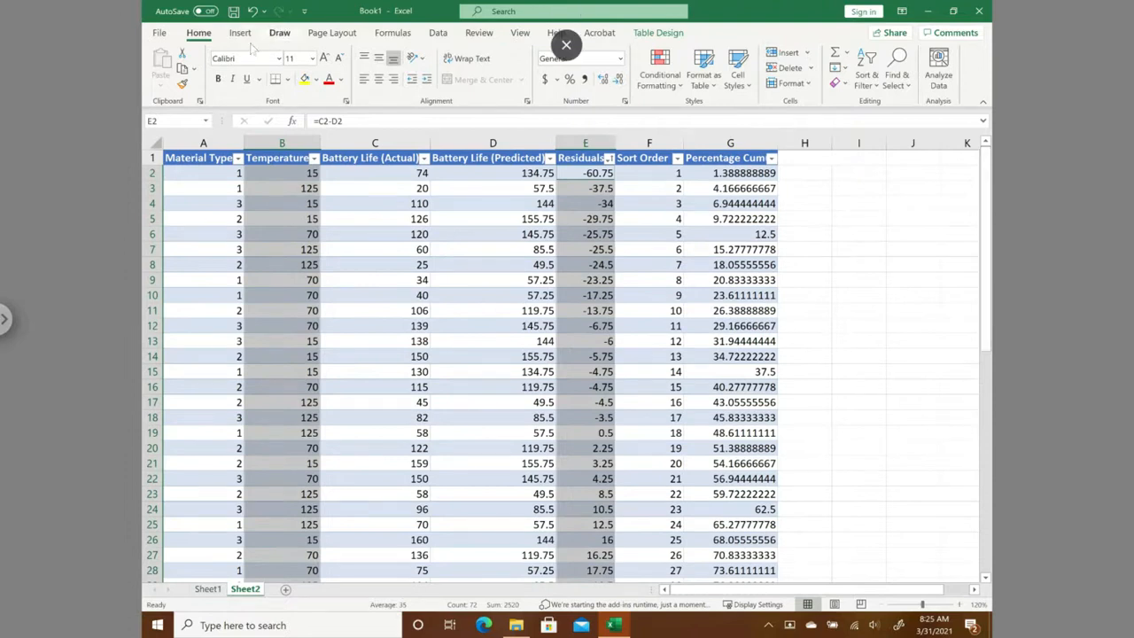
left_click(240, 33)
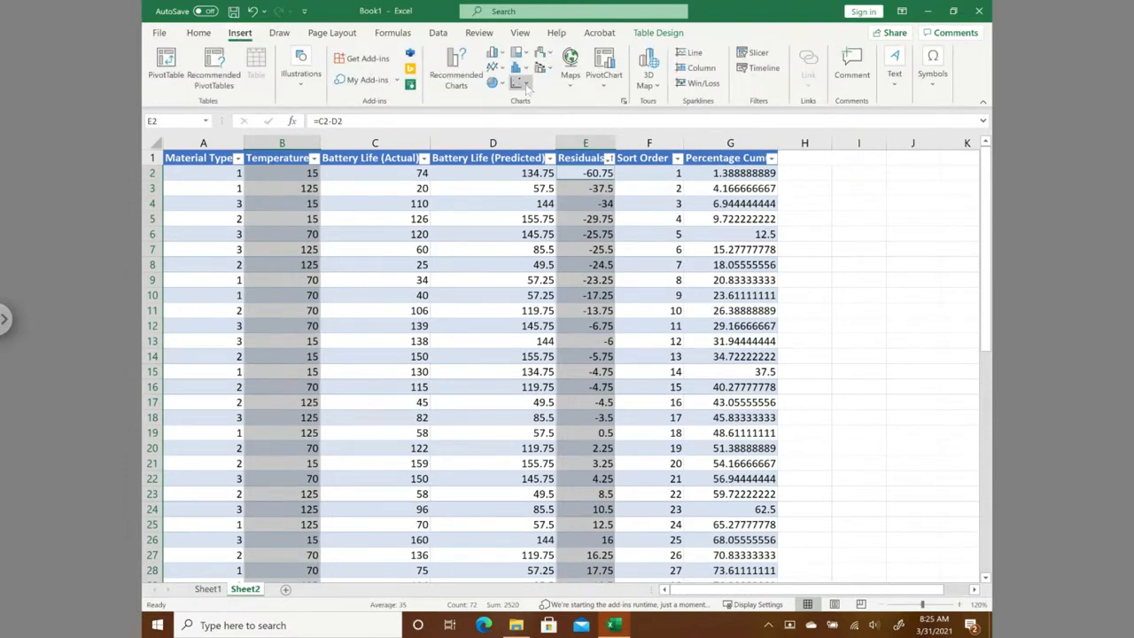
left_click(526, 86)
left_click(524, 128)
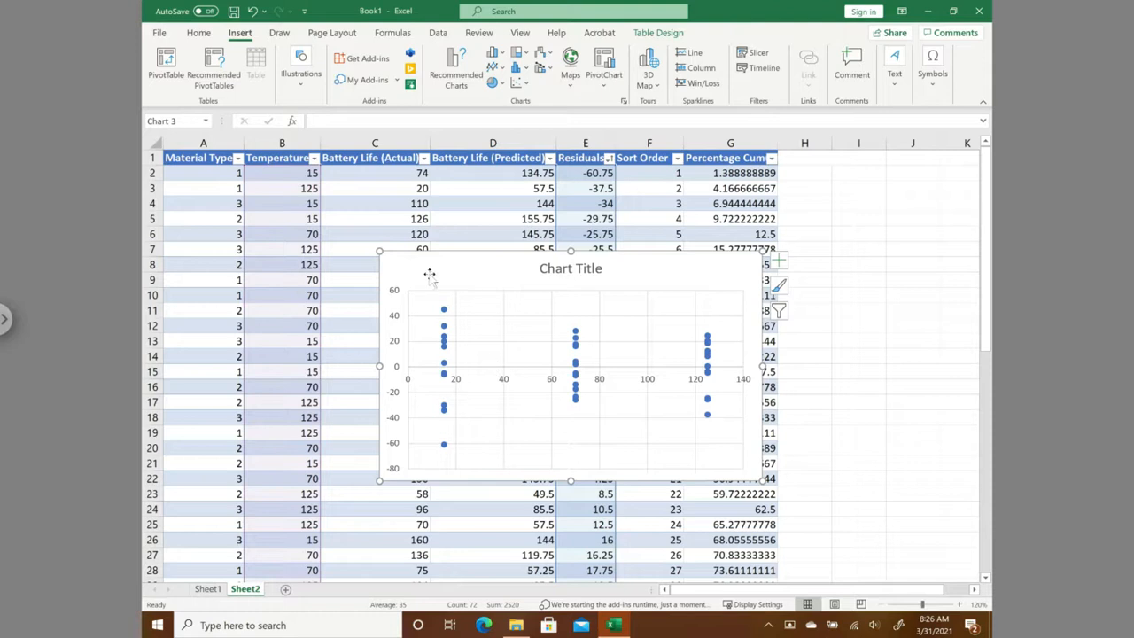
- Move the new scatter chart slightly down and to the right over the table and title it "Residuals vs. Temperature"
left_click_drag(413, 266, 480, 311)
left_click(638, 314)
left_click_drag(608, 314, 664, 319)
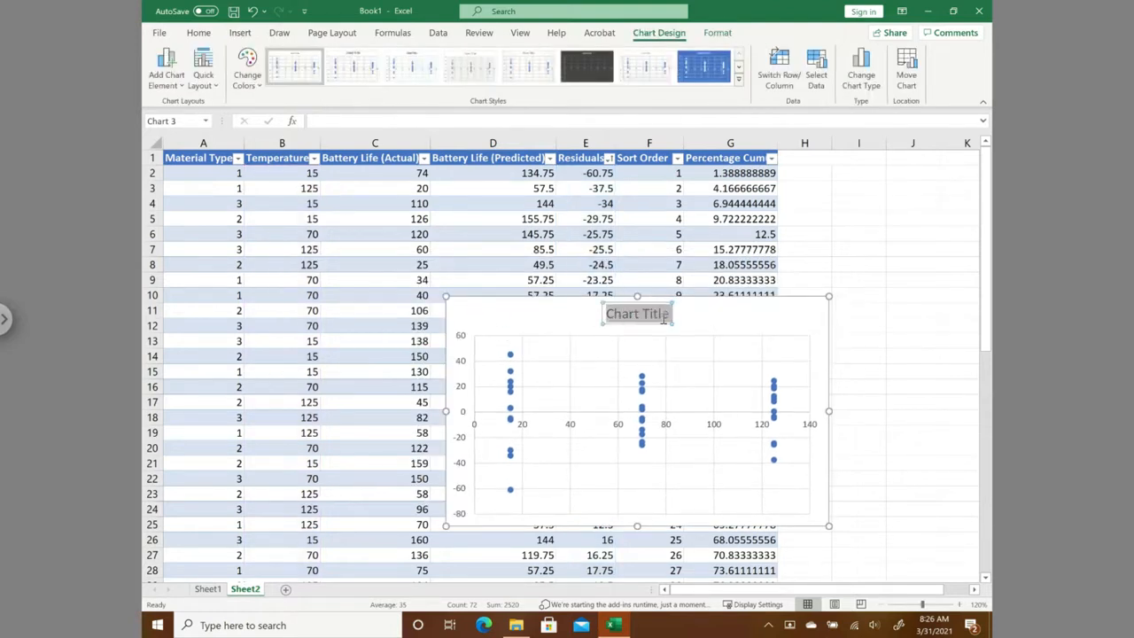
type("R")
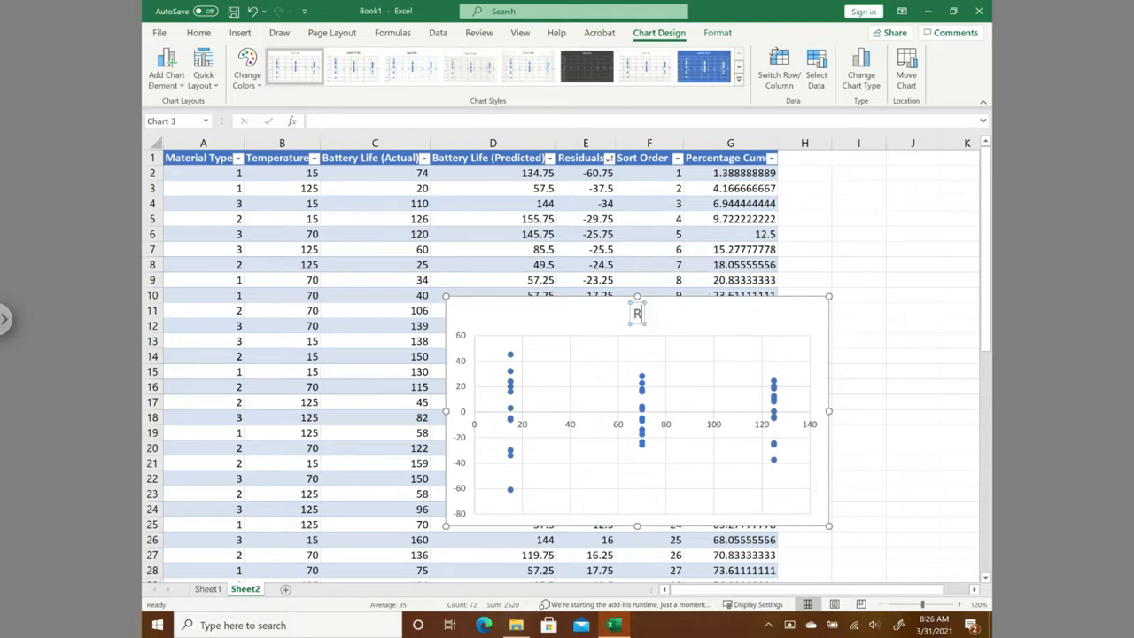
type("esiduals")
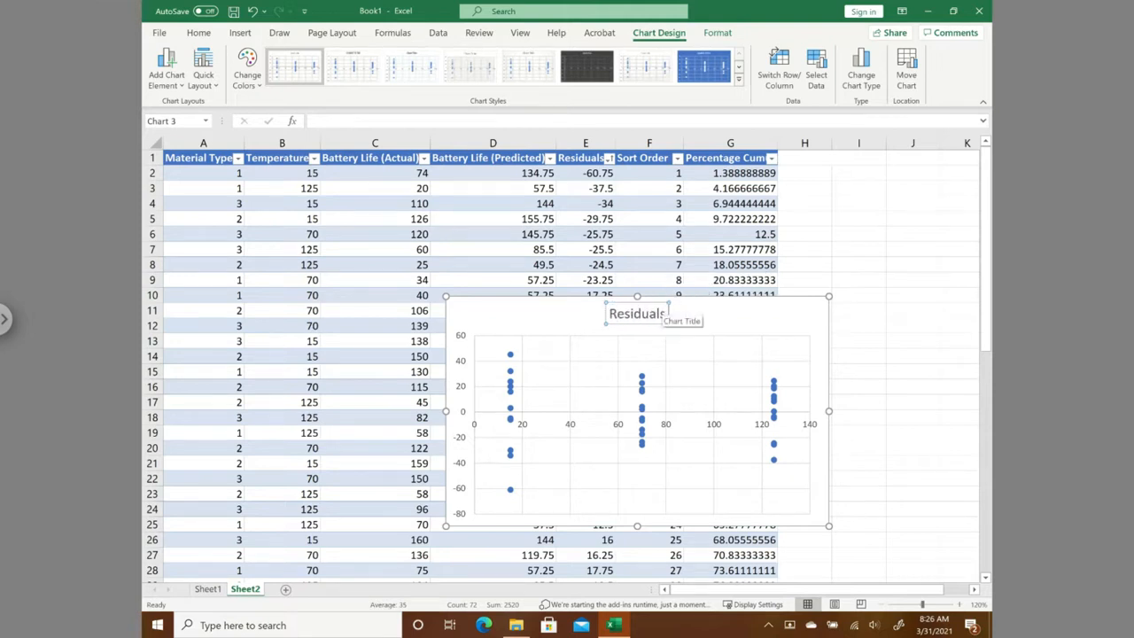
type(" vs. Temper")
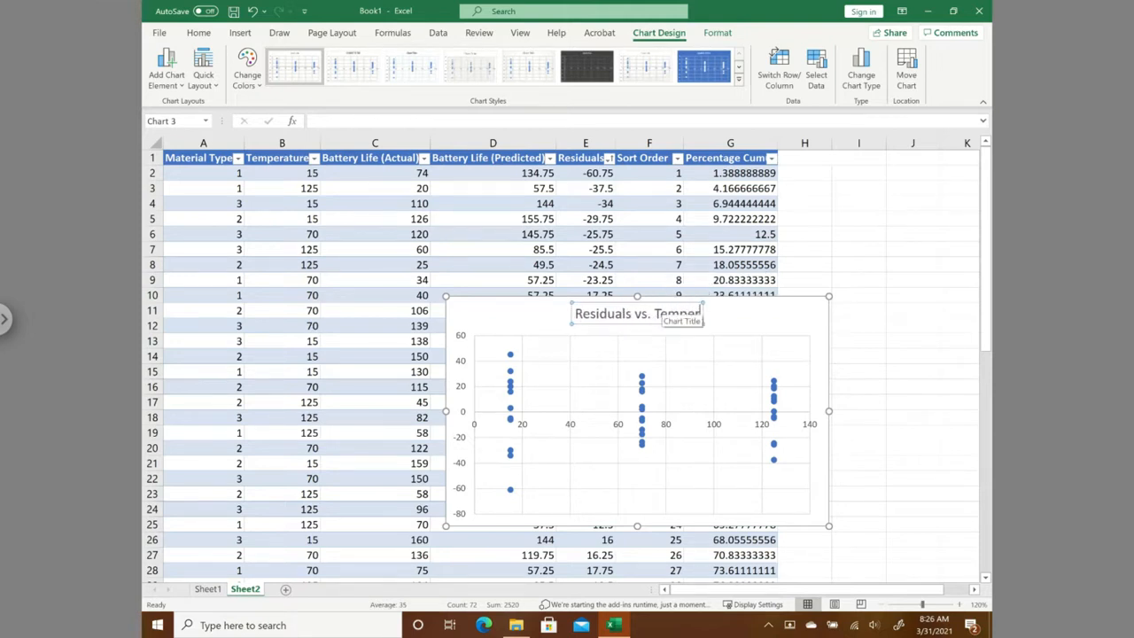
type("ature")
left_click(774, 317)
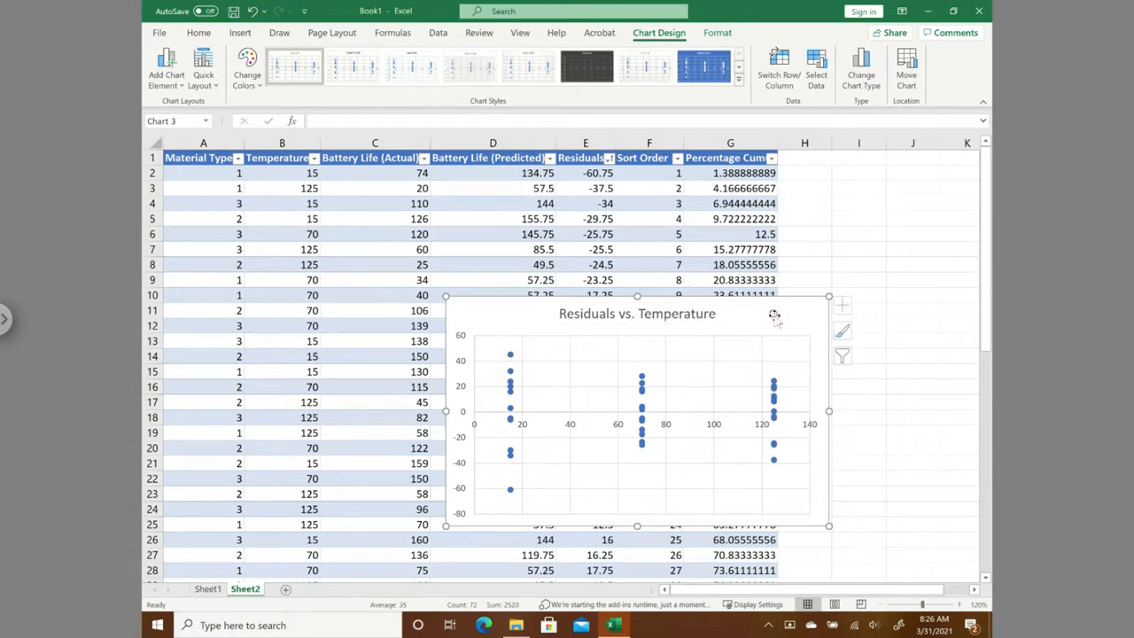
- Make the horizontal axis of the Residuals vs. Temperature chart cross at the bottom of the residuals scale using a set axis value
double_click(464, 450)
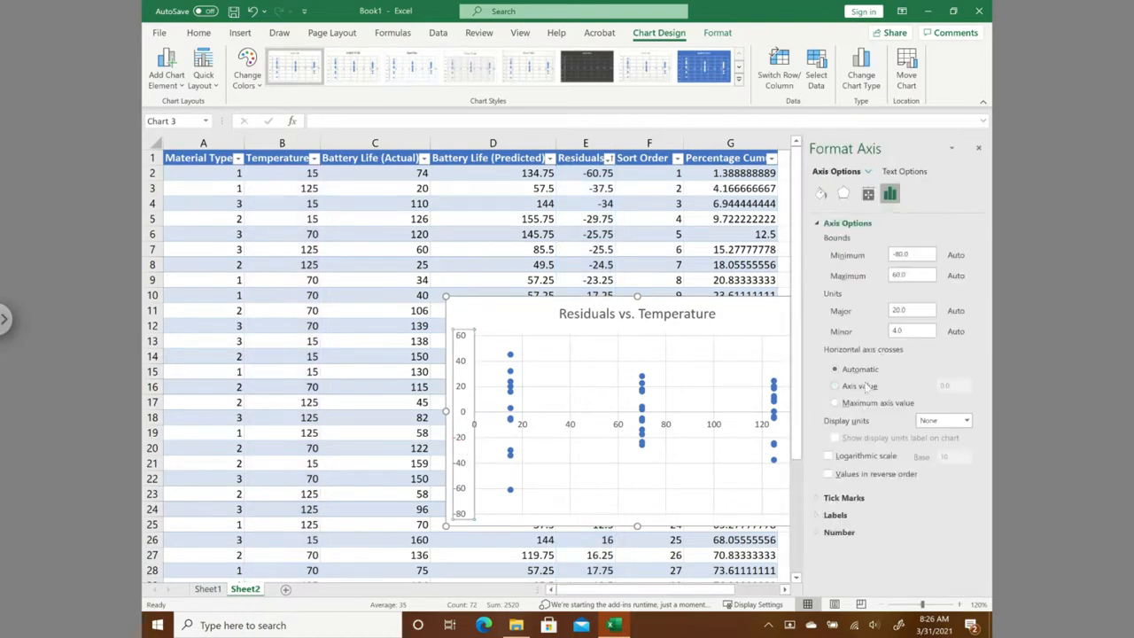
left_click(865, 387)
left_click_drag(955, 386, 936, 386)
left_click(493, 312)
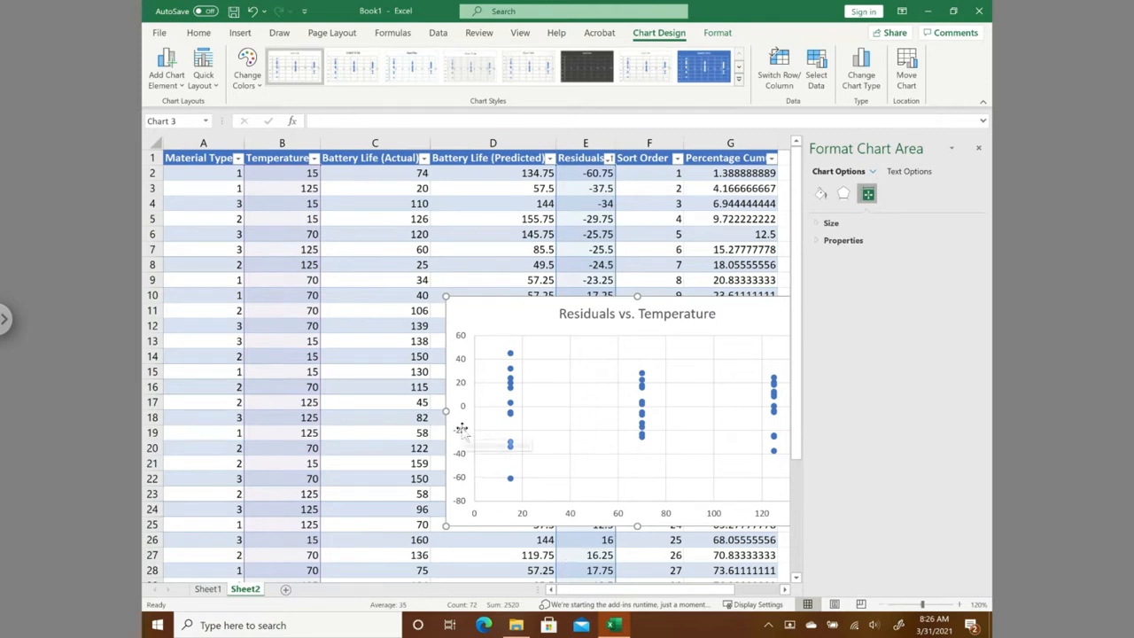
- Apply the first quick layout with axis titles to the chart, close the formatting options, and delete the legend
left_click(203, 71)
left_click(204, 119)
left_click(979, 149)
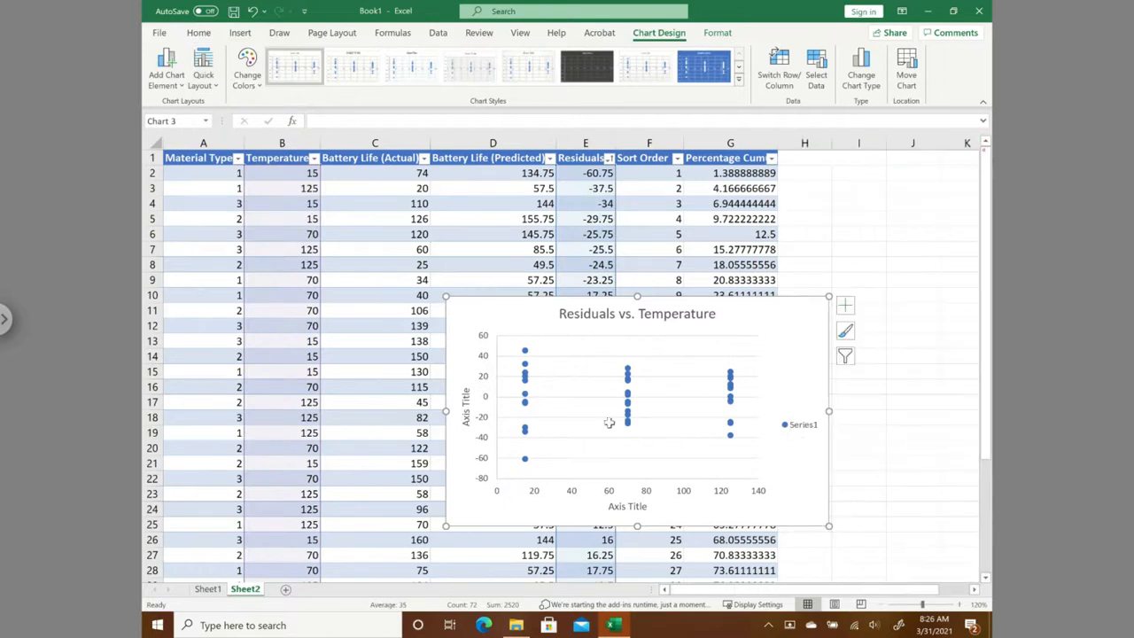
left_click(805, 417)
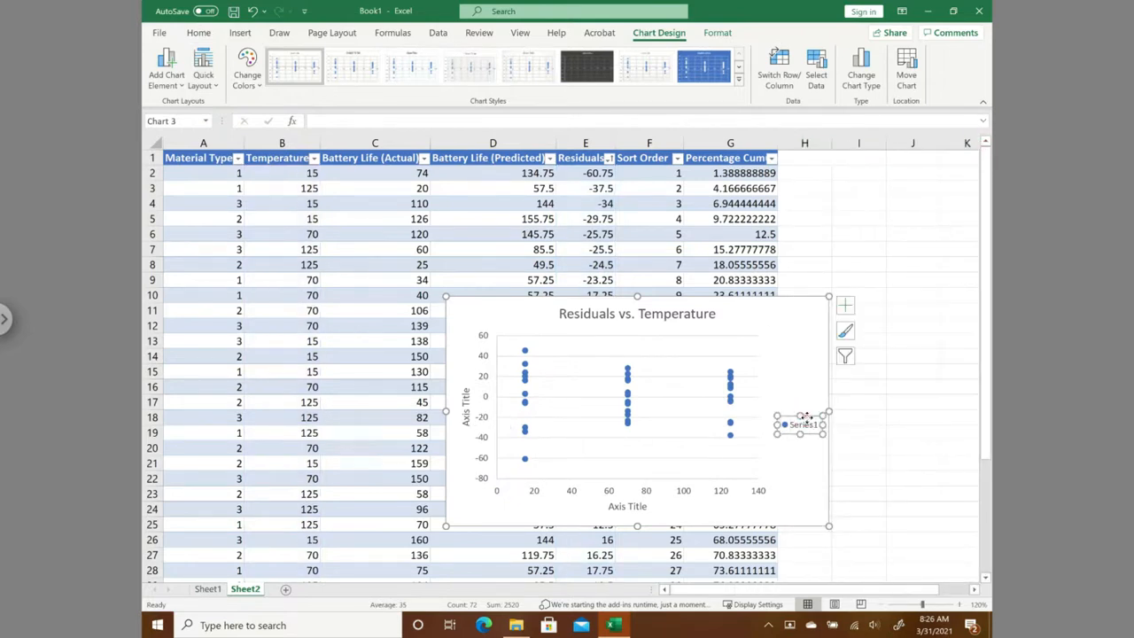
key("Delete")
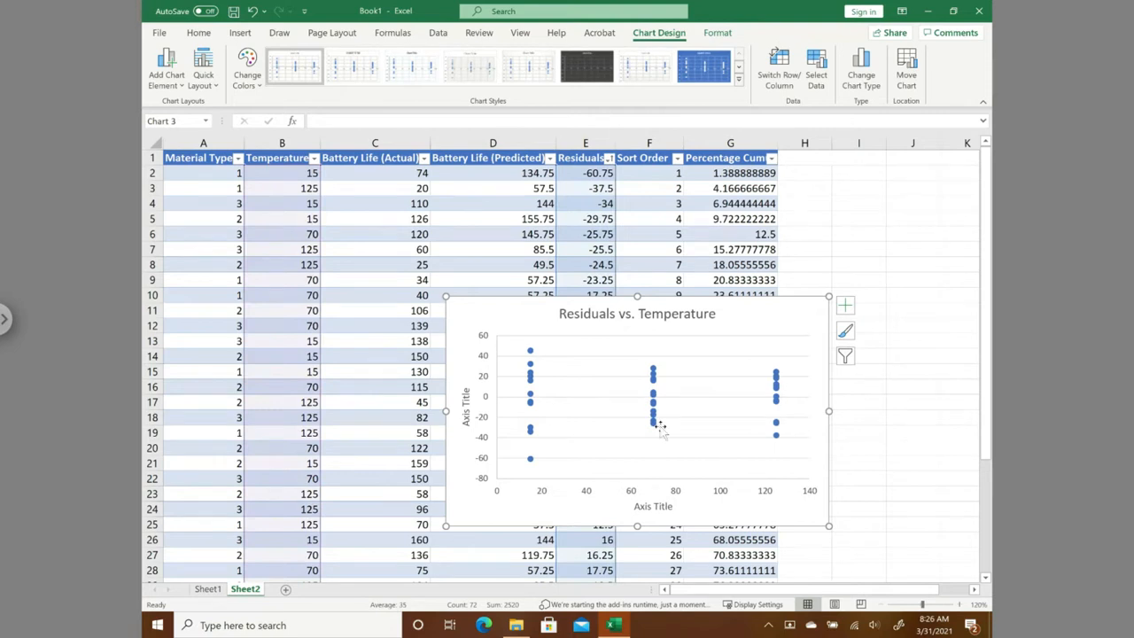
- Title the vertical axis "Residuals" and the horizontal axis "Temperature", and close the formatting options
double_click(465, 424)
left_click_drag(468, 425, 465, 395)
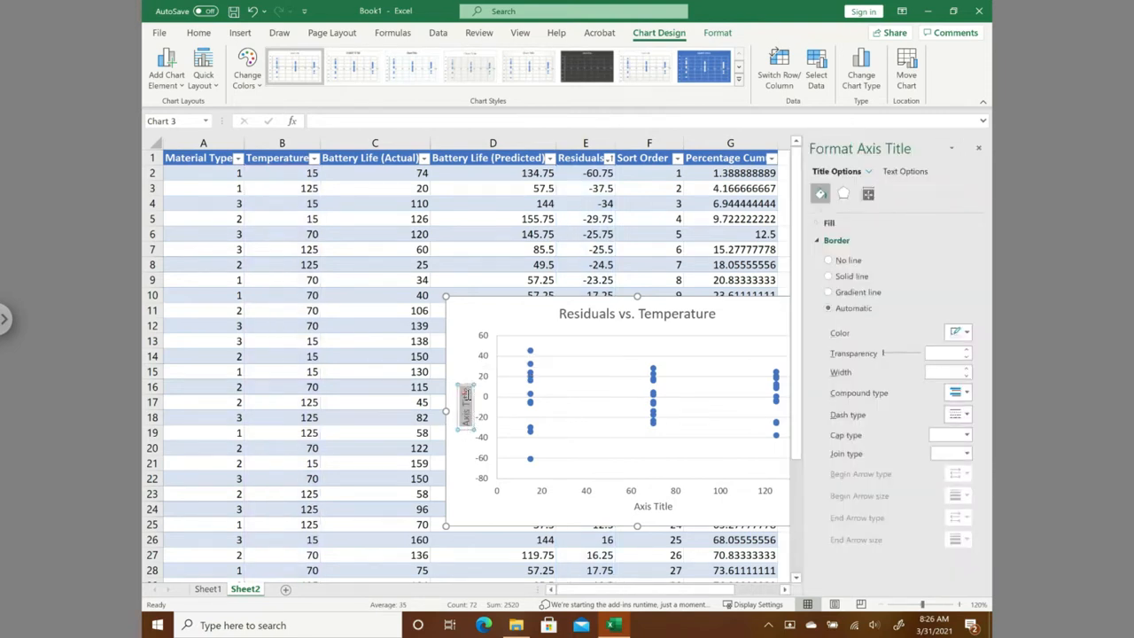
key("Delete")
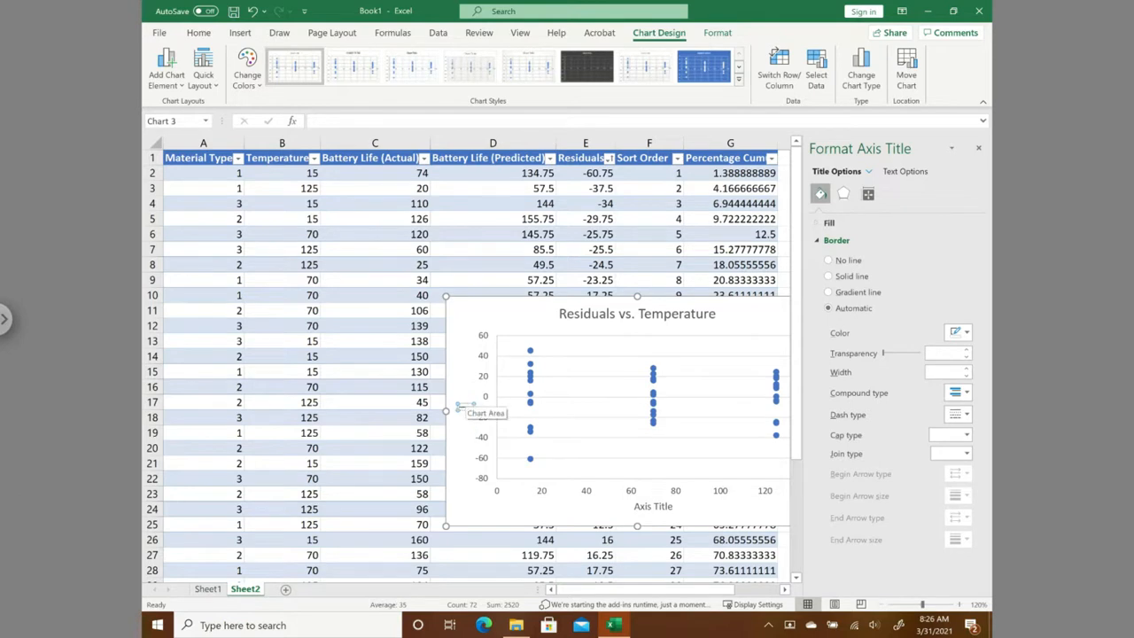
type("Residuals")
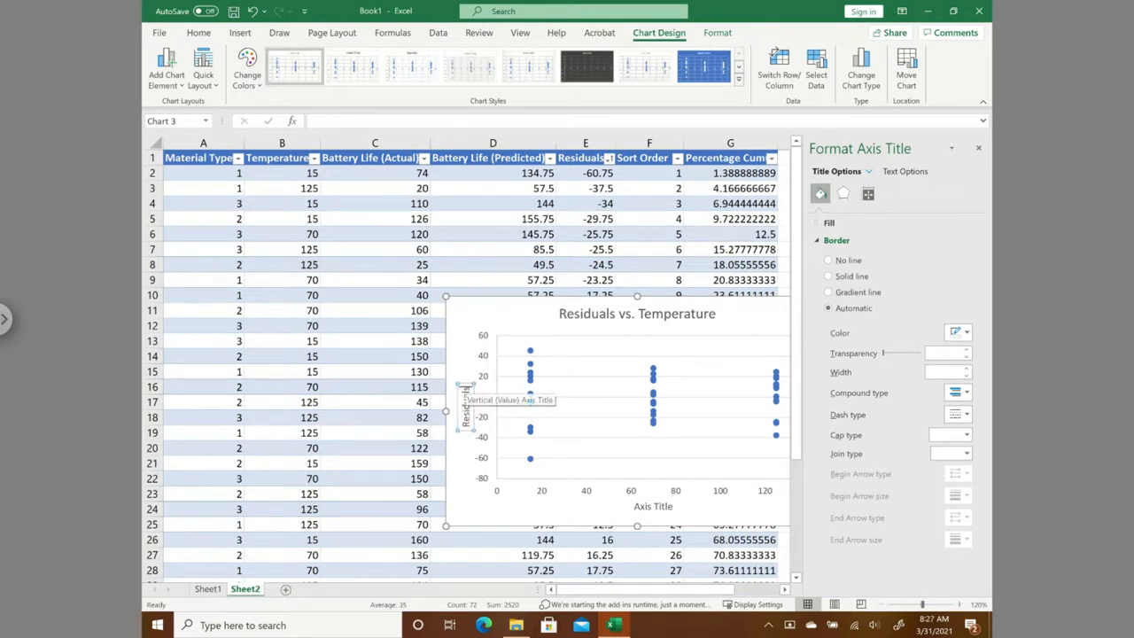
left_click(653, 507)
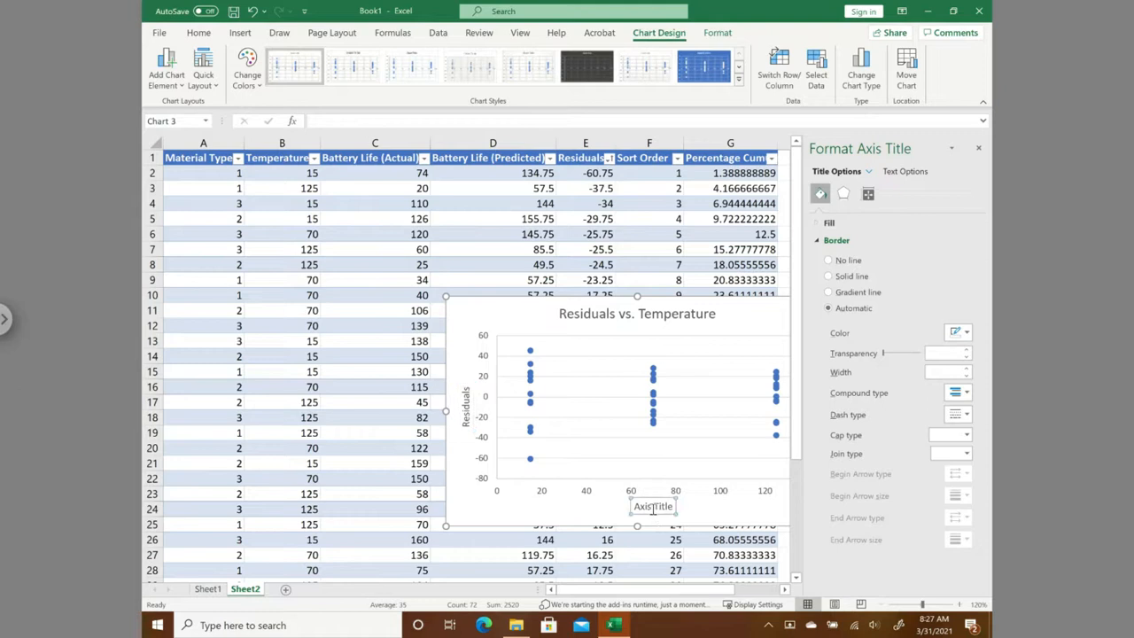
left_click_drag(635, 506, 666, 507)
type("Temperature")
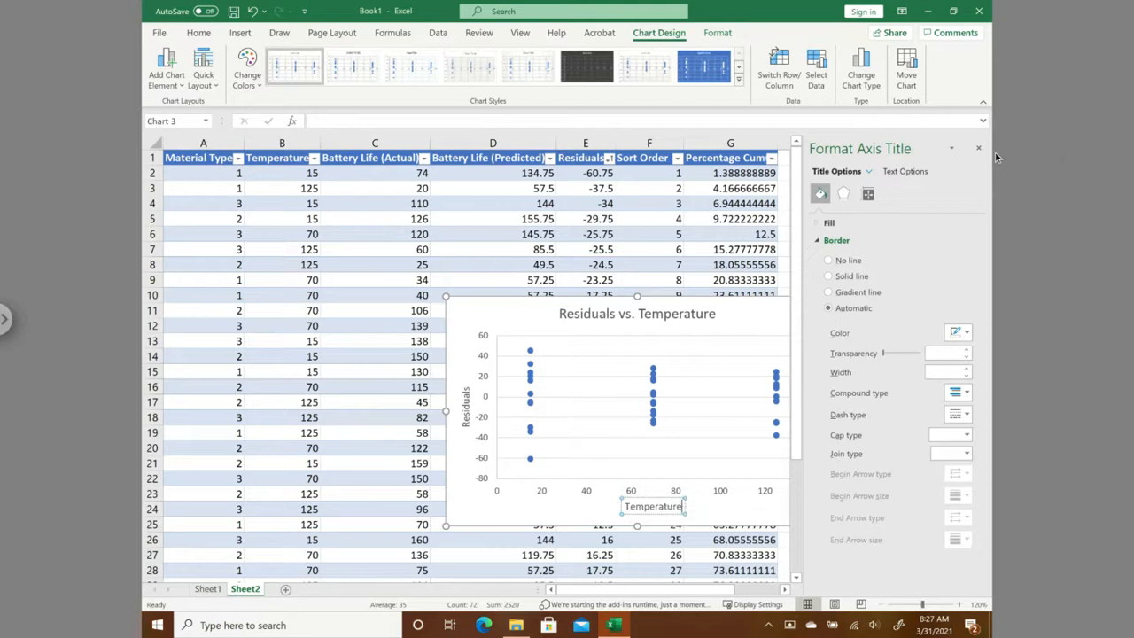
left_click(979, 149)
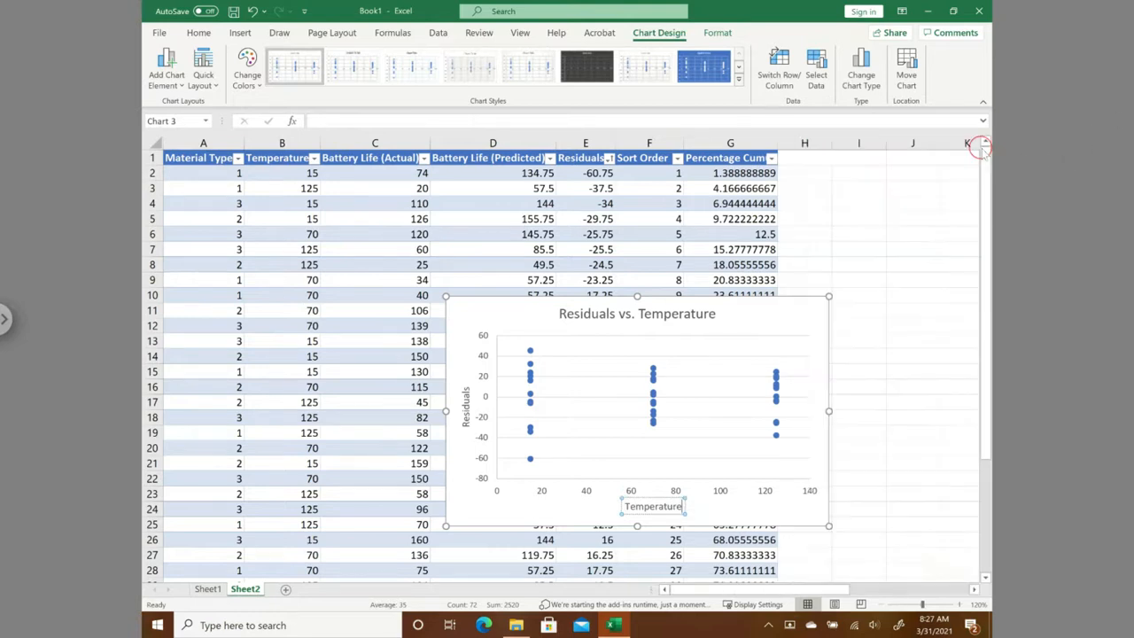
left_click(890, 492)
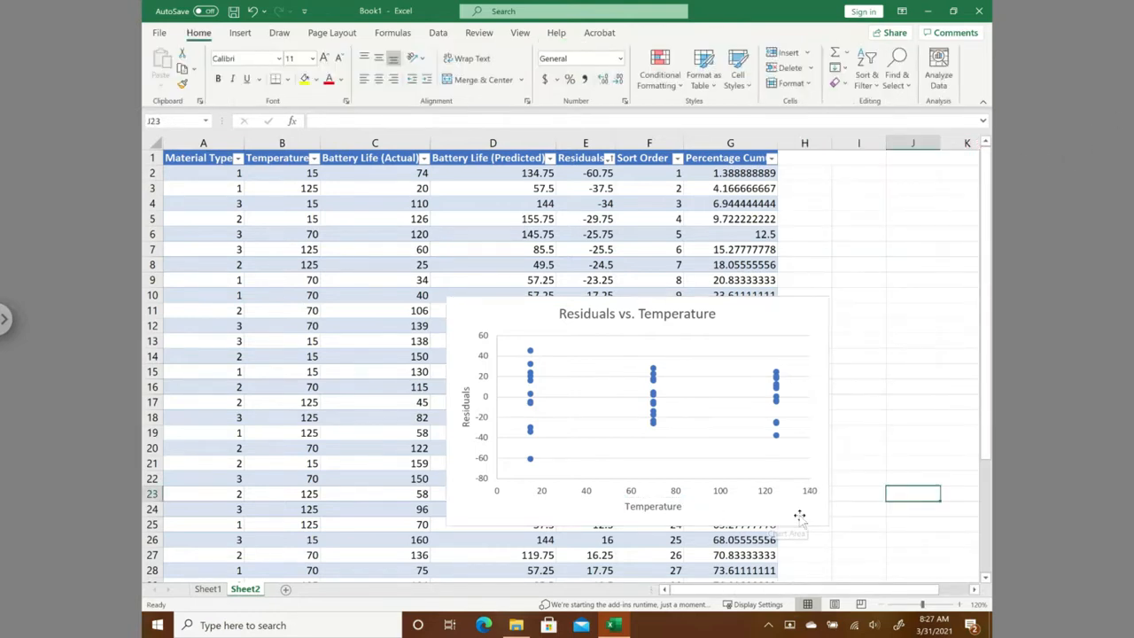
double_click(540, 493)
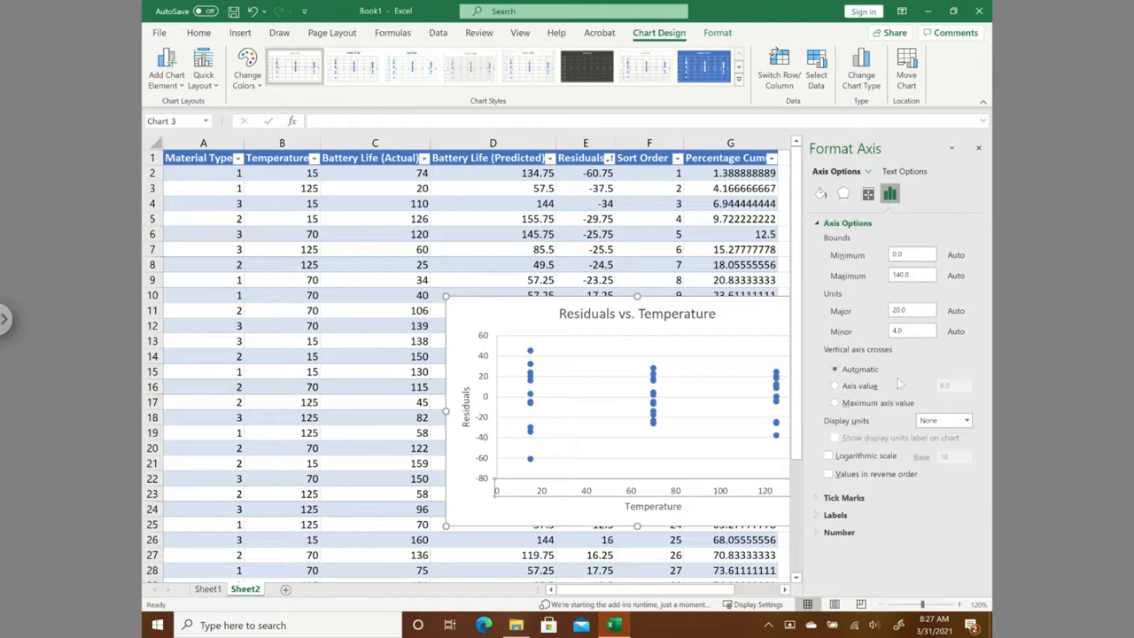
left_click(464, 328)
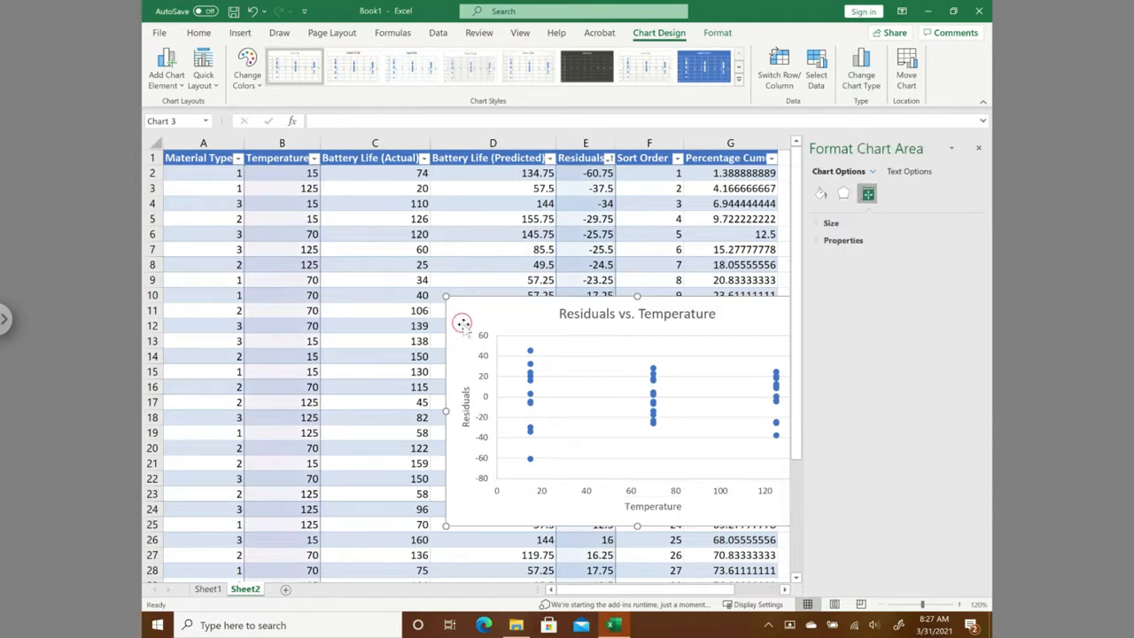
left_click(979, 151)
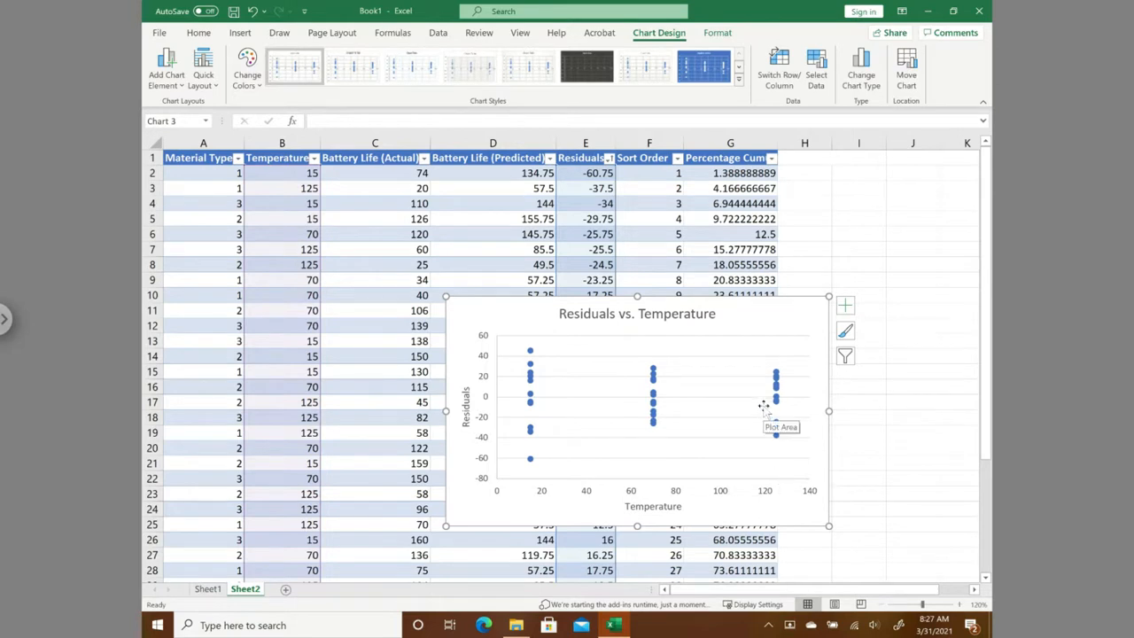
- Move the Residuals vs. Temperature chart down the sheet until it overlaps the normality and Residuals vs Predicted charts
left_click_drag(464, 314, 549, 626)
left_click_drag(574, 585, 632, 432)
left_click(944, 467)
left_click_drag(986, 460, 1009, 610)
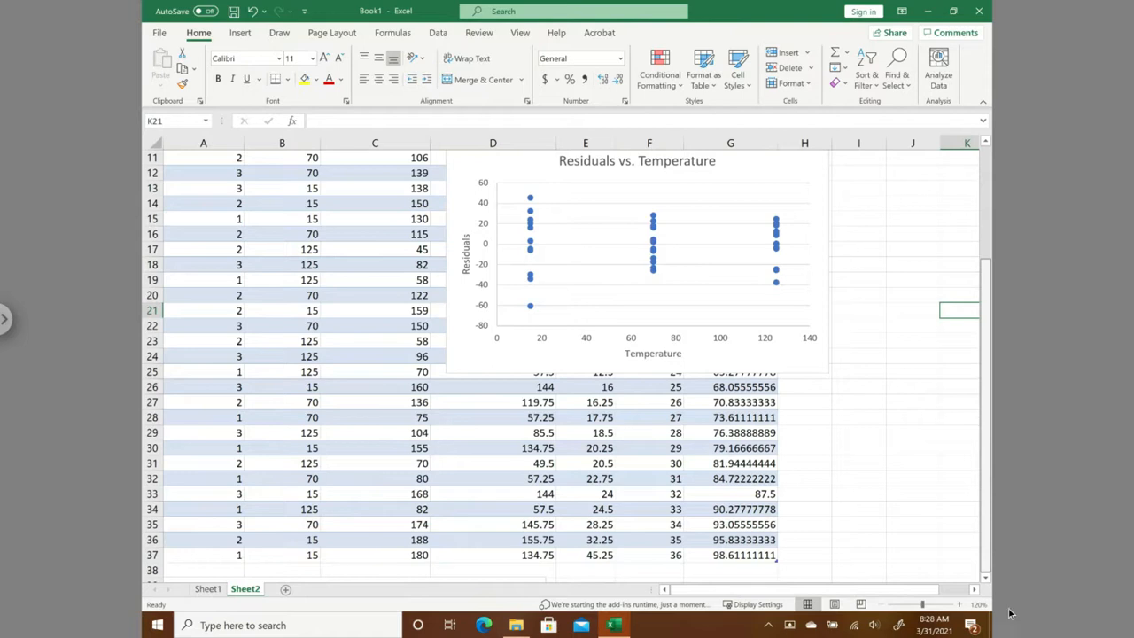
left_click(471, 403)
left_click_drag(524, 584, 450, 545)
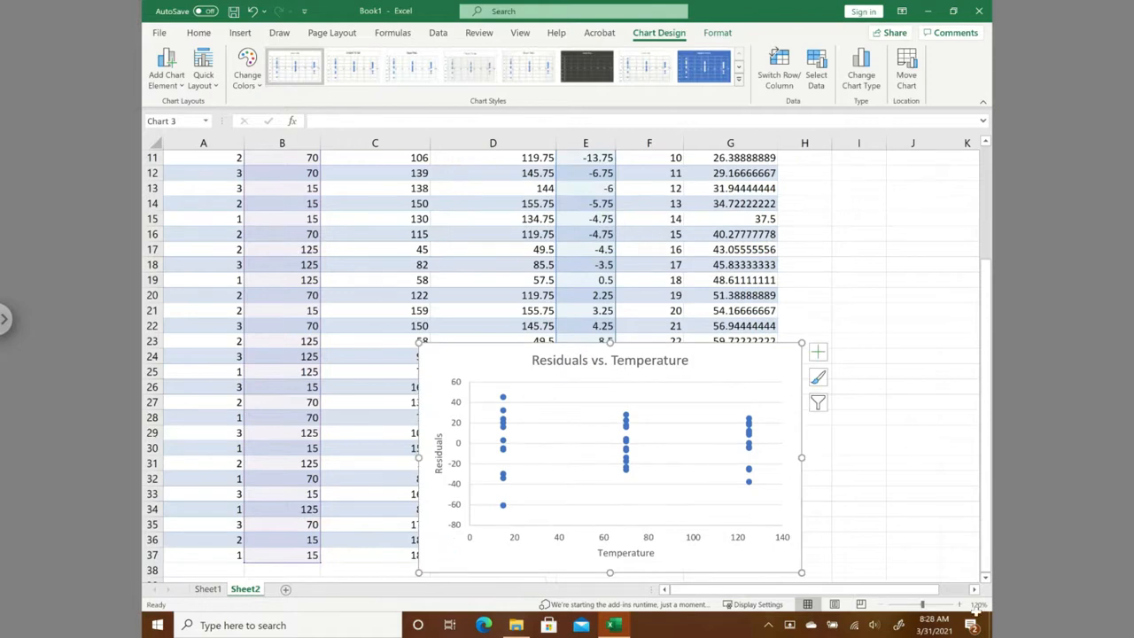
scroll(987, 582, "down", 3)
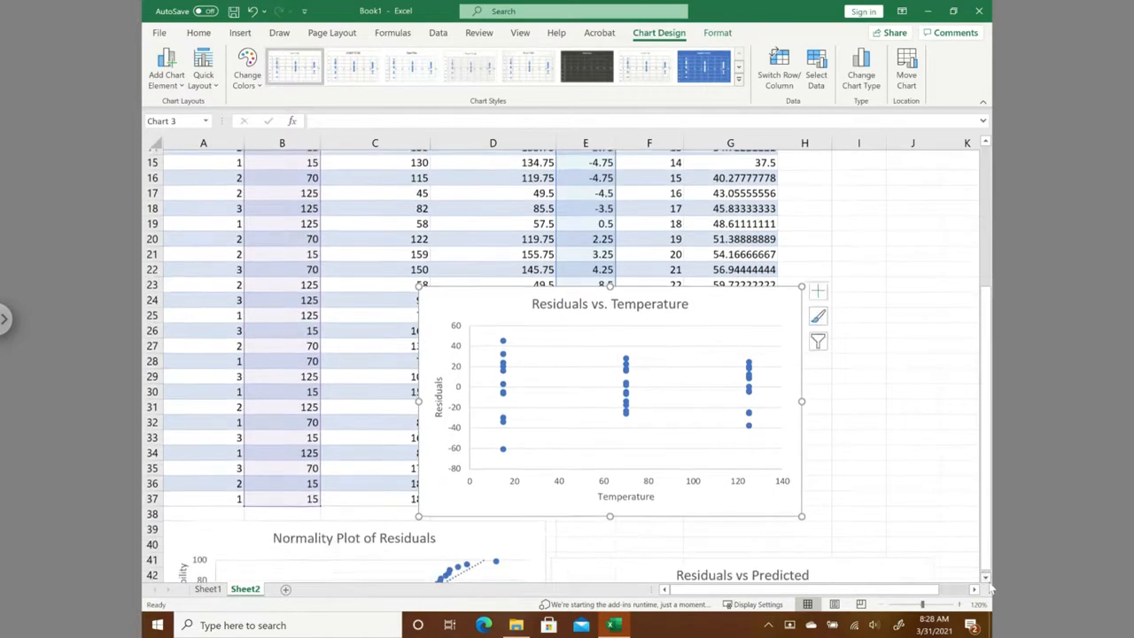
scroll(990, 588, "down", 1)
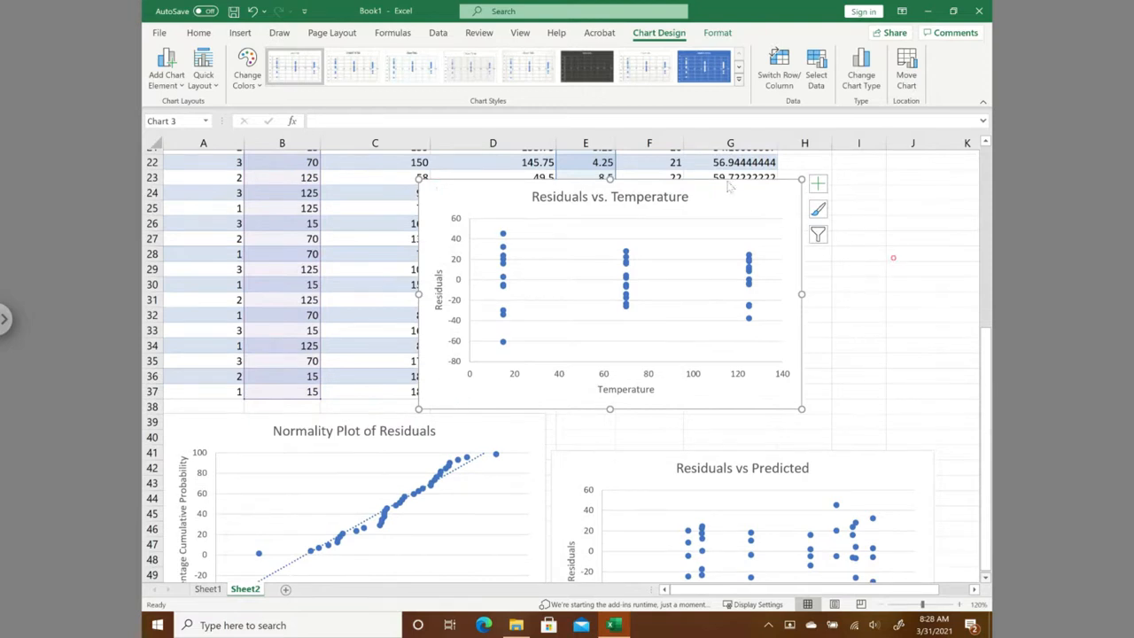
left_click(742, 347)
scroll(898, 340, "down", 1)
left_click_drag(744, 390, 755, 542)
left_click_drag(837, 521, 838, 521)
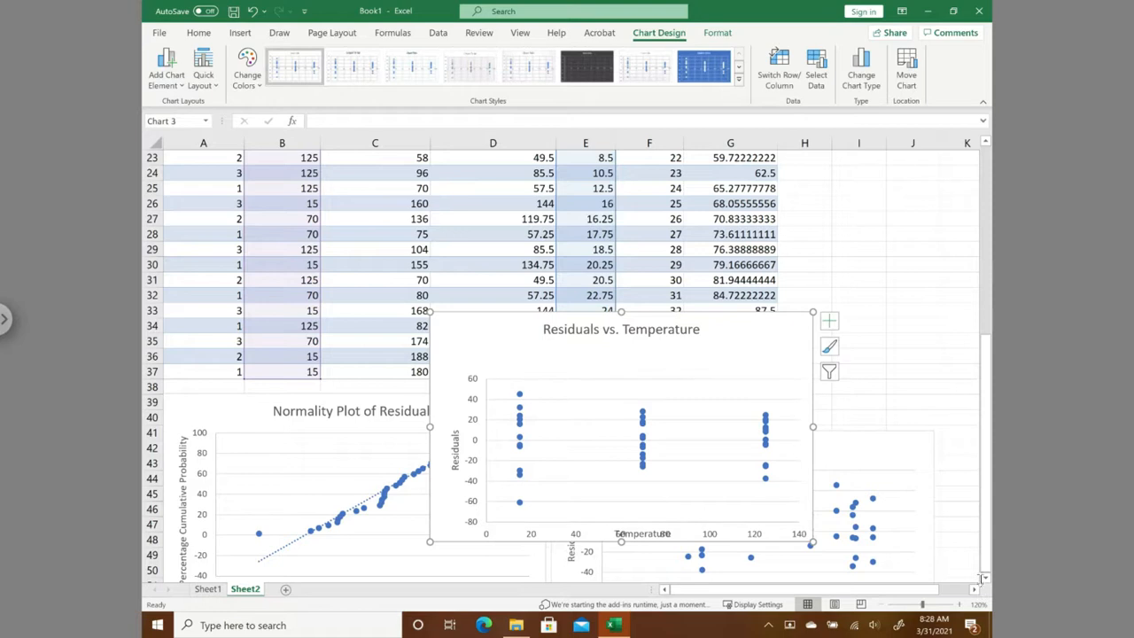
- Place the Residuals vs. Temperature chart directly beneath the normality plot, starting at about row 55
scroll(985, 578, "down", 4)
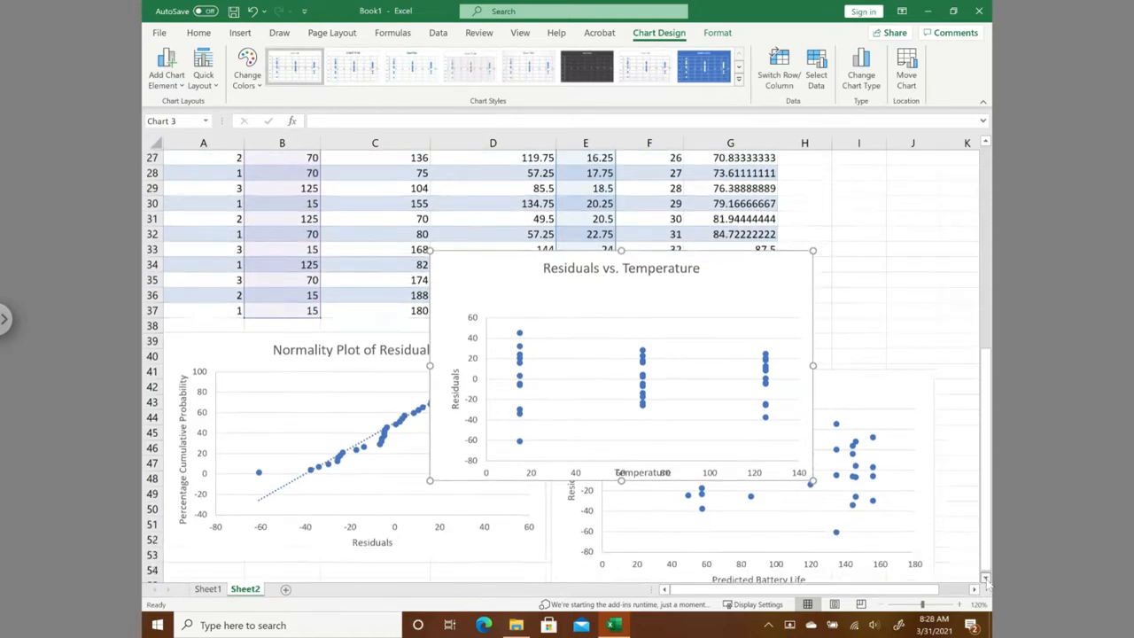
left_click(986, 580)
left_click(986, 579)
left_click(986, 579)
left_click(986, 580)
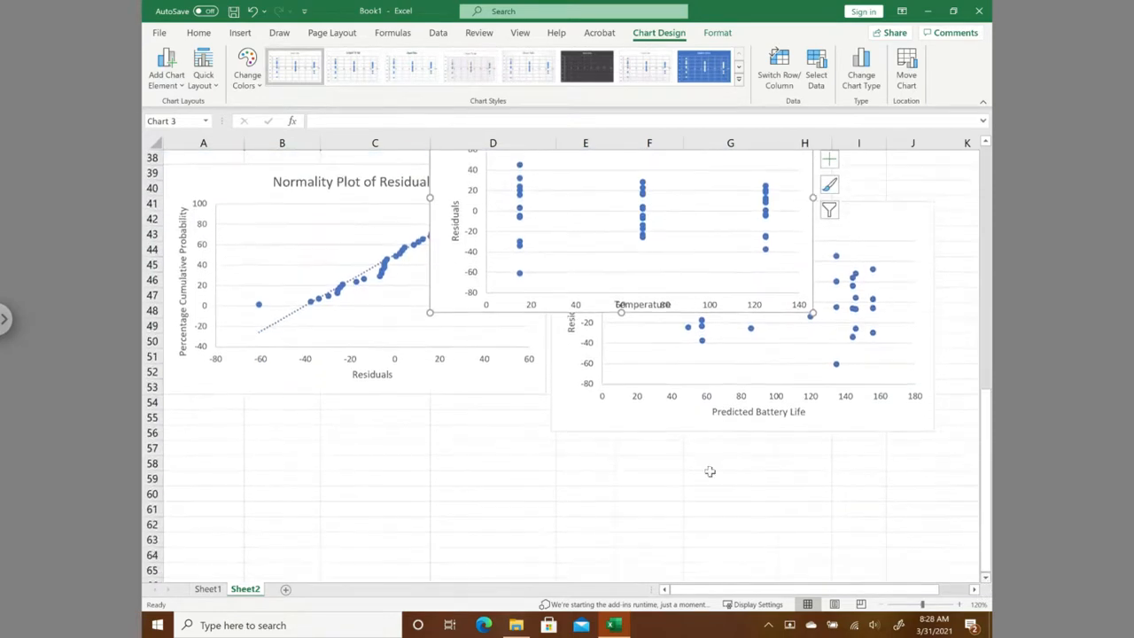
left_click_drag(447, 308, 322, 561)
left_click(986, 579)
left_click(986, 578)
left_click(986, 578)
left_click(986, 579)
mouse_move(207, 512)
left_mouse_down()
mouse_move(203, 544)
mouse_move(189, 549)
mouse_move(192, 541)
left_mouse_up()
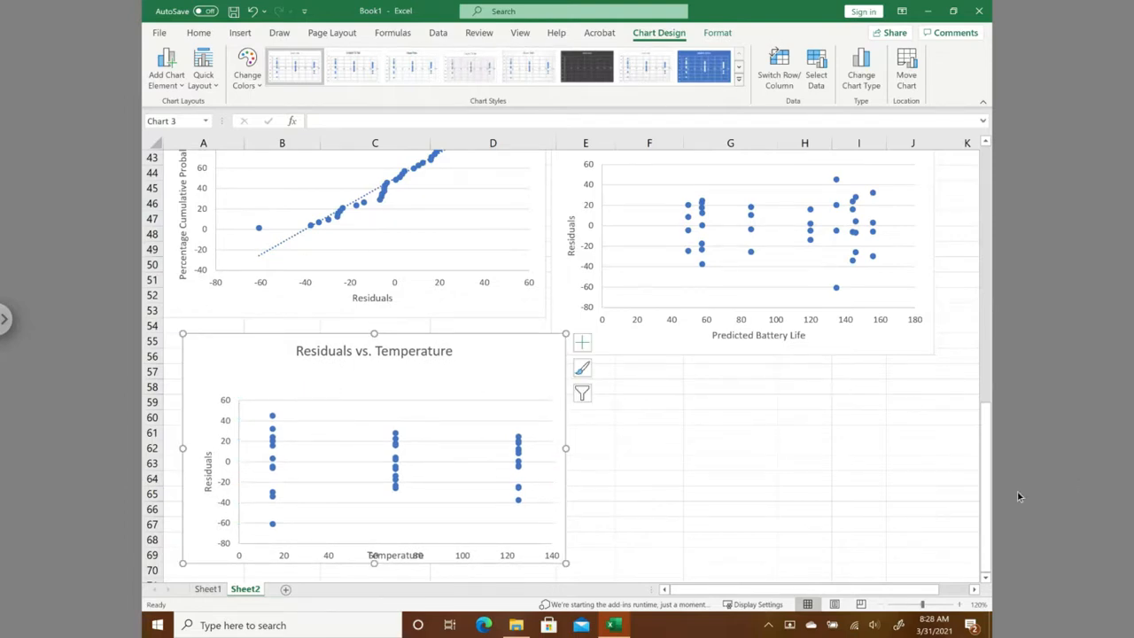
- Insert a markers-only scatter chart of Residuals in E2:E37 against Material Type in A2:A37
left_click_drag(985, 497, 992, 168)
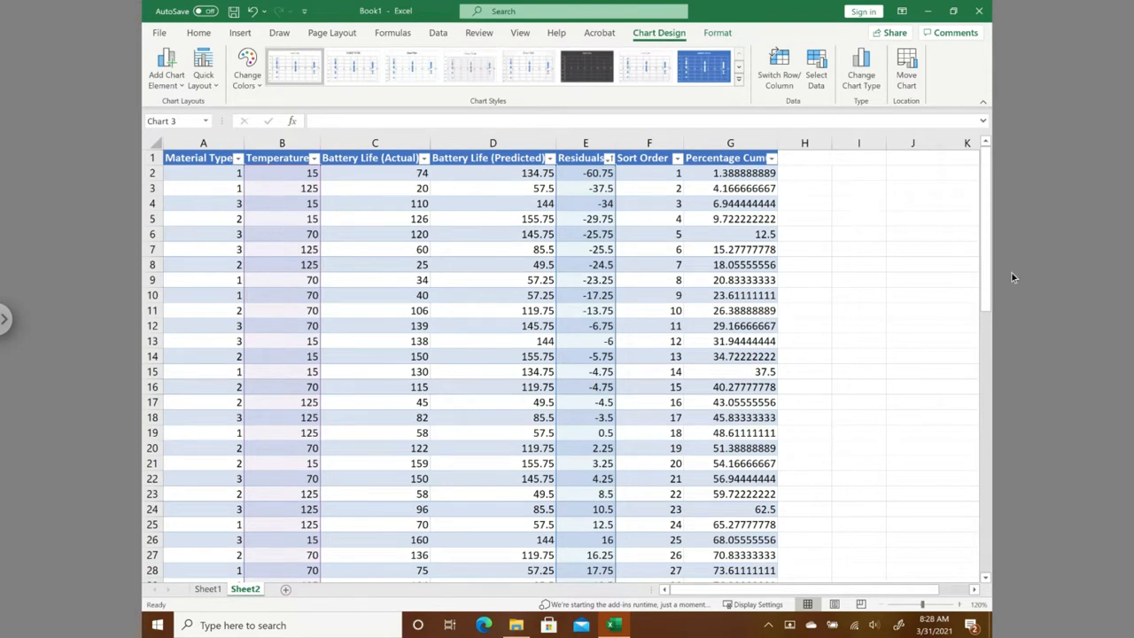
left_click(219, 178)
left_click_drag(220, 210, 245, 549)
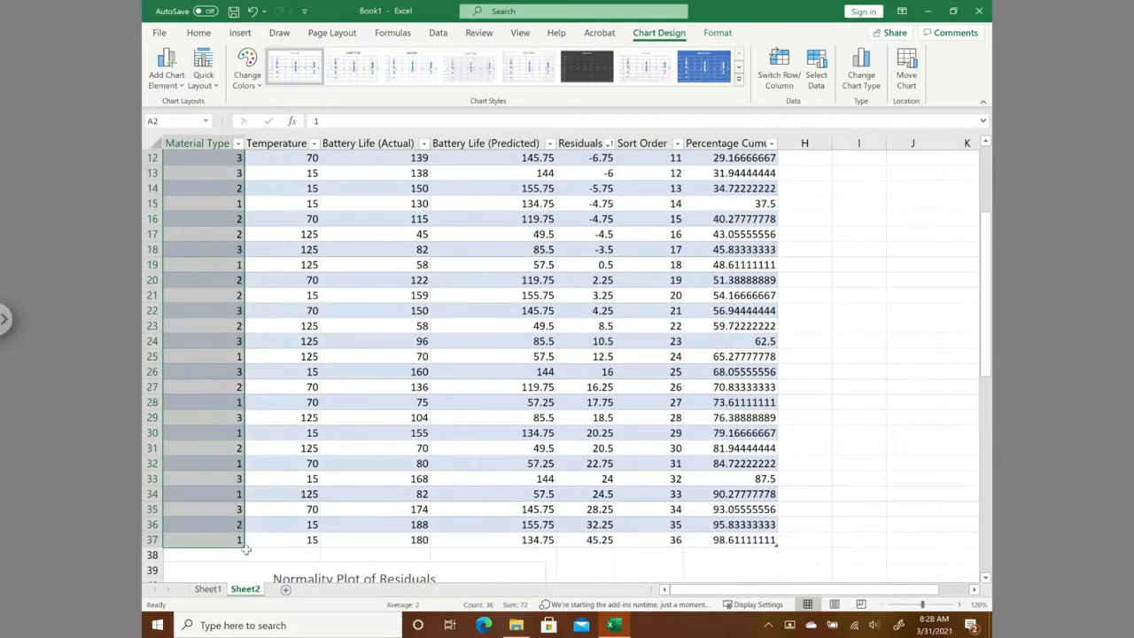
left_click_drag(993, 361, 982, 190)
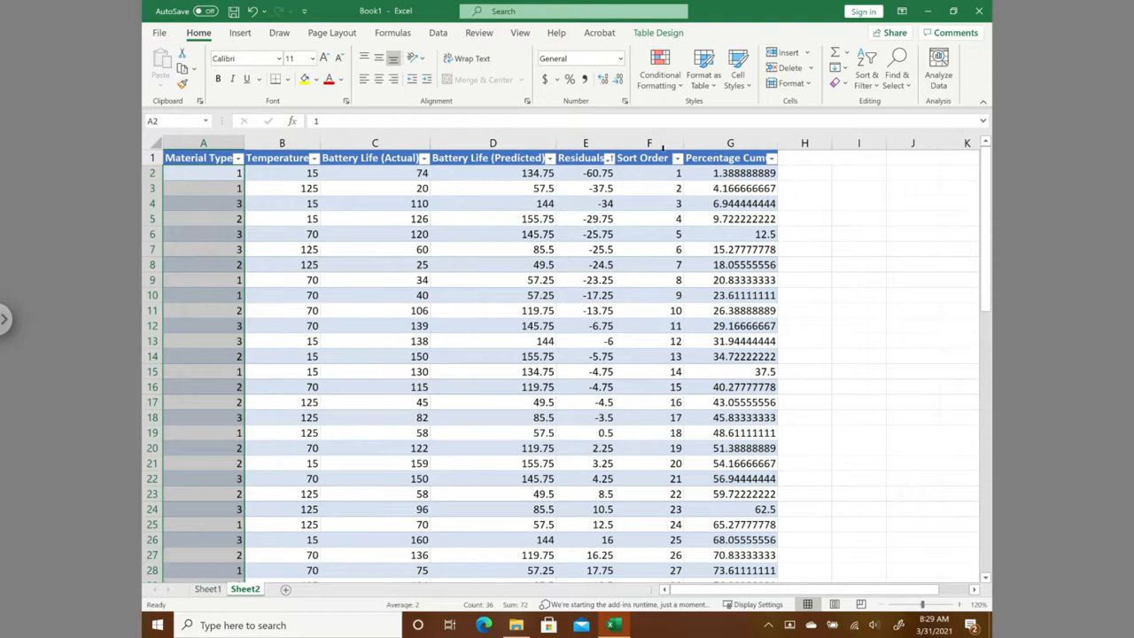
left_click_drag(589, 173, 598, 539)
left_click(246, 30)
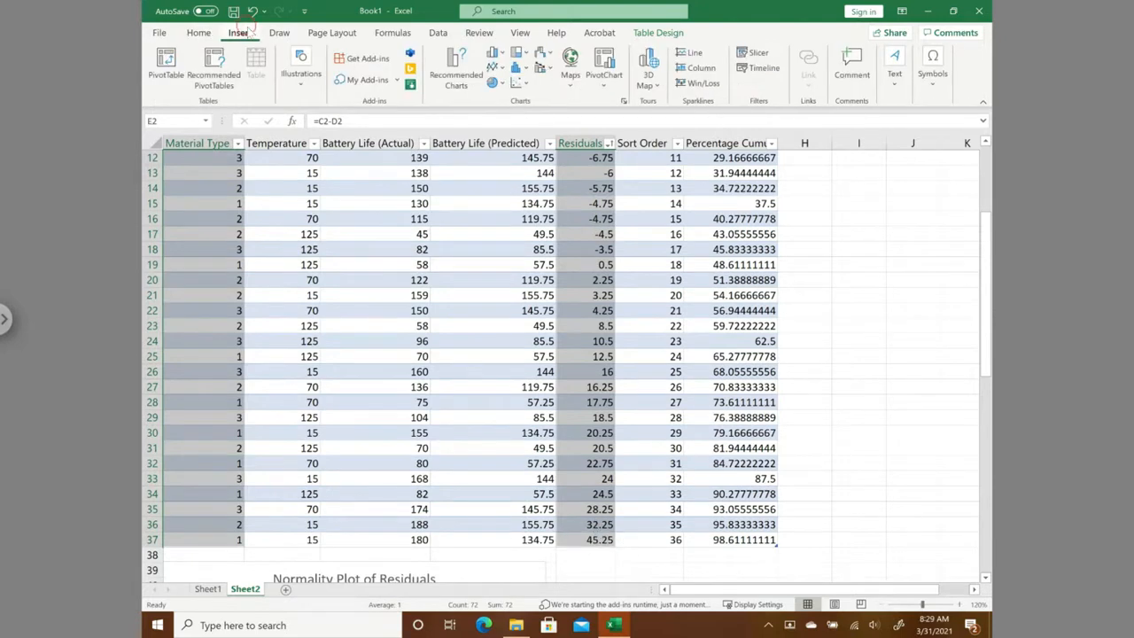
left_click(519, 83)
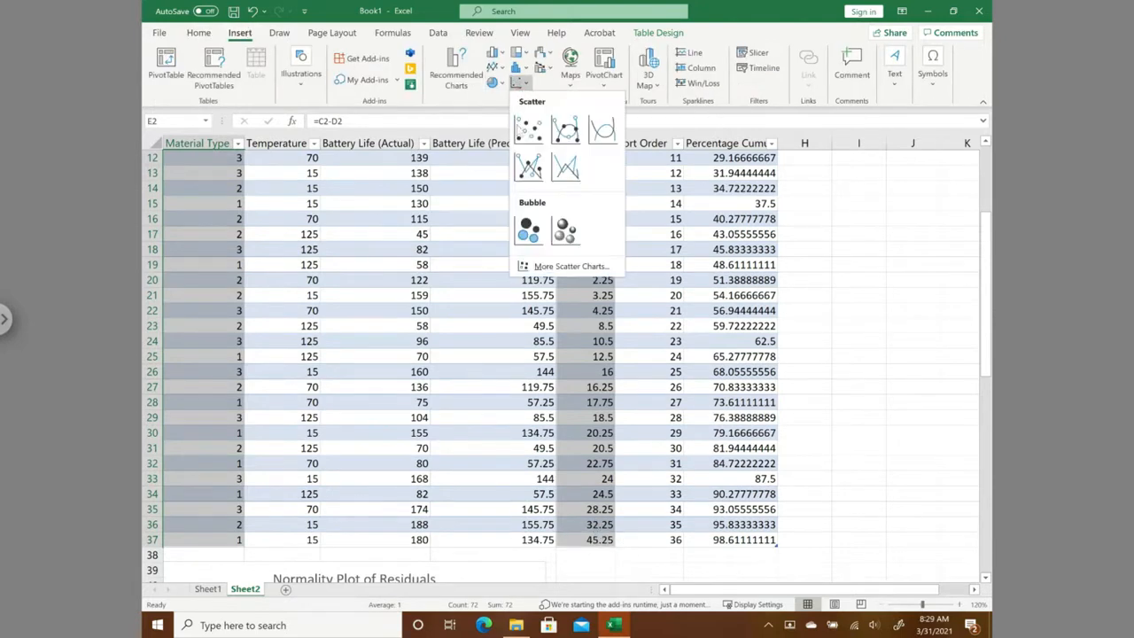
left_click(529, 130)
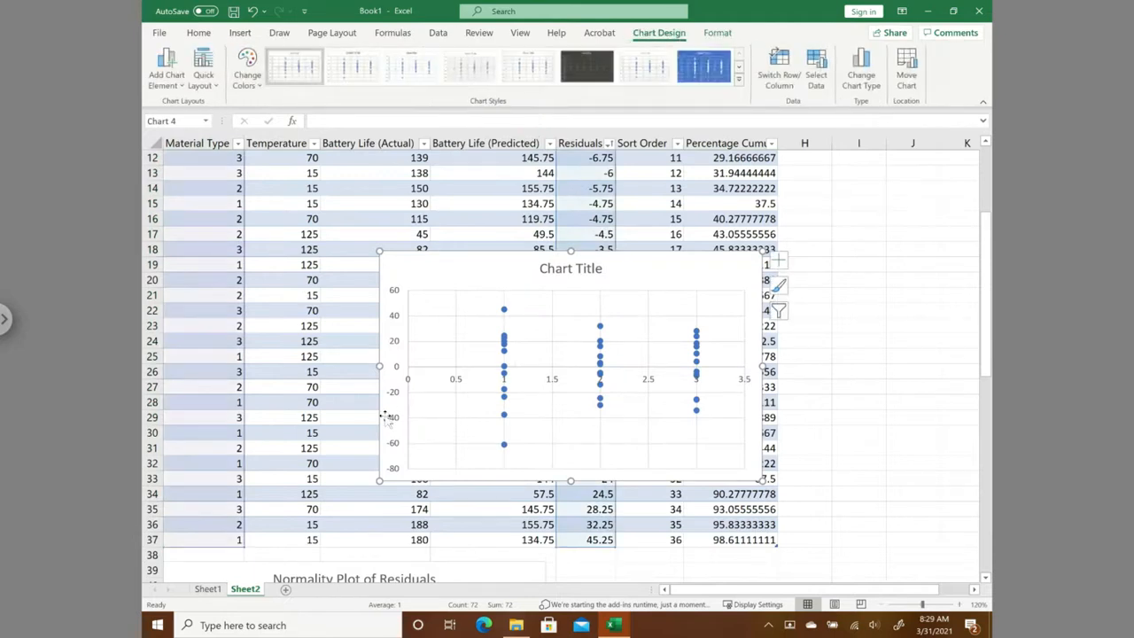
- Title the new scatter chart "Residuals vs. Material Type"
left_click(559, 270)
left_click_drag(543, 268, 601, 276)
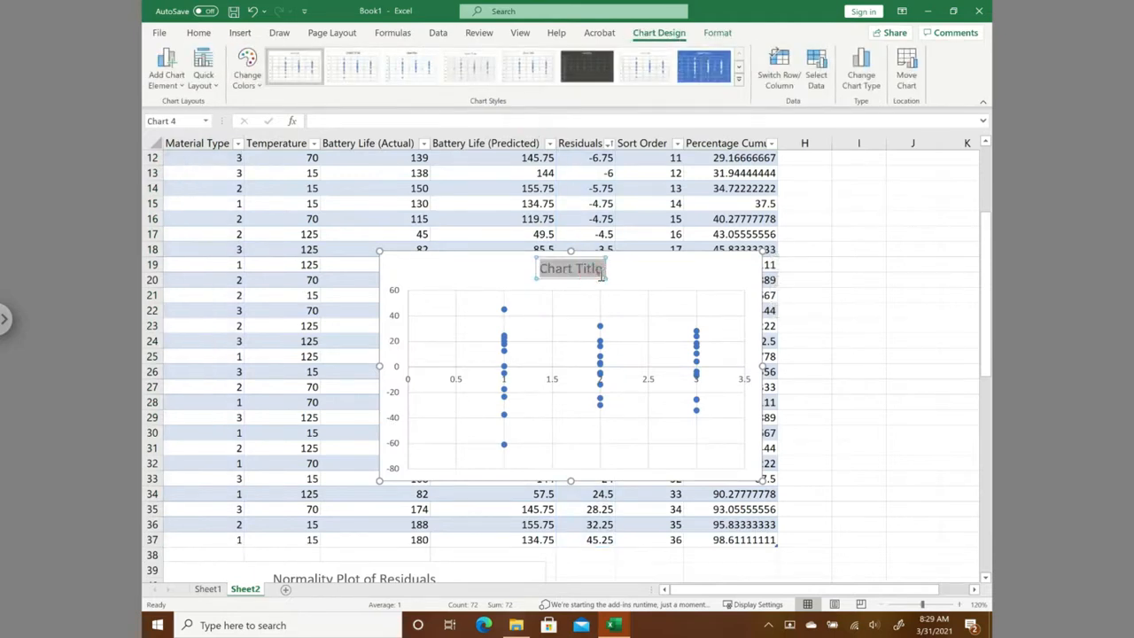
type("Mat")
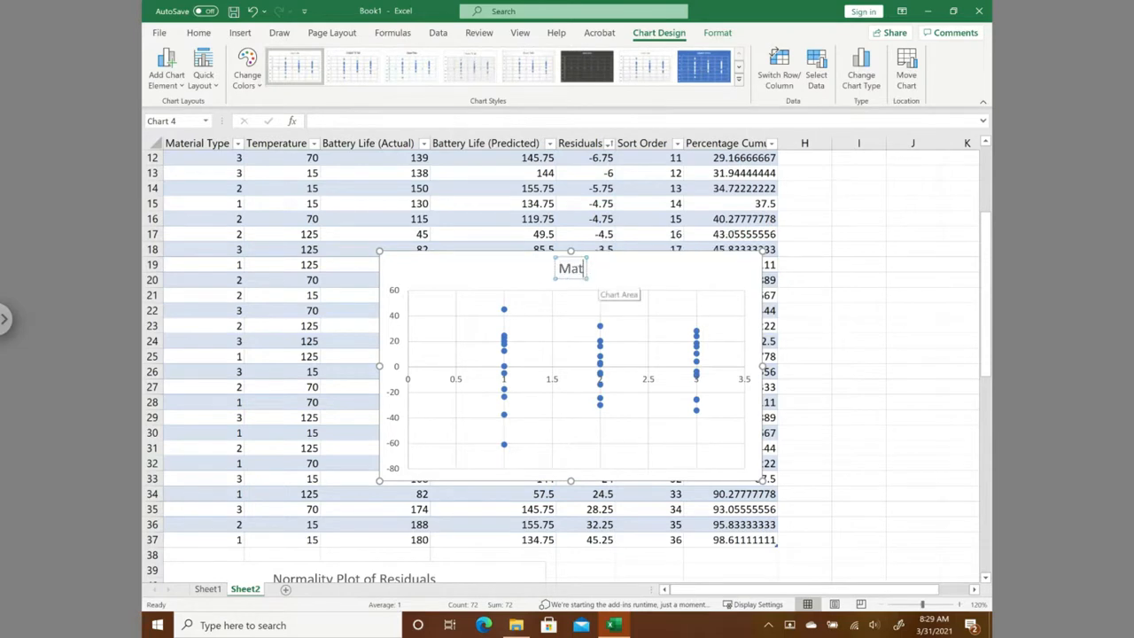
type("eria")
key("BackSpace")
key("BackSpace")
key("BackSpace")
key("BackSpace")
key("BackSpace")
key("BackSpace")
key("BackSpace")
type("Residuals vs. Material Type")
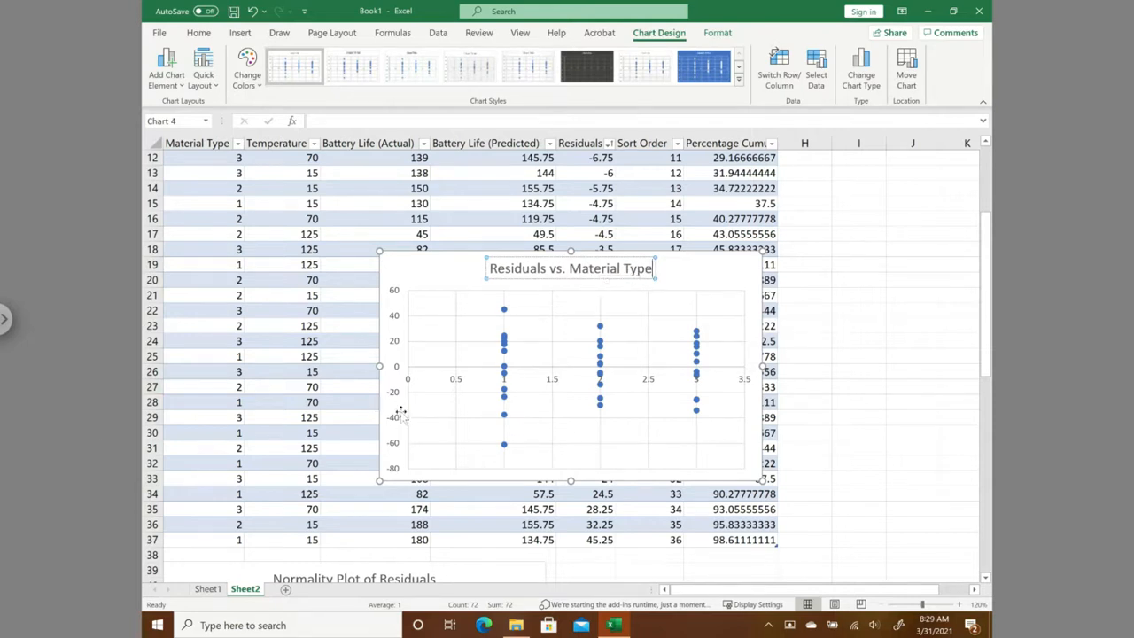
- Make the horizontal axis of the Residuals vs. Material Type chart cross at the bottom of the residuals scale using a set axis value
double_click(400, 396)
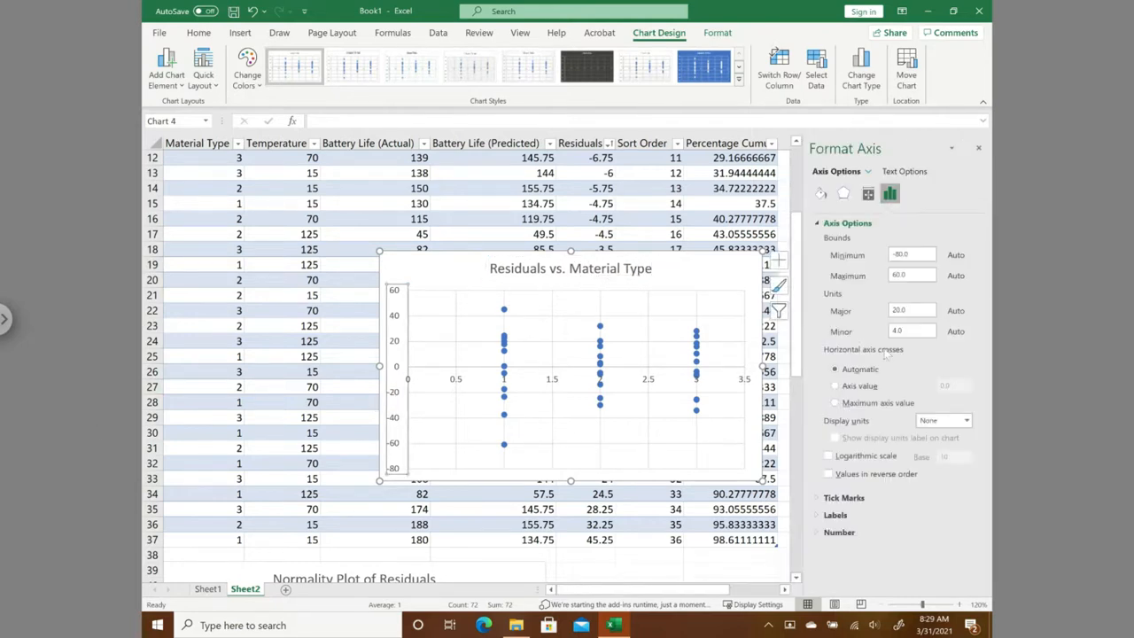
left_click(834, 386)
left_click_drag(968, 386, 902, 384)
key("BackSpace")
left_click(431, 266)
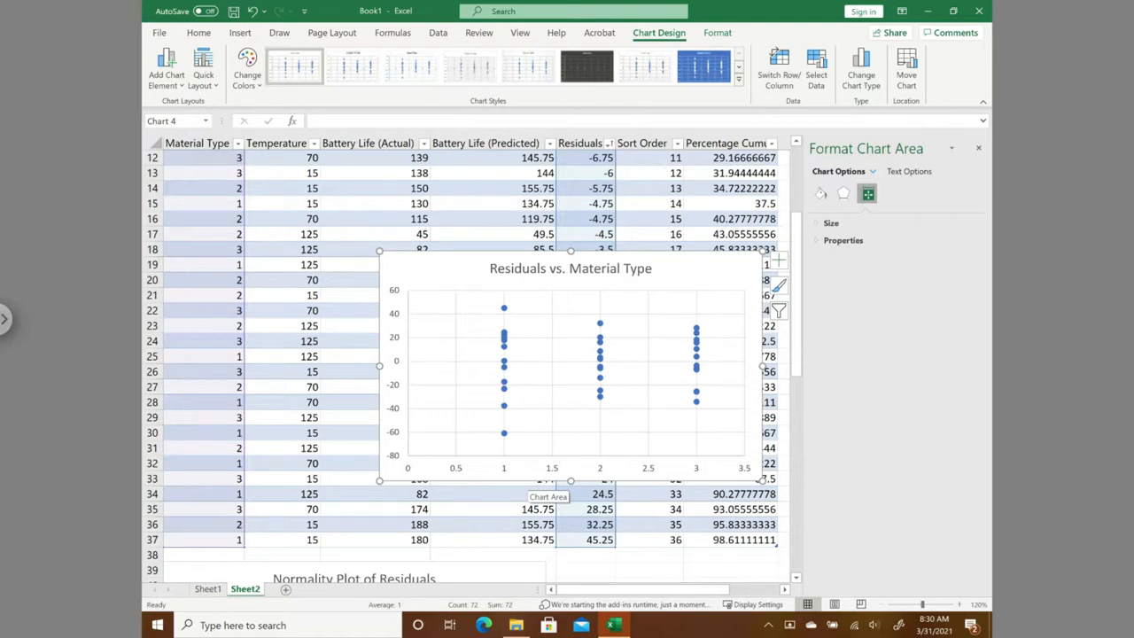
- Set the horizontal axis of the Residuals vs. Material Type chart to run from 1 to 3 with major units of 1
left_click(460, 472)
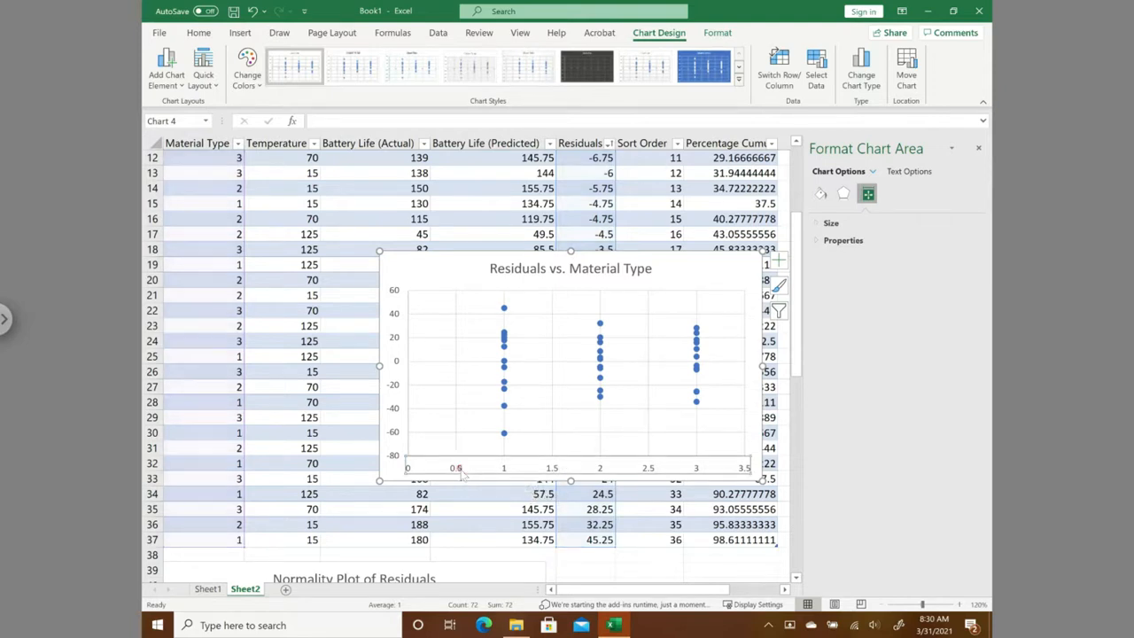
left_click(320, 387)
left_click(458, 470)
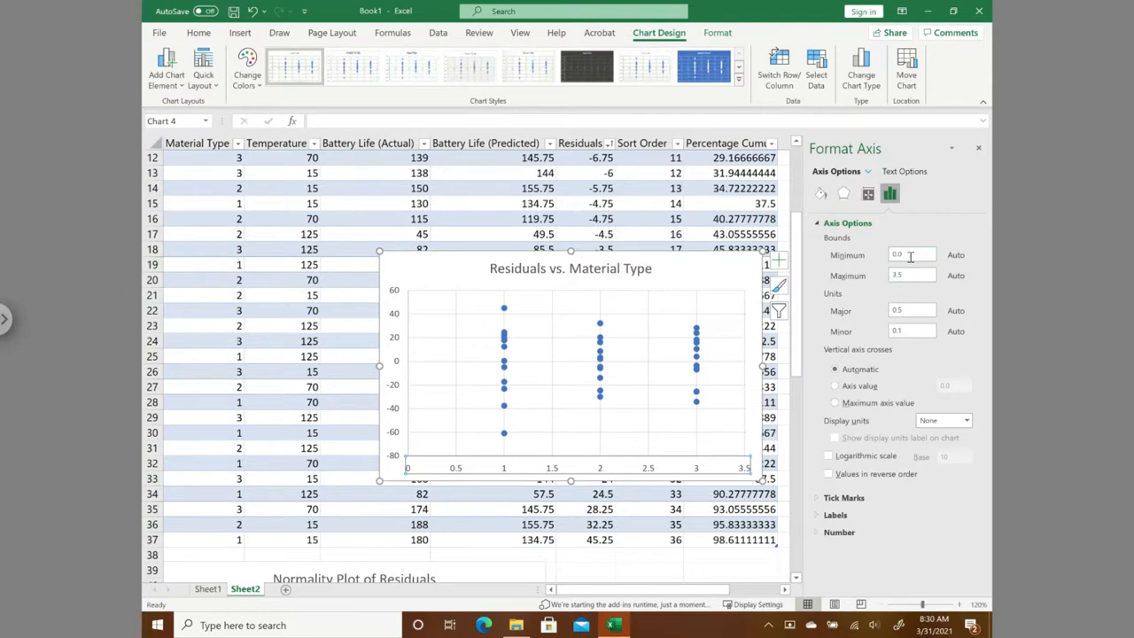
left_click(910, 256)
left_click_drag(909, 255, 872, 256)
type("1")
left_click_drag(910, 275, 872, 275)
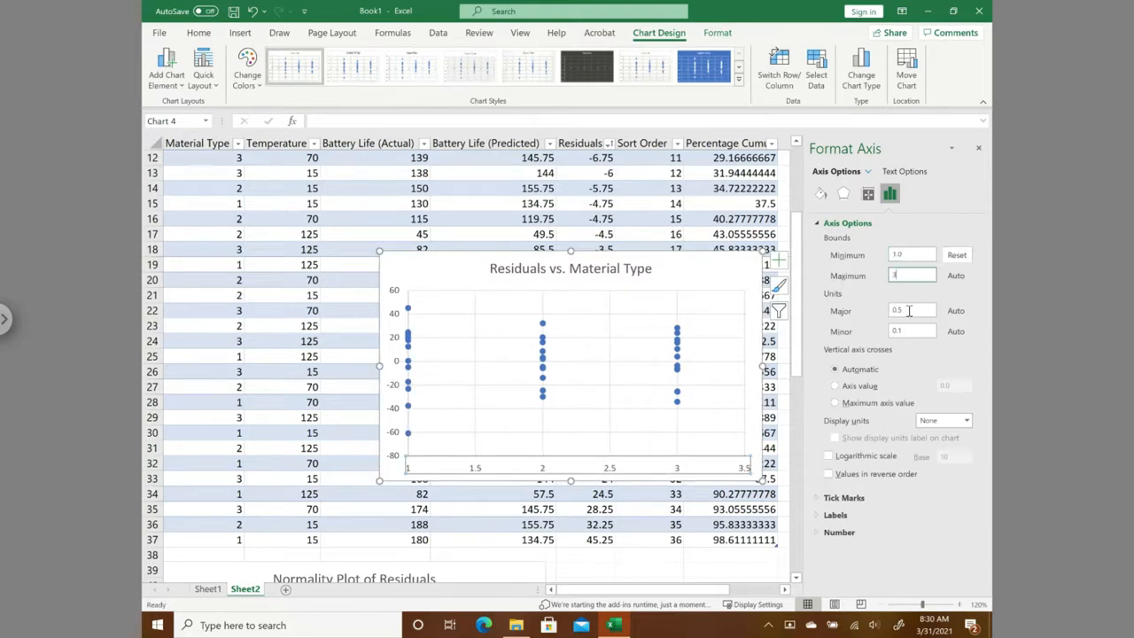
left_click_drag(908, 310, 885, 310)
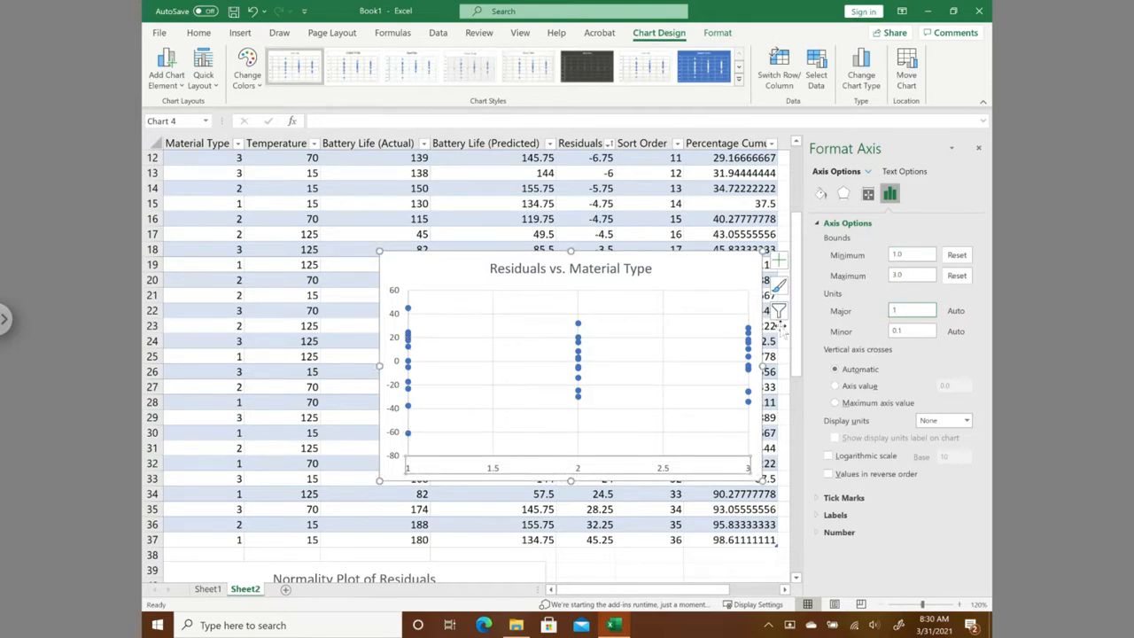
- Set the minimum bound of the Material Type chart's horizontal axis to 0
left_click_drag(898, 256, 871, 255)
type("0")
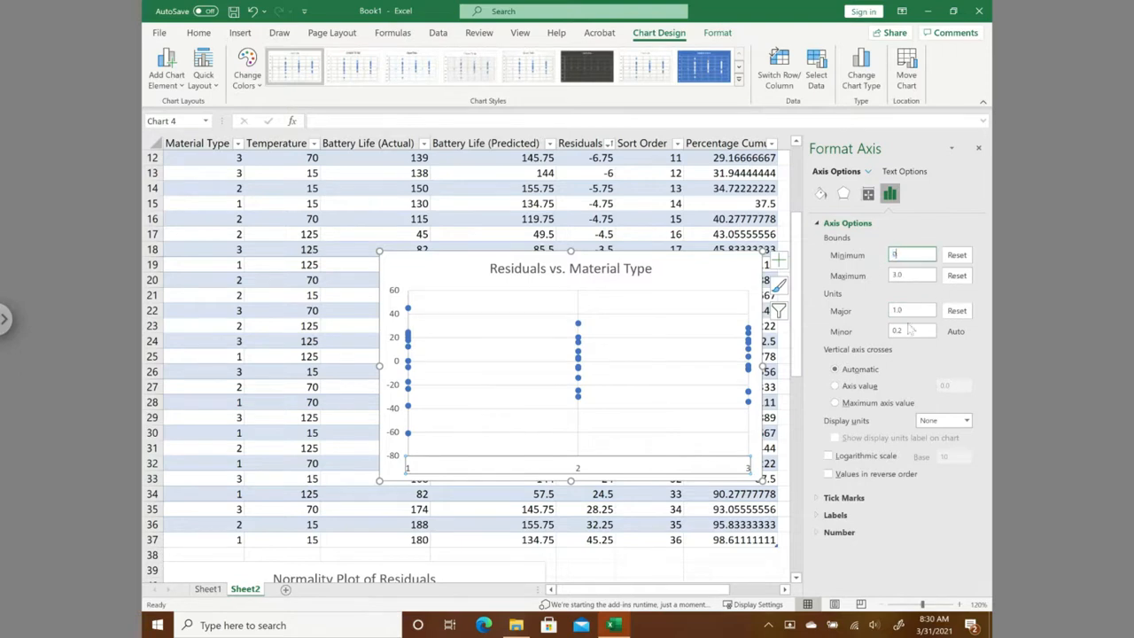
left_click(634, 553)
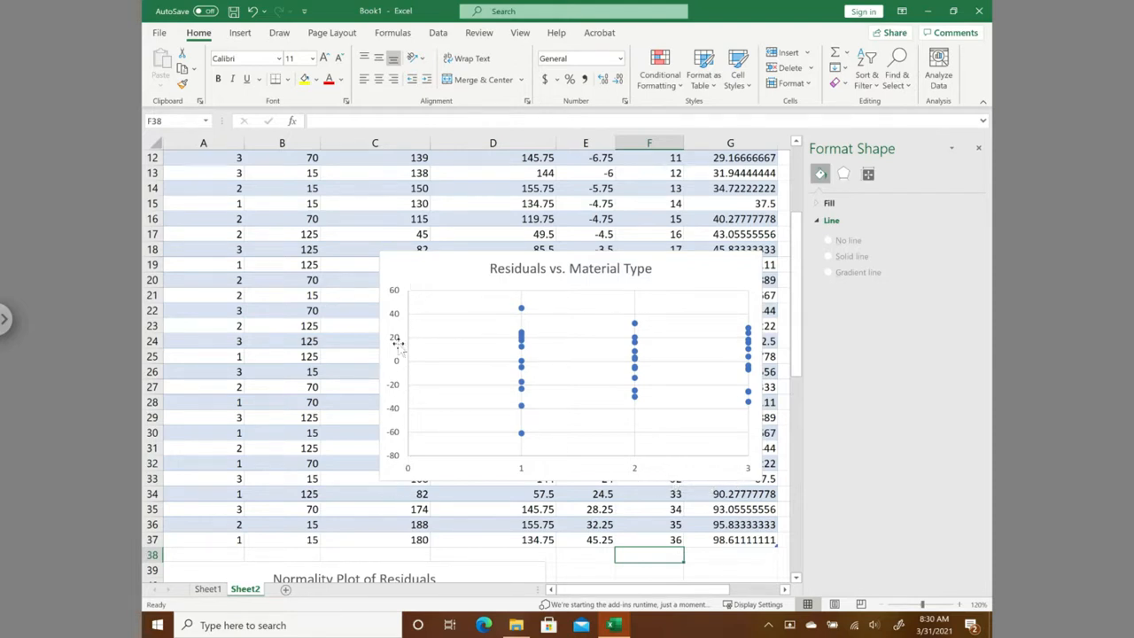
- Apply the first quick layout with axis titles to the Residuals vs. Material Type chart and delete its legend
left_click(404, 268)
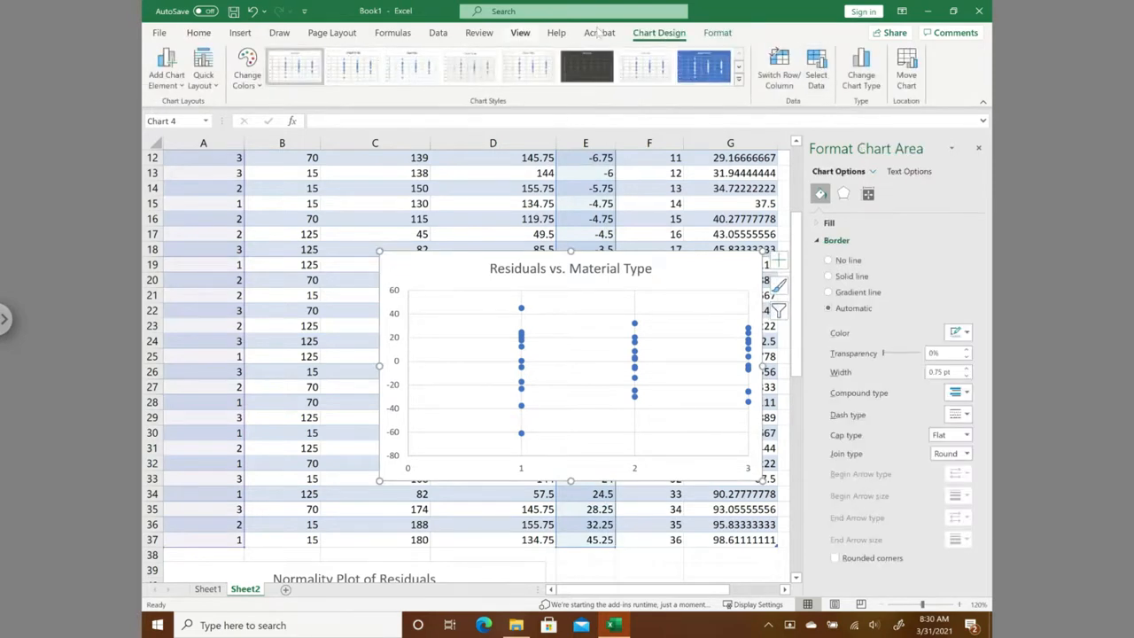
left_click(203, 66)
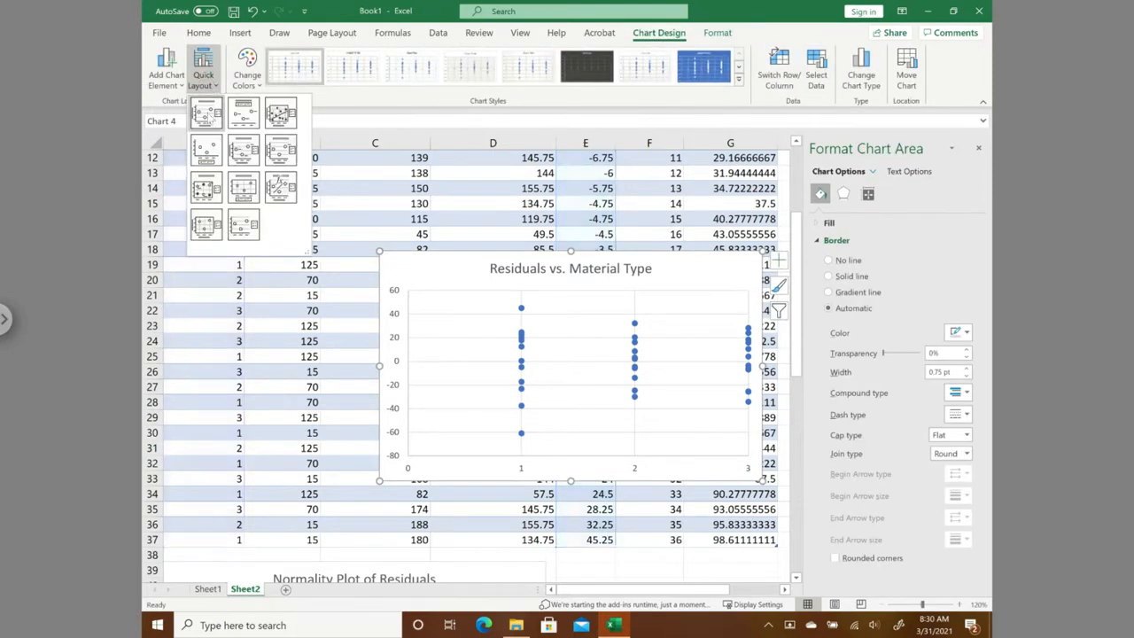
left_click(205, 113)
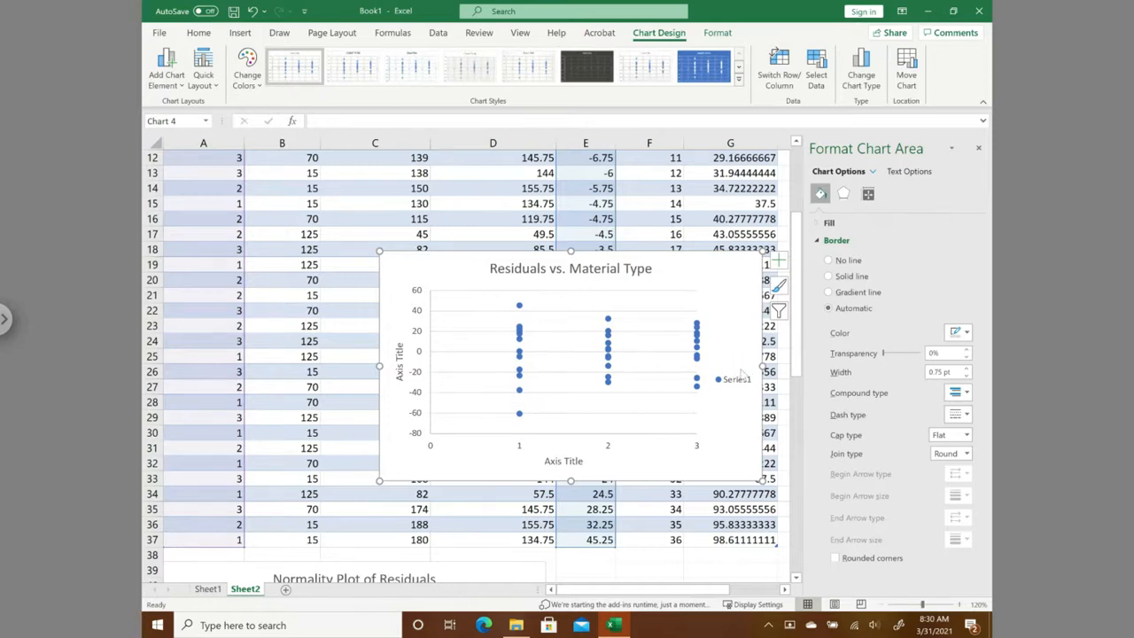
left_click(738, 378)
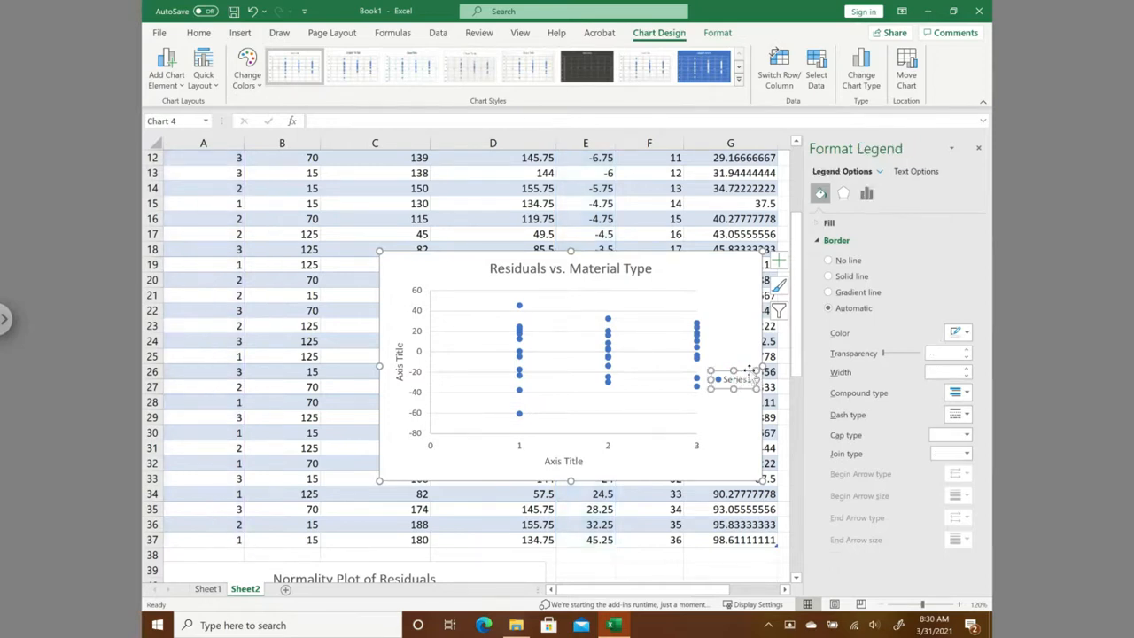
left_click(744, 374)
left_click(744, 373)
key("Delete")
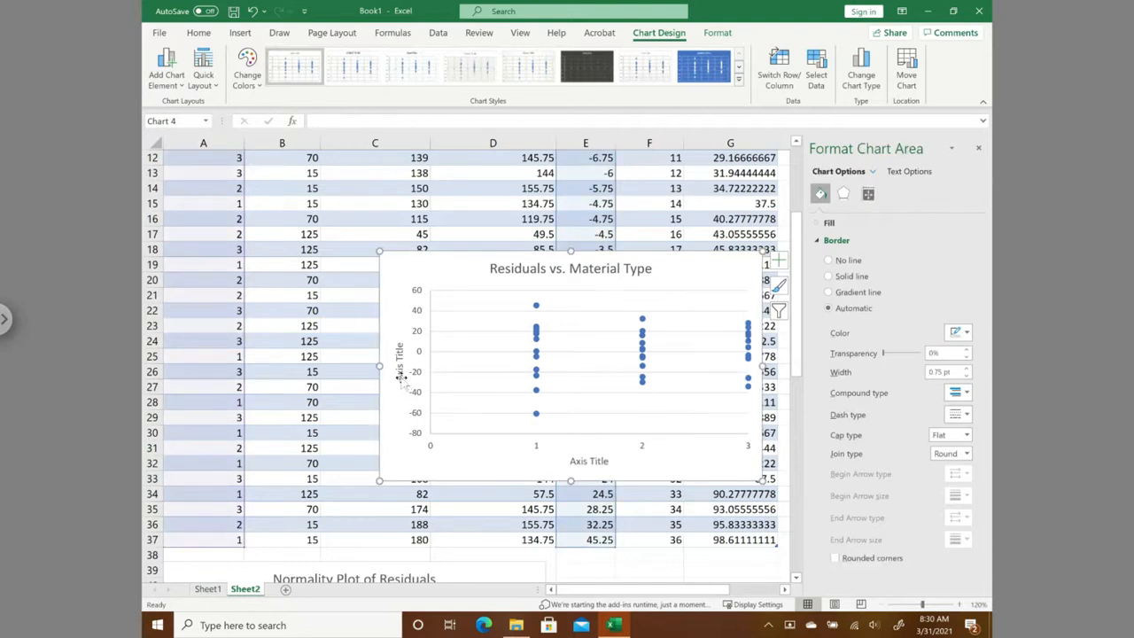
- Title the vertical axis of the Residuals vs. Material Type chart "Residuals"
left_click(401, 376)
left_click_drag(400, 377, 400, 340)
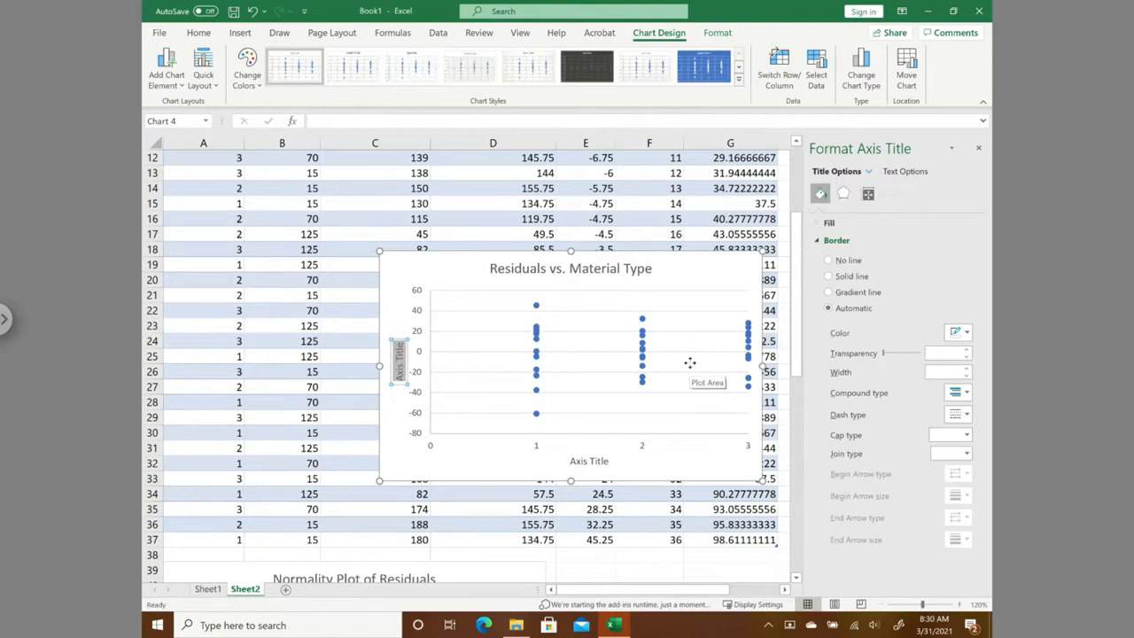
key("Delete")
type("Residuals")
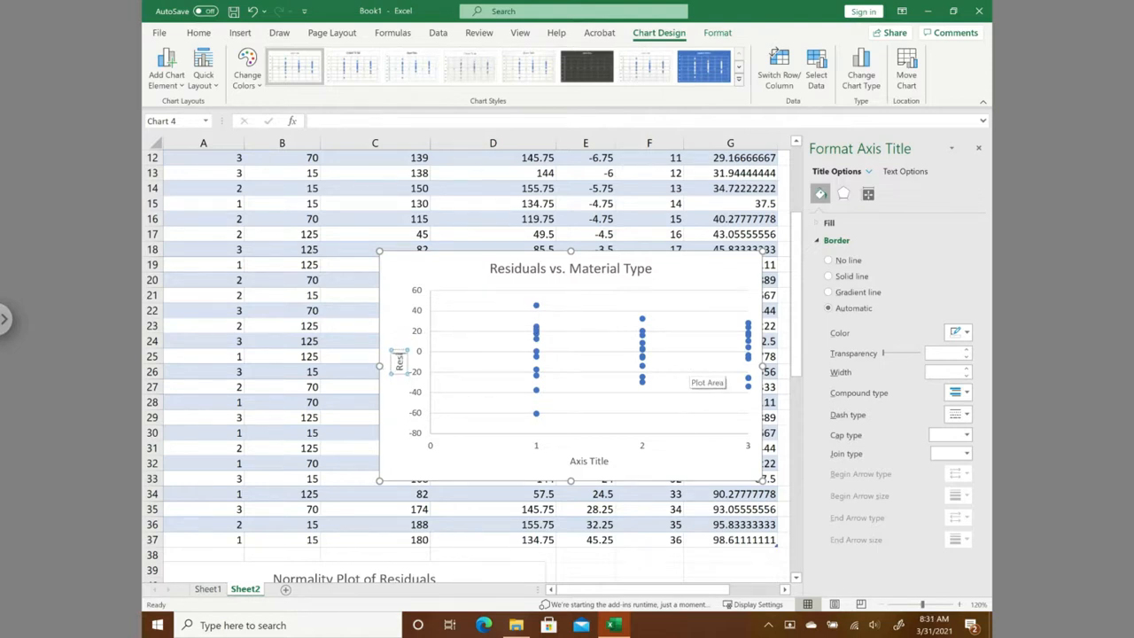
- Title the horizontal axis of the Residuals vs. Material Type chart "Material Type", keeping the title in its original position
left_click(586, 473)
left_click(590, 460)
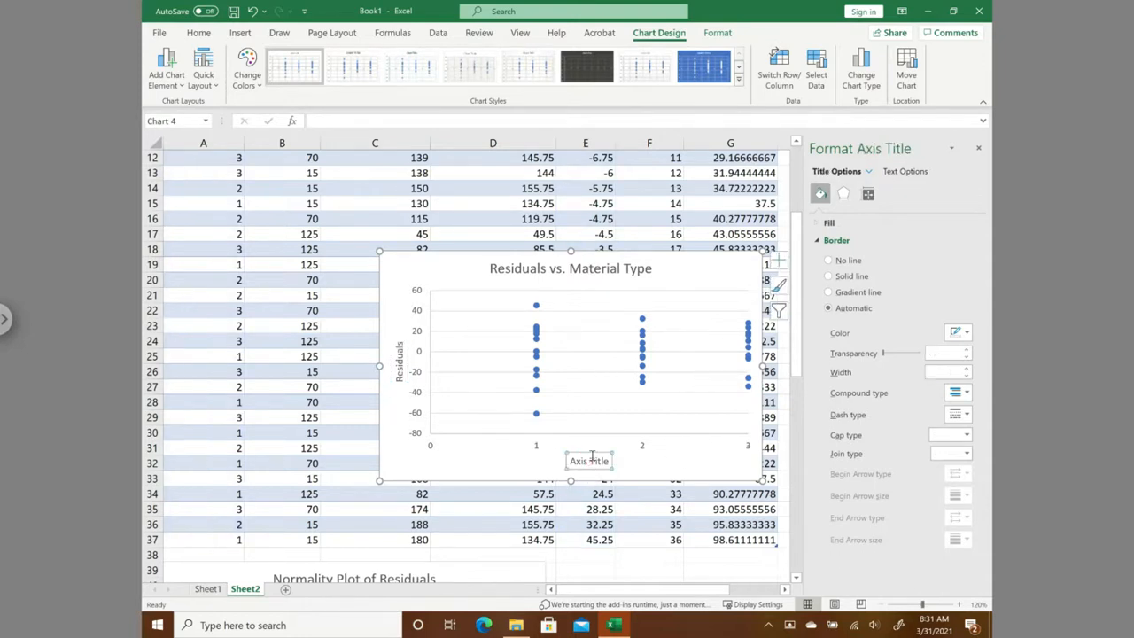
left_click_drag(572, 461, 589, 461)
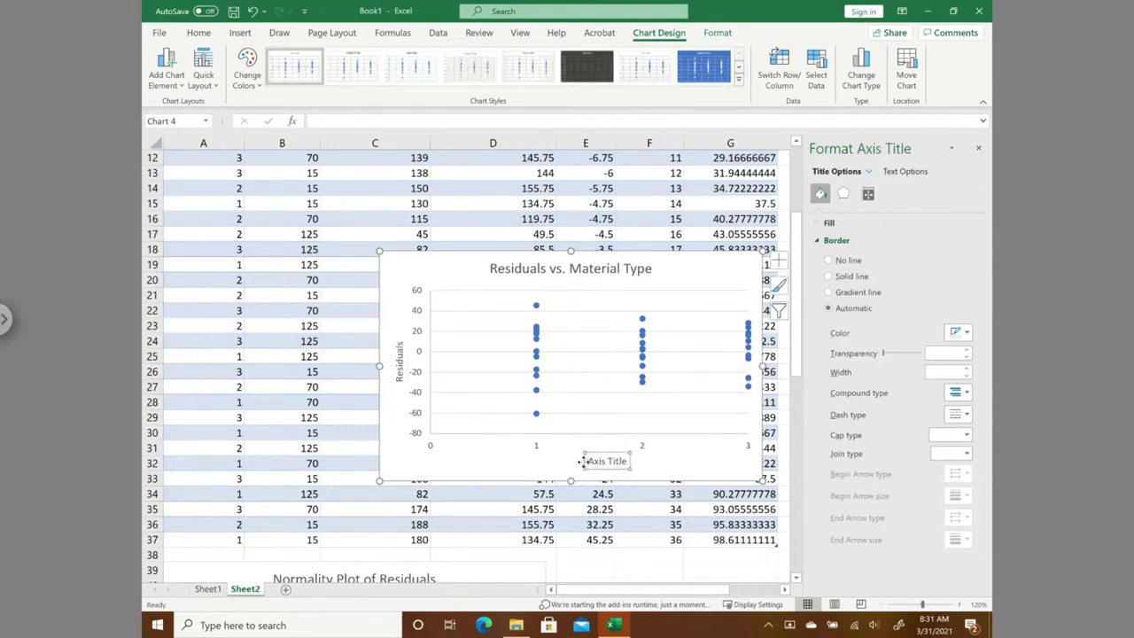
left_click(253, 10)
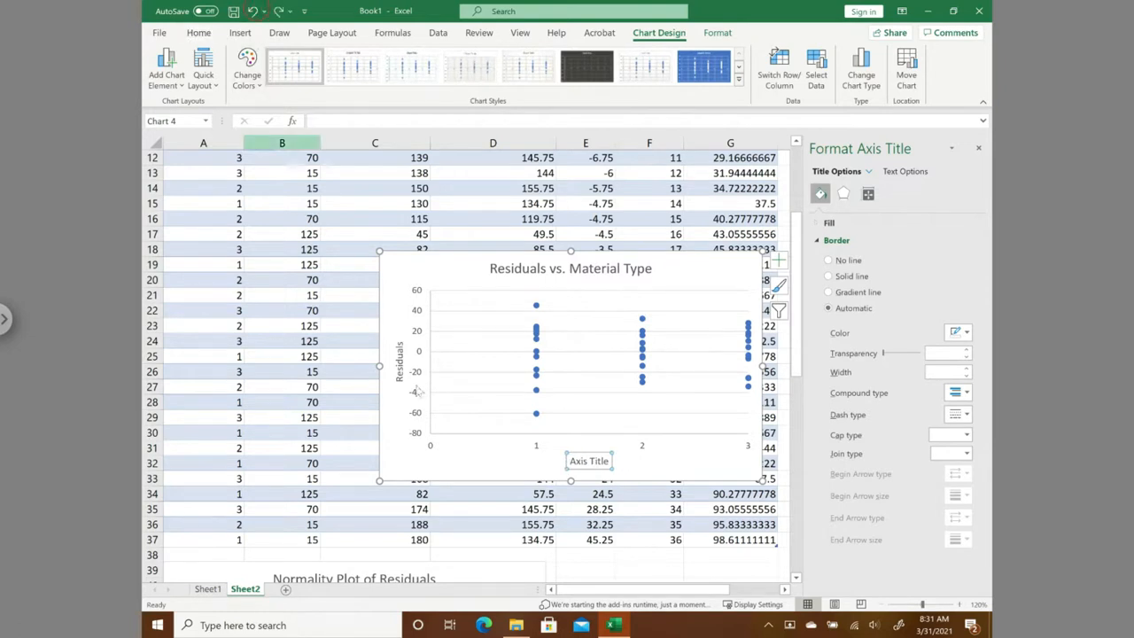
left_click(570, 461)
left_click_drag(570, 462, 608, 460)
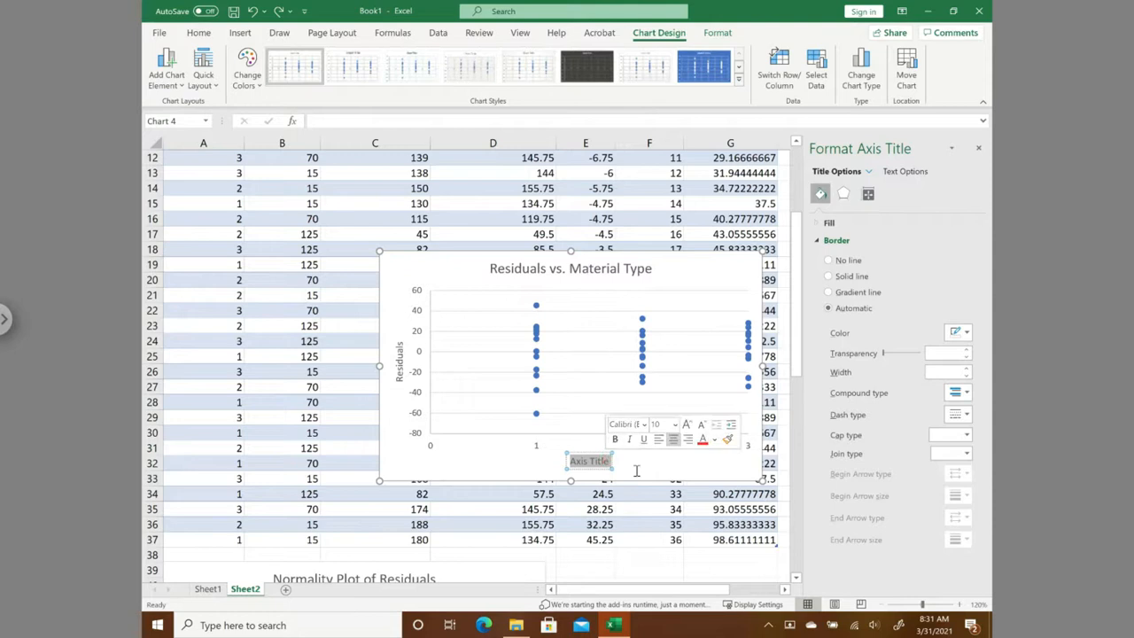
type("Materi")
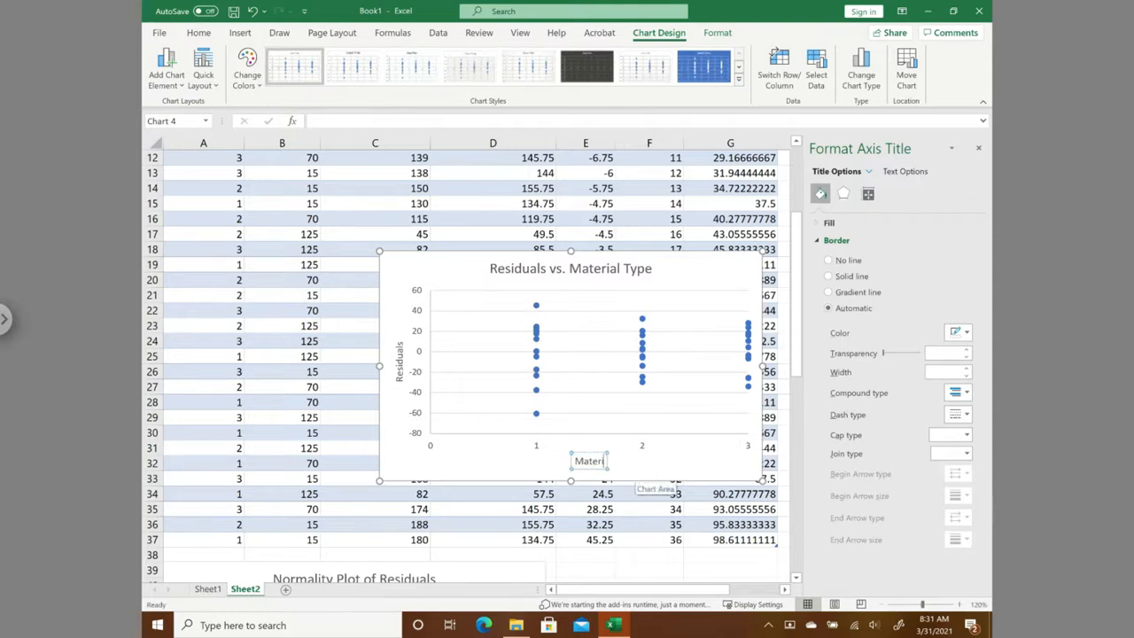
type("al Type")
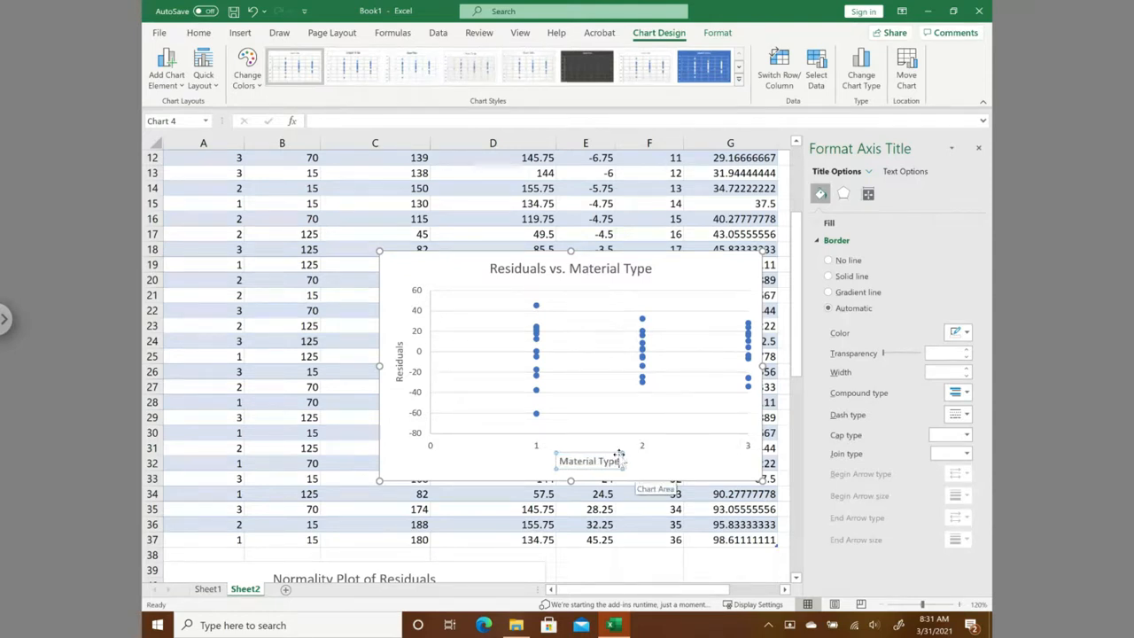
- Close the formatting pane and place the Residuals vs. Material Type chart beneath the Residuals vs Predicted chart, starting at about row 56
left_click(389, 270)
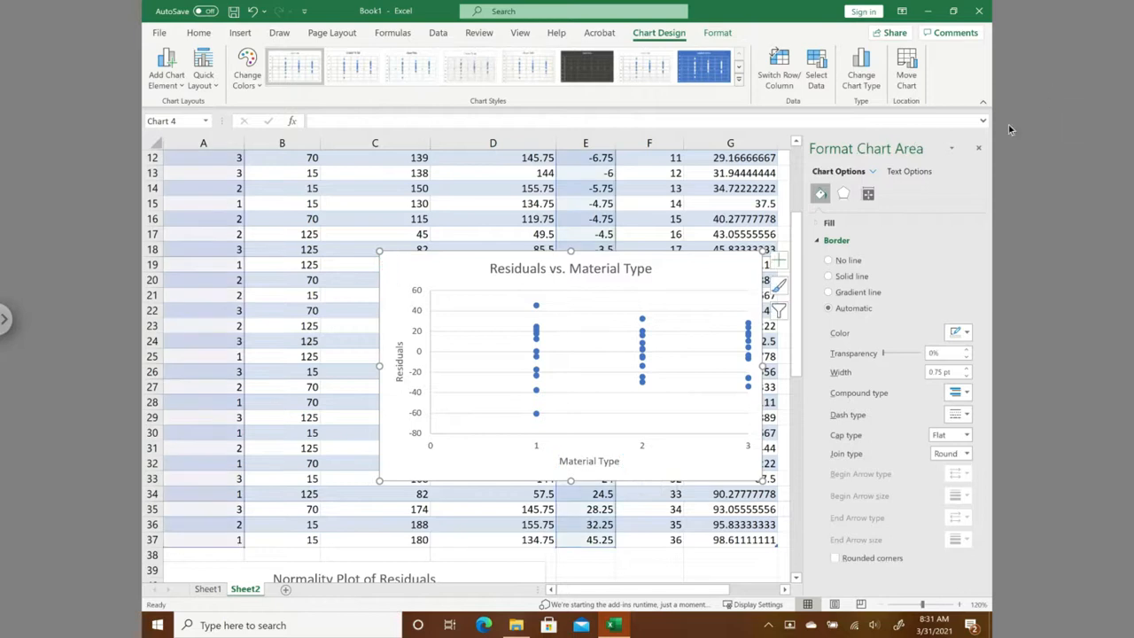
left_click(979, 149)
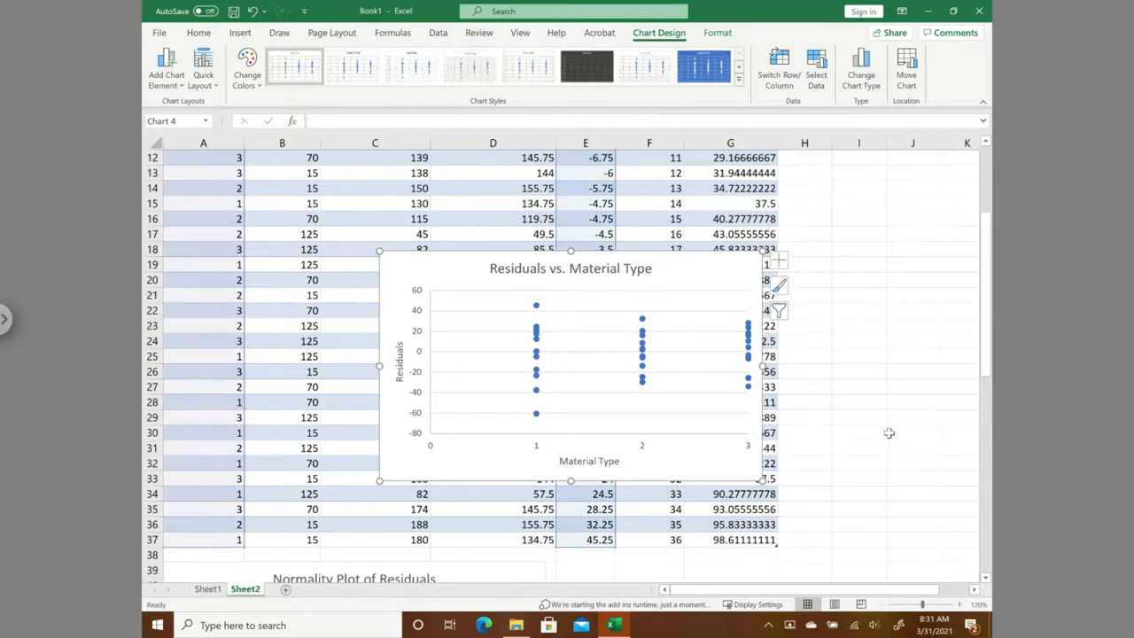
left_click_drag(990, 337, 1015, 446)
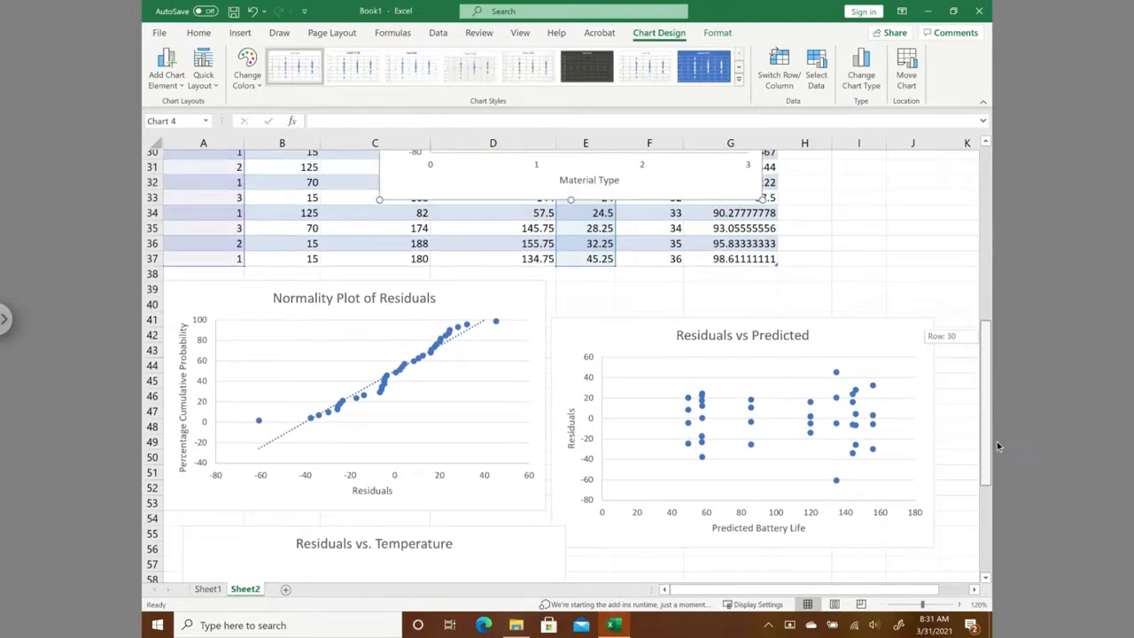
left_click_drag(421, 193, 504, 508)
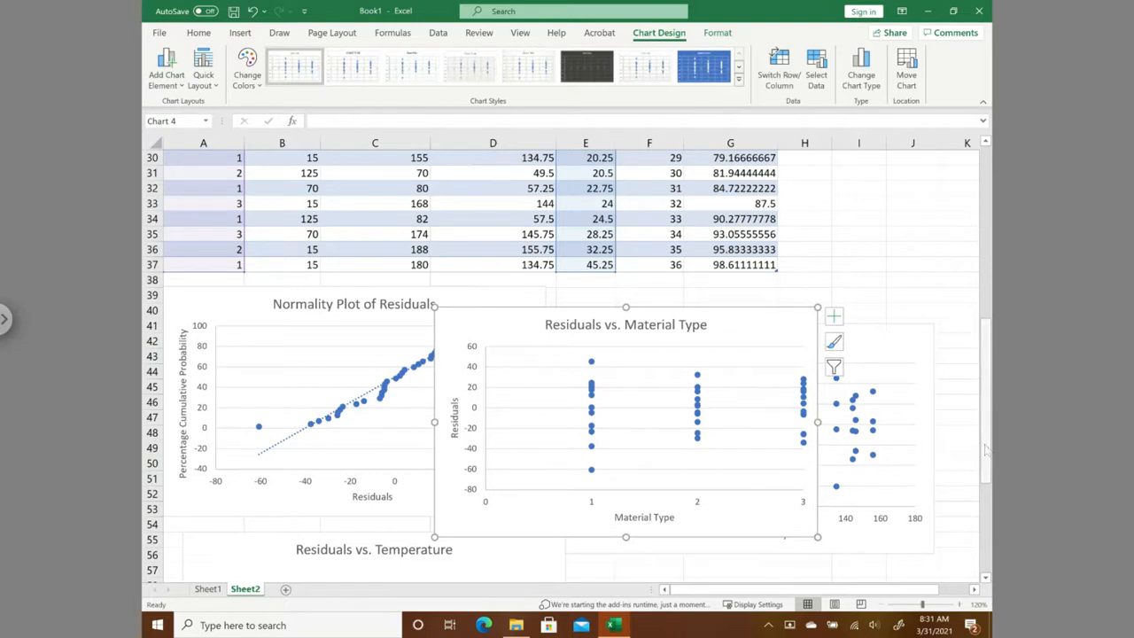
left_click_drag(986, 450, 986, 562)
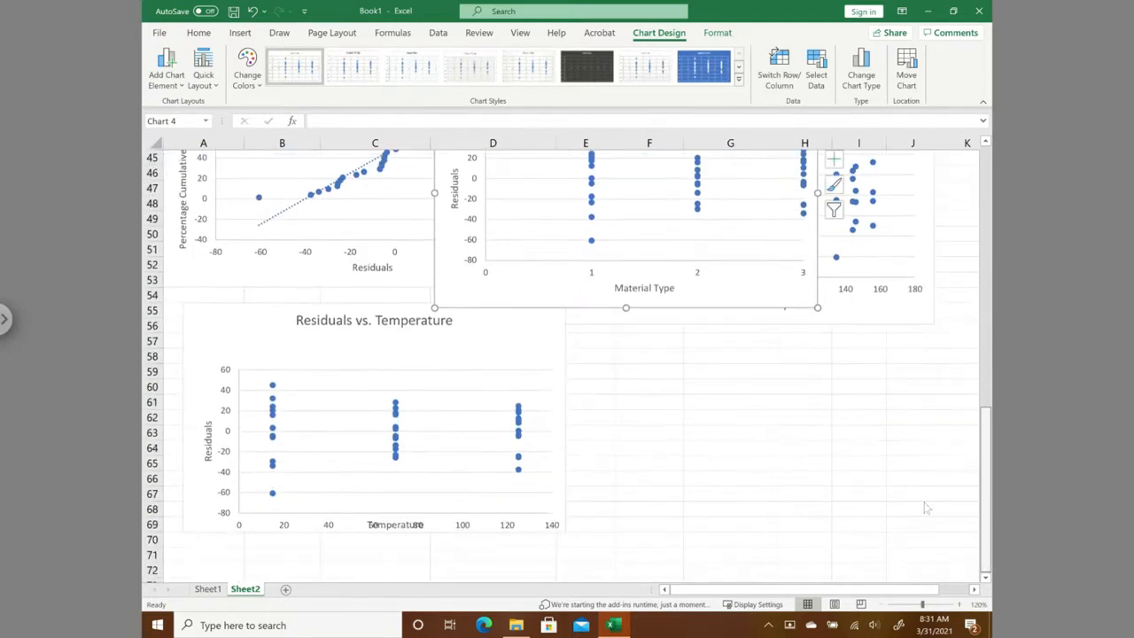
left_click_drag(472, 301, 608, 545)
- Review the battery life data and ANOVA cell averages on Sheet1 against the predicted battery life column on Sheet2
left_click_drag(987, 537, 1004, 207)
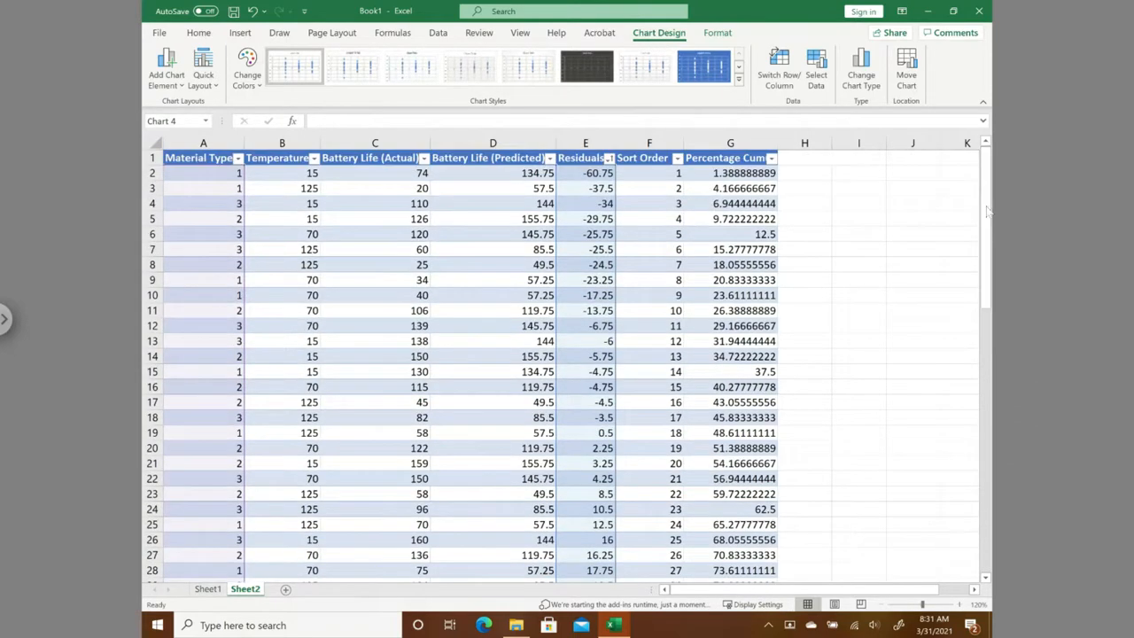
left_click(211, 596)
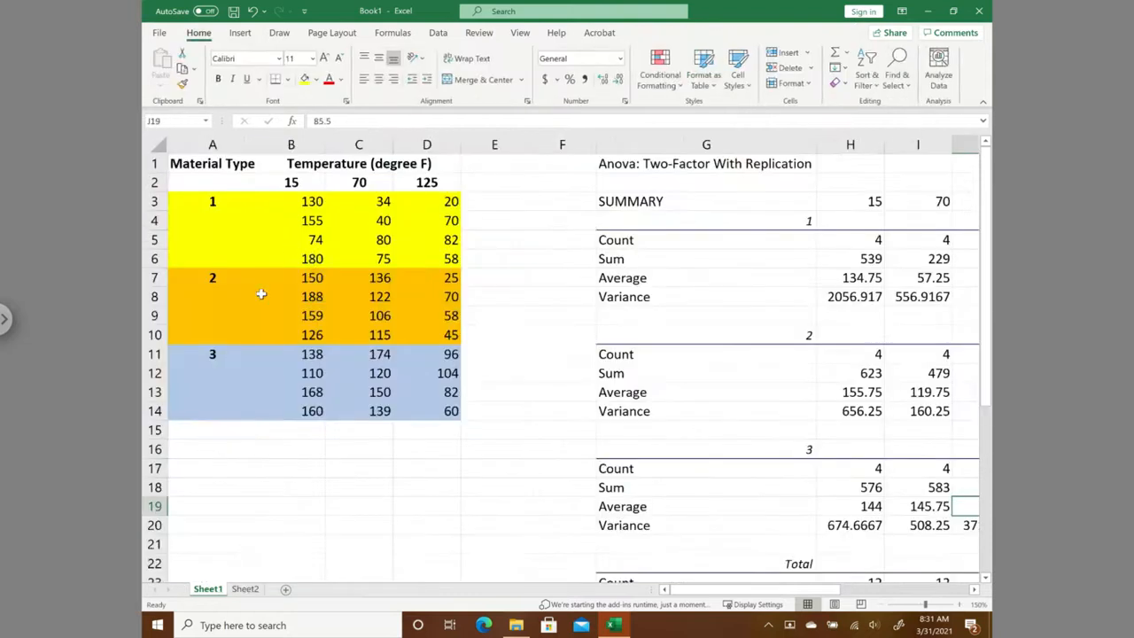
left_click(256, 598)
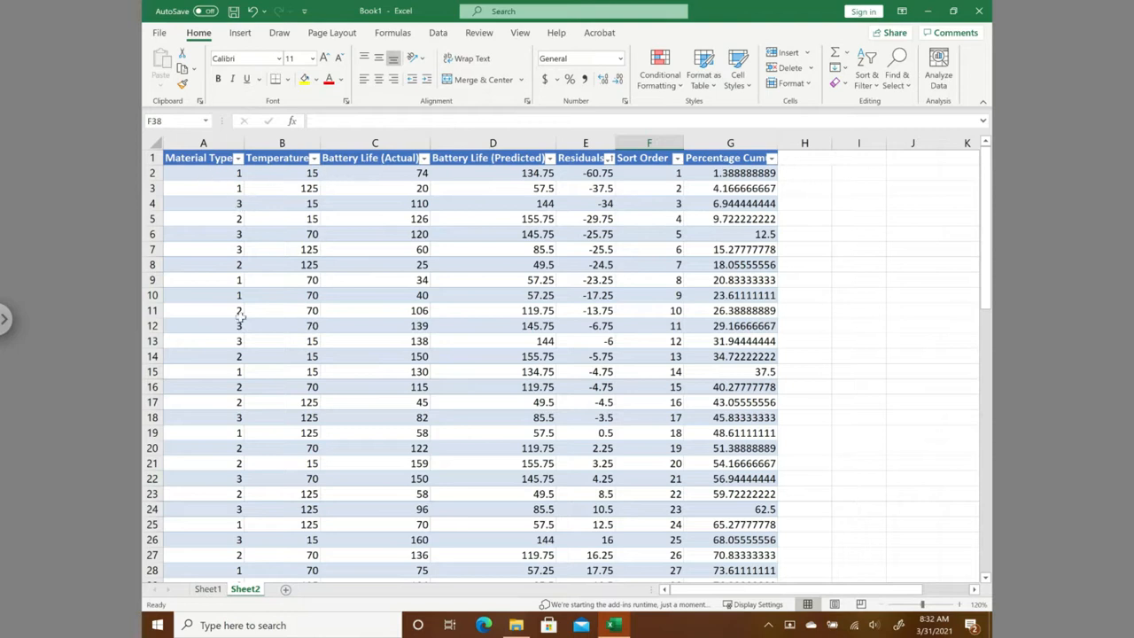
left_click(526, 175)
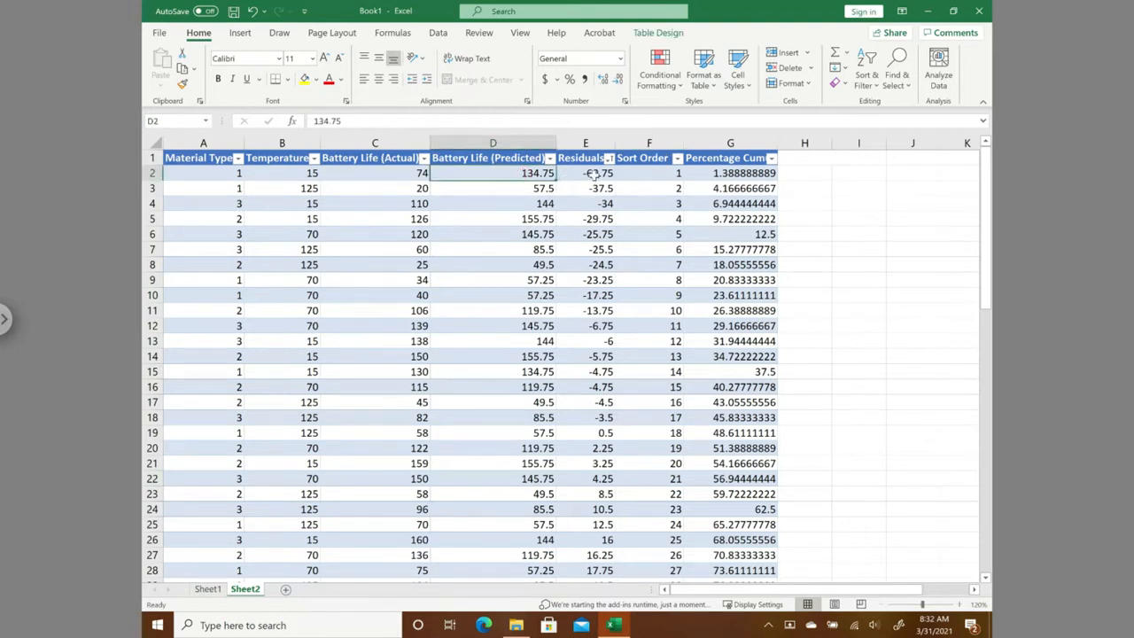
left_click(209, 589)
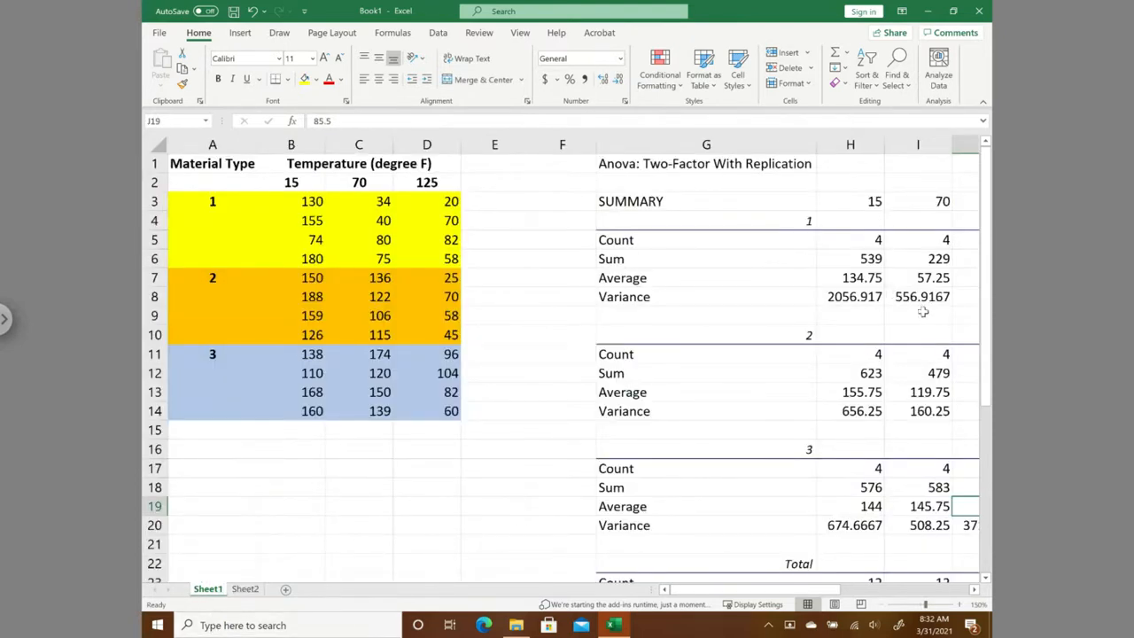
left_click(247, 589)
- Inspect the row 2 entries for Residuals, Sort Order and the percentage cumulative probability in E2, F2 and G2
left_click(585, 175)
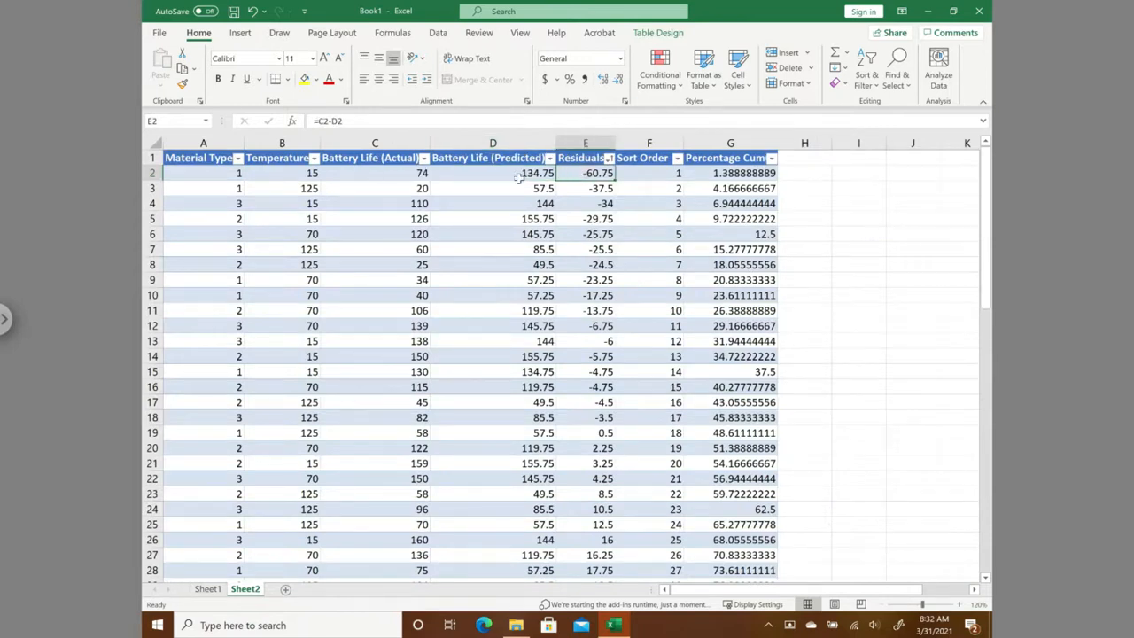
left_click(659, 176)
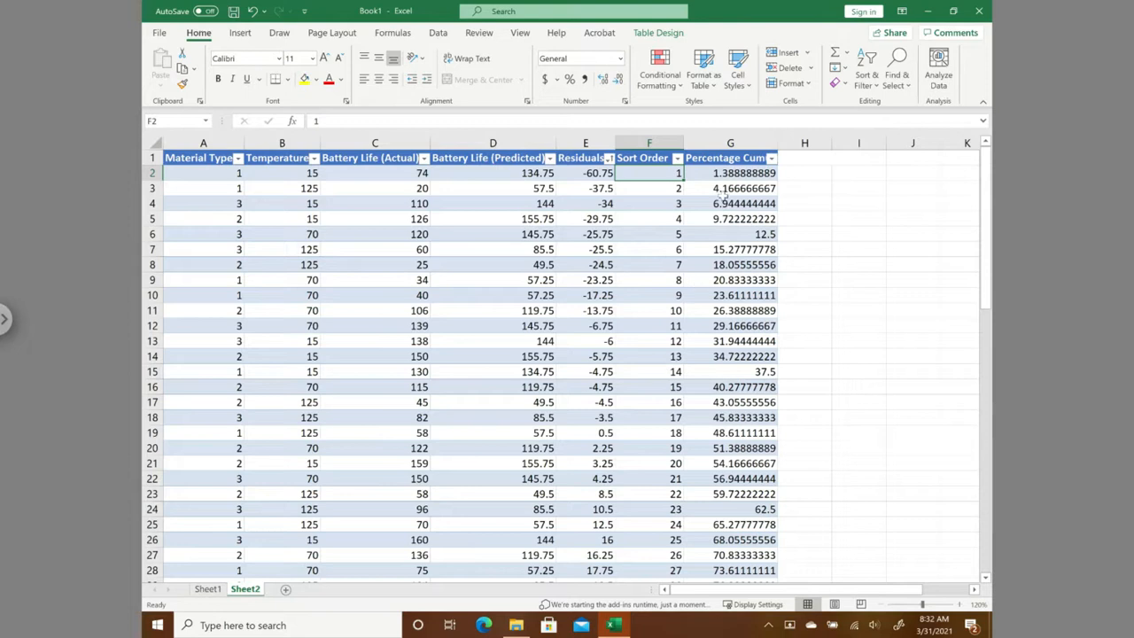
left_click(725, 175)
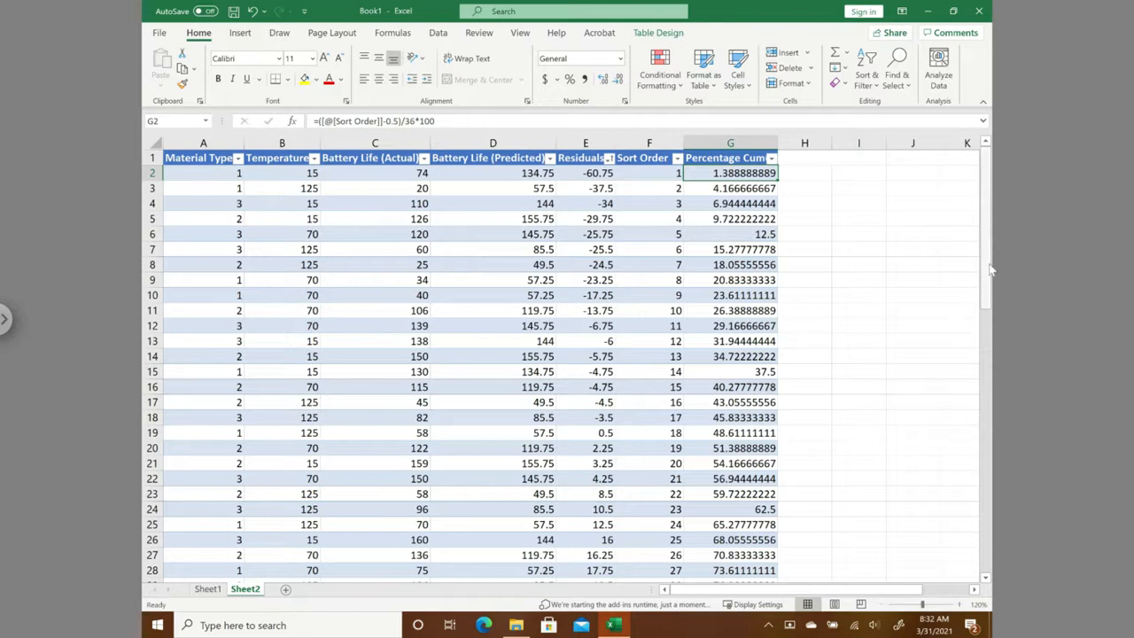
- Review the four residual plots on Sheet2 and return to the ANOVA output on Sheet1
left_click_drag(991, 302, 1019, 501)
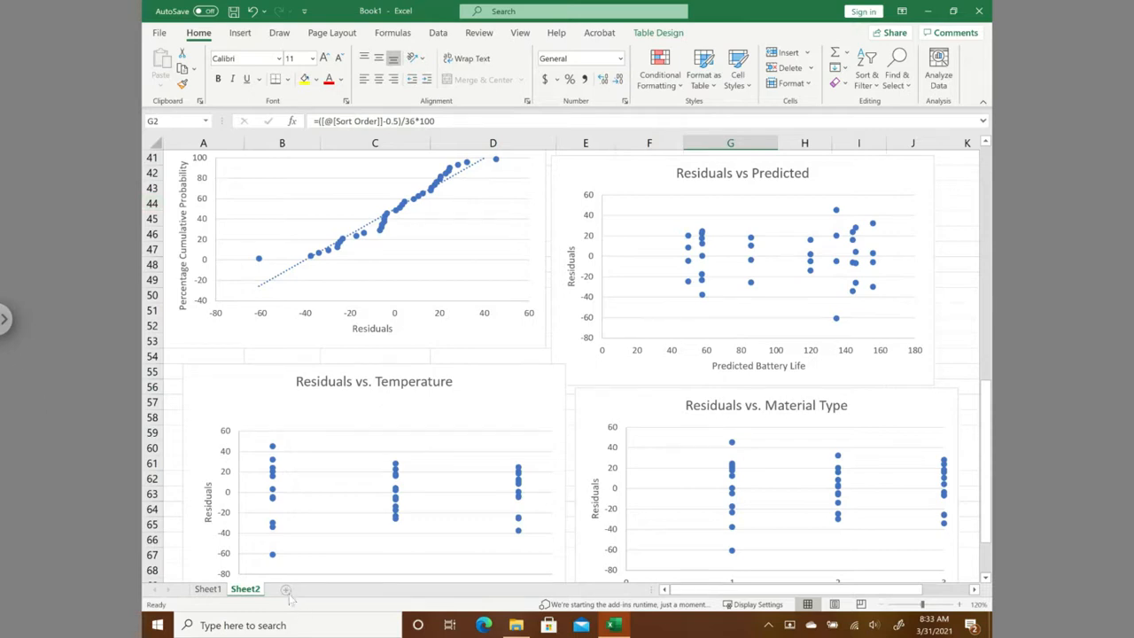
left_click(214, 593)
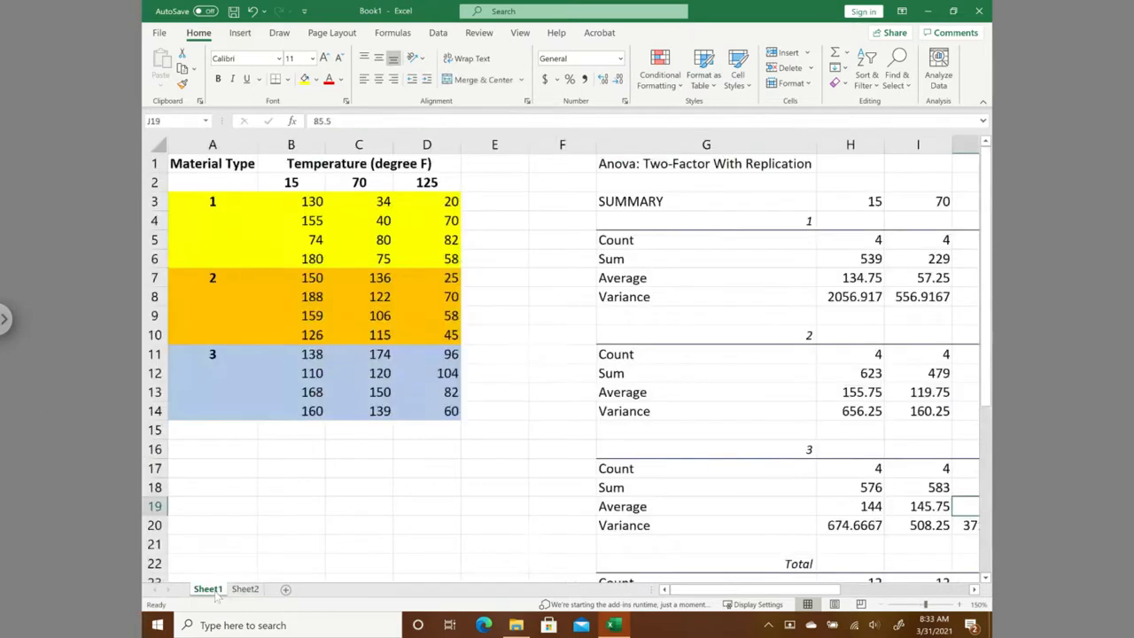
left_click(985, 577)
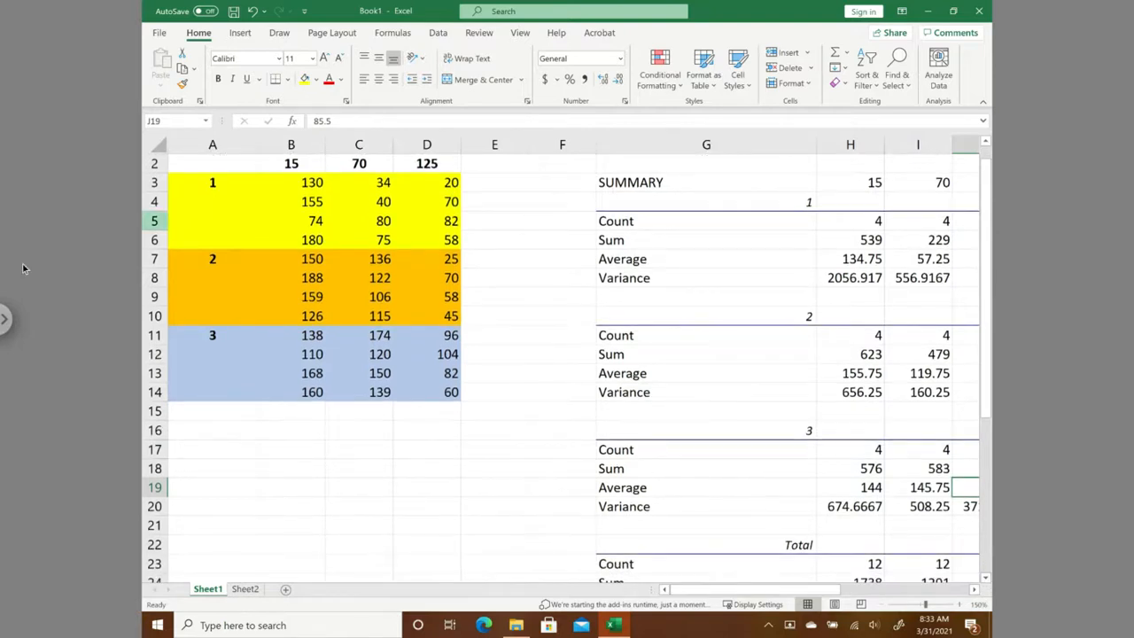
- Turn off full-screen mode in the remote desktop session and close its session options
left_click(8, 319)
left_click(27, 96)
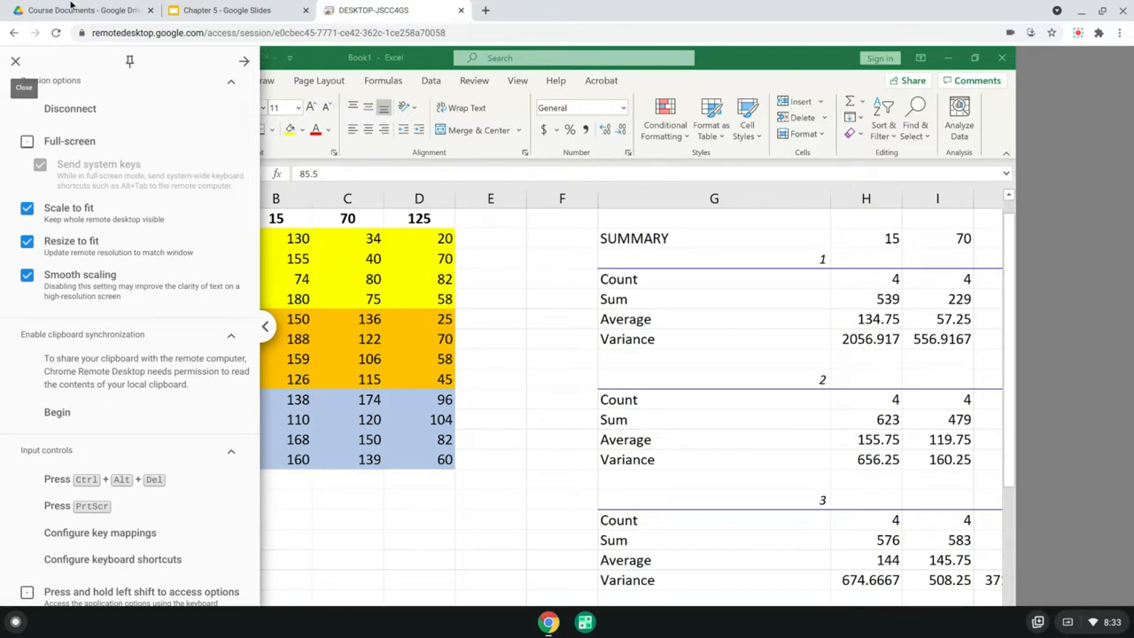
left_click(555, 341)
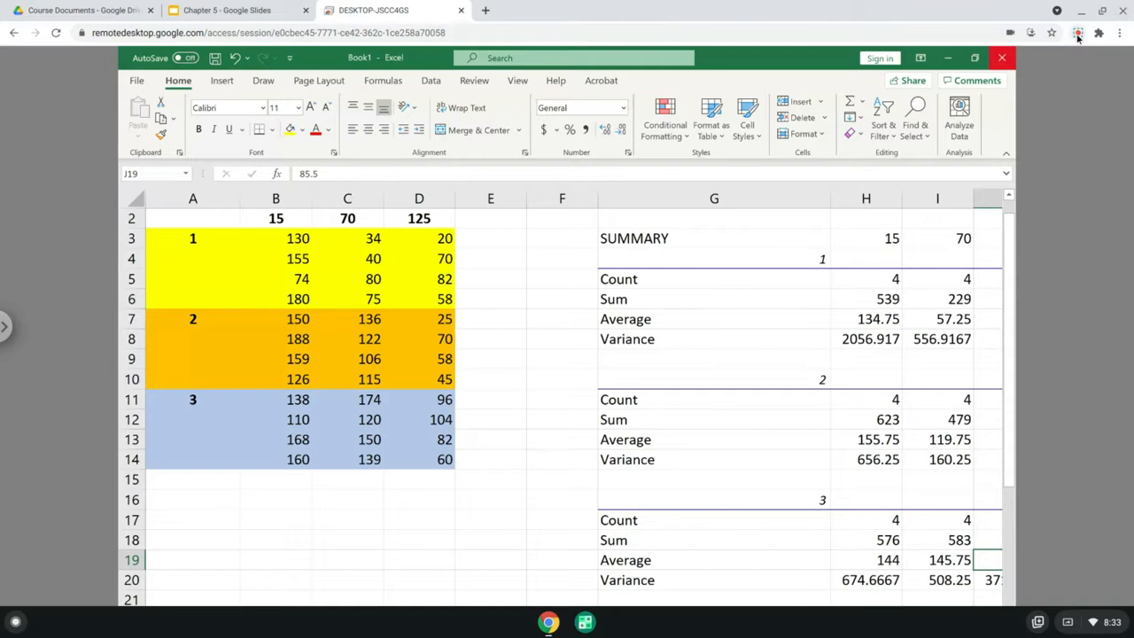
left_click(1077, 33)
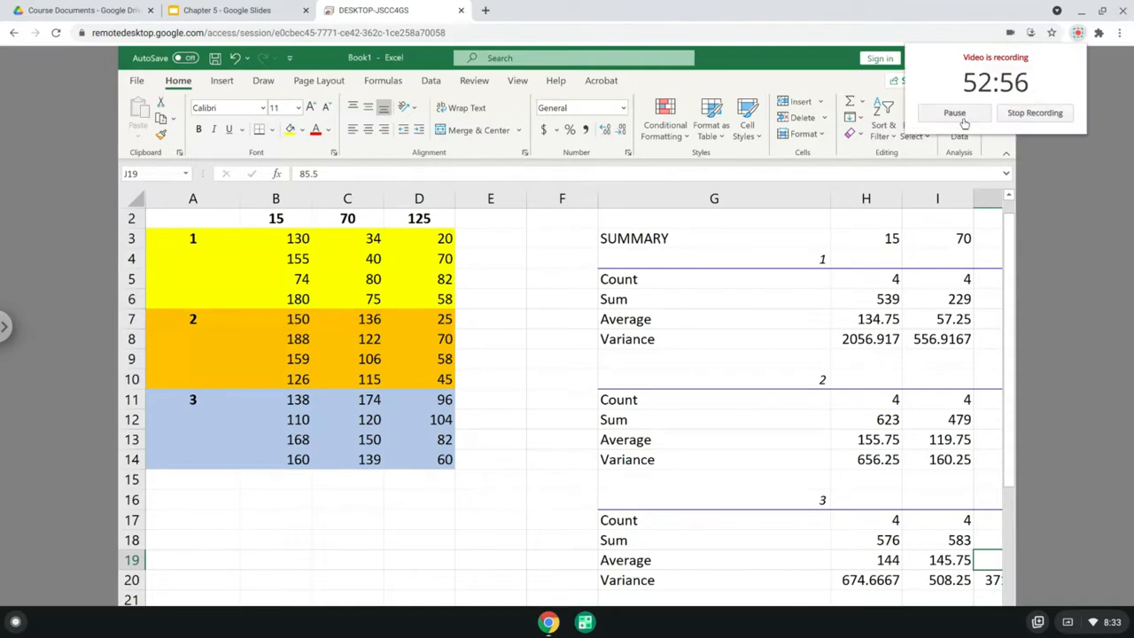
left_click(961, 120)
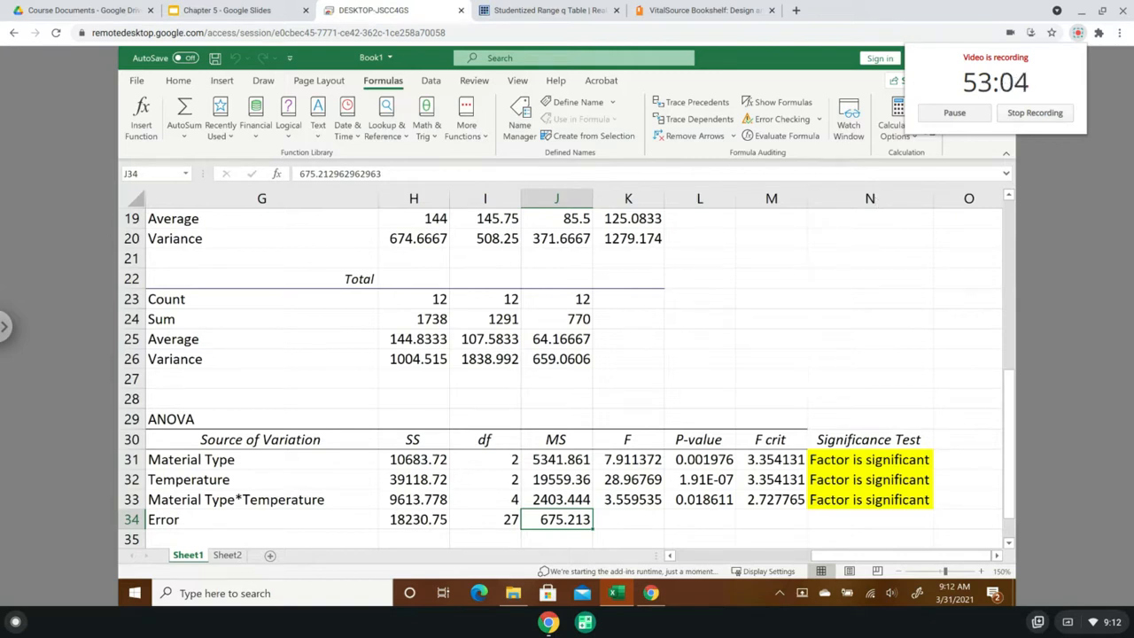
- Inspect the Material Type row of the ANOVA table and its significance test formula in N31
left_click(893, 276)
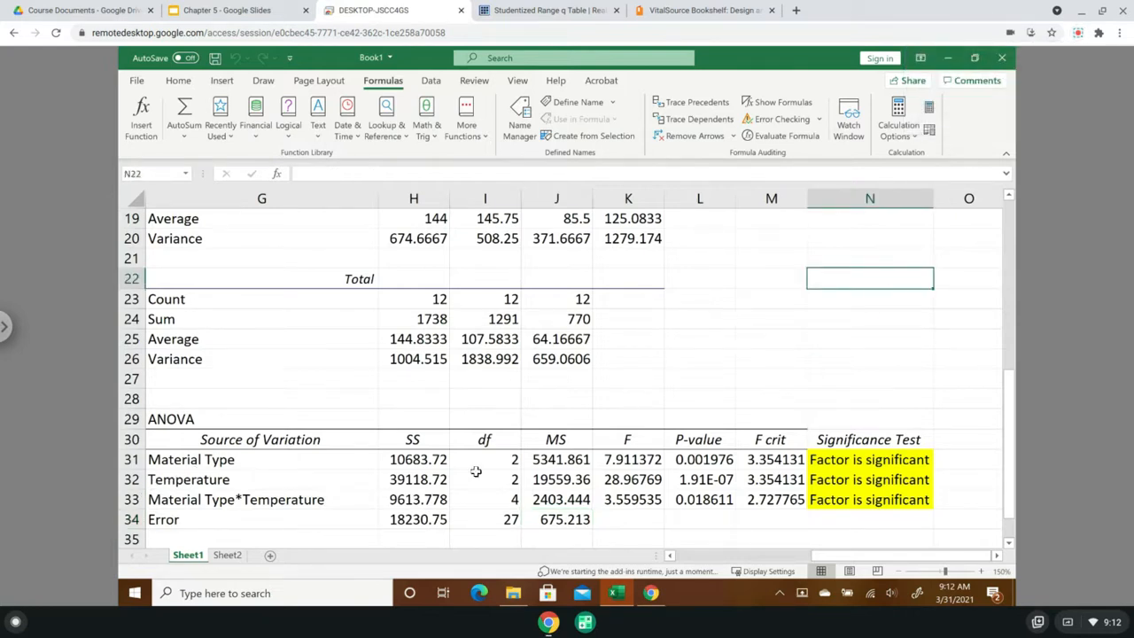
left_click(203, 467)
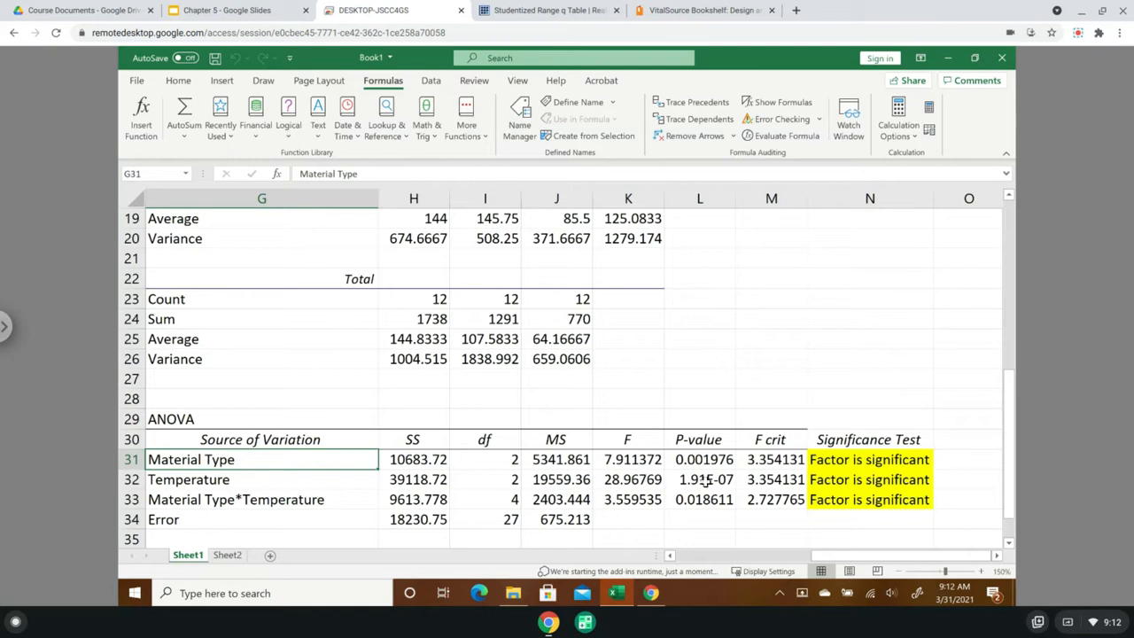
left_click(870, 462)
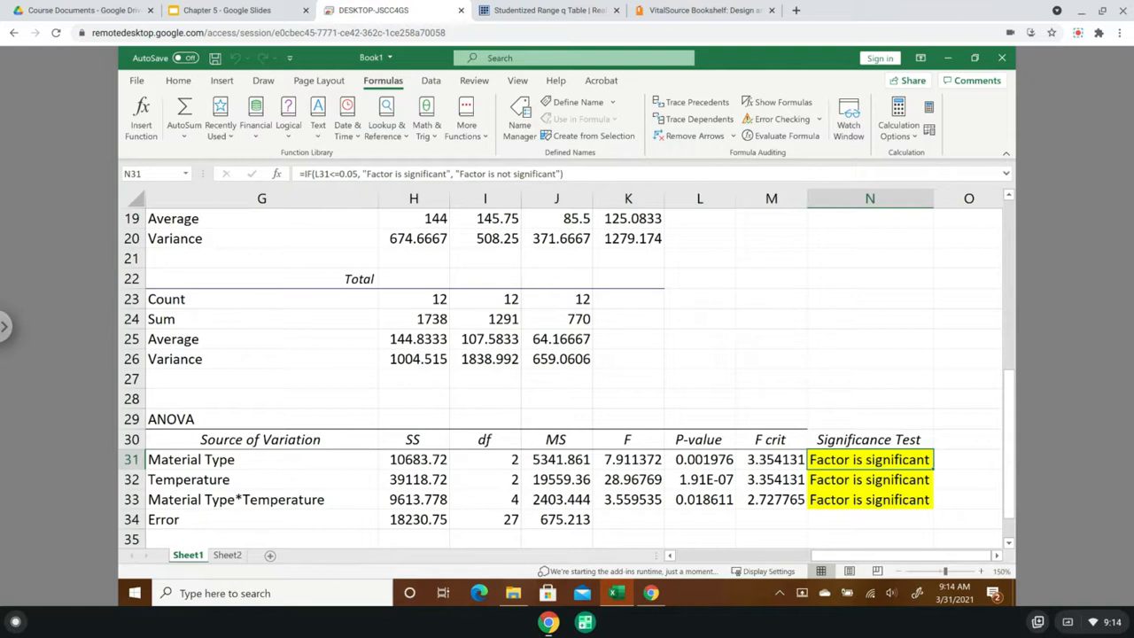
- Add the heading "Tukey Test" in A16 beneath the battery life data and make it bold and underlined
left_click_drag(864, 555, 671, 558)
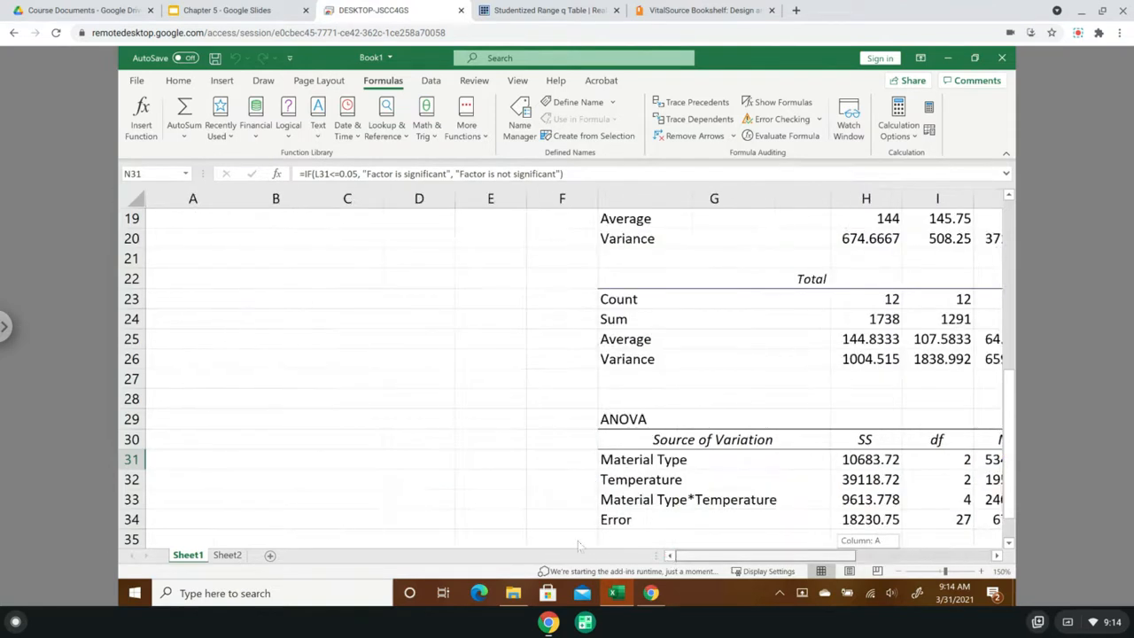
scroll(427, 431, "up", 2)
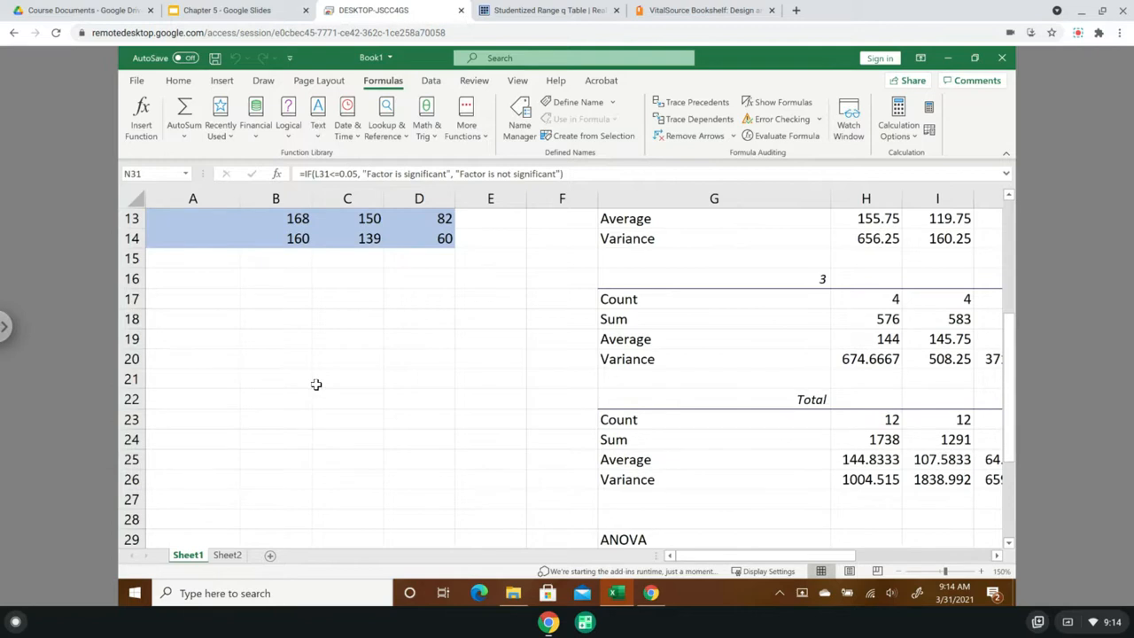
left_click(192, 280)
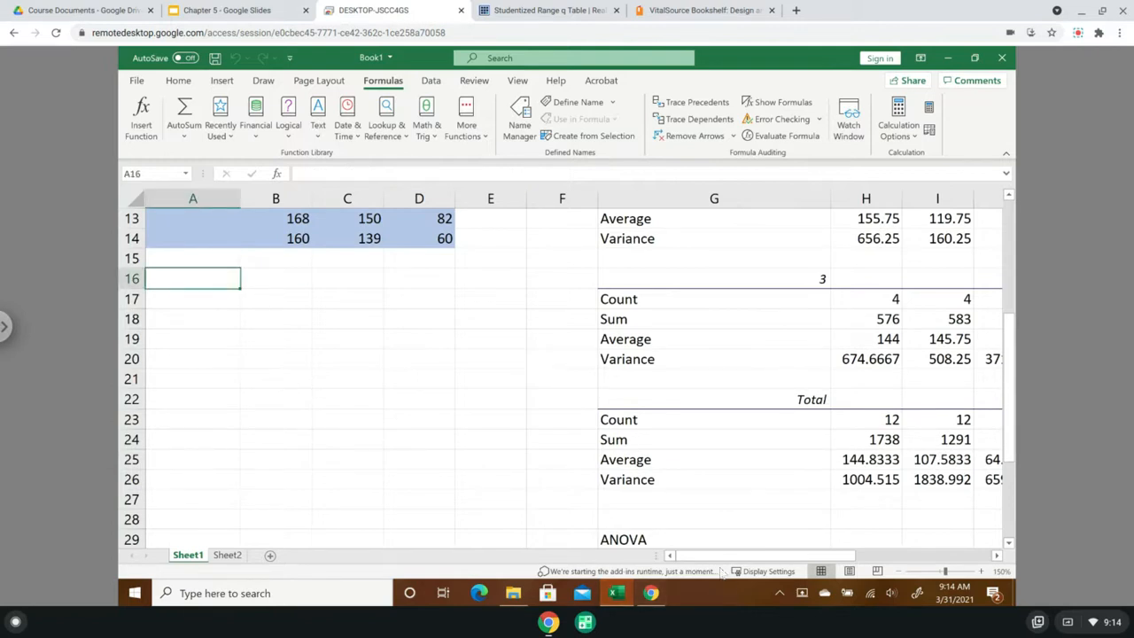
type("Tu")
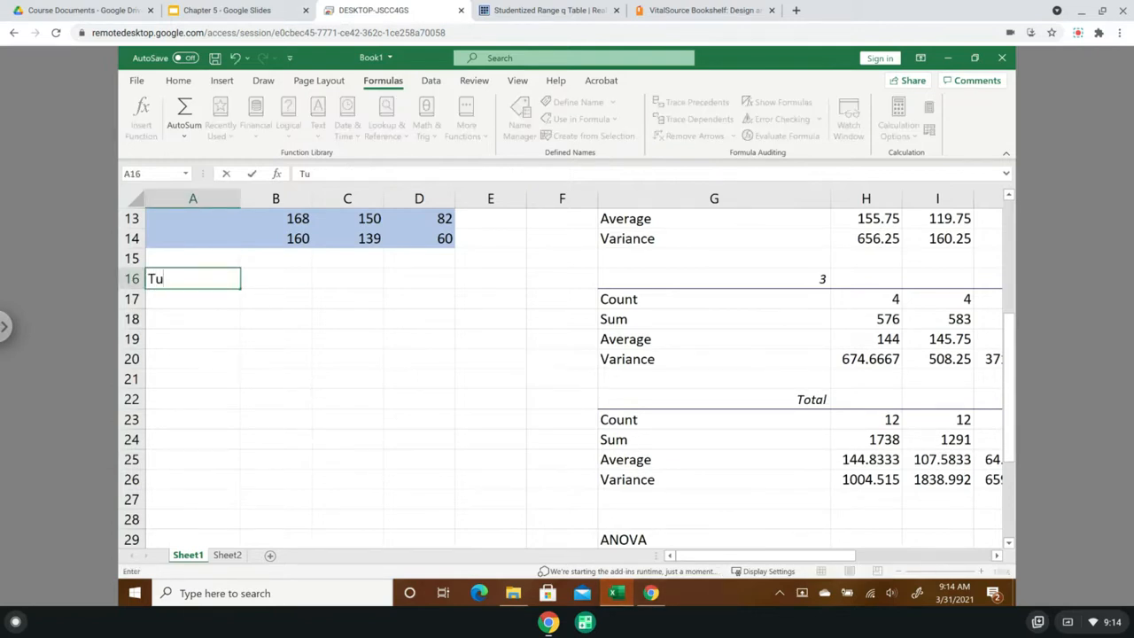
type("key Test")
key("Return")
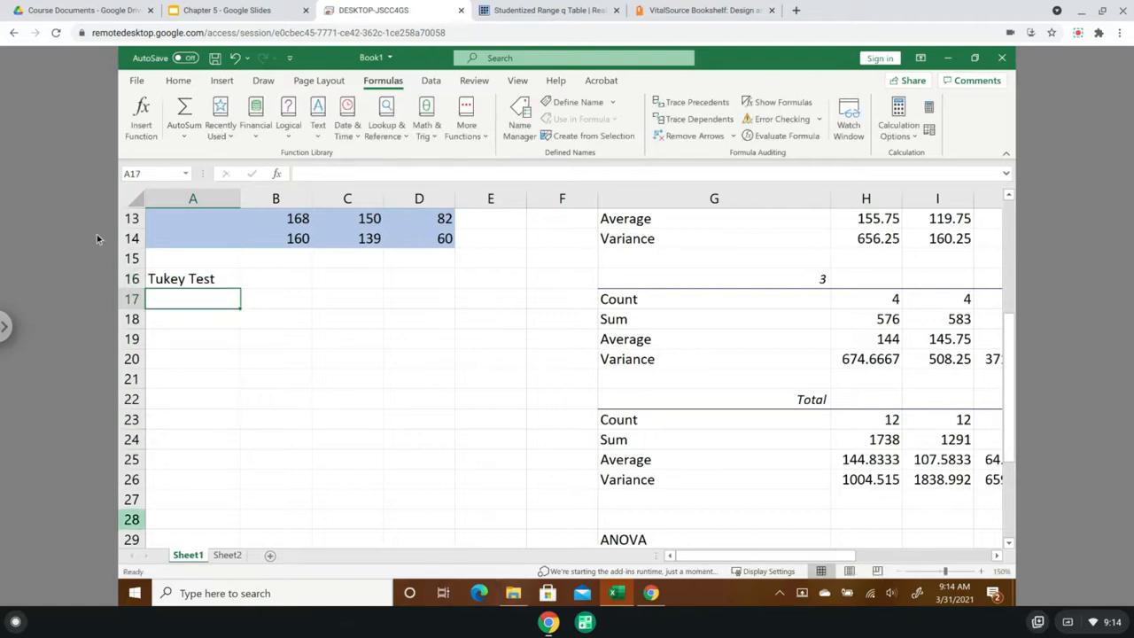
left_click(166, 277)
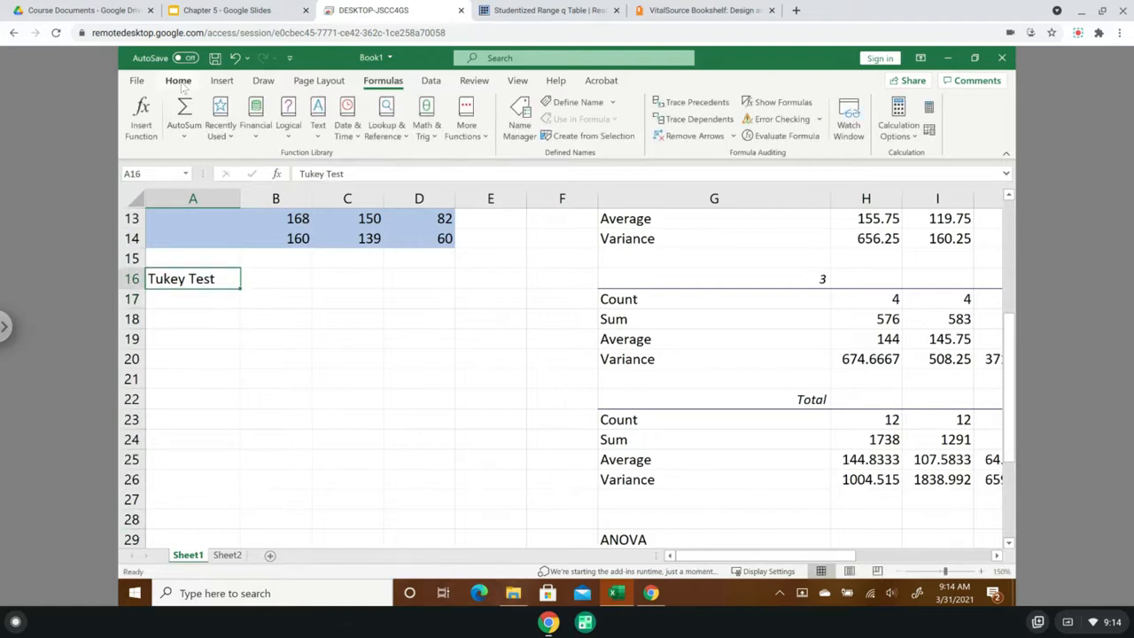
left_click(178, 80)
left_click(199, 129)
left_click(229, 129)
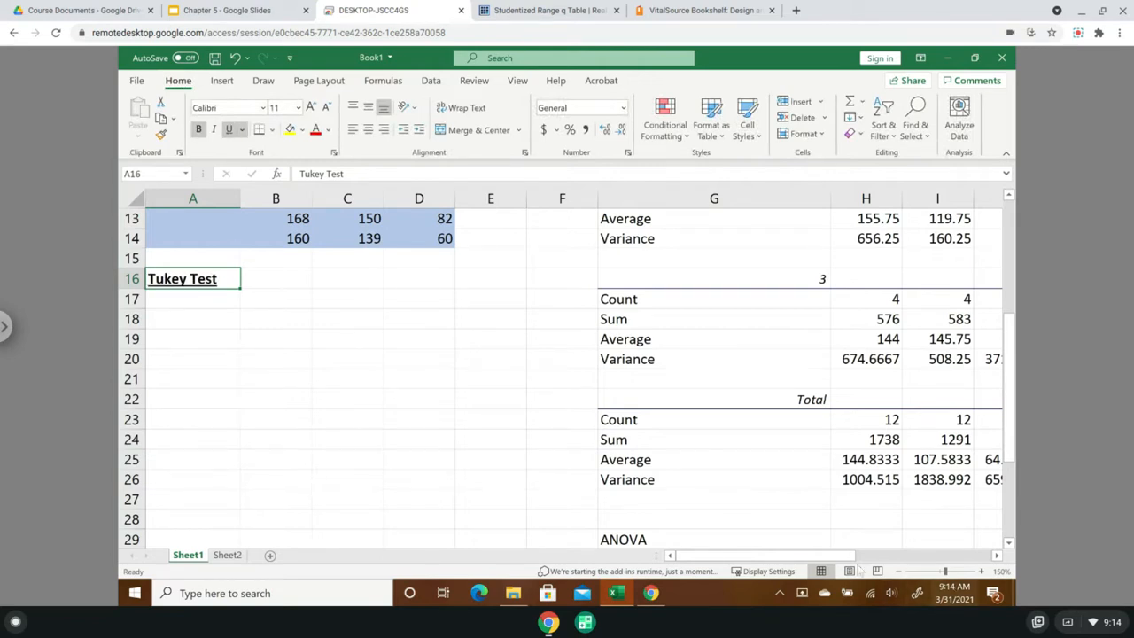
- Review the ANOVA significance results for the Material Type*Temperature interaction in N33 and the Material Type and Temperature factors
left_click_drag(855, 559, 880, 553)
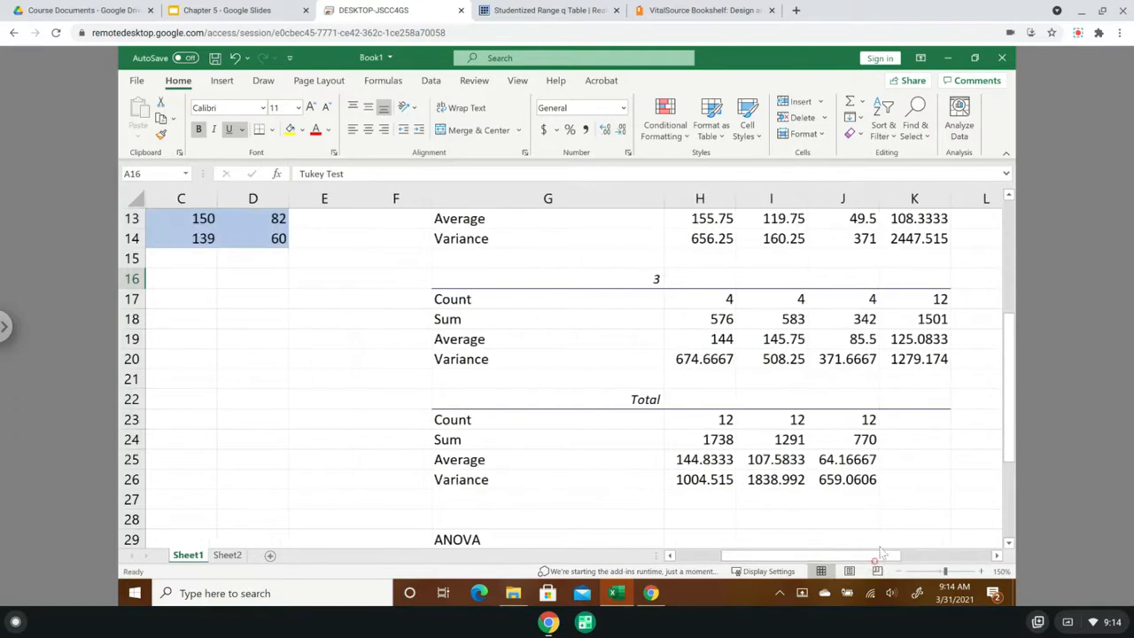
left_click_drag(1008, 443, 1007, 525)
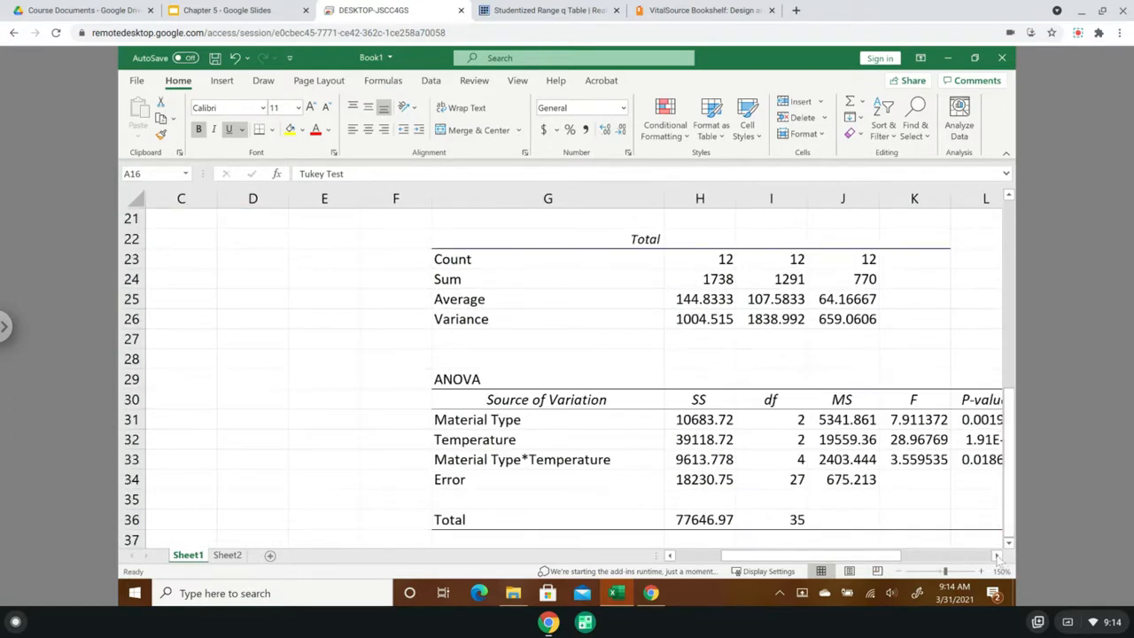
left_click(996, 555)
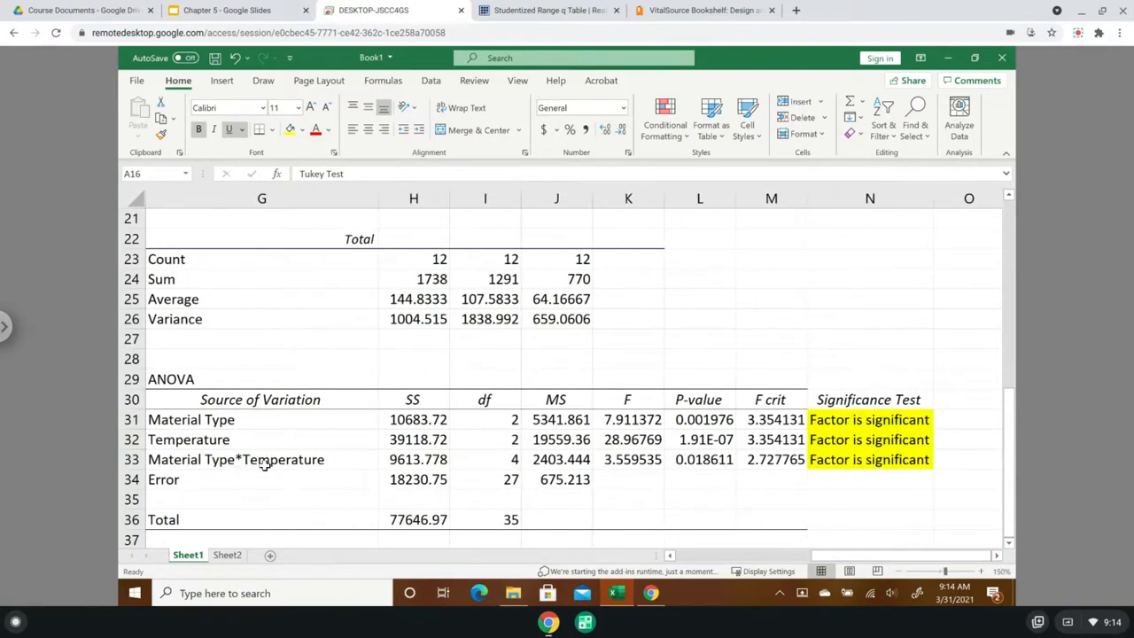
left_click(851, 465)
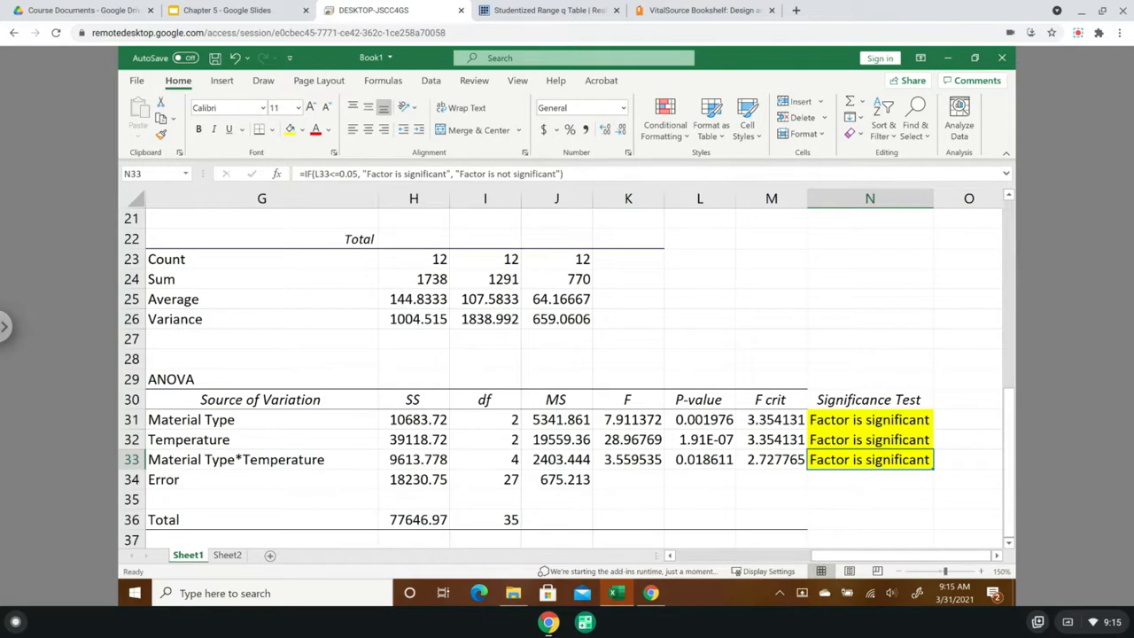
left_click(232, 421)
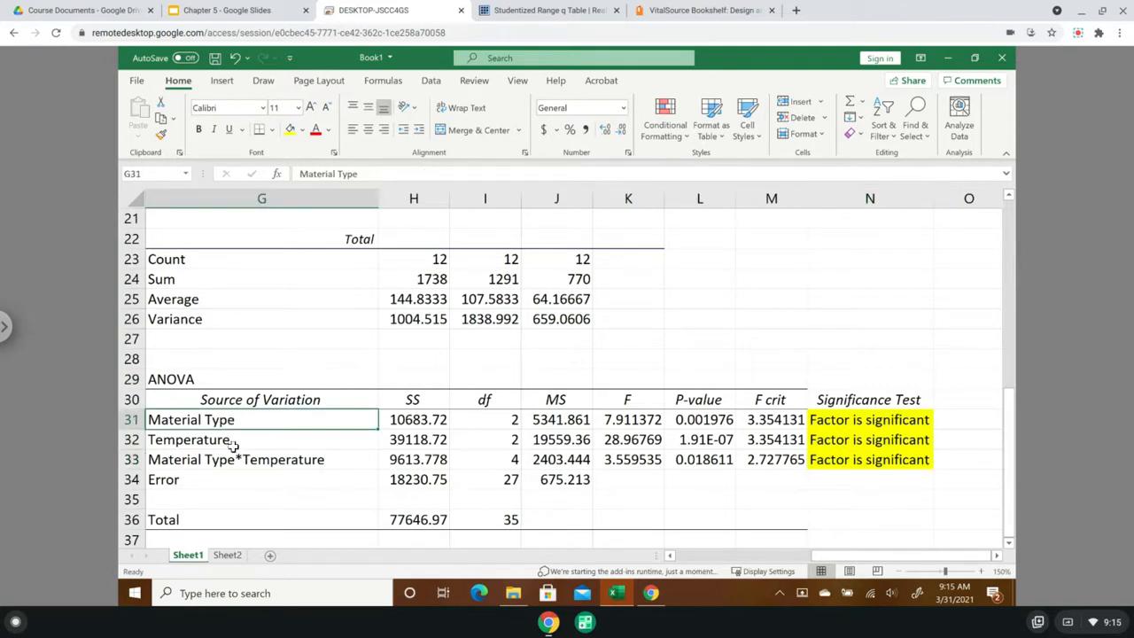
left_click(235, 443)
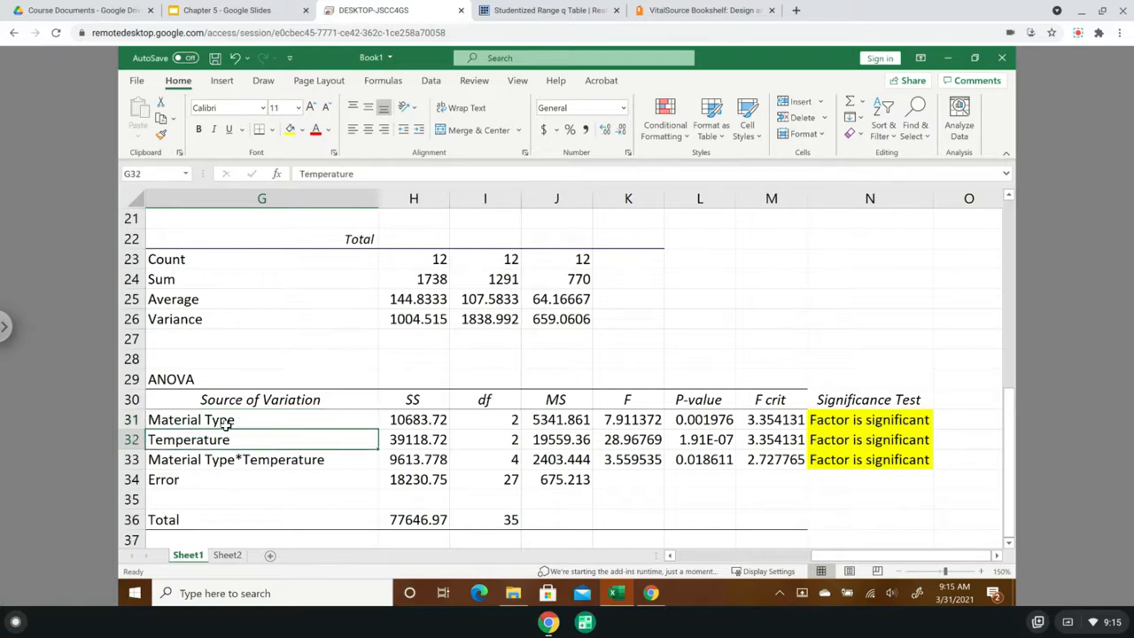
left_click(229, 423)
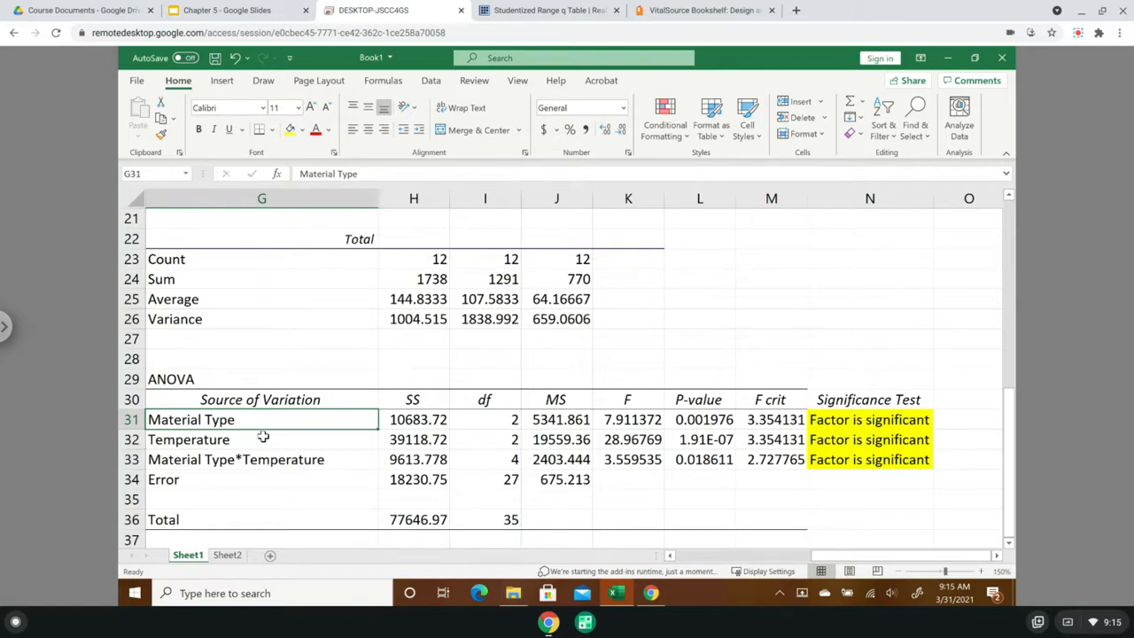
- Enter the label k in A17 under the Tukey Test heading and the value 3 beside it in B17
left_click_drag(869, 562, 675, 558)
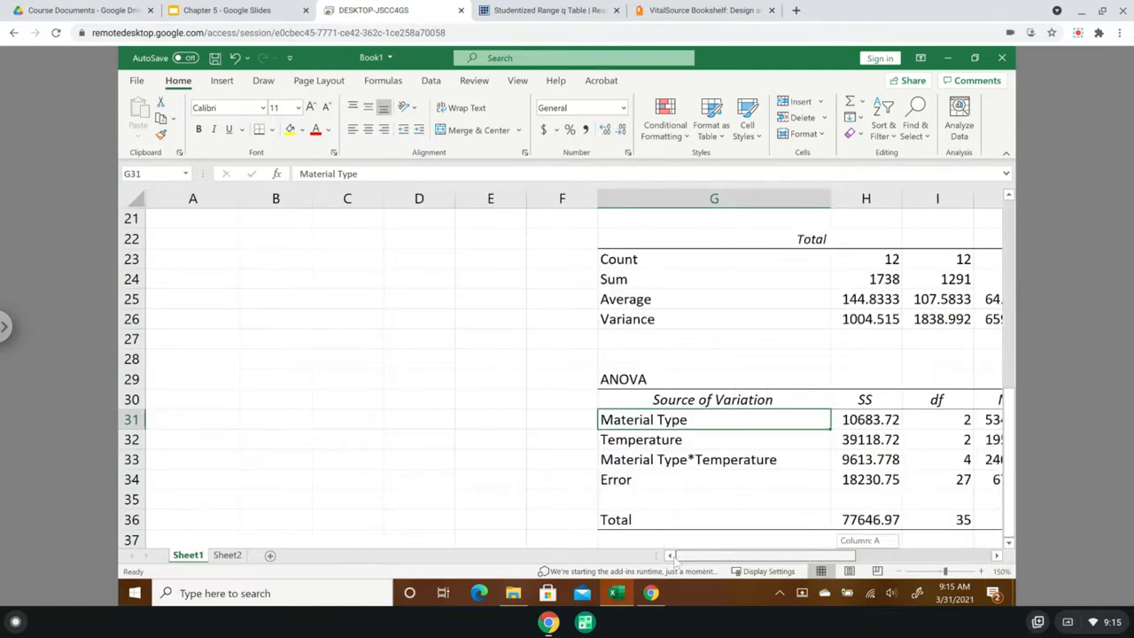
left_click_drag(1011, 418, 1017, 241)
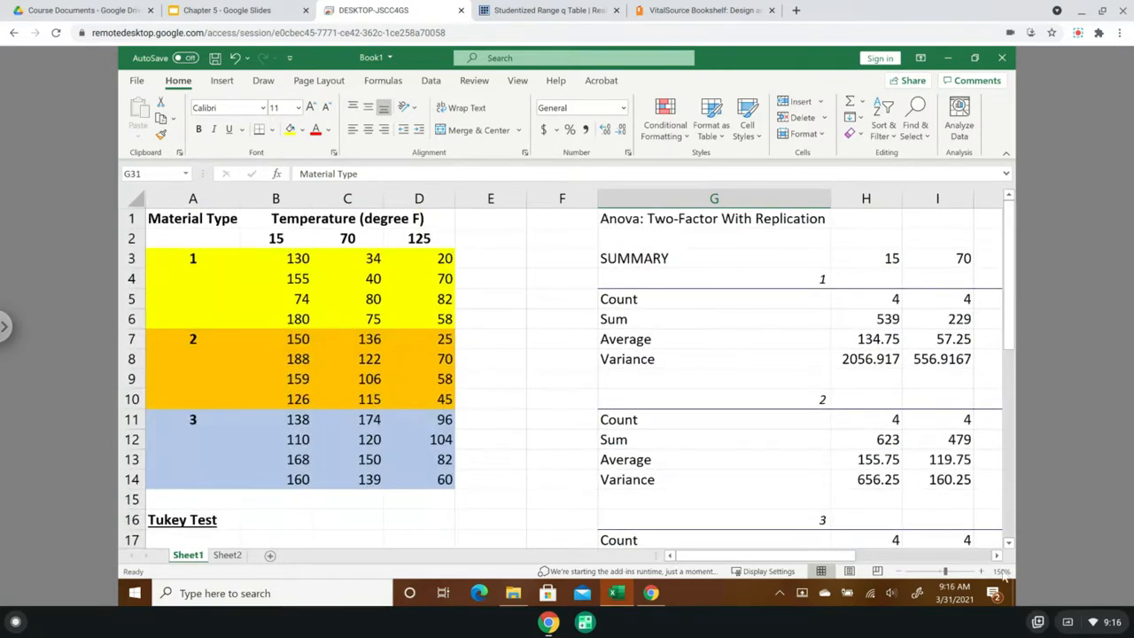
left_click(1009, 542)
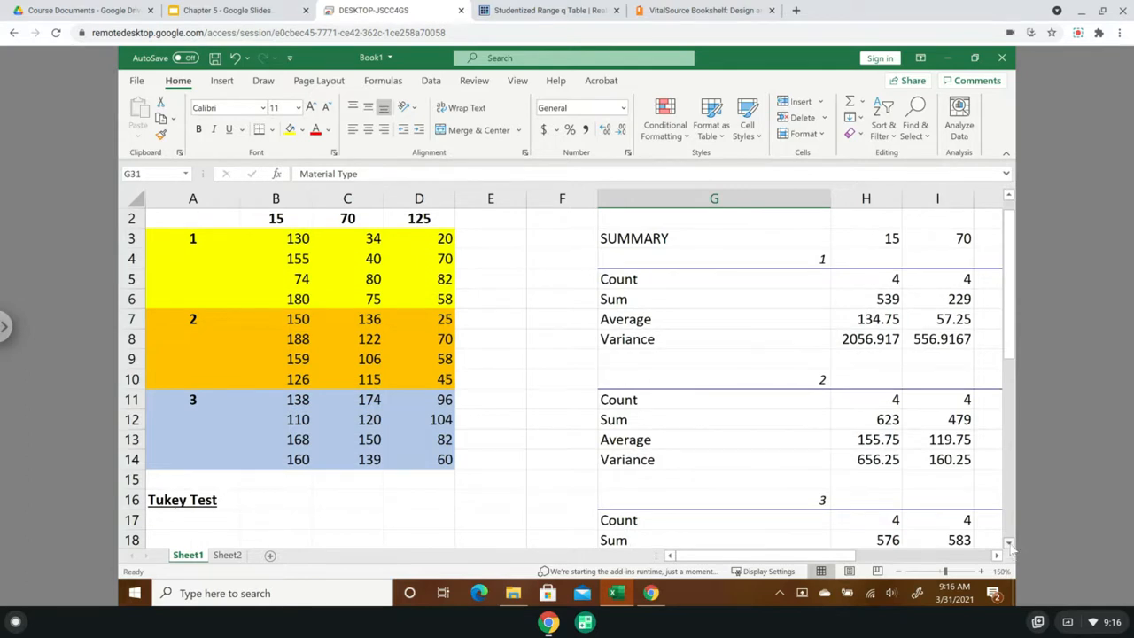
left_click(193, 522)
type("k")
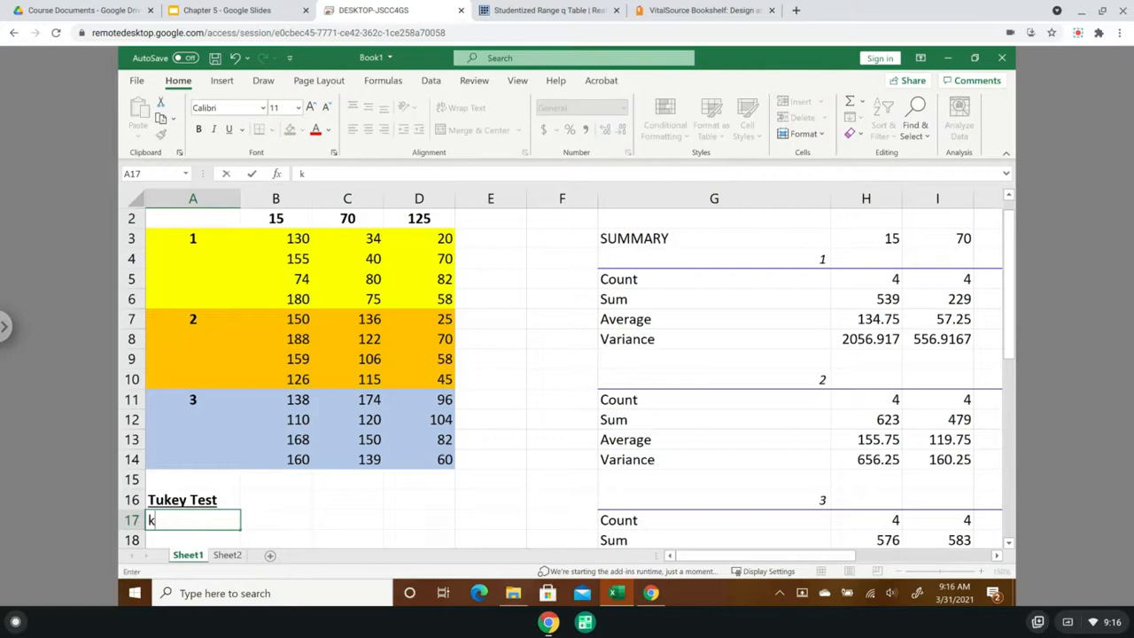
key("Tab")
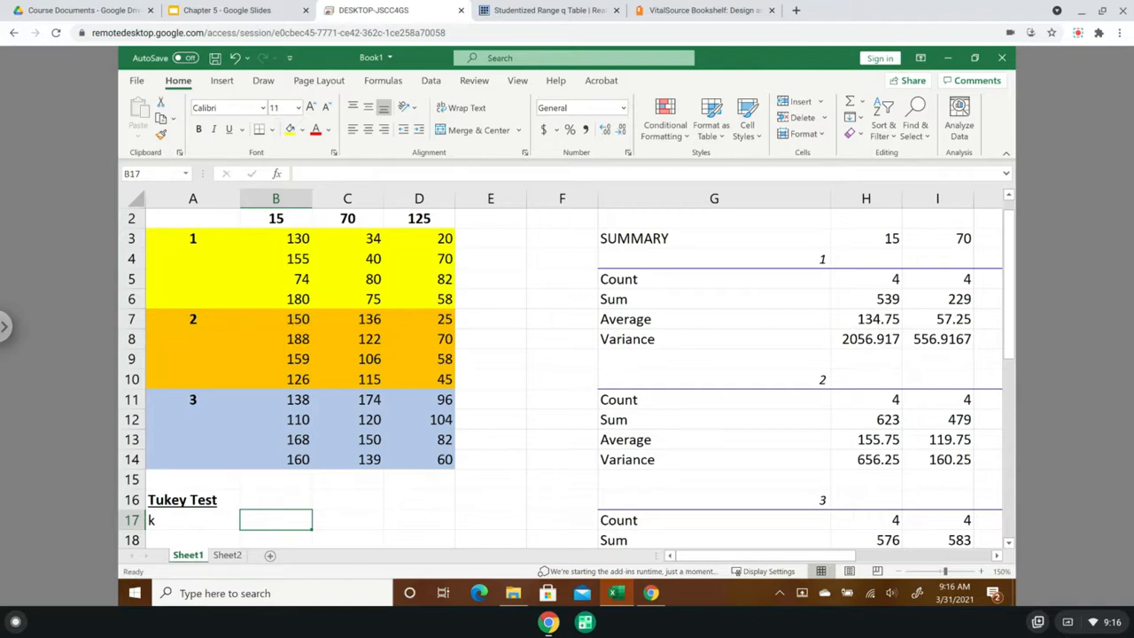
type("3")
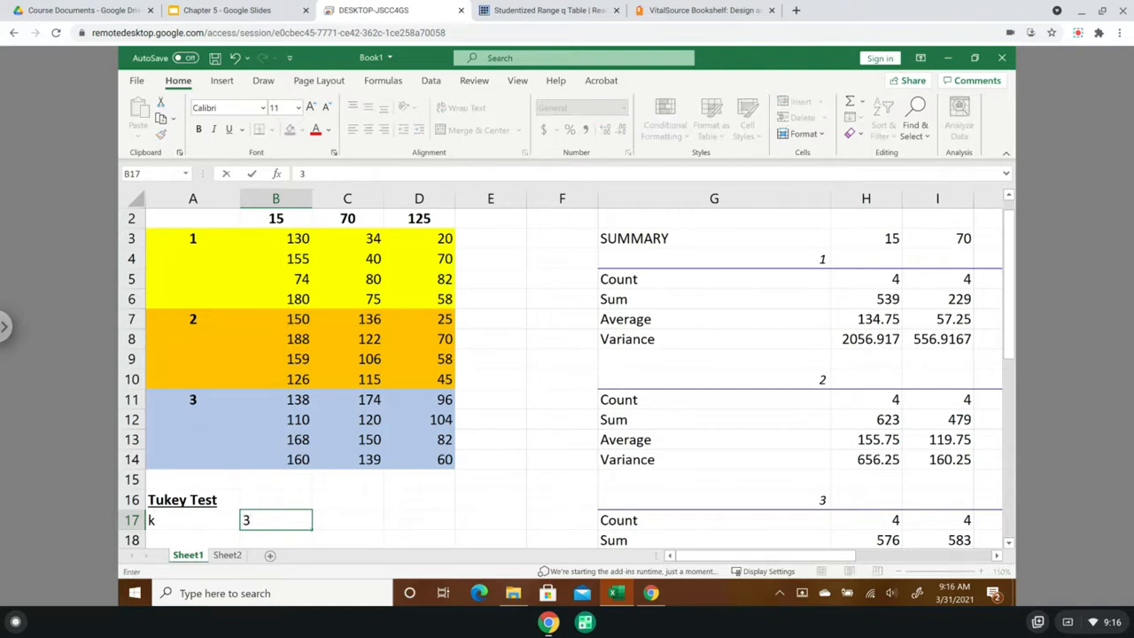
key("Return")
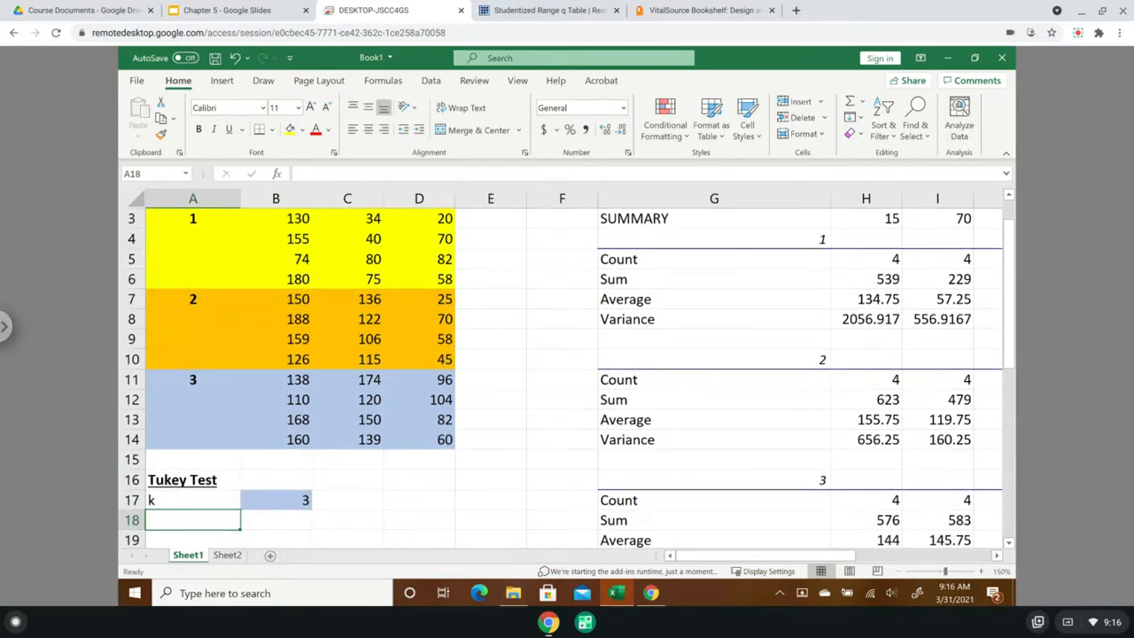
- Add the label "n.obs" in A18 below k
type("n")
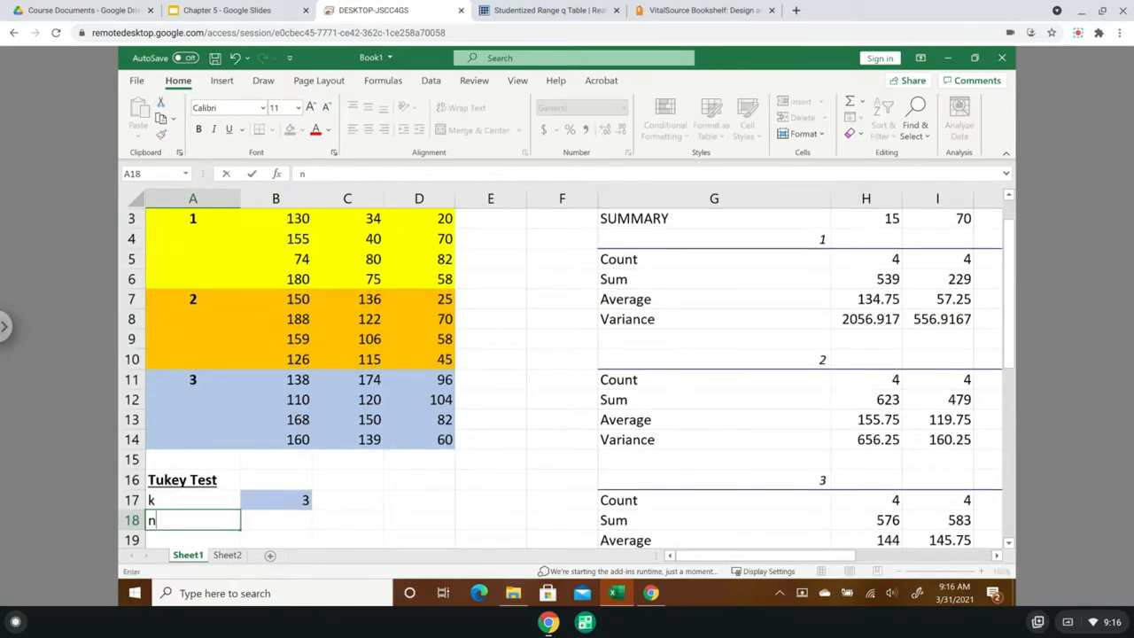
type(".obs")
left_click(319, 526)
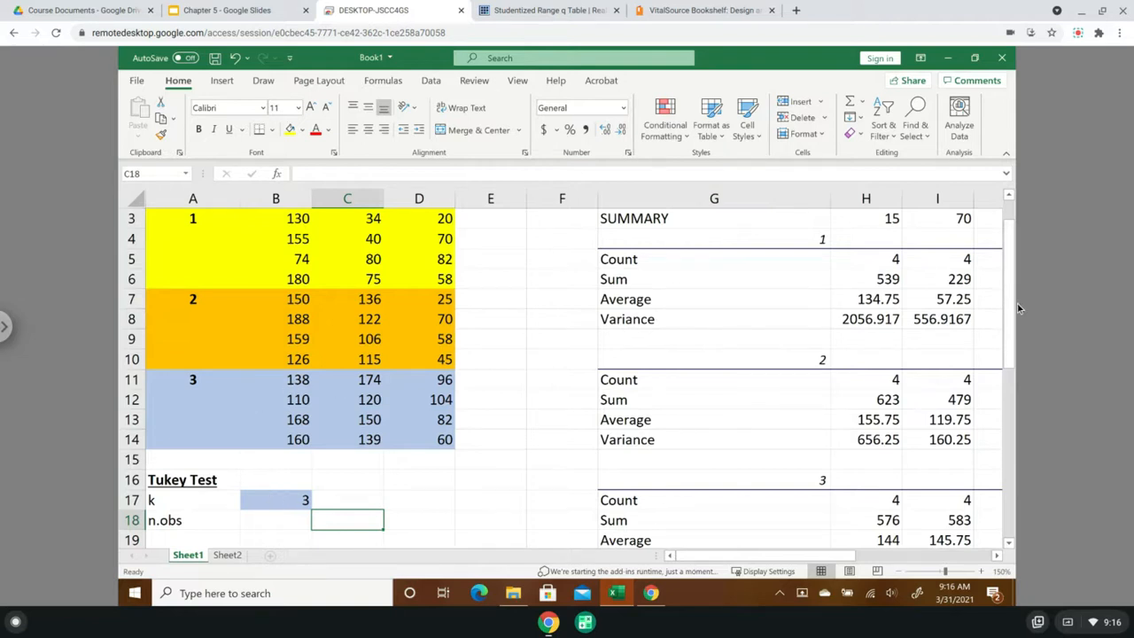
- Extend the Tukey Test heading in A16 to read "Tukey Test (at 70 degree F)"
left_click_drag(1009, 285, 1009, 256)
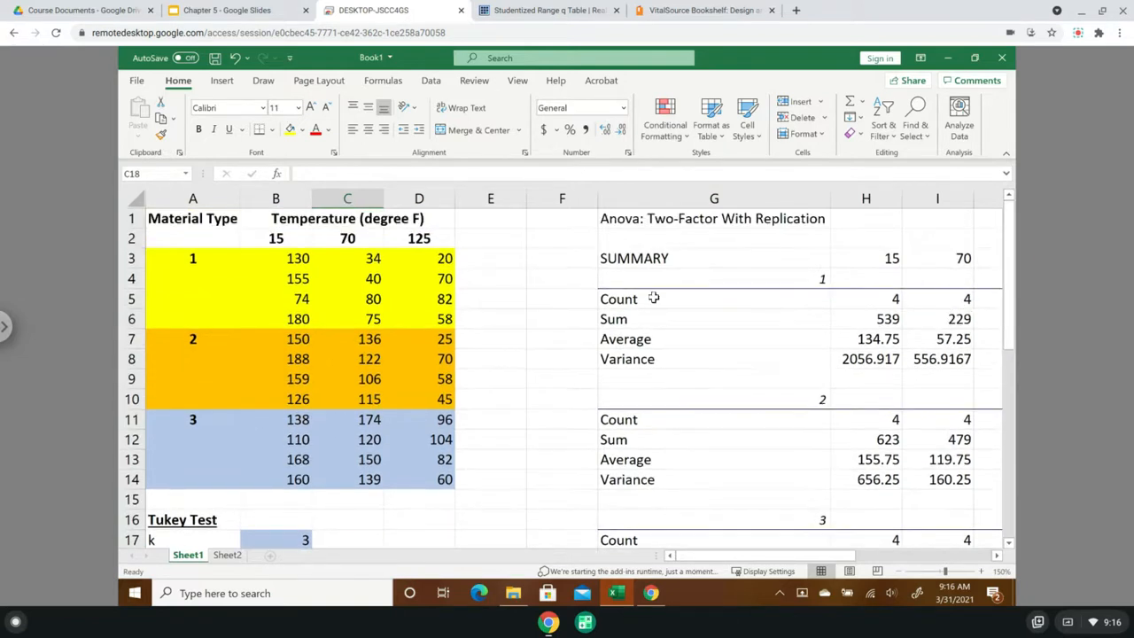
left_click_drag(350, 256, 354, 319)
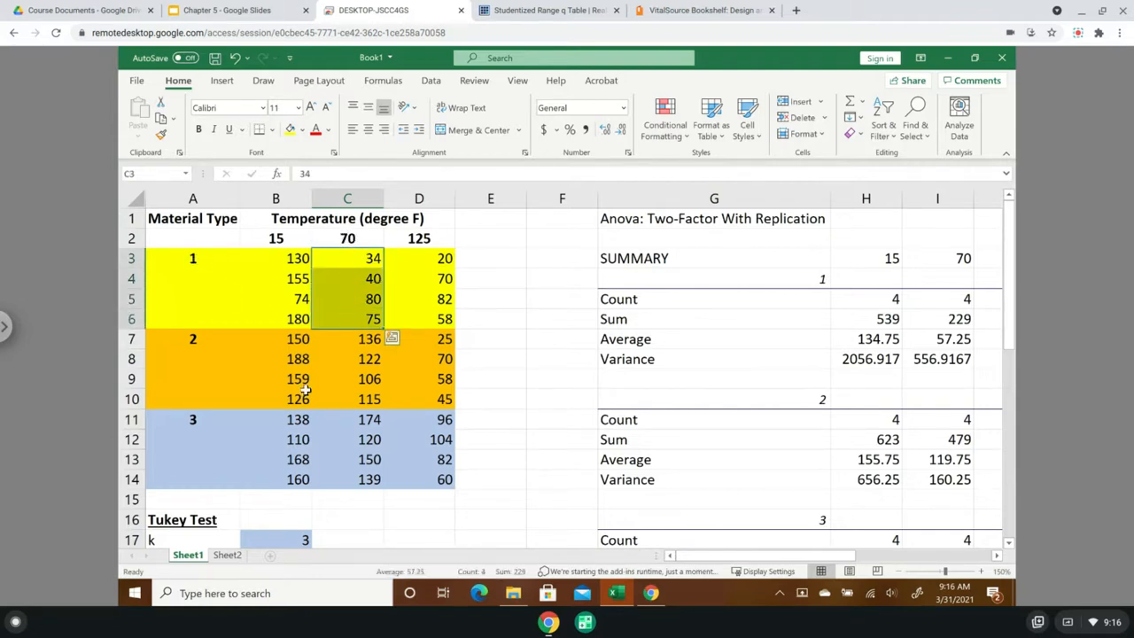
double_click(226, 520)
type("(")
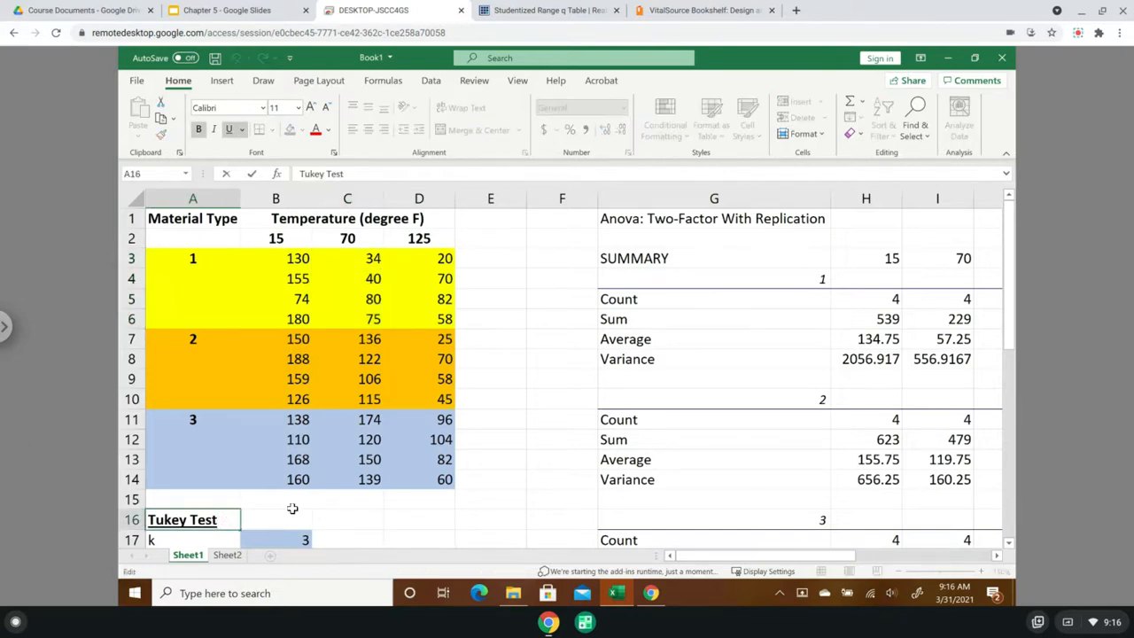
type("at 70")
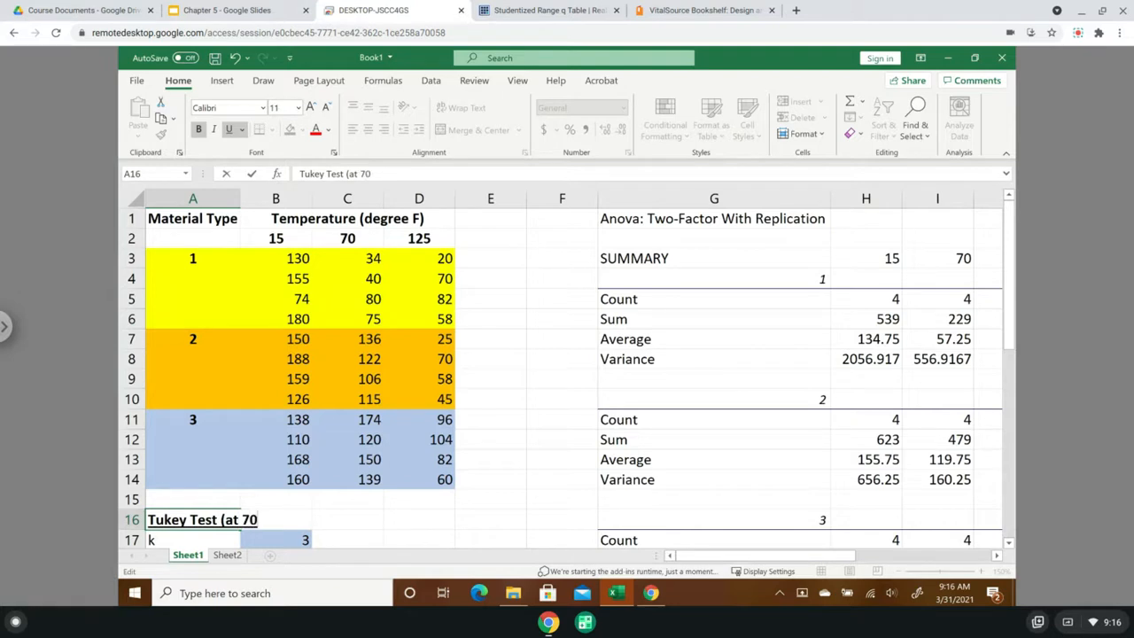
type(" degree")
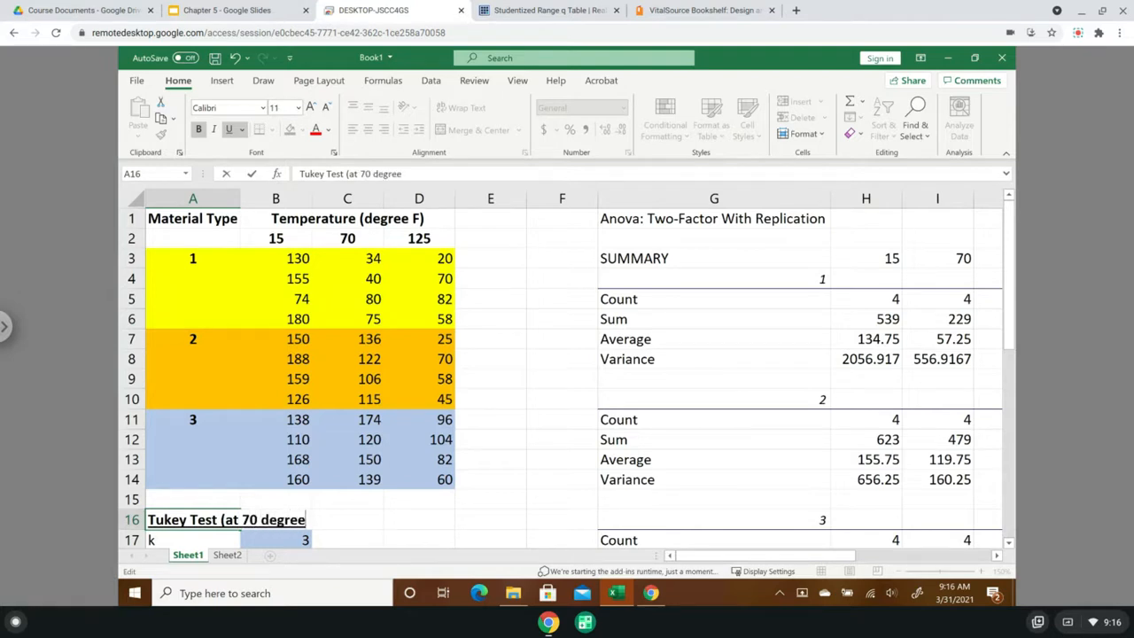
type(" F)")
key("Return")
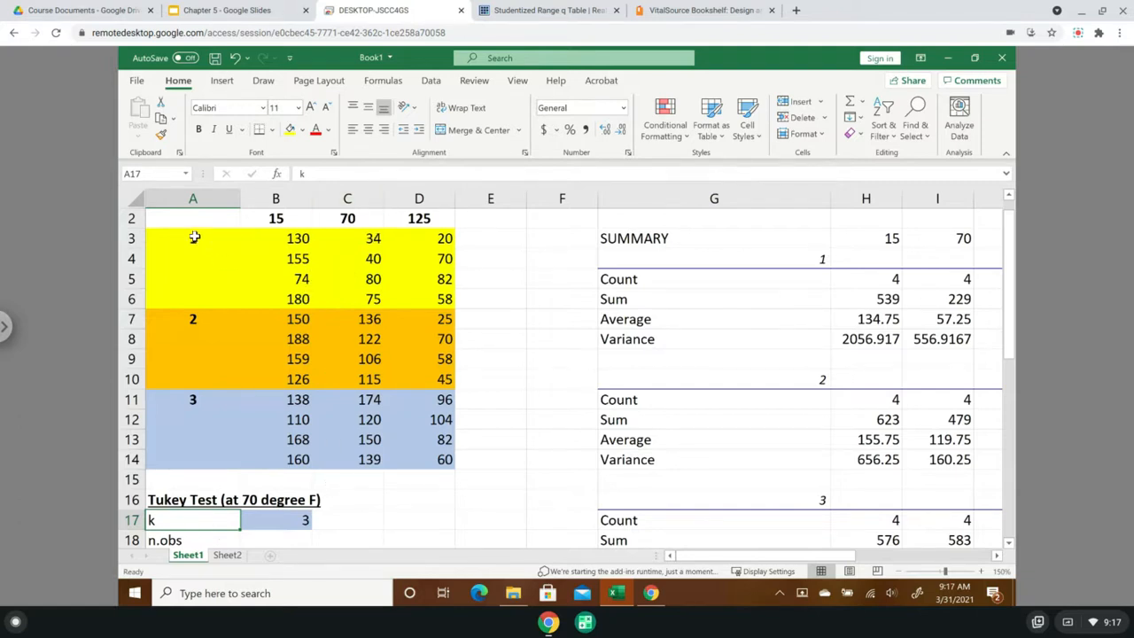
- Enter the number of observations per material type at 70 degrees, 4, in B18 beside n.obs
left_click_drag(358, 238, 355, 299)
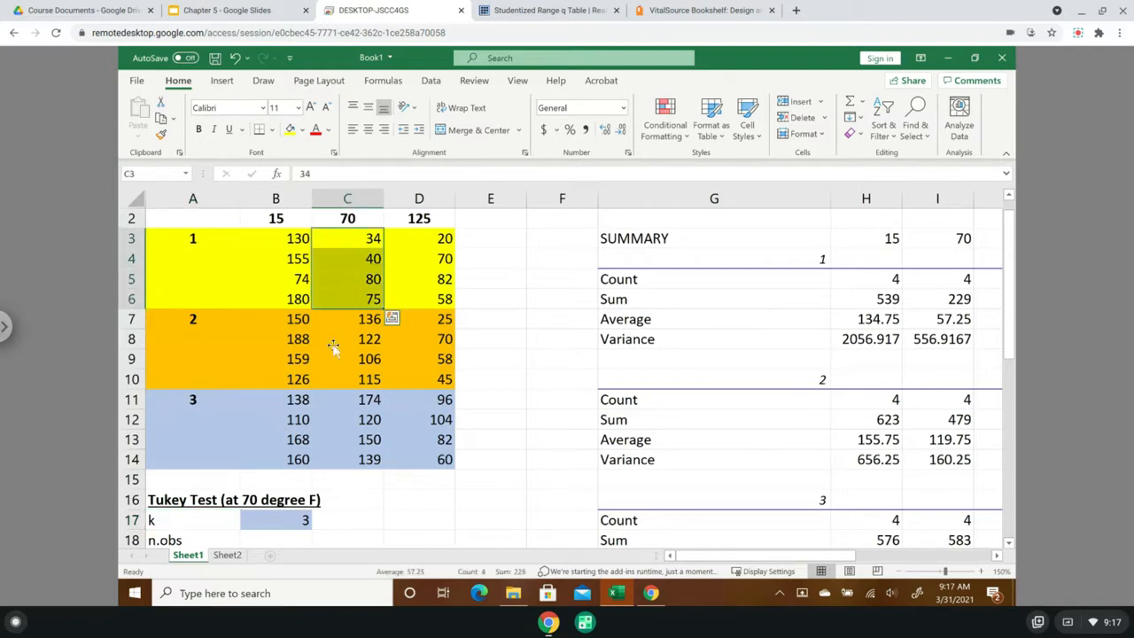
left_click(276, 541)
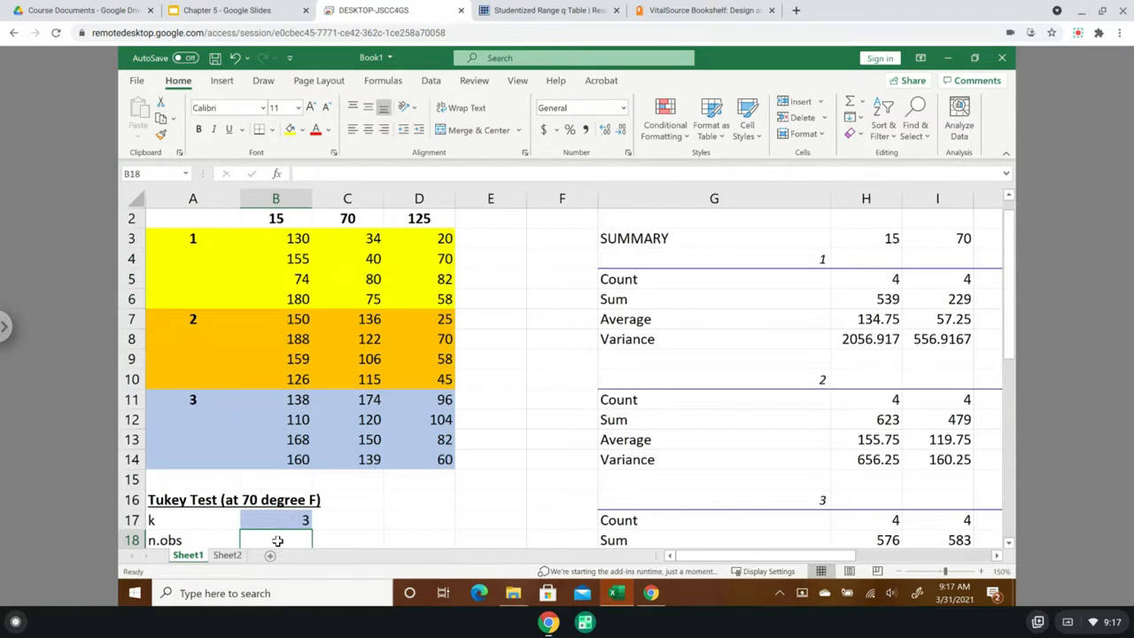
type("4")
left_click(456, 498)
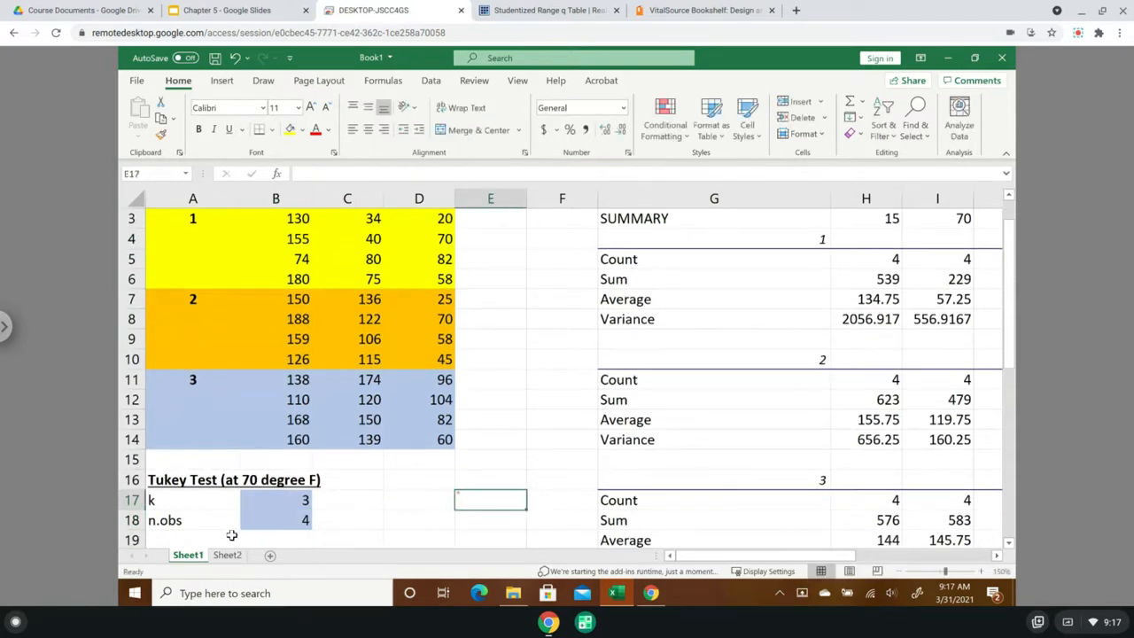
- Add the labels "df (Error)" in A19 and "MS (Error)" in A20 beneath n.obs
left_click(181, 538)
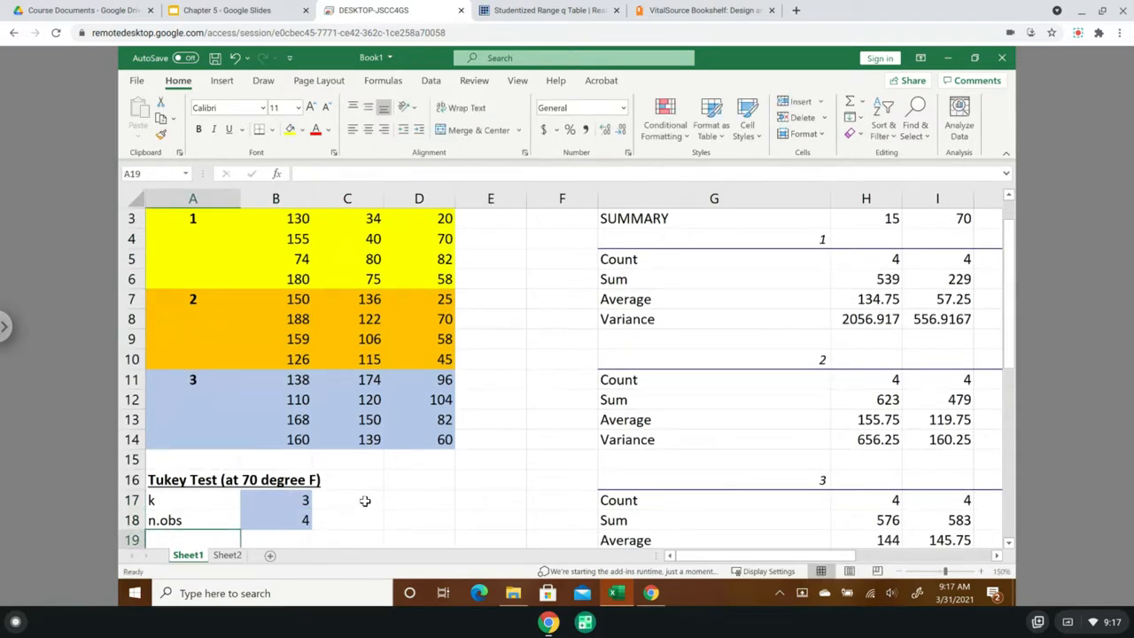
left_click(1007, 544)
left_click(1008, 543)
left_click(1009, 544)
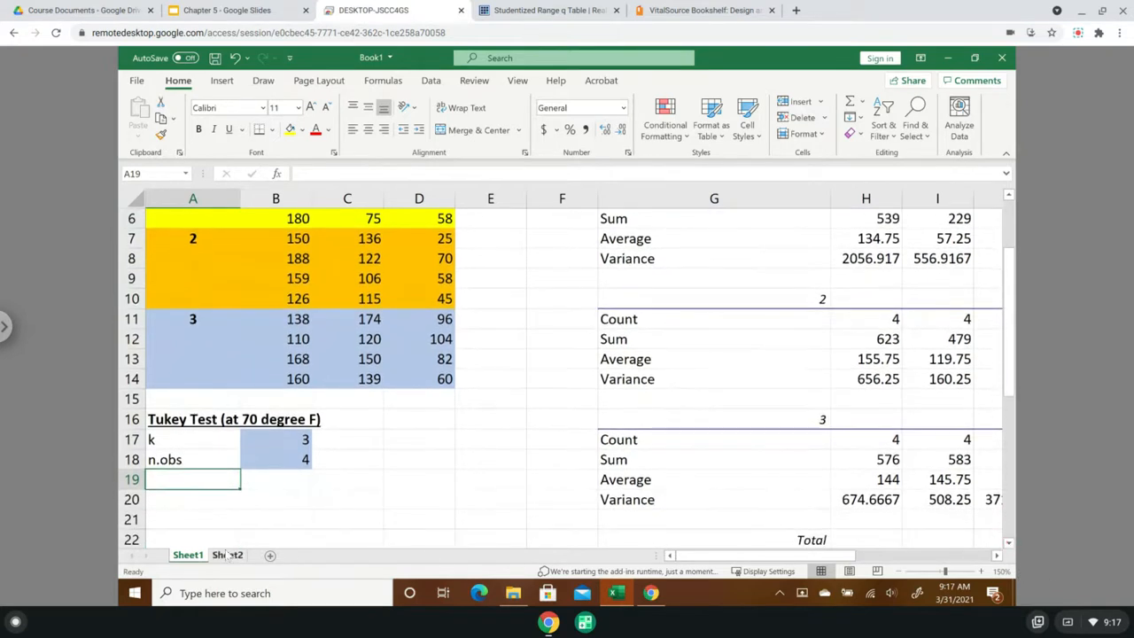
type("df (Error")
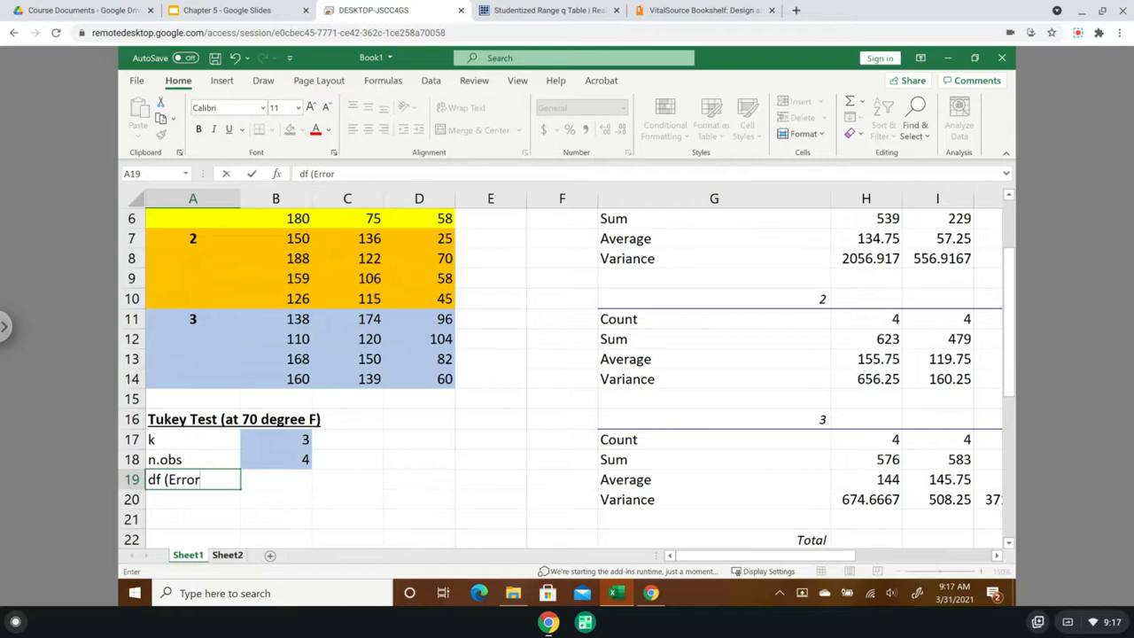
type(")")
key("Return")
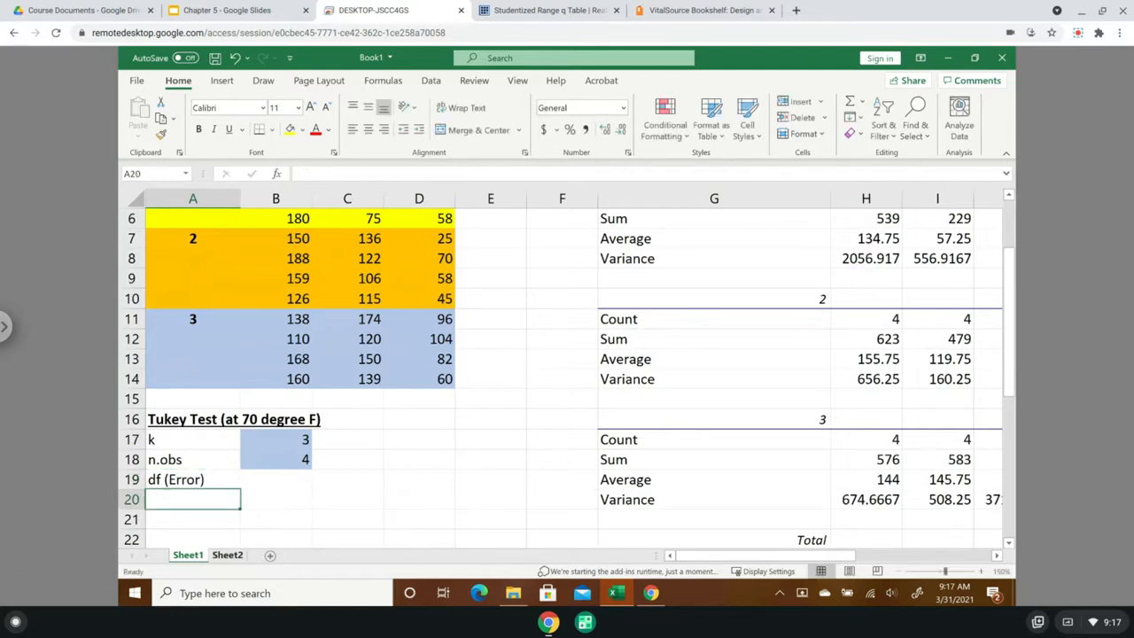
type("MS")
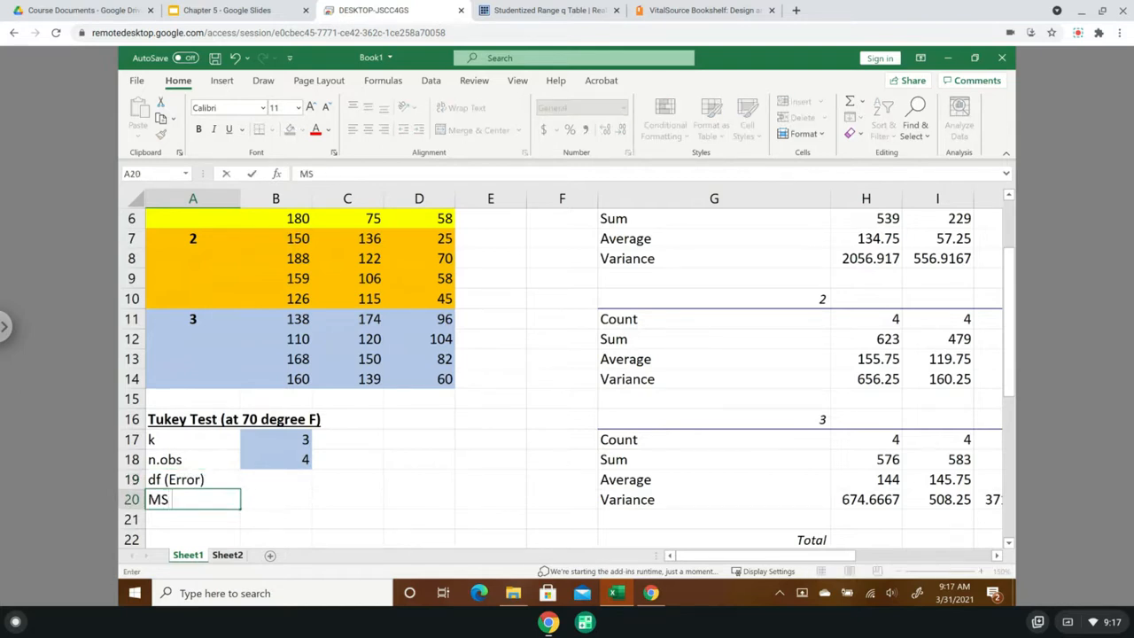
type(" (Error")
key("Tab")
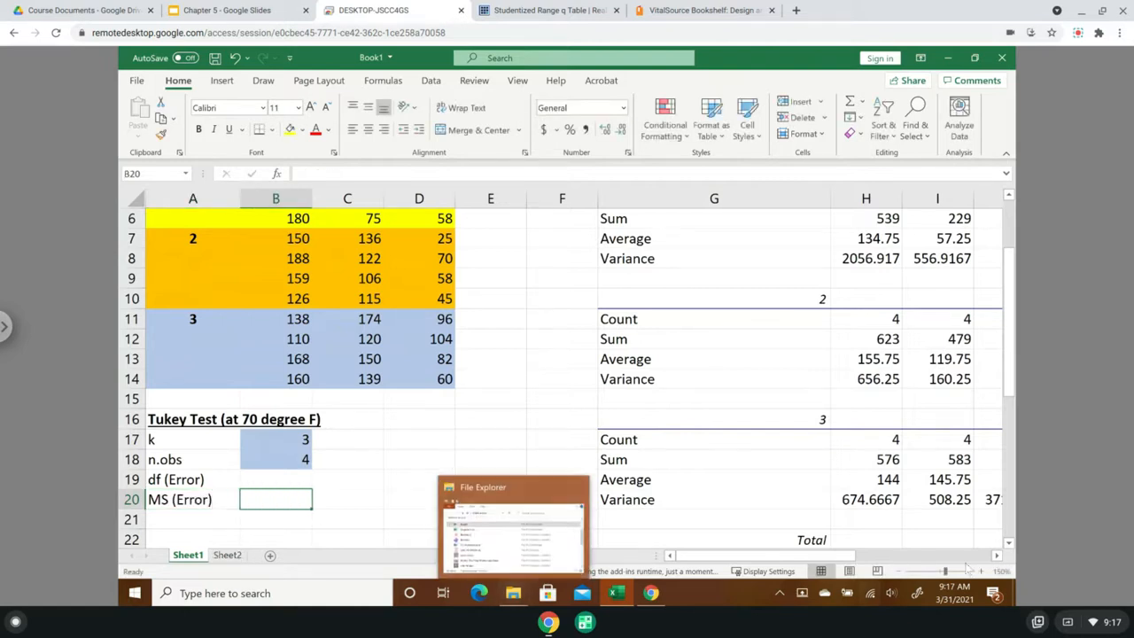
- Copy the Error degrees of freedom from I34 of the ANOVA table into B19 beside df (Error)
left_click_drag(1011, 390, 1016, 548)
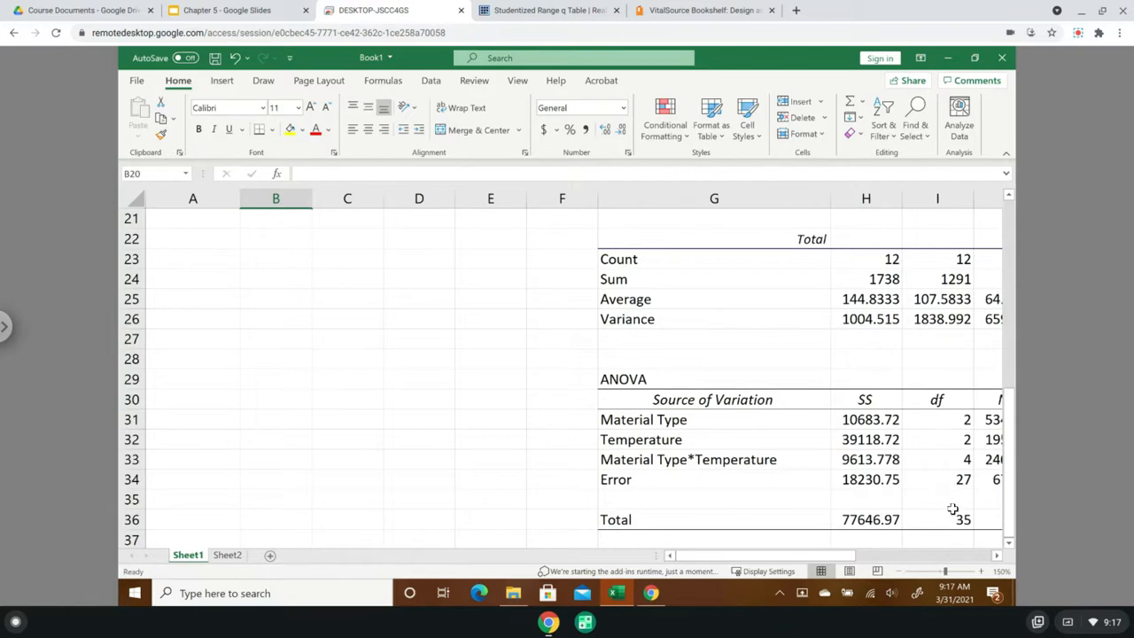
left_click(997, 556)
left_click(997, 556)
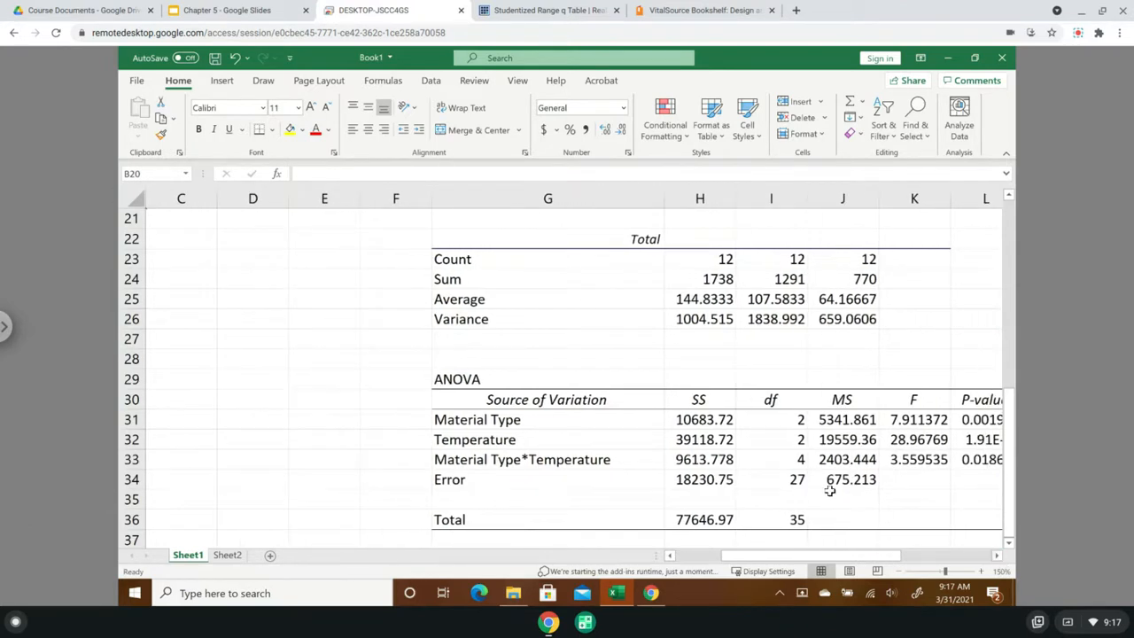
left_click(792, 487)
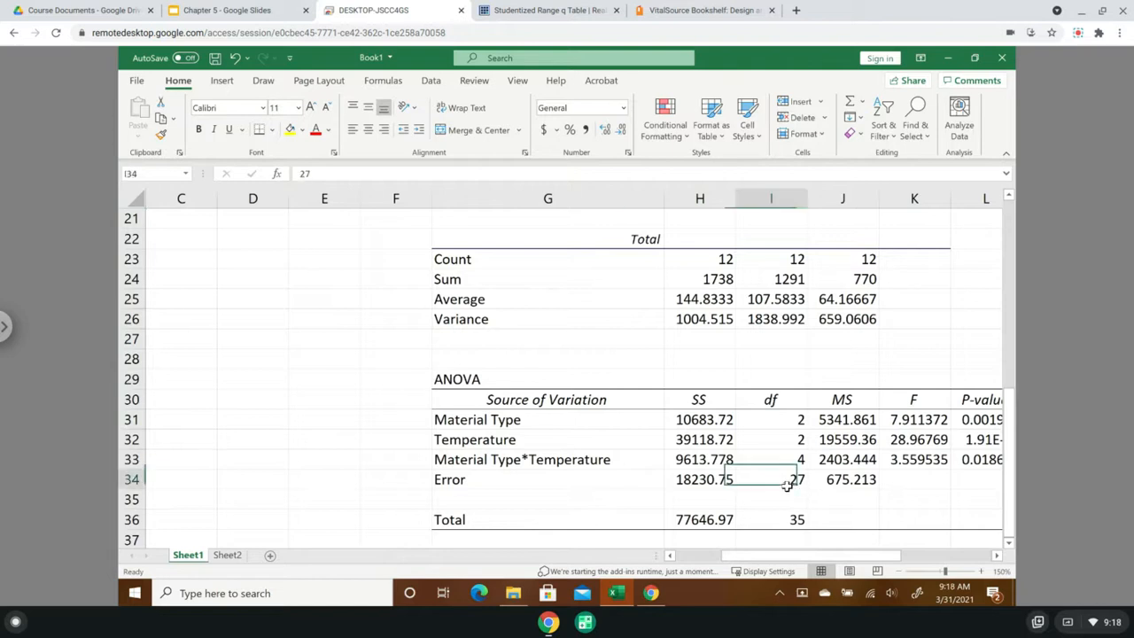
key("ctrl+c")
left_click_drag(806, 559, 688, 560)
scroll(341, 449, "up", 1)
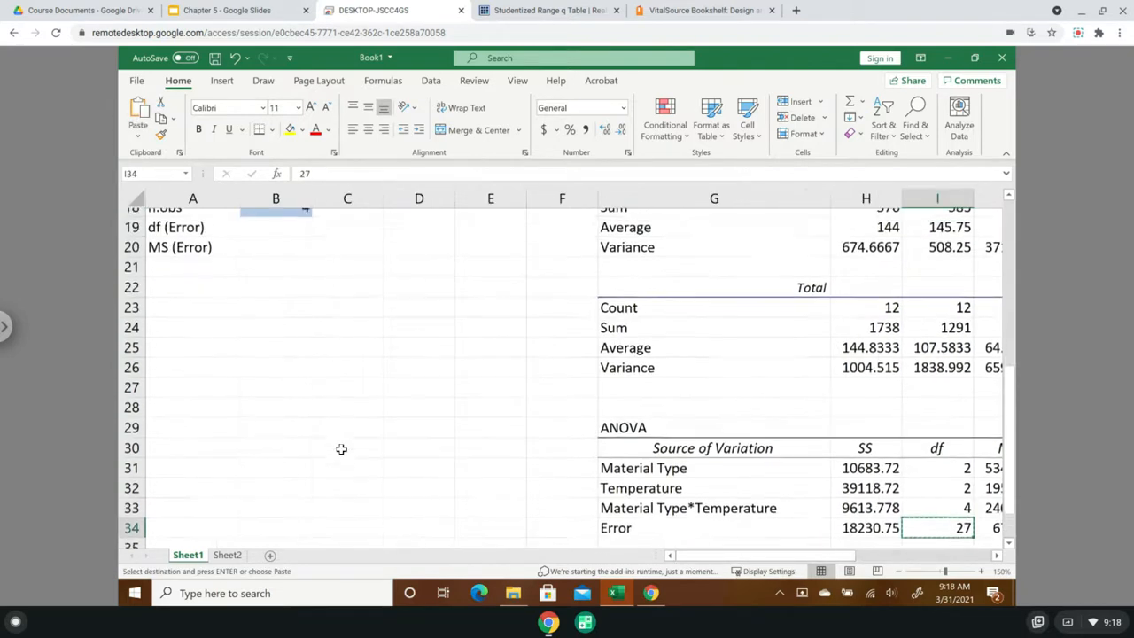
left_click(281, 241)
key("ctrl+v")
- Copy the Error mean square from J34 of the ANOVA table into B20 beside MS (Error)
left_click(277, 261)
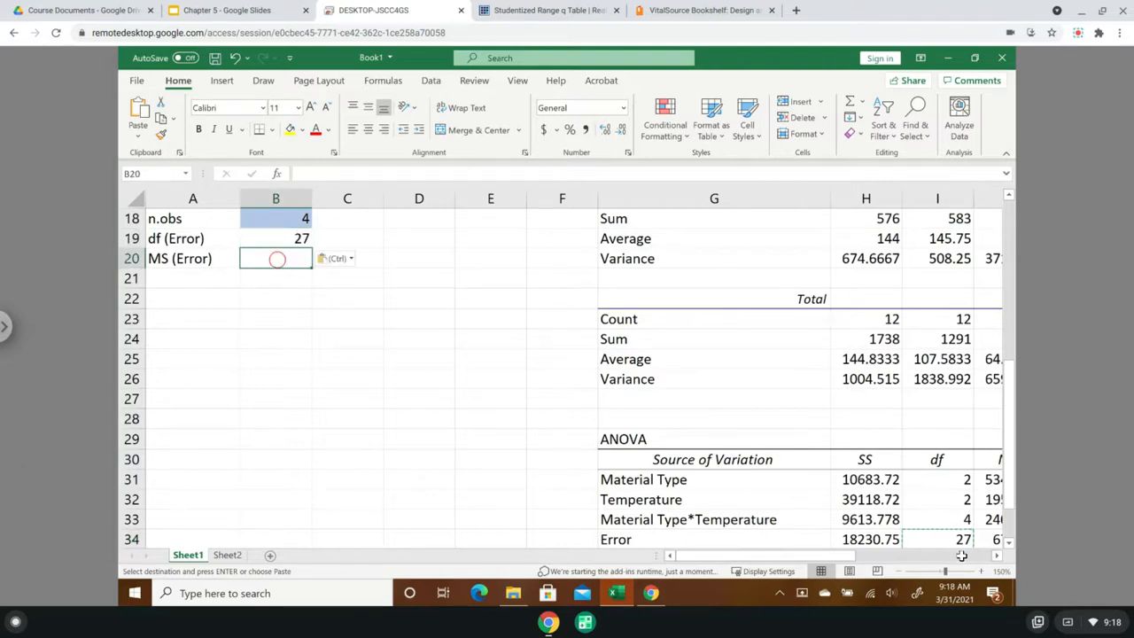
left_click(998, 556)
left_click(998, 556)
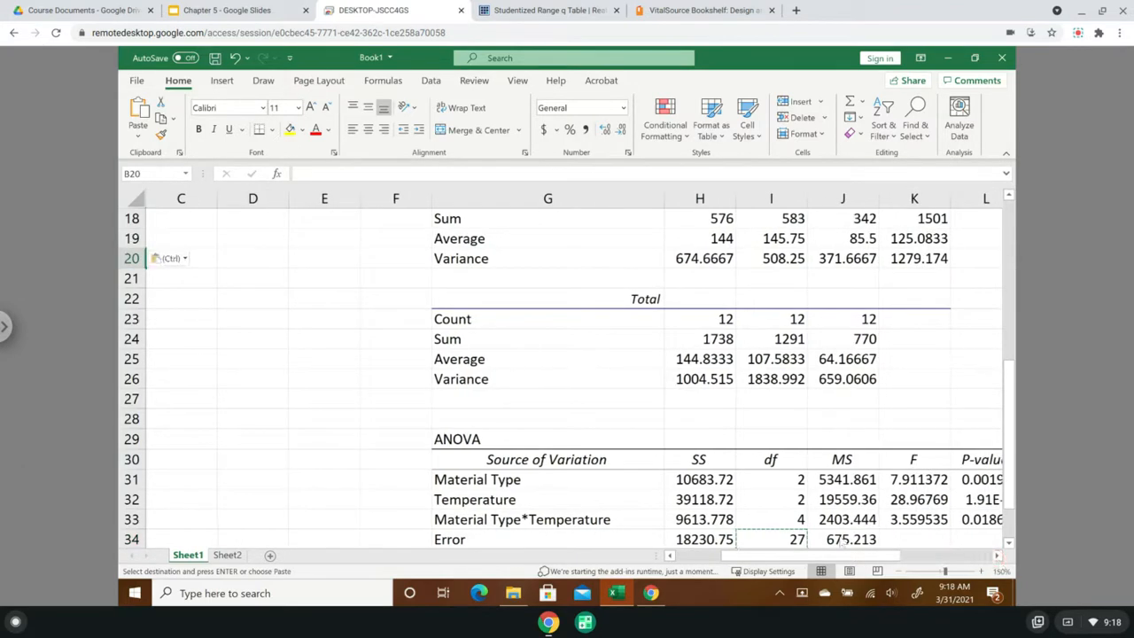
left_click(853, 542)
left_click_drag(752, 560, 649, 561)
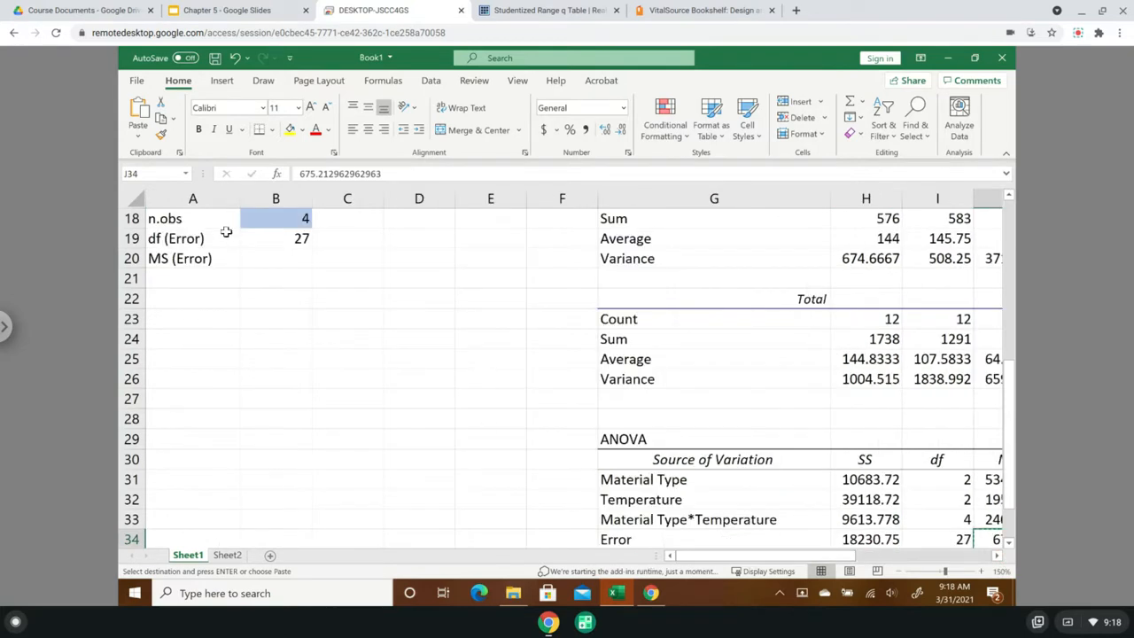
left_click(296, 257)
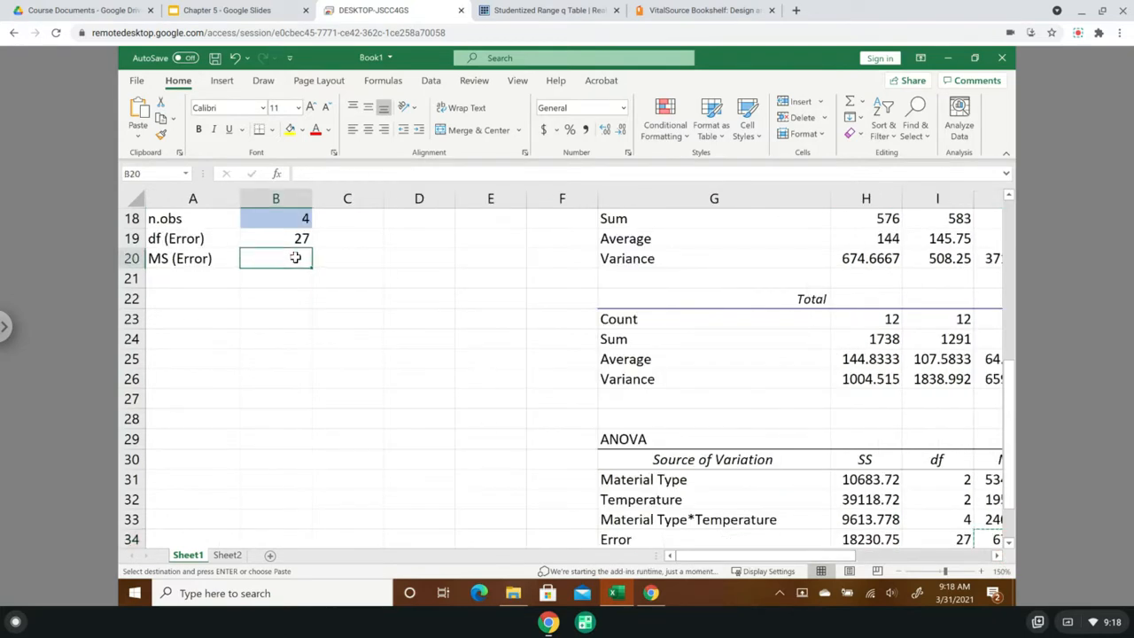
key("ctrl+v")
left_click(178, 280)
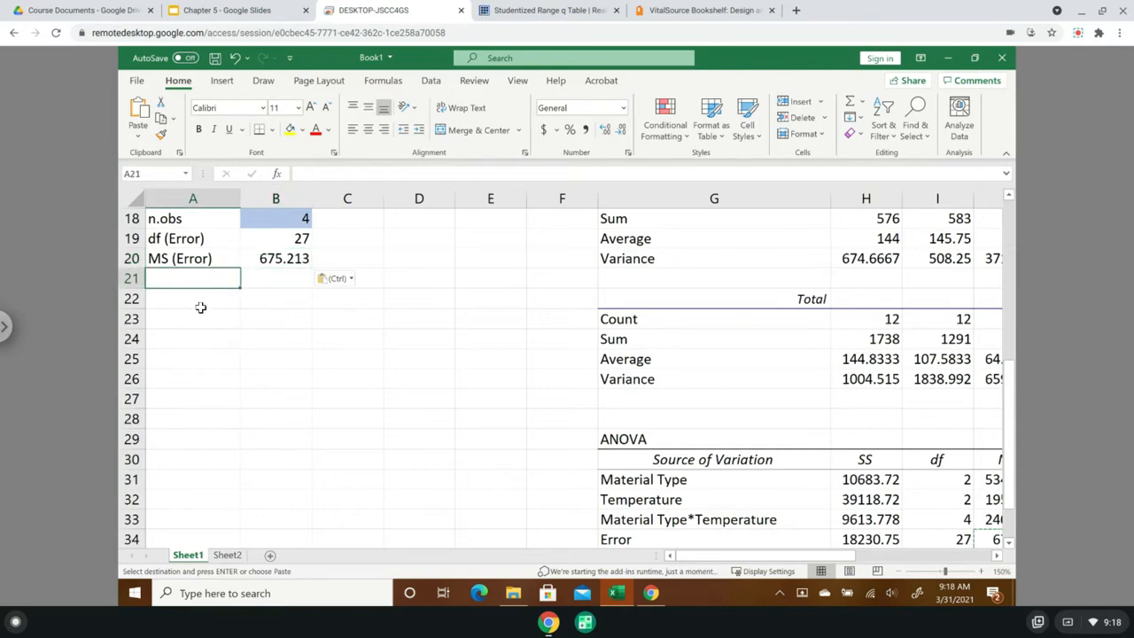
left_click(417, 353)
- Add the label "Combination" in A21 below MS (Error)
left_click_drag(1017, 439, 1018, 359)
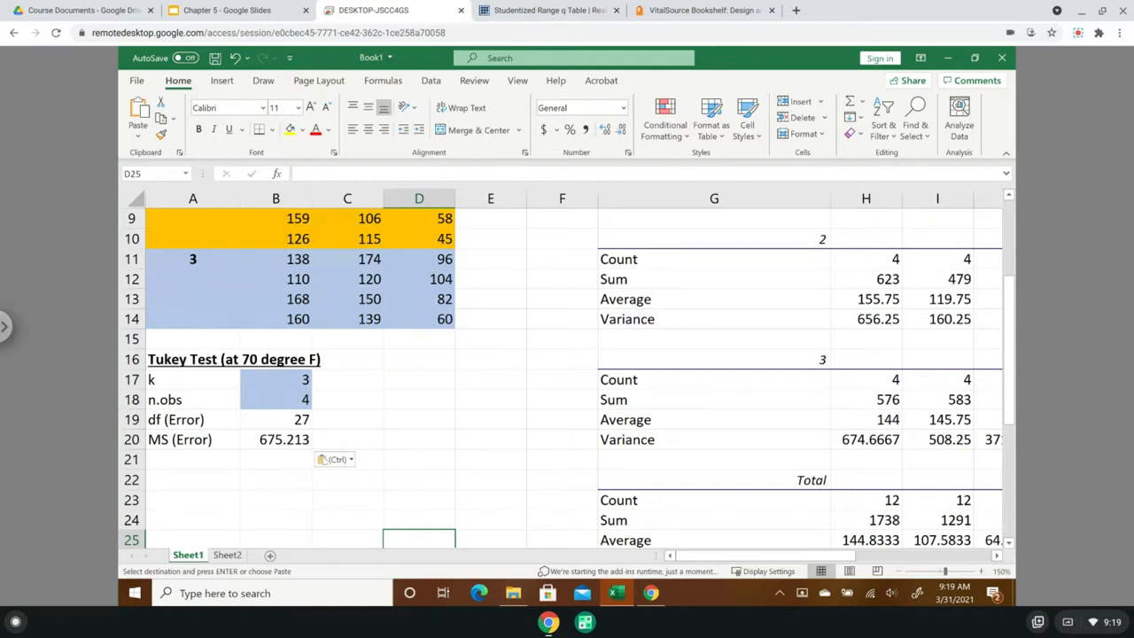
left_click(186, 460)
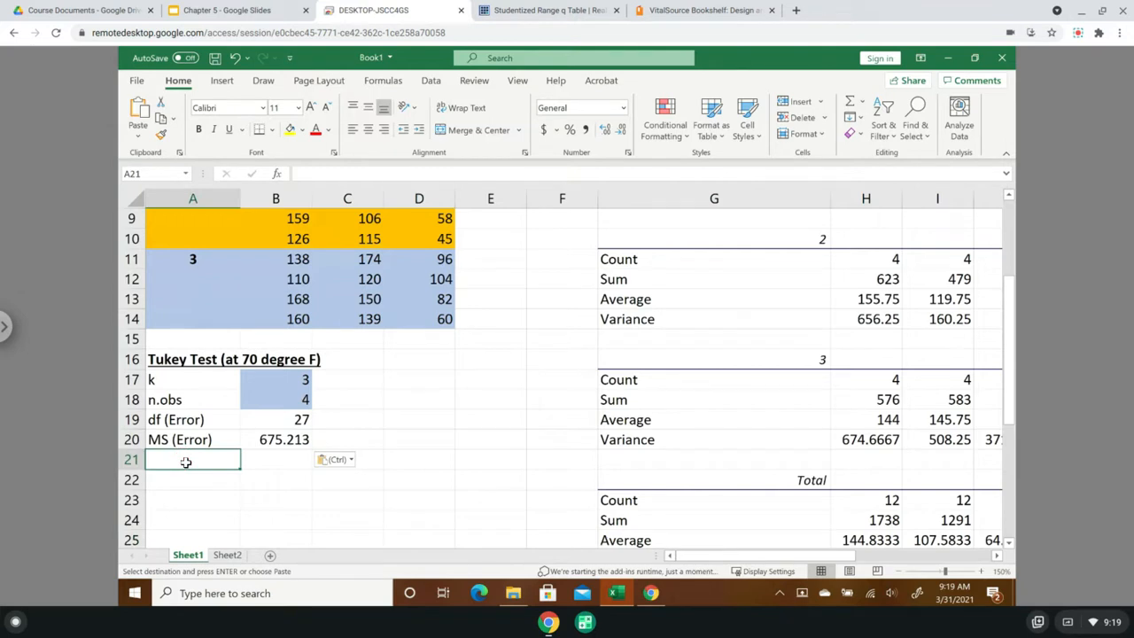
type("Combination")
key("Tab")
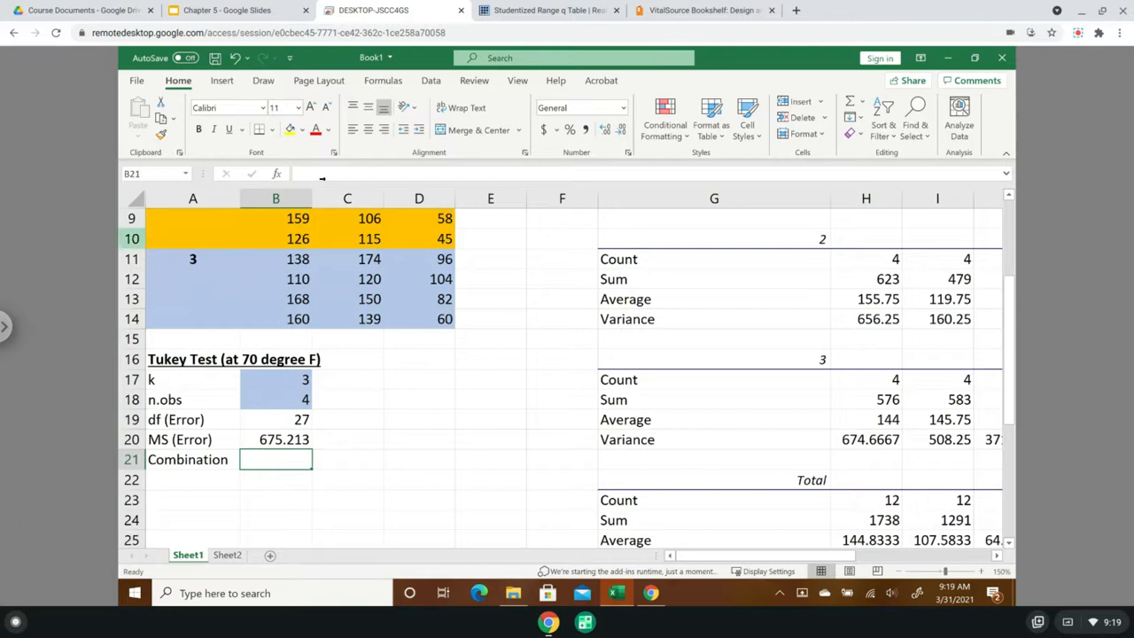
- Calculate the number of pairwise combinations in B21 with the COMBIN function, using Number 3 and Number_chosen 2
left_click(384, 81)
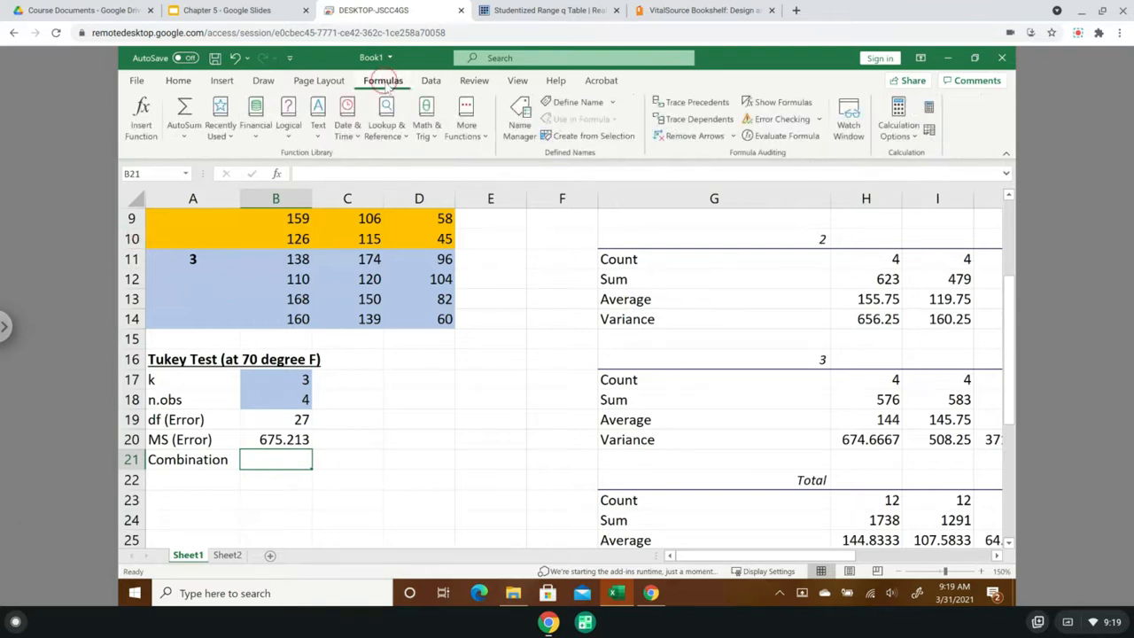
left_click(432, 140)
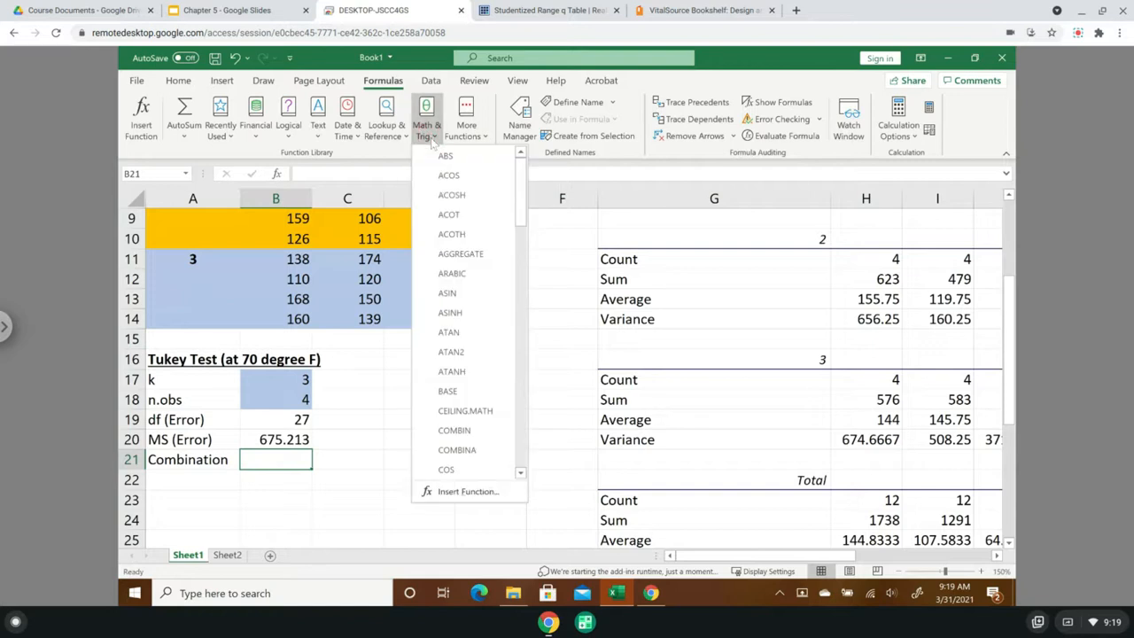
left_click_drag(522, 190, 522, 214)
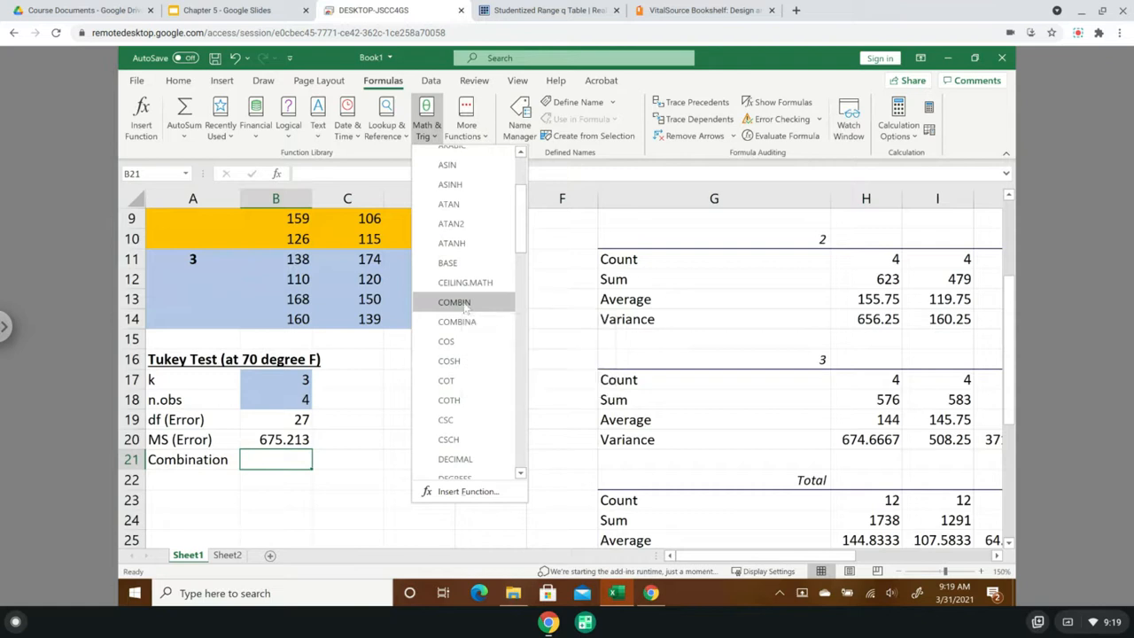
left_click(453, 302)
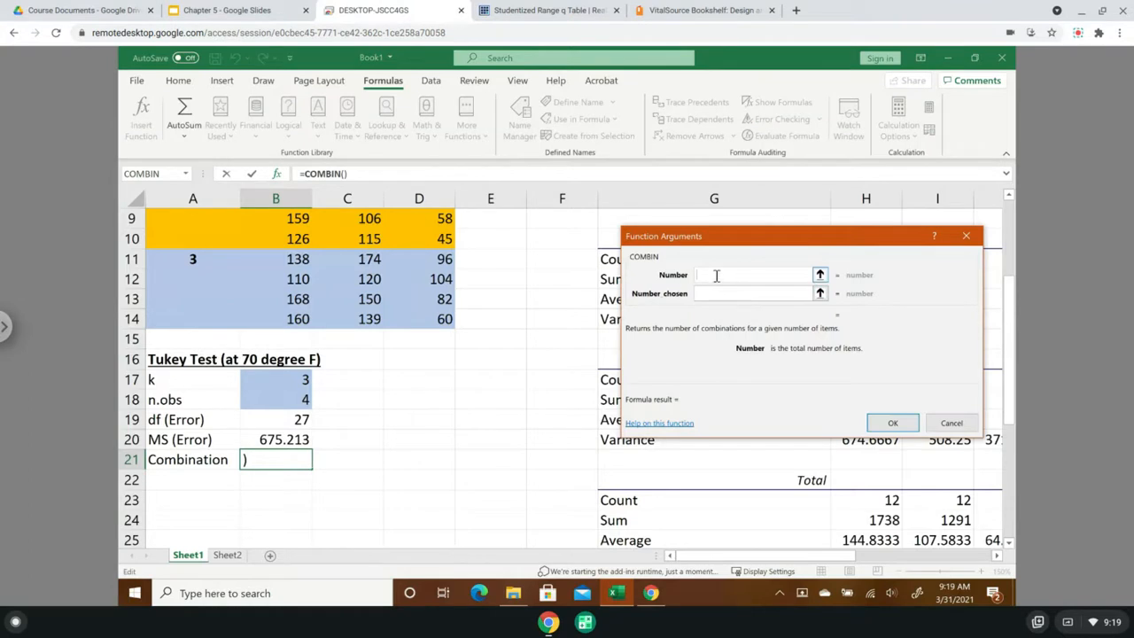
type("3")
left_click(710, 294)
type("2")
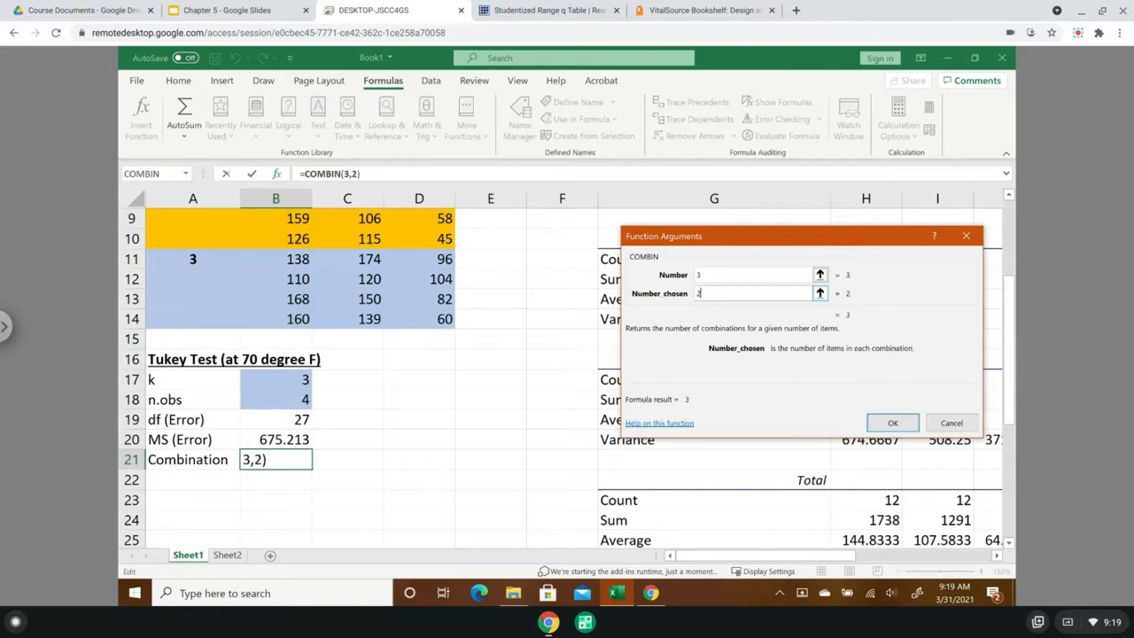
left_click(903, 424)
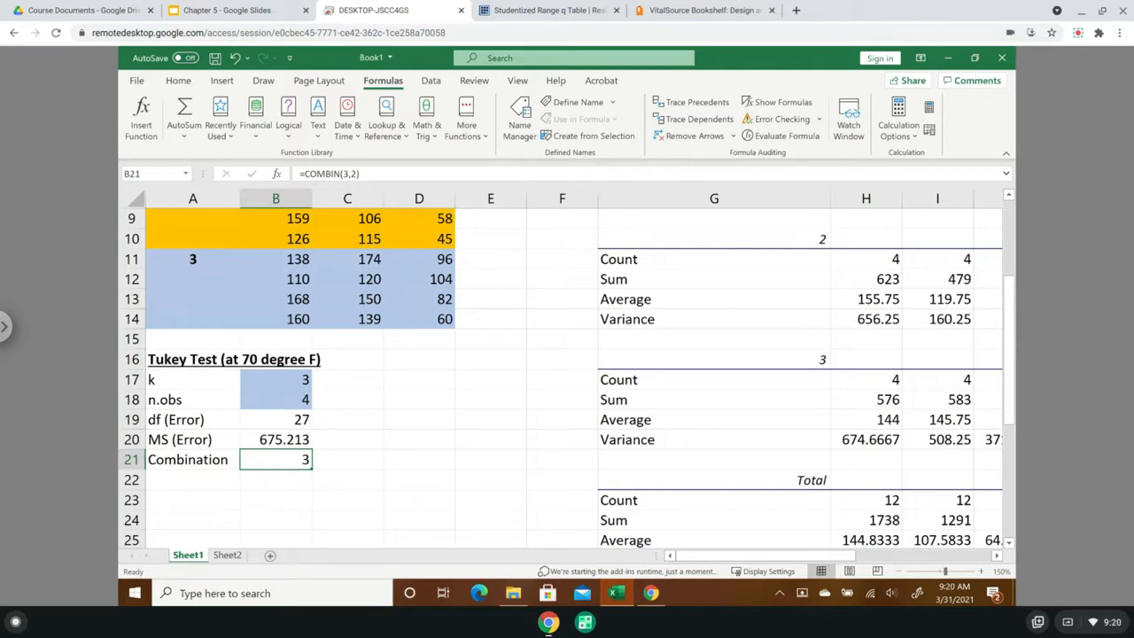
- Add the label "Q" in A22 below Combination
left_click(196, 486)
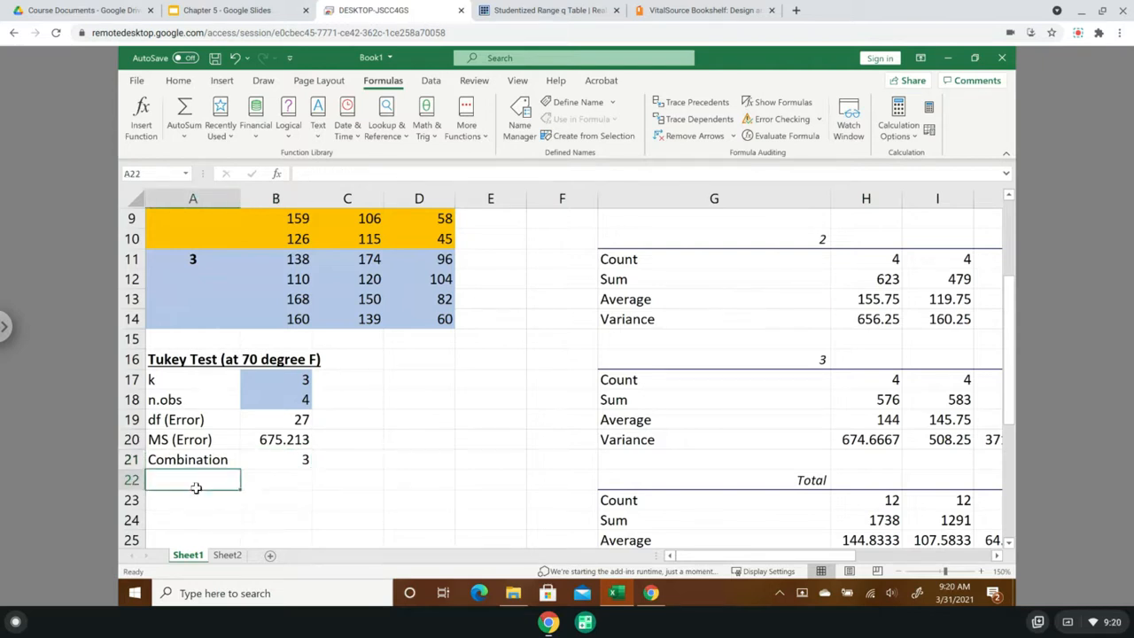
type("Q")
key("Return")
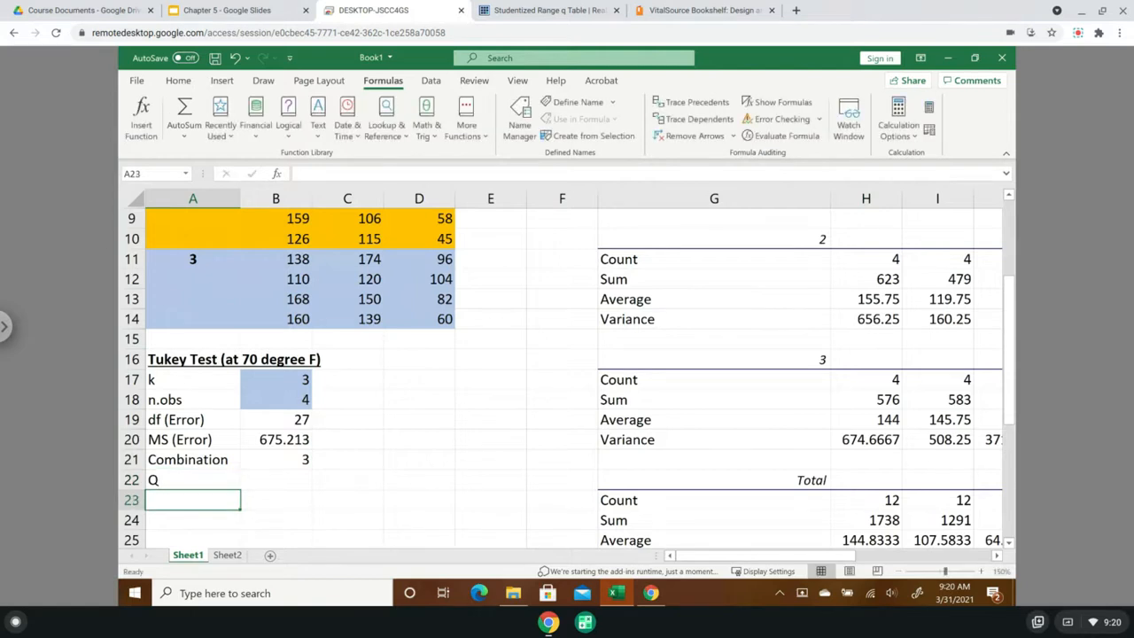
- Add the column headers "Comparison" in A24 and "Absolute Difference" in B24 below the Tukey test inputs
left_click(164, 517)
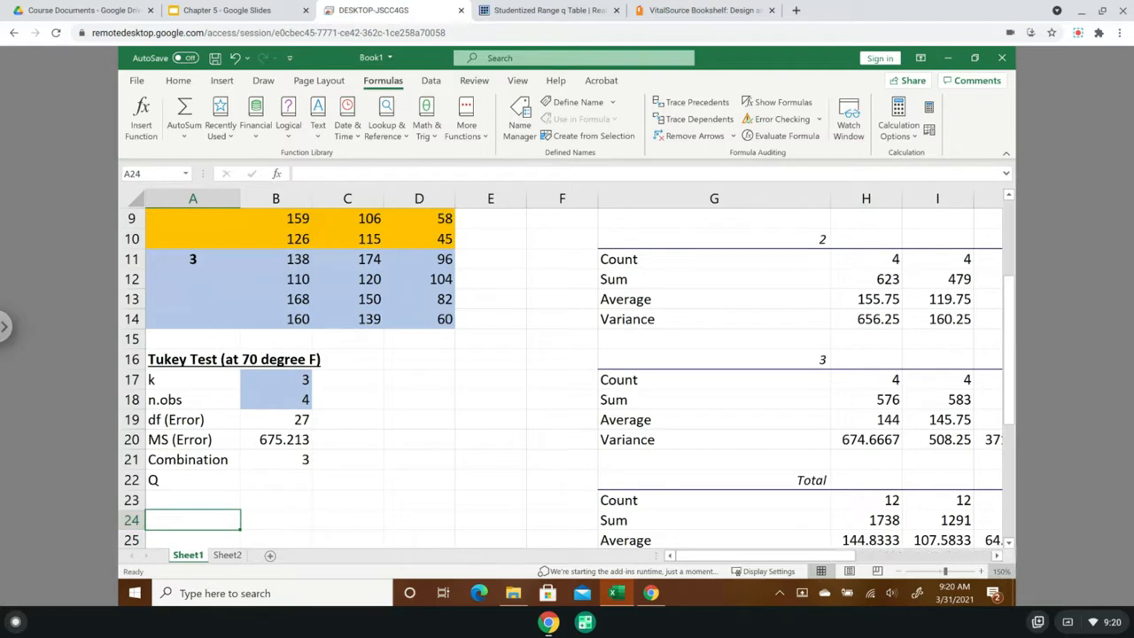
type("Comparison")
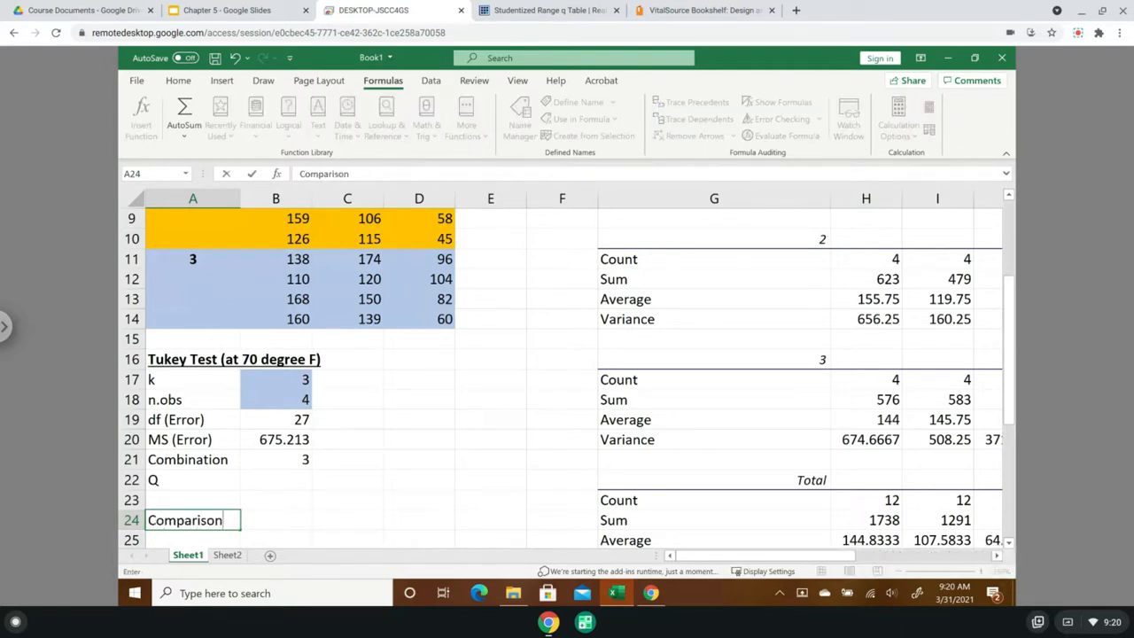
key("Tab")
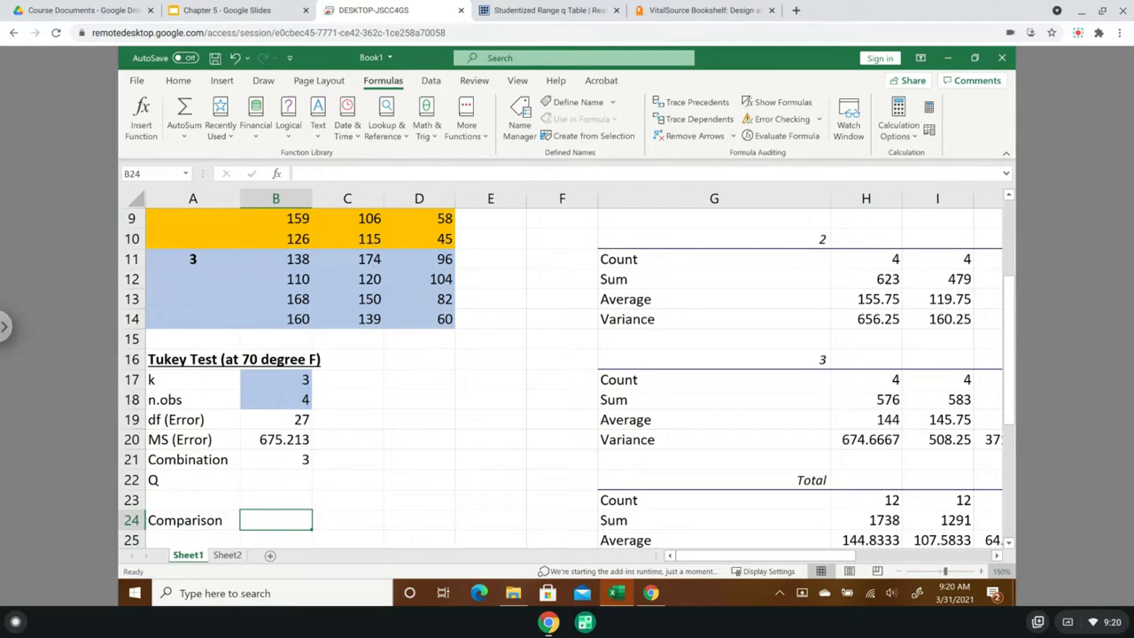
type("Absolu")
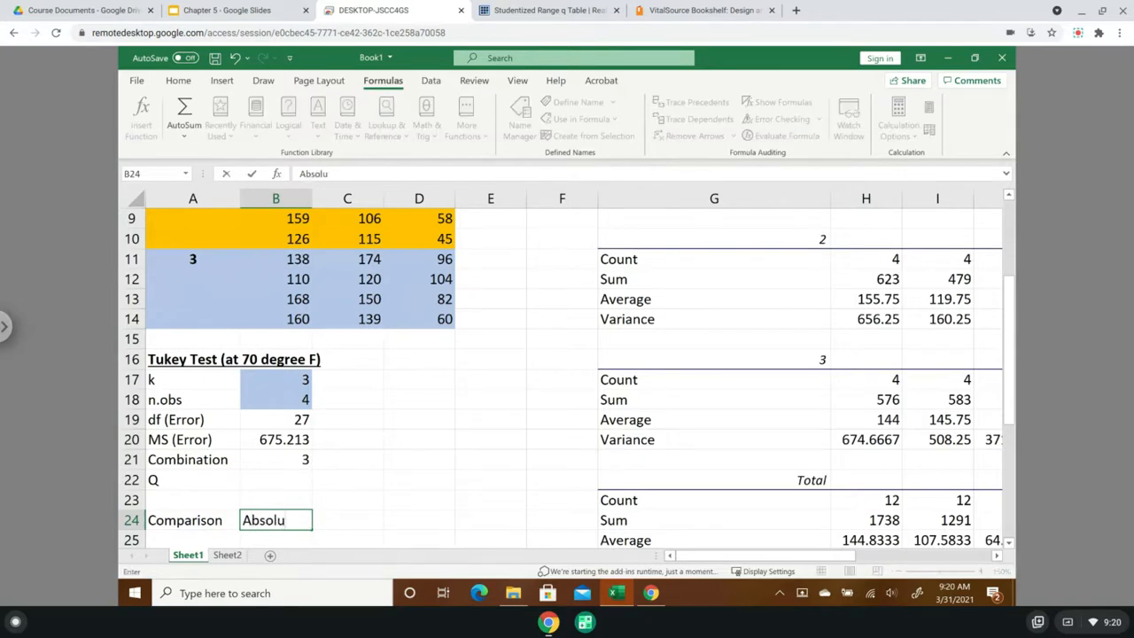
type("te Difference")
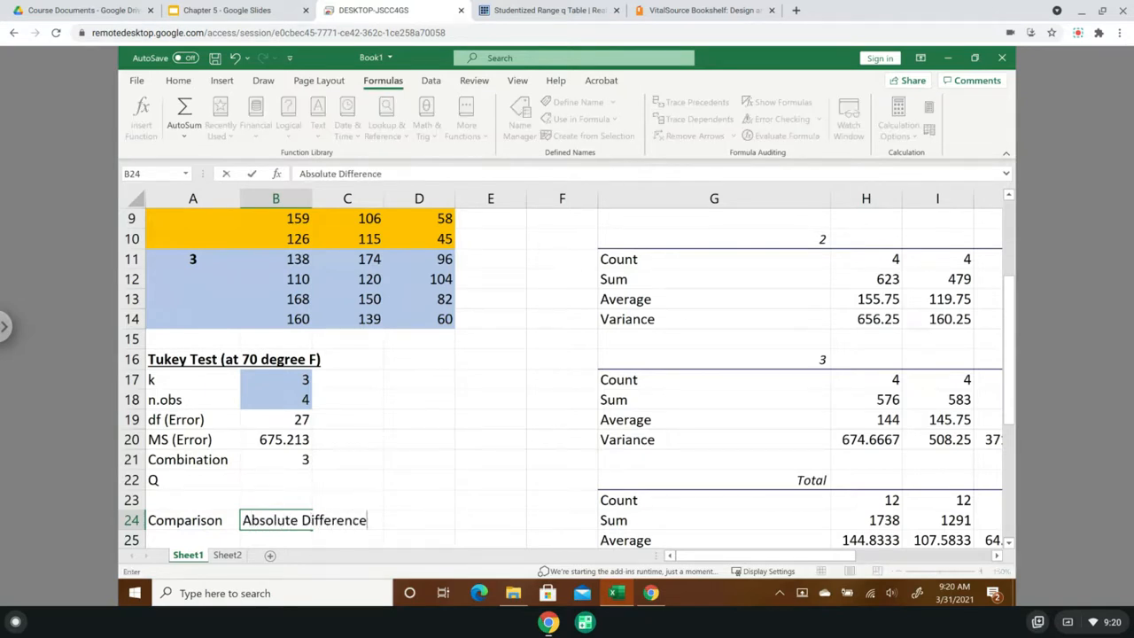
key("Tab")
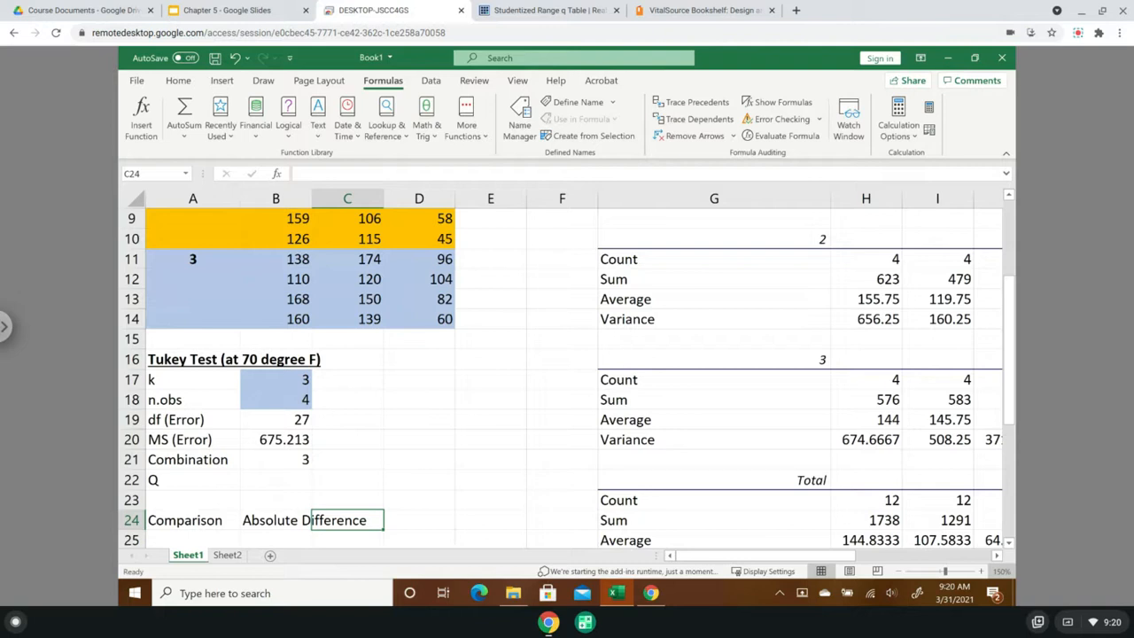
- Add the headers "Critical Value" in C24 and "Result" in D24, and auto-fit columns B and C to their contents
type("Cri")
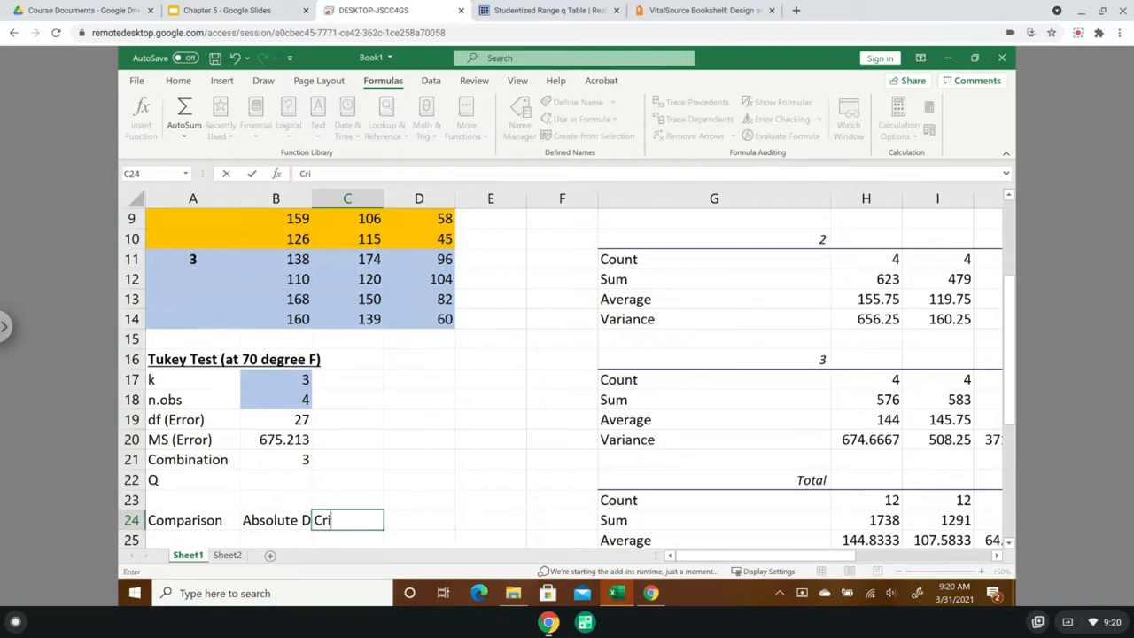
type("tical Value")
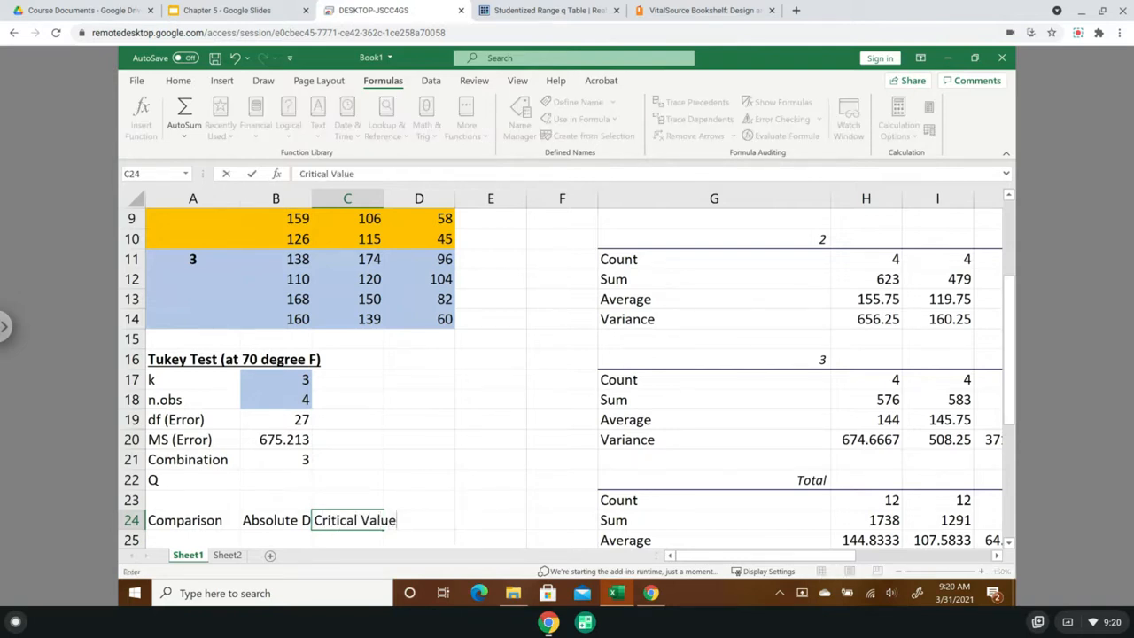
key("Tab")
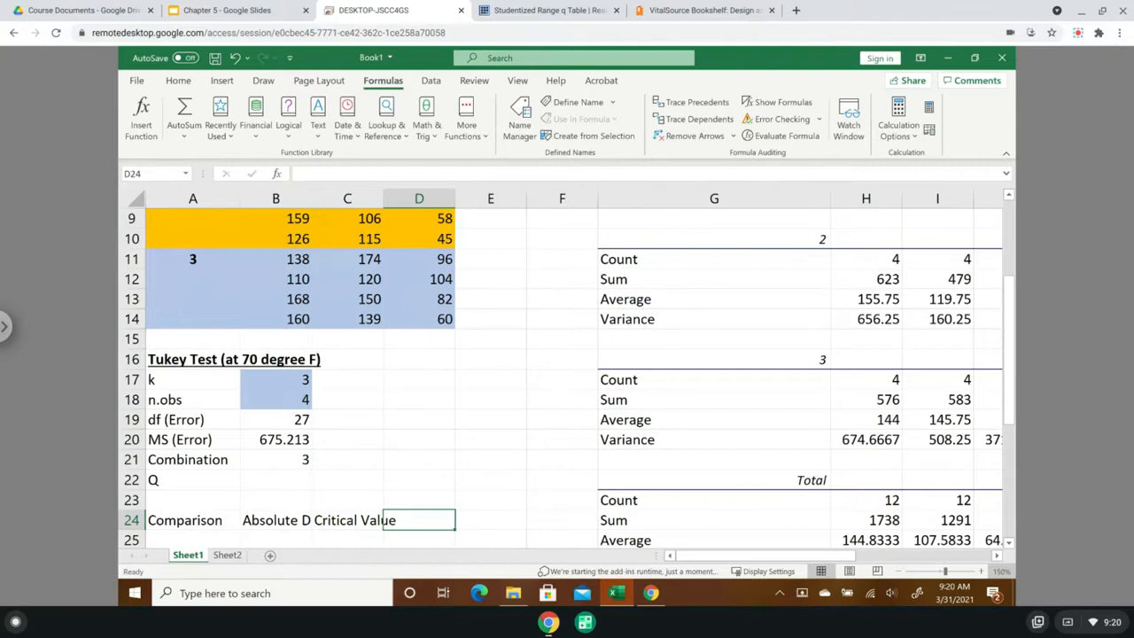
type("Result")
key("Return")
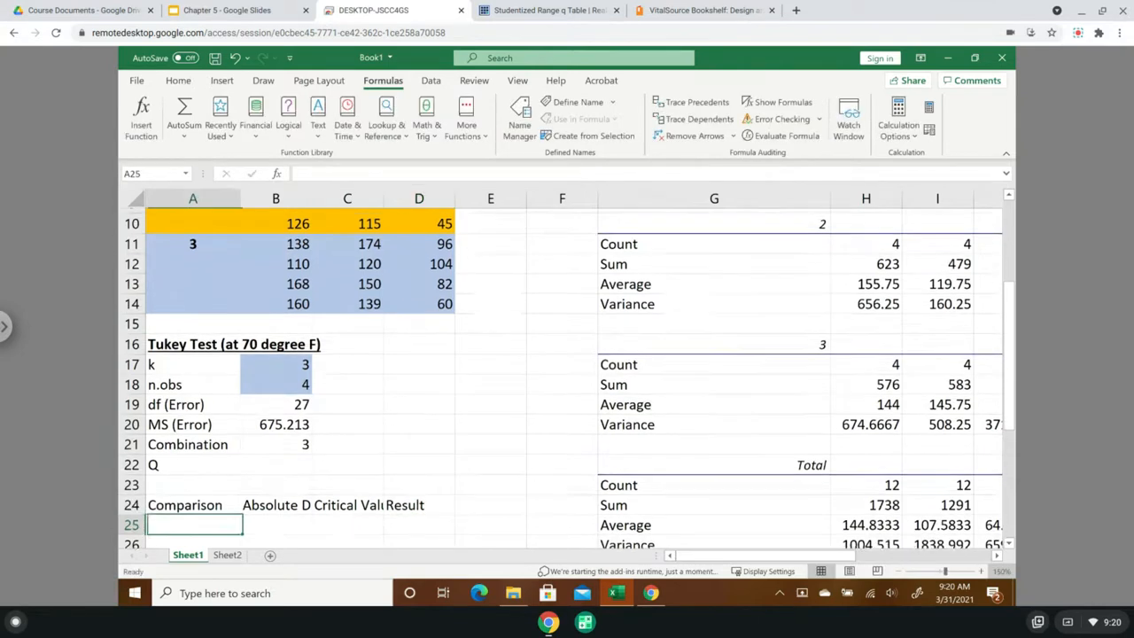
double_click(312, 199)
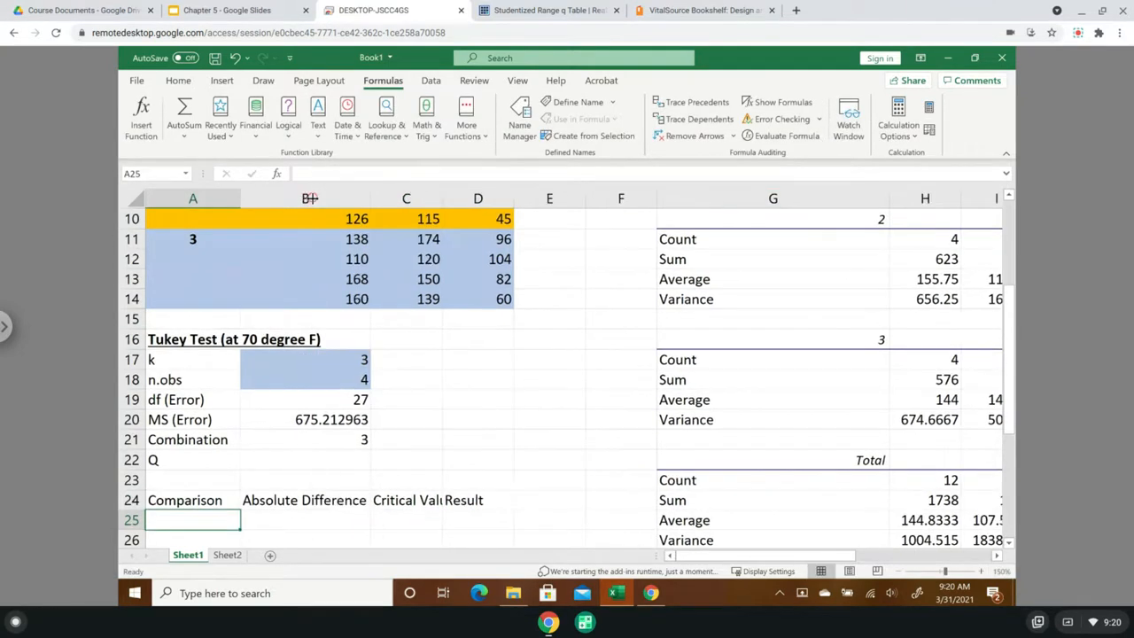
double_click(442, 198)
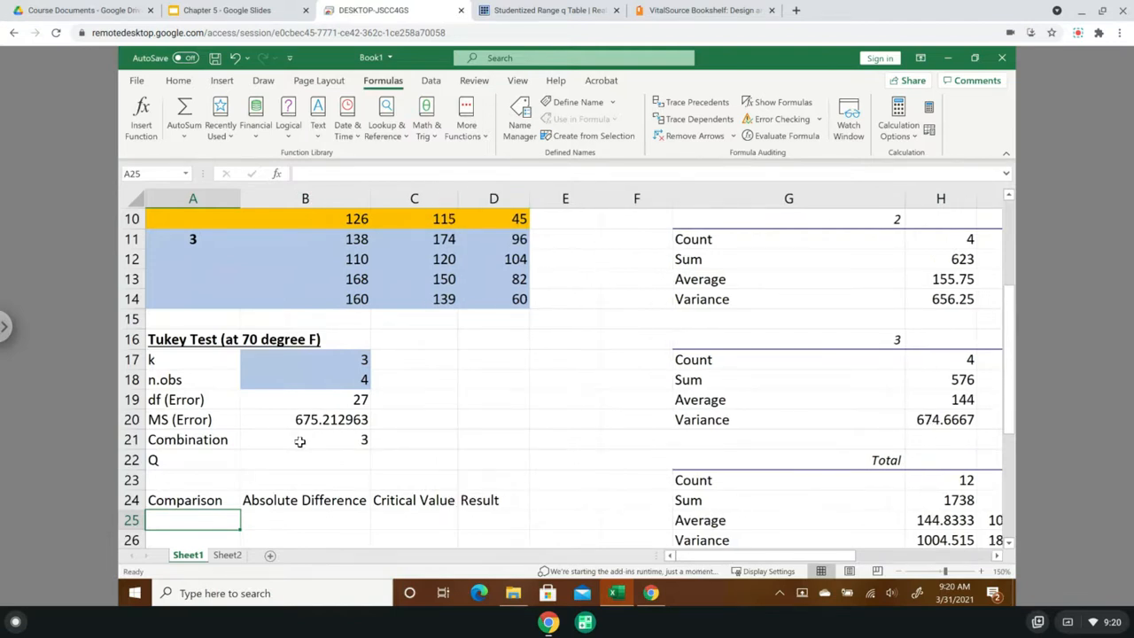
- List the pairwise comparisons "1 vs. 2", "1 vs. 3" and "2 vs. 3" in A25 to A27 under Comparison
left_click(299, 441)
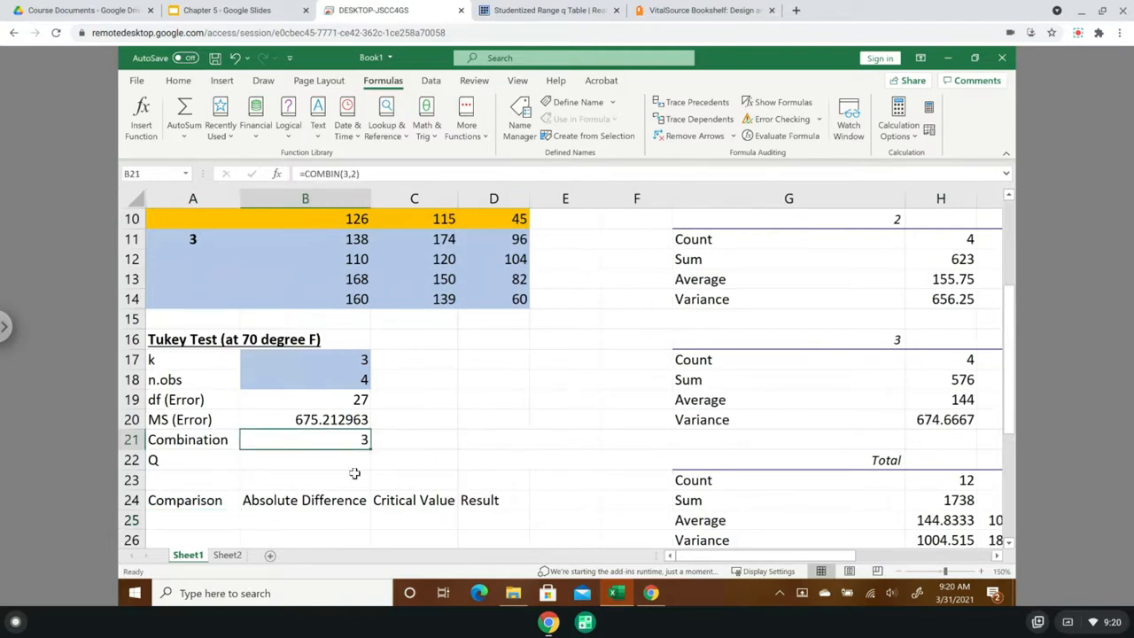
left_click(177, 522)
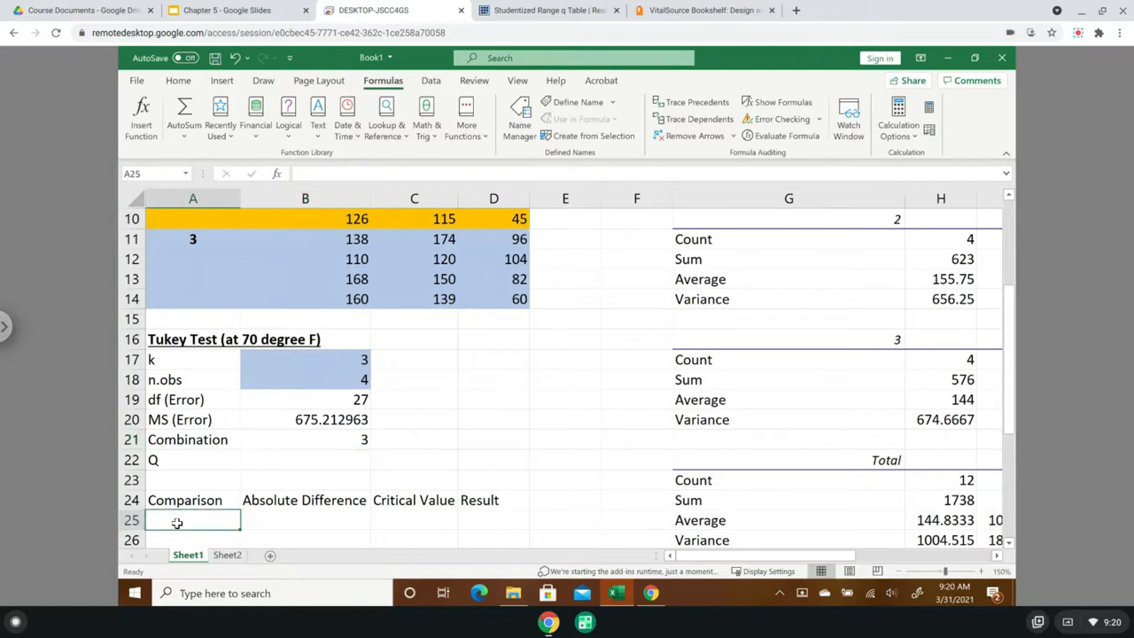
type("1 vs")
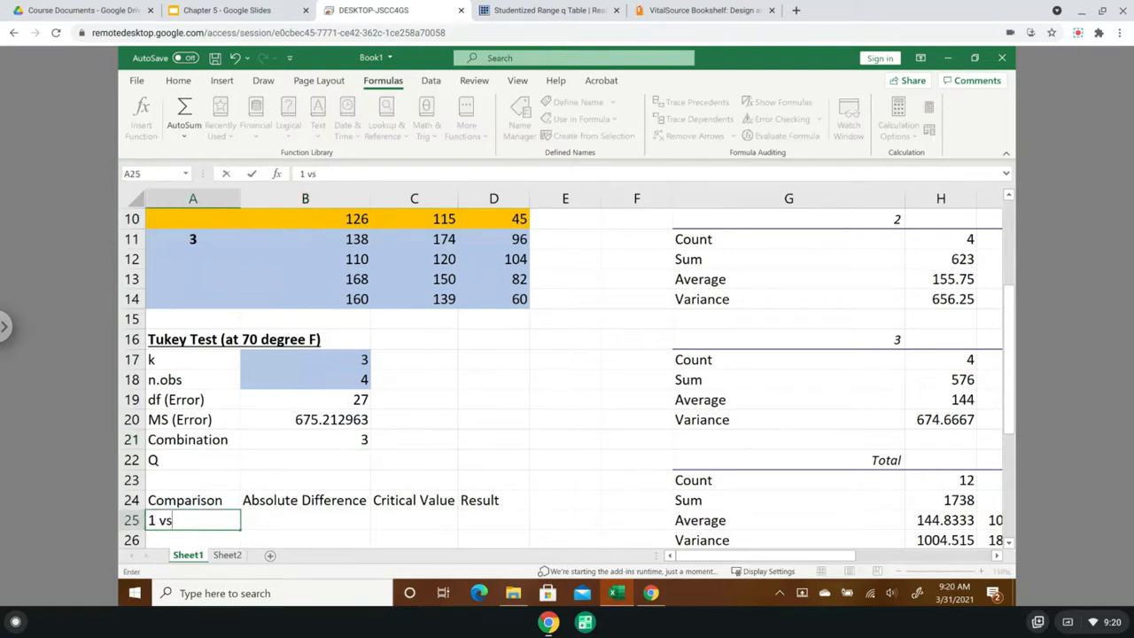
type(". 2")
key("Return")
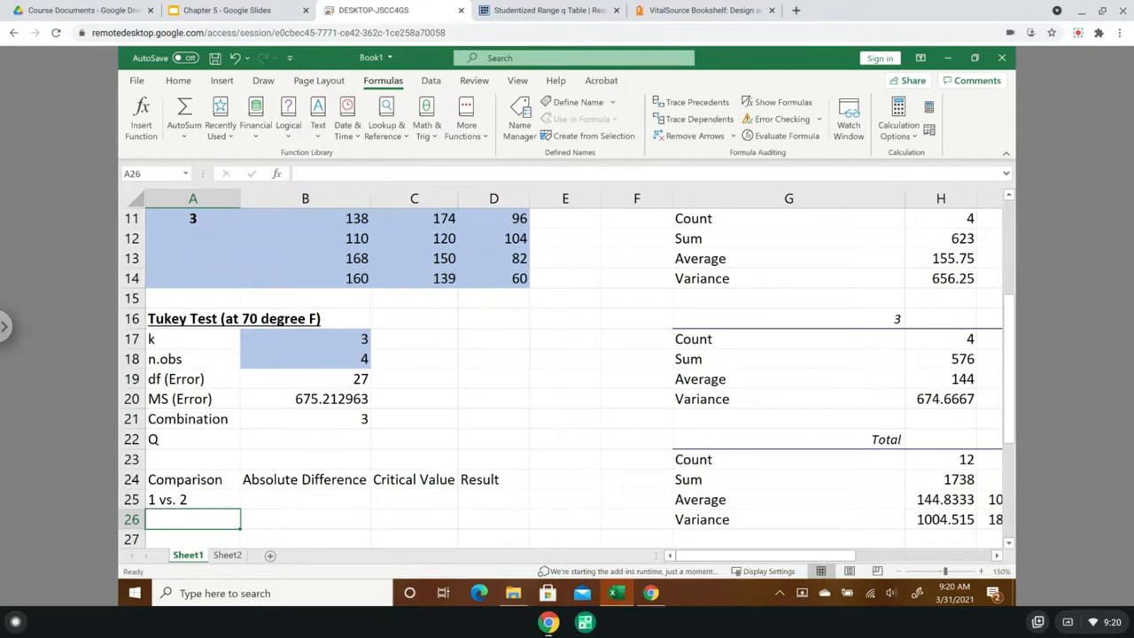
type("1 vs. ")
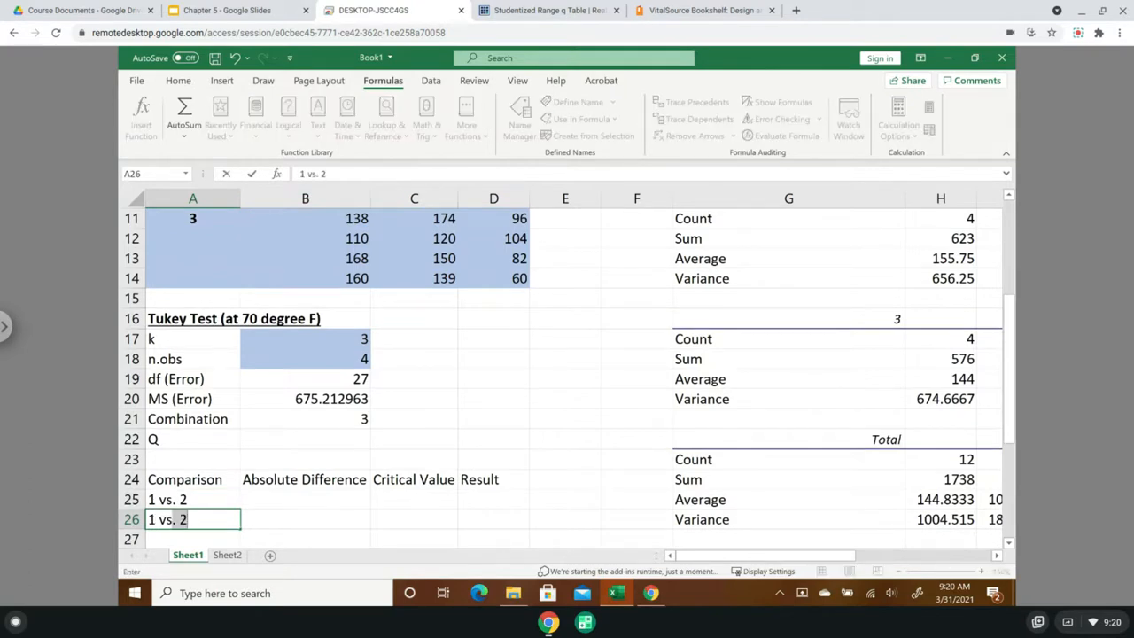
type("3")
key("Return")
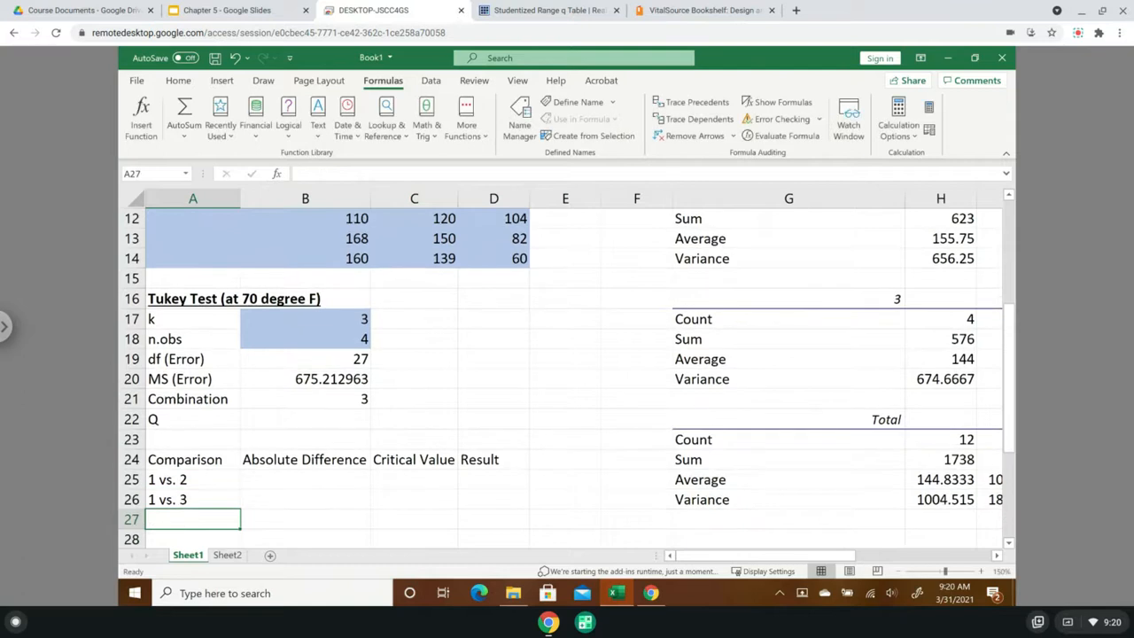
type("2 vs")
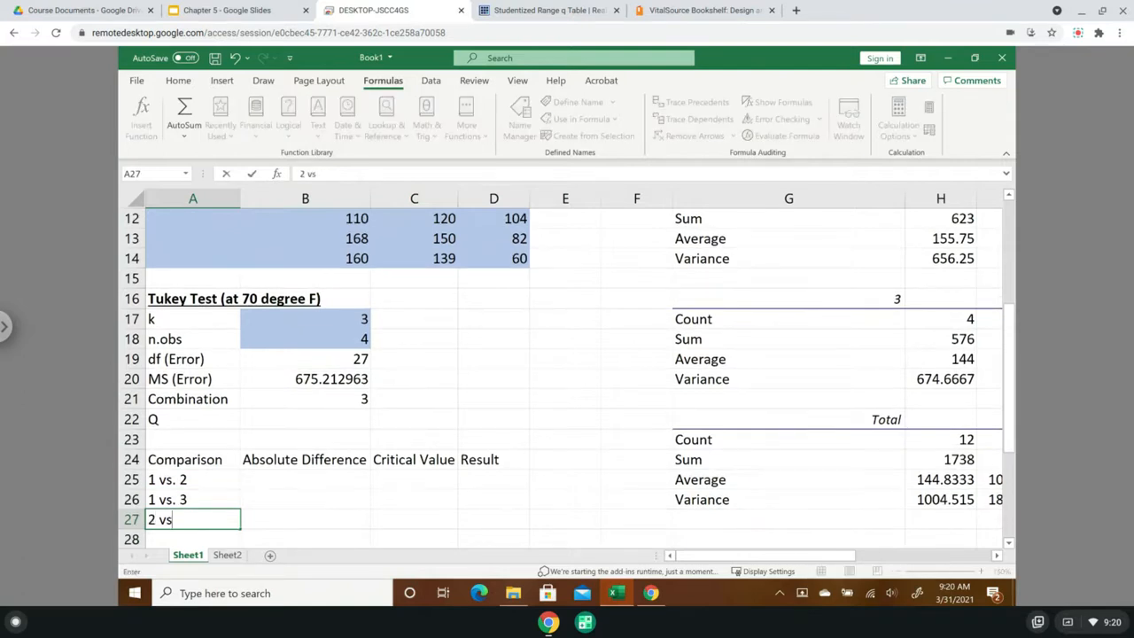
type(". 3")
key("Return")
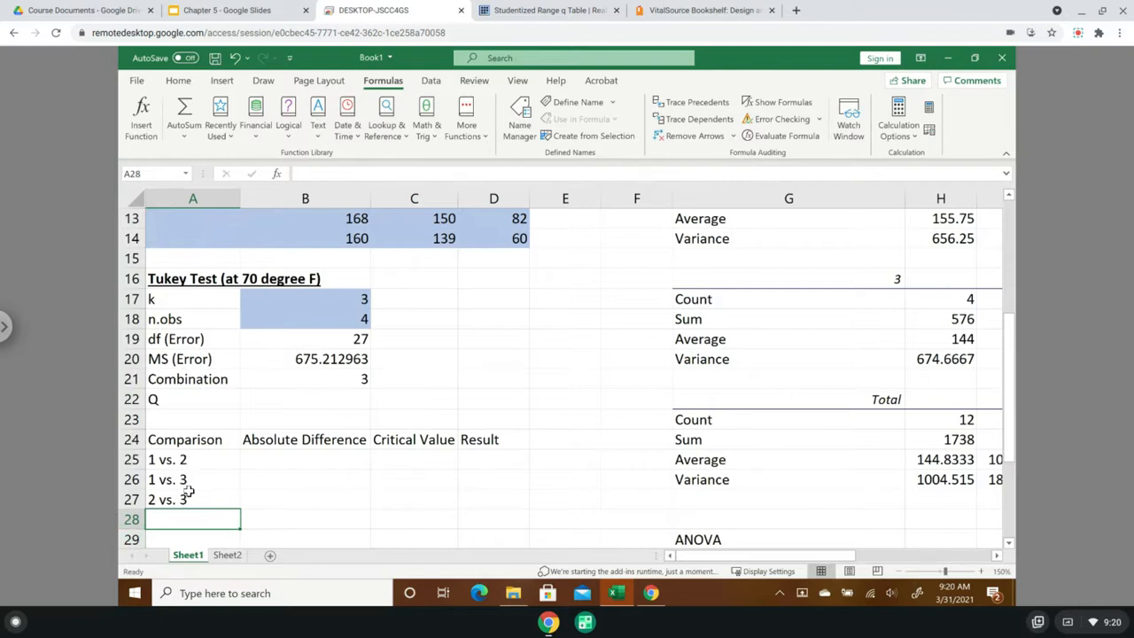
- Make the comparison table headers in A24:D24 bold and auto-fit column B again
left_click_drag(179, 443, 479, 440)
left_click(178, 81)
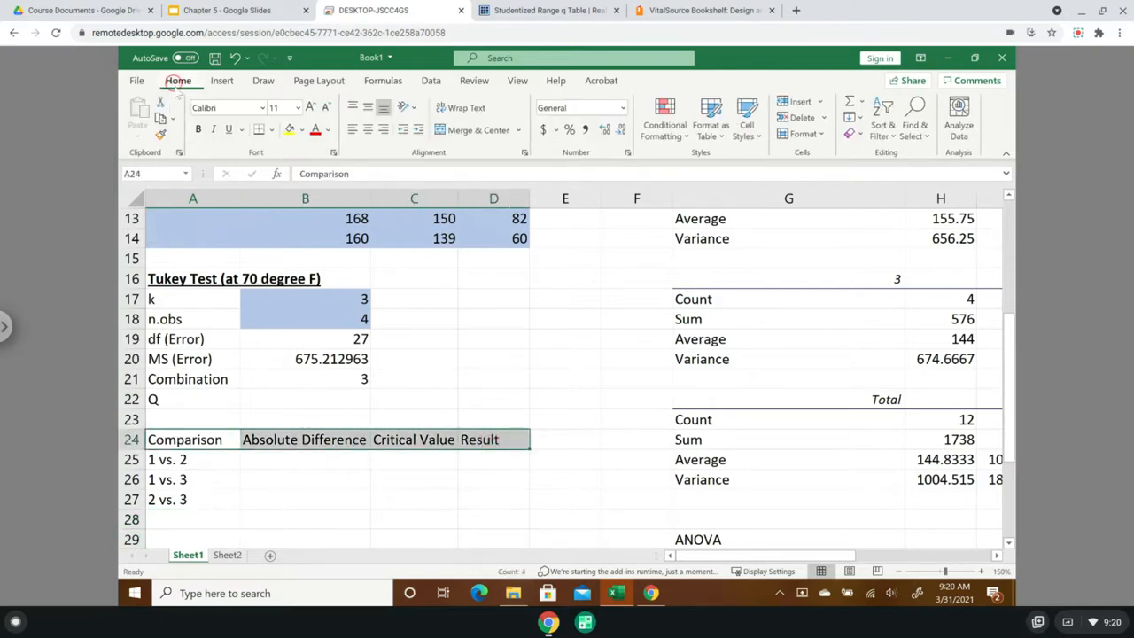
left_click(198, 130)
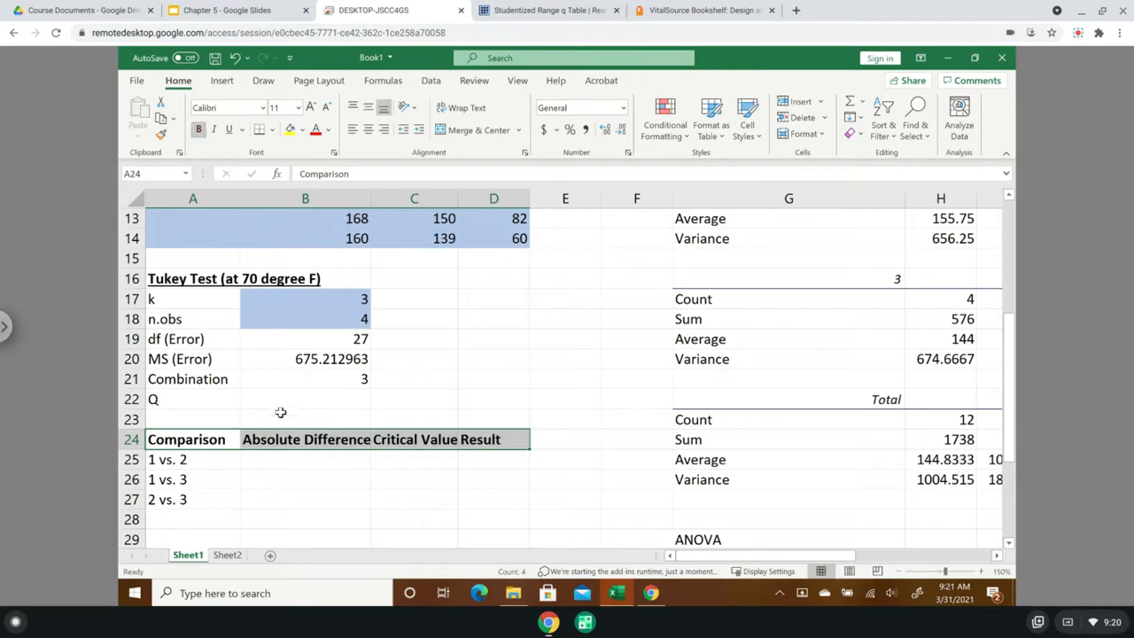
double_click(371, 199)
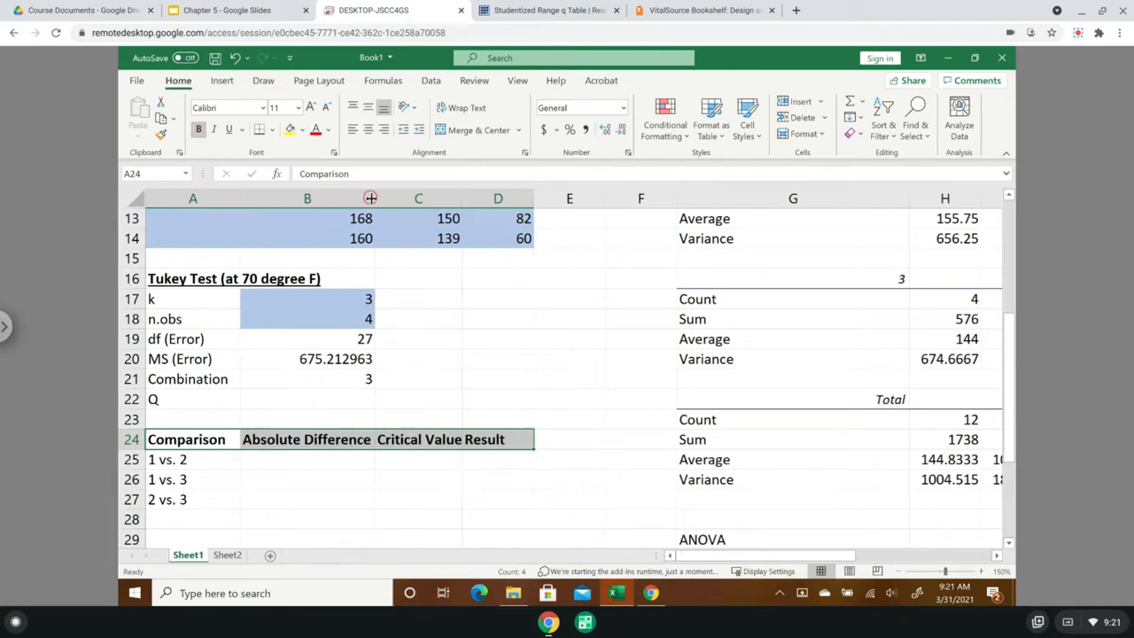
- Calculate the absolute difference for 1 vs. 2 in B25 as =abs(I7-I13), using the 70-degree averages of materials 1 and 2
left_click(271, 462)
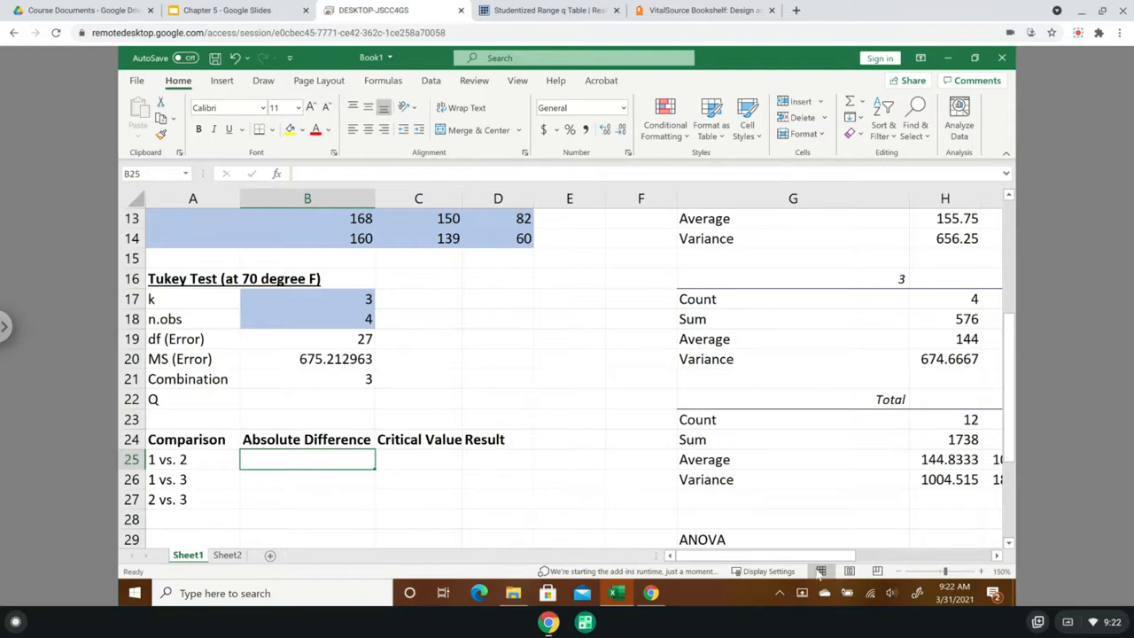
left_click(998, 556)
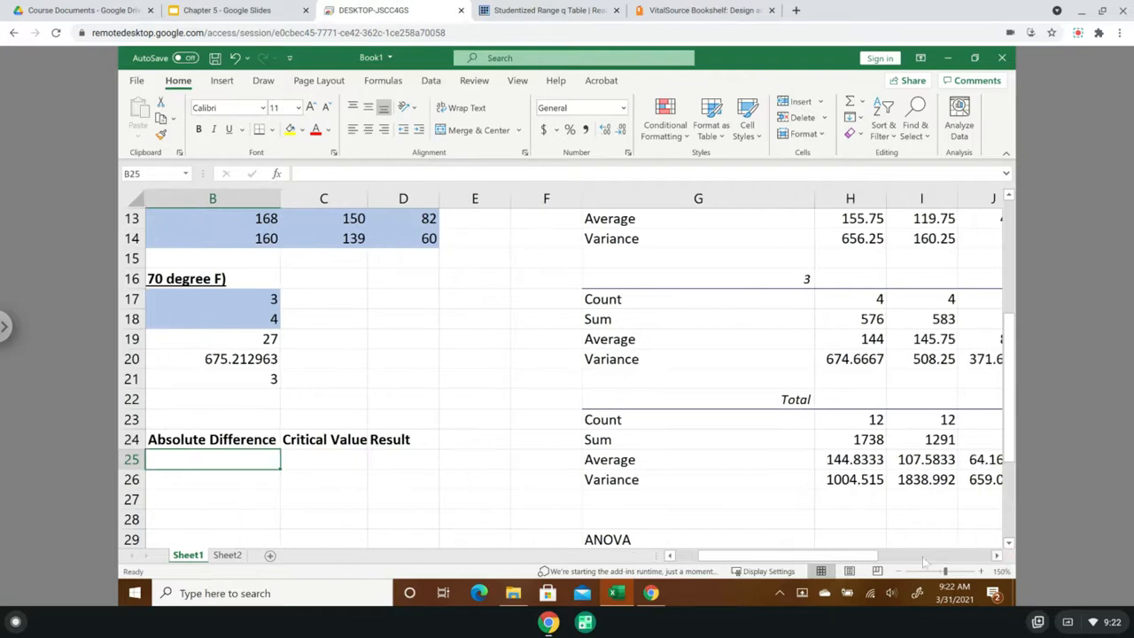
left_click(190, 460)
type("=")
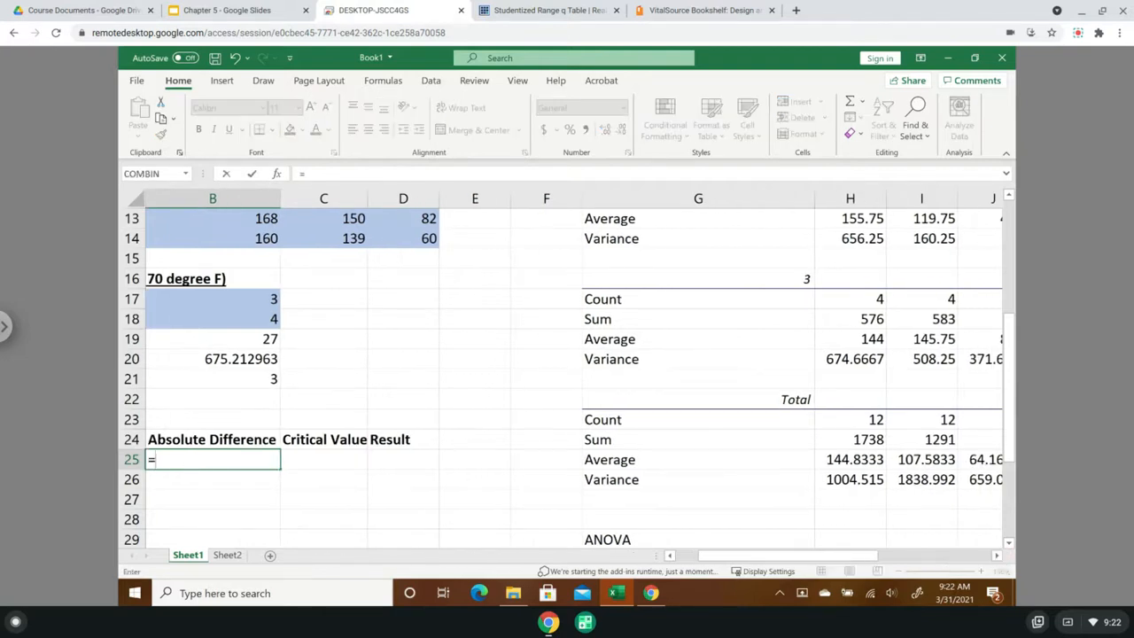
type("abs")
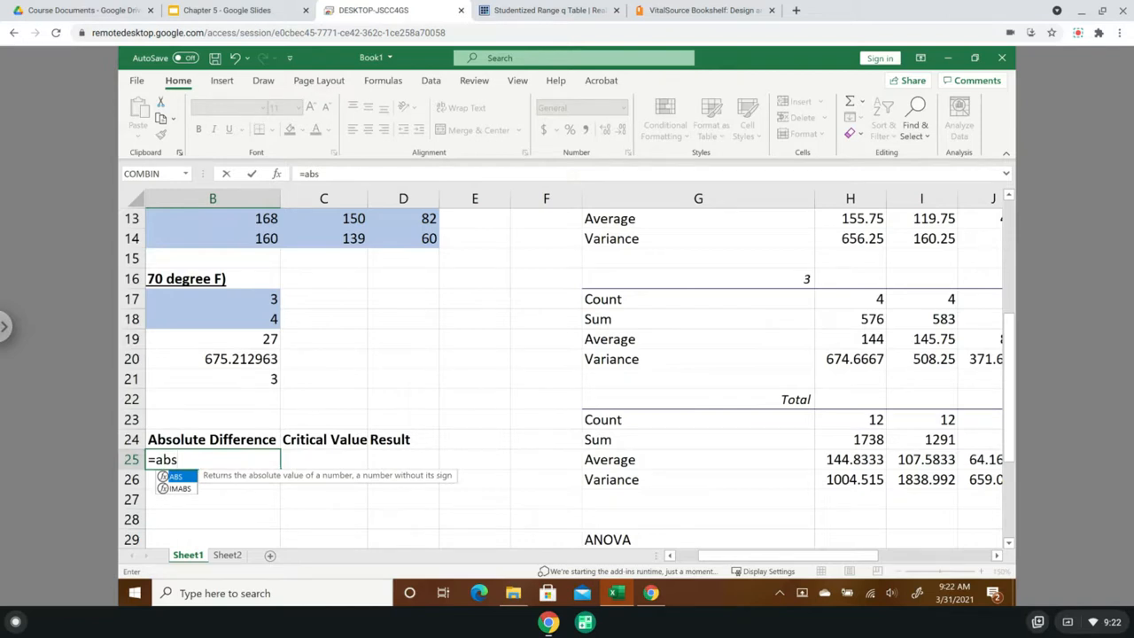
type("(")
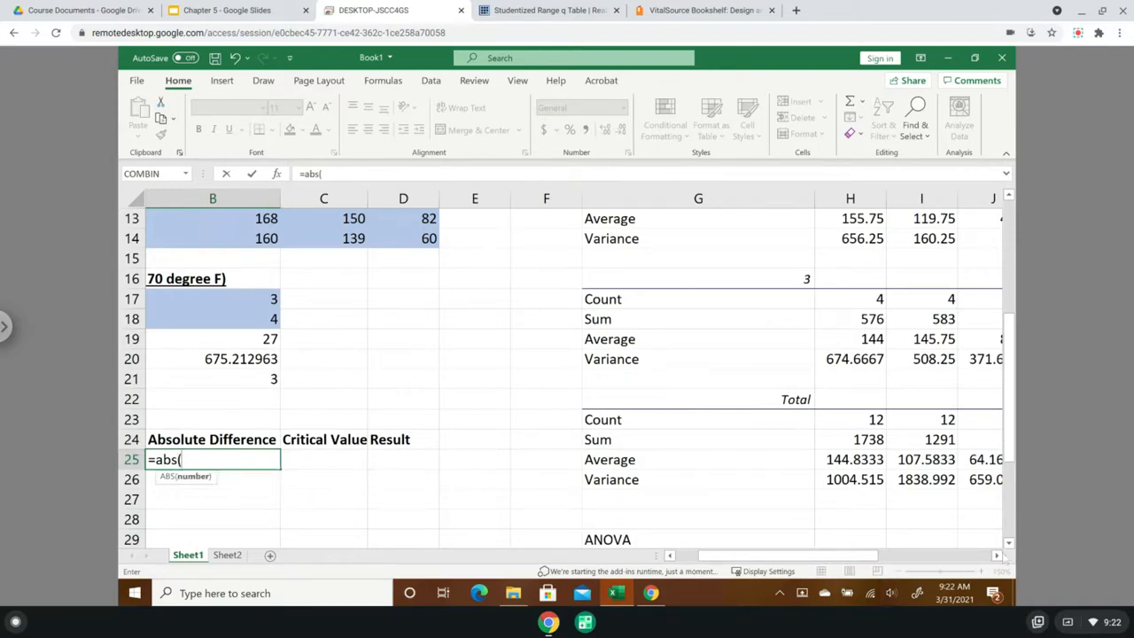
left_click(997, 556)
left_click(998, 557)
left_click_drag(1013, 420, 1011, 248)
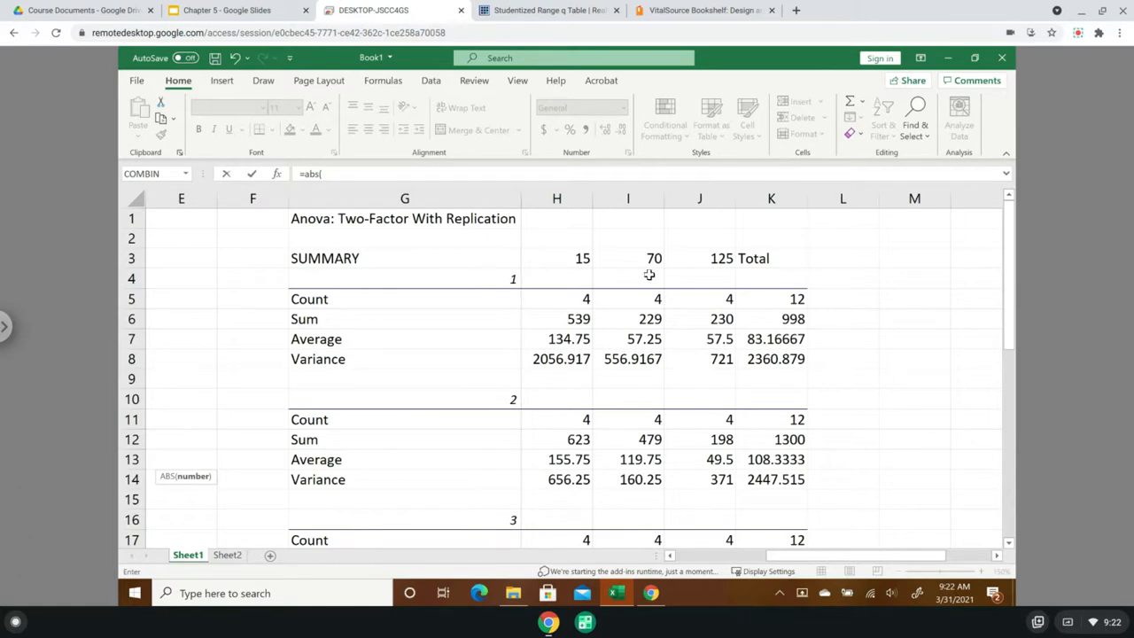
left_click(649, 339)
type("-")
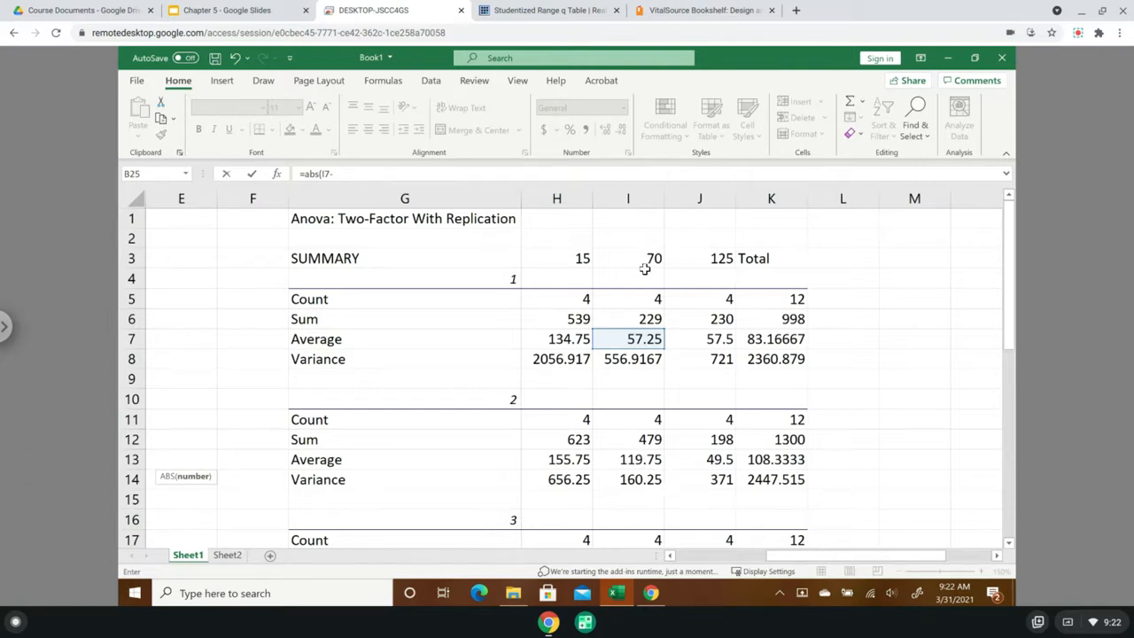
left_click(646, 464)
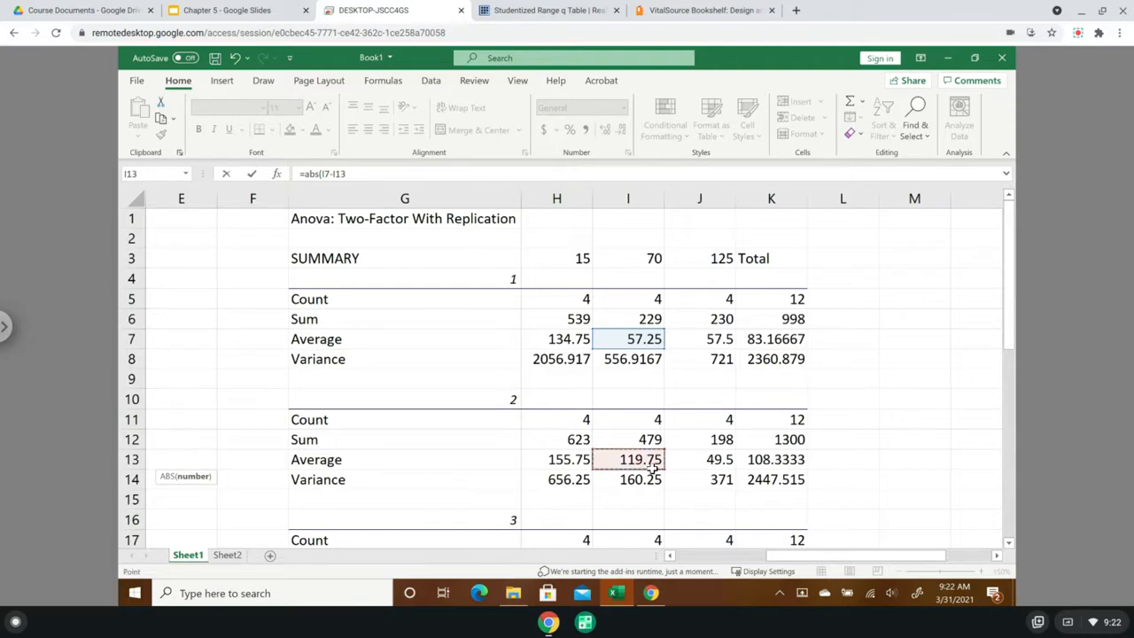
type(")")
left_click_drag(849, 557, 700, 559)
scroll(542, 505, "down", 1)
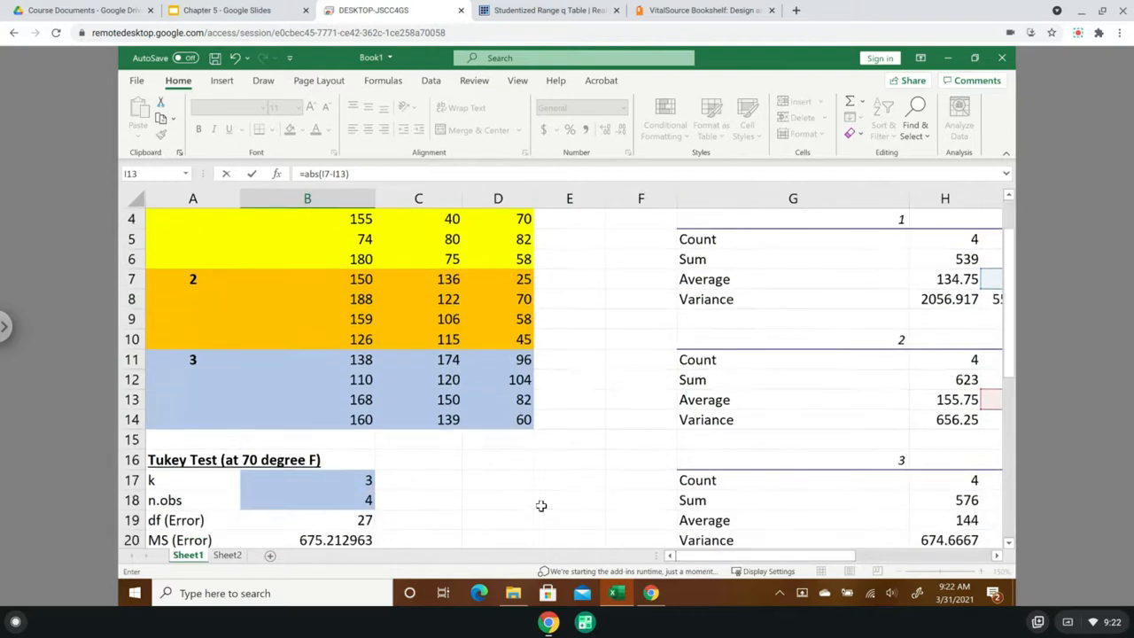
scroll(541, 505, "down", 5)
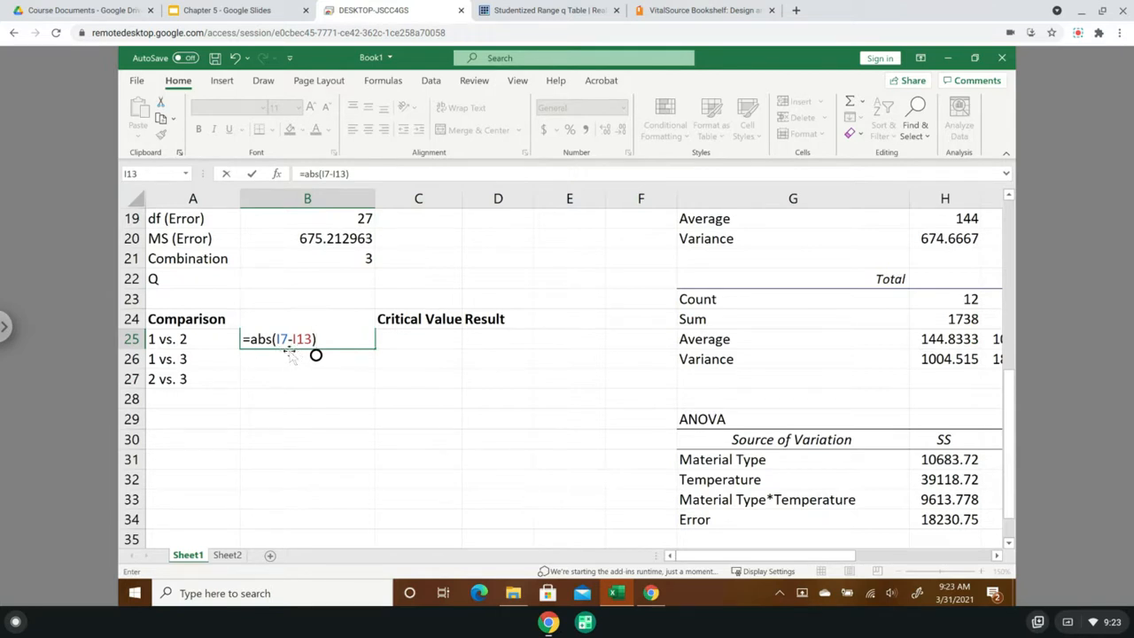
key("Return")
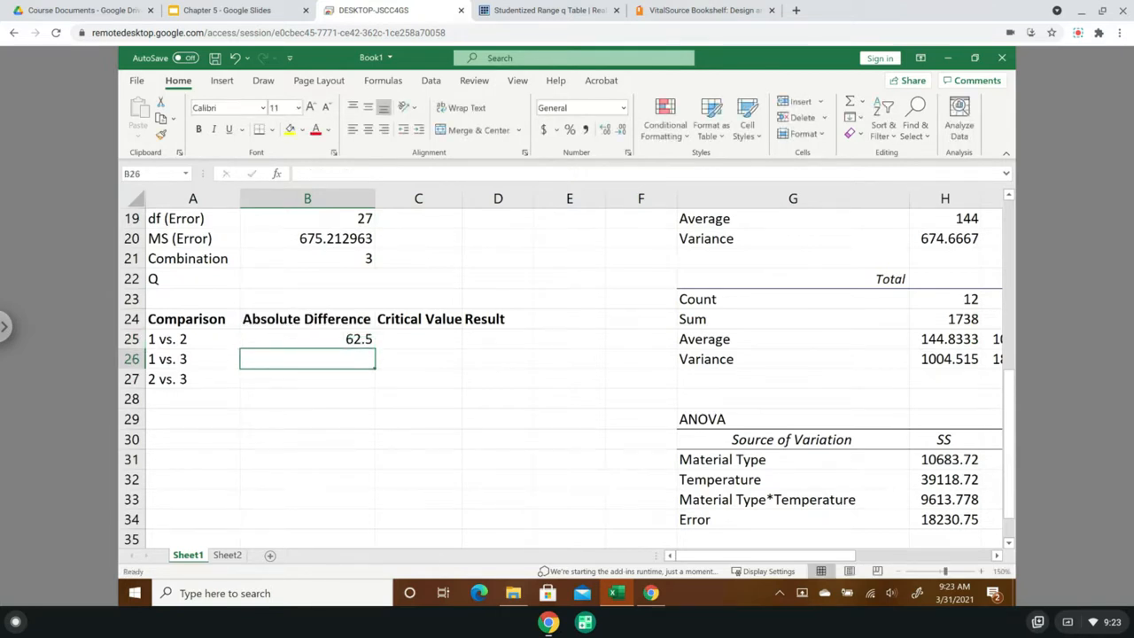
- Calculate the absolute difference for 1 vs. 3 in B26 as =abs(I7-I19), using the 70-degree averages of materials 1 and 3
type("=")
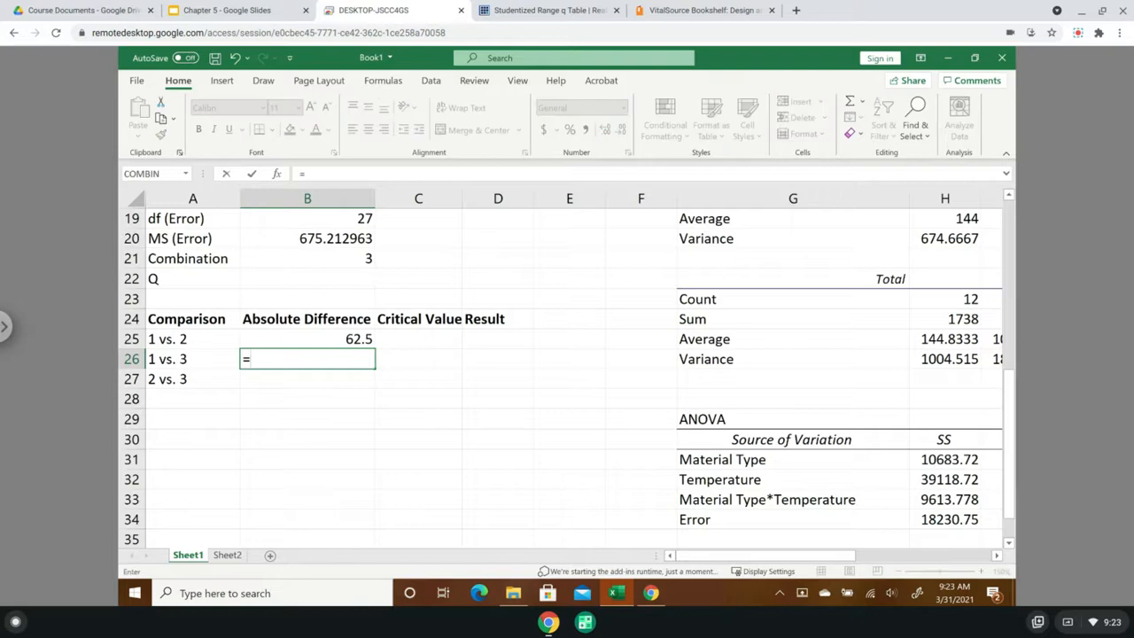
type("abs")
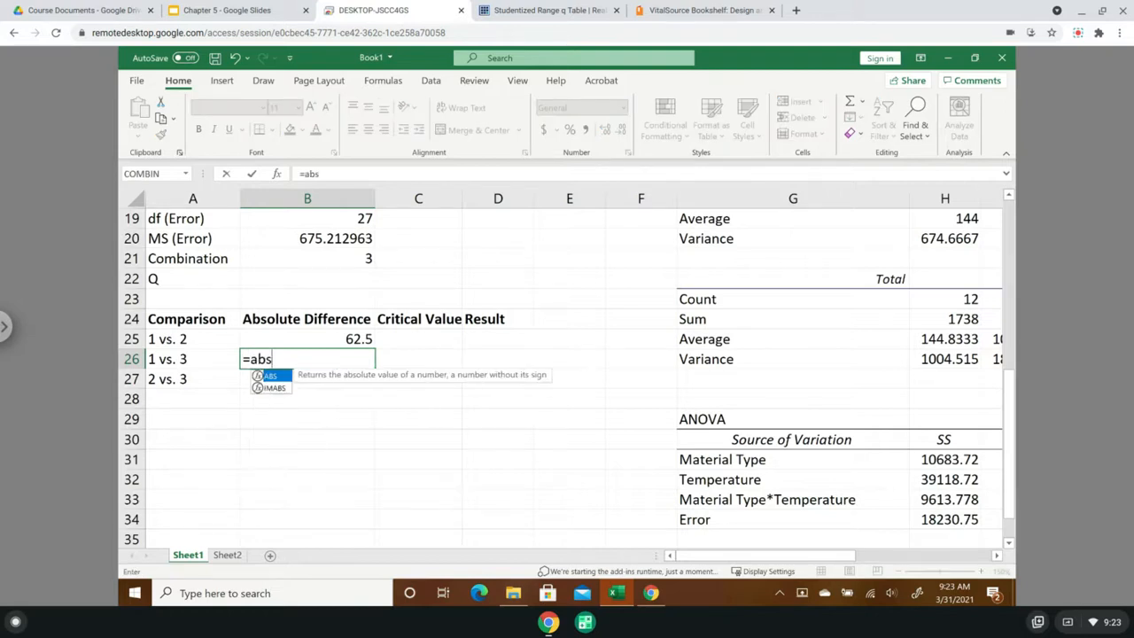
type("(")
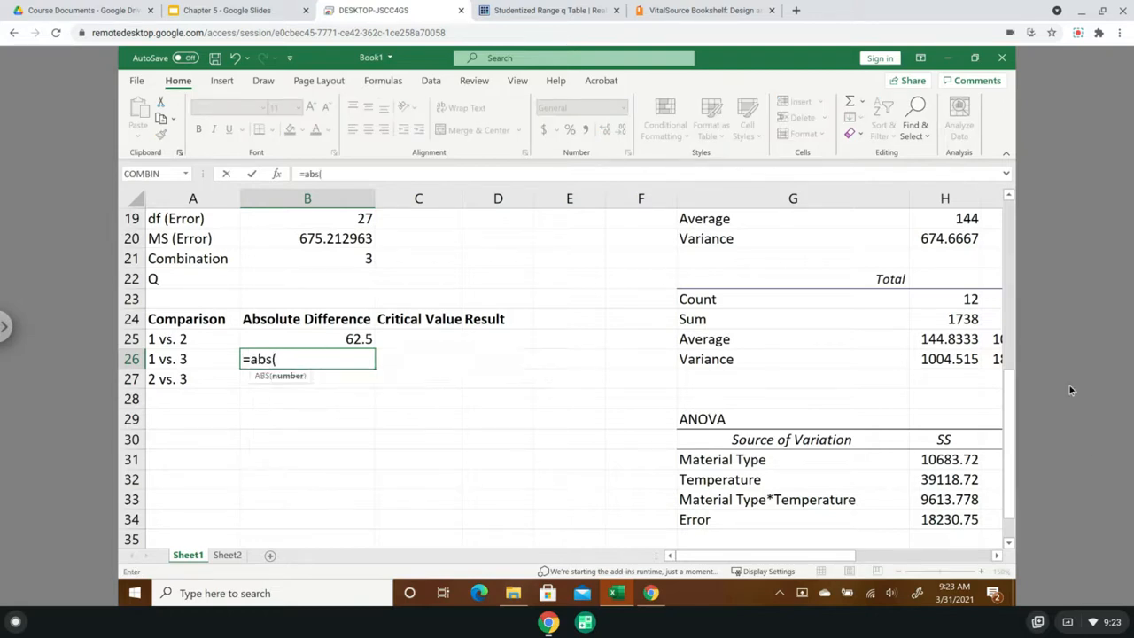
left_click_drag(1011, 486, 1017, 254)
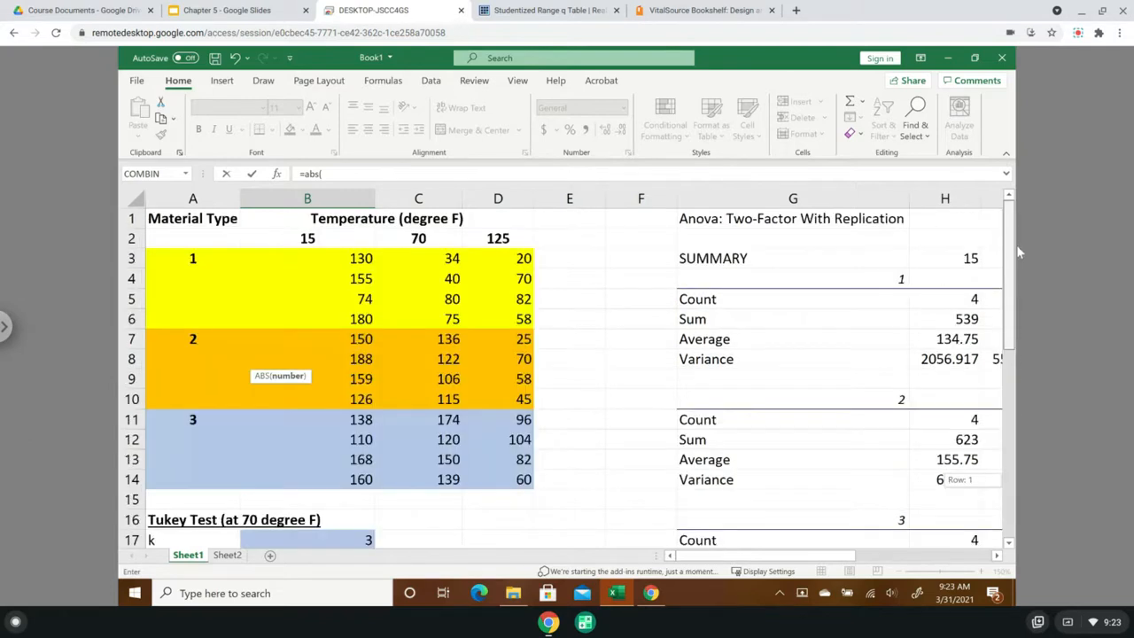
left_click(997, 555)
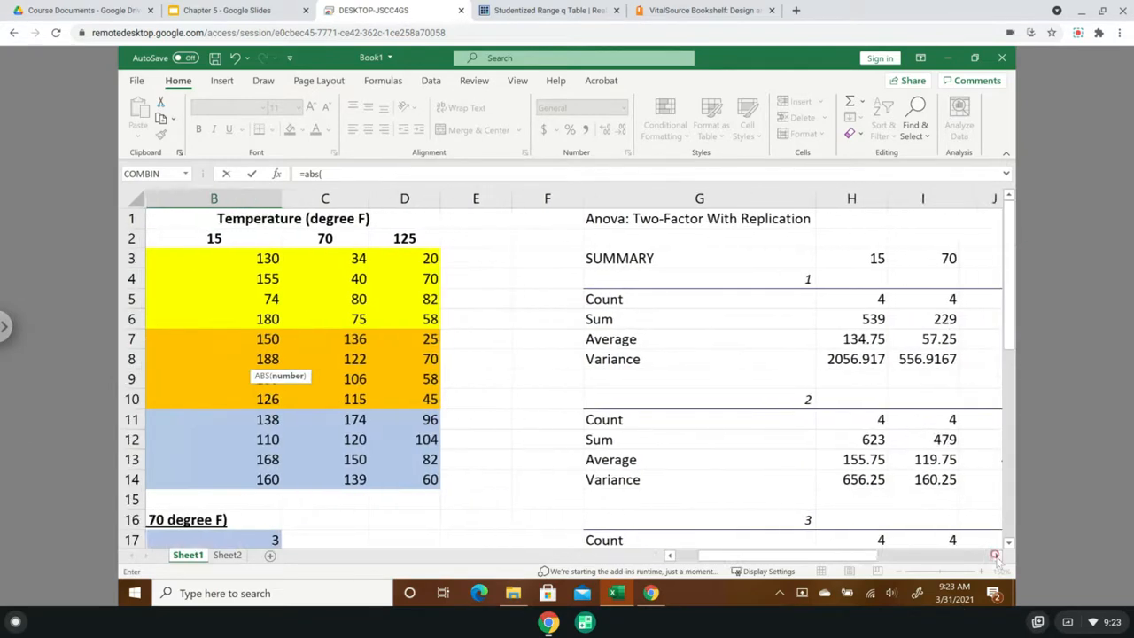
left_click(997, 555)
left_click(996, 555)
left_click(997, 555)
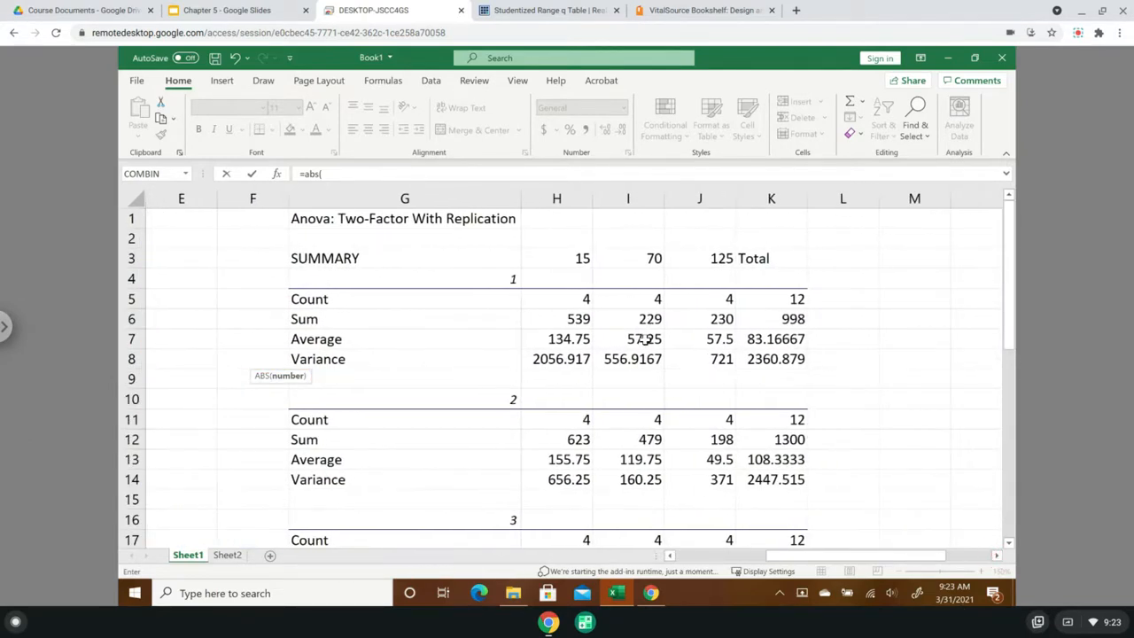
left_click(644, 340)
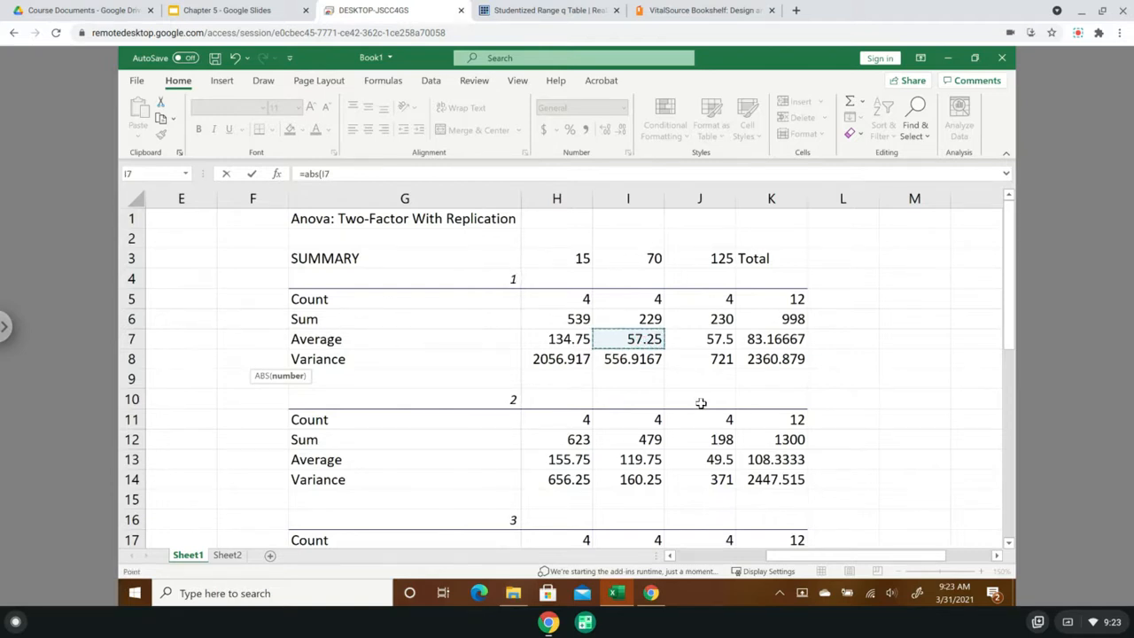
type("-")
left_click_drag(1008, 319, 1010, 381)
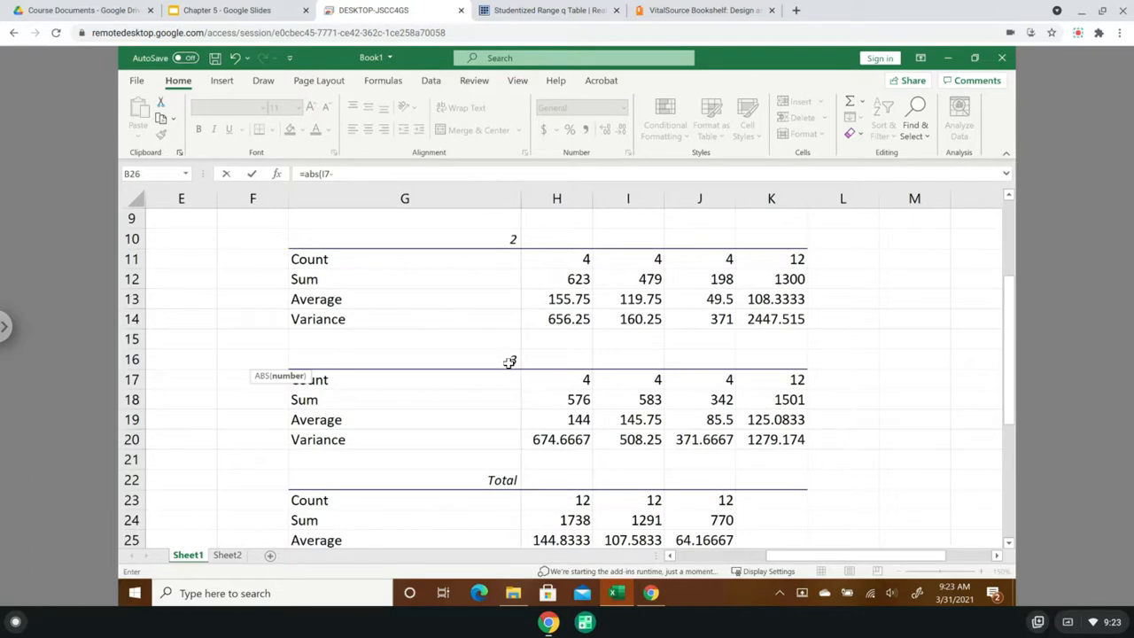
left_click(648, 422)
key("Return")
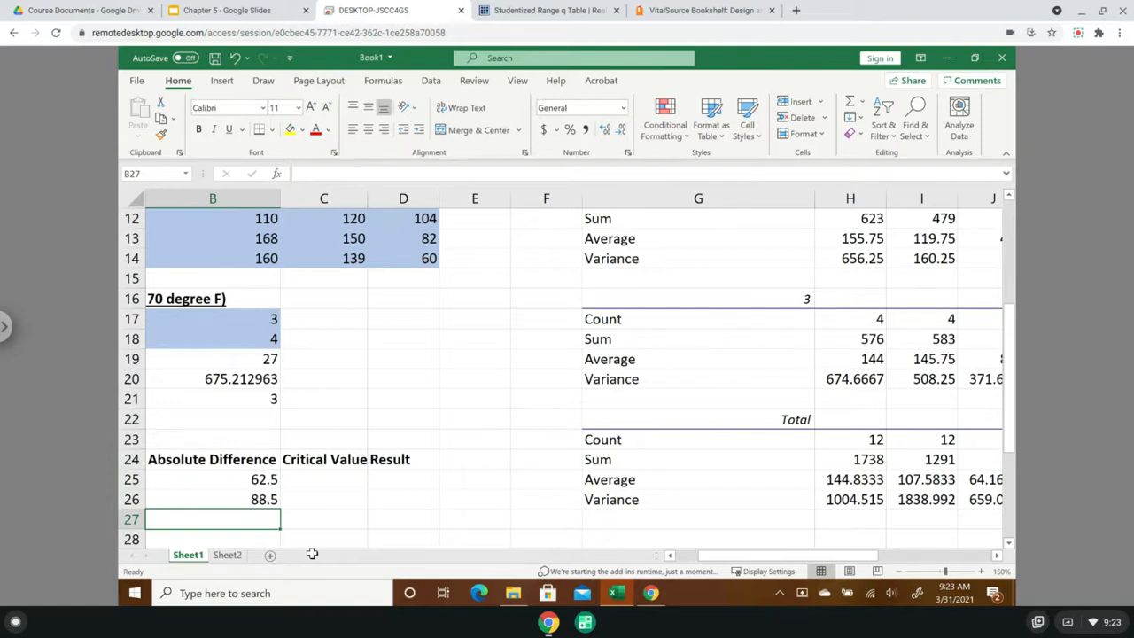
- Calculate the absolute difference for 2 vs. 3 in B27 as =abs(I13-I19), using the 70-degree averages of materials 2 and 3
left_click_drag(783, 560, 709, 556)
type("=")
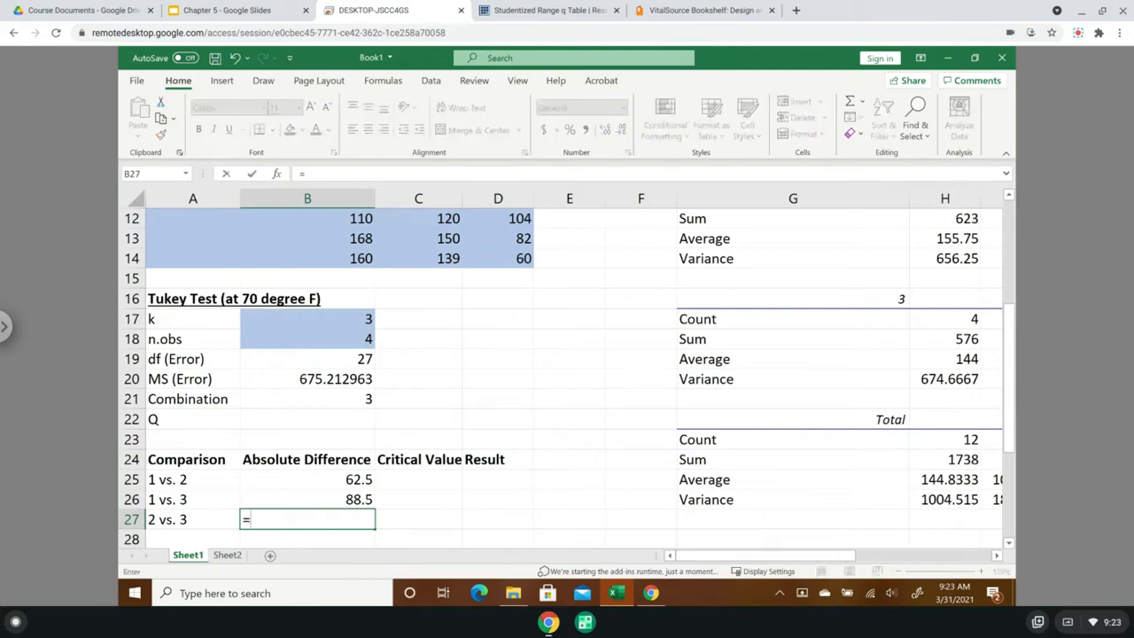
type("abs")
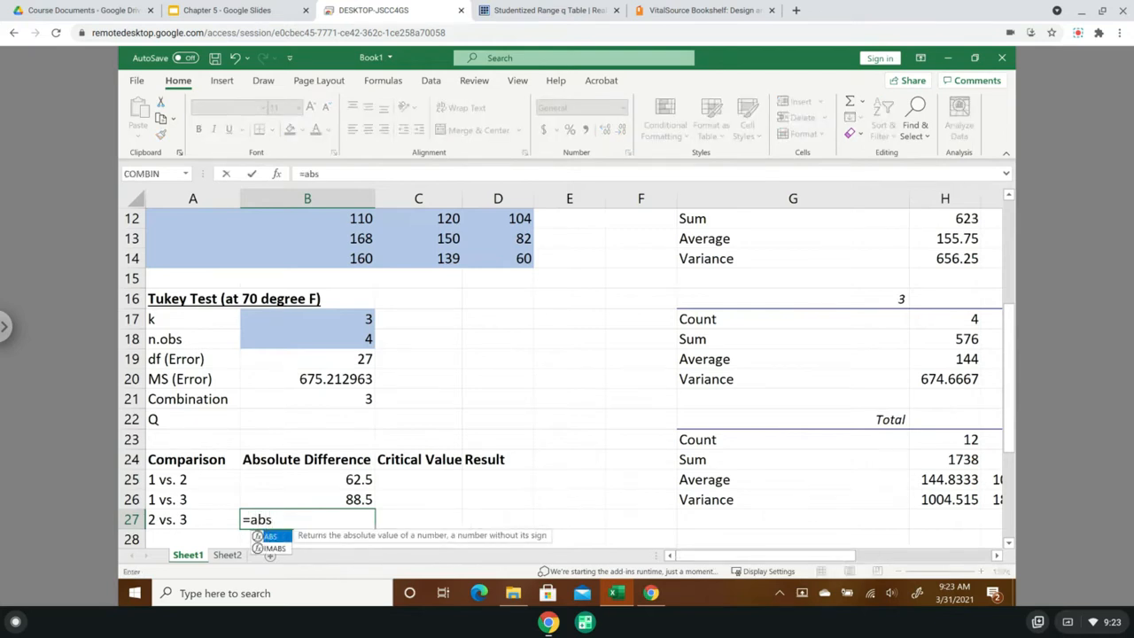
type("(")
left_click_drag(757, 556, 867, 556)
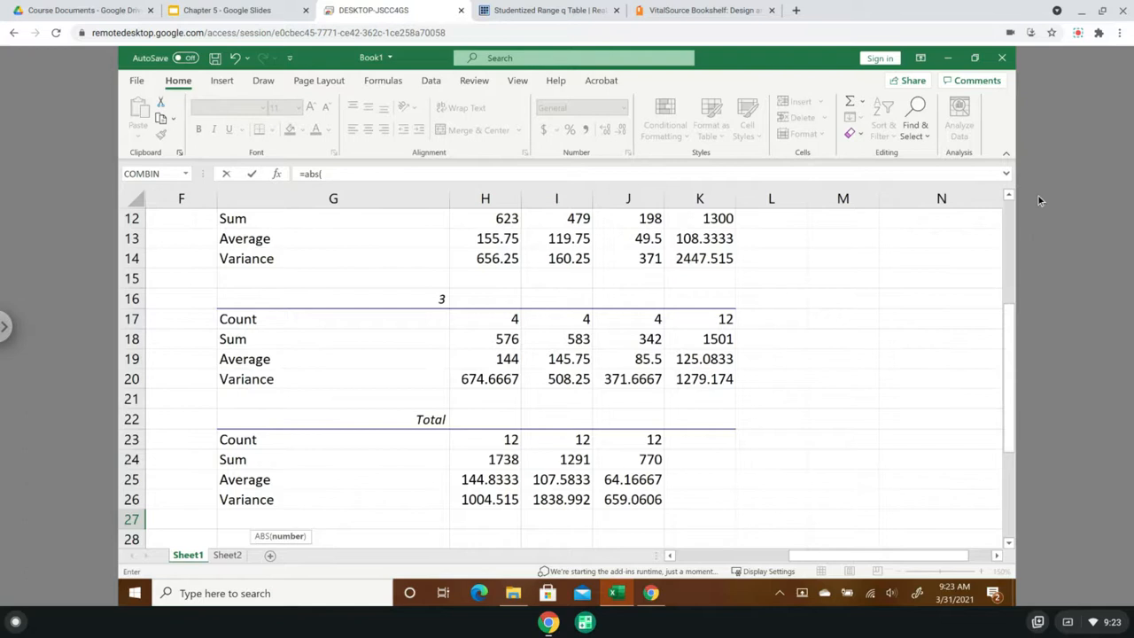
left_click(1010, 195)
left_click(1009, 195)
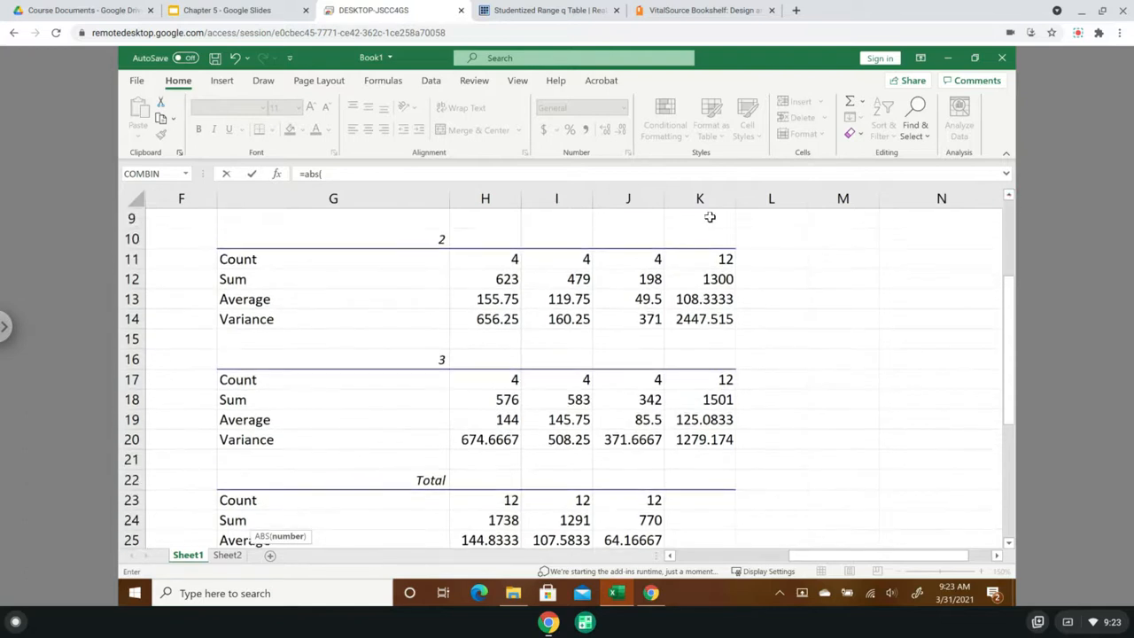
left_click(576, 300)
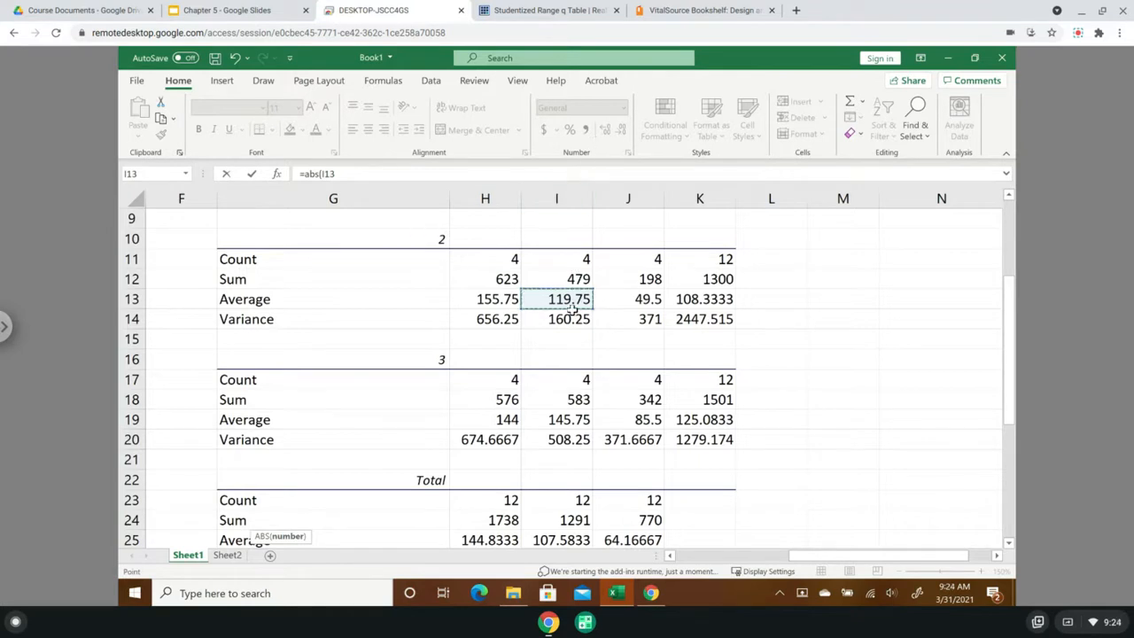
type("-")
left_click(565, 423)
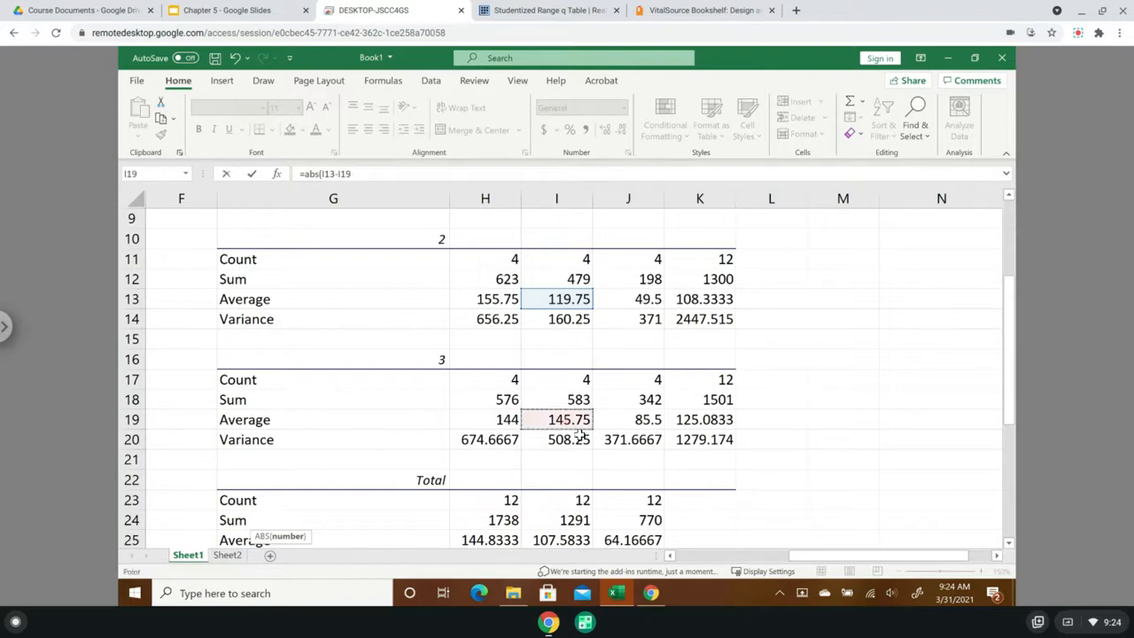
type(")")
key("Return")
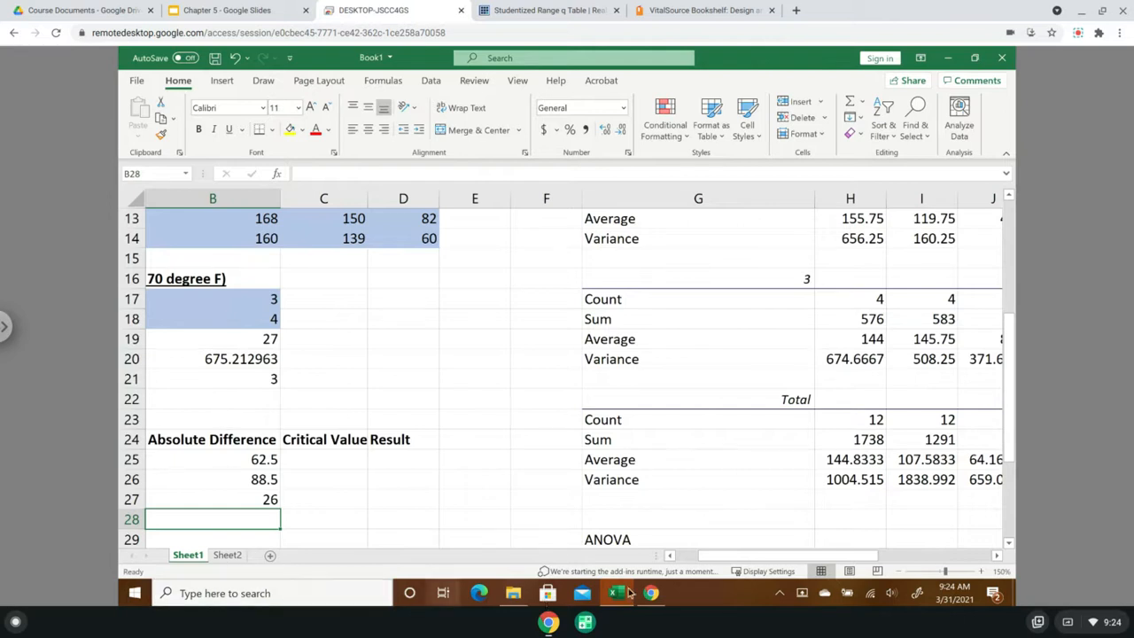
- Select the empty Q value cell B22 and switch to the introduction of the Studentized Range q Table web page
left_click_drag(784, 558, 706, 548)
left_click(421, 457)
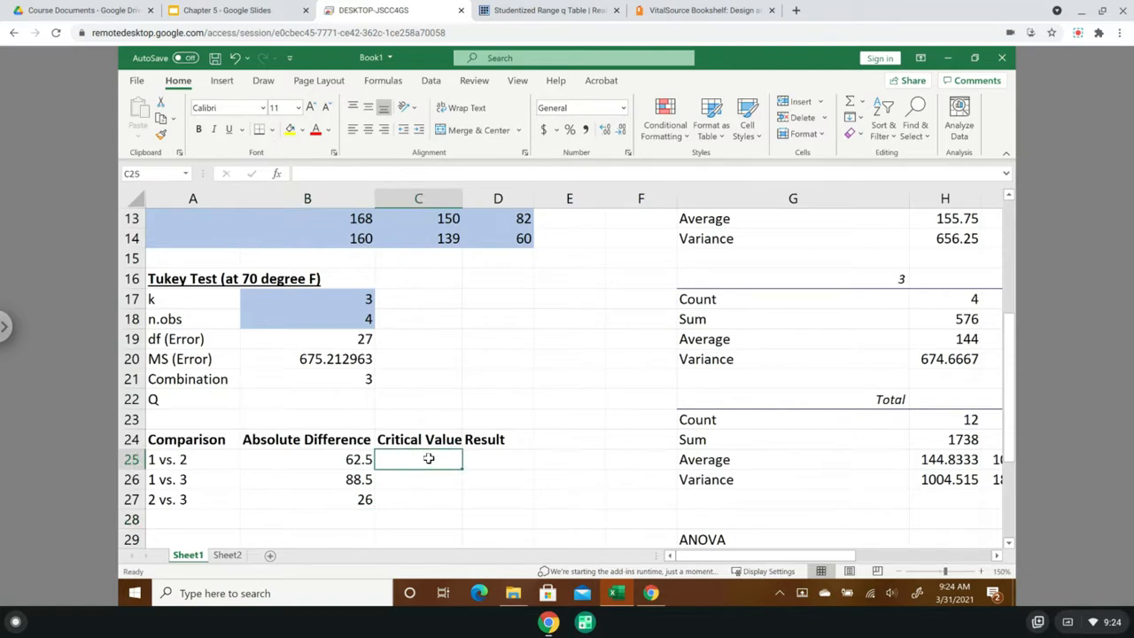
left_click(312, 405)
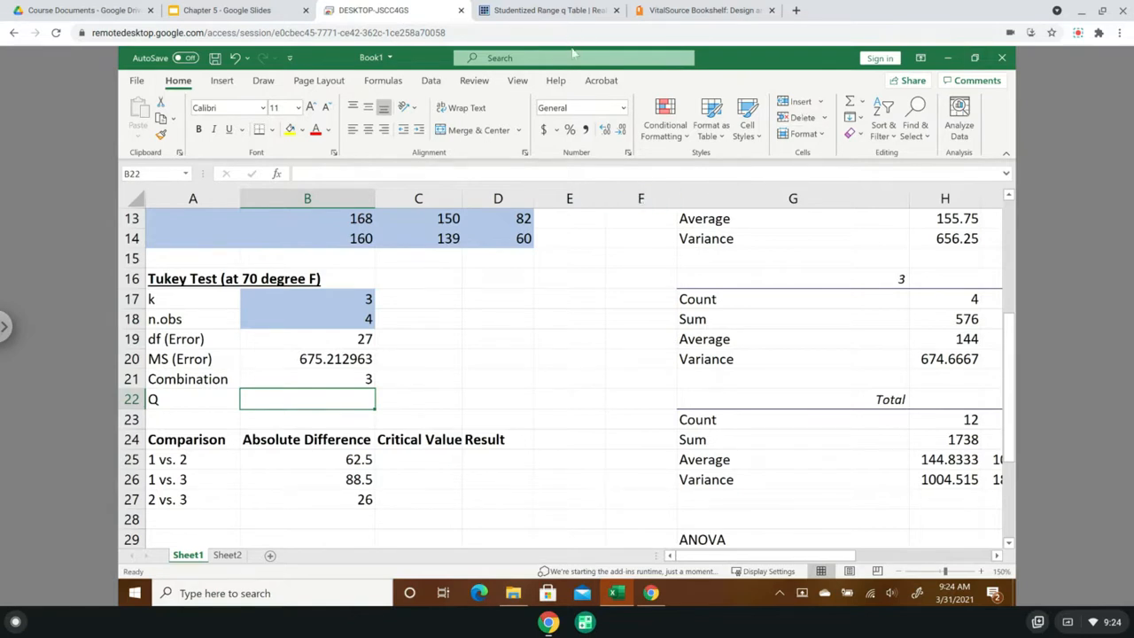
left_click(532, 16)
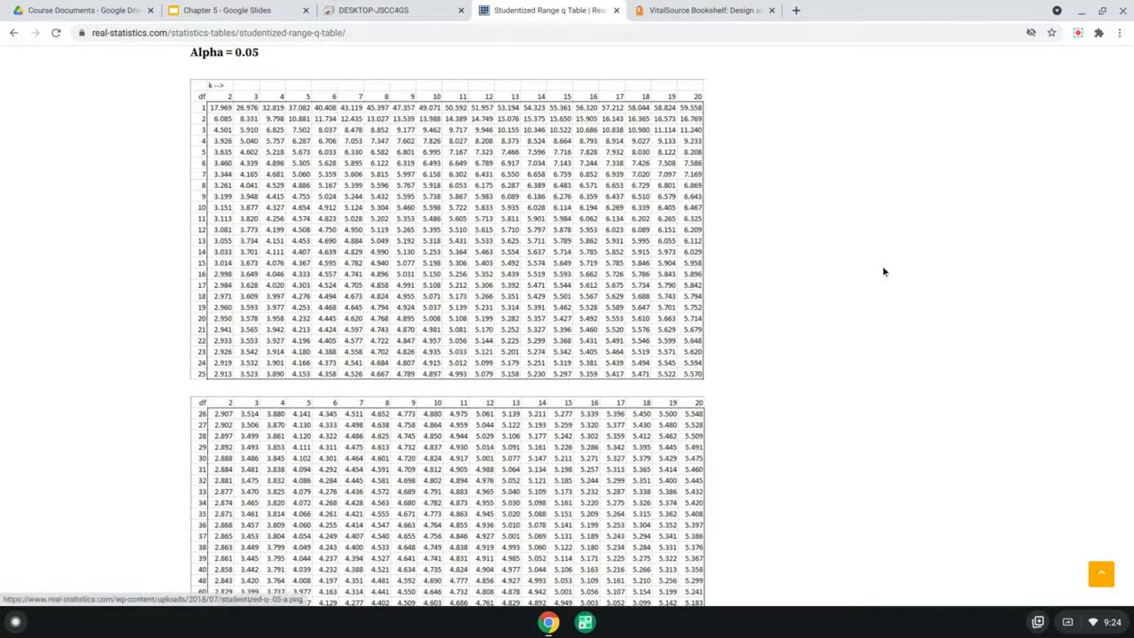
scroll(608, 326, "up", 1)
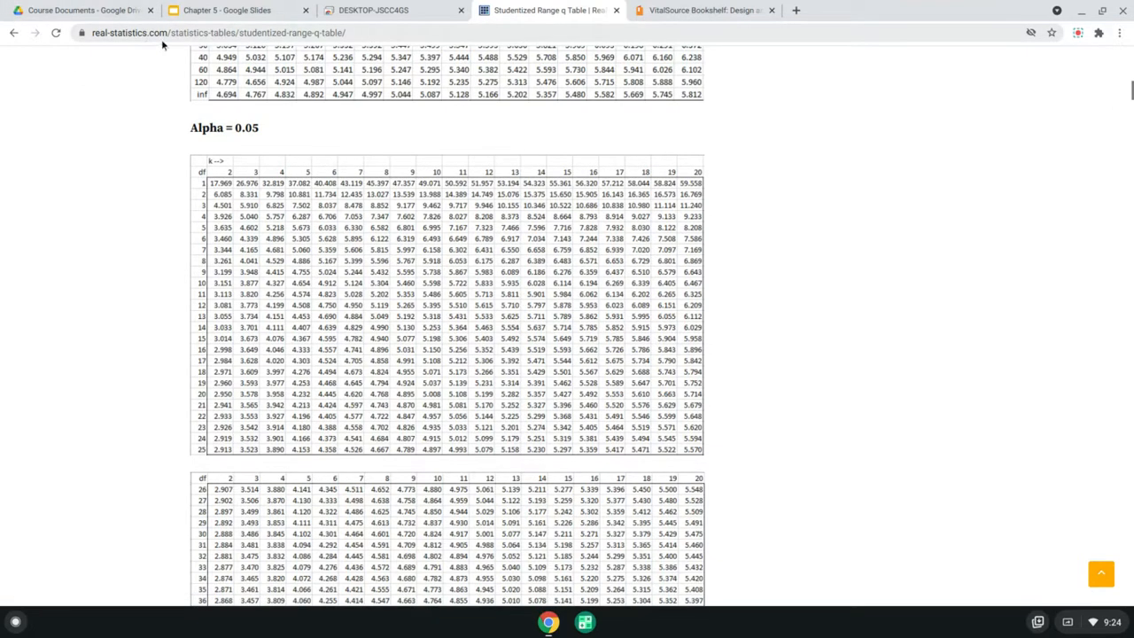
left_click_drag(1132, 90, 1131, 58)
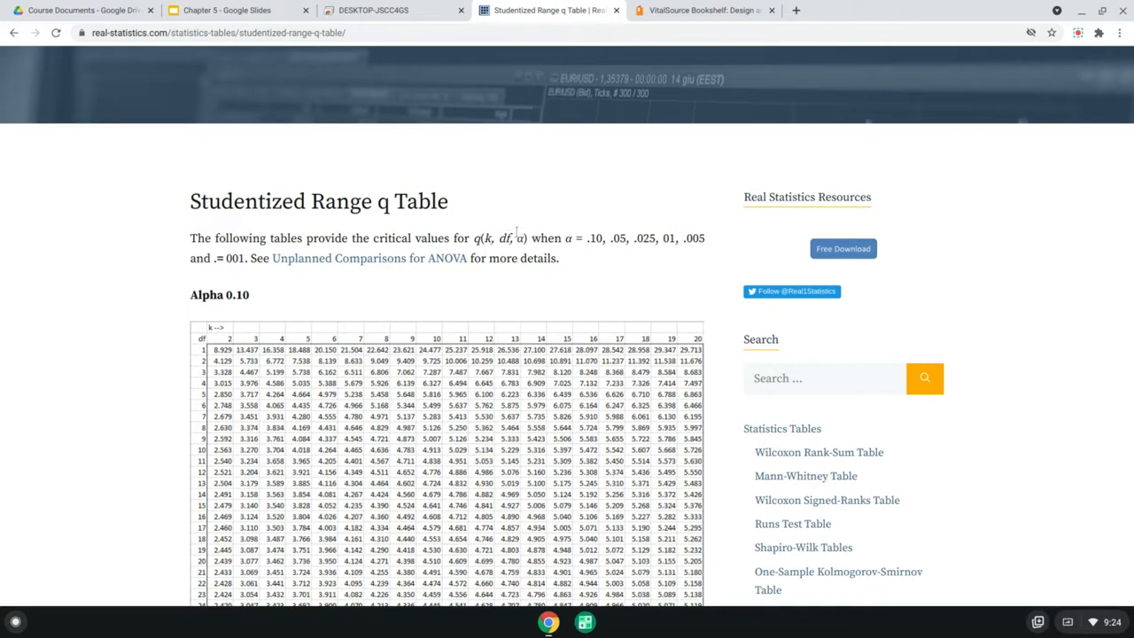
- Review the q(k, df, α) parameters, highlight the .05 alpha level in the introduction and locate the Alpha = 0.05 table
double_click(520, 238)
double_click(613, 237)
left_click_drag(190, 299, 250, 301)
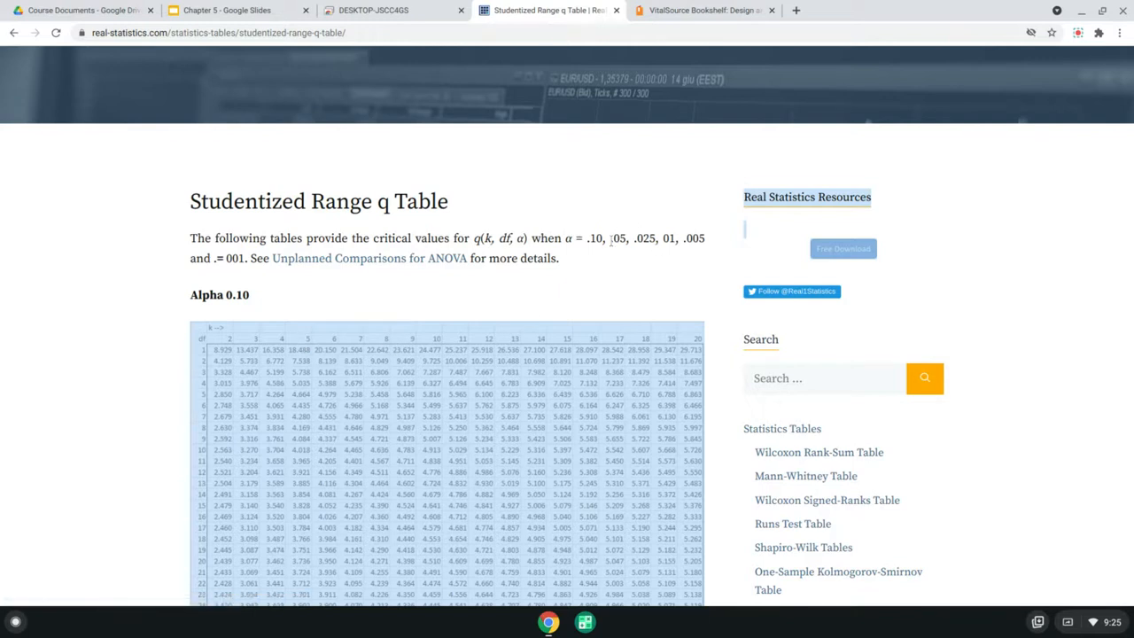
left_click_drag(610, 239, 625, 241)
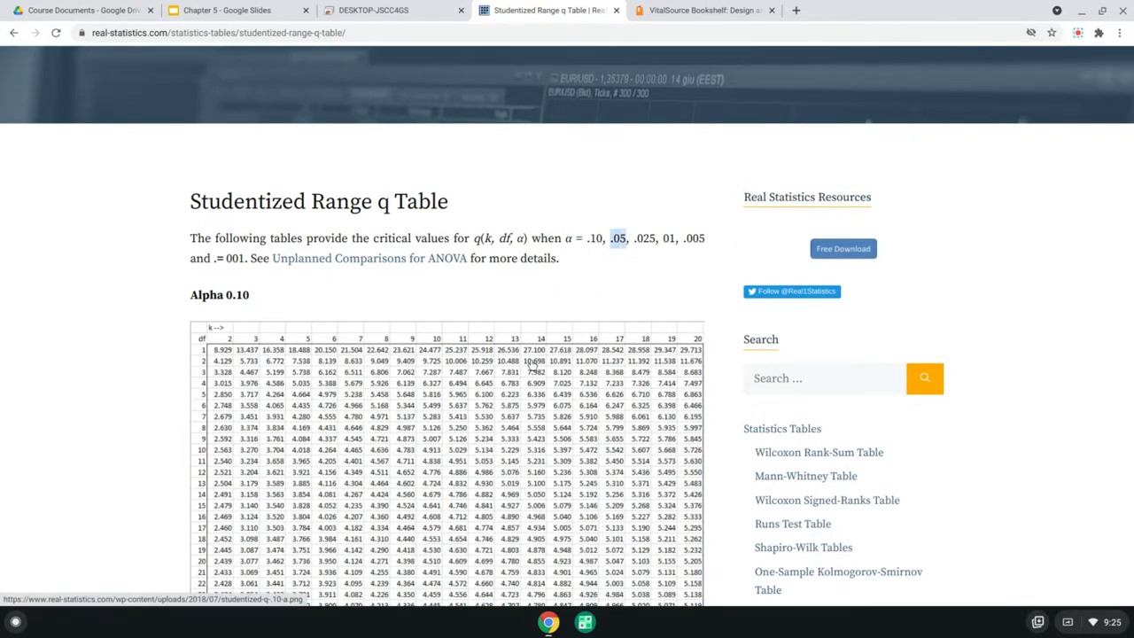
scroll(533, 365, "down", 2)
scroll(532, 365, "down", 10)
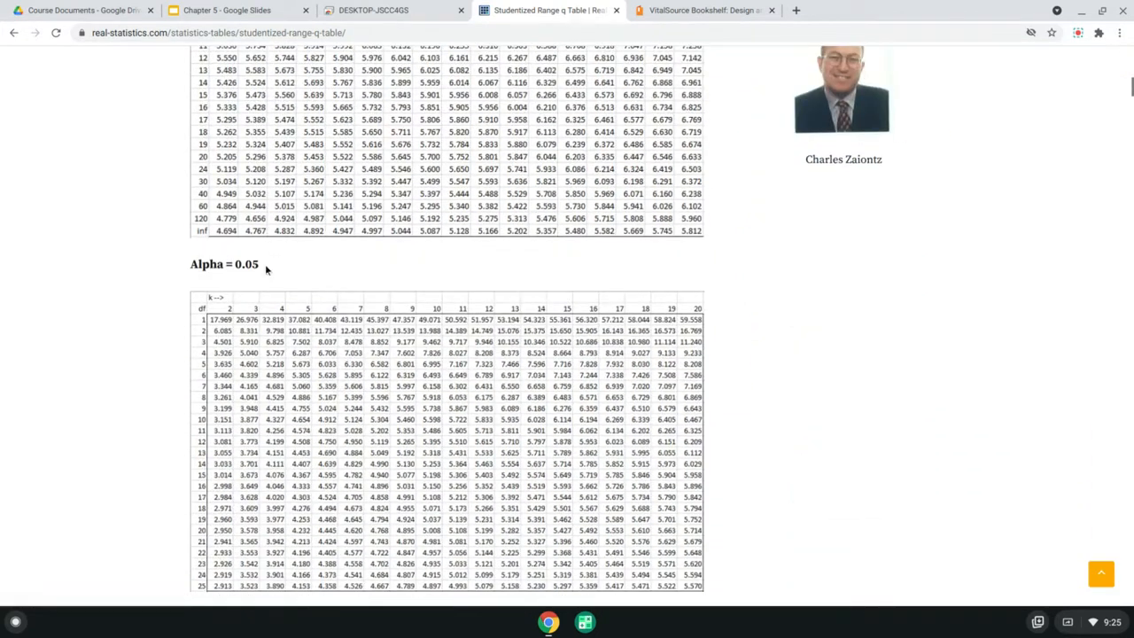
- Check k in B17 of the worksheet and look up the critical value for that k and the error df in the Alpha = 0.05 table
left_click(393, 12)
left_click(174, 298)
left_click(300, 299)
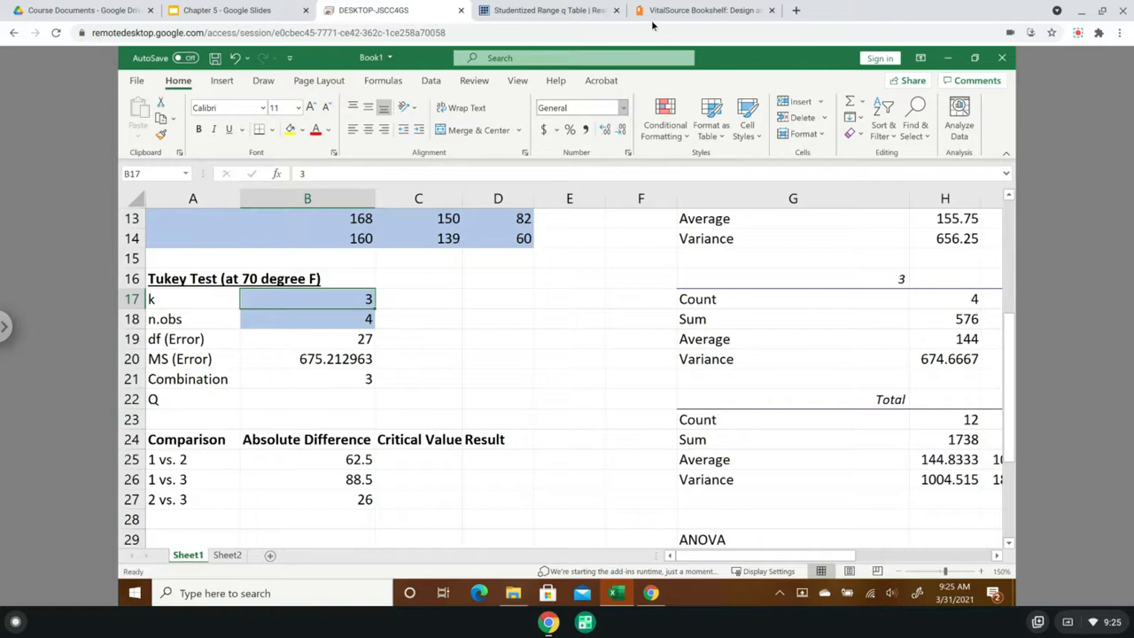
left_click(542, 11)
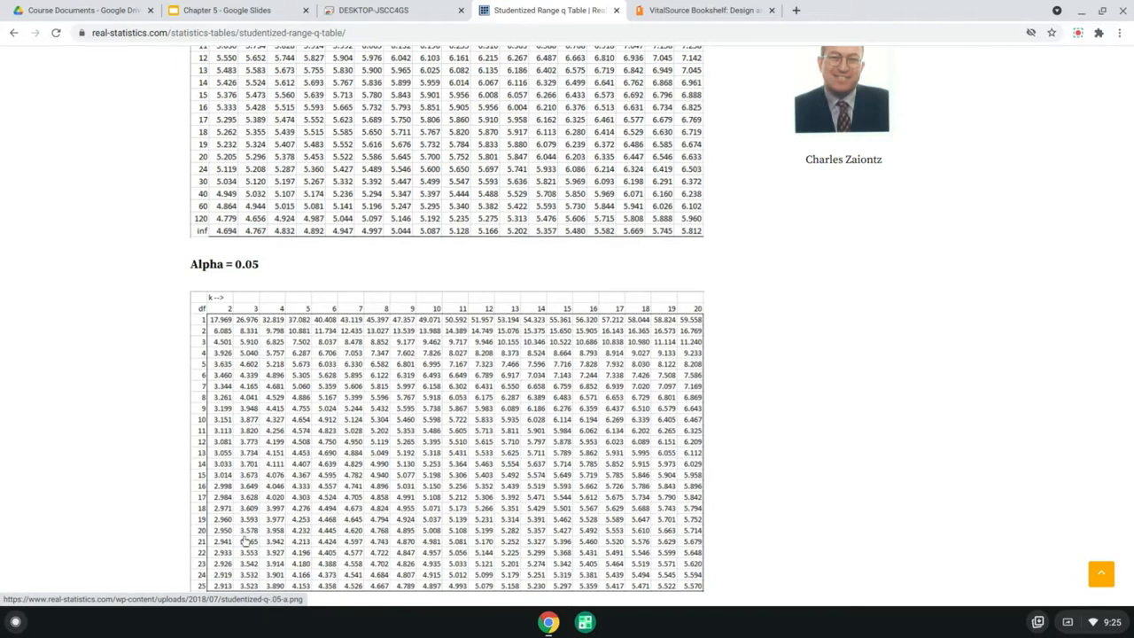
scroll(252, 545, "down", 1)
scroll(251, 549, "down", 2)
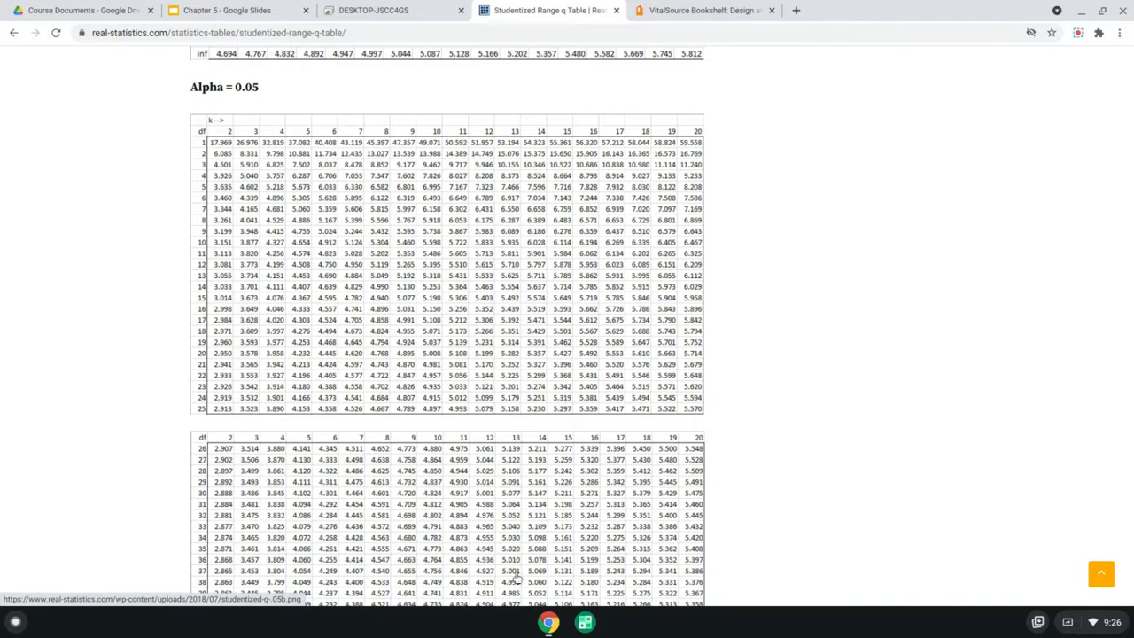
- Return to the remote desktop worksheet, enter 3.506 as the Q value in B22 and autofit the Critical Value column's width
left_click(372, 11)
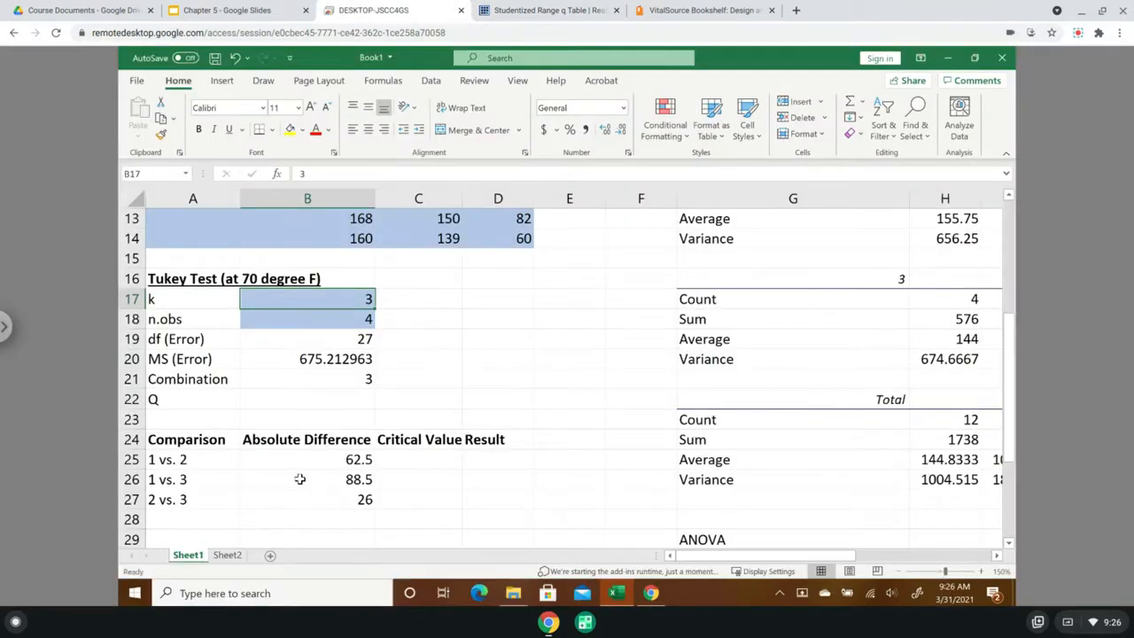
left_click(300, 400)
type("3.506")
key("Return")
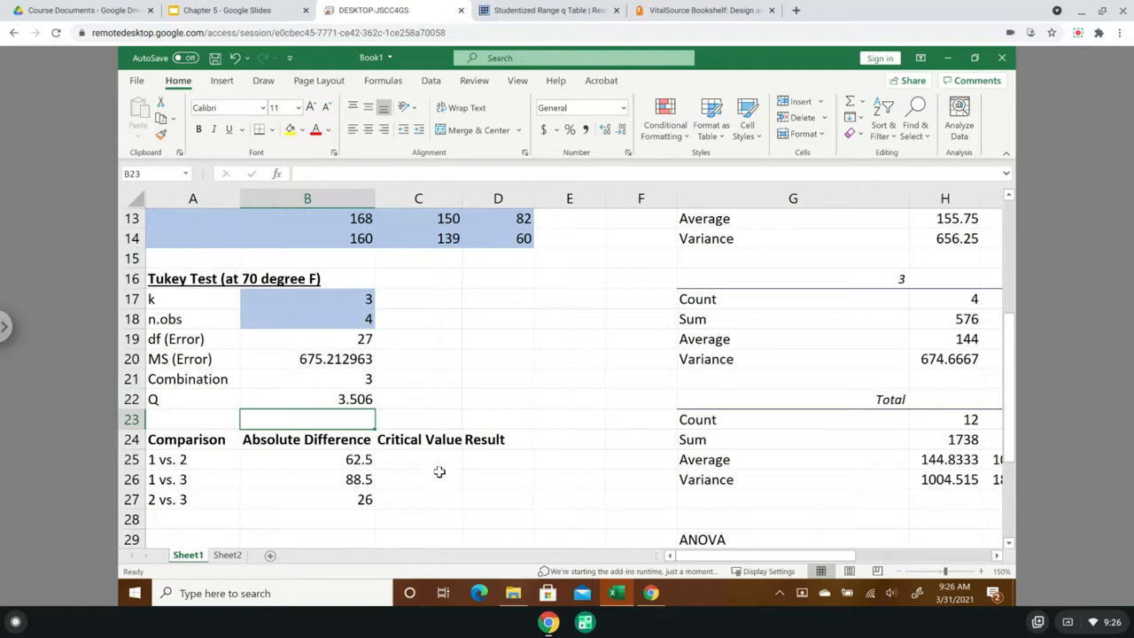
double_click(461, 197)
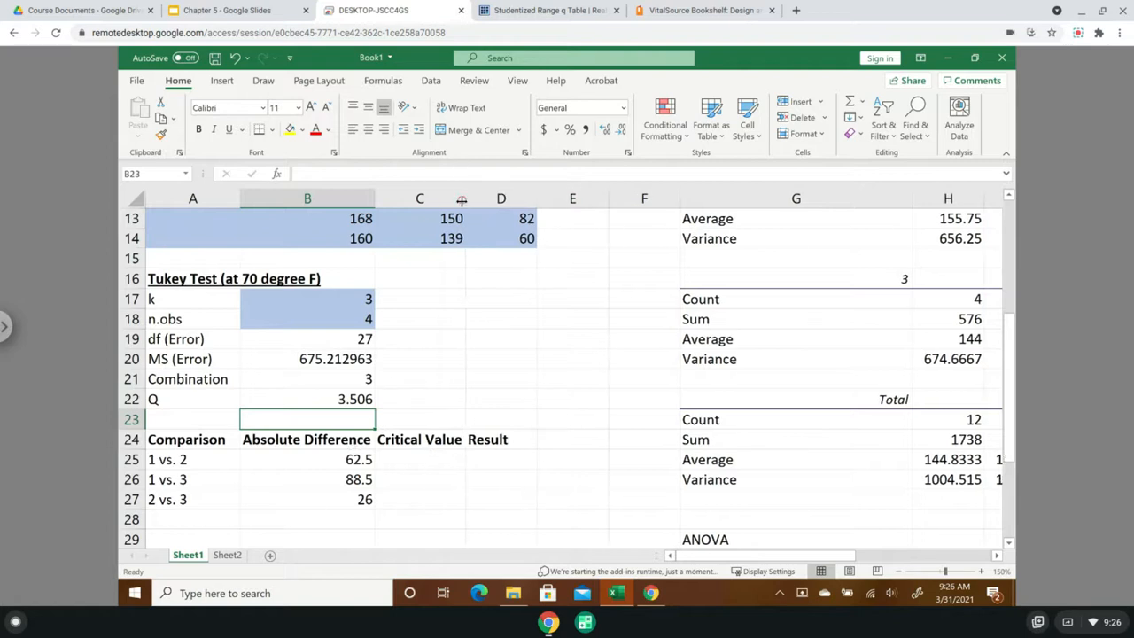
- Calculate the critical value for 1 vs. 2 in C25 as =B22*sqrt(B20/B18), using Q, MS (Error) and n.obs
left_click(418, 459)
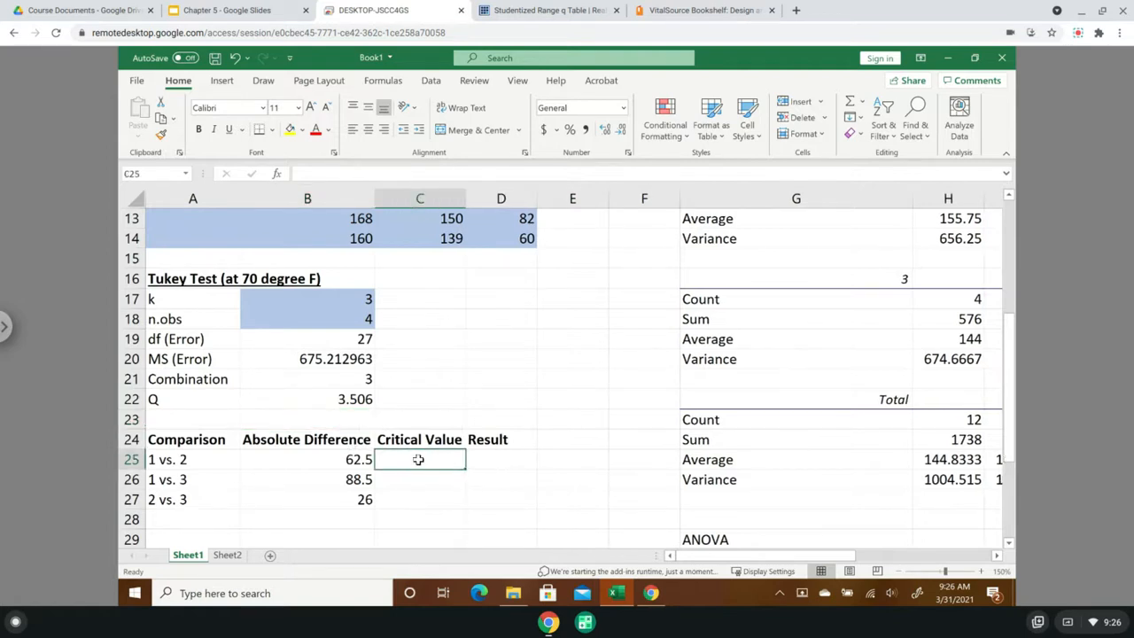
type("=")
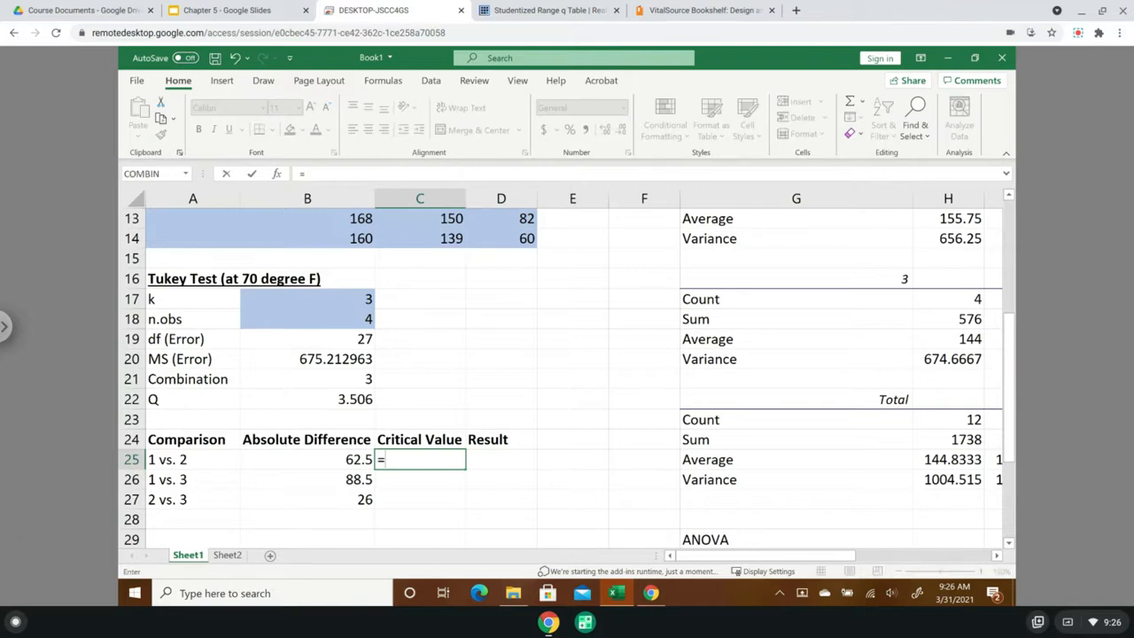
left_click(320, 400)
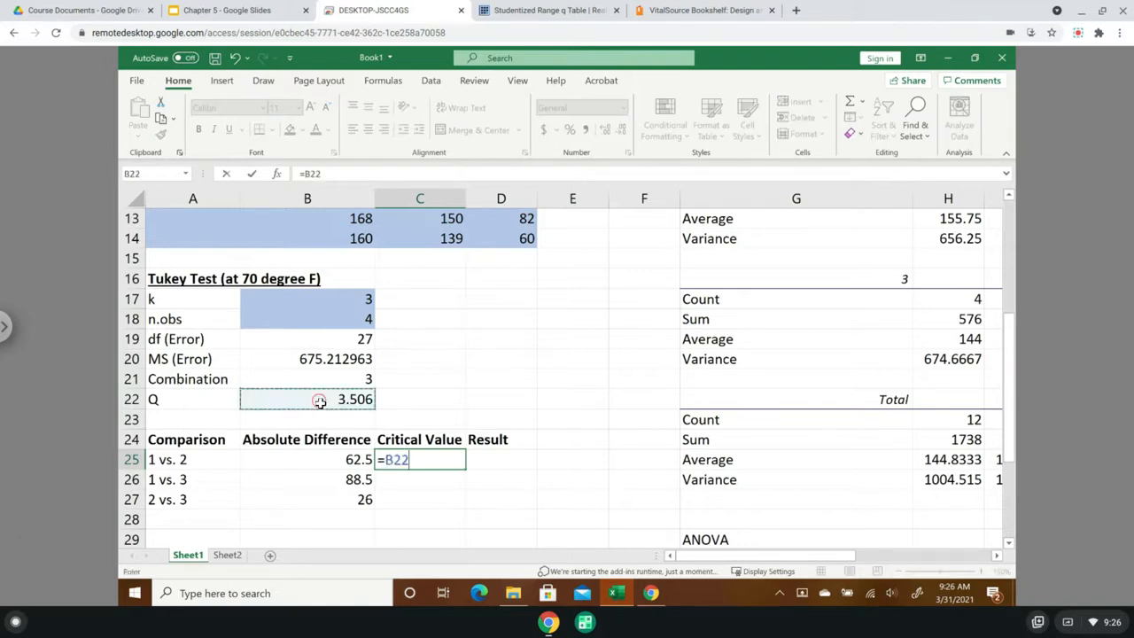
type("*")
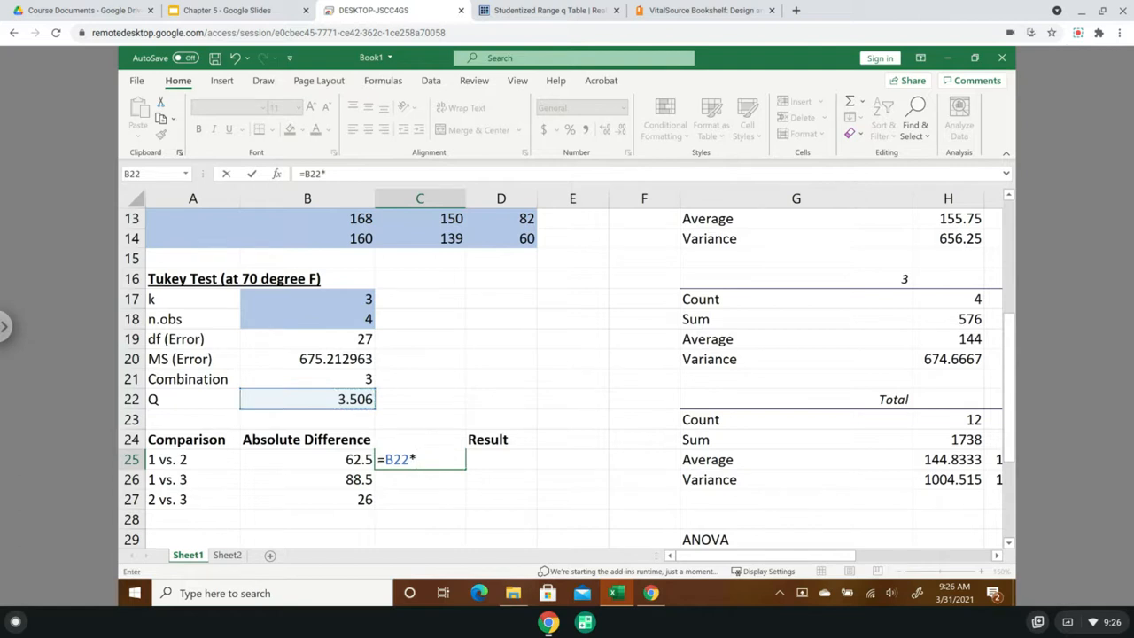
type("sqr")
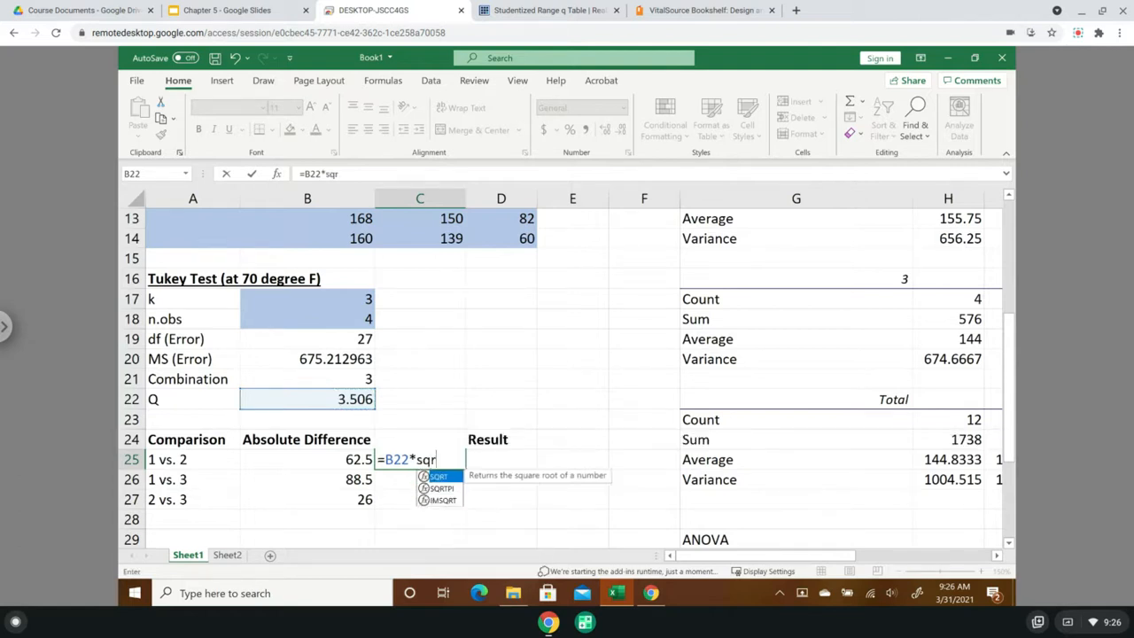
type("t(")
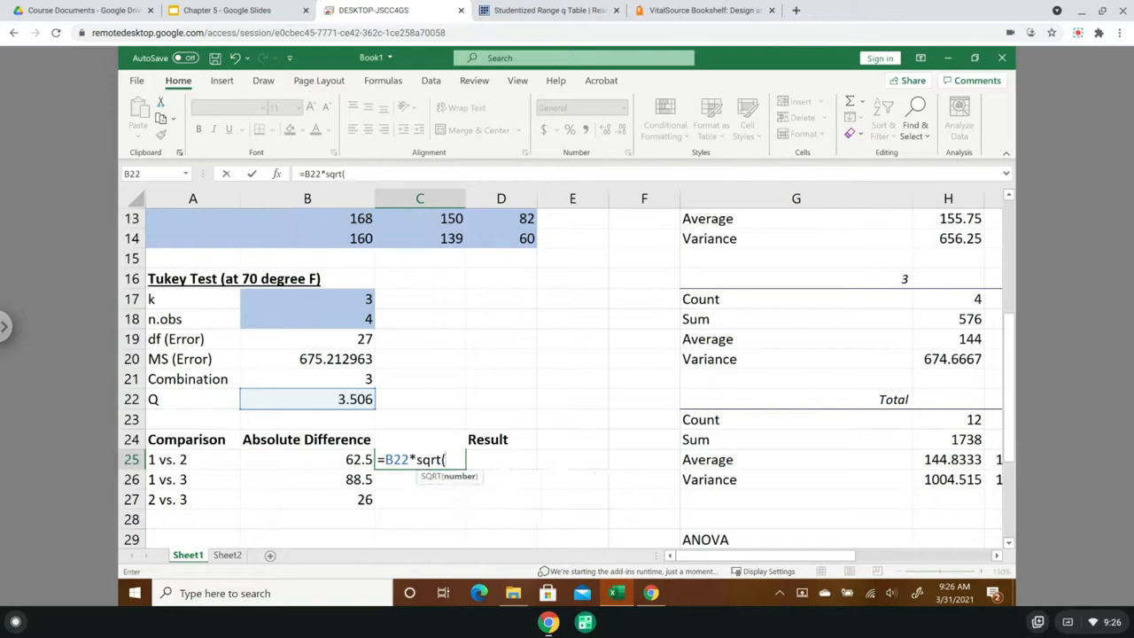
left_click(328, 357)
type("/")
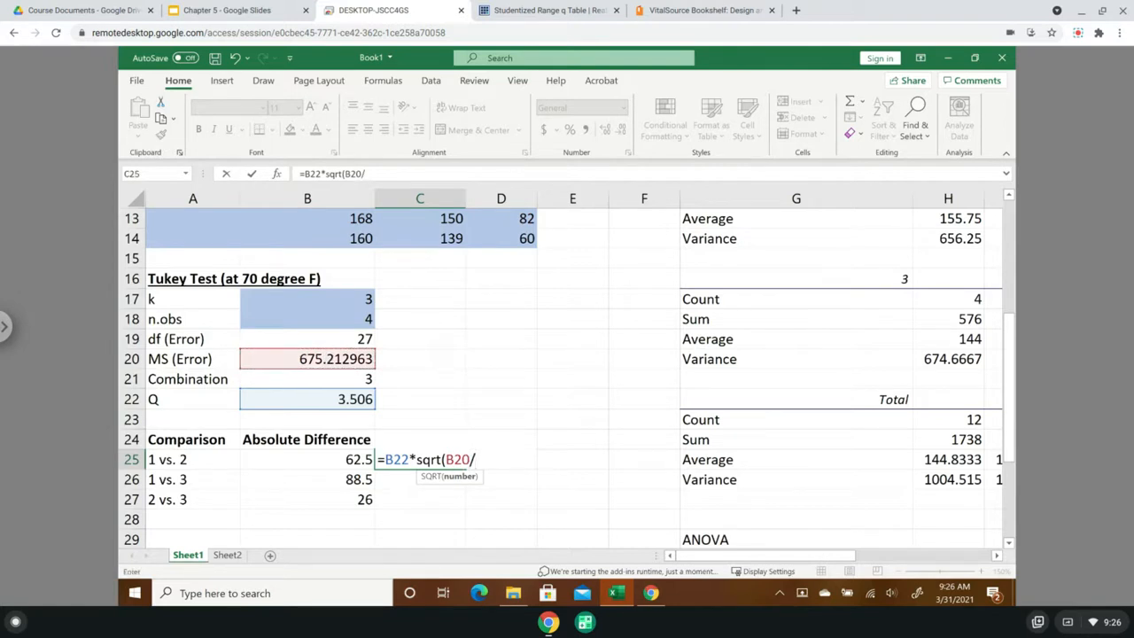
left_click(306, 318)
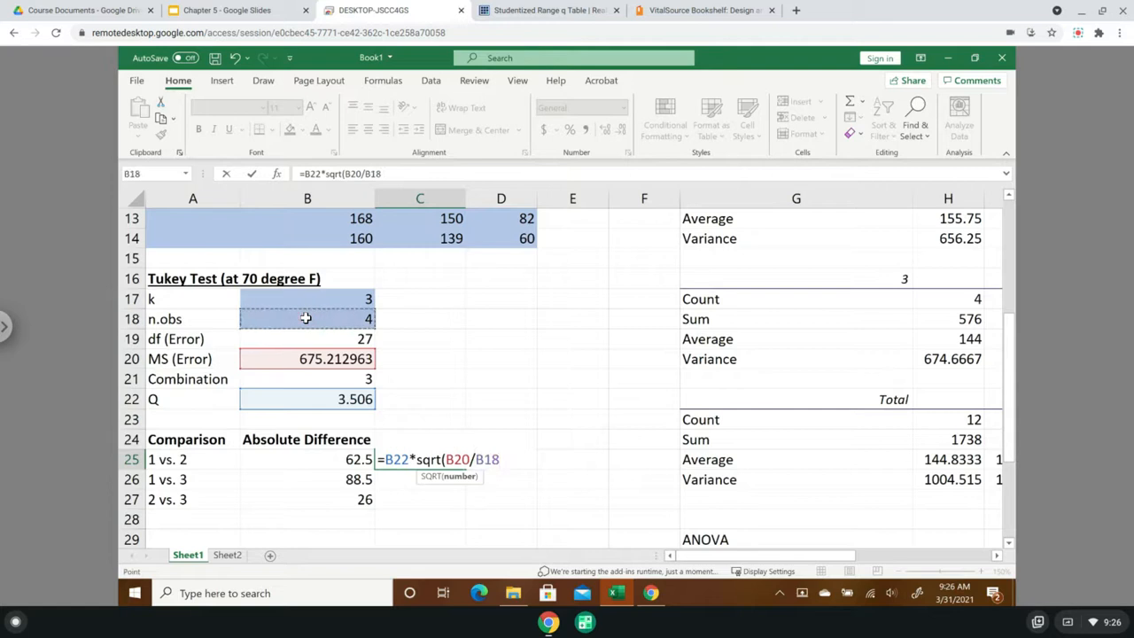
type(")")
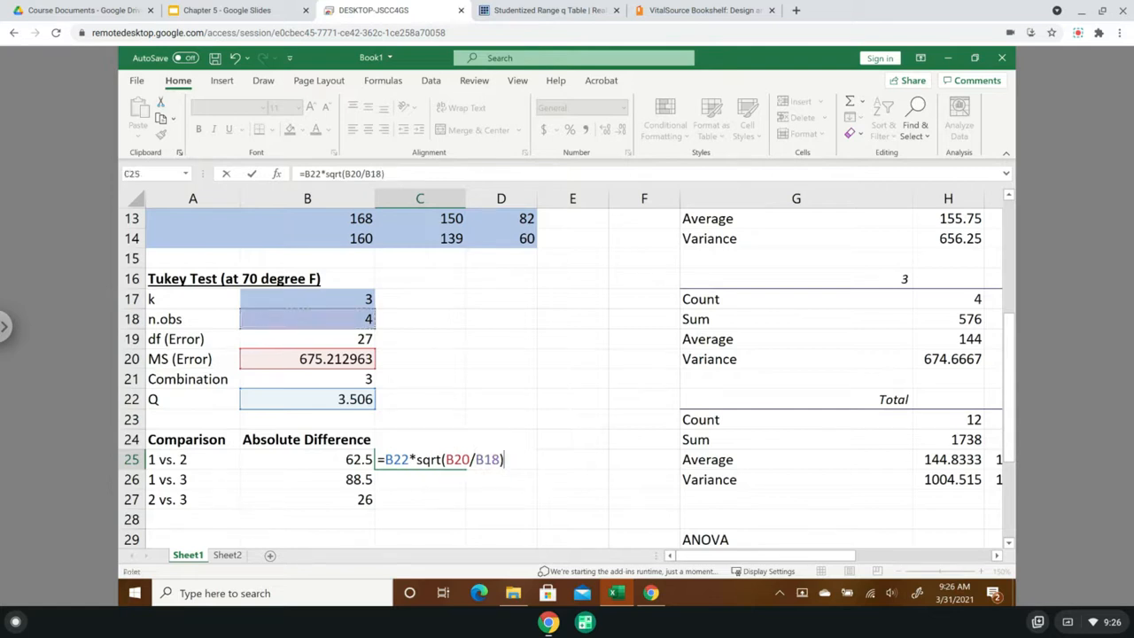
key("Return")
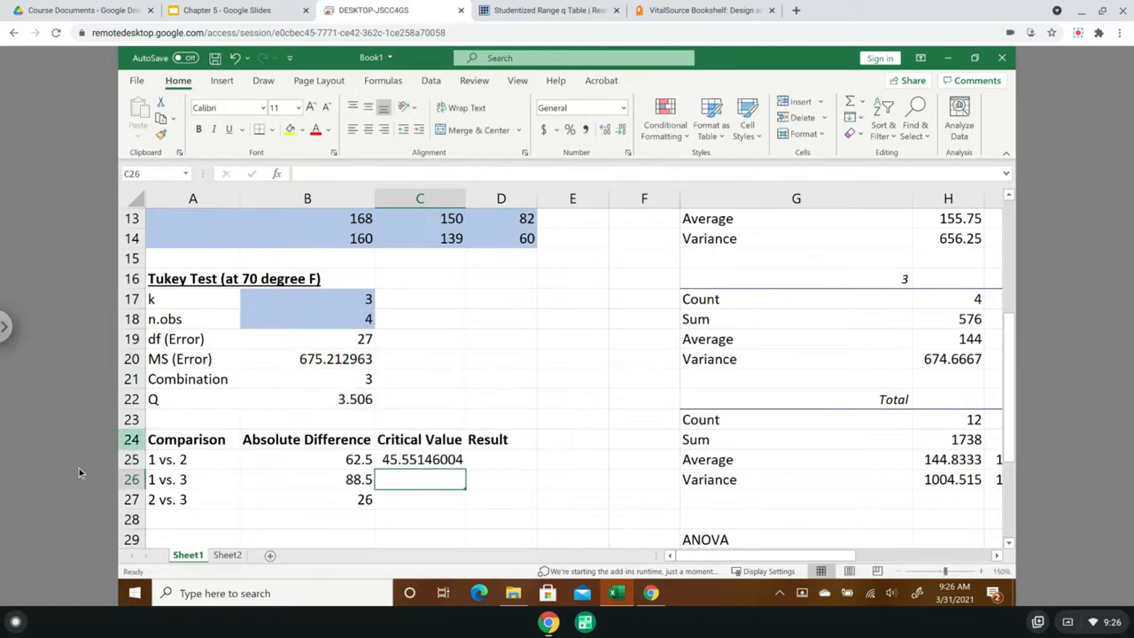
- Compare the critical value in C25 with the textbook's T0.05 calculation in VitalSource Bookshelf, highlighting its q0.05 term
left_click(418, 466)
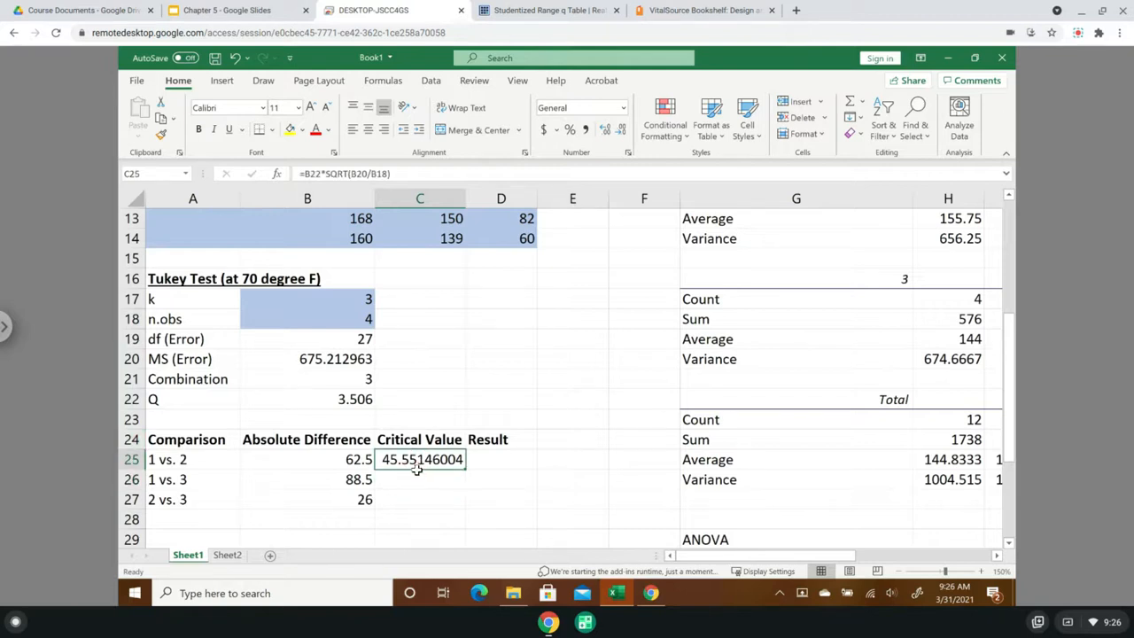
left_click(707, 9)
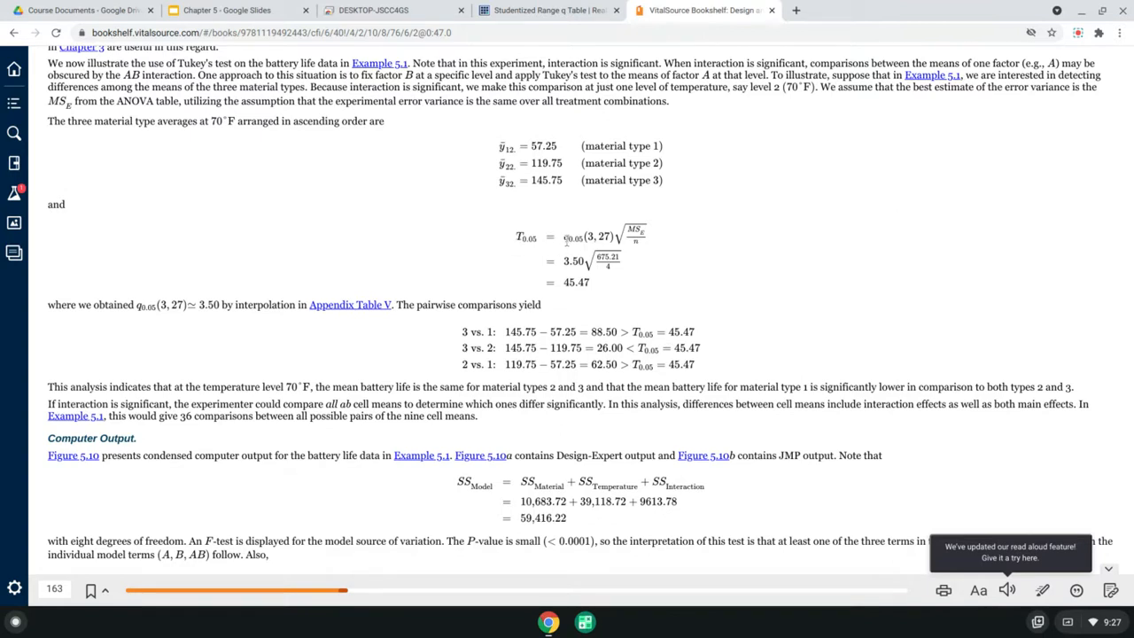
left_click_drag(567, 238, 593, 236)
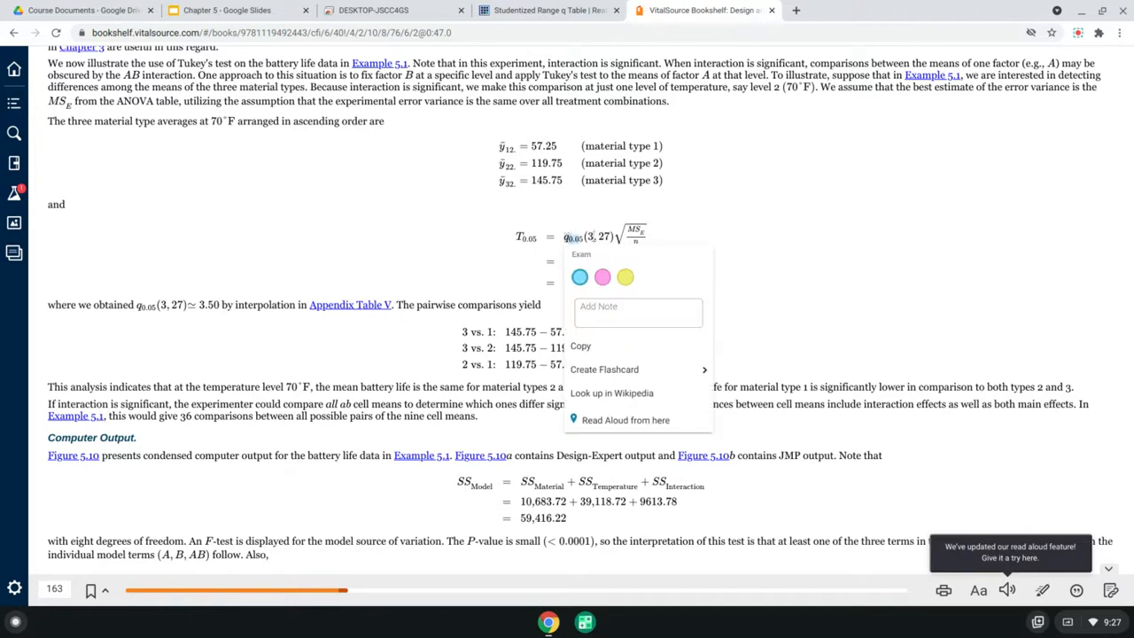
left_click(597, 244)
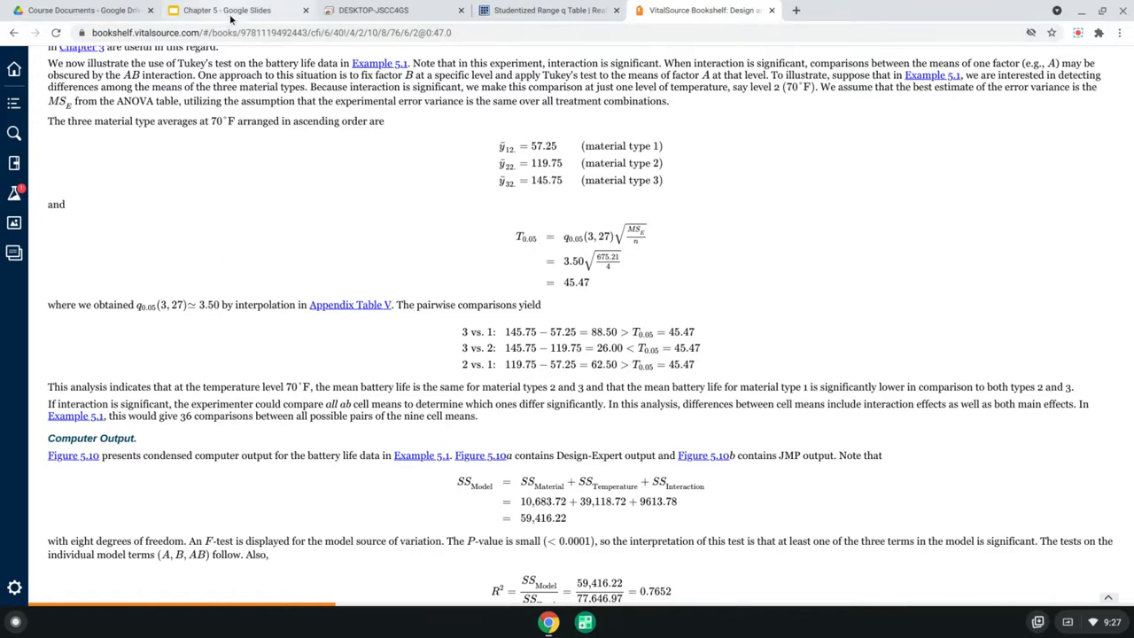
- Return to the worksheet and calculate the critical value for 1 vs. 3 in C26 as =B22*sqrt(B20/B18)
left_click(372, 11)
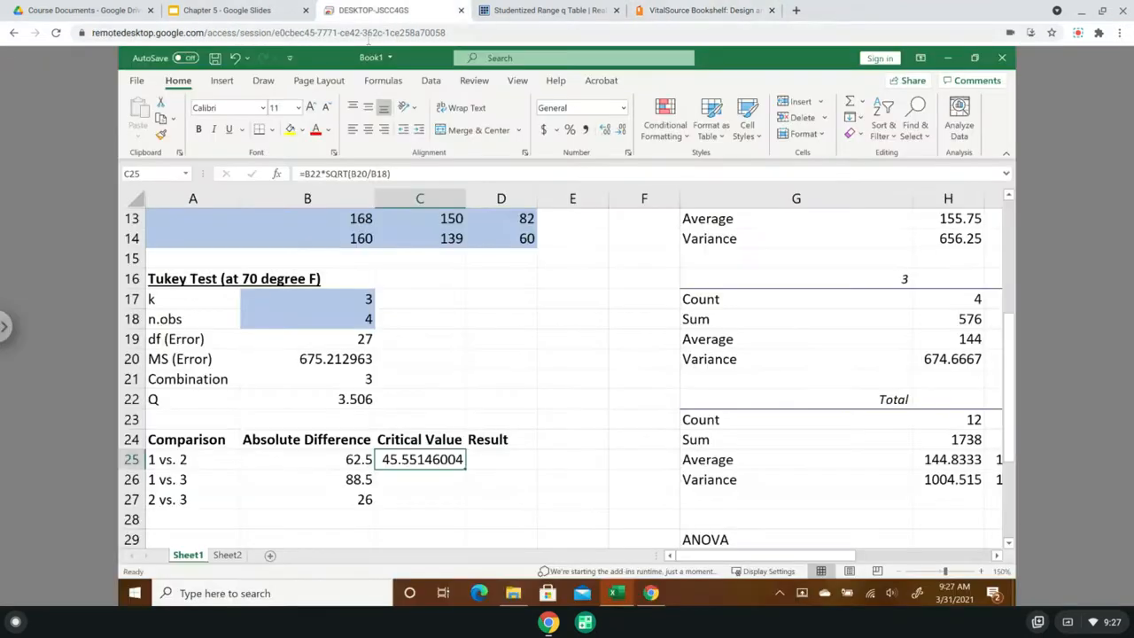
left_click(423, 480)
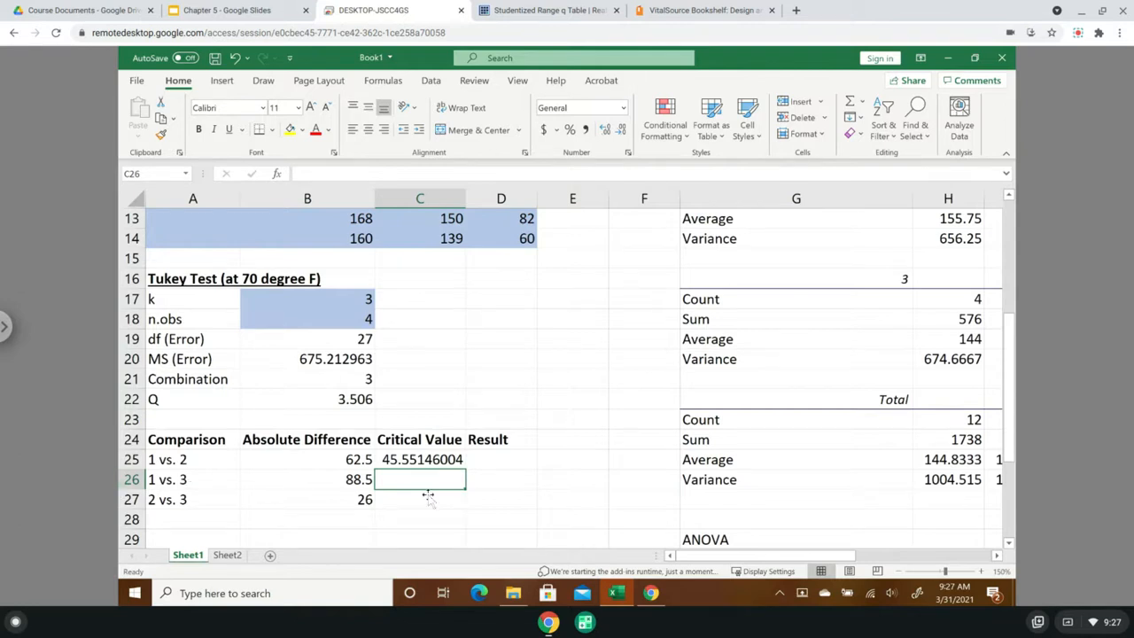
type("=")
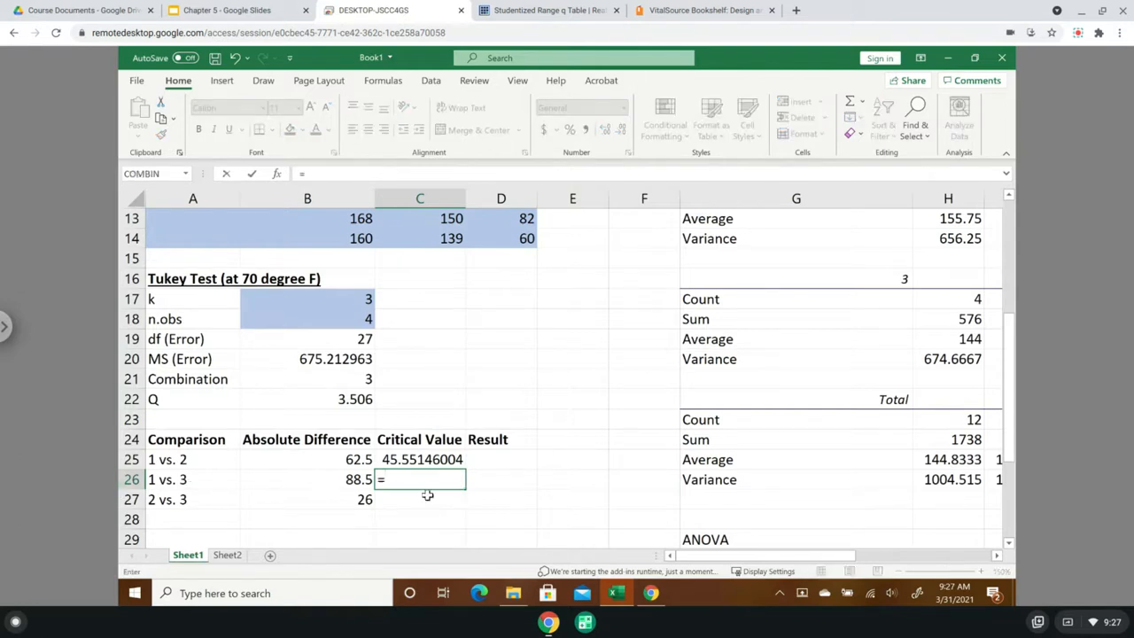
left_click(311, 400)
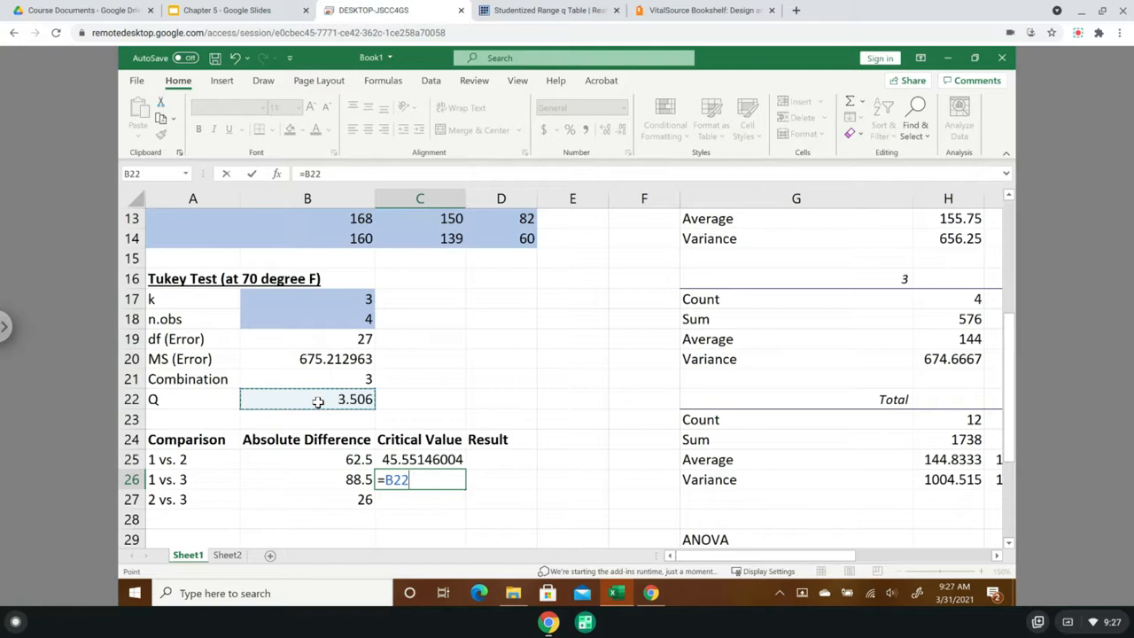
type("*sq")
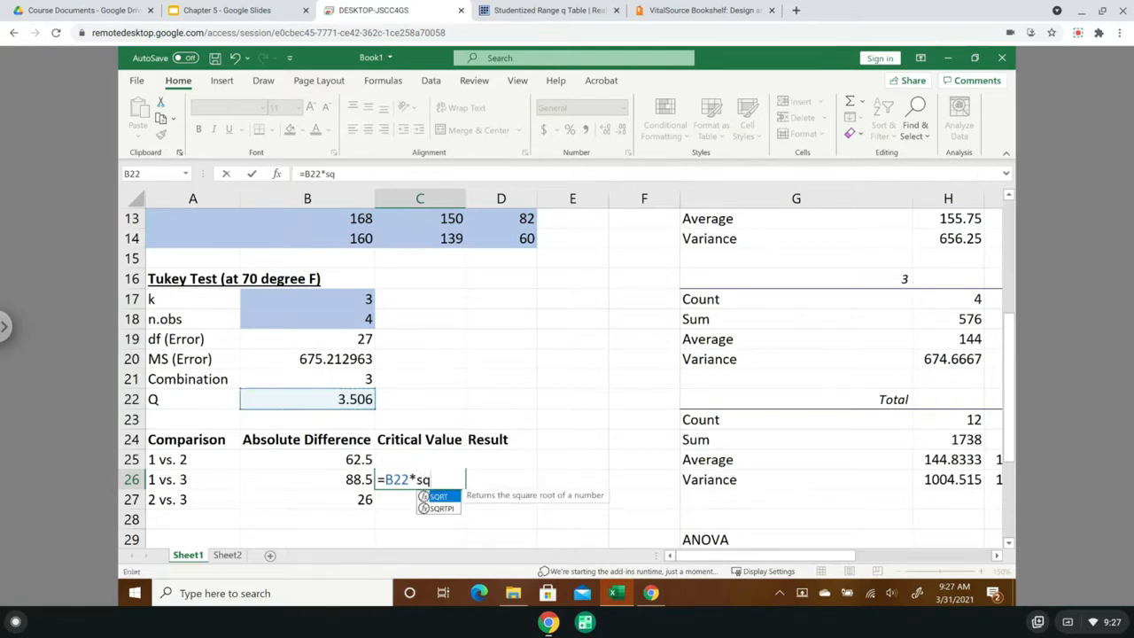
type("rt(")
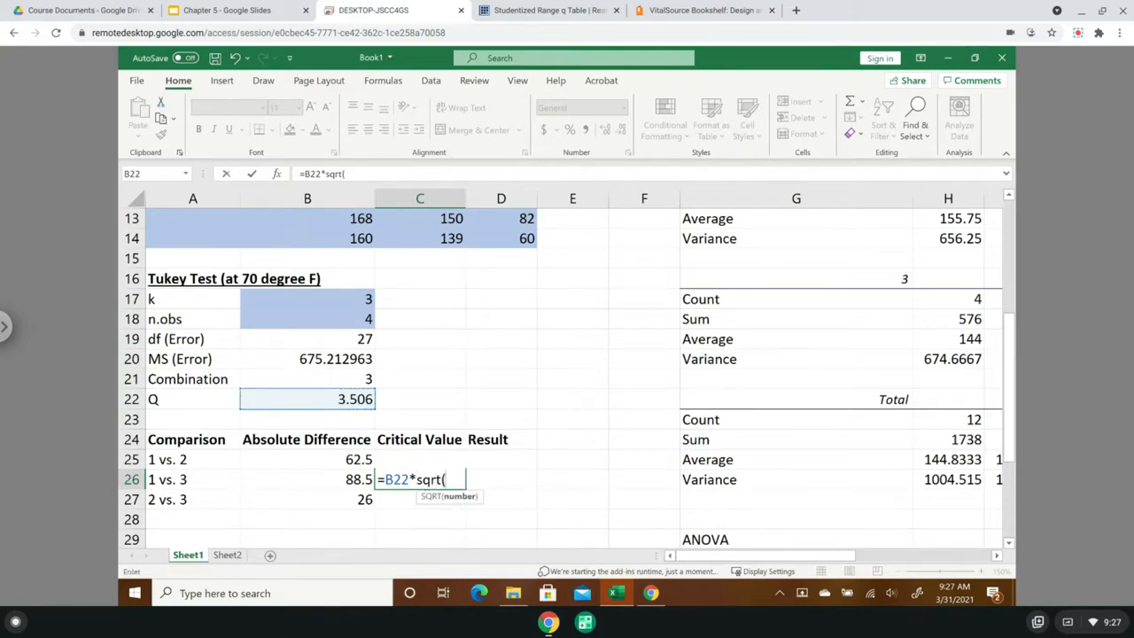
left_click(295, 361)
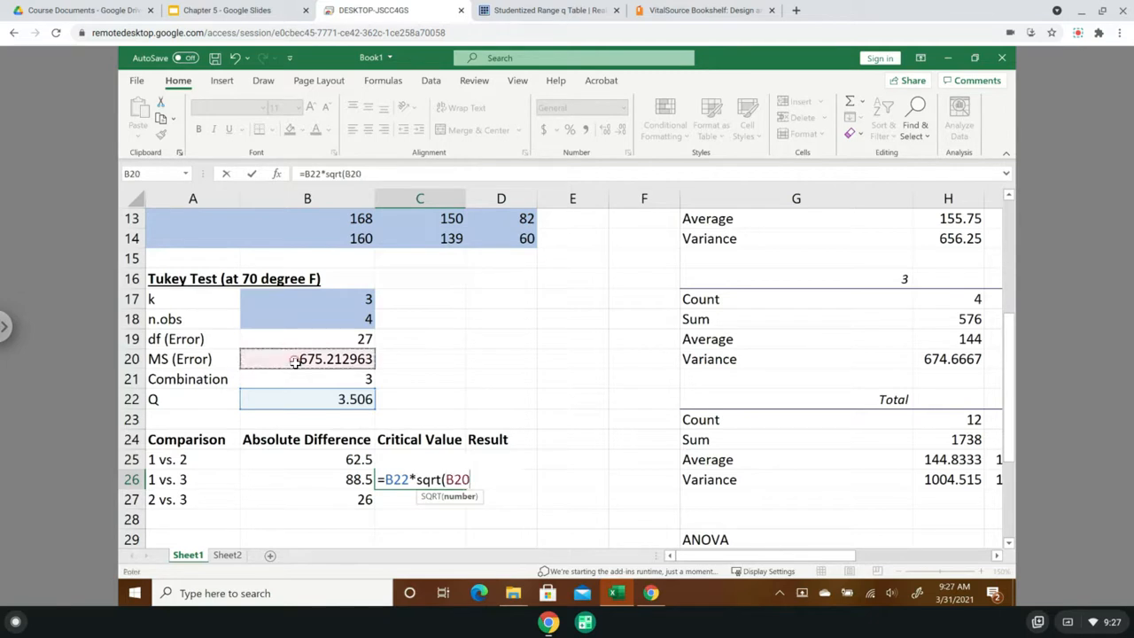
type("/")
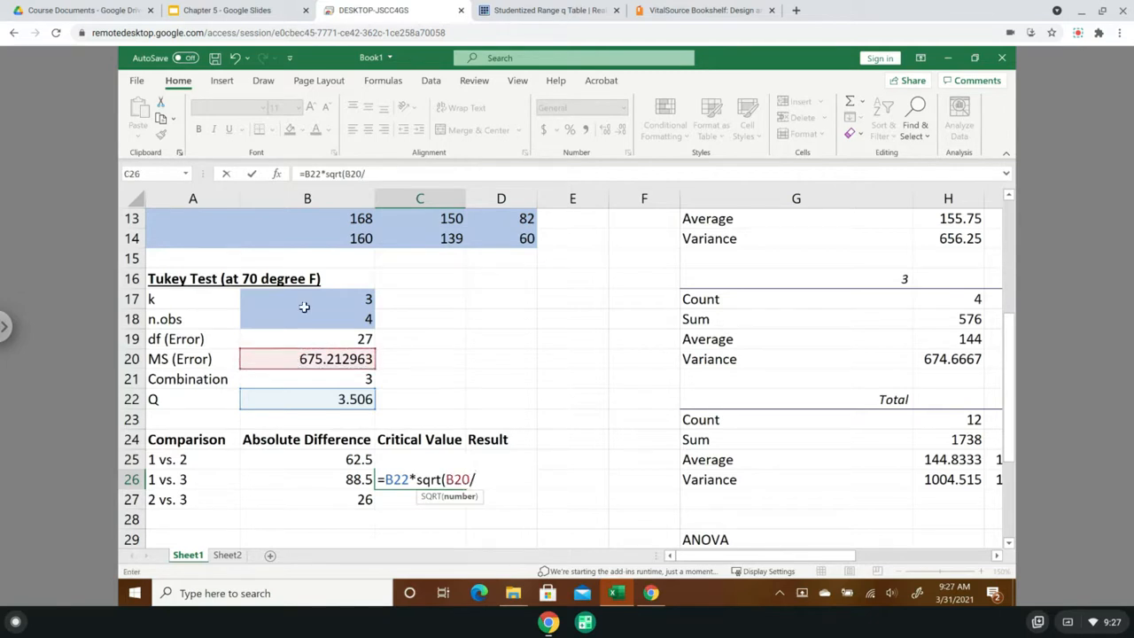
left_click(304, 317)
type(")")
key("Return")
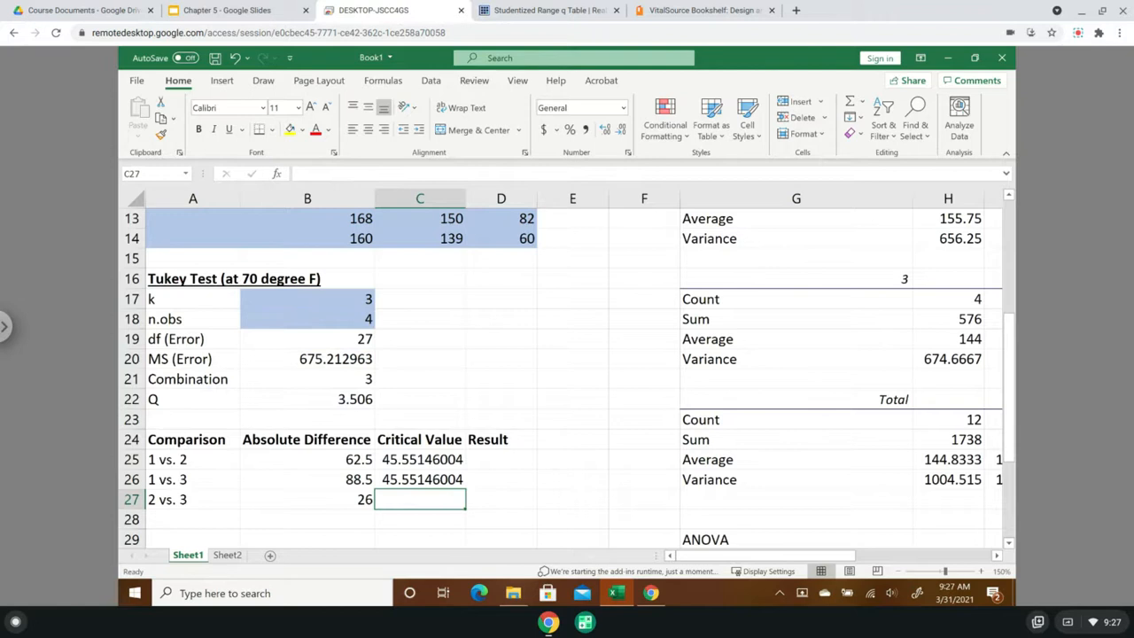
- Calculate the critical value for 2 vs. 3 in C27 as =B22*sqrt(B20/B18)
type("=")
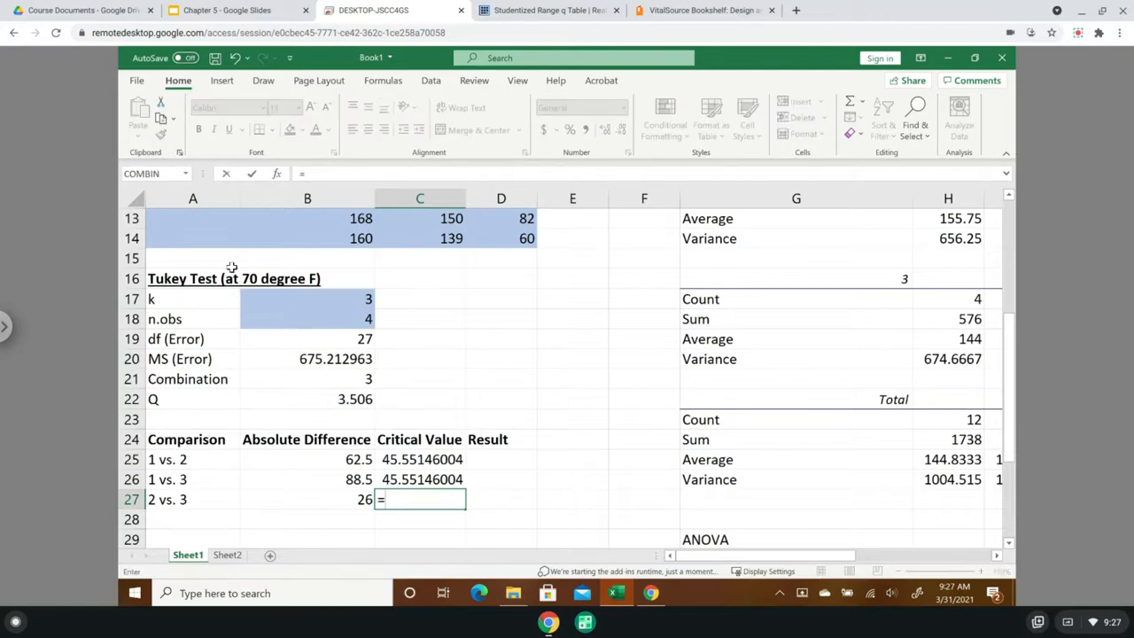
left_click(307, 400)
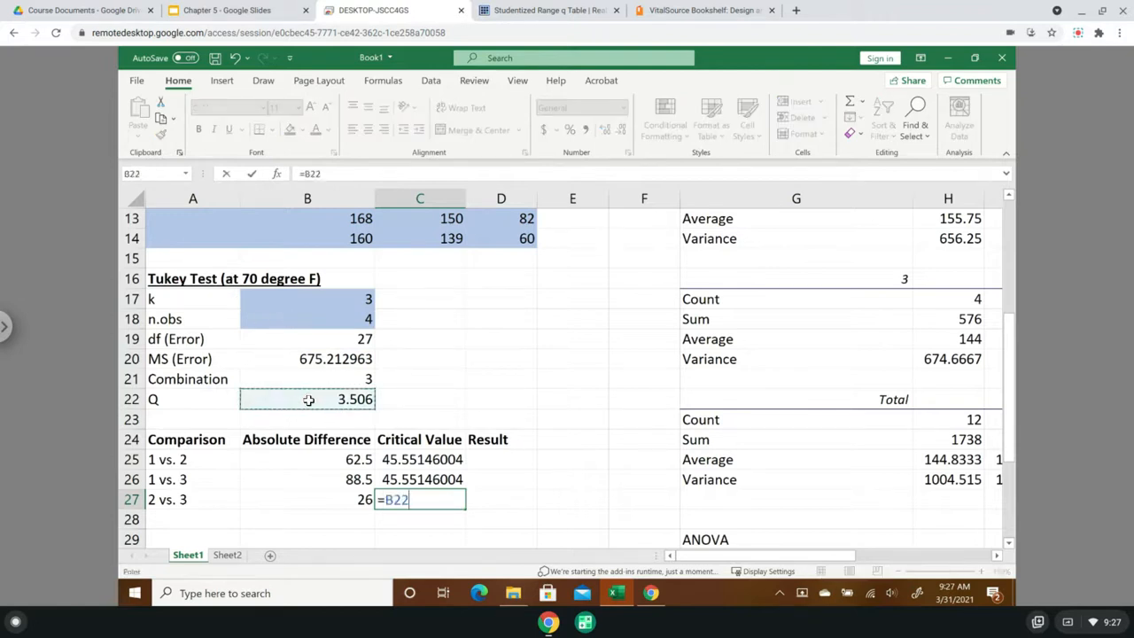
type("*sqrt")
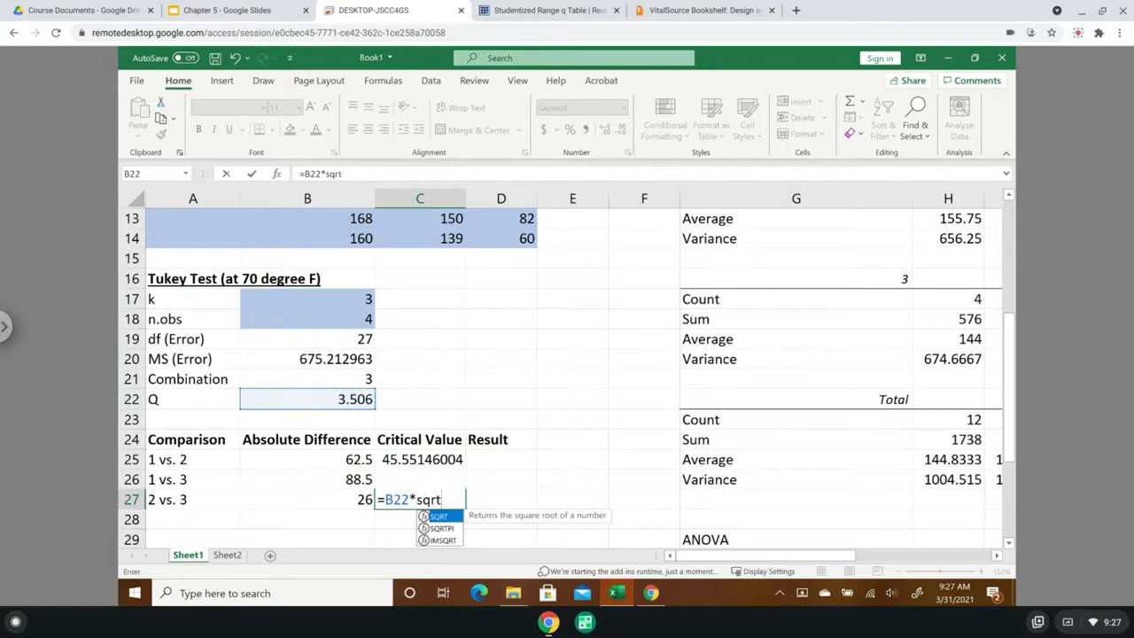
type("(")
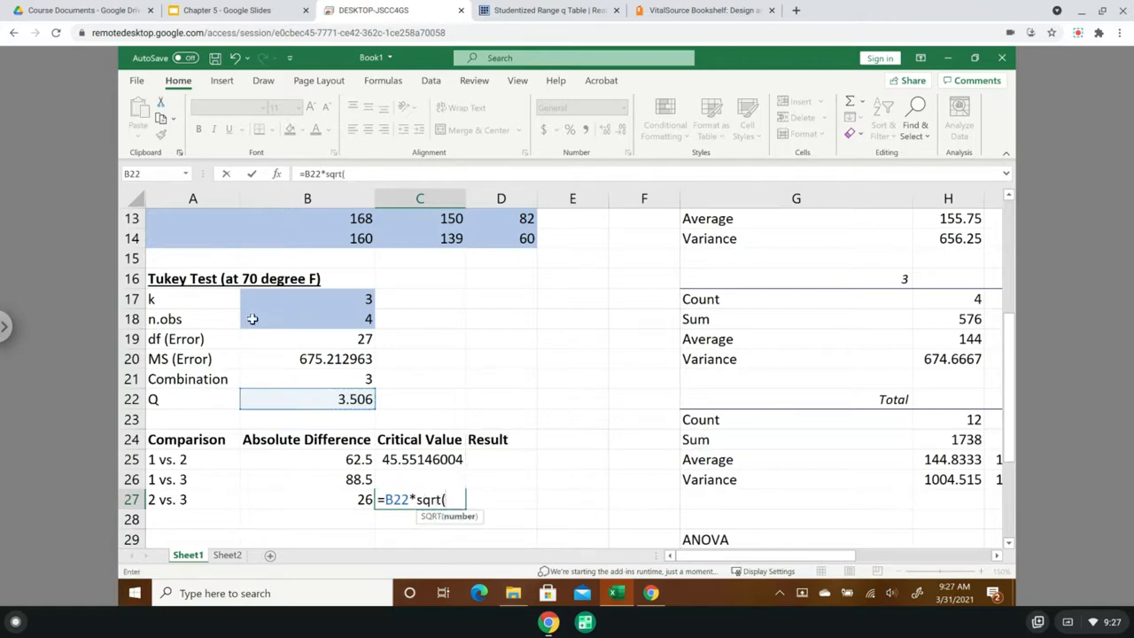
left_click(330, 359)
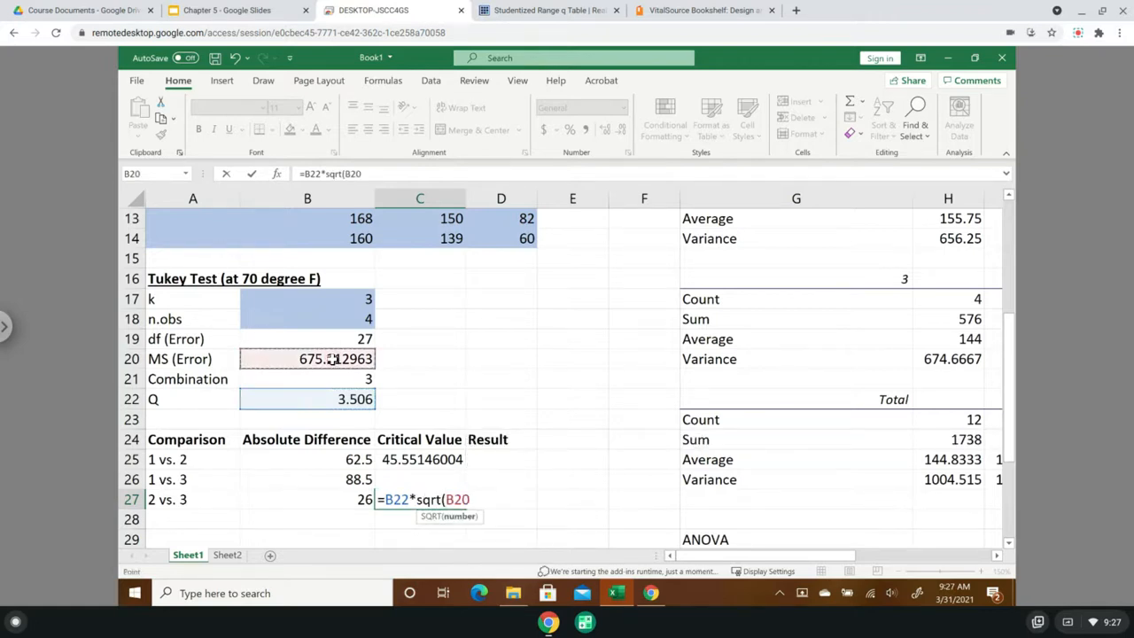
type("/")
left_click(335, 319)
type(")")
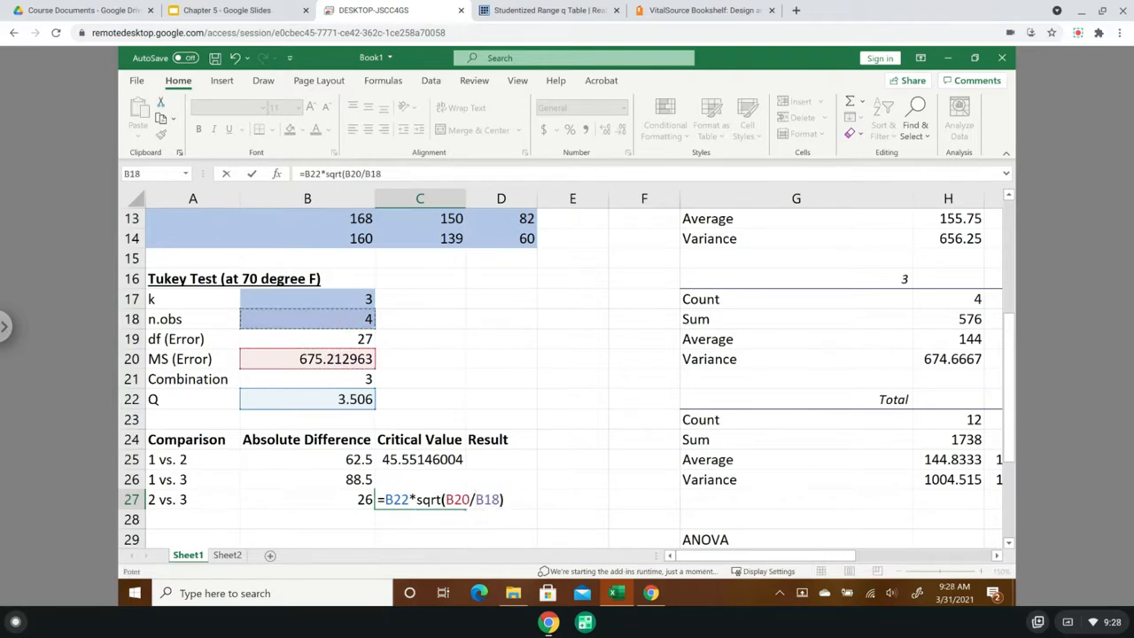
key("Return")
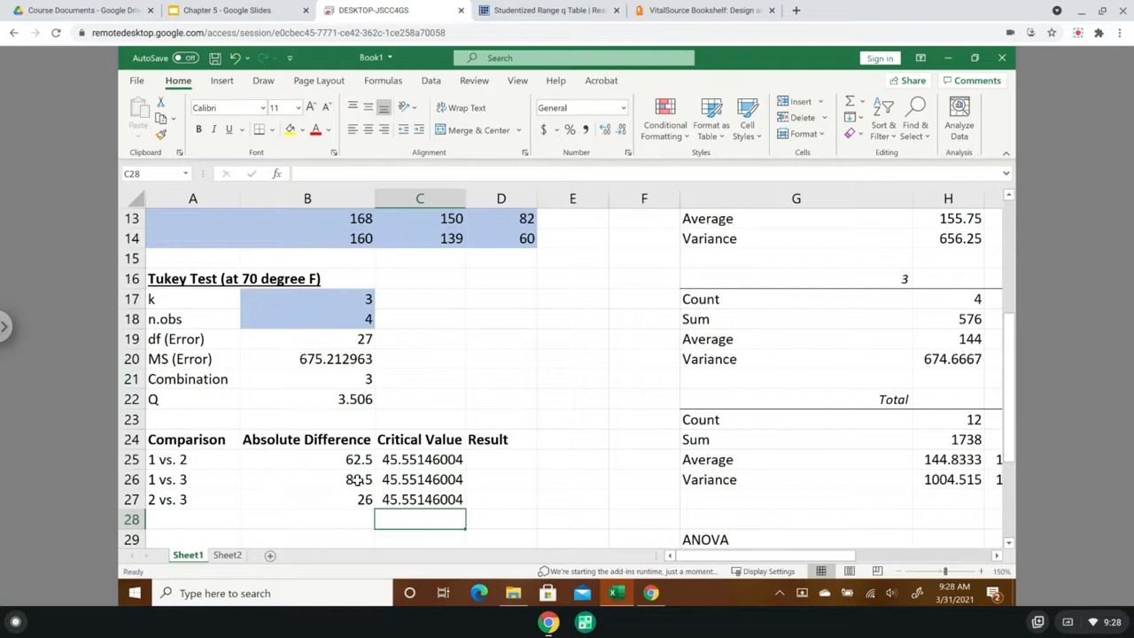
- Format the critical values in C25:C27 to show two decimal places
left_click(410, 457)
left_click_drag(410, 457, 419, 501)
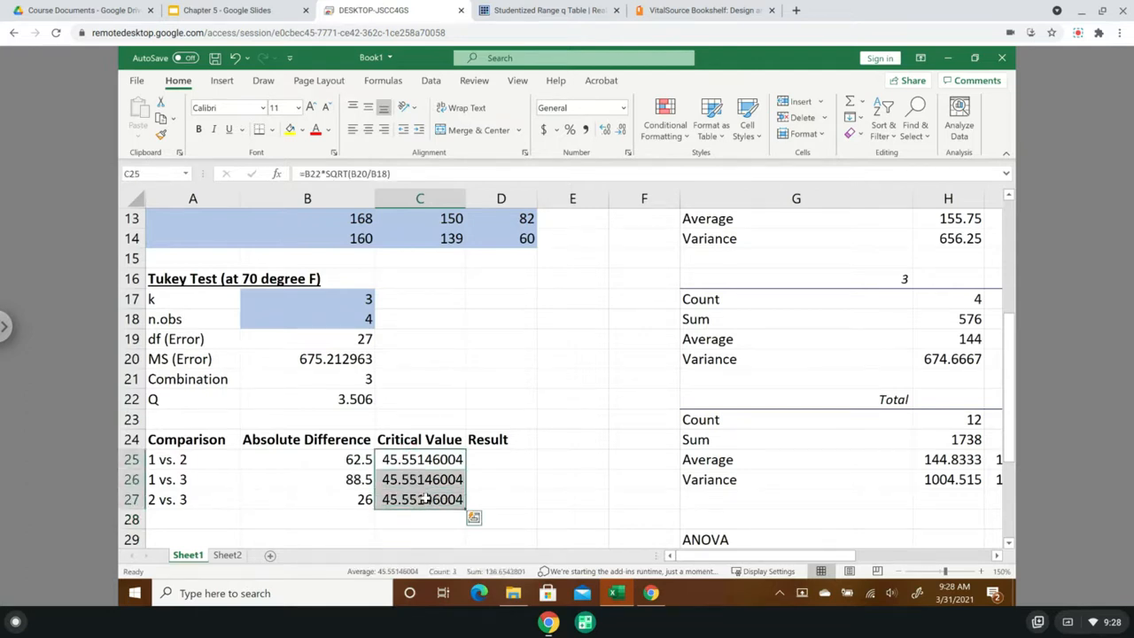
left_click(603, 131)
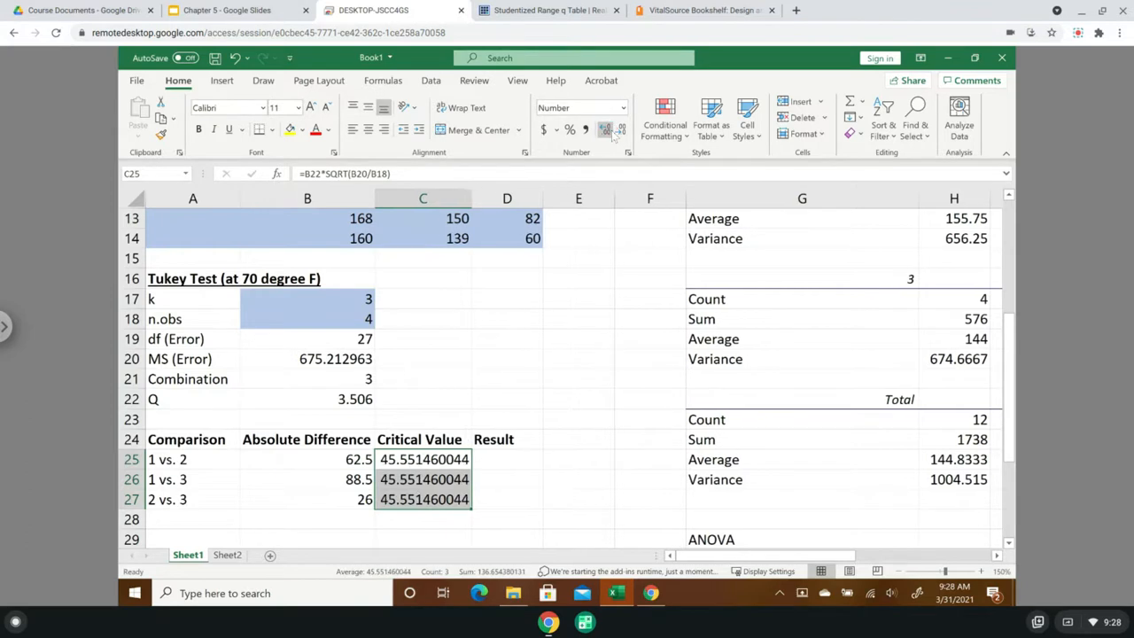
left_click(621, 130)
left_click(621, 130)
left_click(621, 130)
left_click(621, 131)
left_click(621, 130)
left_click(621, 131)
left_click(621, 130)
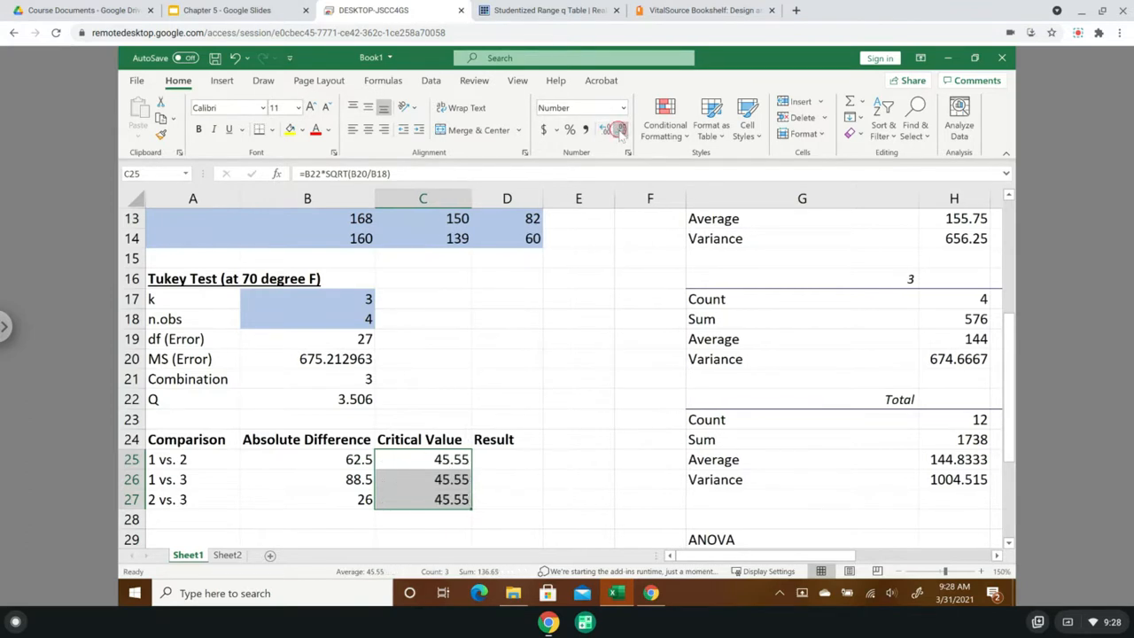
- Enter =IF(B25>C25,"means are significantly different","means are not significantly different") in D25 as the 1 vs. 2 result and fit column D to its contents
left_click(501, 461)
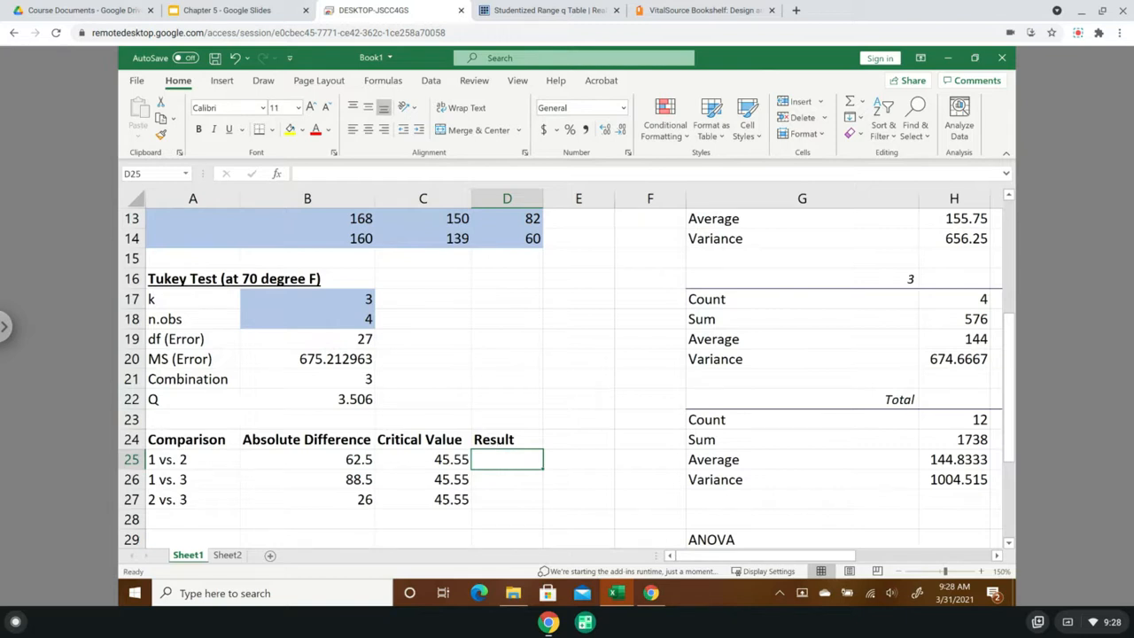
type("=if")
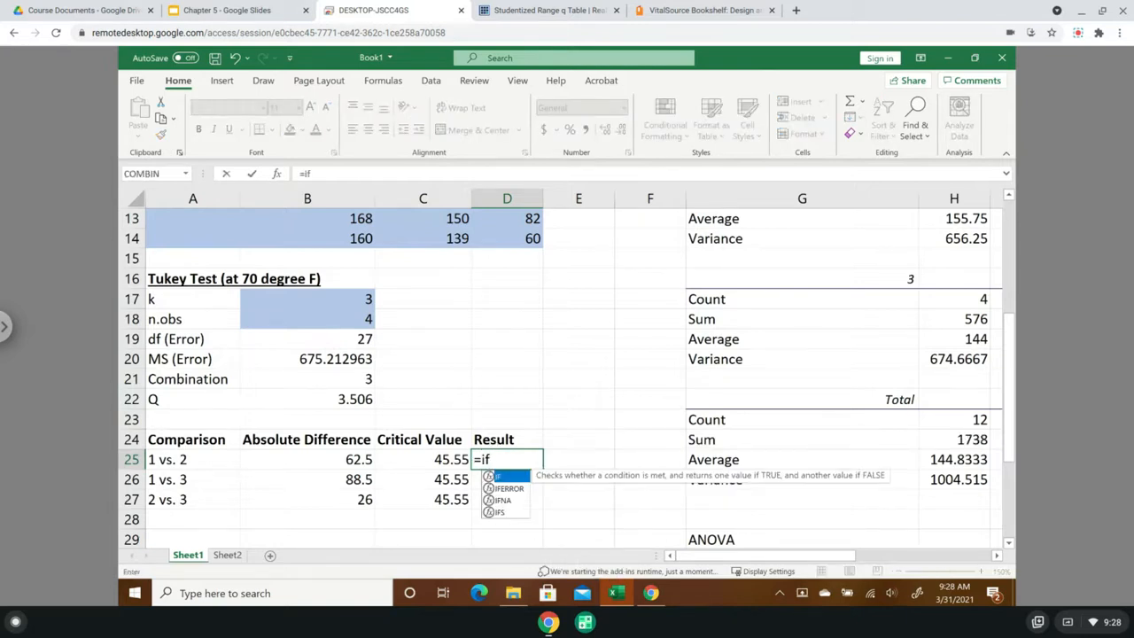
type("(")
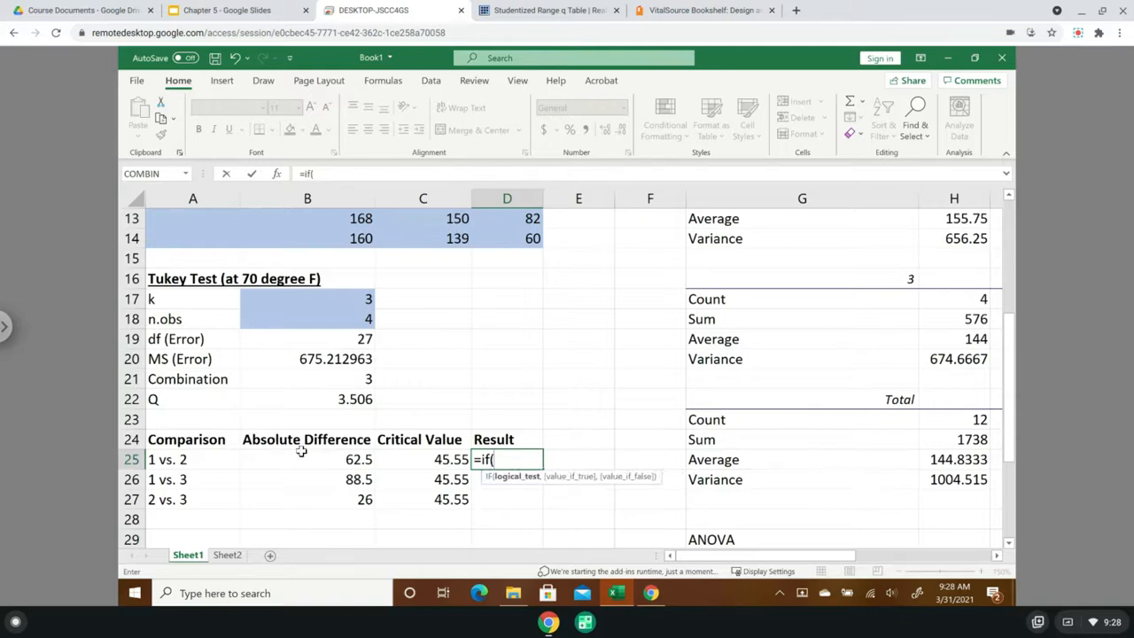
left_click(306, 462)
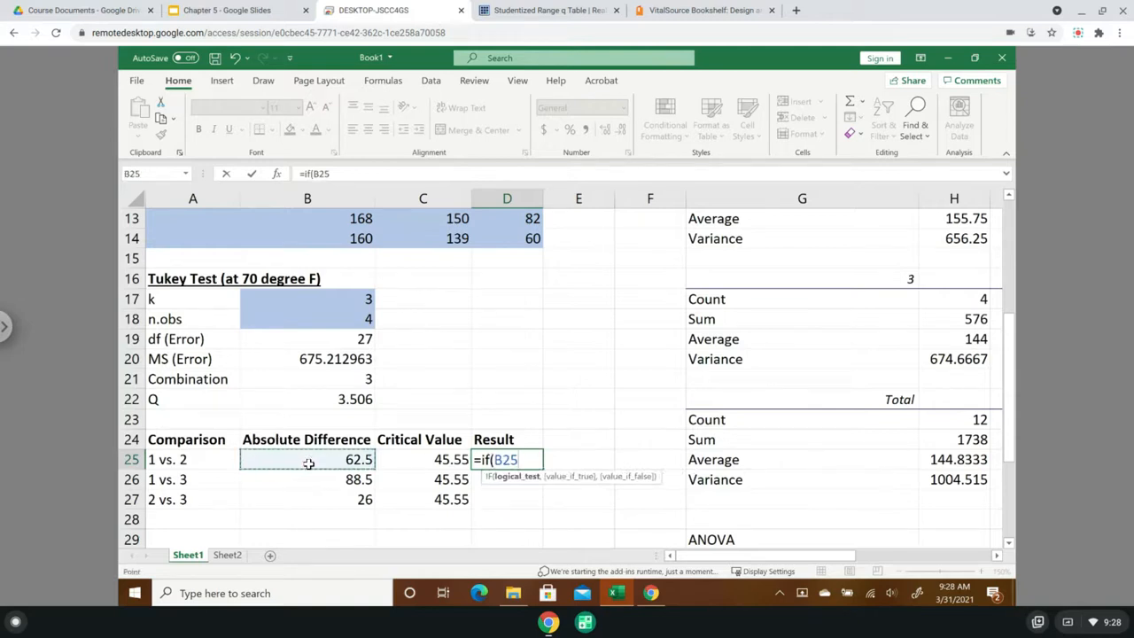
type(">")
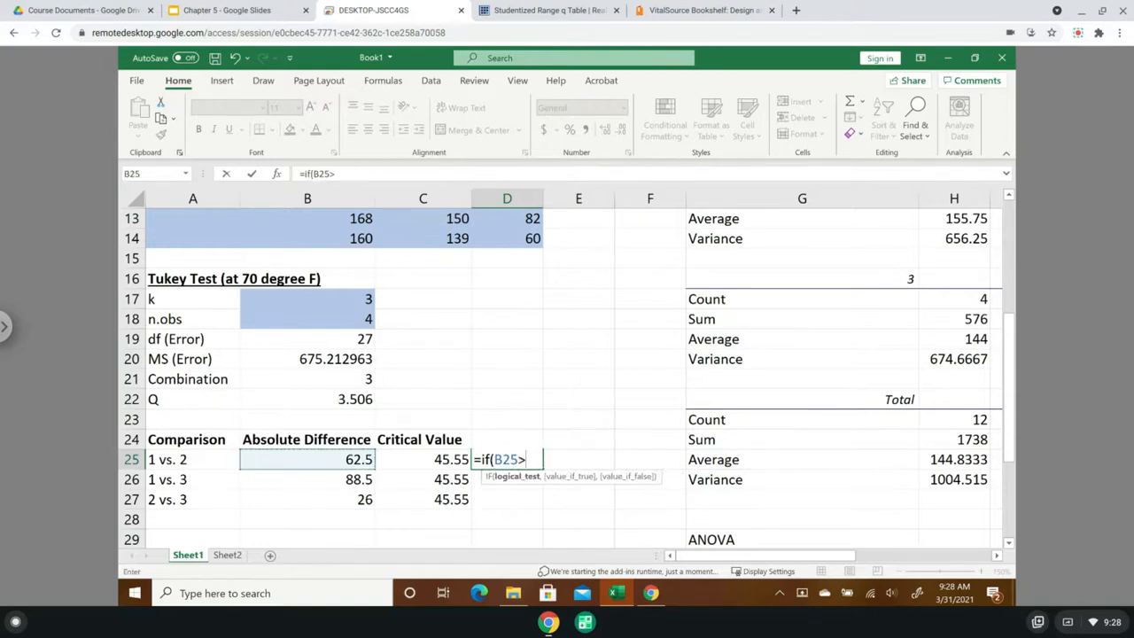
left_click(438, 461)
type(",\"")
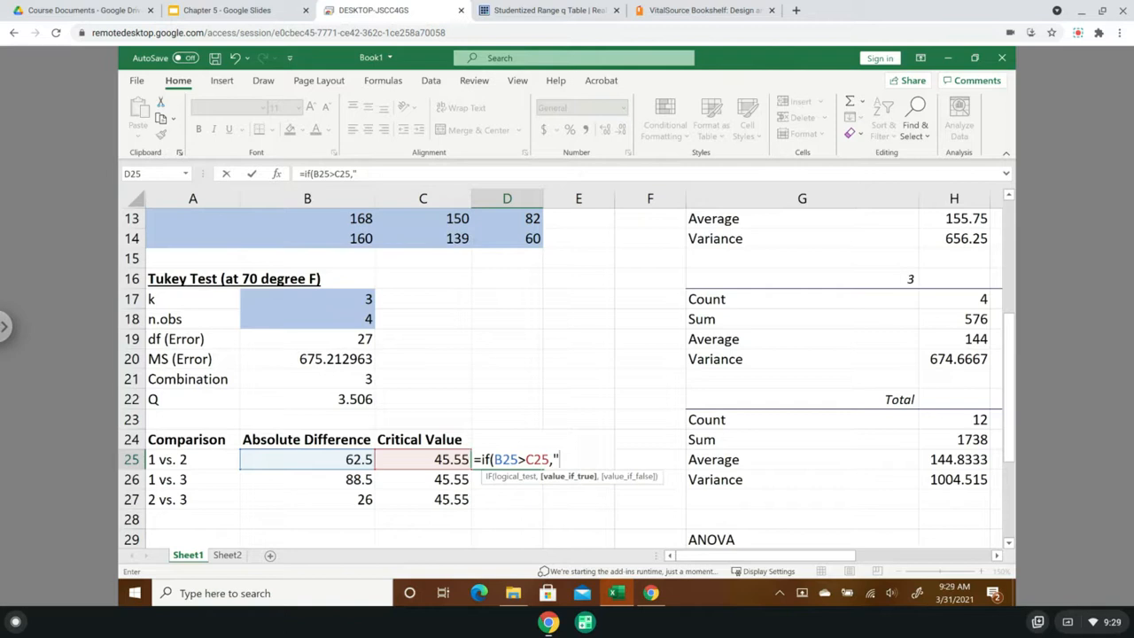
type("means are sign")
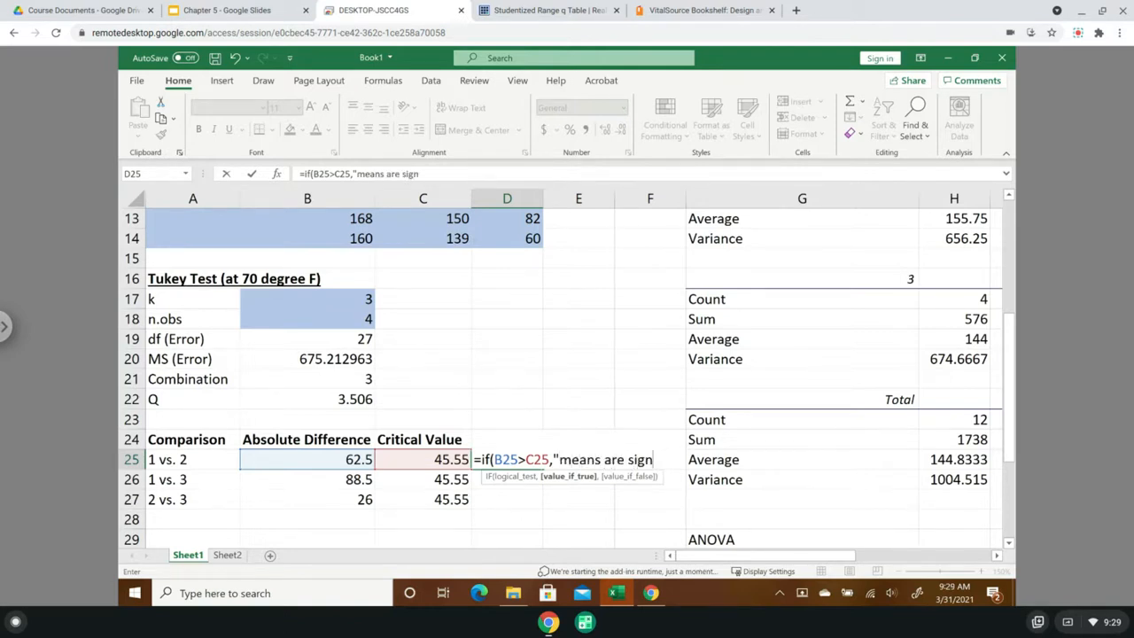
type("ificantly")
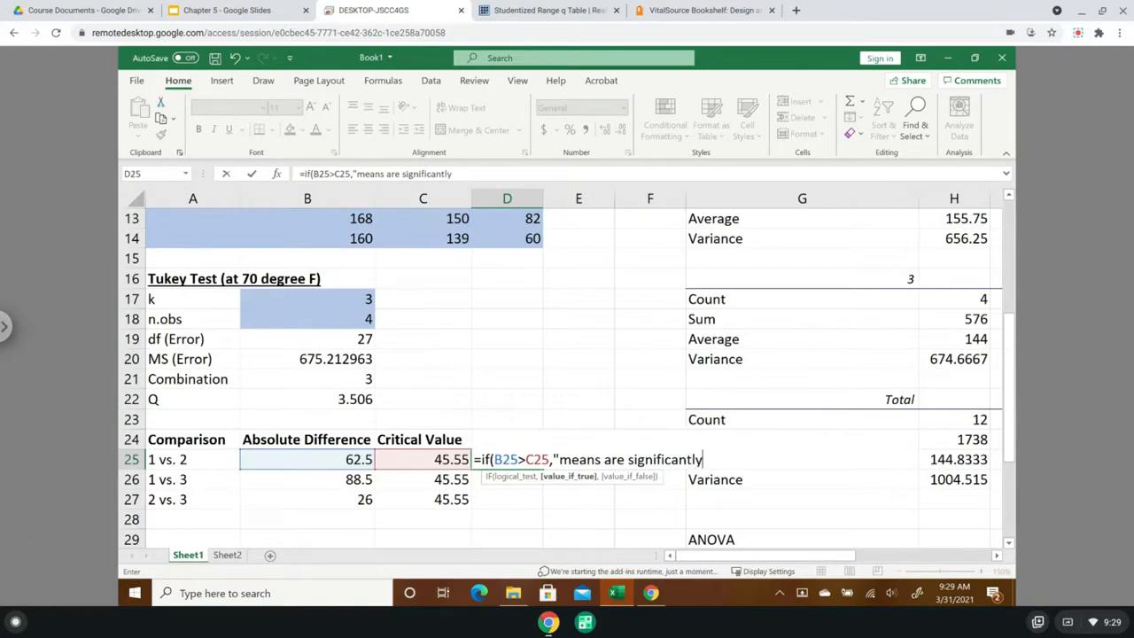
type(" different")
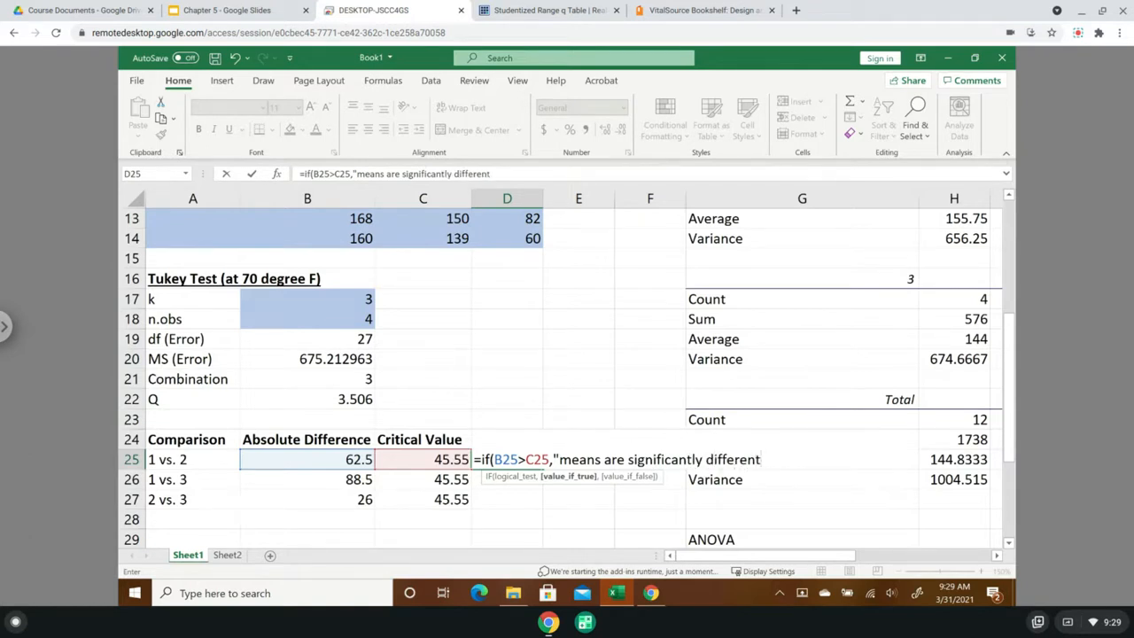
type("\",")
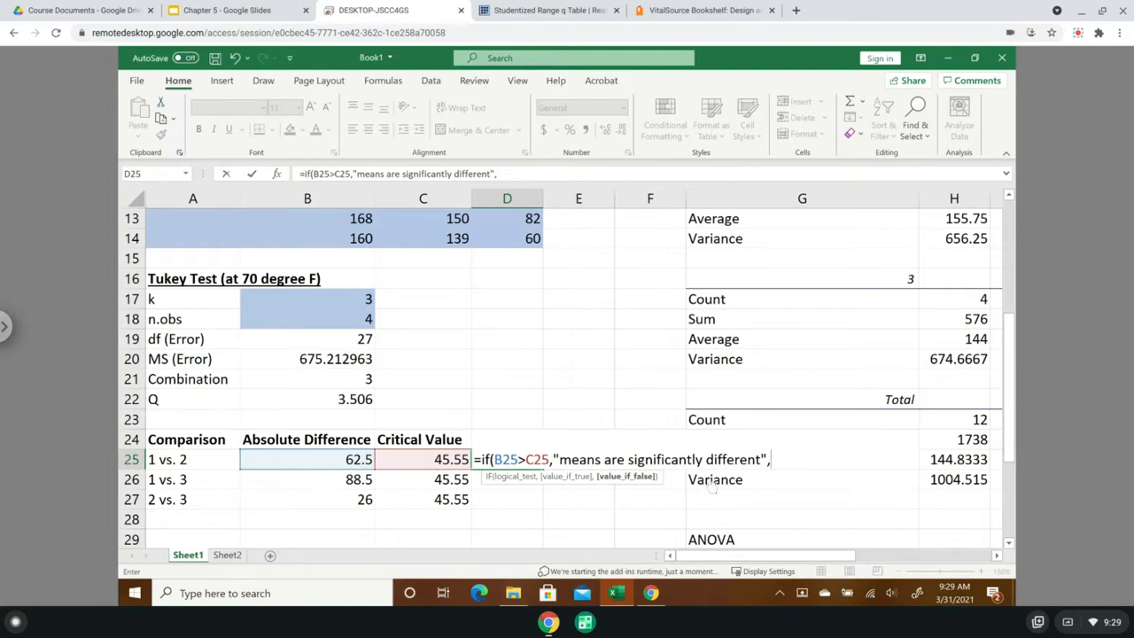
type("\"means are ")
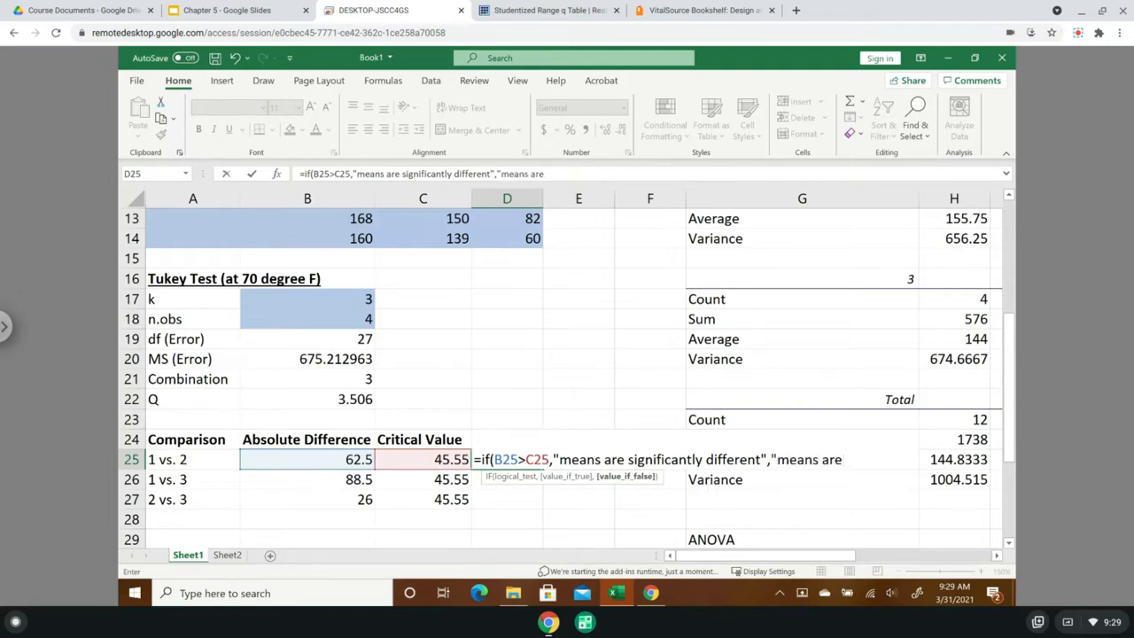
type("not sign")
type("ifican")
type("tly differen")
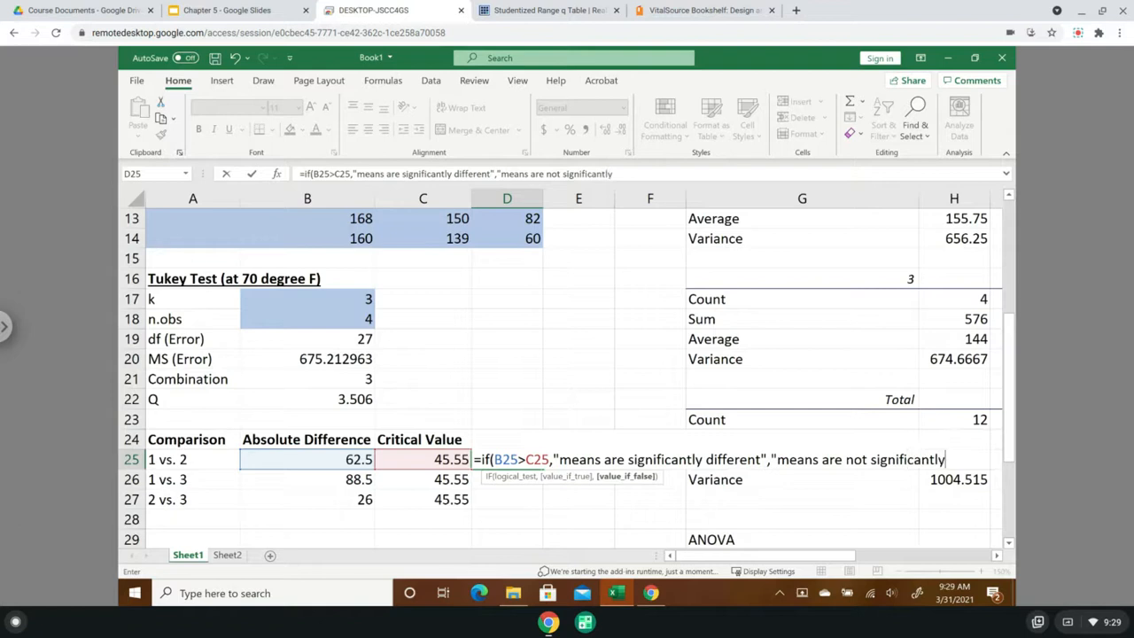
type("t")
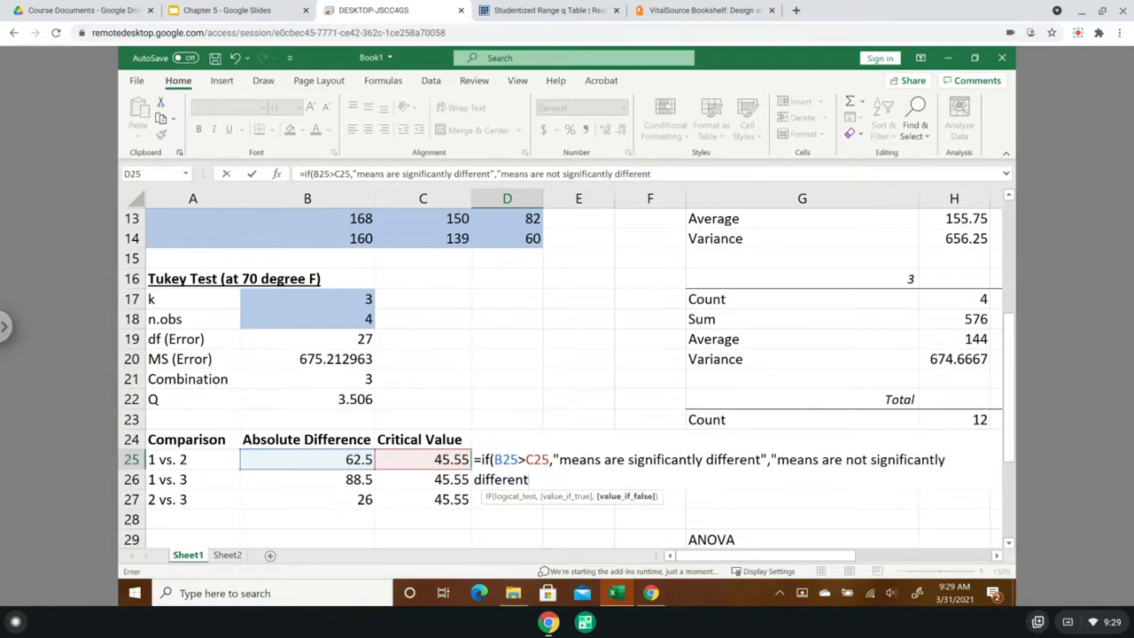
type("\")")
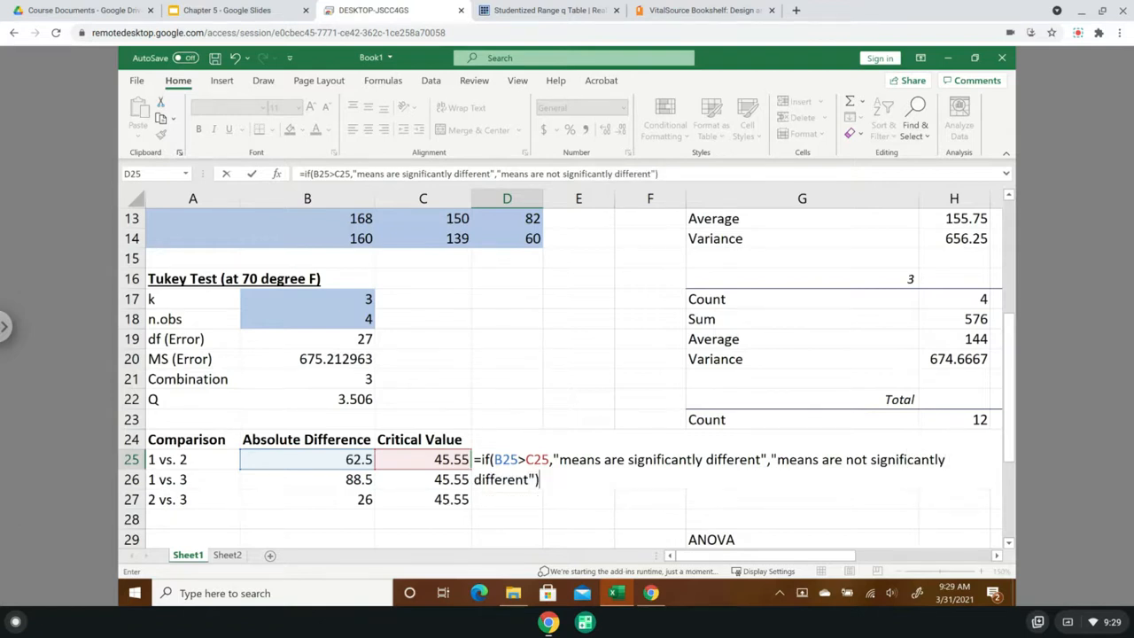
key("Return")
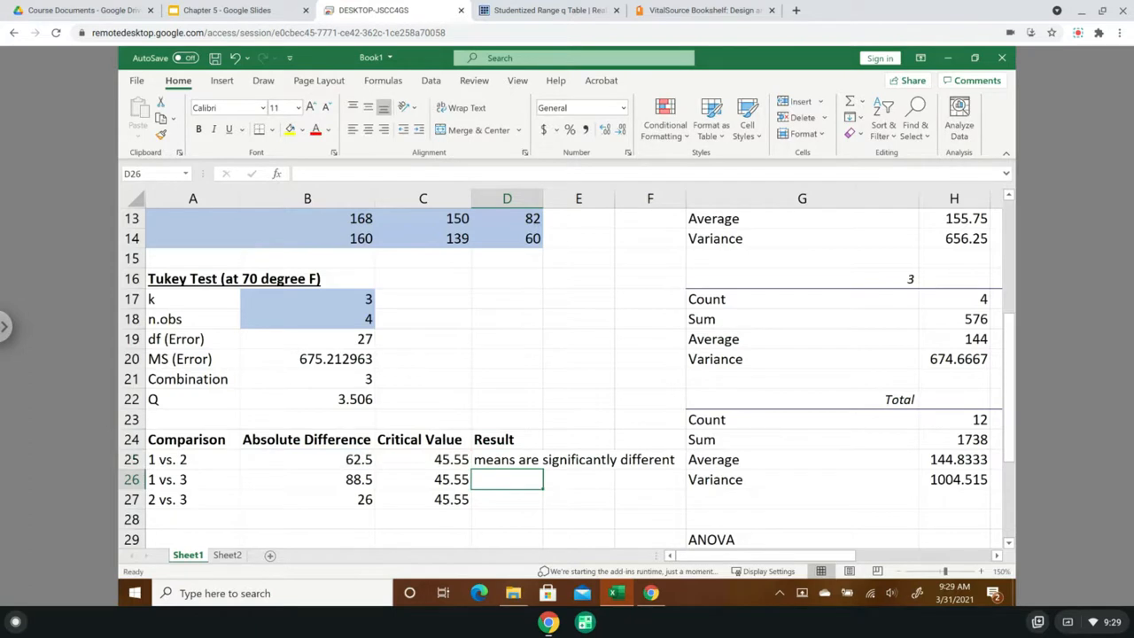
double_click(544, 201)
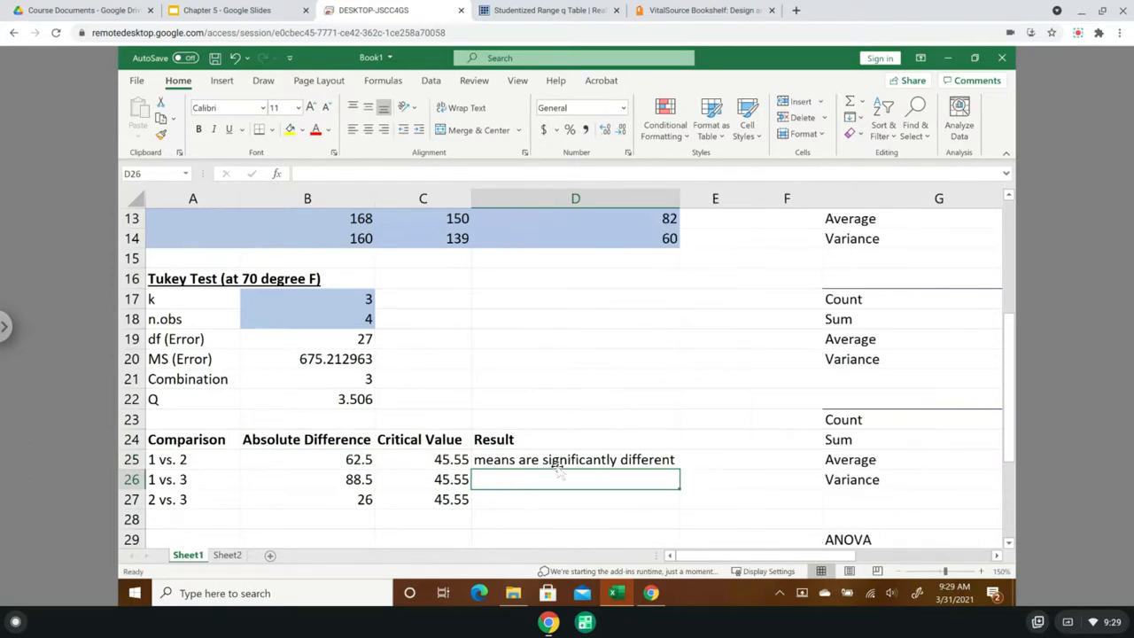
- Copy the result formula from D25 down through D27 and fit column D to the longest text
left_click(335, 458)
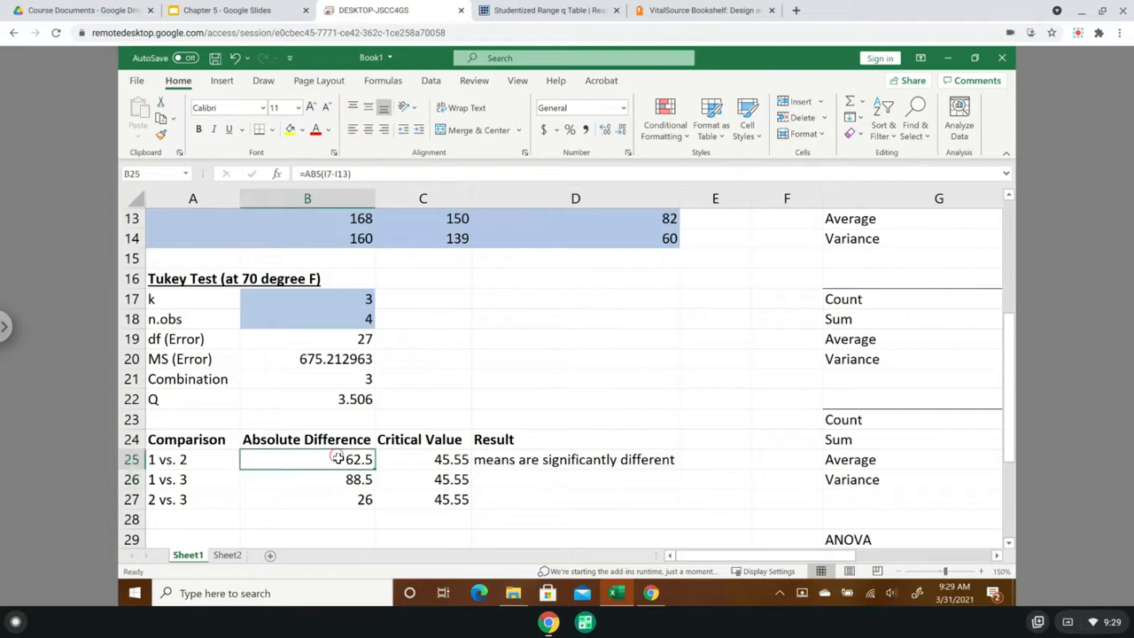
left_click(434, 459)
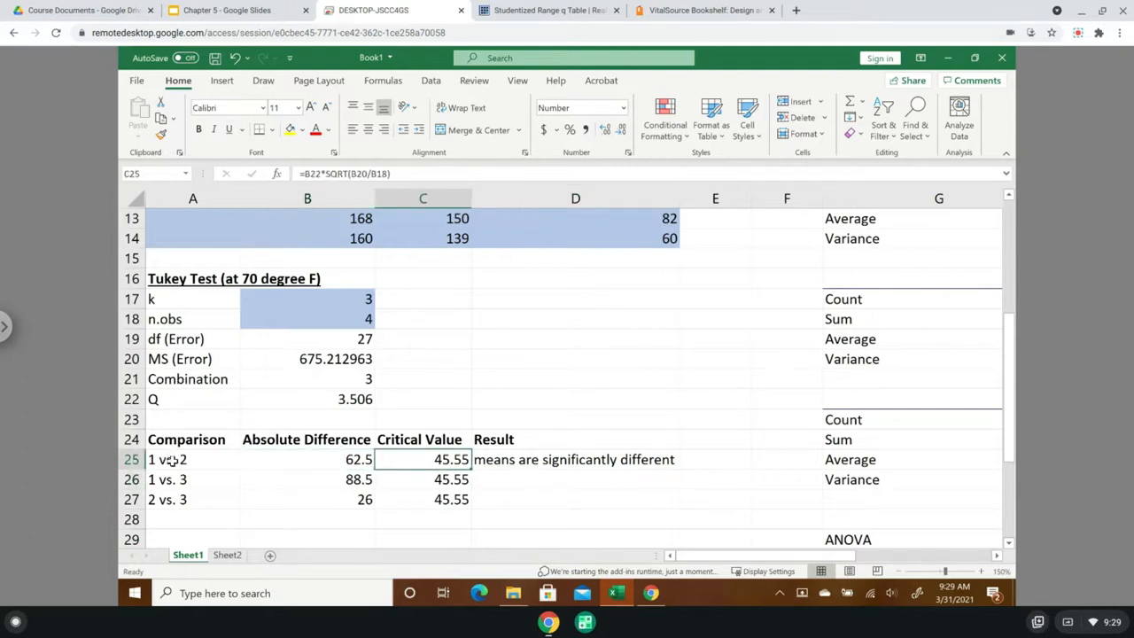
left_click(601, 464)
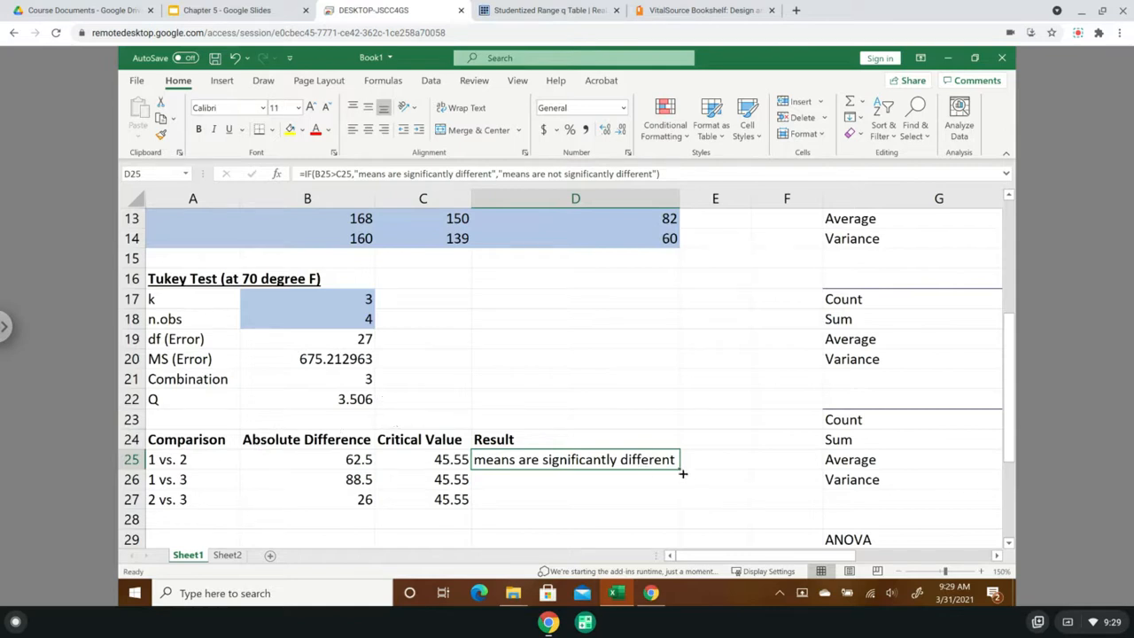
left_click_drag(679, 471, 679, 514)
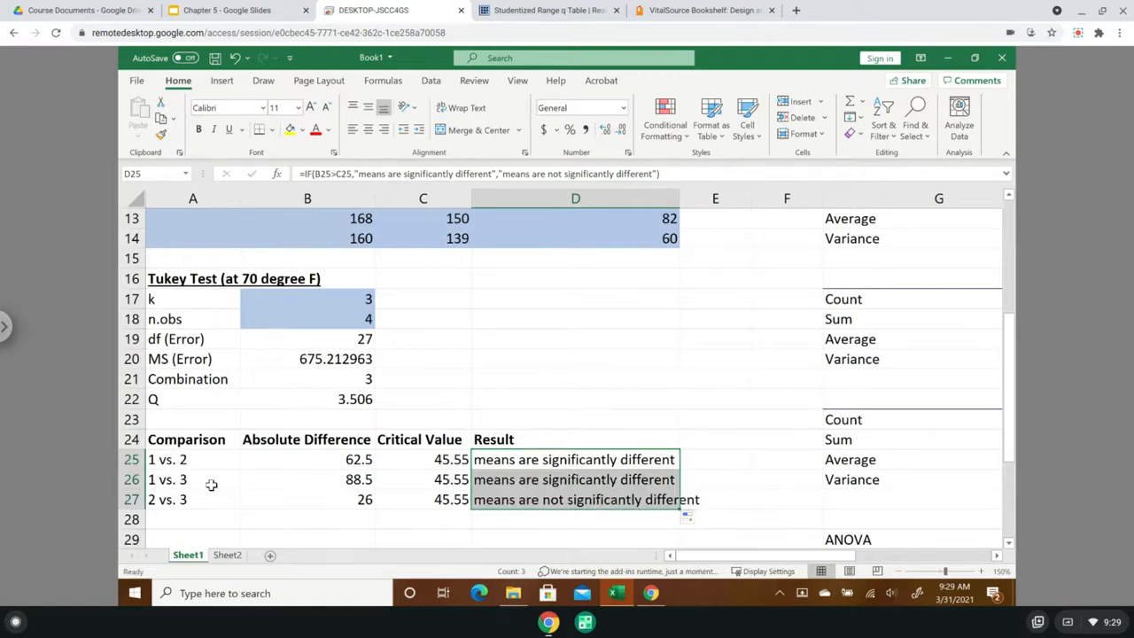
double_click(683, 198)
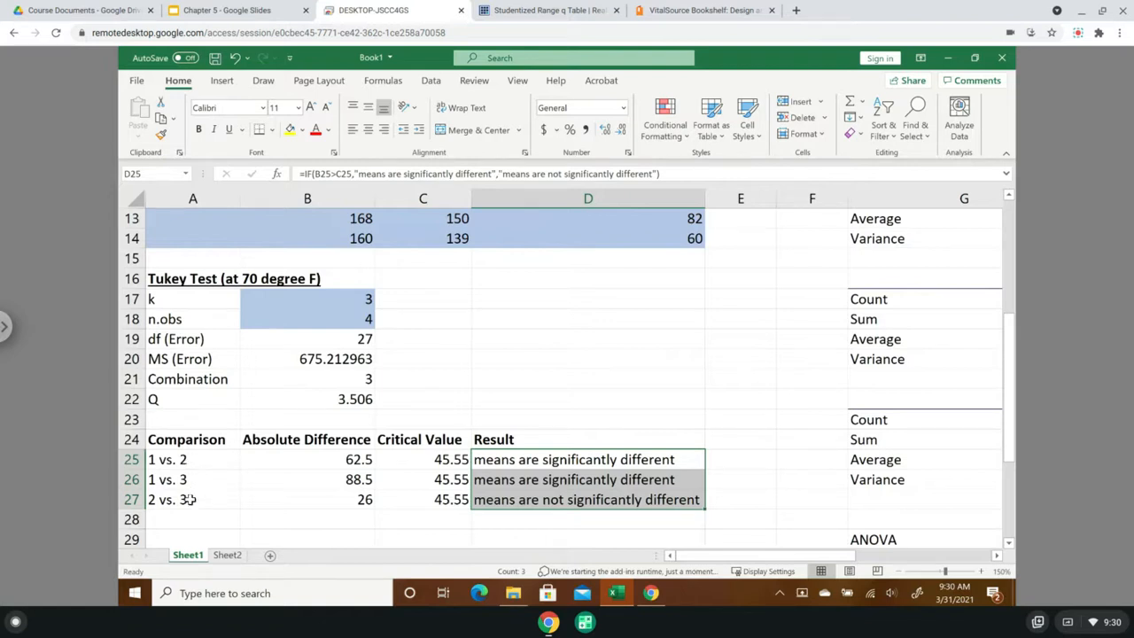
- Examine the absolute difference, critical value and result formula for the 2 vs. 3 comparison
left_click(347, 501)
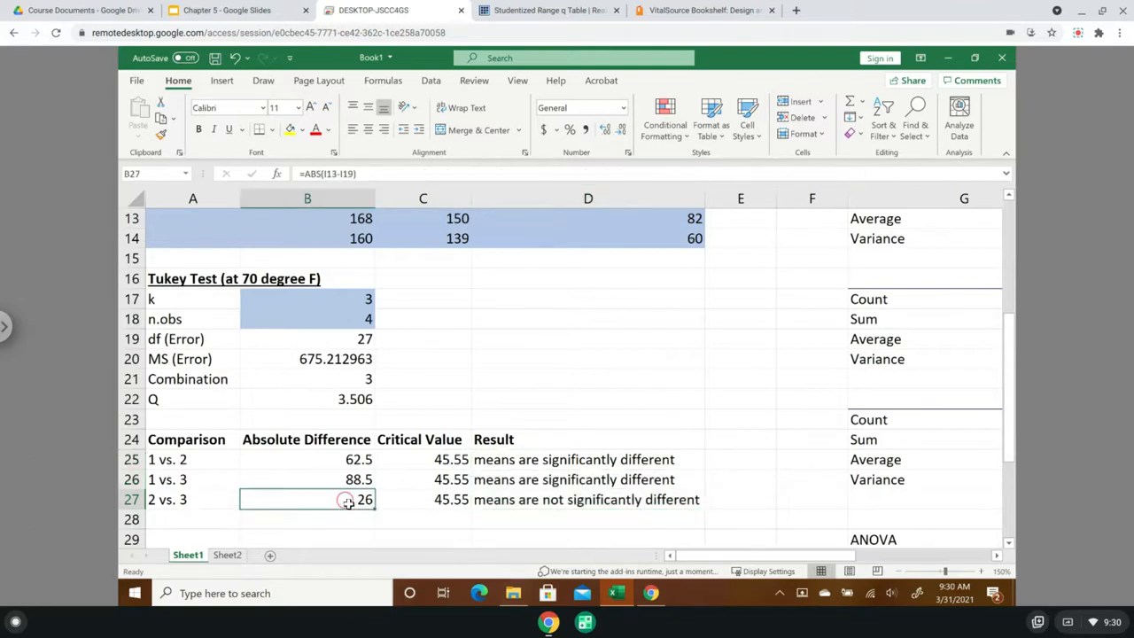
left_click(433, 503)
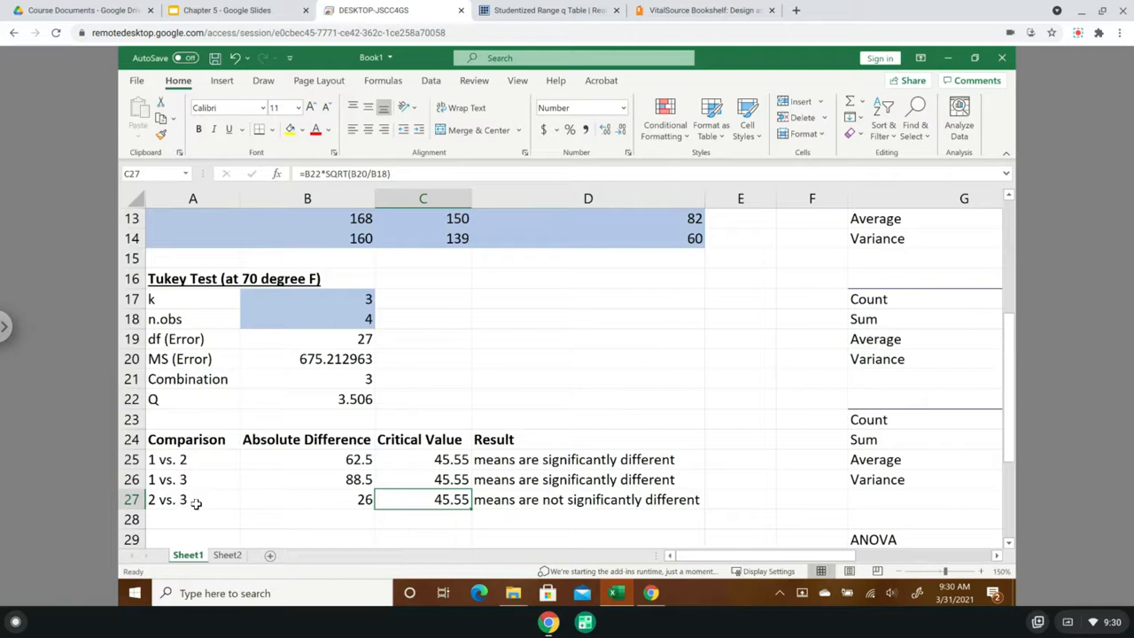
left_click(658, 501)
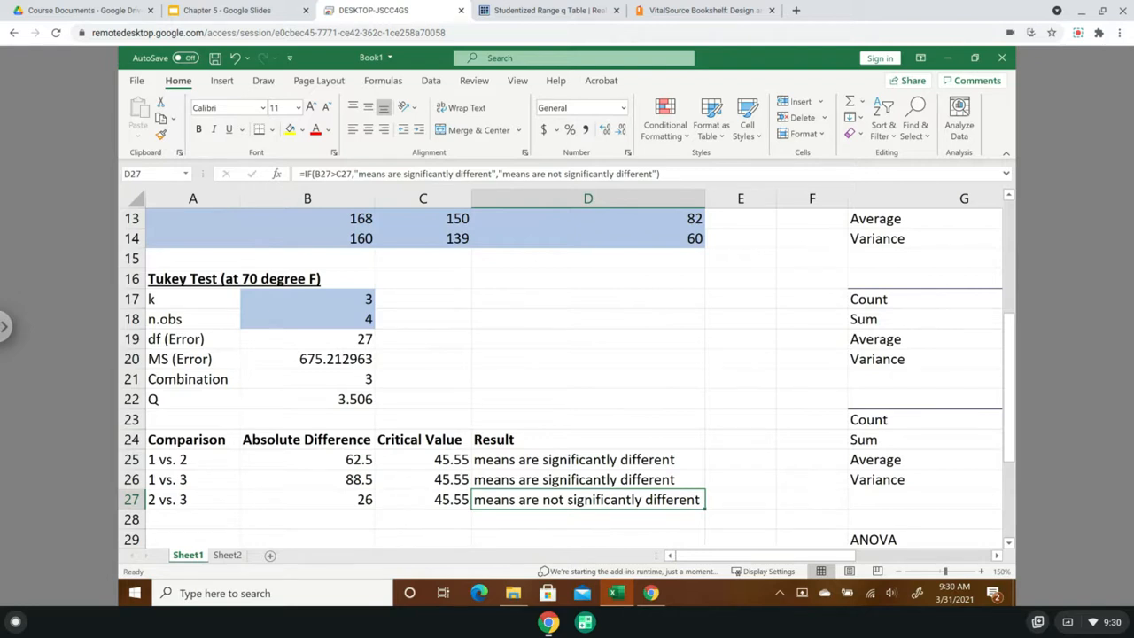
- Review the Material Type significance test in the ANOVA table, then return to the Tukey comparison table
left_click_drag(753, 557, 954, 558)
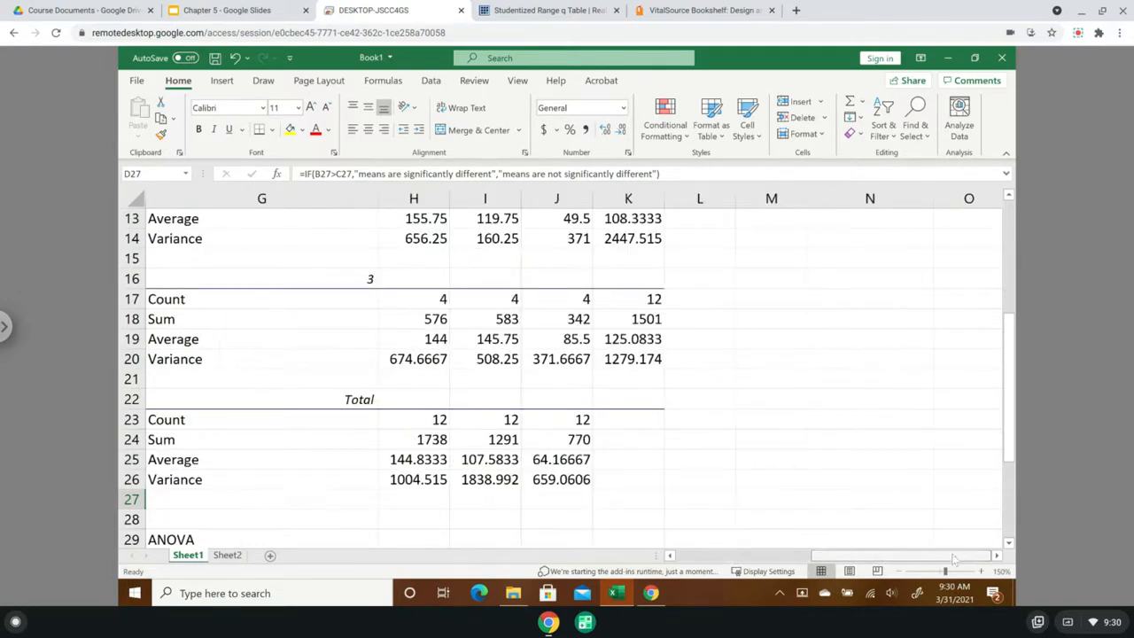
left_click_drag(1013, 450, 1019, 551)
left_click(859, 419)
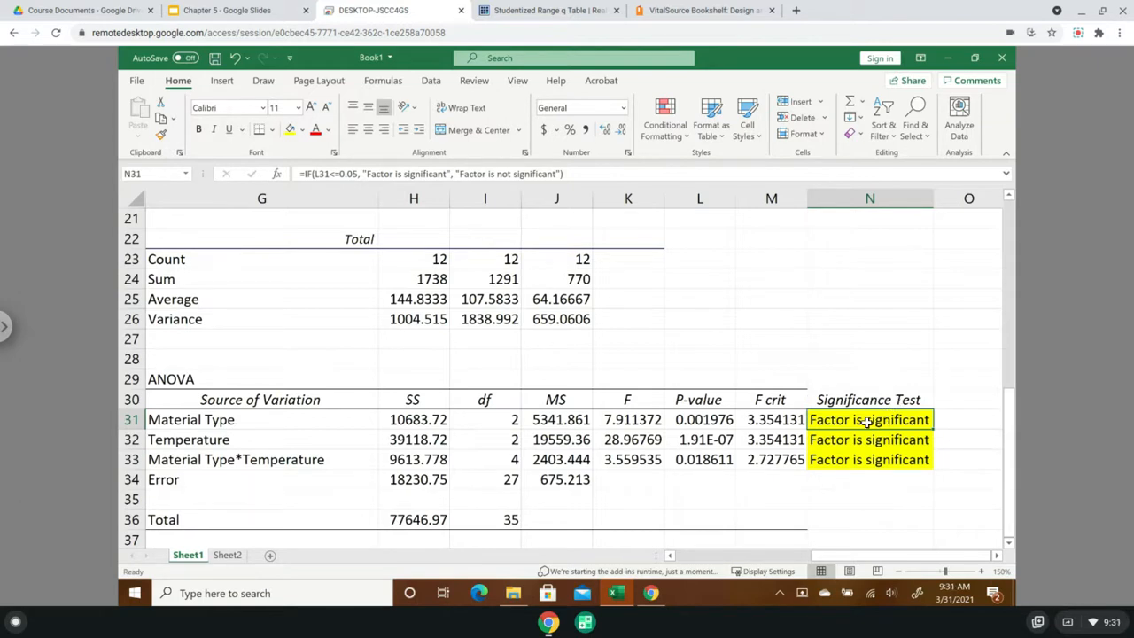
left_click_drag(809, 556, 666, 556)
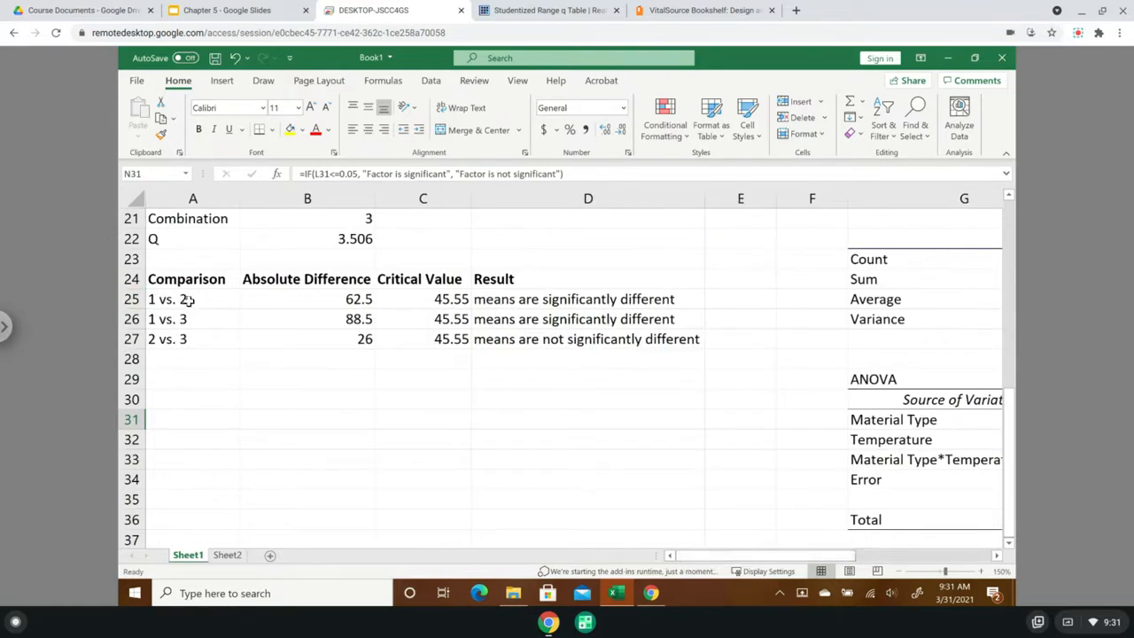